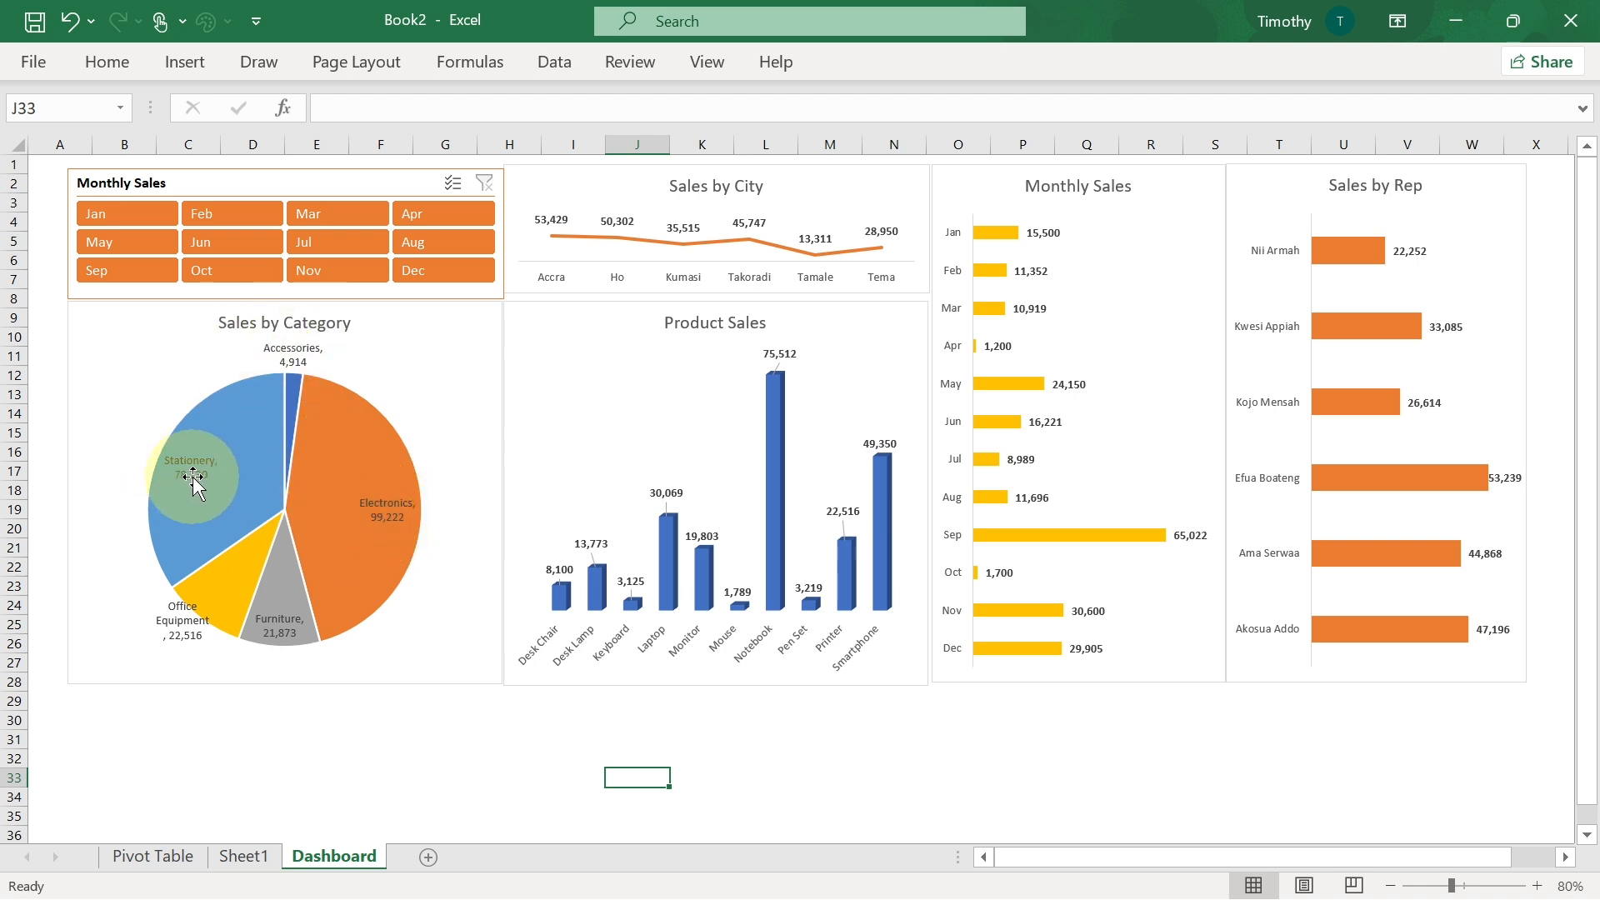
- Try the Monthly Sales slicer on the finished dashboard for May to Jul and Feb to Mar, and clear its filter
{"action": "mouse_move", "coordinate": [393, 547]}
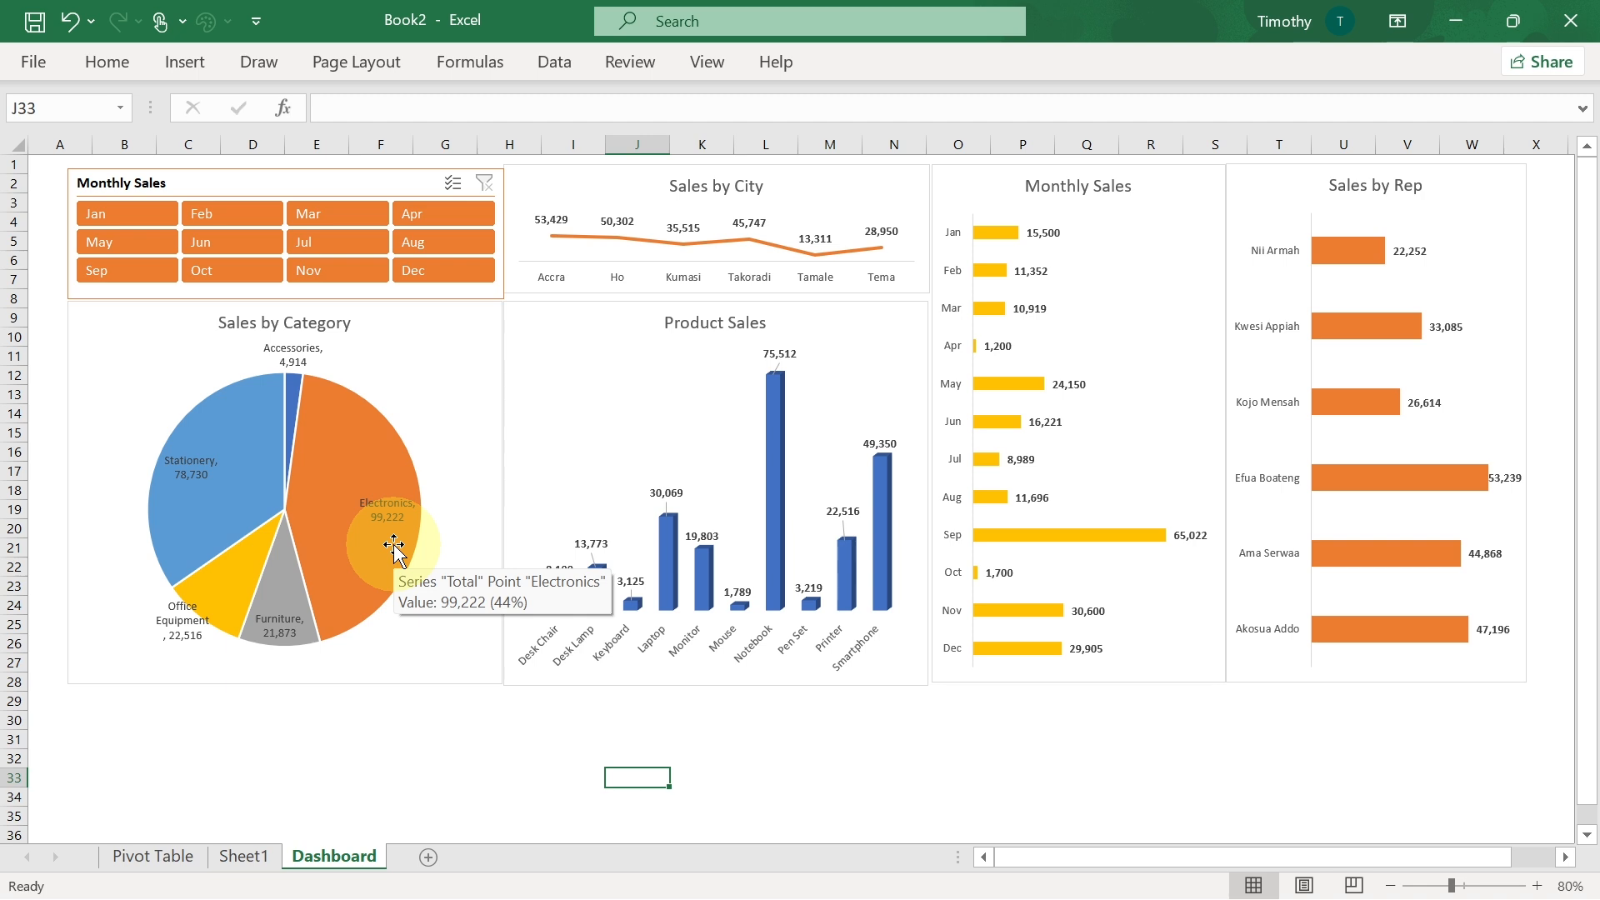
{"action": "left_click", "coordinate": [207, 234]}
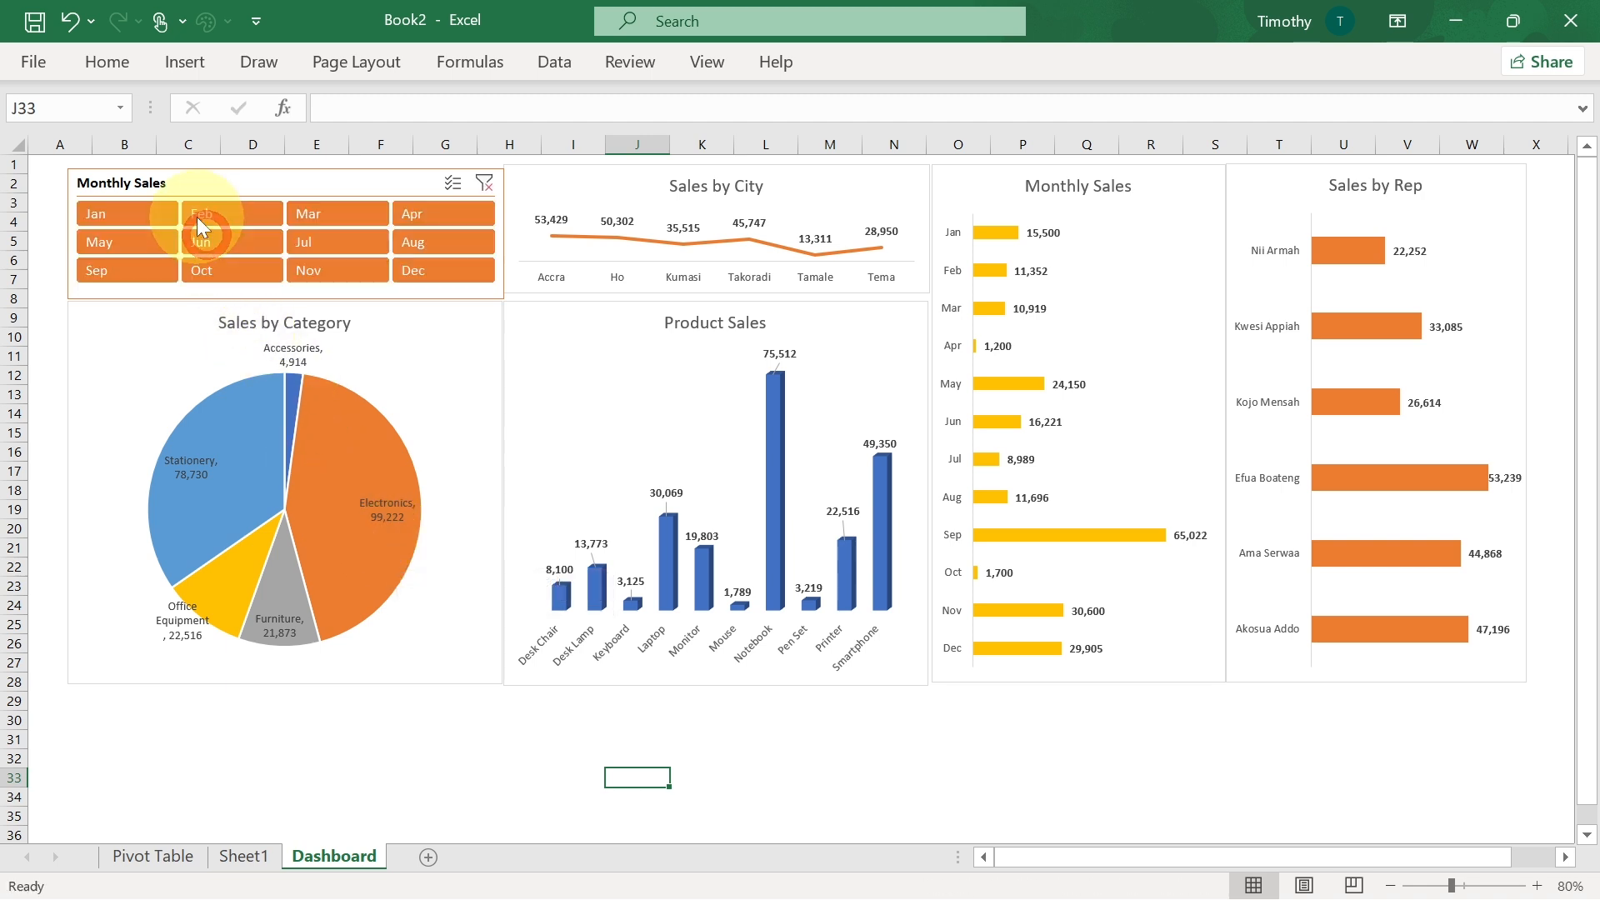
{"action": "left_click", "coordinate": [307, 238]}
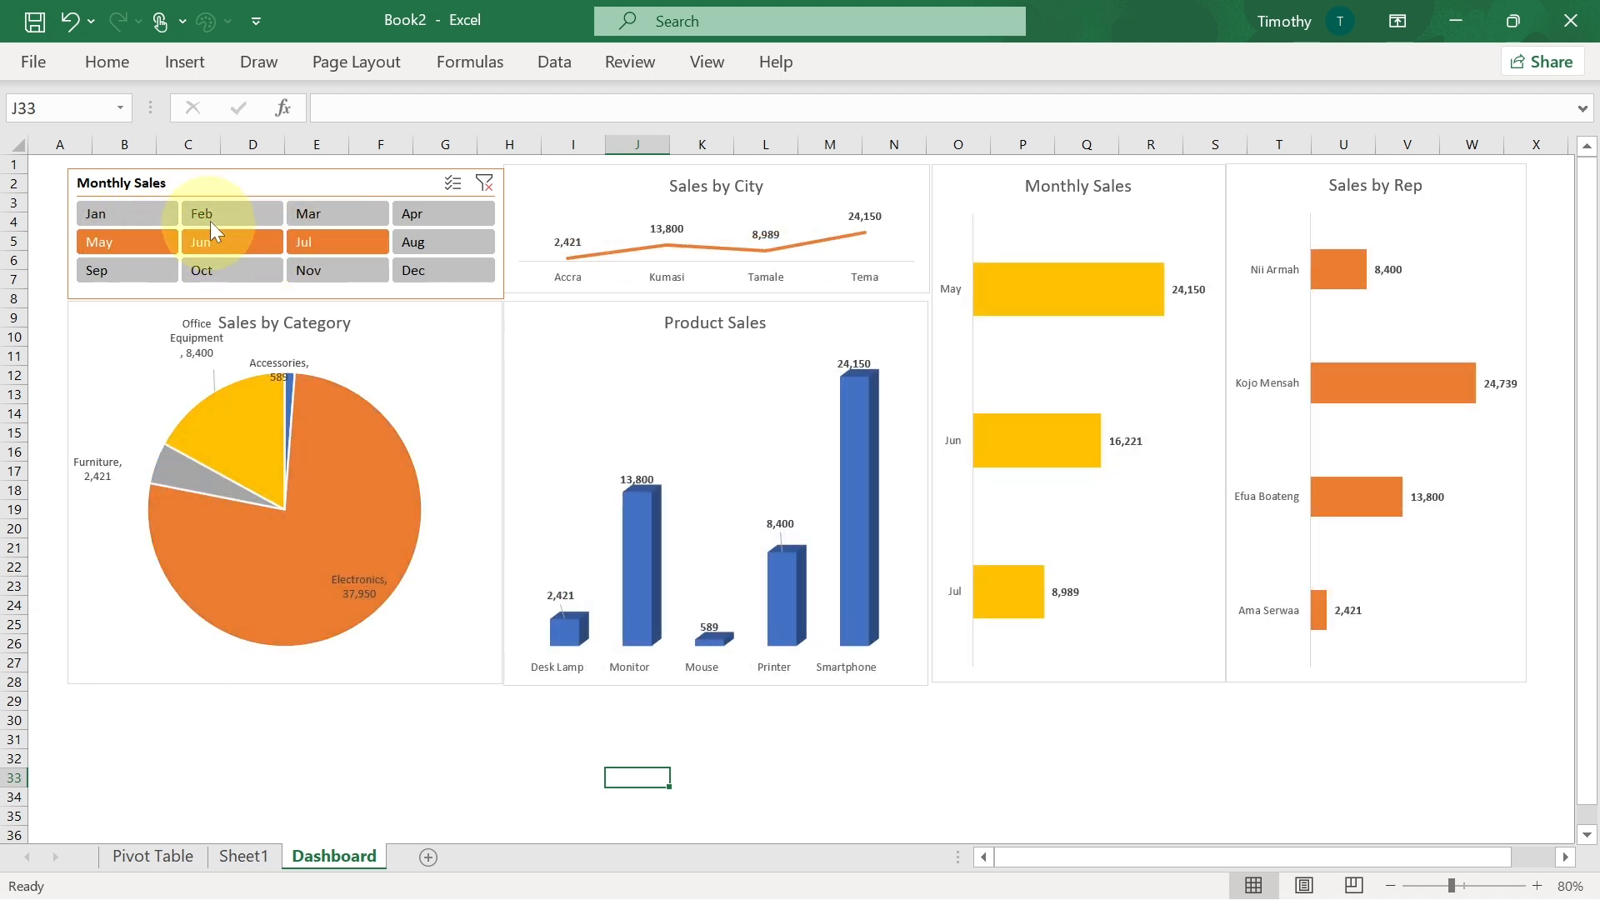
{"action": "left_click", "coordinate": [212, 213]}
{"action": "left_click", "coordinate": [316, 213]}
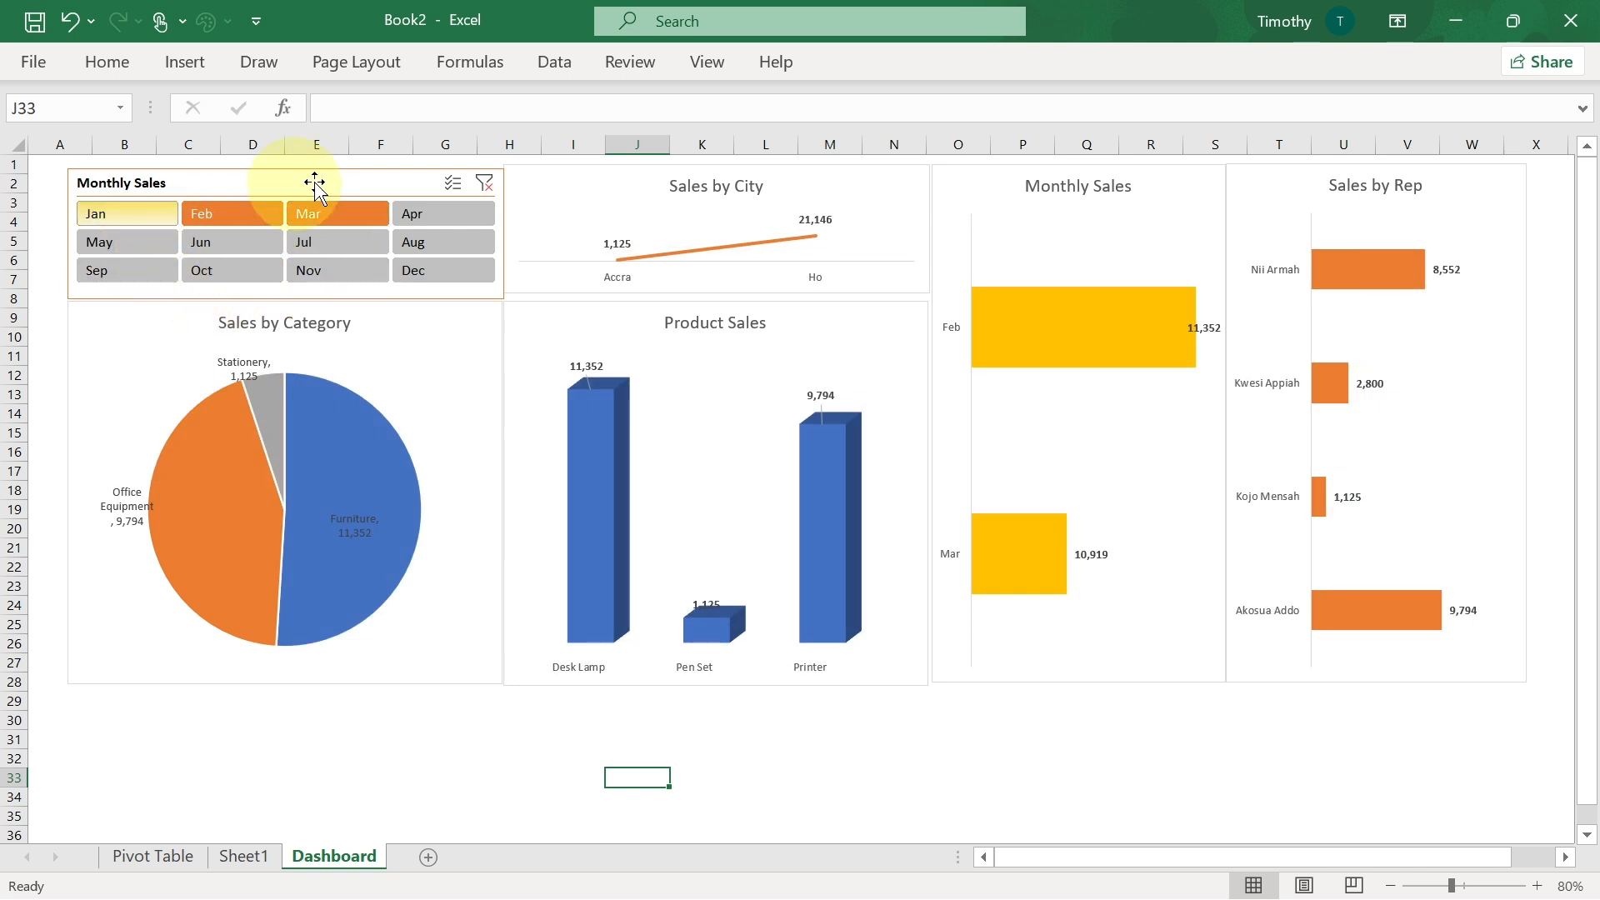
{"action": "left_click", "coordinate": [486, 185]}
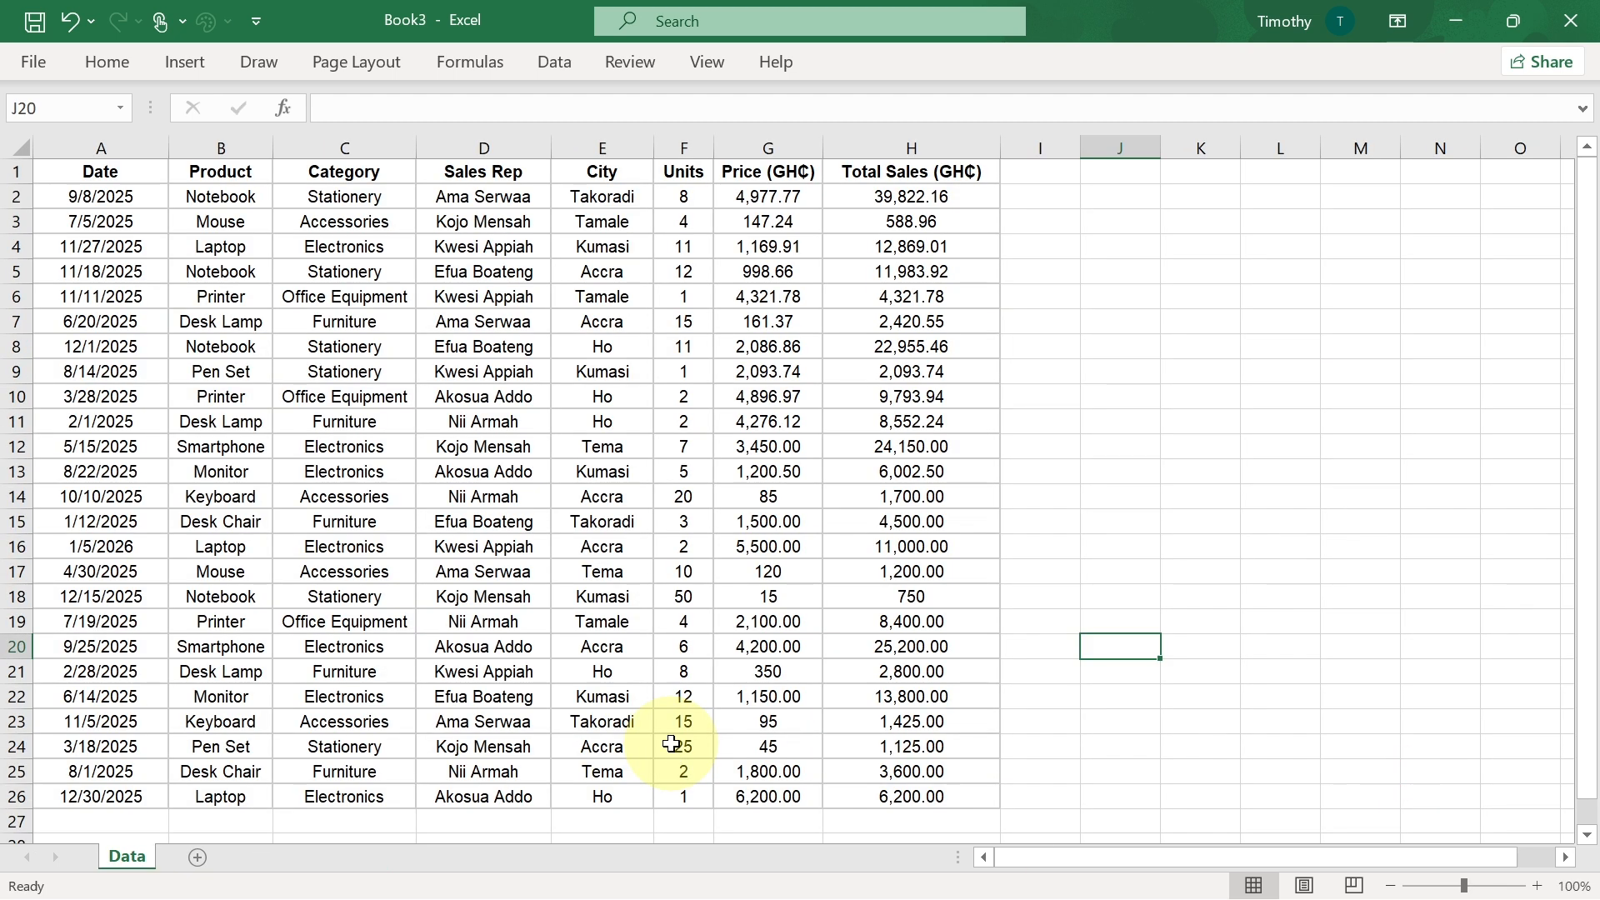
- Add a new worksheet to Book3 and name it Dashboard
{"action": "left_click", "coordinate": [197, 859]}
{"action": "right_click", "coordinate": [194, 859]}
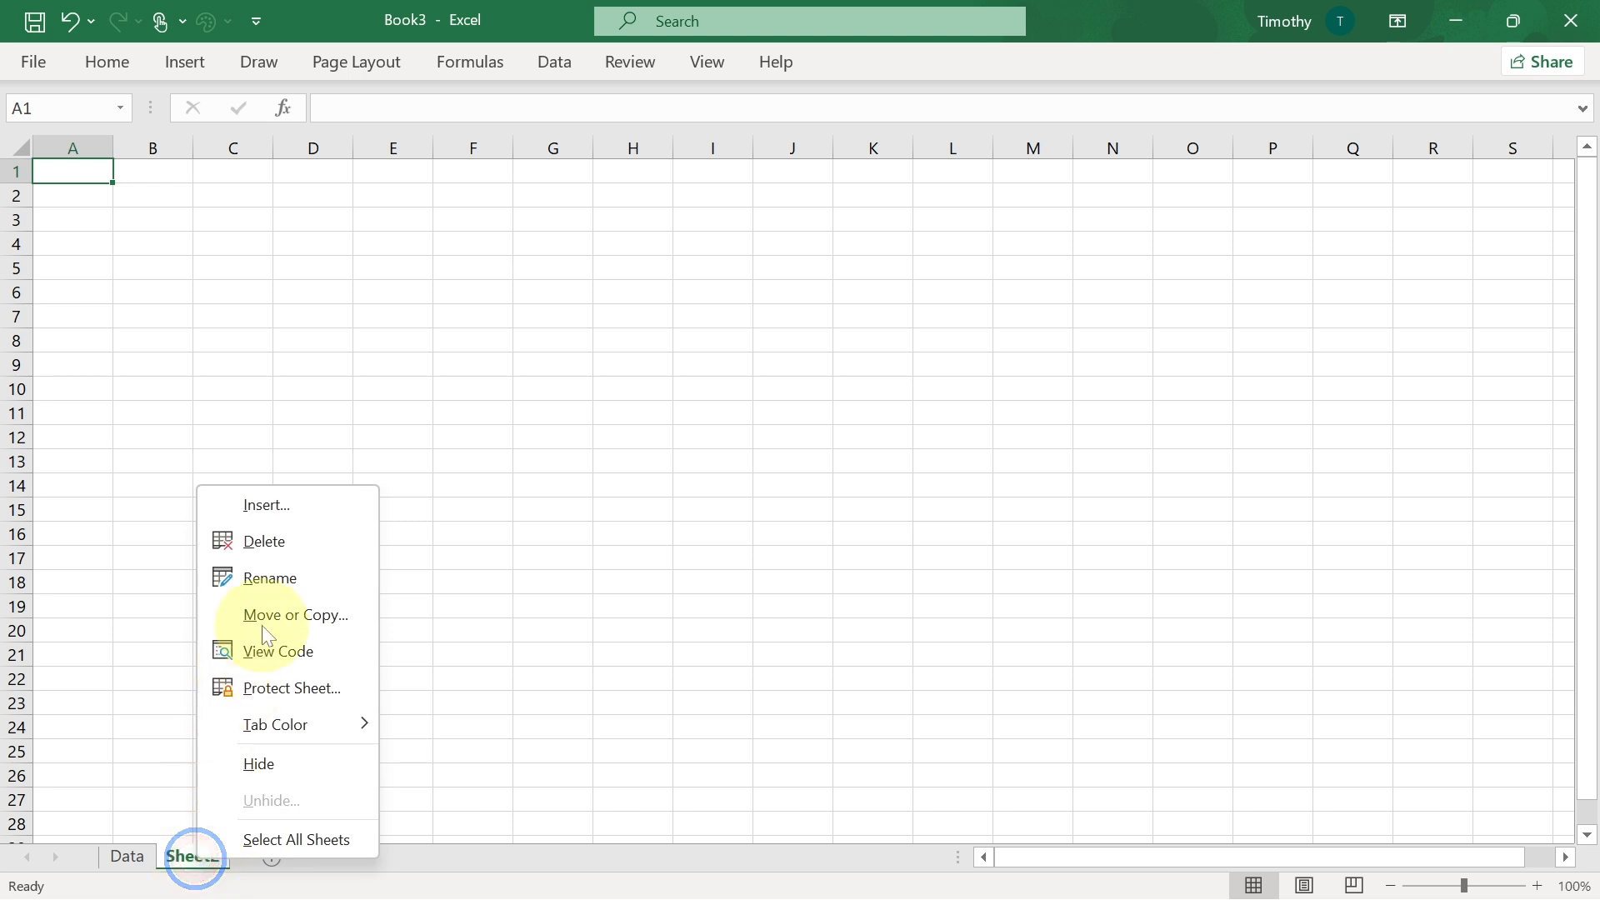
{"action": "left_click", "coordinate": [318, 575]}
{"action": "type", "text": "D"}
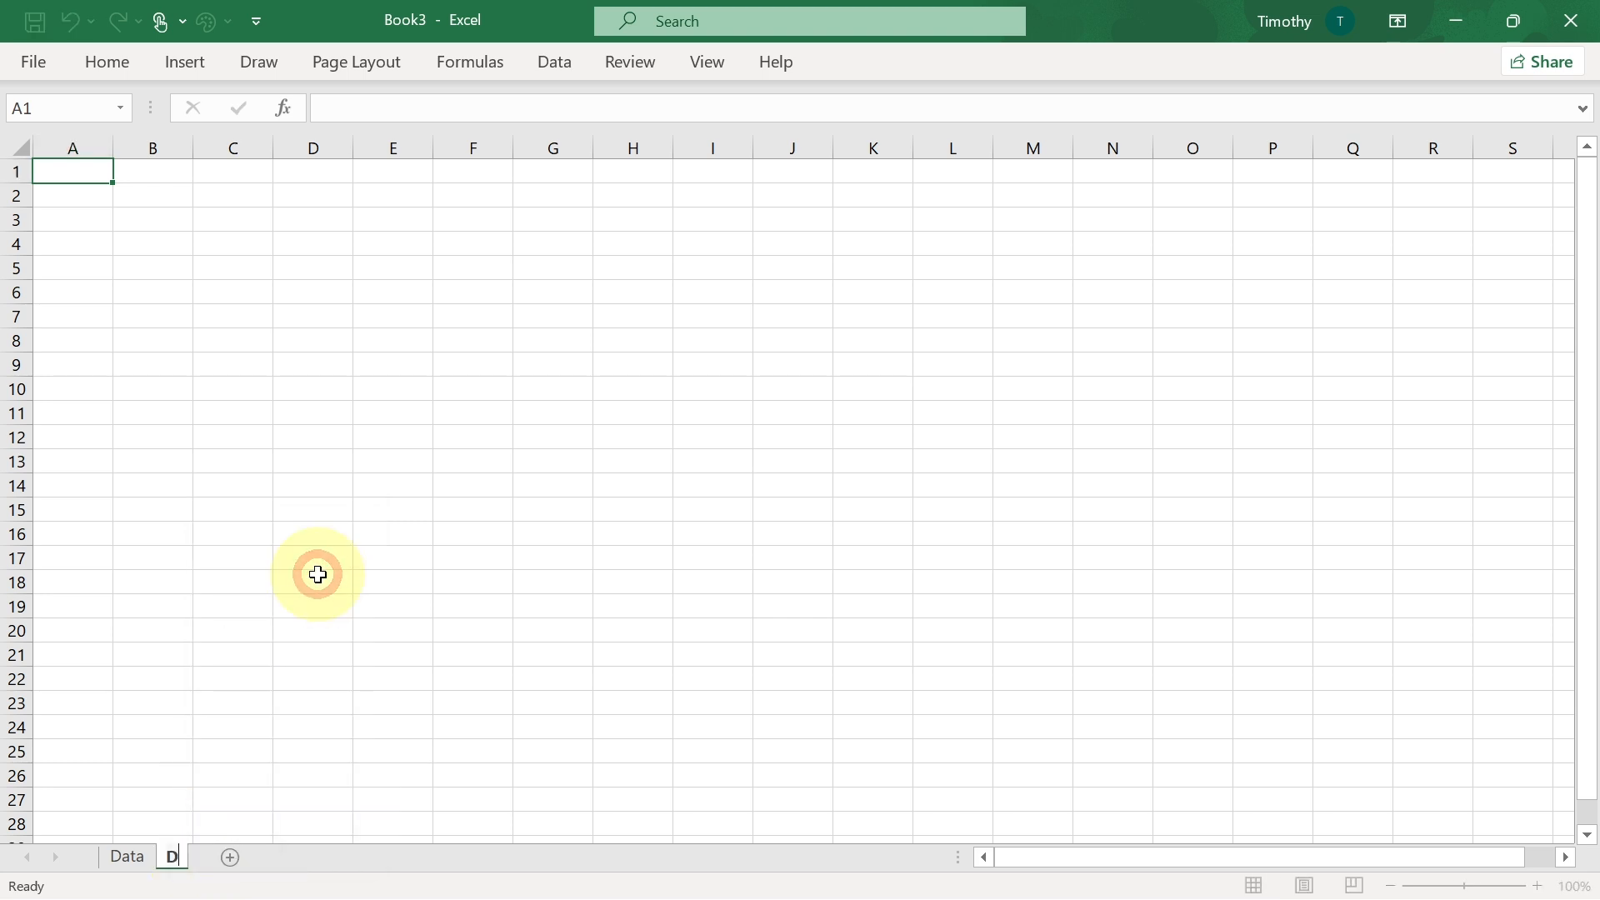
{"action": "type", "text": "ashboard"}
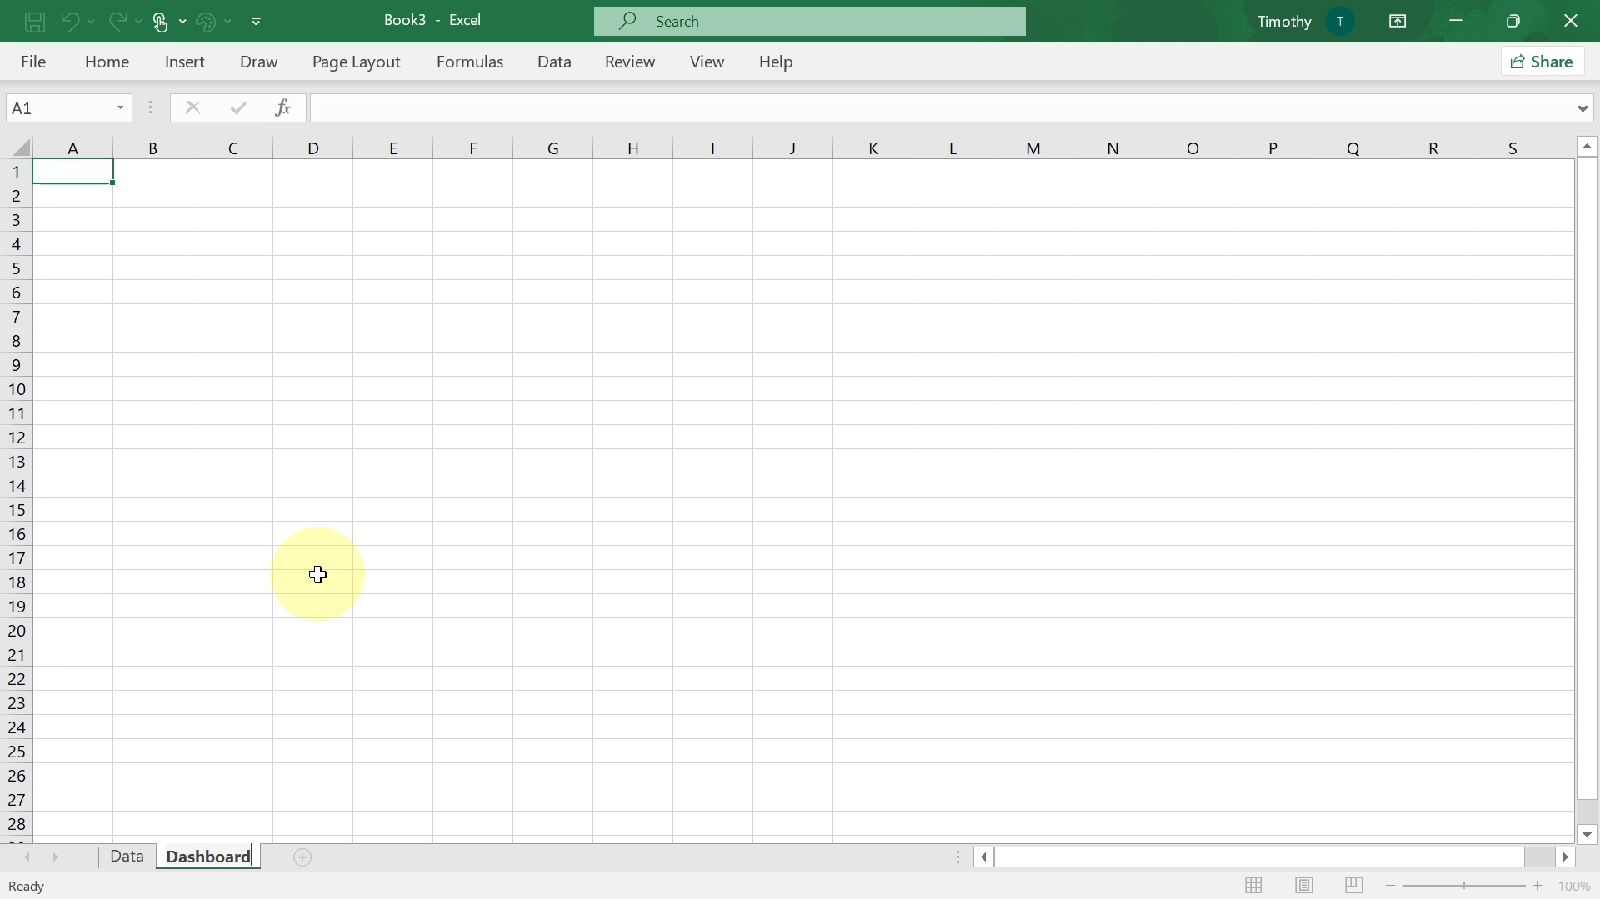
{"action": "key", "text": "Return"}
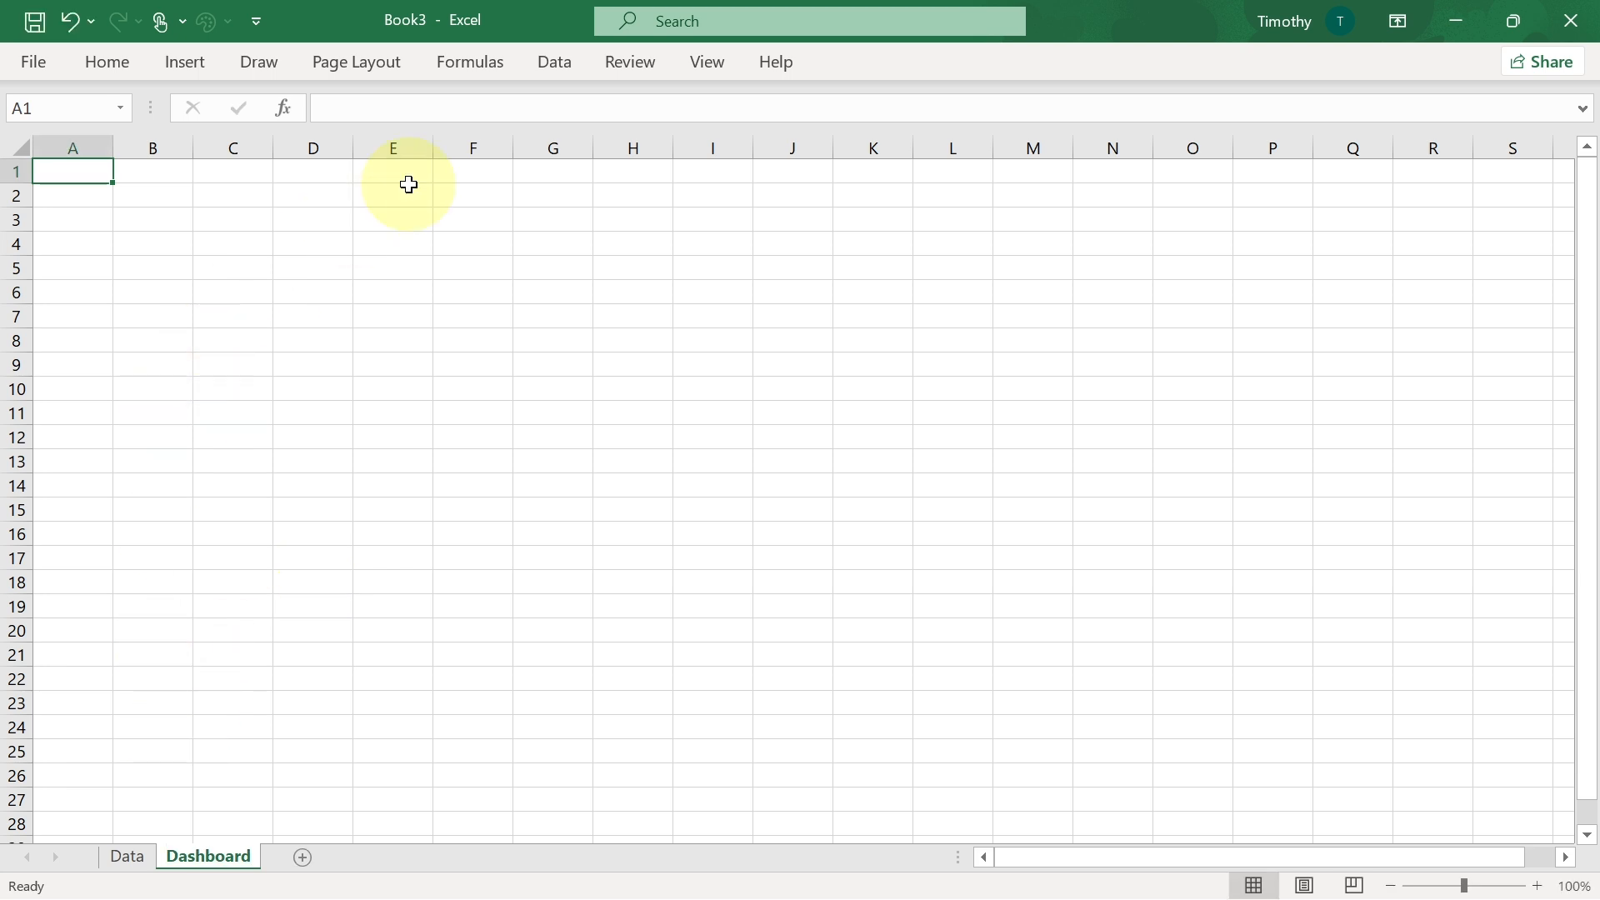
- Hide the gridlines on the Dashboard sheet
{"action": "left_click", "coordinate": [710, 65]}
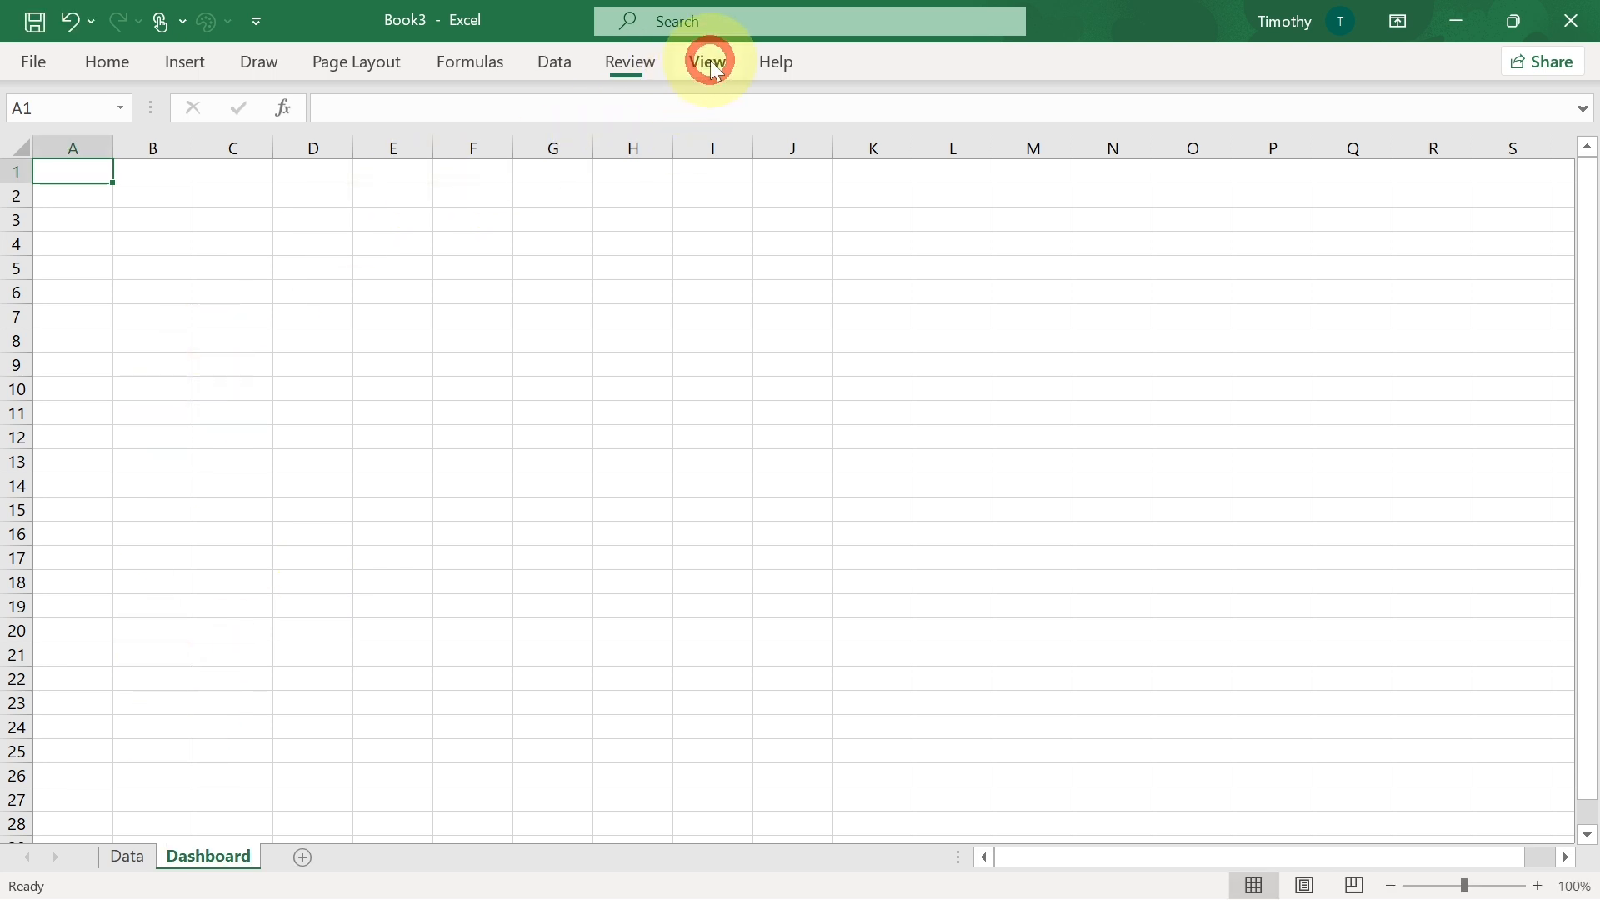
{"action": "left_click", "coordinate": [711, 65]}
{"action": "left_click", "coordinate": [711, 64]}
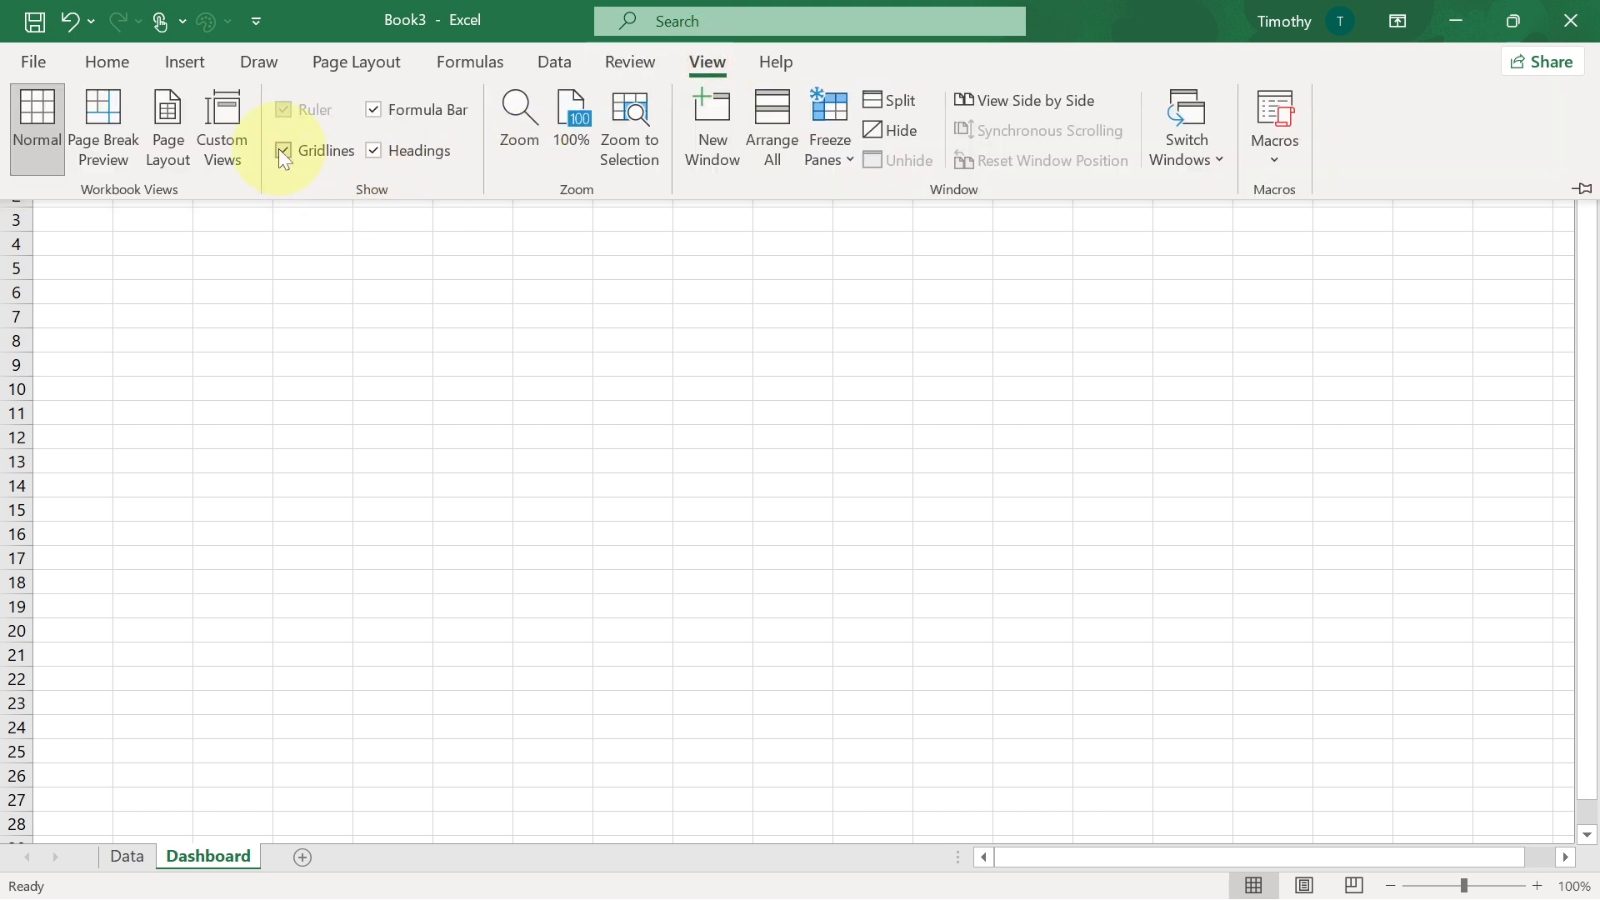
{"action": "left_click", "coordinate": [283, 150]}
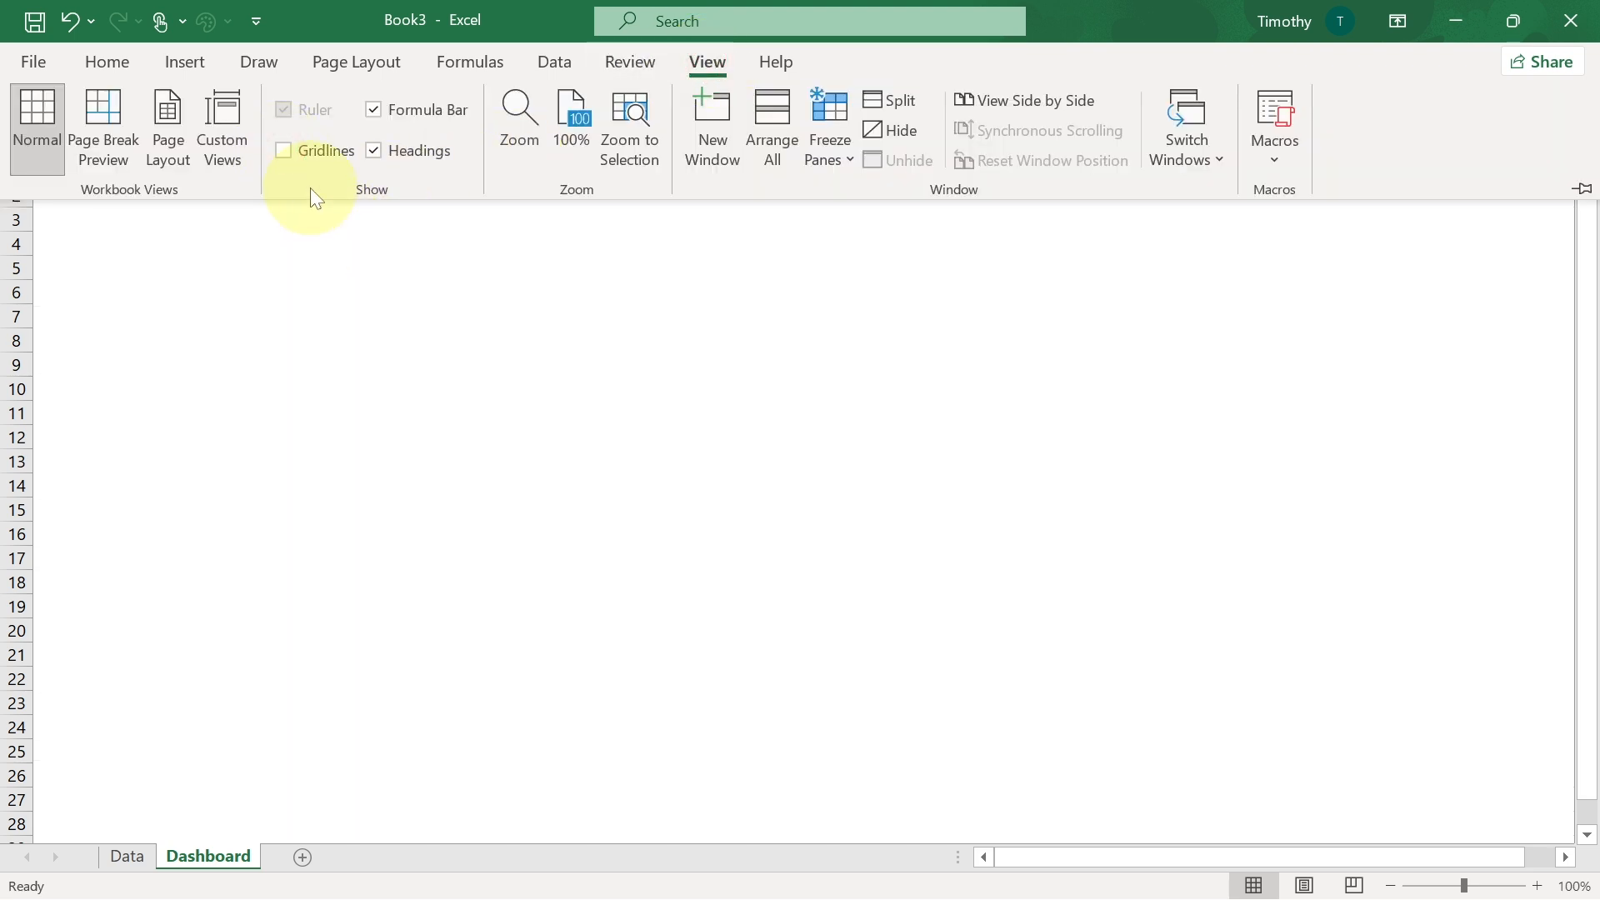
- Create a PivotTable on a new worksheet from the Data sheet's range A1:H26
{"action": "left_click", "coordinate": [131, 854]}
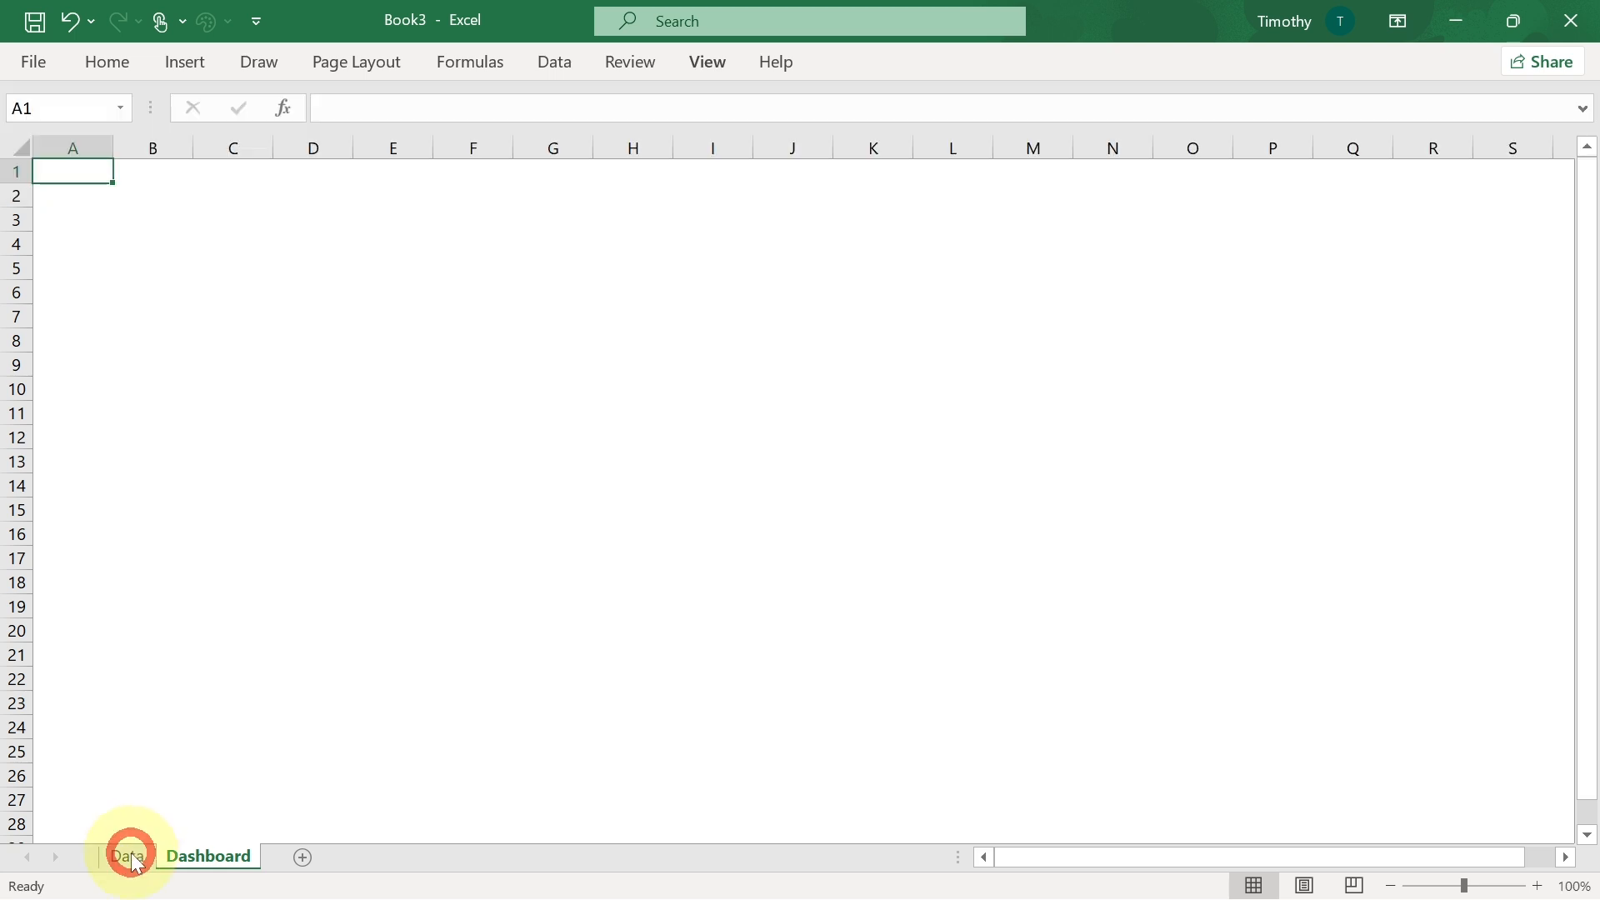
{"action": "left_click", "coordinate": [129, 855]}
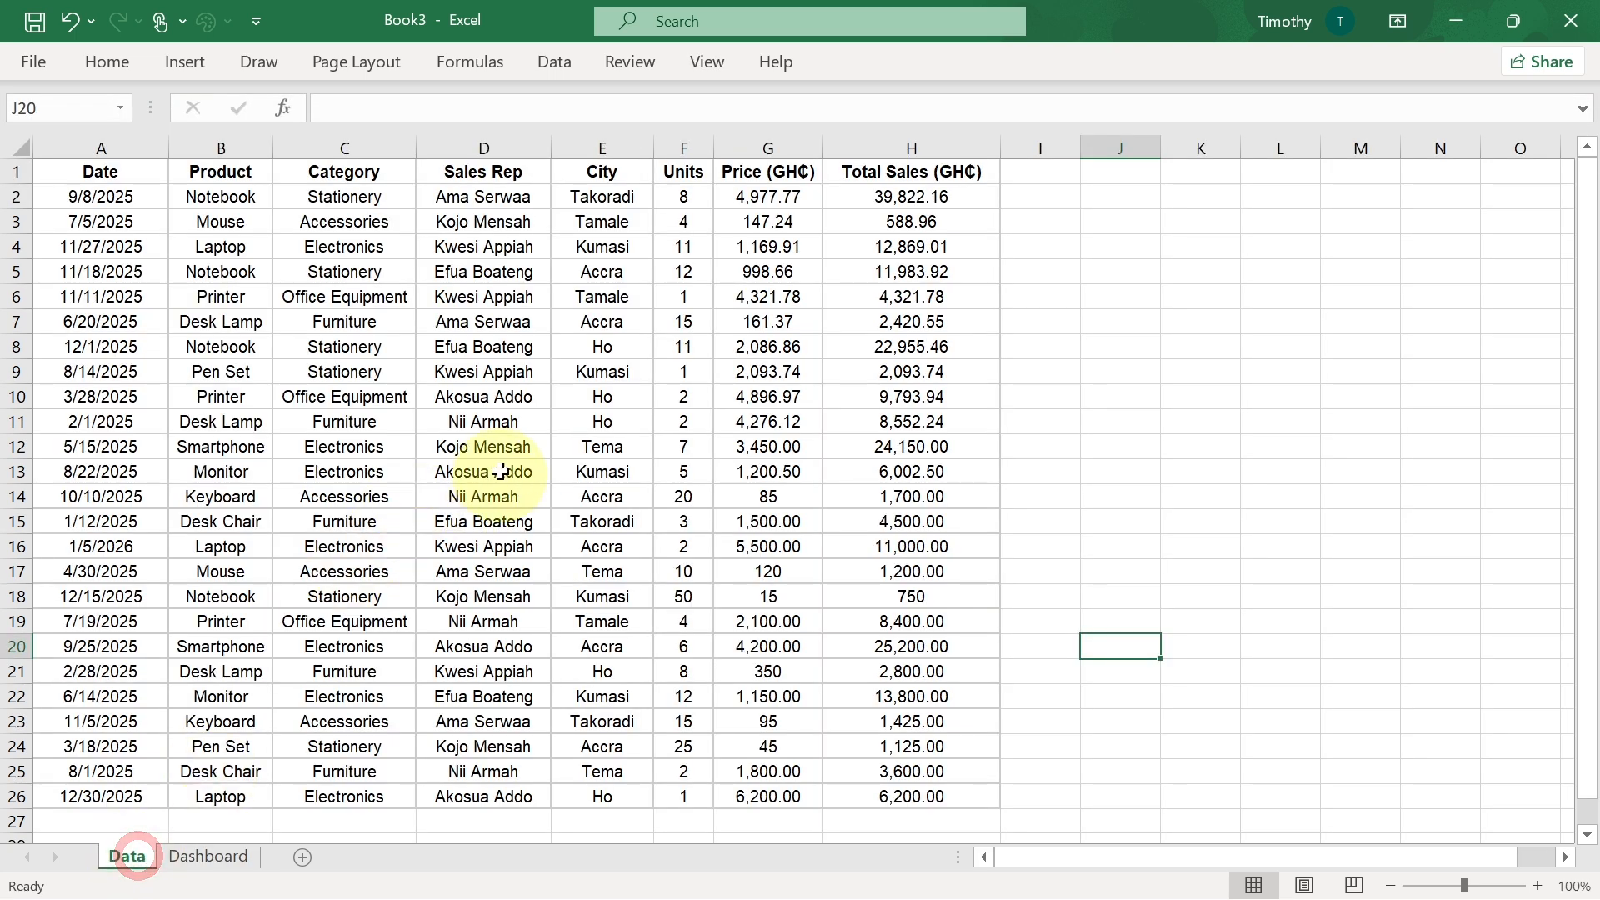
{"action": "left_click", "coordinate": [518, 422]}
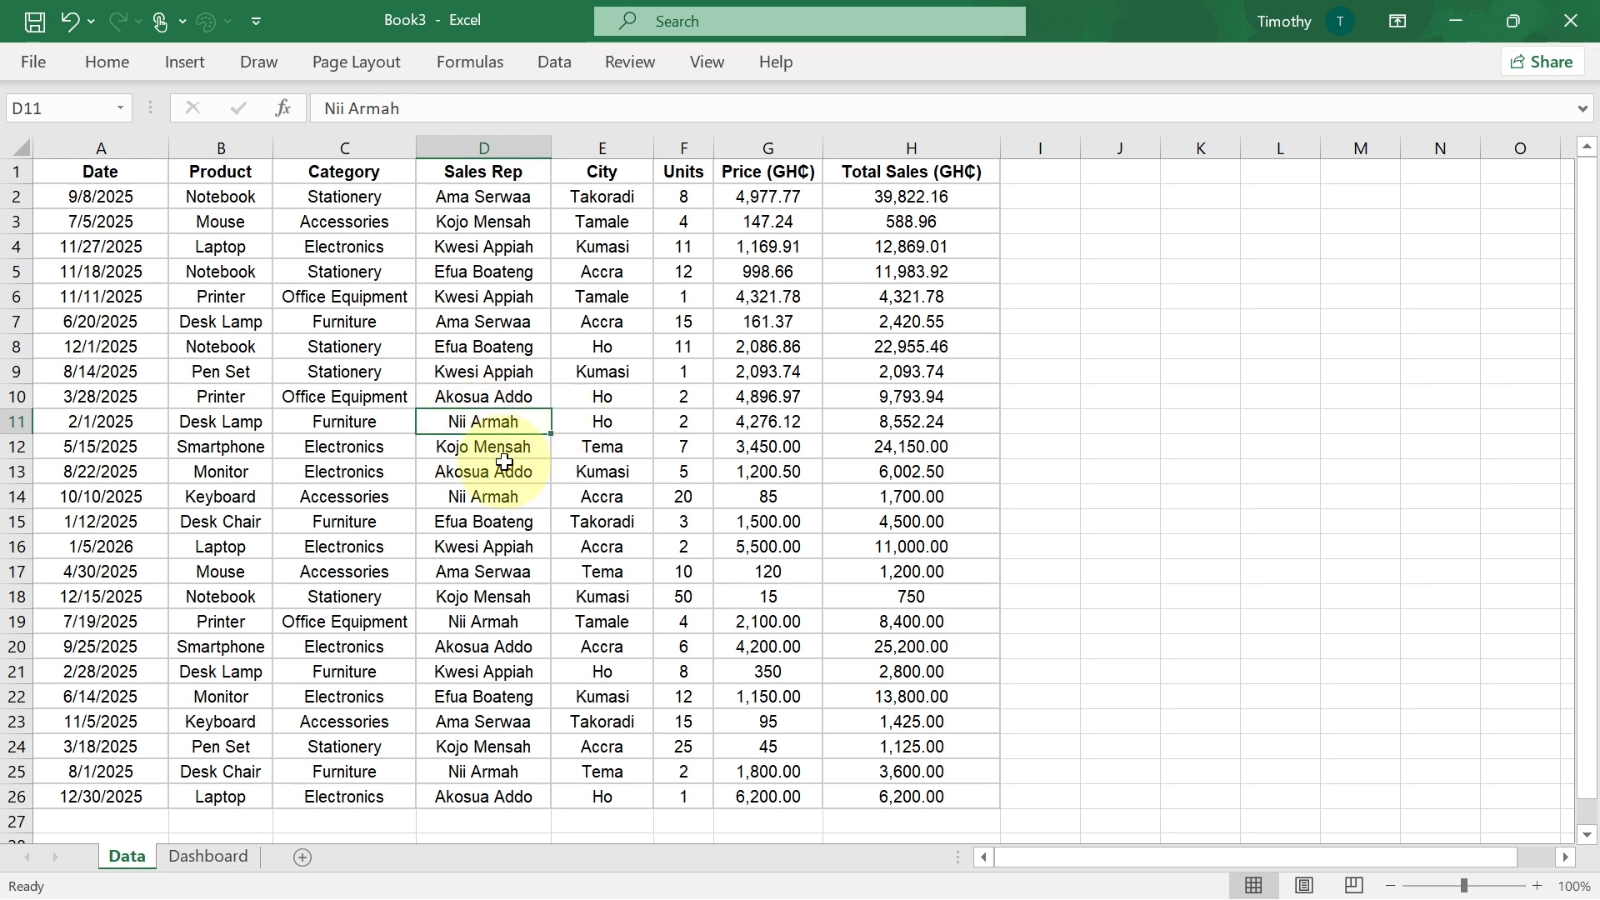
{"action": "left_click", "coordinate": [182, 63]}
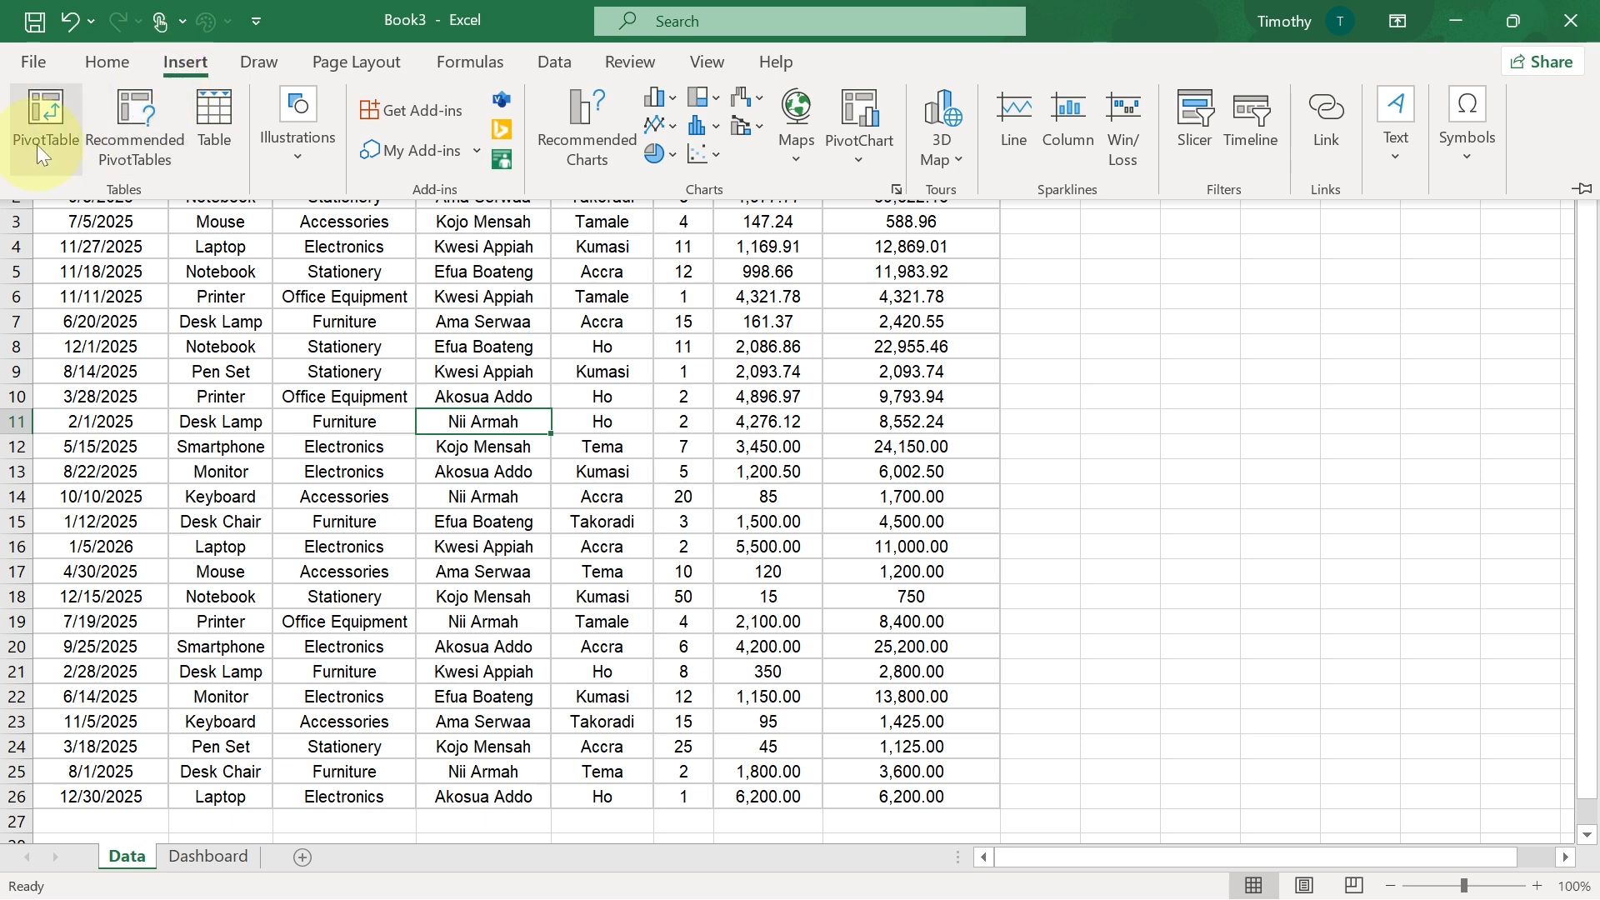
{"action": "left_click", "coordinate": [46, 142]}
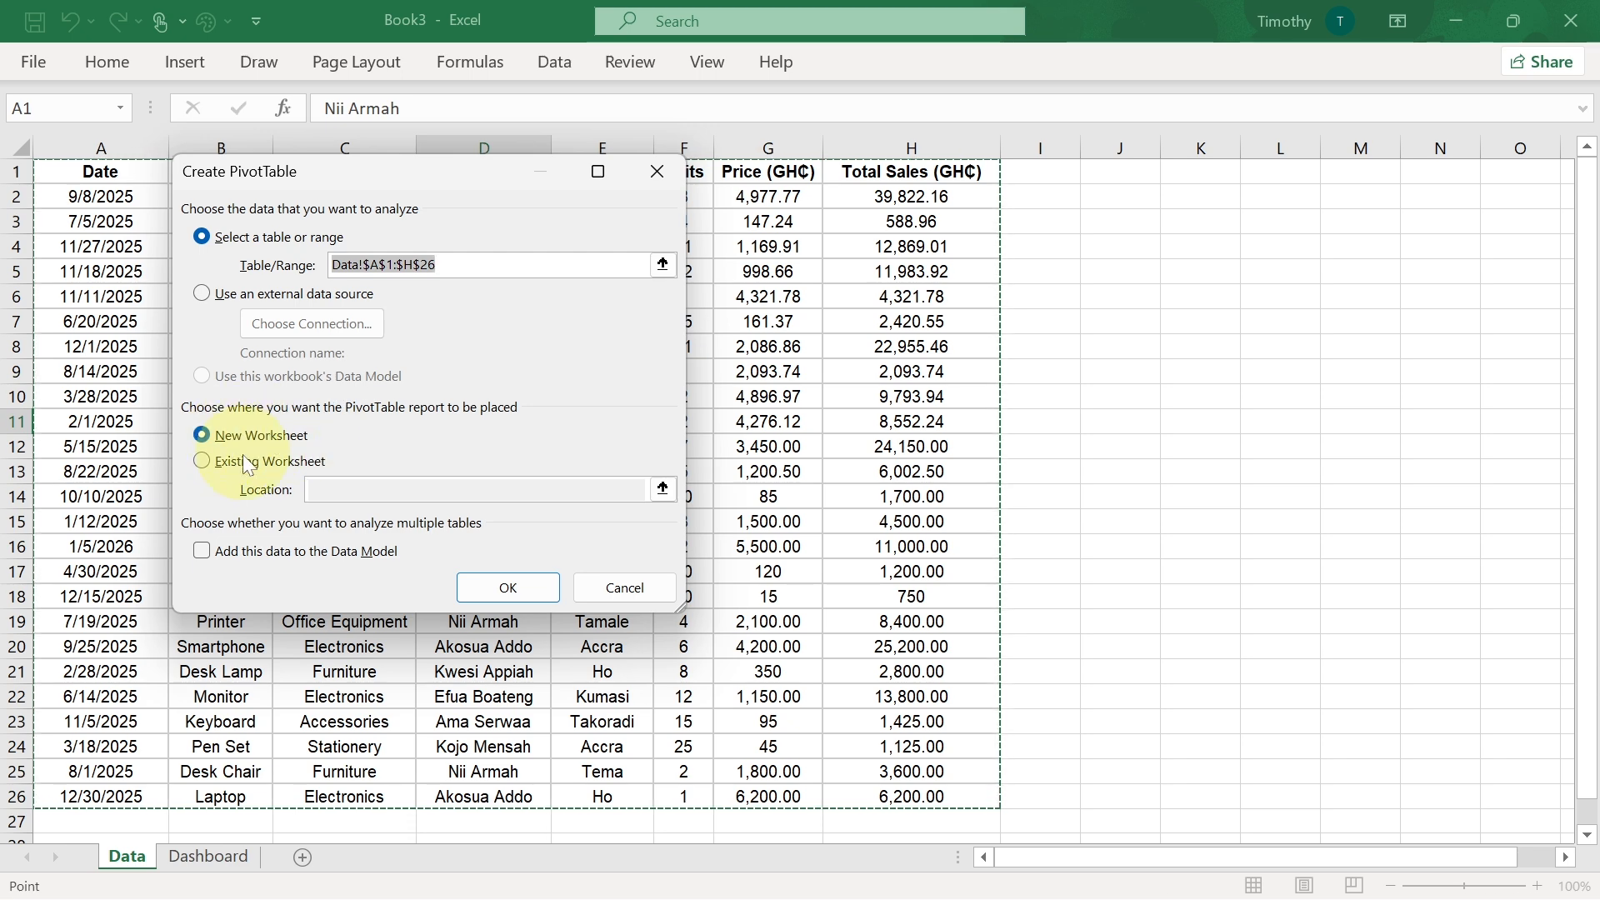
{"action": "left_click", "coordinate": [504, 587]}
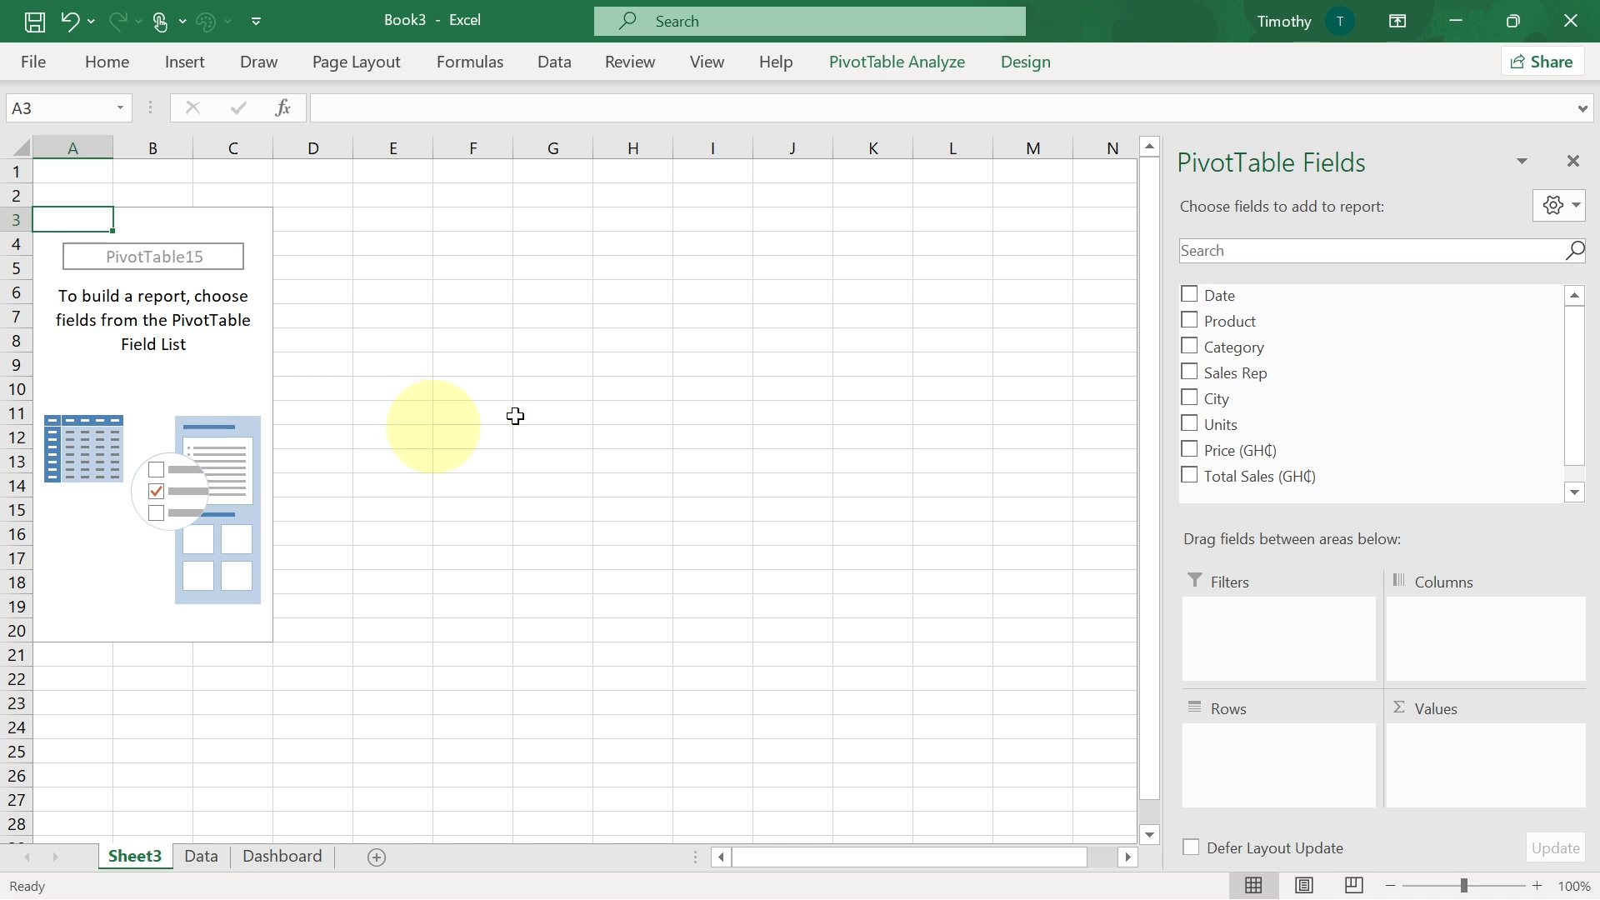
- Build the PivotTable with City as rows and the sum of Total Sales (GH₵) as values
{"action": "left_click", "coordinate": [1189, 398]}
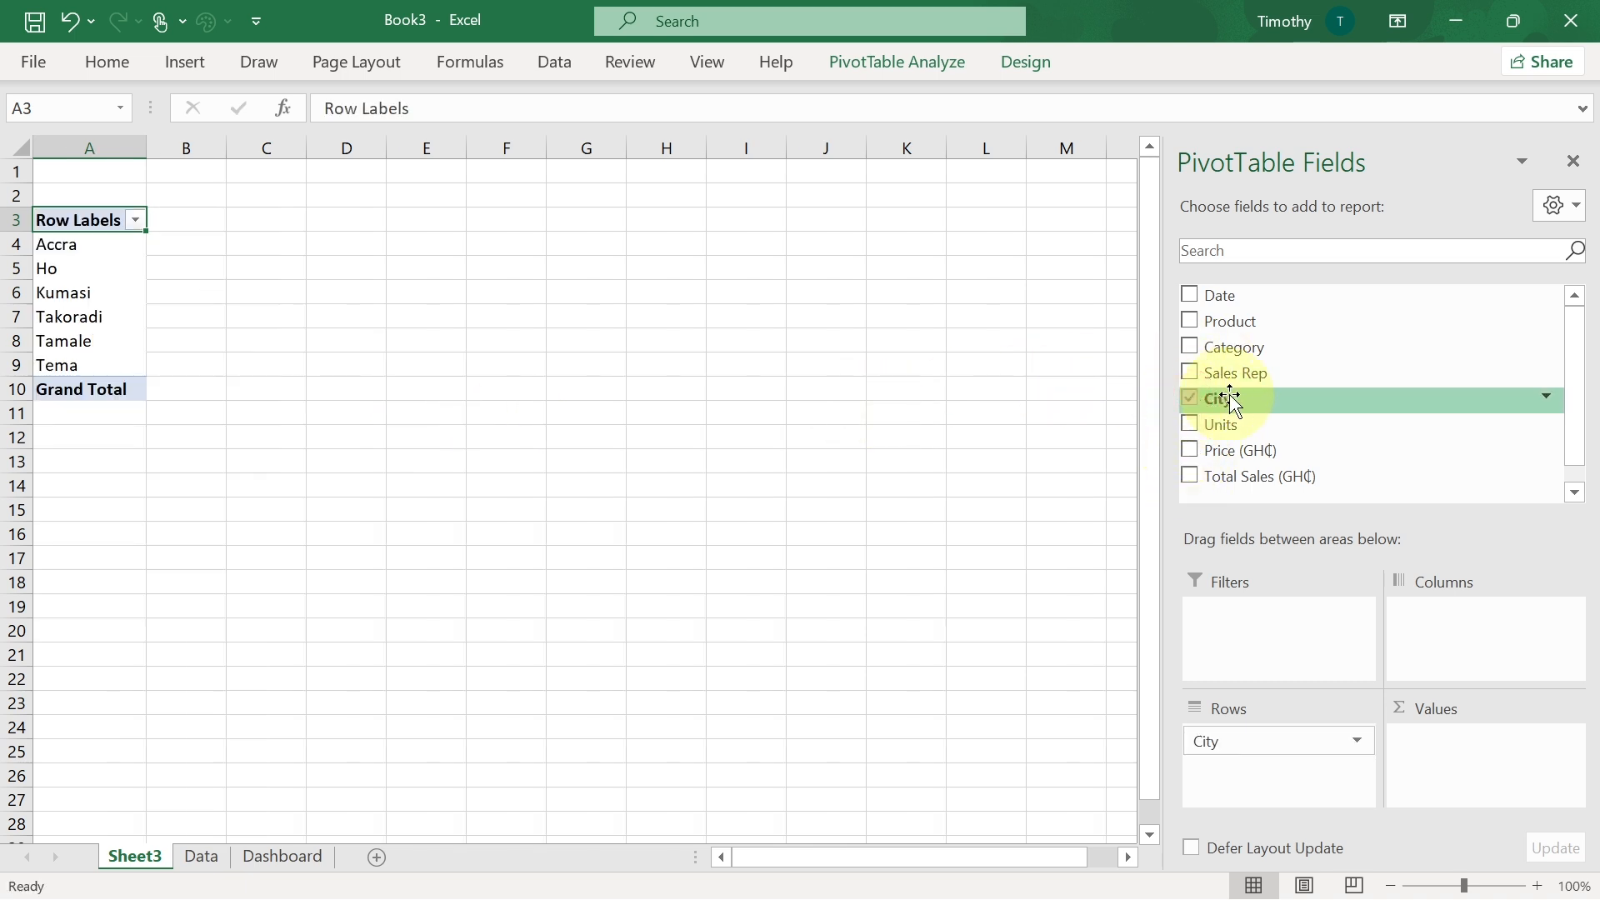
{"action": "scroll", "coordinate": [1414, 424], "scroll_direction": "down", "scroll_amount": 1}
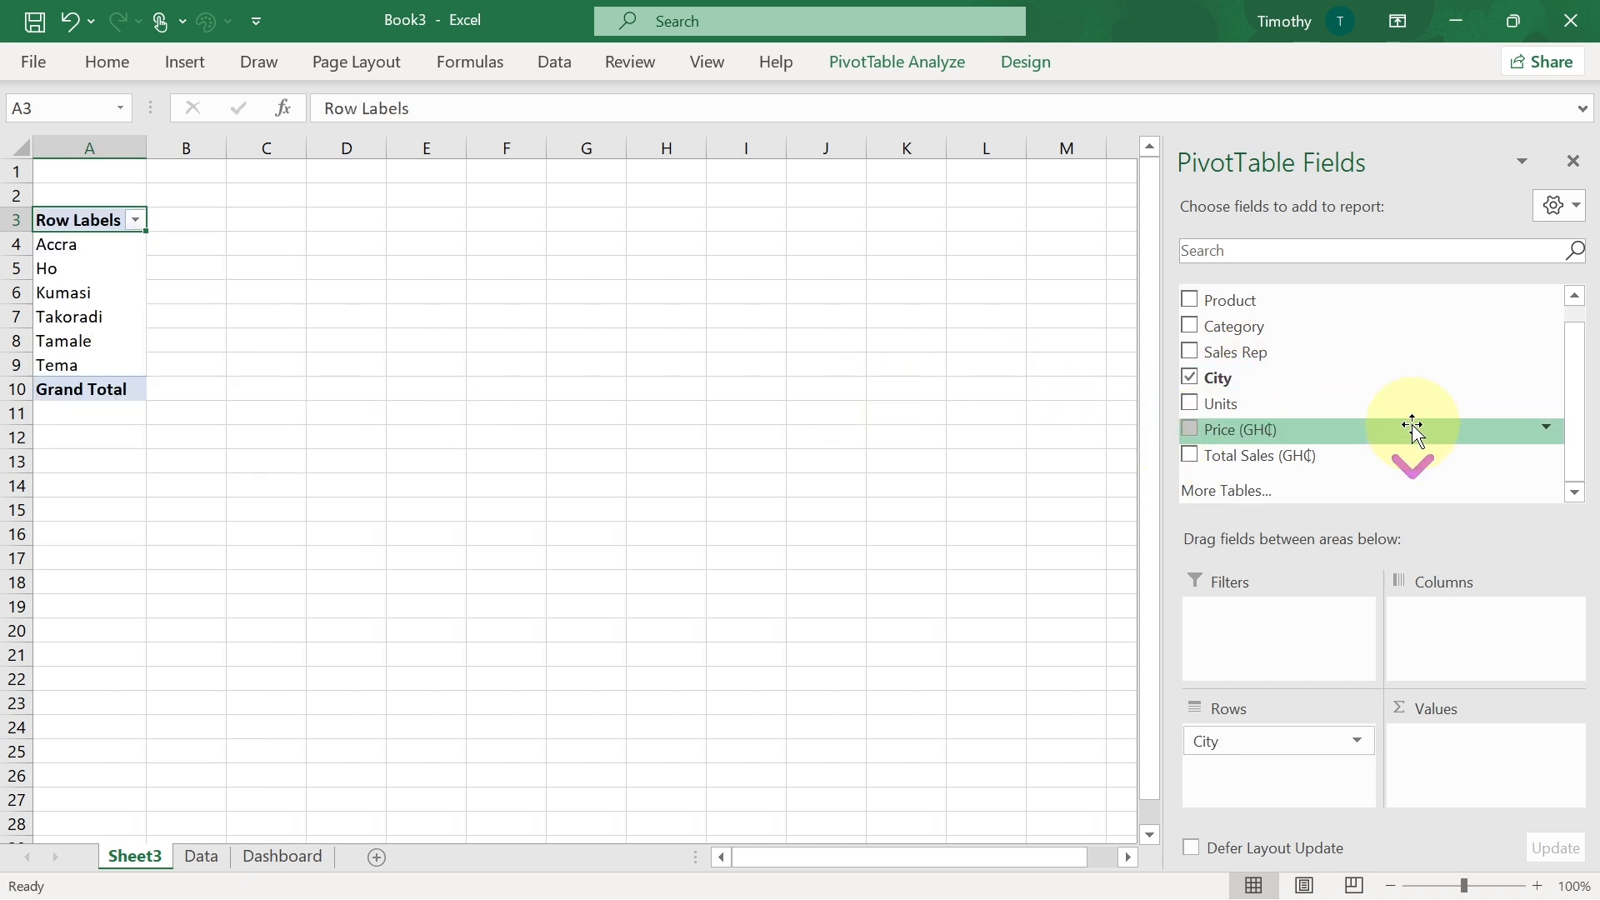
{"action": "left_click", "coordinate": [1189, 456]}
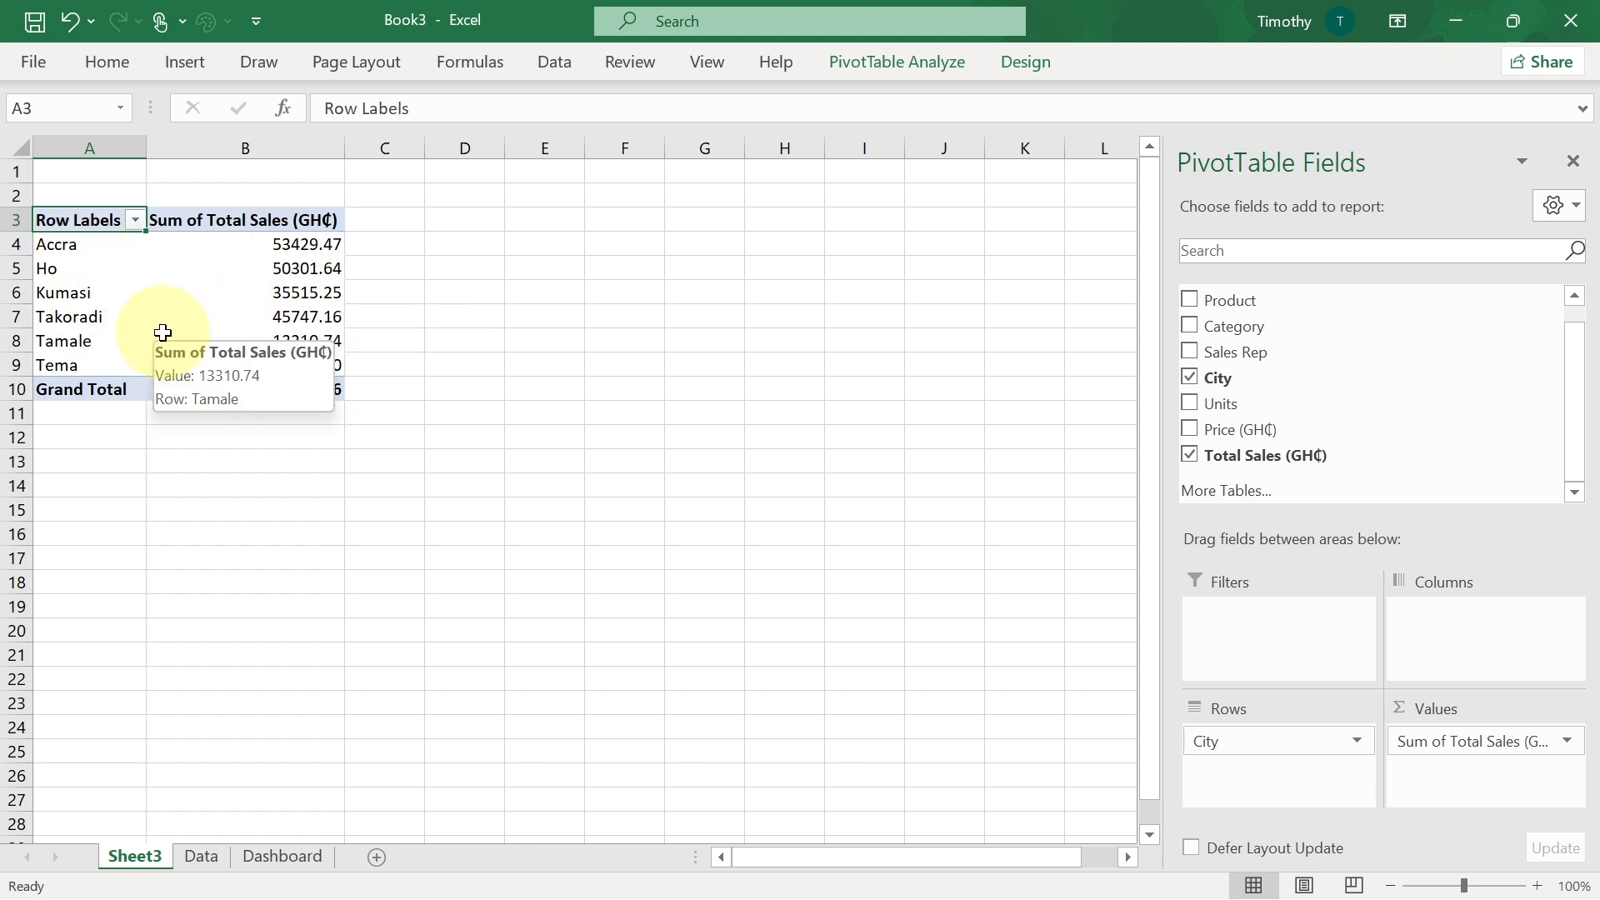
- Format the city totals in B4:B10 as Number with a 1000 separator and 0 decimal places
{"action": "left_click", "coordinate": [297, 237]}
{"action": "left_click_drag", "start_coordinate": [298, 237], "coordinate": [301, 389]}
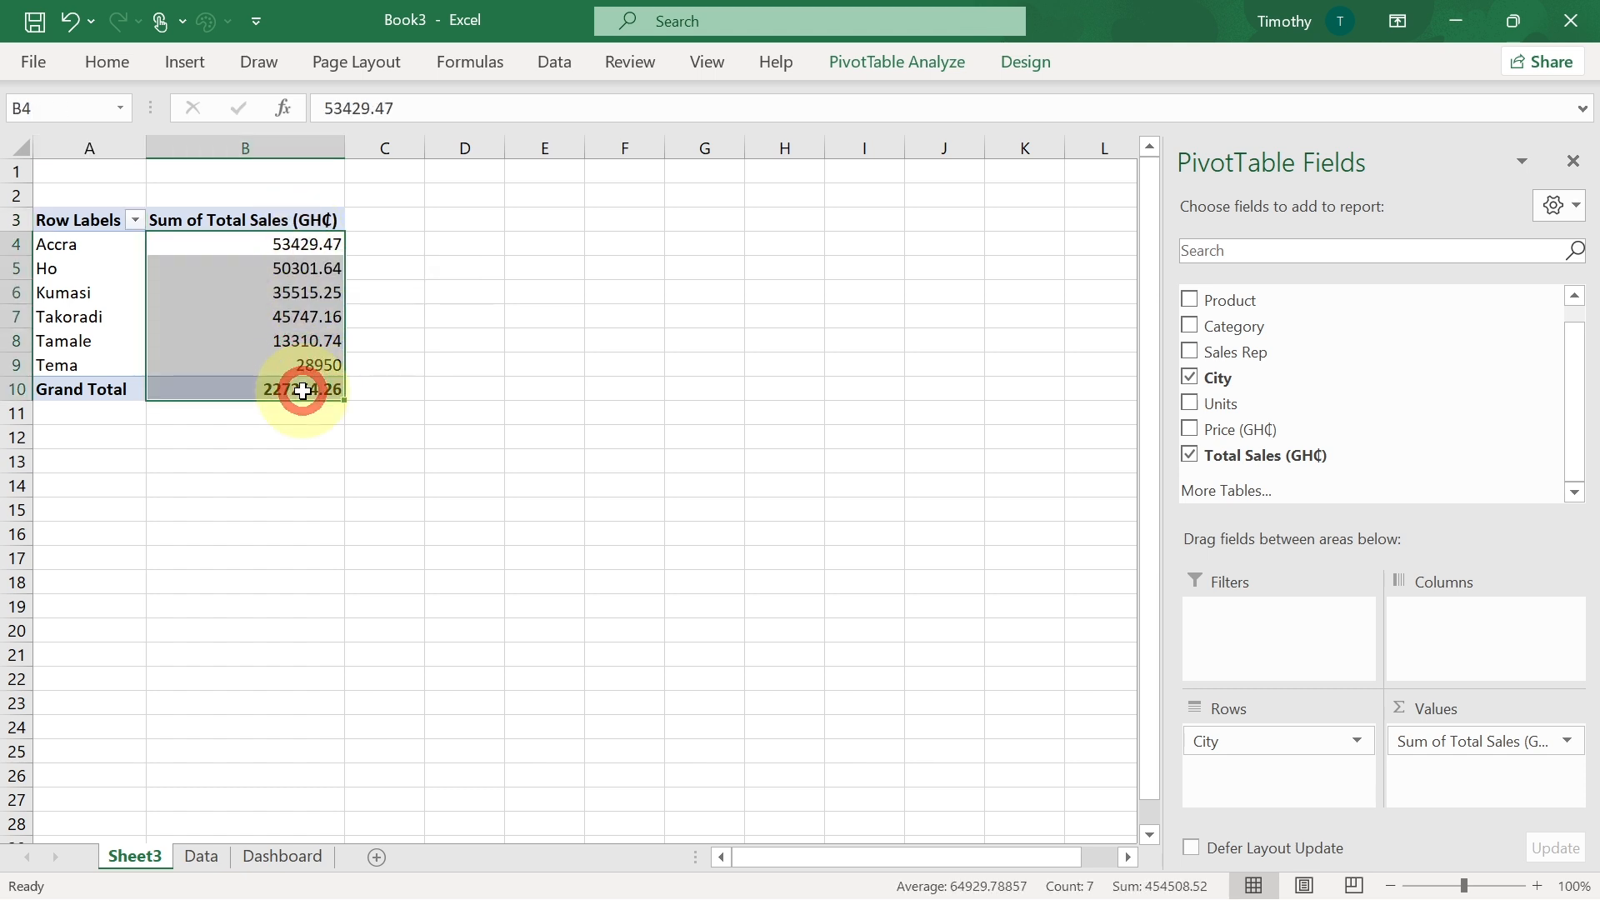
{"action": "right_click", "coordinate": [300, 312]}
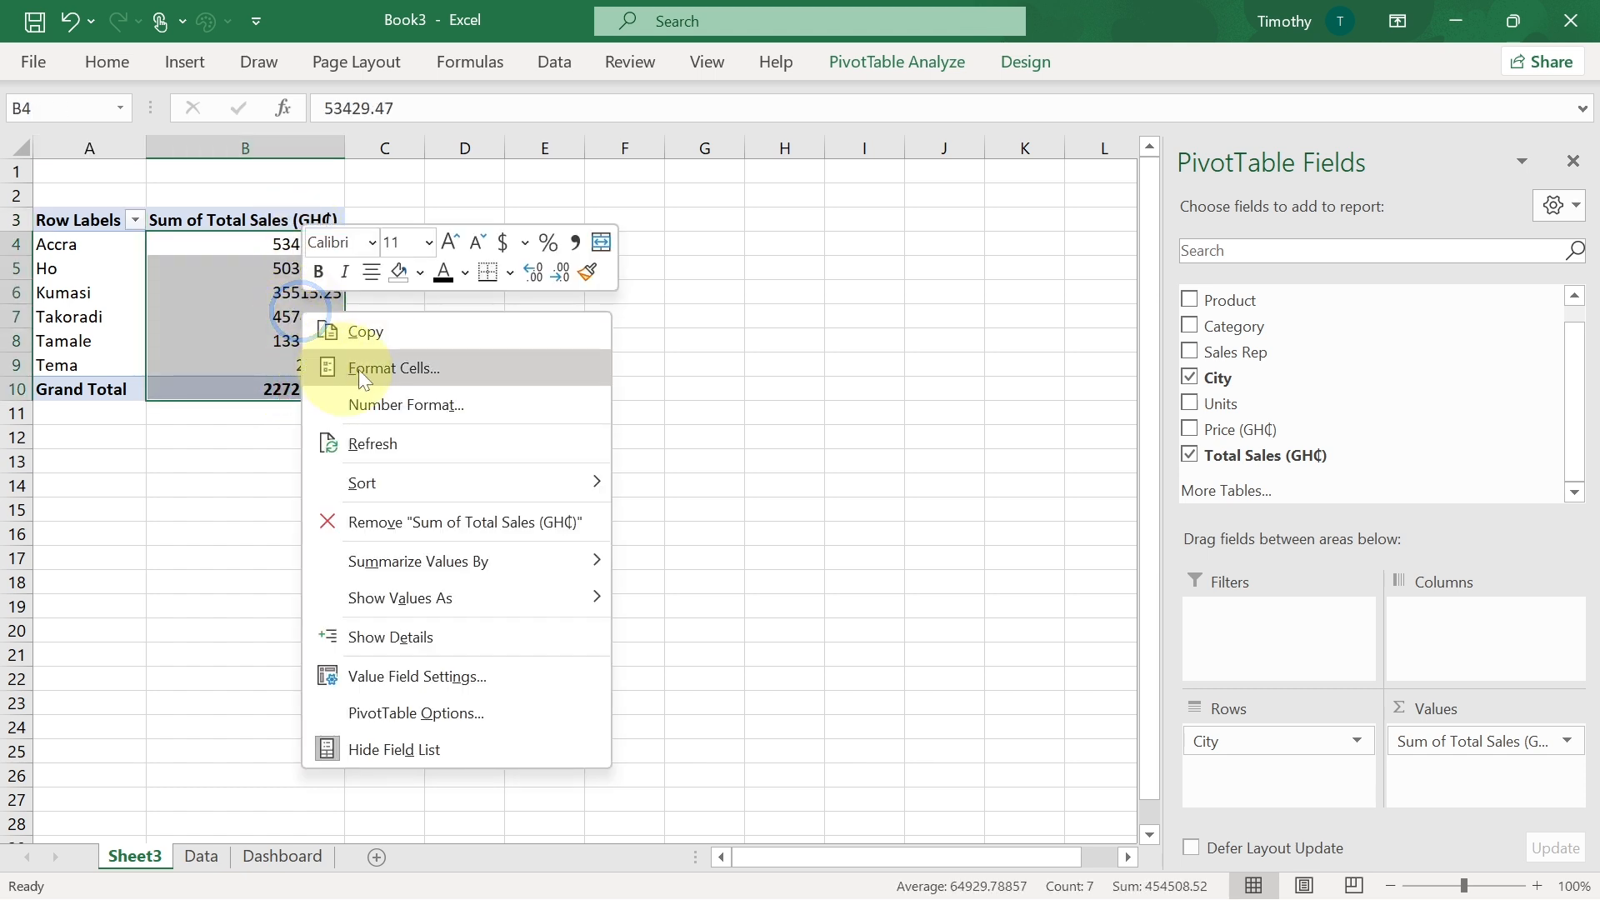
{"action": "left_click", "coordinate": [378, 368]}
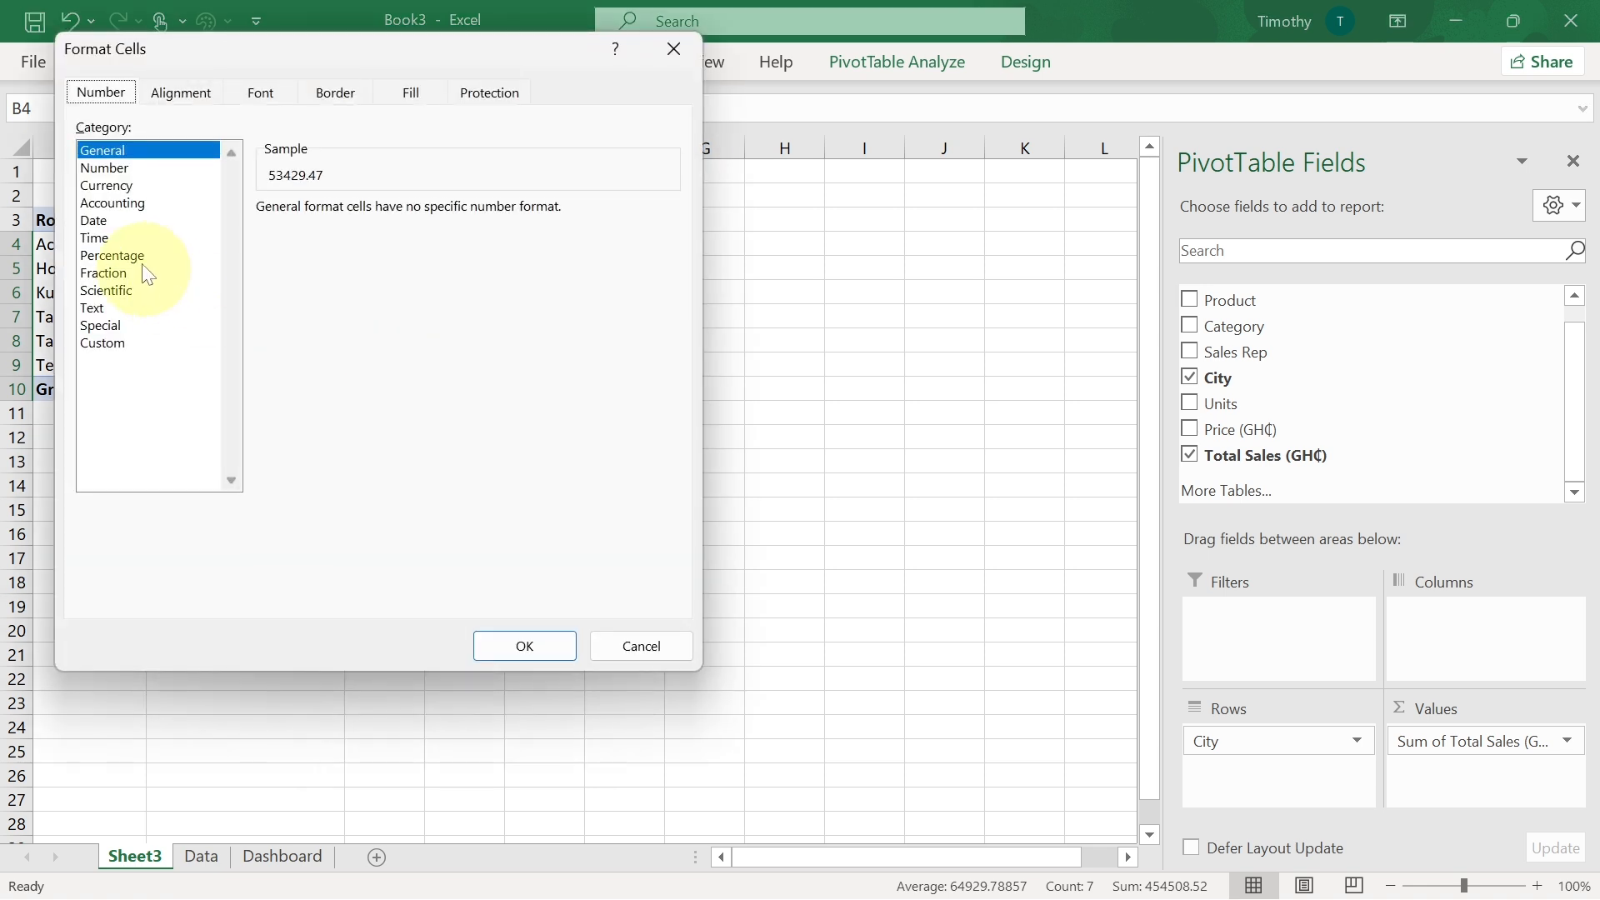
{"action": "left_click", "coordinate": [106, 168]}
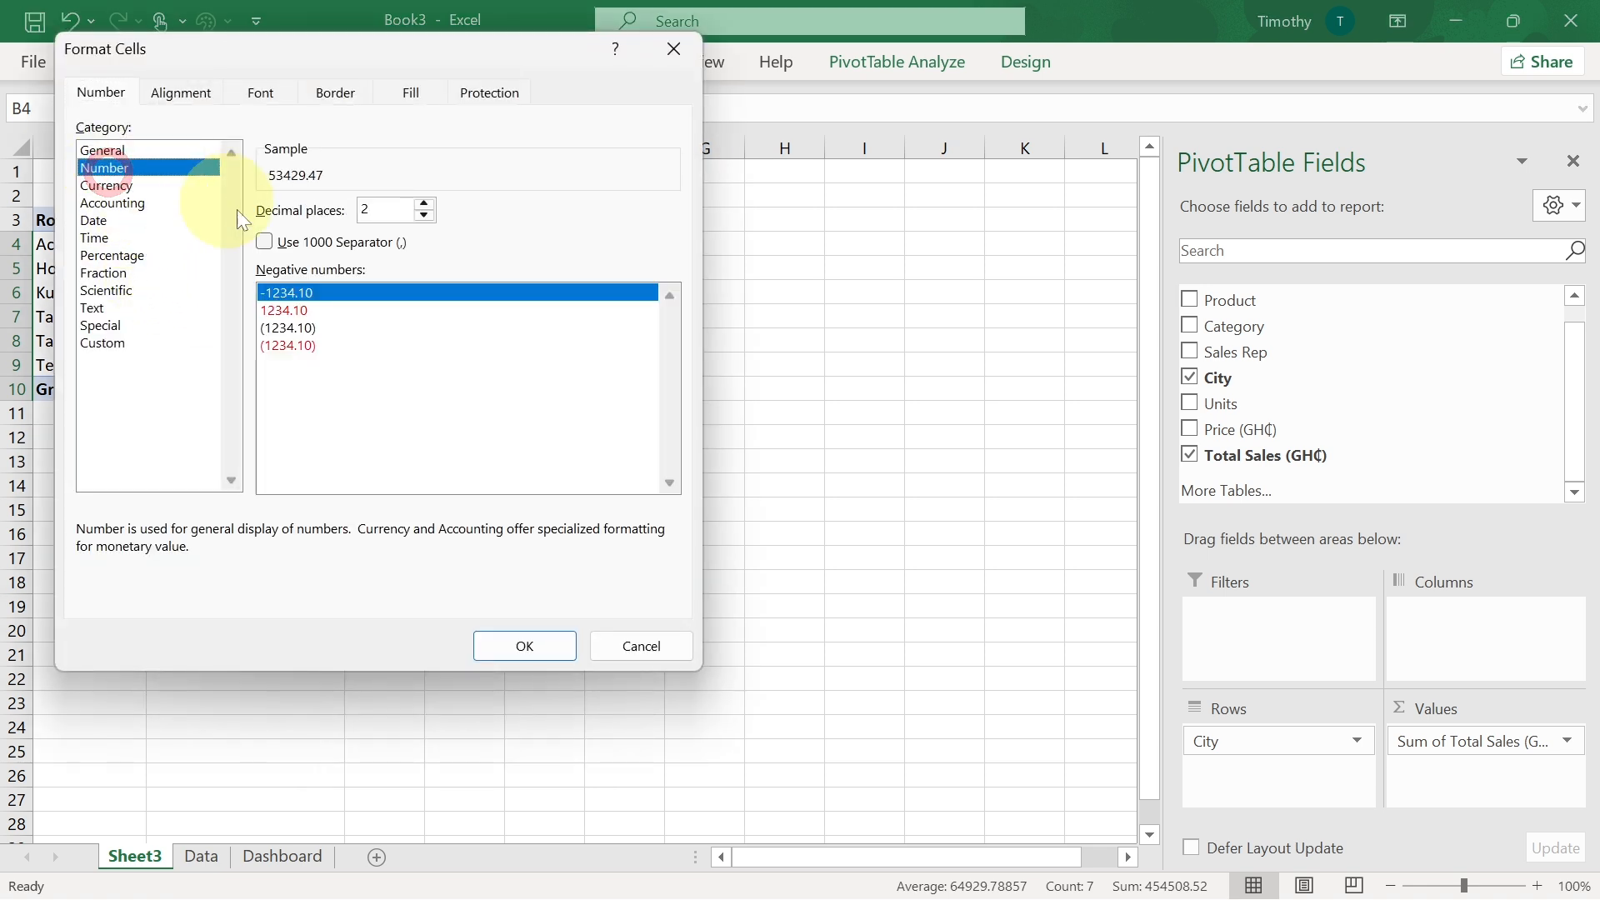
{"action": "left_click", "coordinate": [265, 242]}
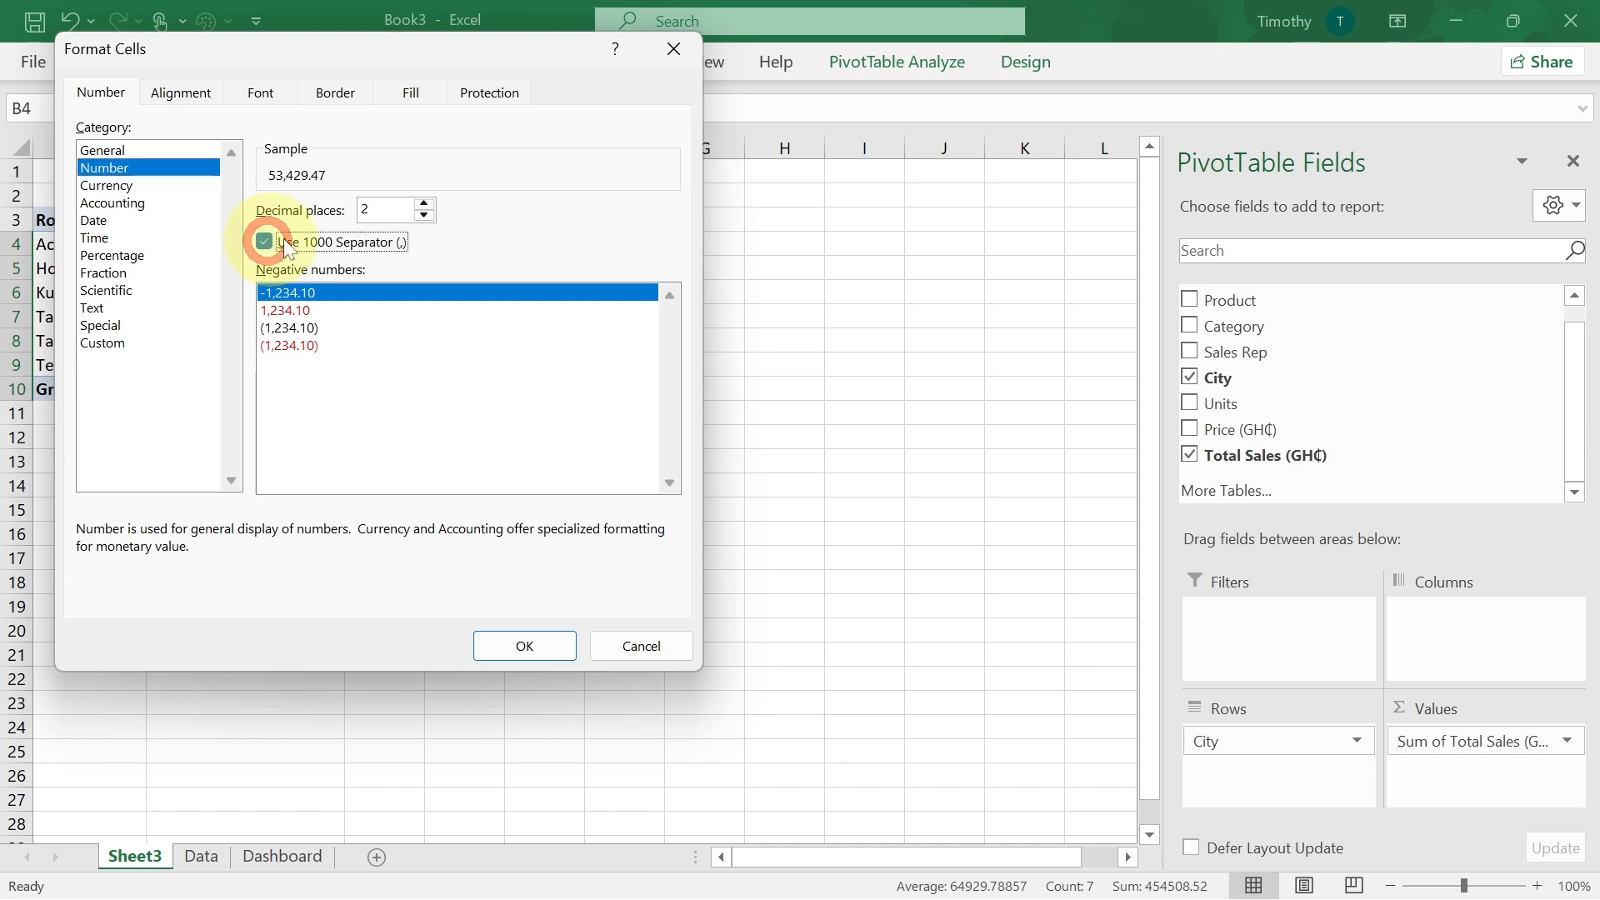
{"action": "left_click", "coordinate": [424, 215]}
{"action": "left_click", "coordinate": [424, 215]}
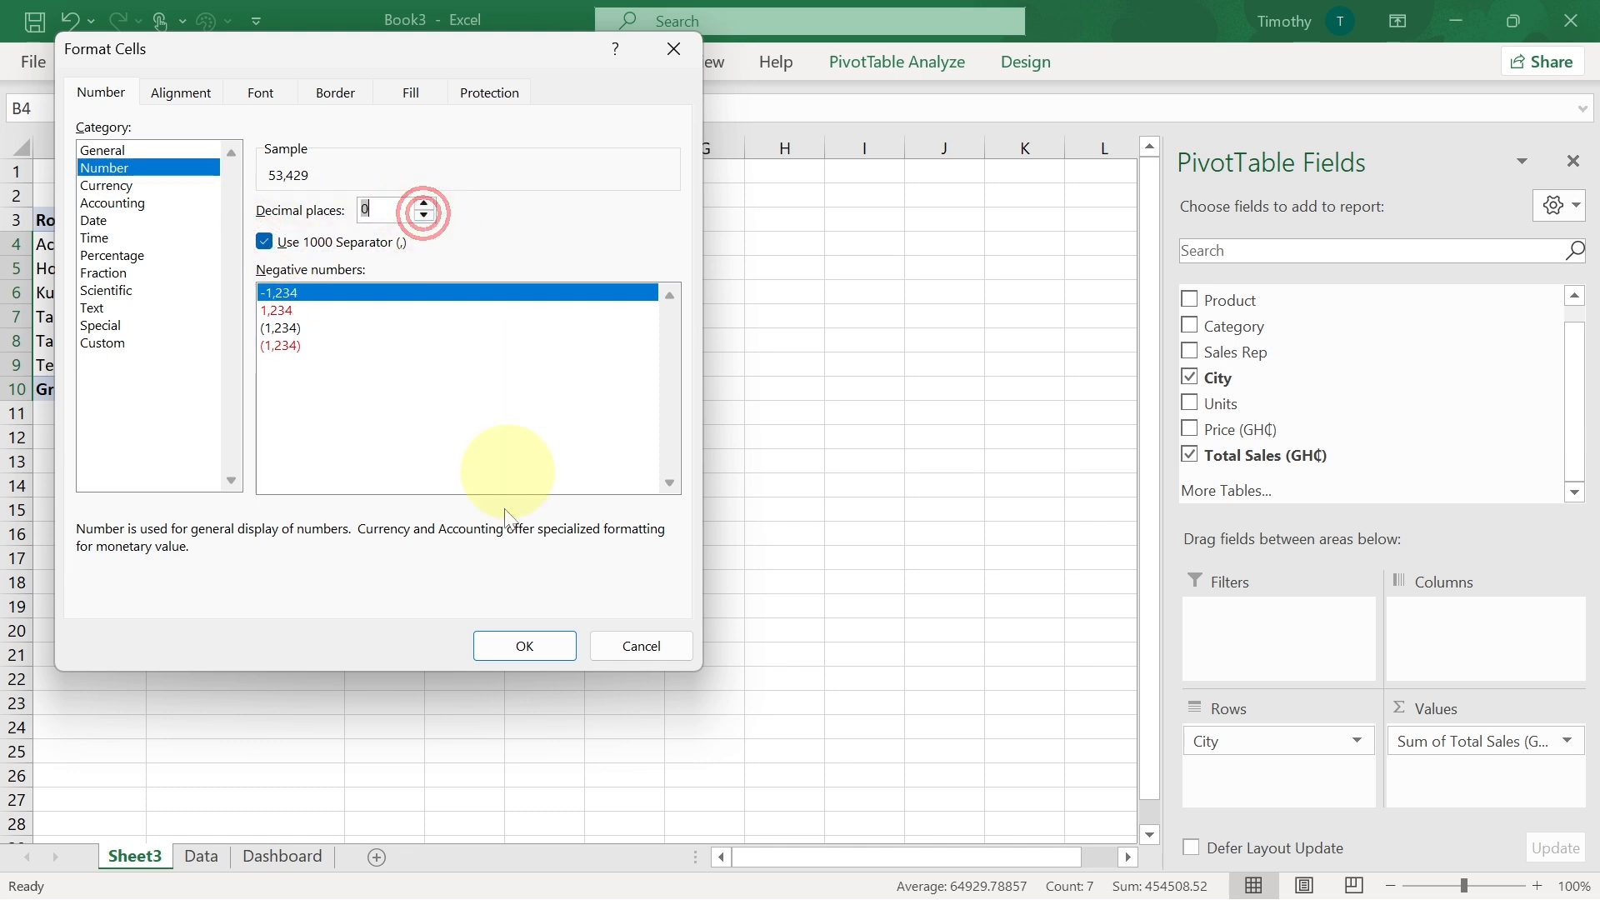
{"action": "left_click", "coordinate": [534, 645]}
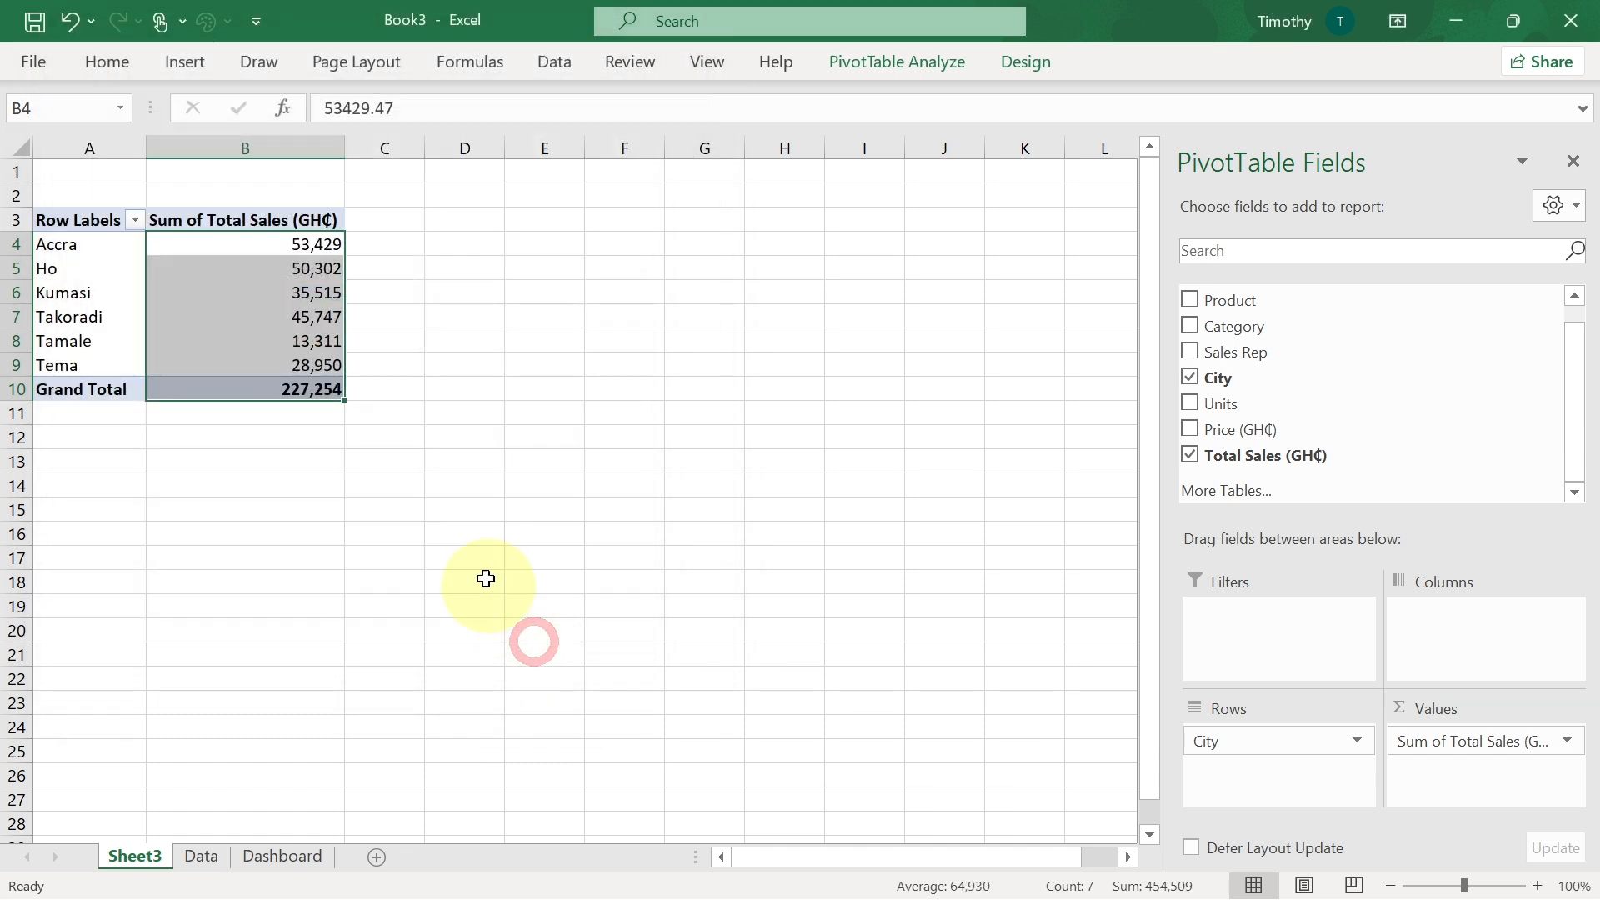
{"action": "left_click", "coordinate": [250, 460]}
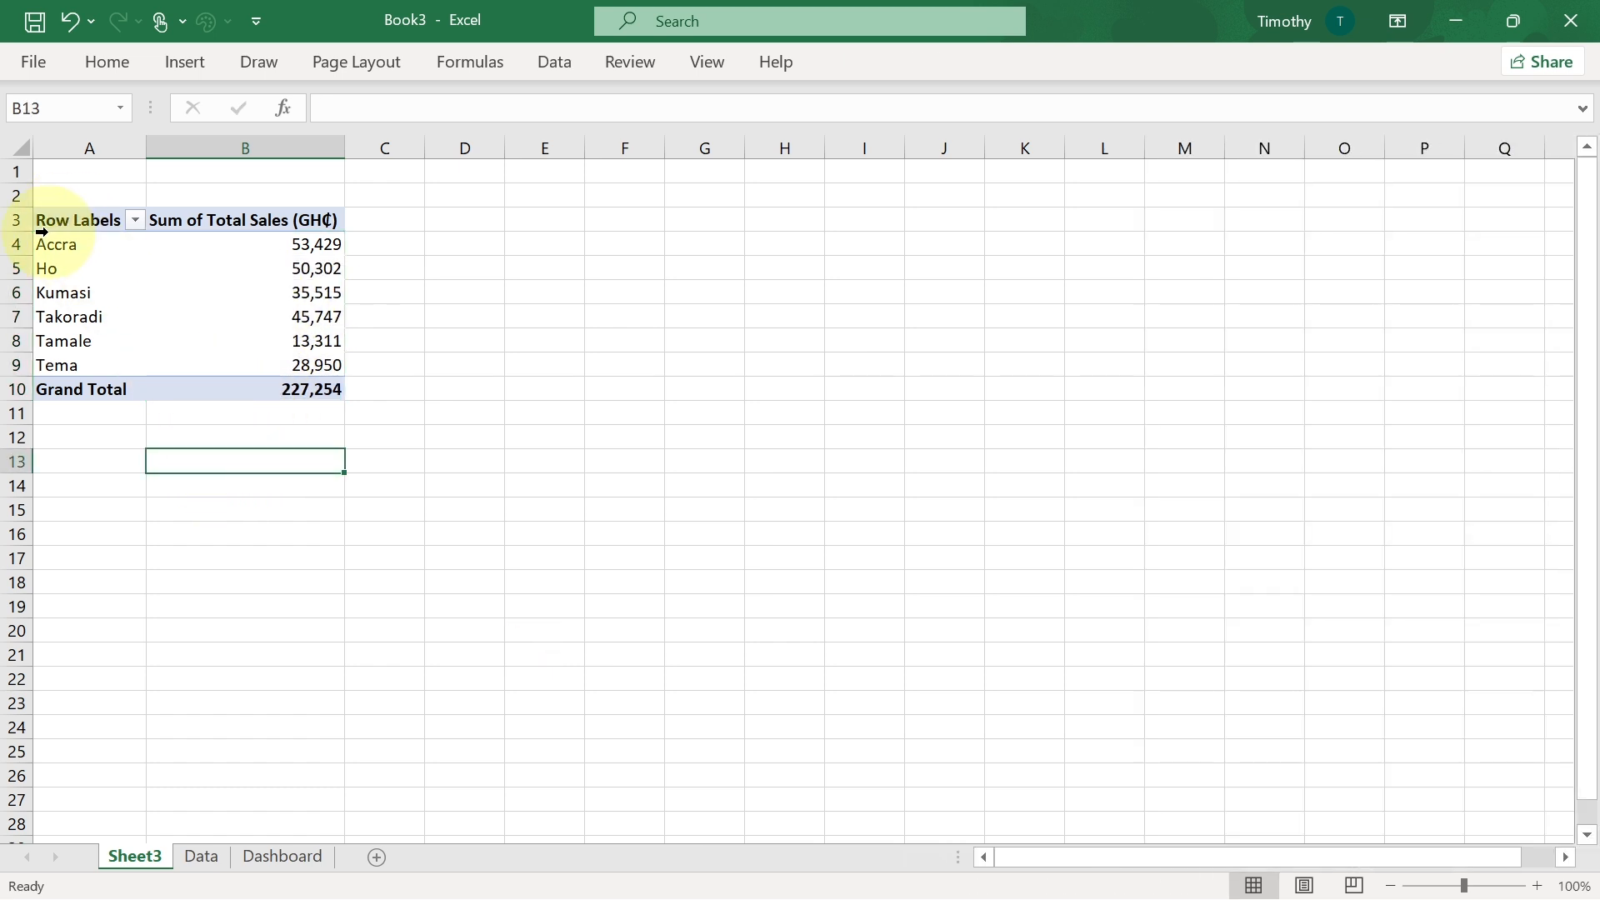
- Duplicate the city PivotTable at cell D3 and widen column E for its sales values
{"action": "left_click_drag", "start_coordinate": [66, 219], "coordinate": [285, 383]}
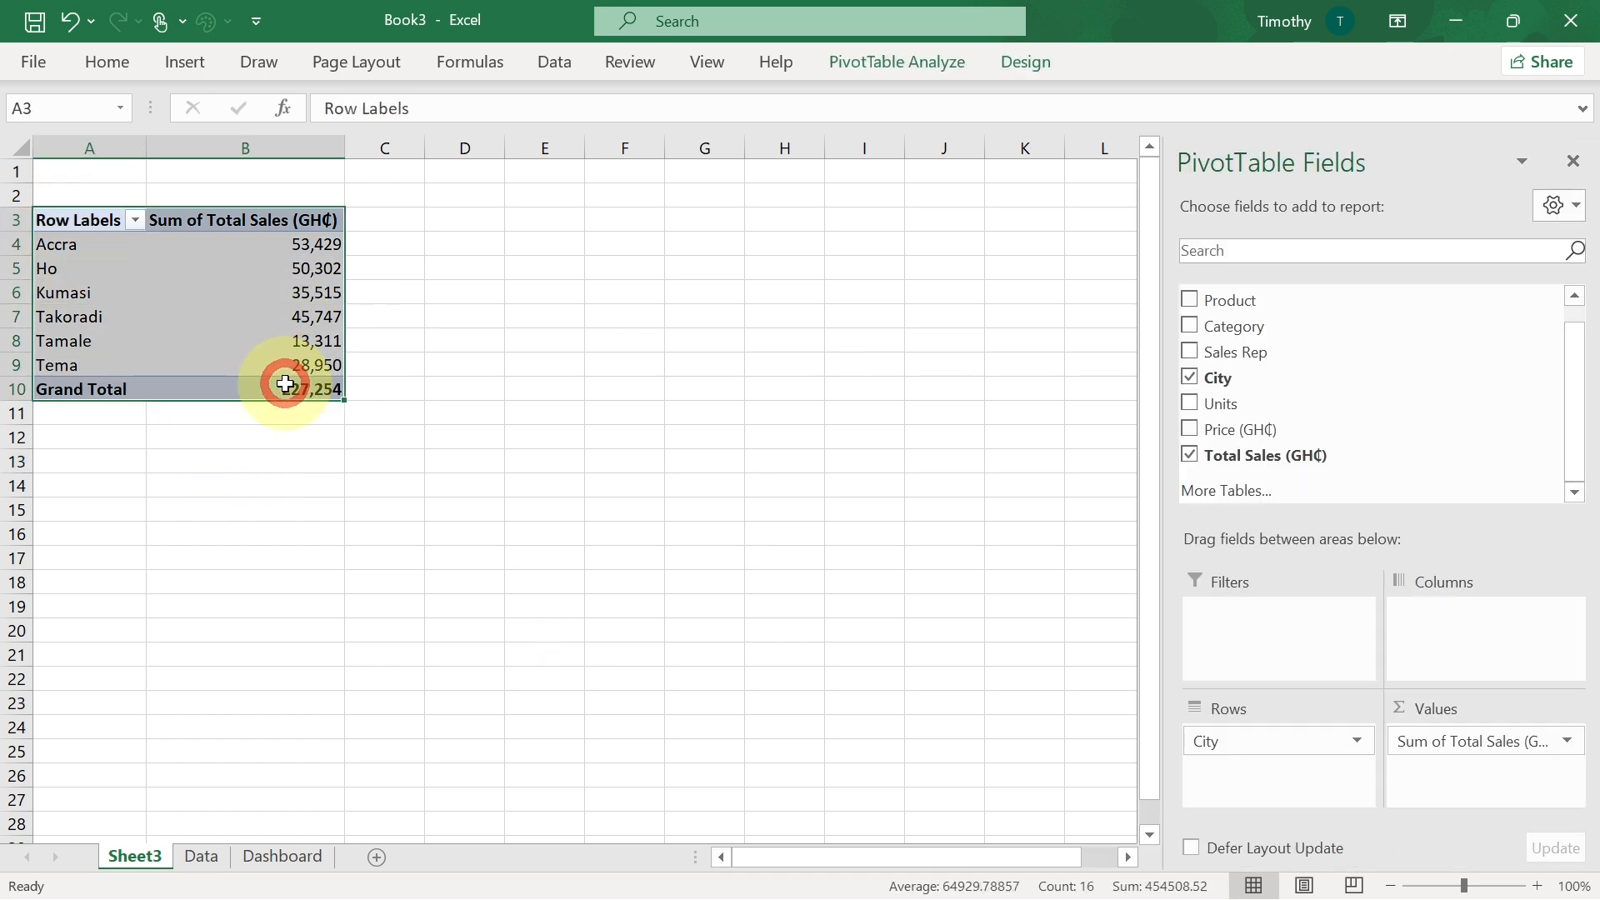
{"action": "key", "text": "ctrl+c"}
{"action": "left_click", "coordinate": [466, 220]}
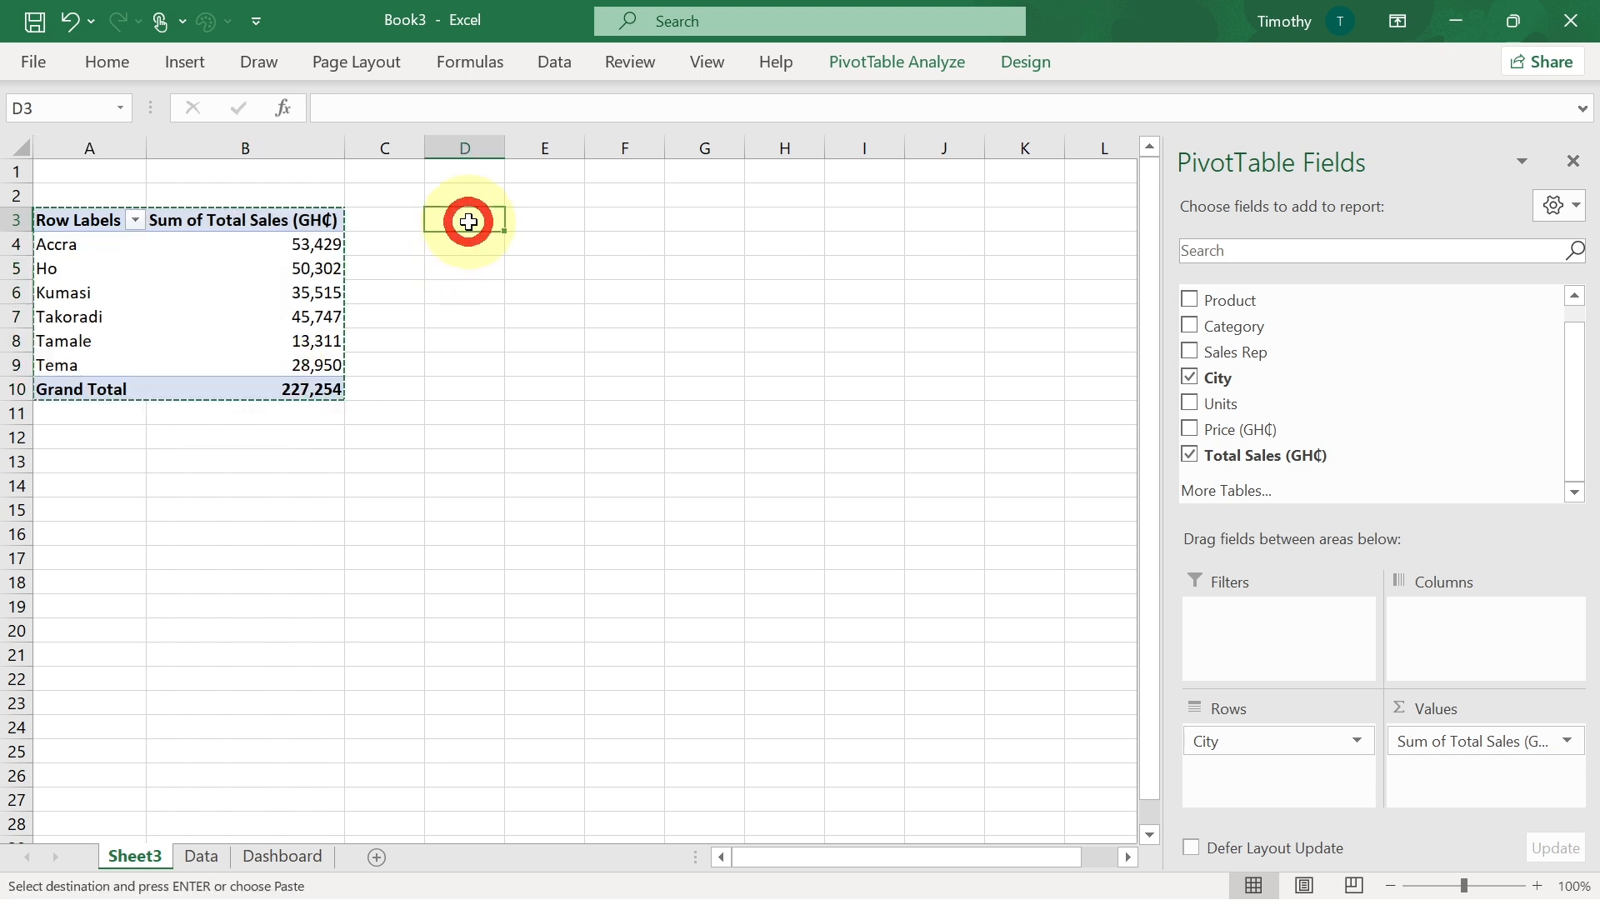
{"action": "key", "text": "ctrl+v"}
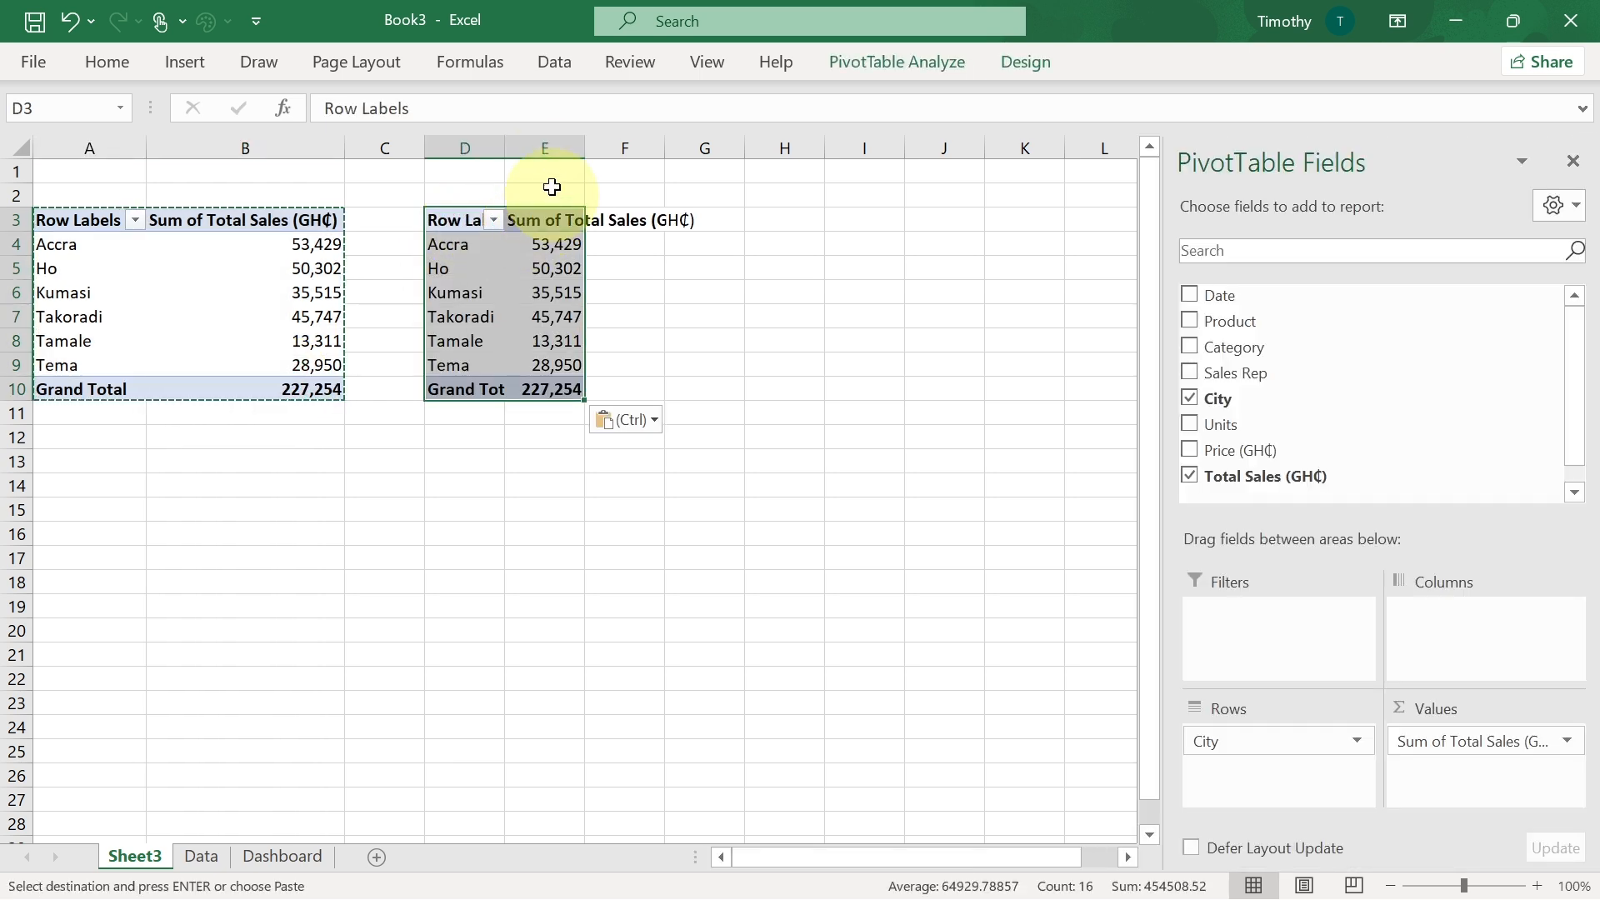
{"action": "left_click", "coordinate": [552, 139]}
{"action": "left_click_drag", "start_coordinate": [584, 148], "coordinate": [678, 153]}
- Replace City with Product as the row field of the copied PivotTable at D3
{"action": "left_click", "coordinate": [581, 275]}
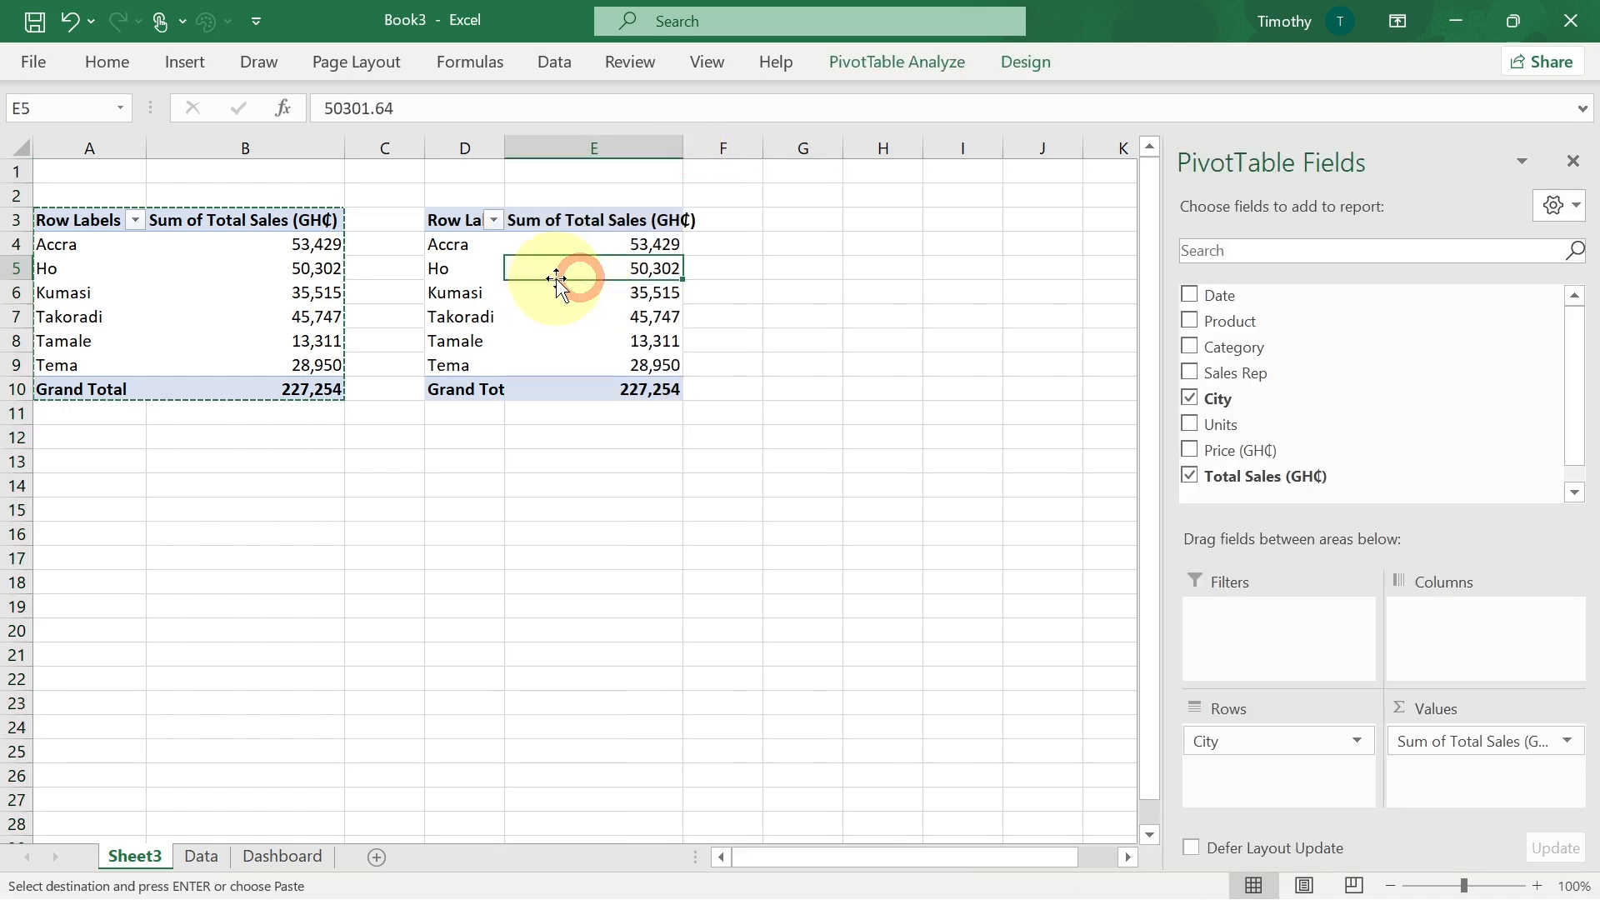
{"action": "left_click", "coordinate": [1188, 398]}
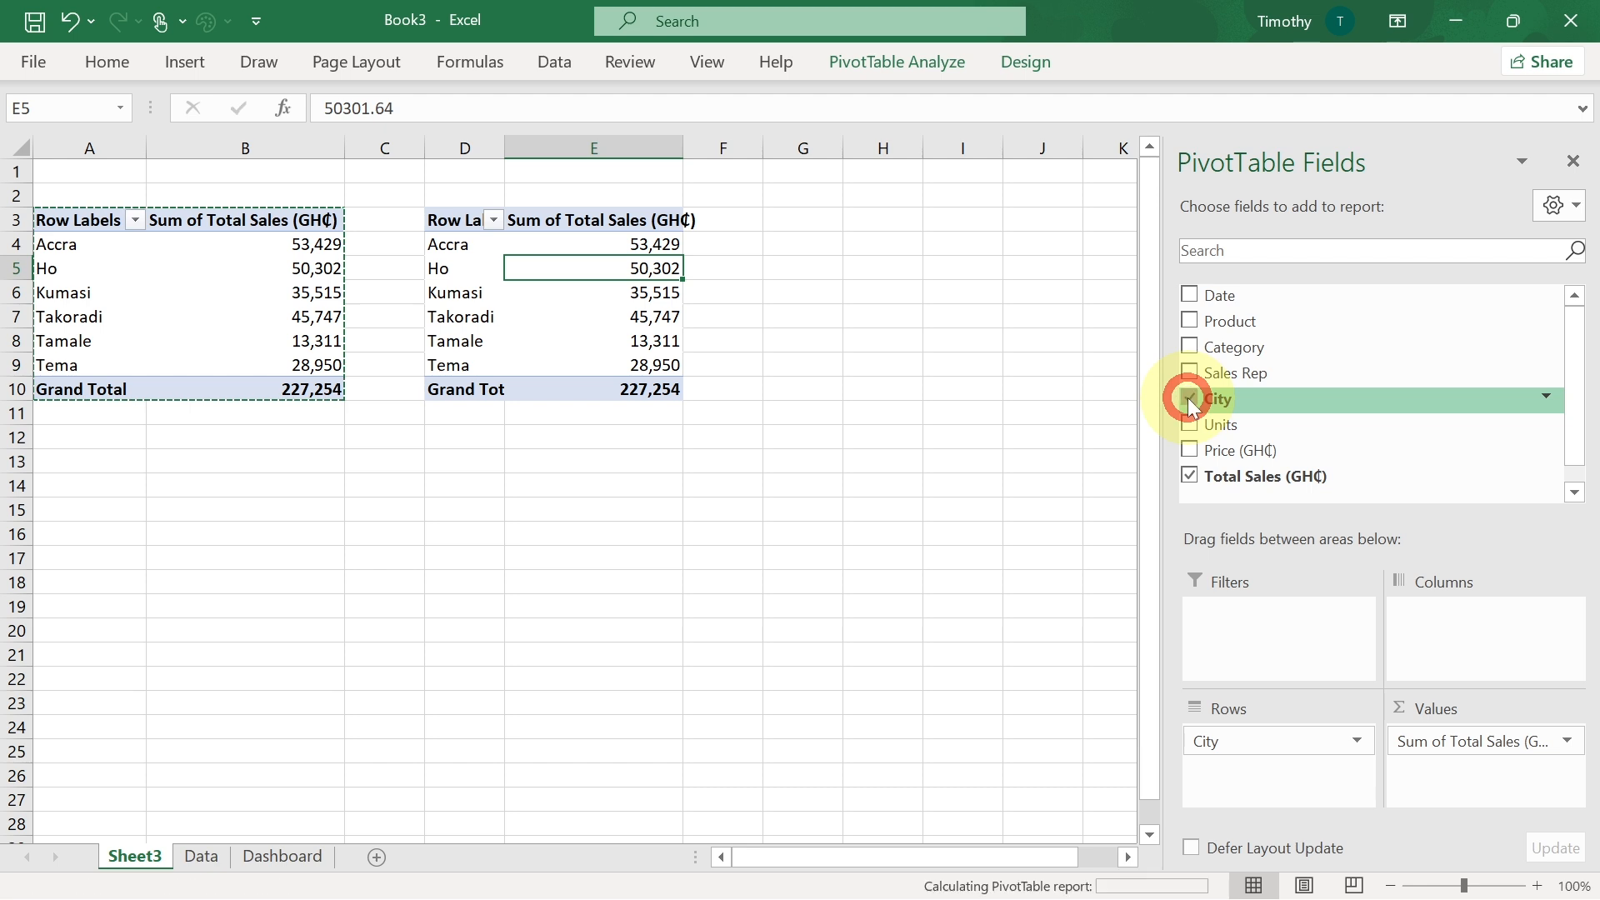
{"action": "left_click", "coordinate": [1192, 321]}
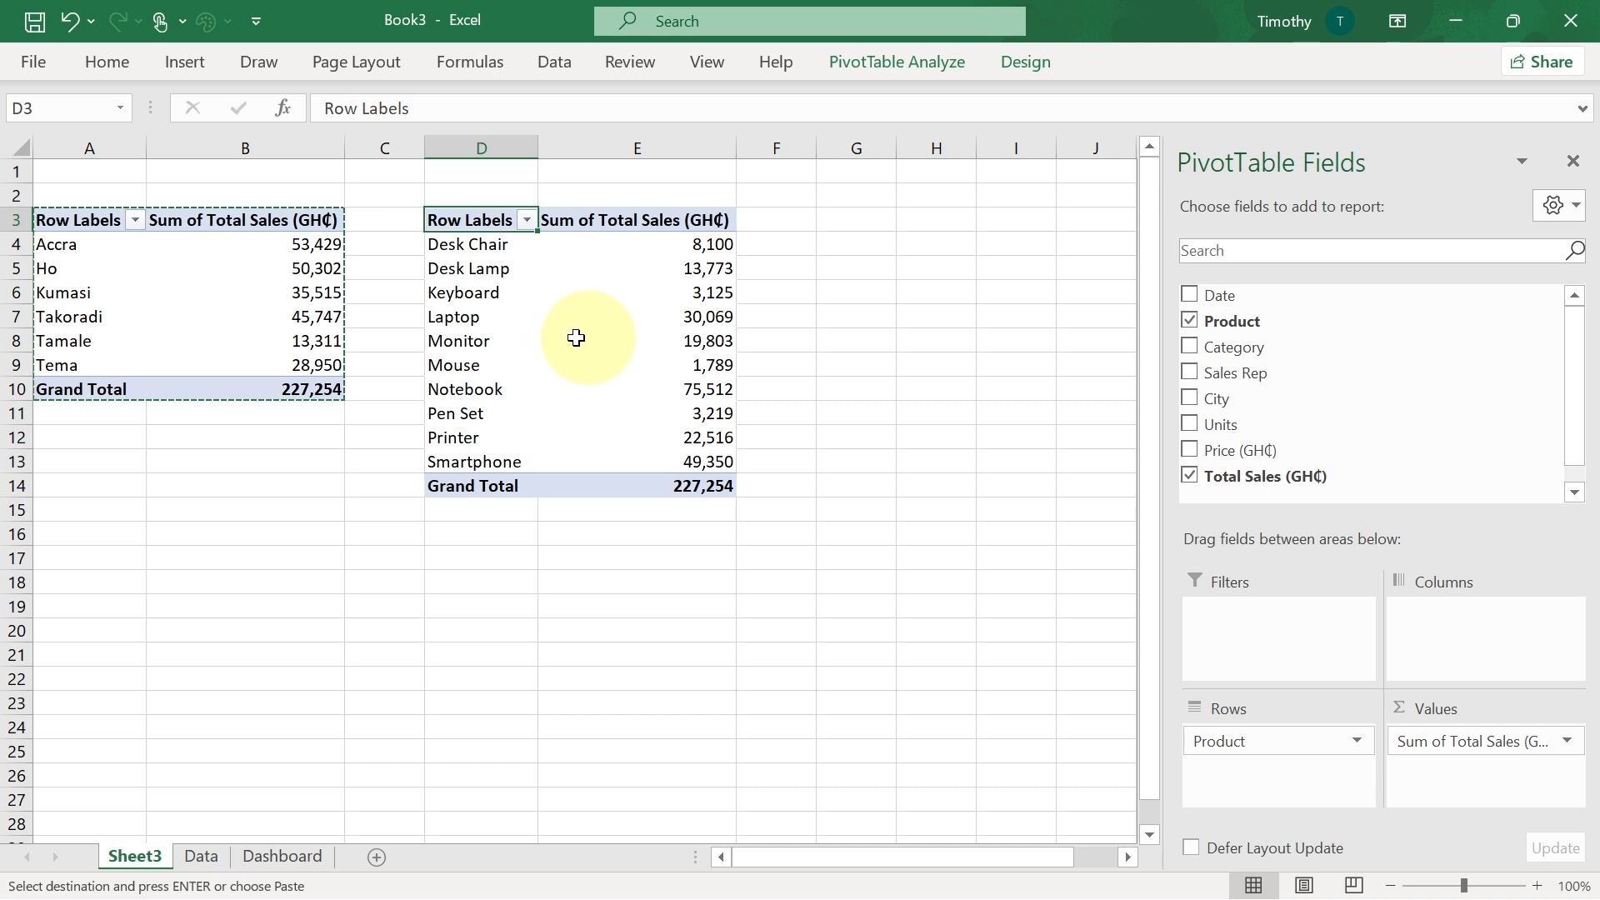
- Duplicate the product PivotTable at cell G3 and replace Product with Sales Rep as the copy's row field
{"action": "left_click_drag", "start_coordinate": [477, 223], "coordinate": [691, 474]}
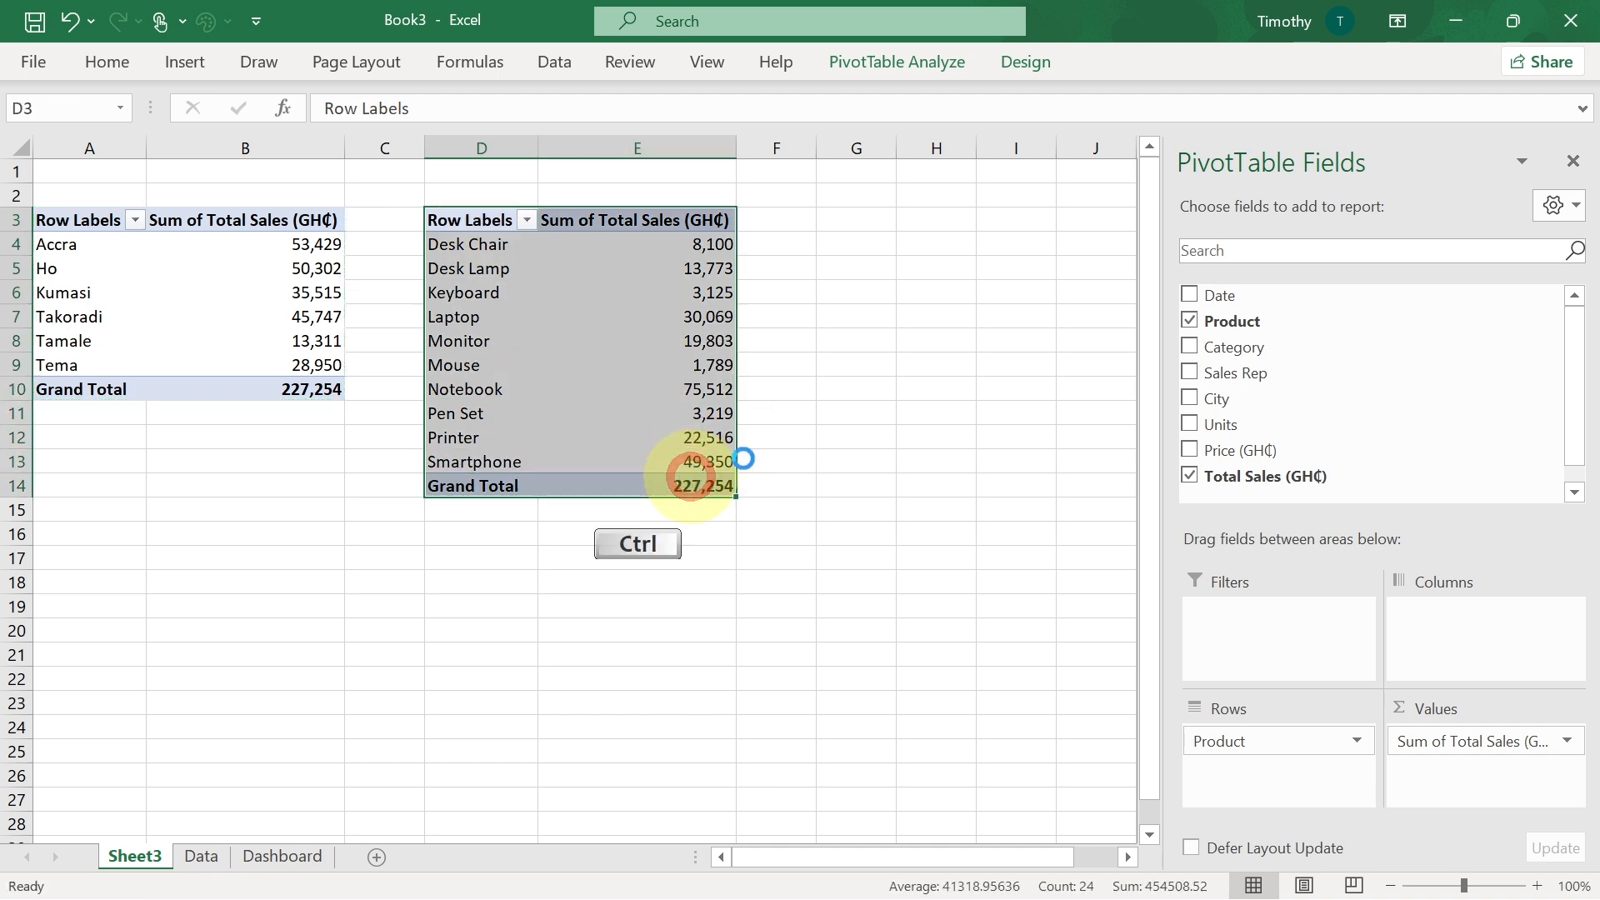
{"action": "left_click", "coordinate": [841, 222]}
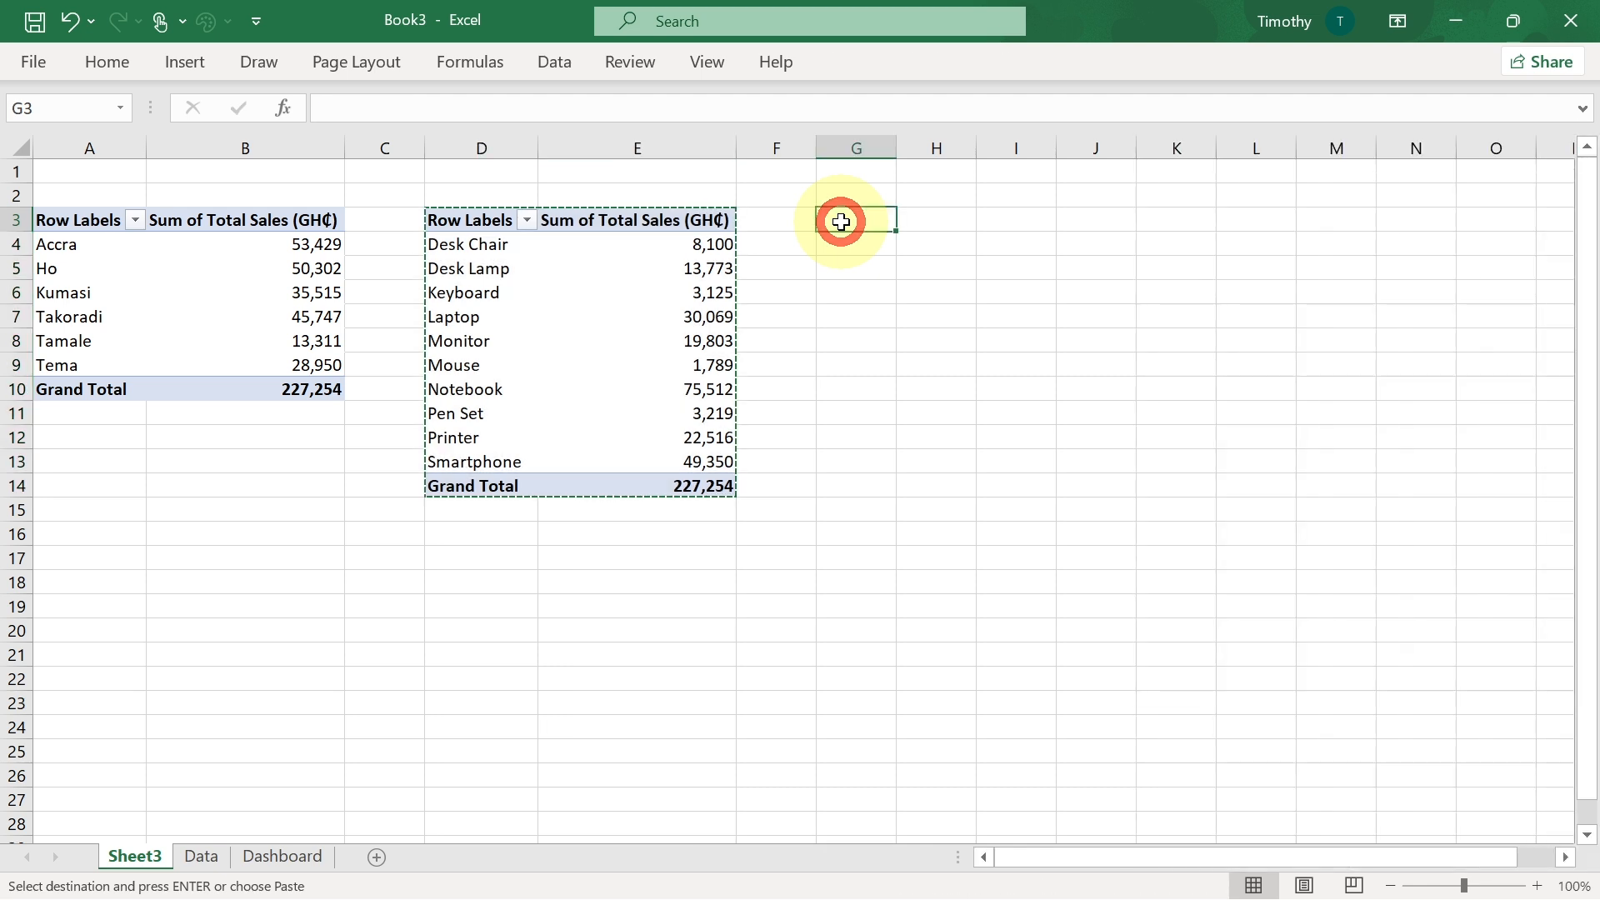
{"action": "key", "text": "ctrl+v"}
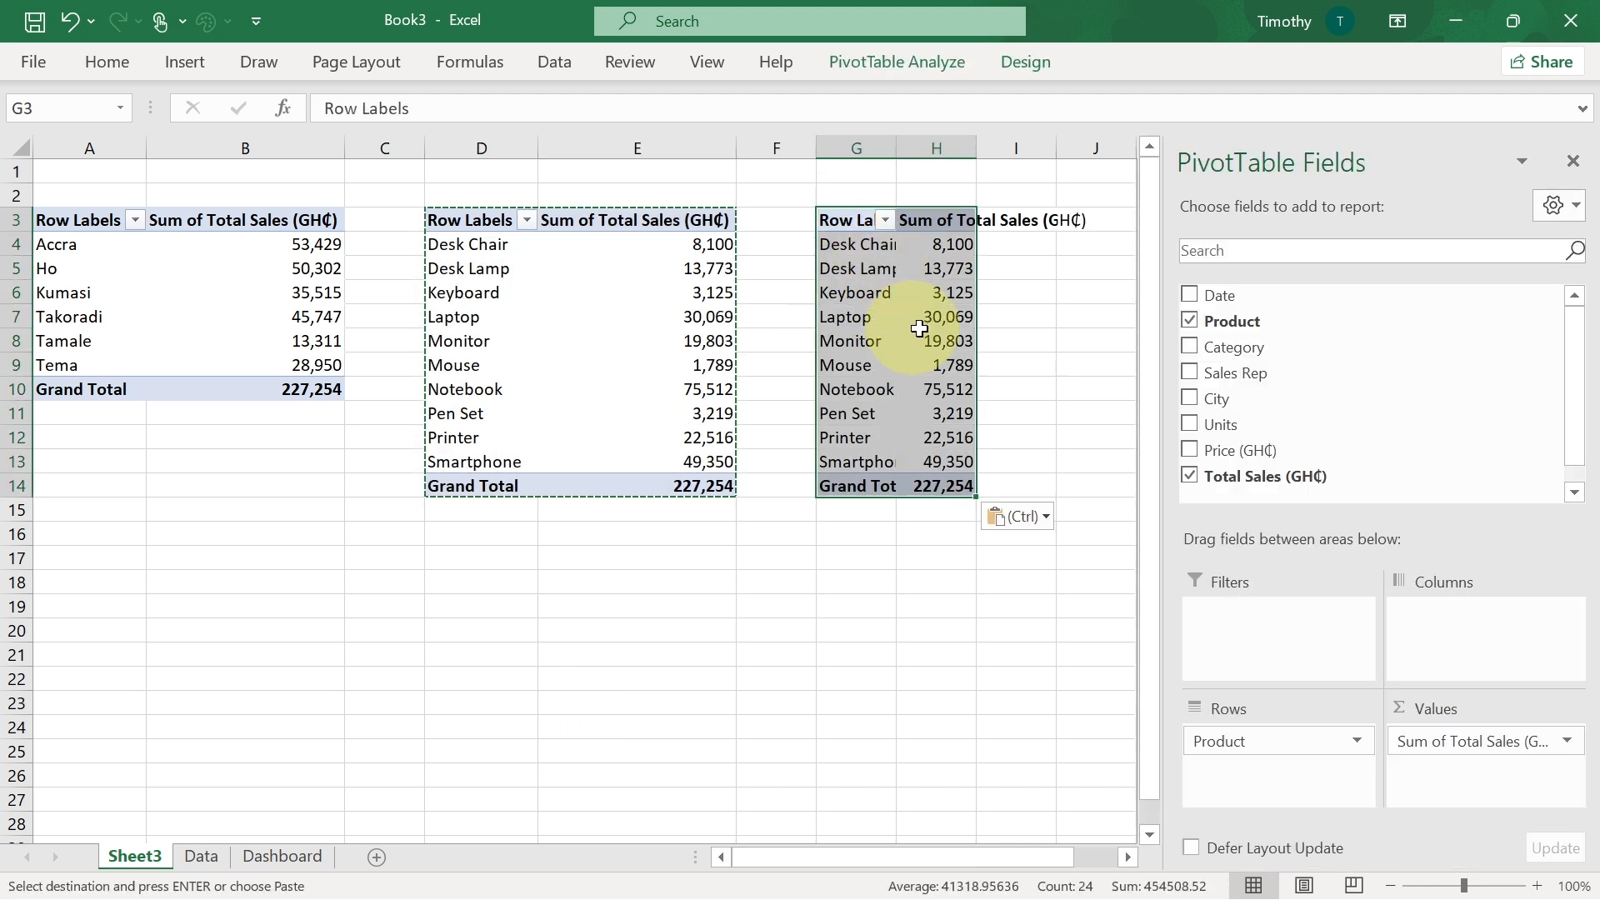
{"action": "left_click", "coordinate": [1189, 322]}
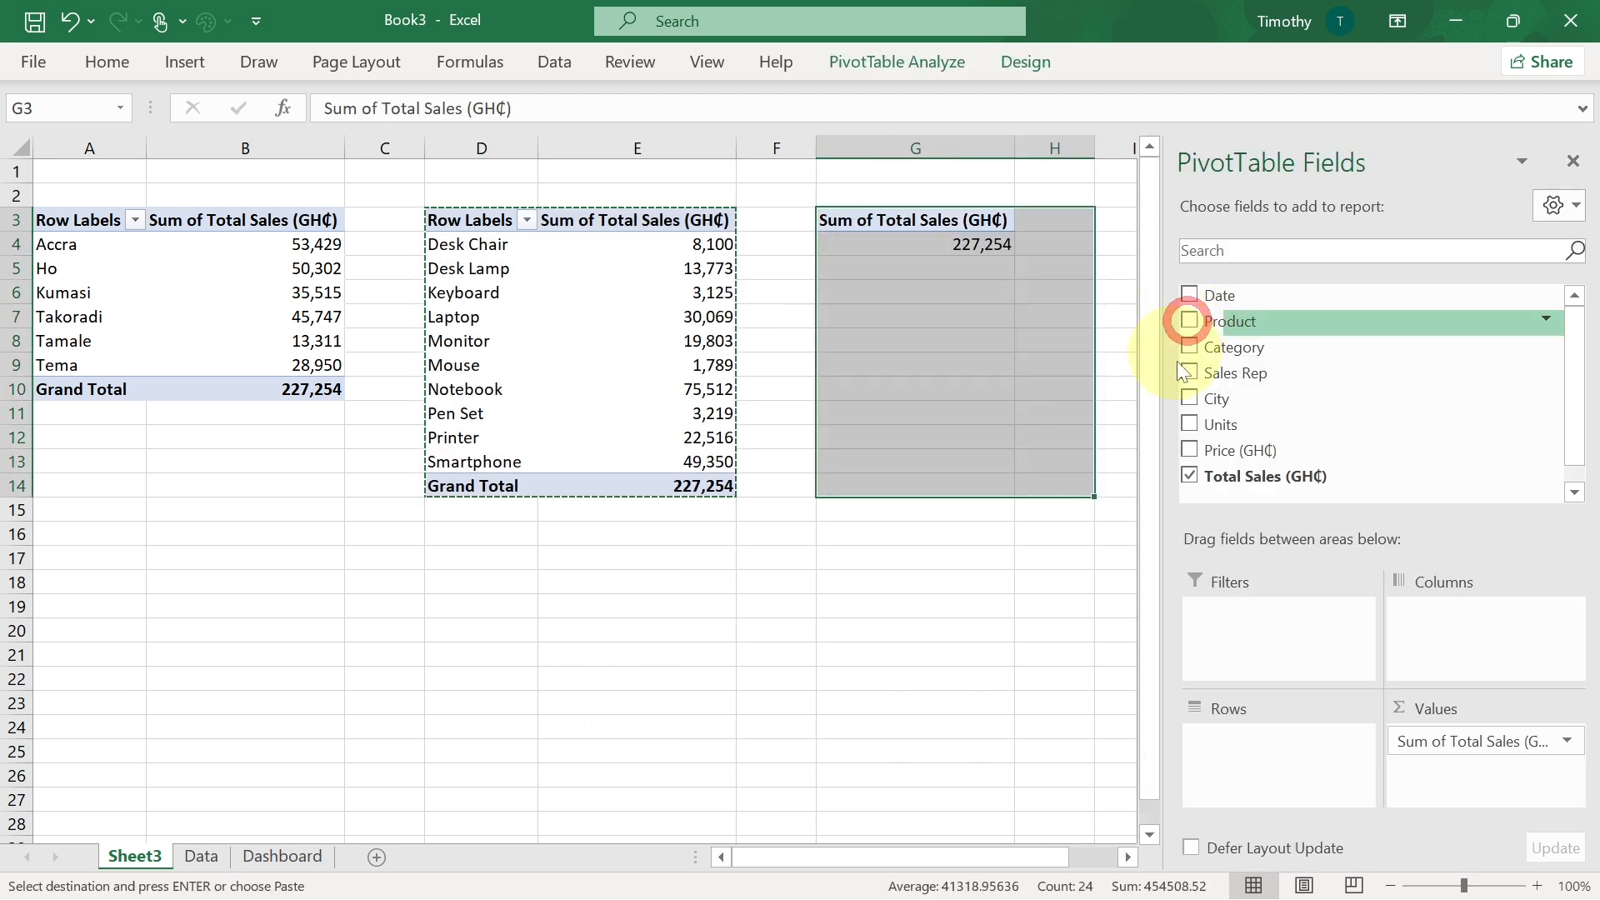
{"action": "left_click", "coordinate": [1190, 373]}
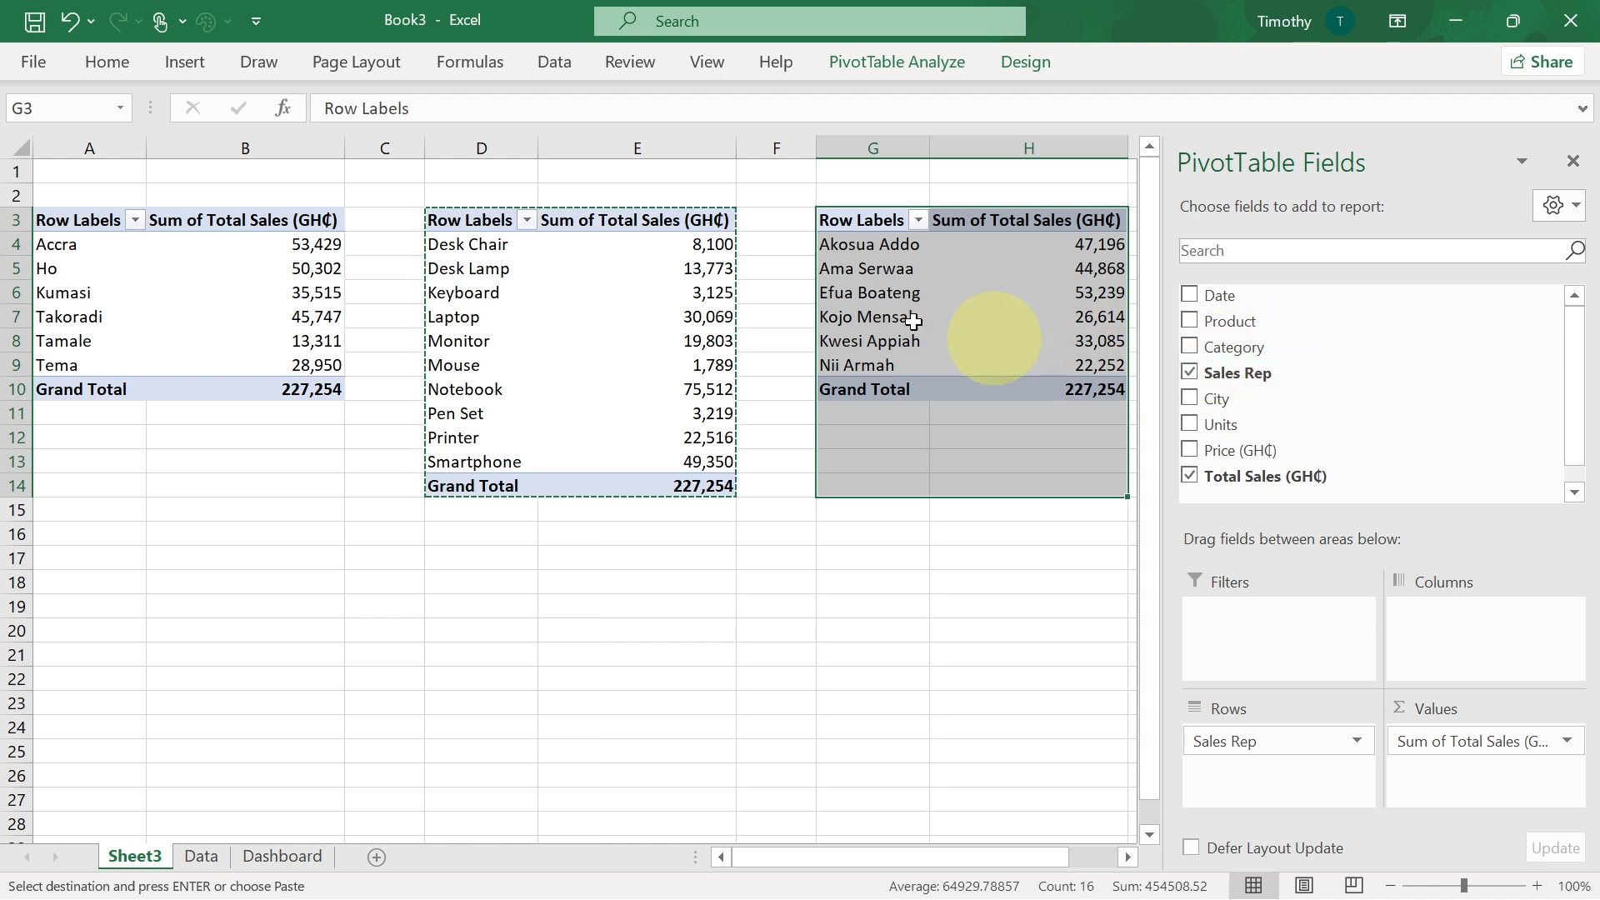
- Duplicate the sales rep PivotTable at cell A12 and replace Sales Rep with Category as the copy's row field
{"action": "left_click_drag", "start_coordinate": [1014, 369], "coordinate": [1042, 388]}
{"action": "key", "text": "ctrl+c"}
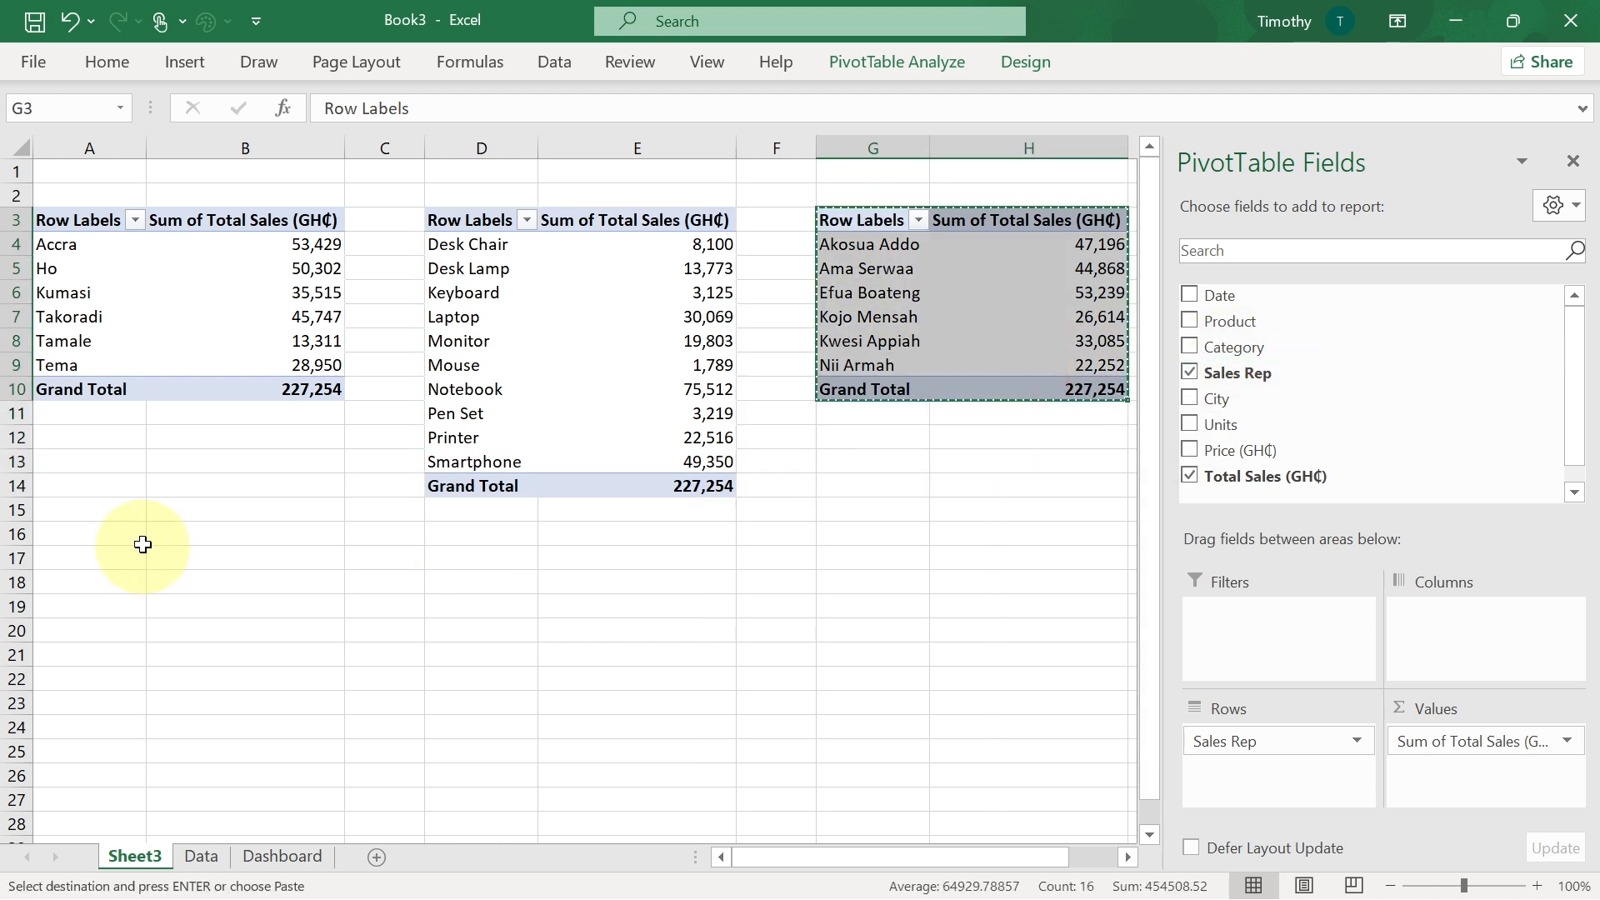
{"action": "left_click", "coordinate": [114, 441]}
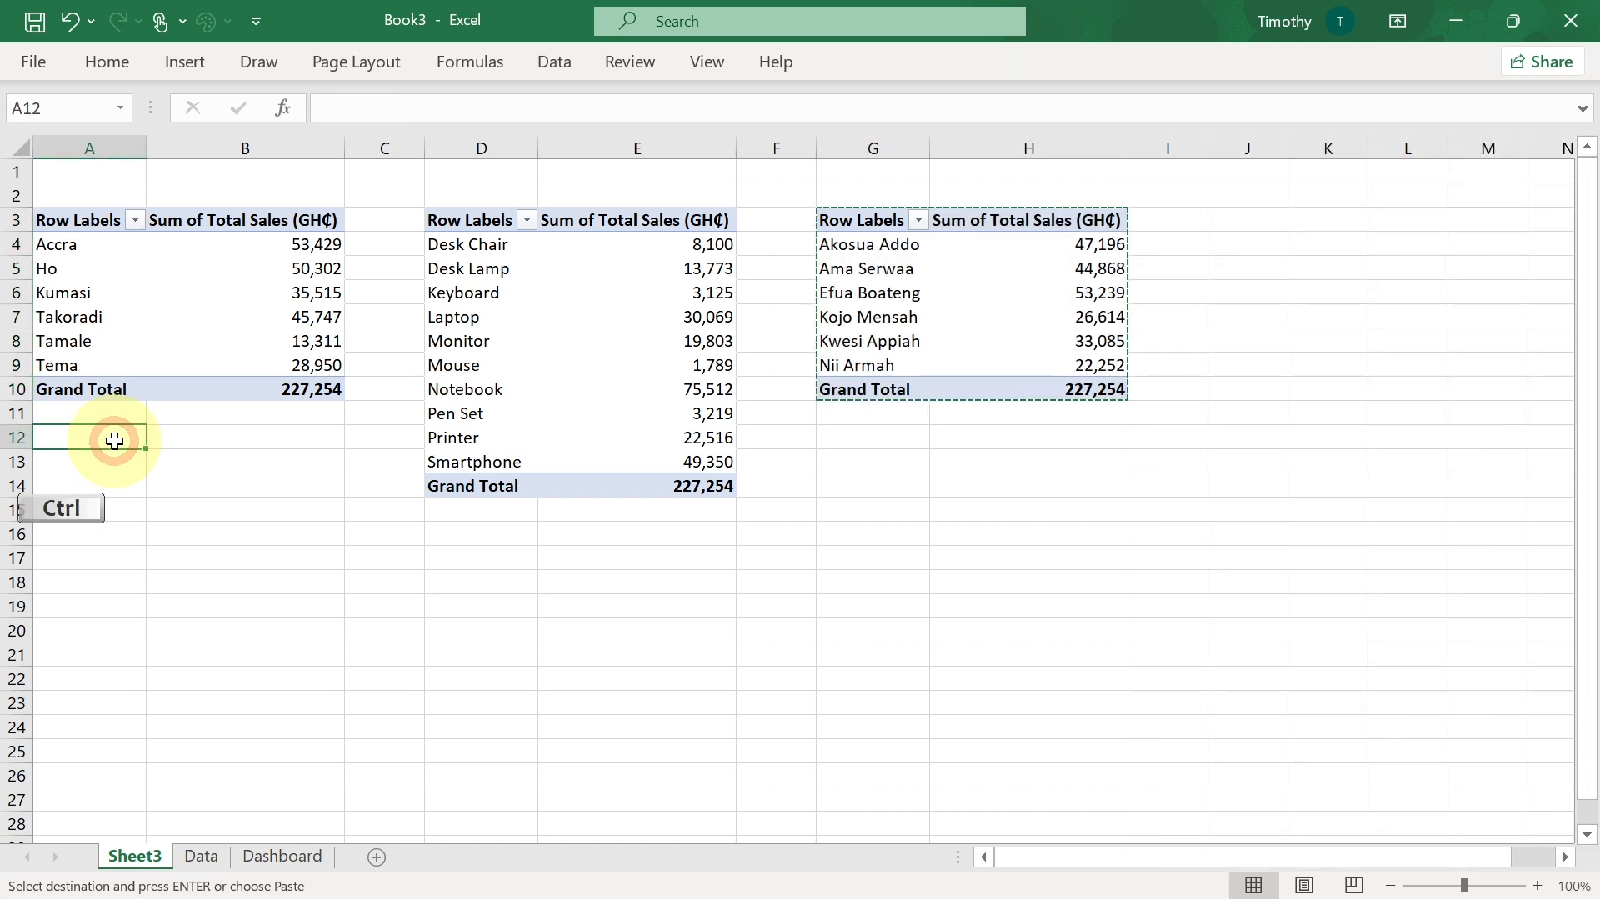
{"action": "key", "text": "ctrl+v"}
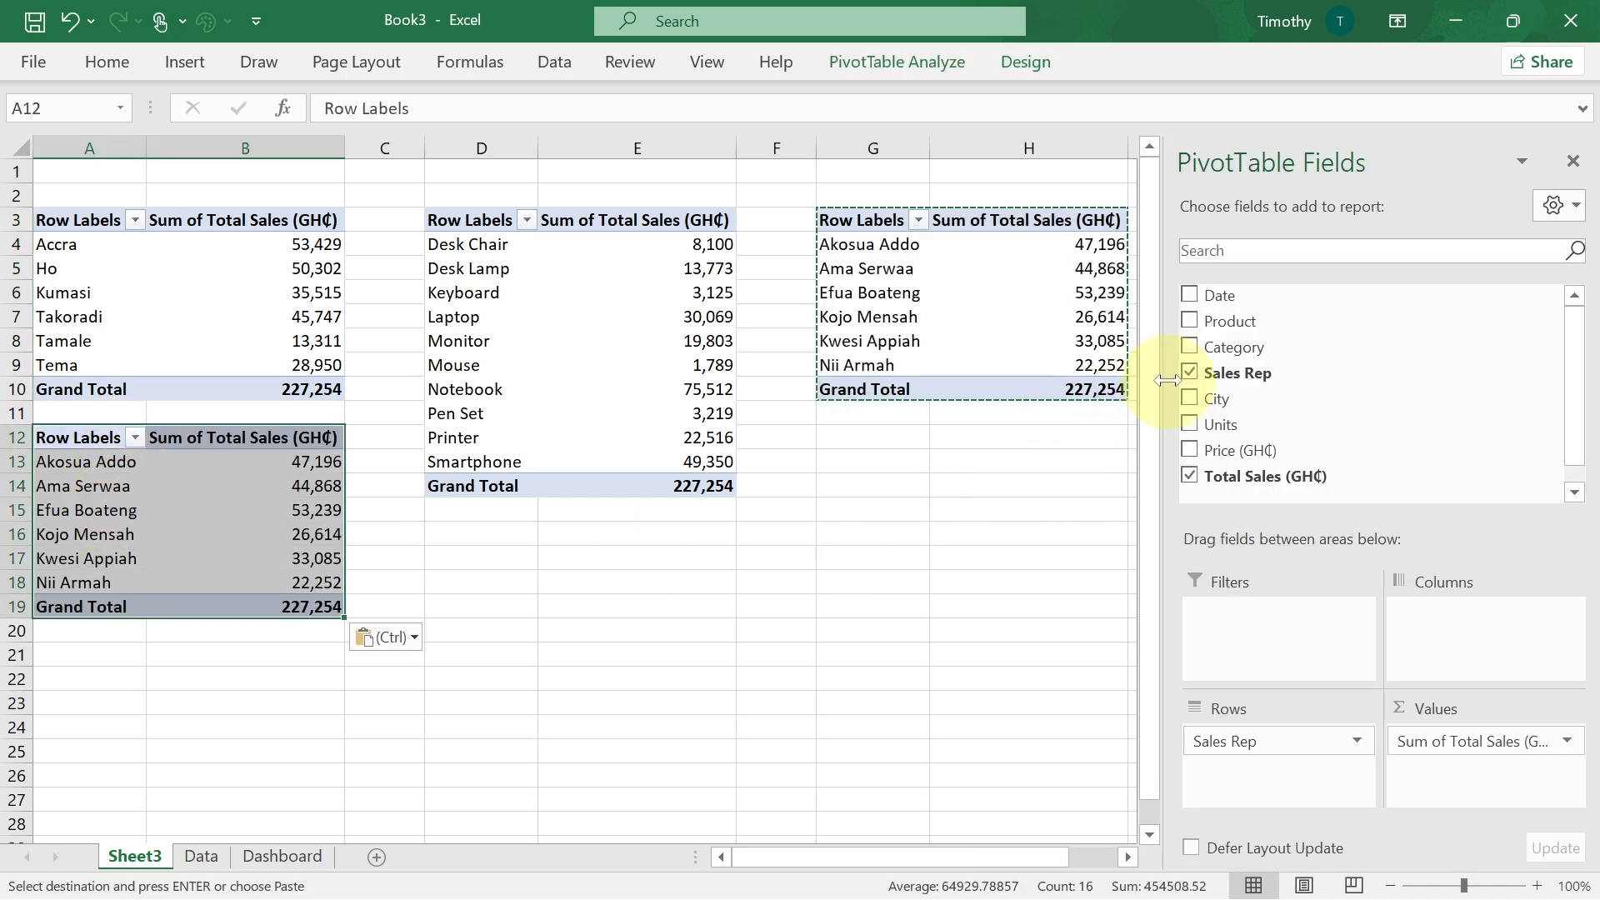
{"action": "left_click", "coordinate": [1189, 372]}
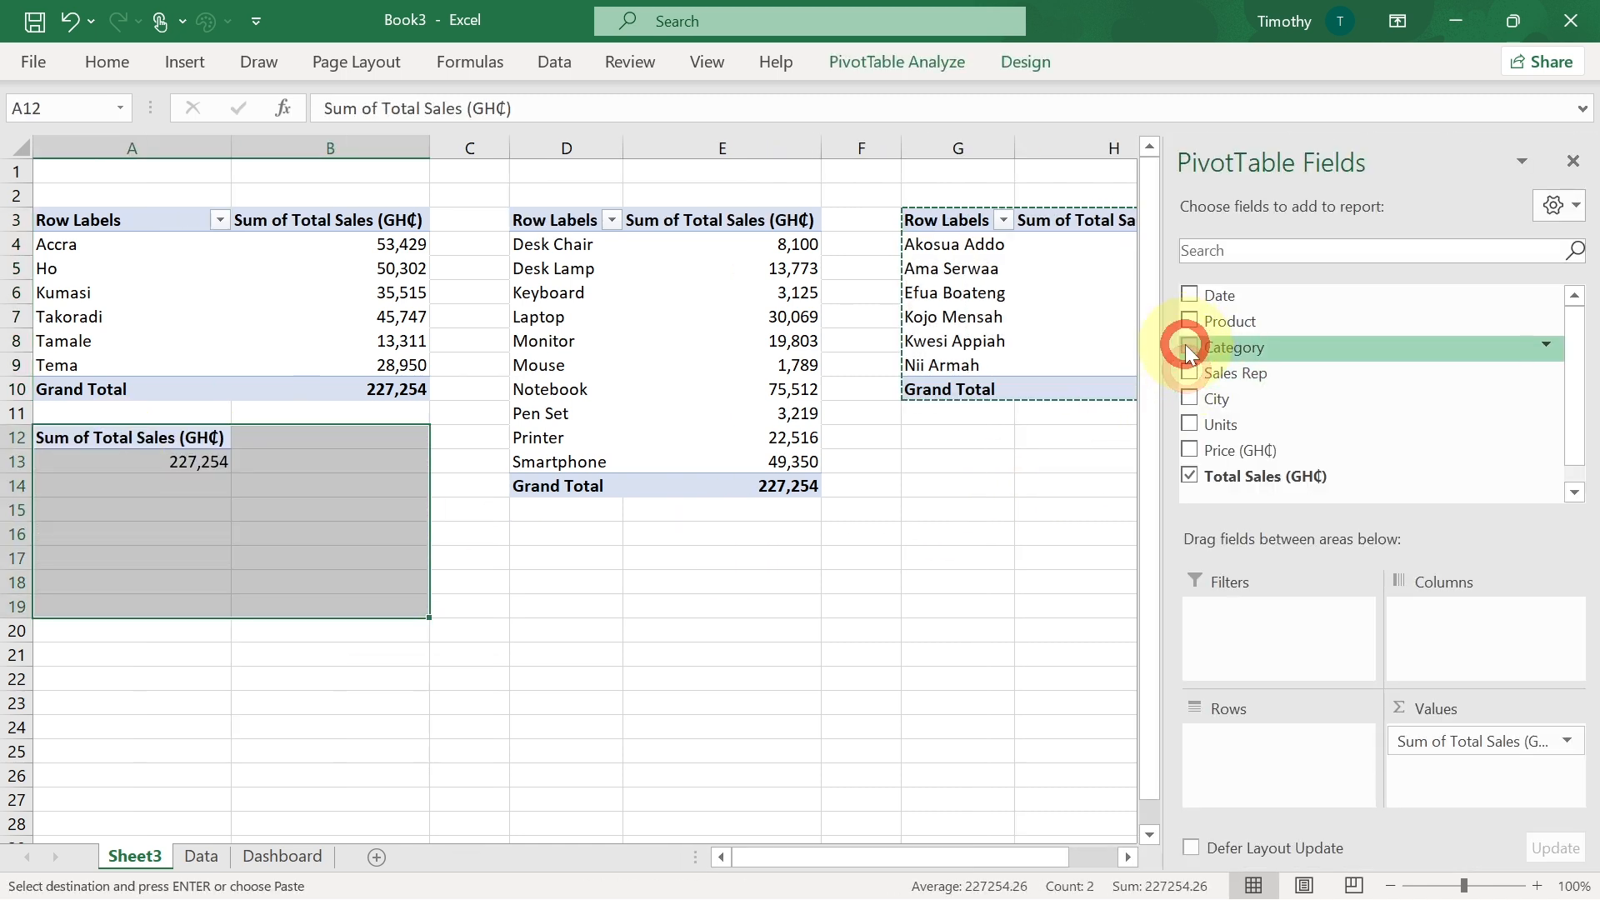
{"action": "left_click", "coordinate": [1189, 348]}
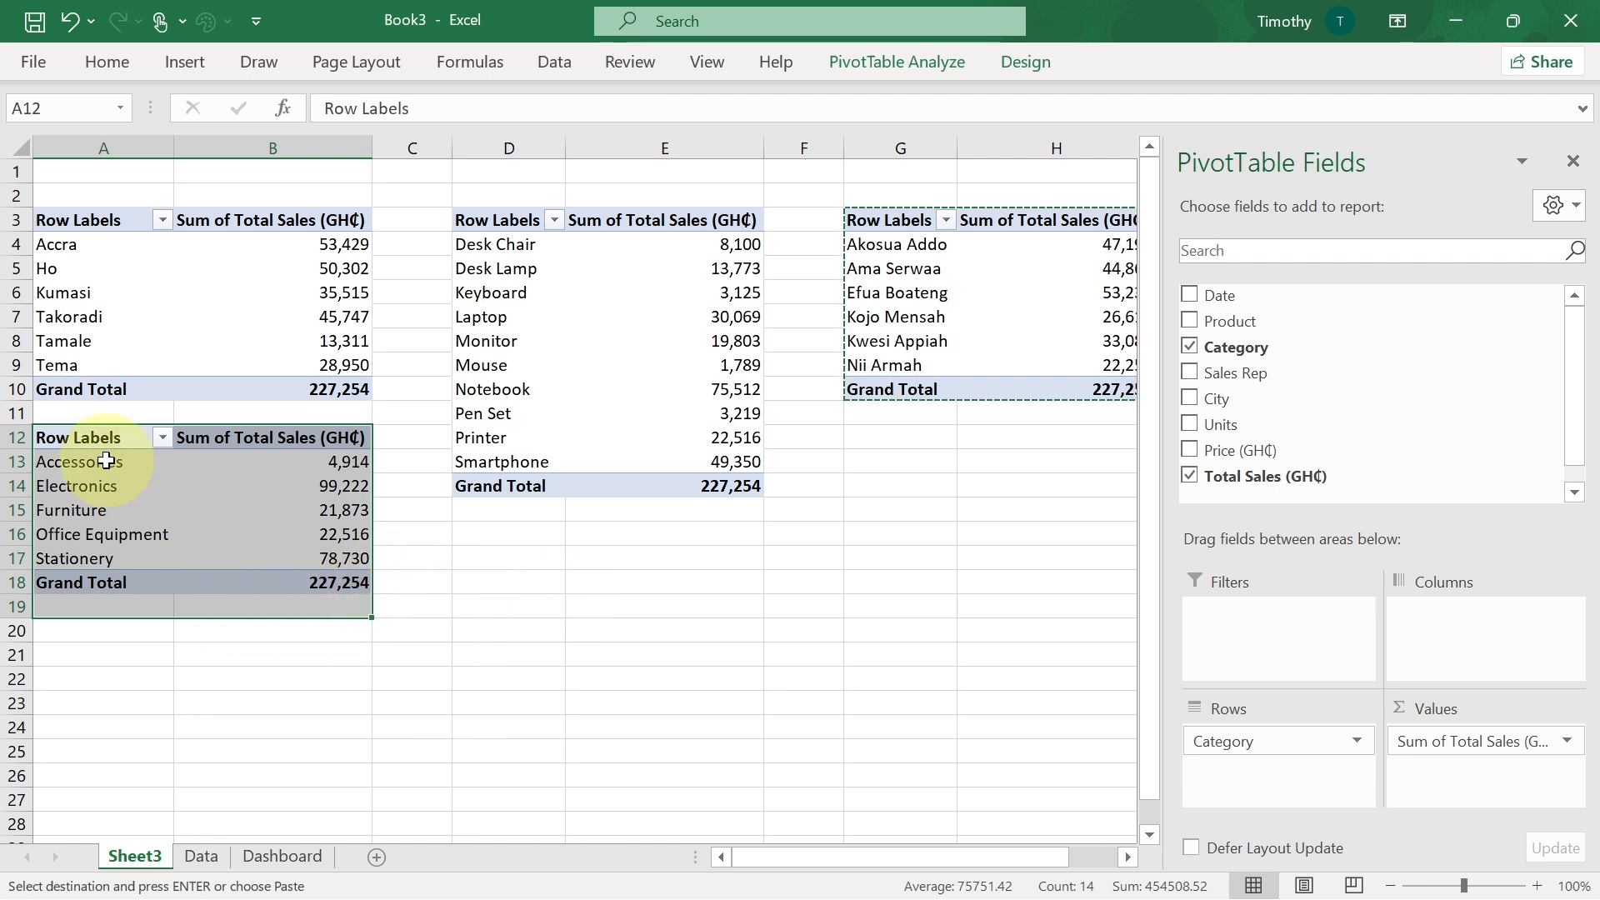
- Duplicate the category PivotTable at cell G13, below the sales rep PivotTable
{"action": "left_click_drag", "start_coordinate": [100, 436], "coordinate": [292, 580]}
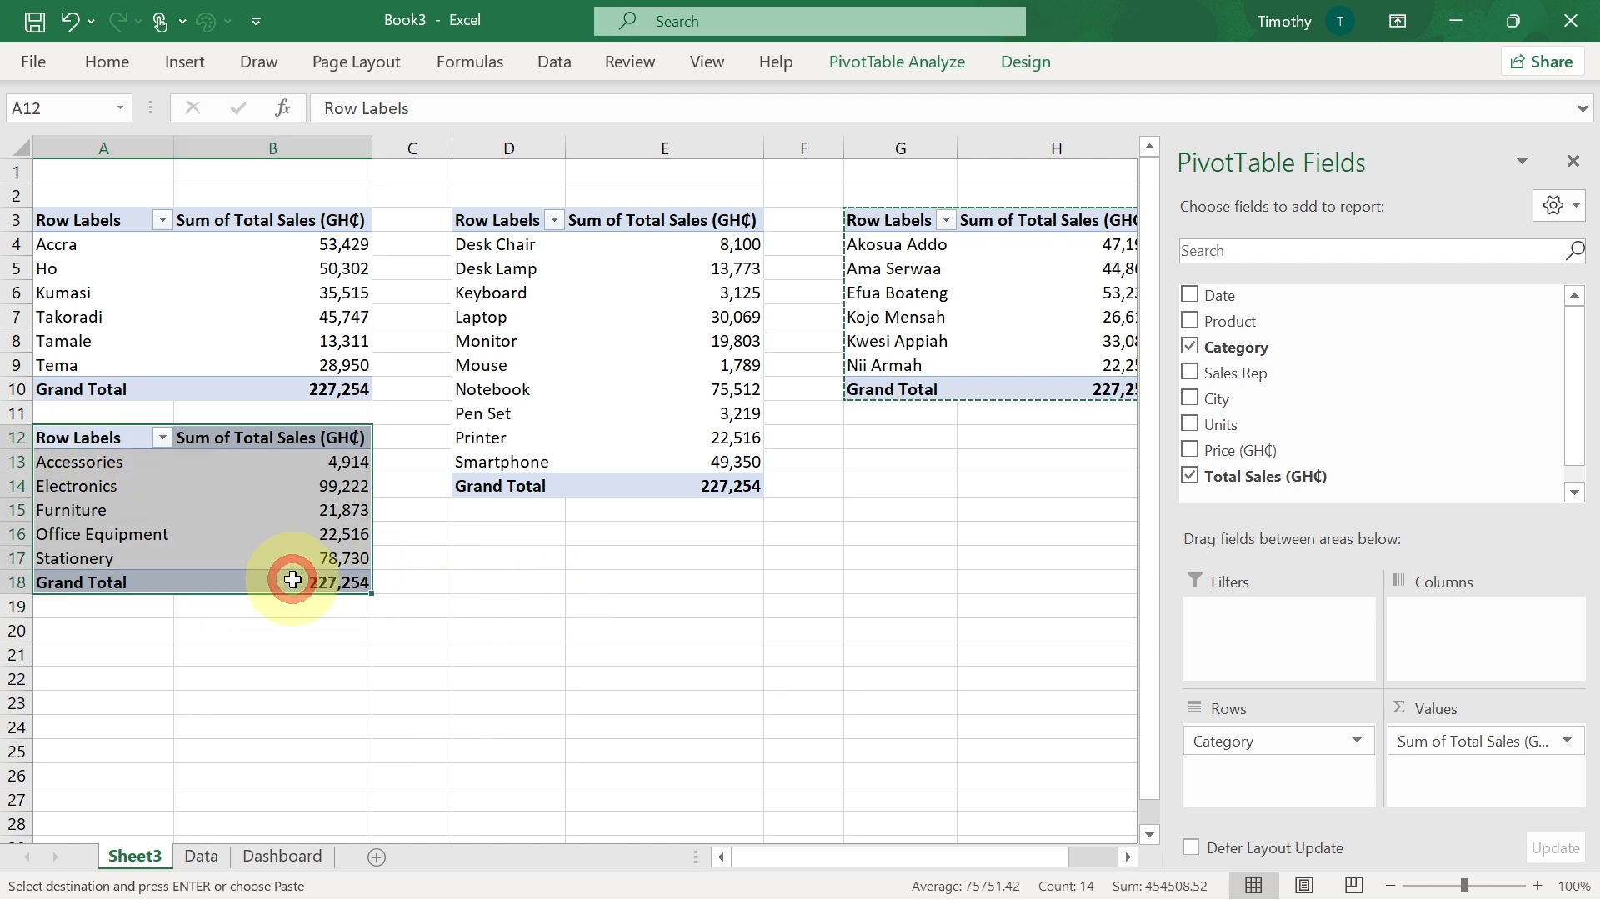
{"action": "key", "text": "ctrl+c"}
{"action": "left_click", "coordinate": [872, 464]}
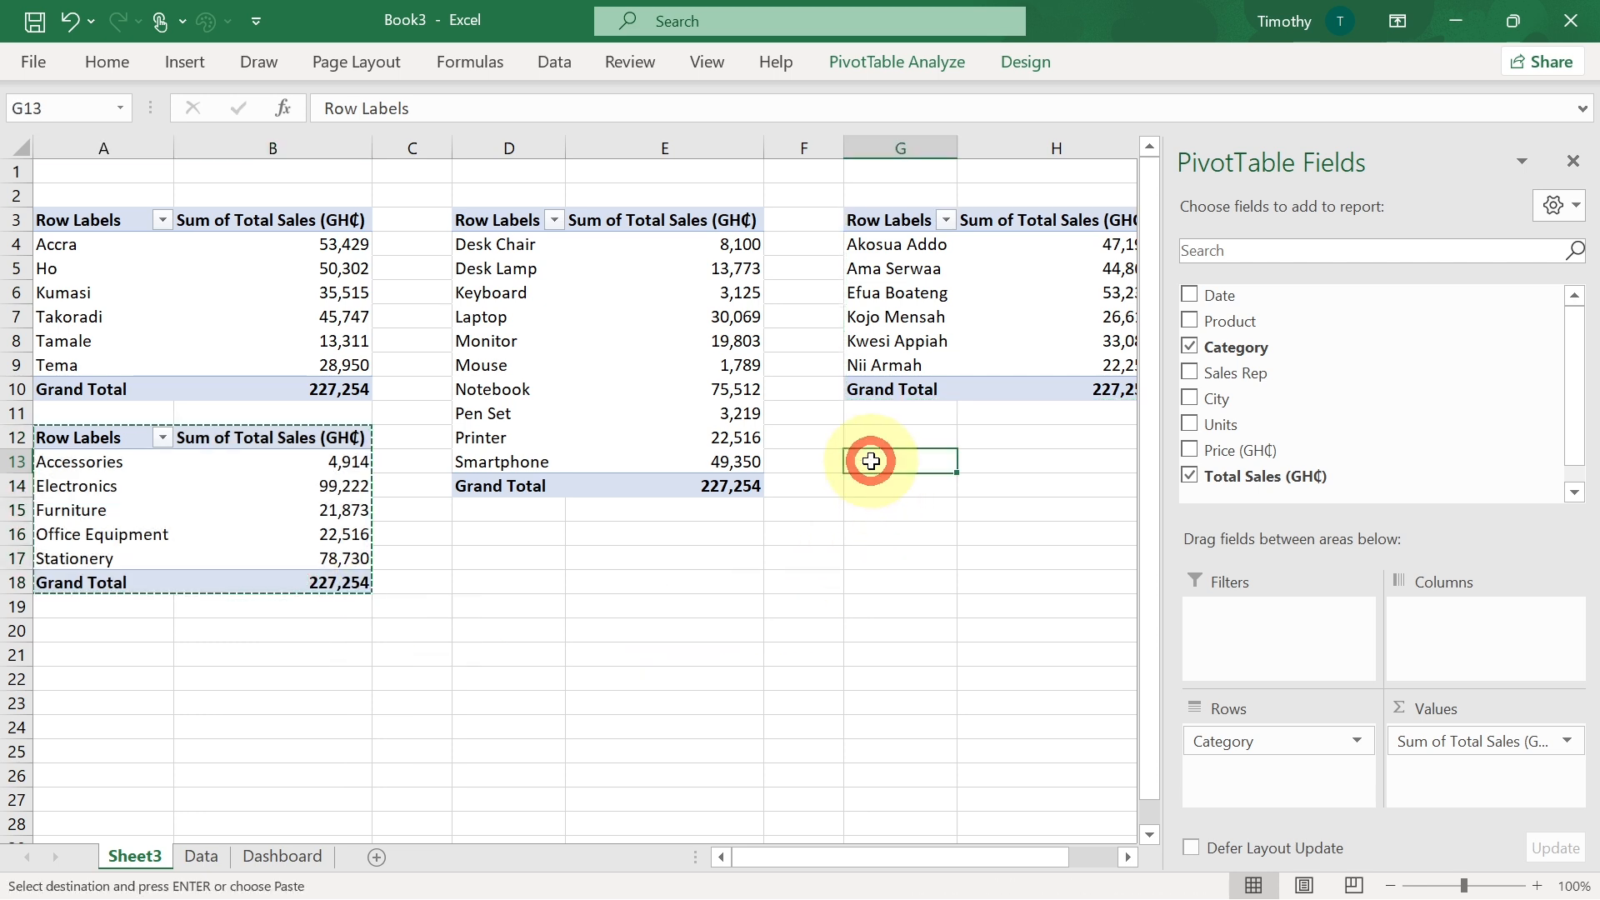
{"action": "key", "text": "ctrl+v"}
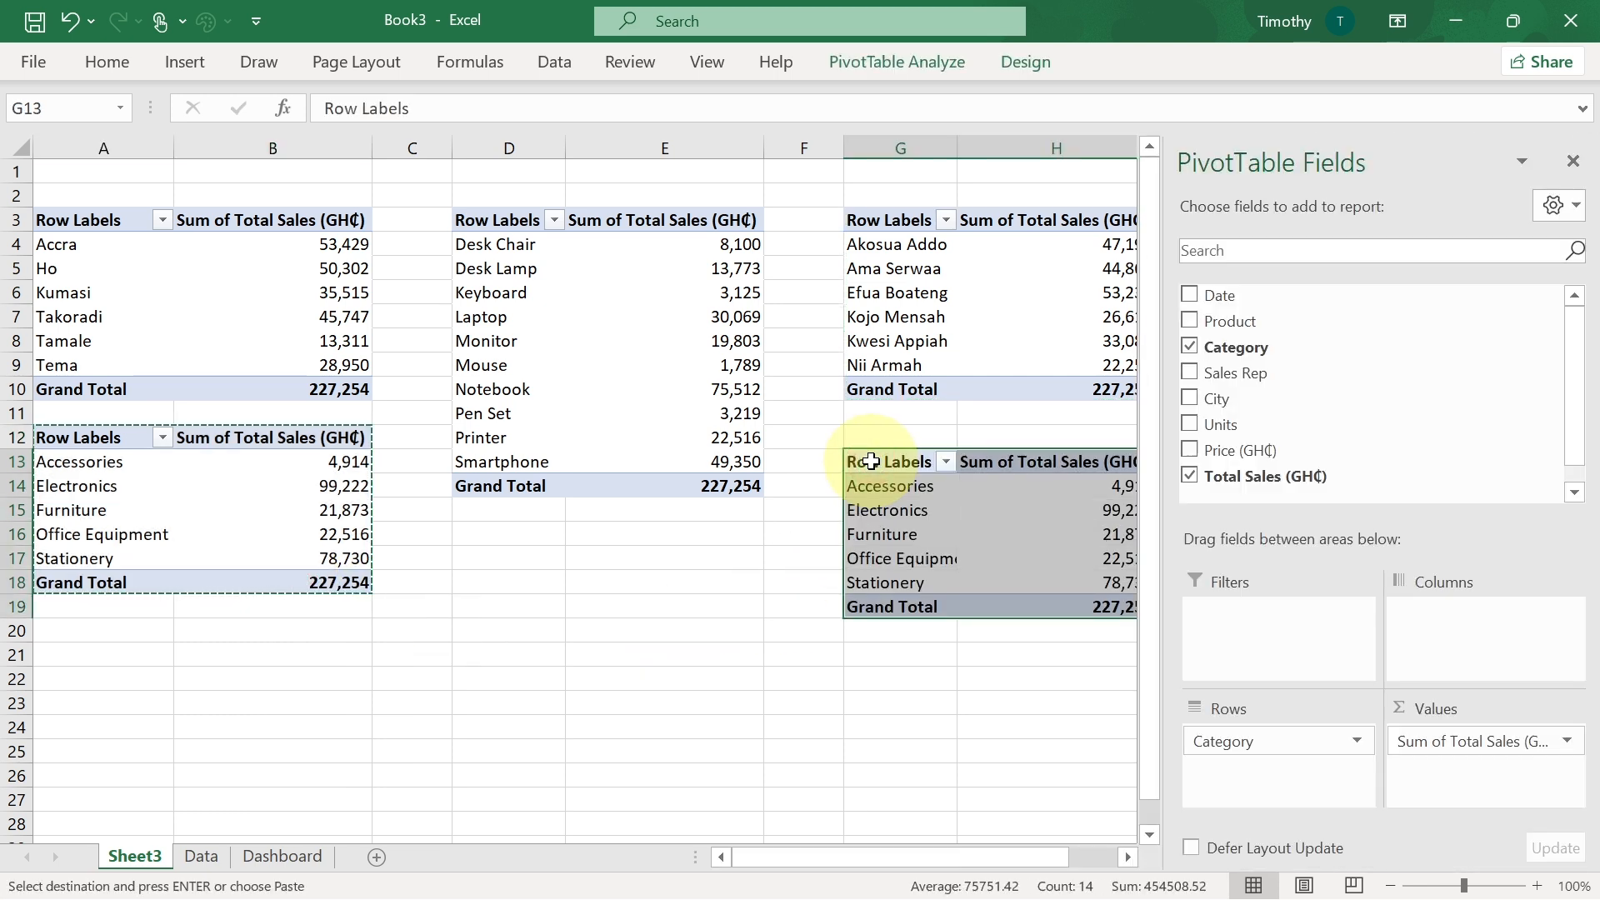
- Replace Category with Date in the PivotTable at G13, removing Years and Quarters so its rows are months only
{"action": "left_click_drag", "start_coordinate": [936, 856], "coordinate": [1007, 855]}
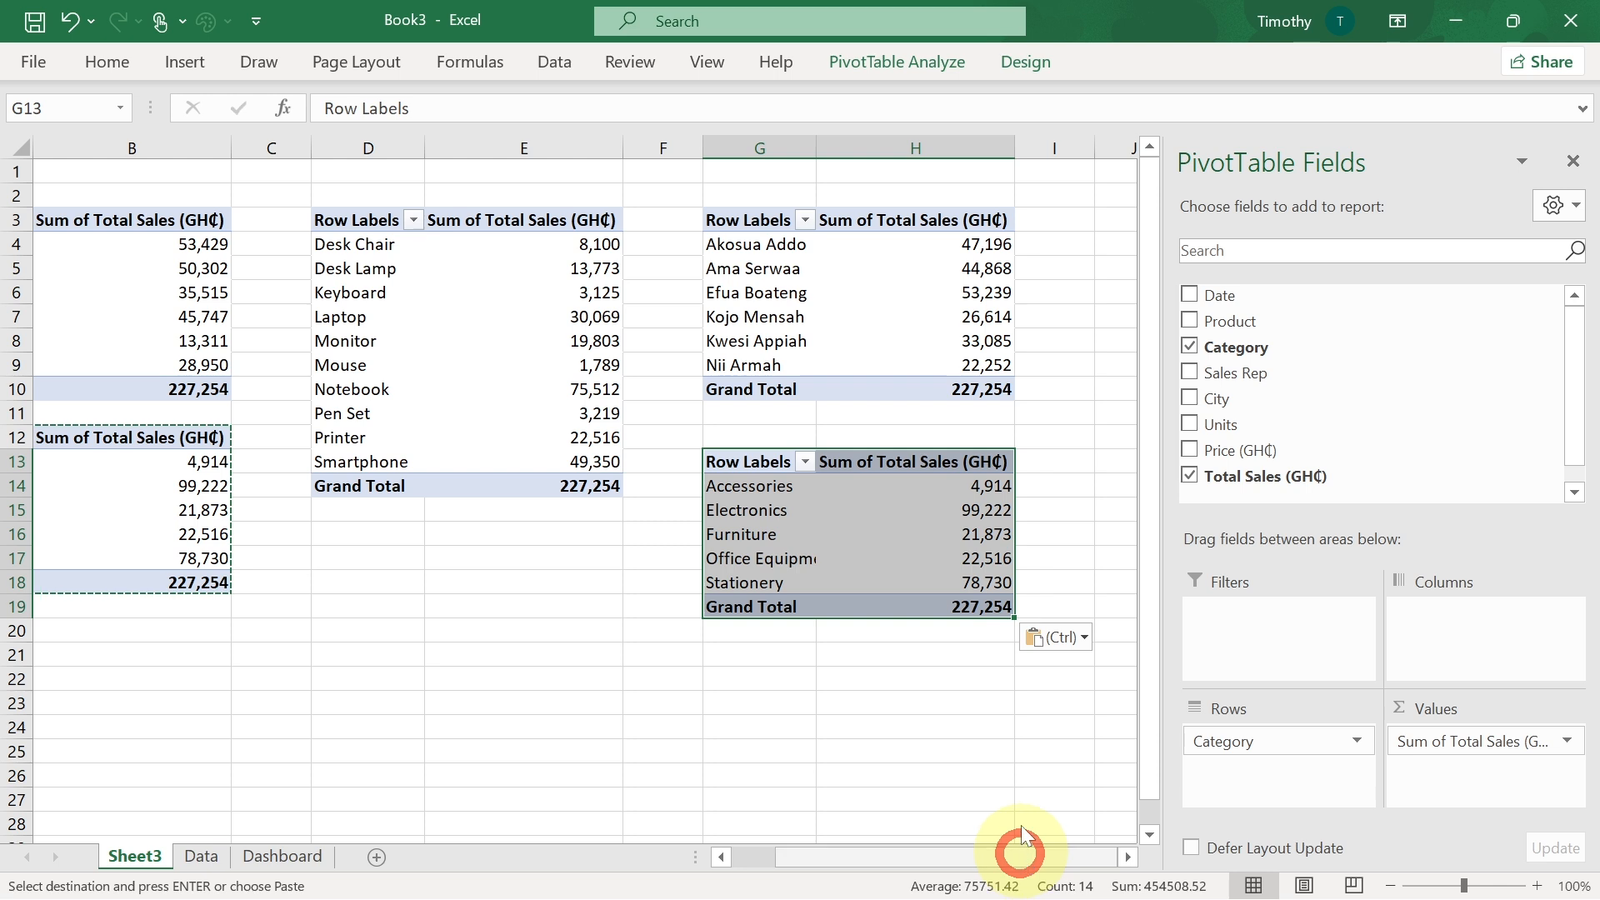
{"action": "left_click", "coordinate": [1189, 347]}
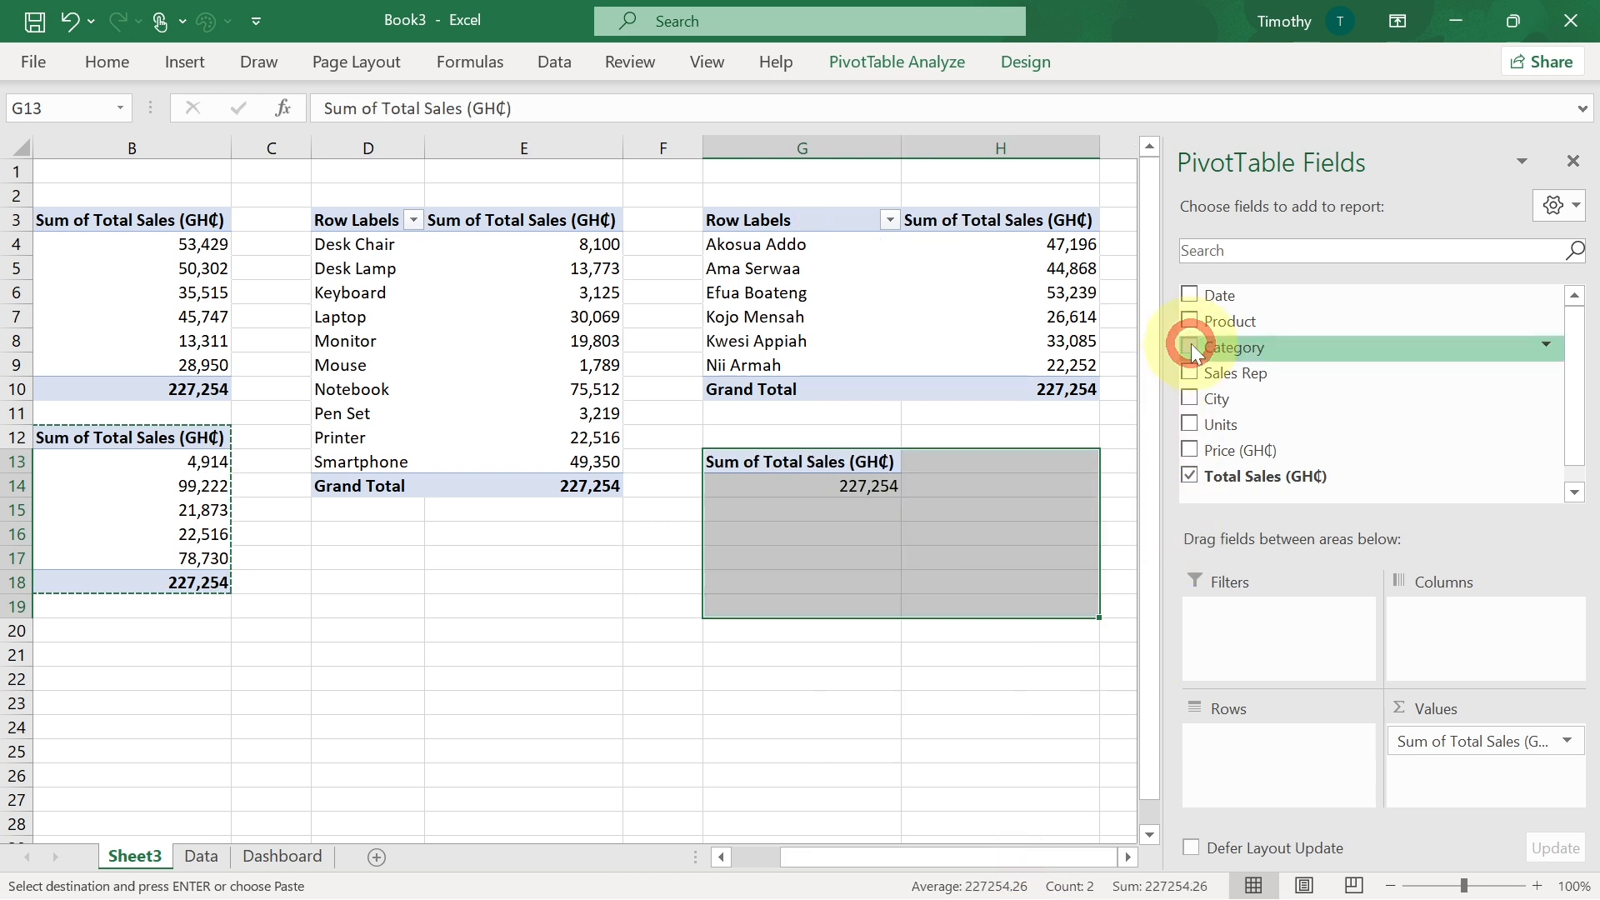
{"action": "left_click", "coordinate": [1187, 292]}
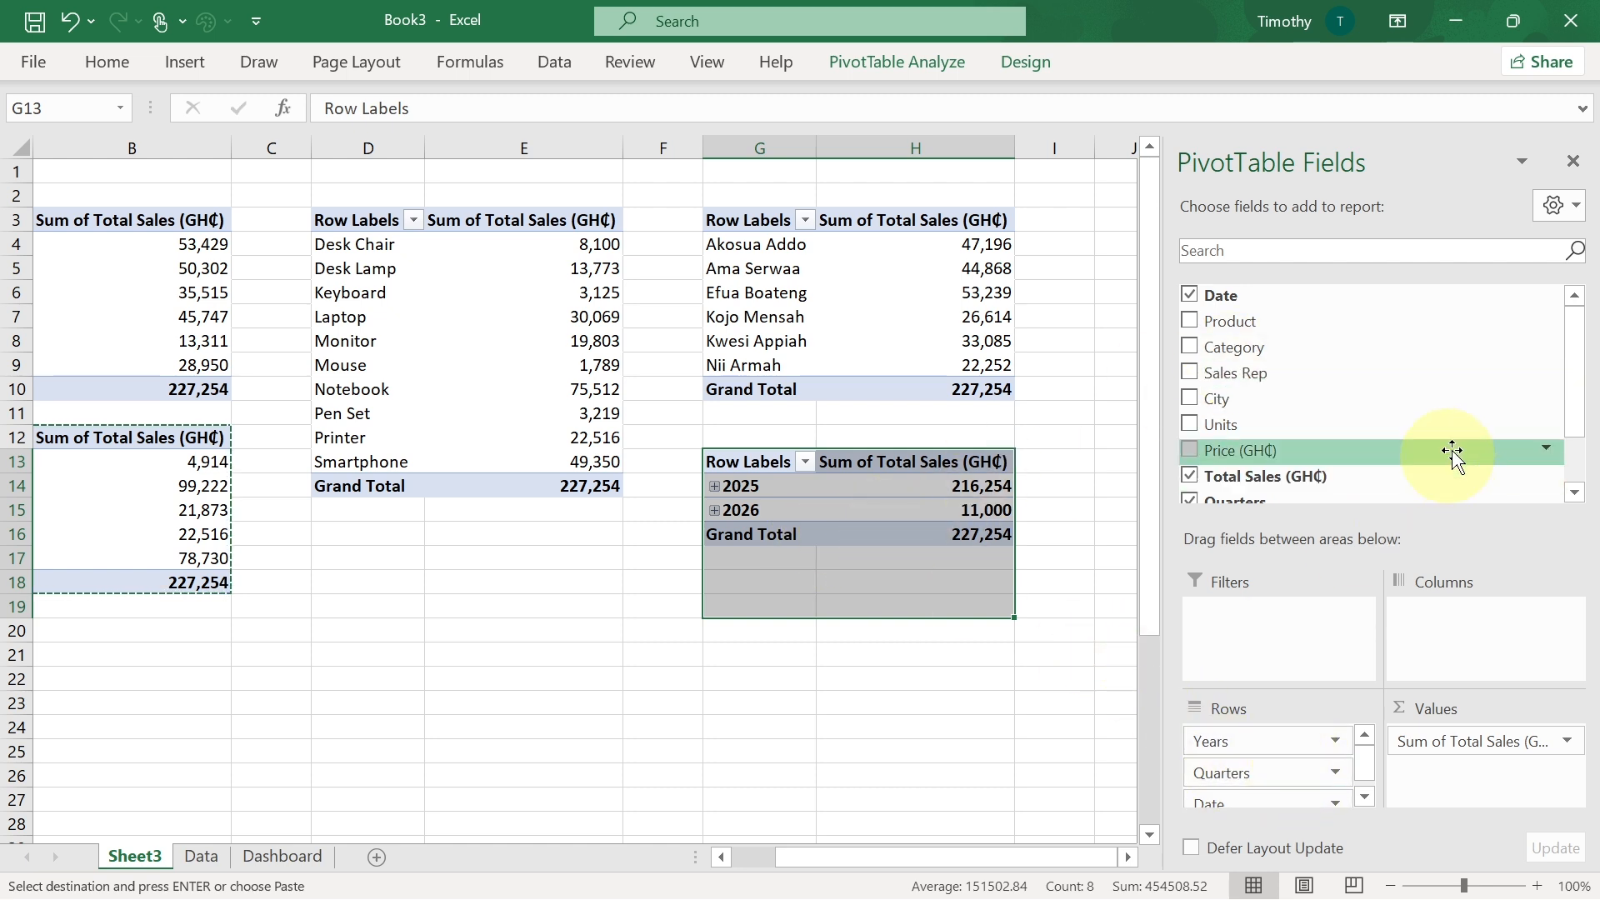
{"action": "scroll", "coordinate": [1453, 453], "scroll_direction": "down", "scroll_amount": 2}
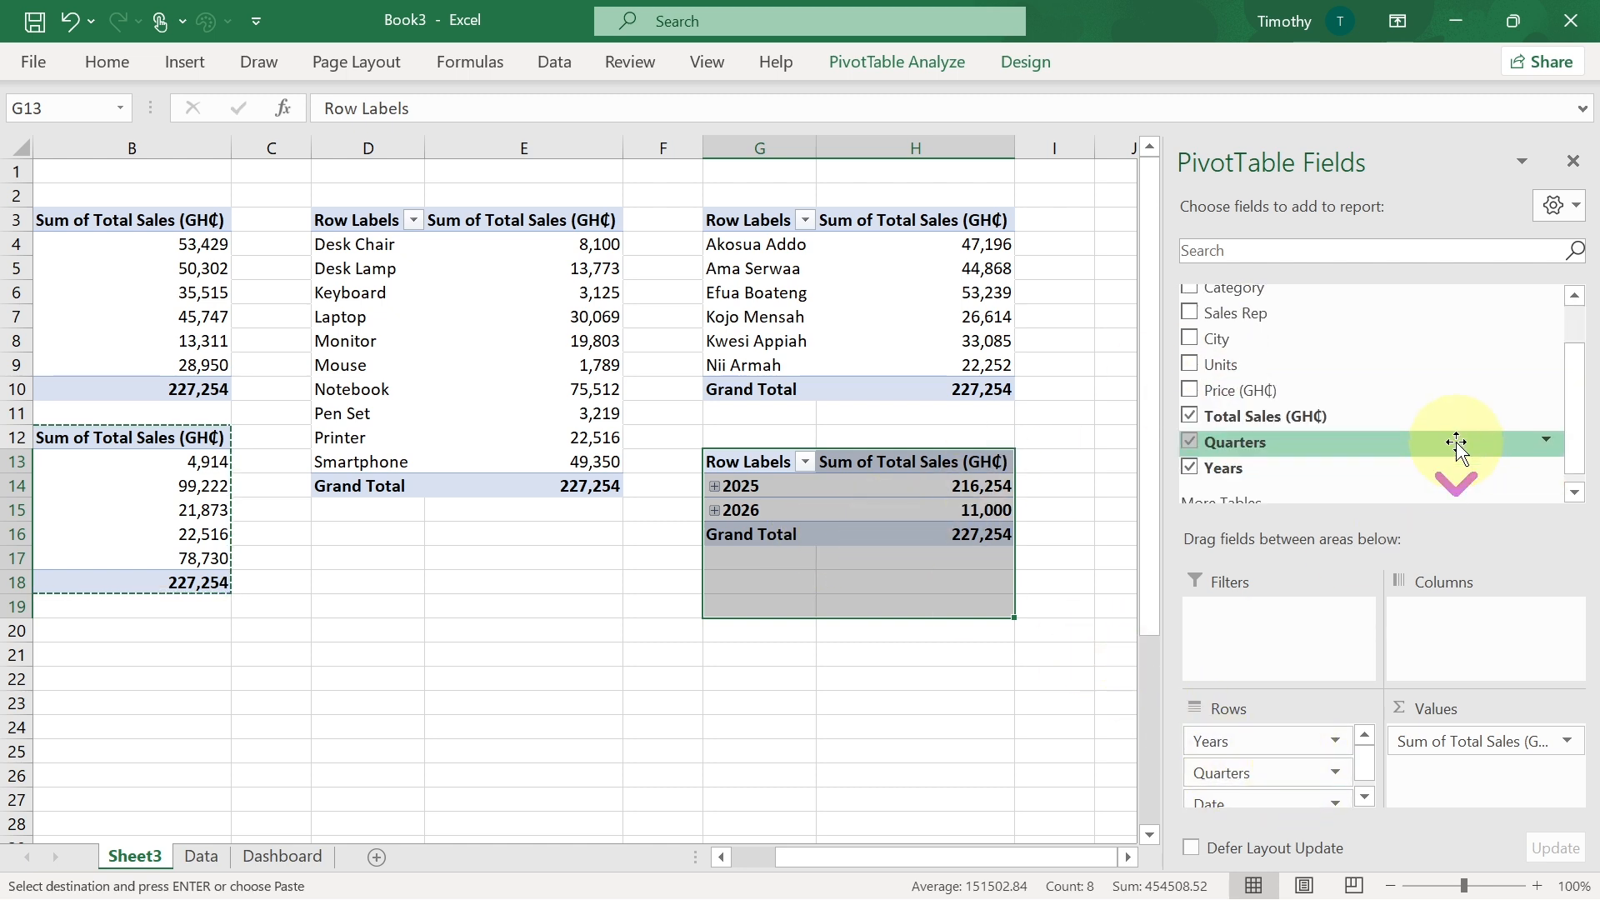
{"action": "left_click", "coordinate": [1190, 467]}
{"action": "left_click", "coordinate": [1188, 441]}
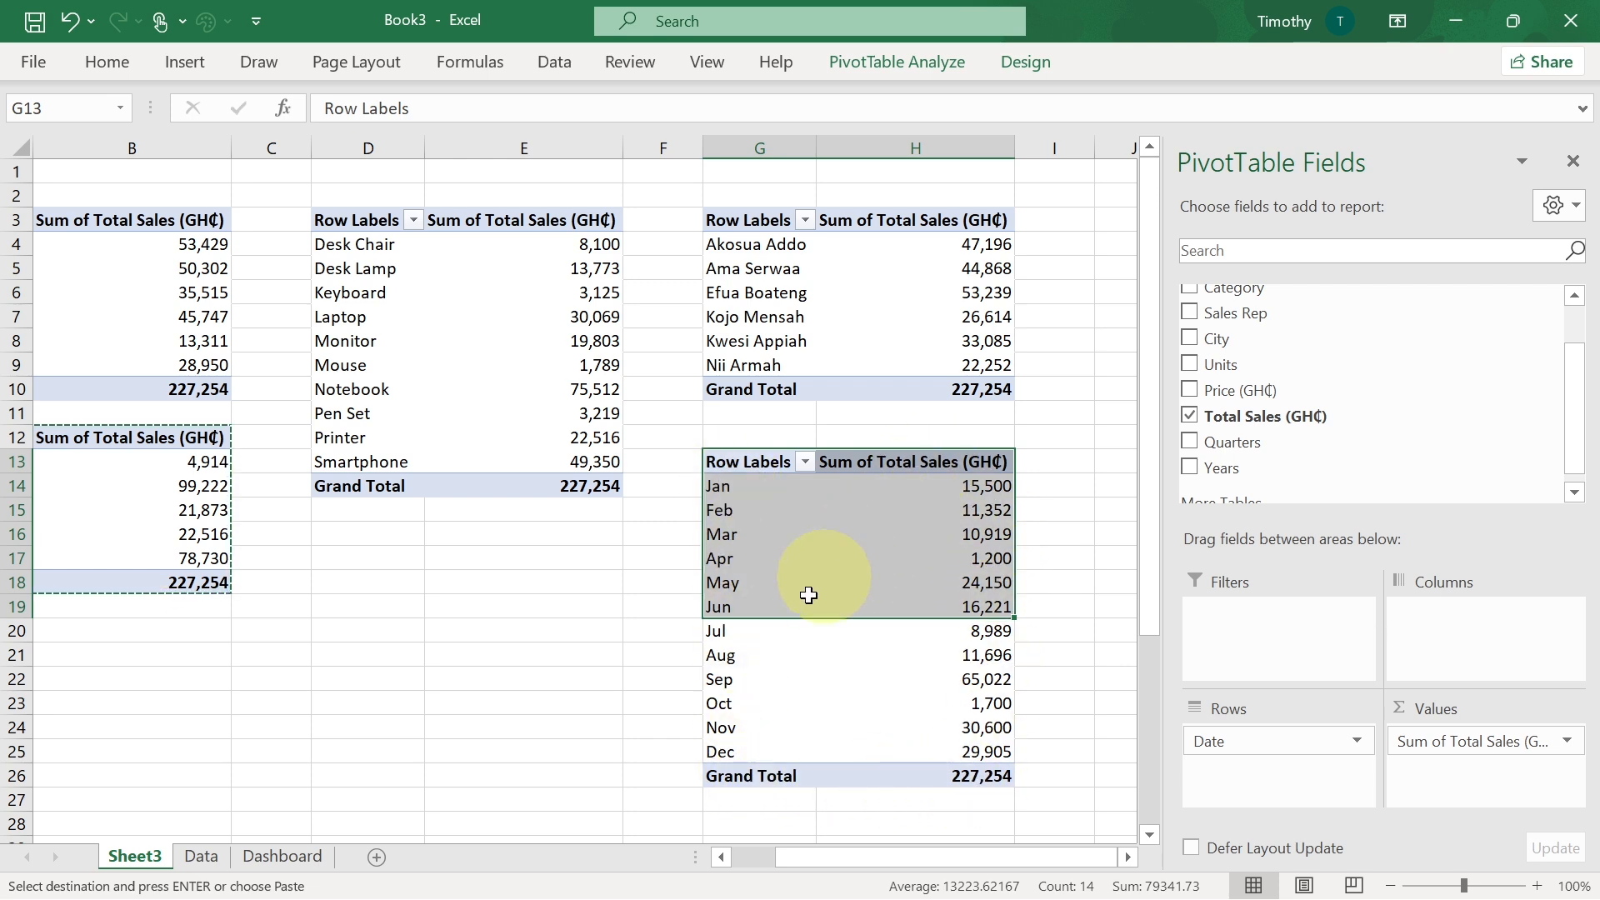
{"action": "left_click_drag", "start_coordinate": [846, 862], "coordinate": [787, 856]}
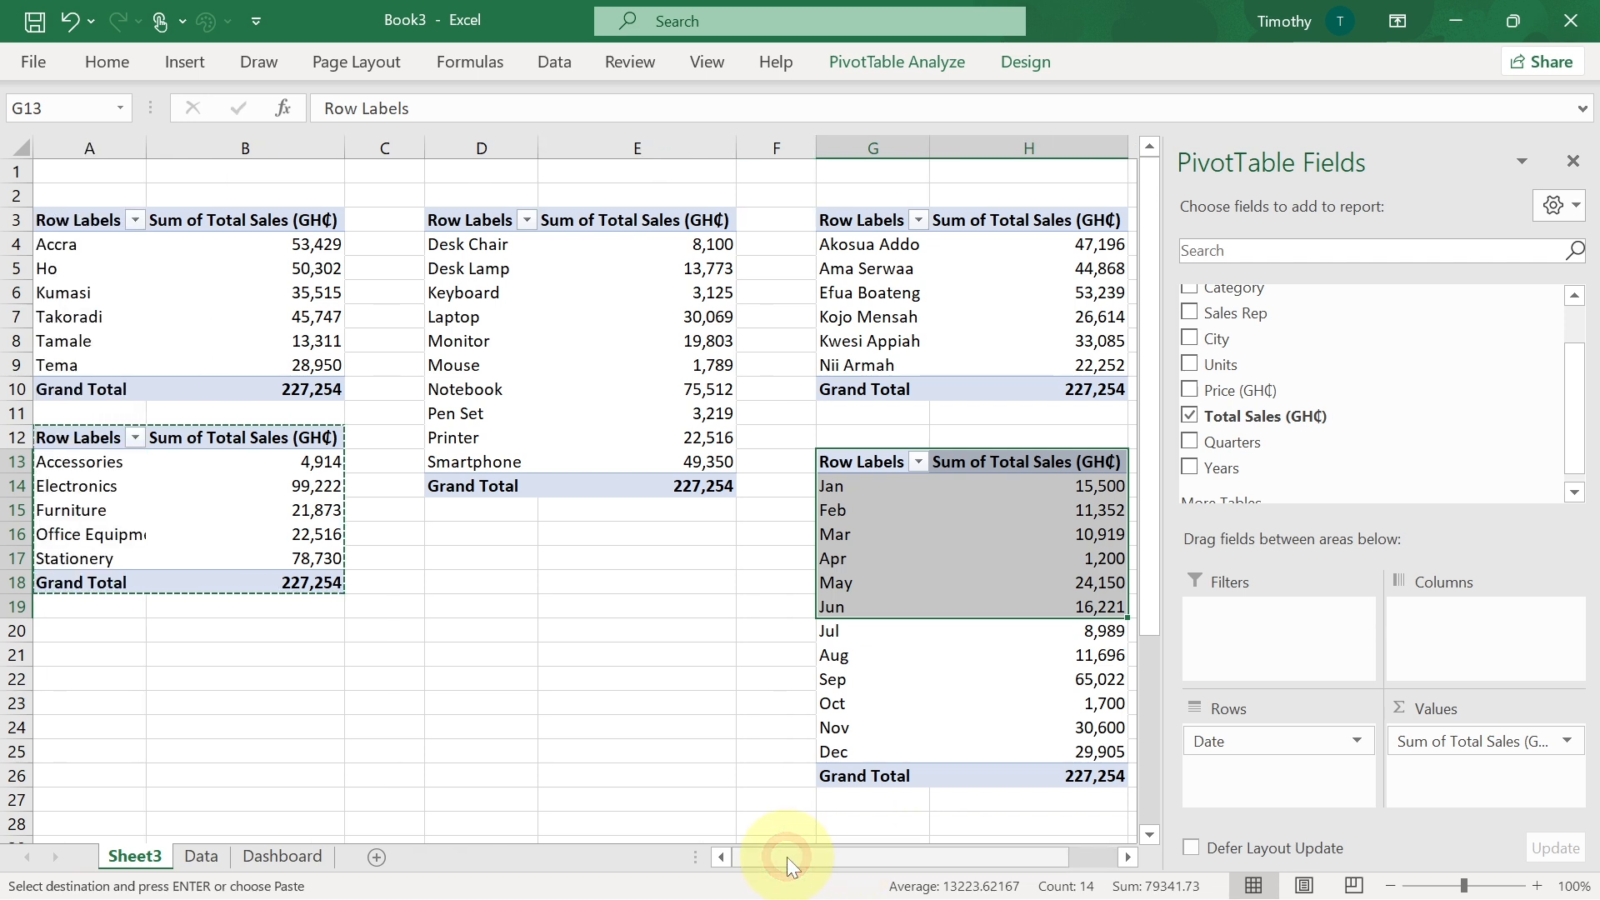
- Rename the PivotTable worksheet Sheet3 as Pivot table
{"action": "left_click", "coordinate": [280, 855]}
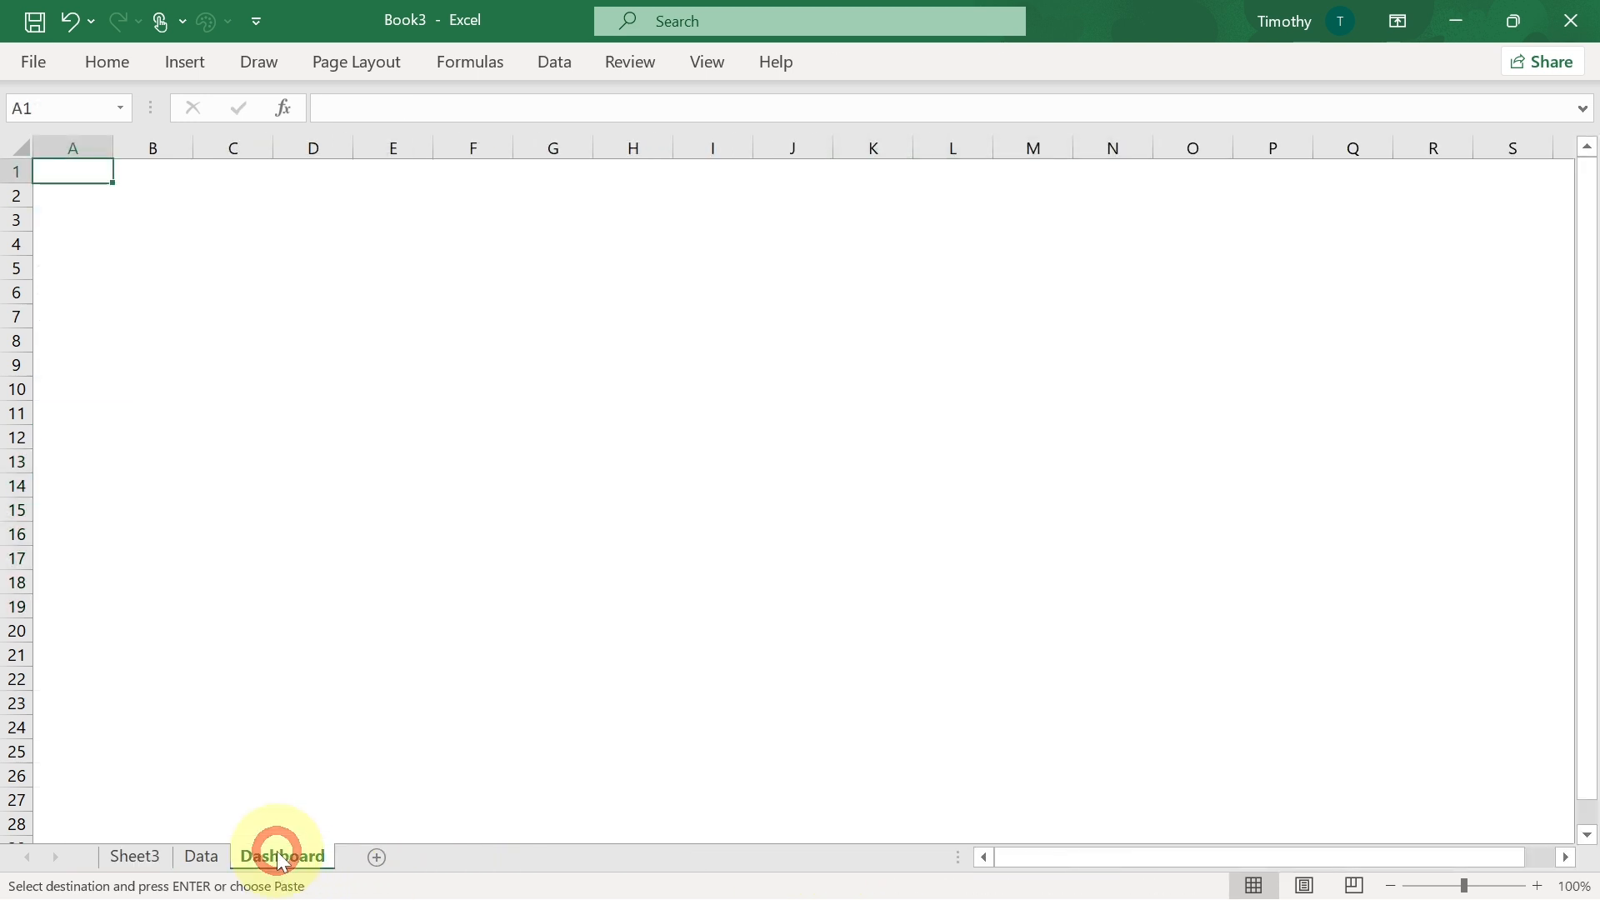
{"action": "left_click", "coordinate": [197, 858]}
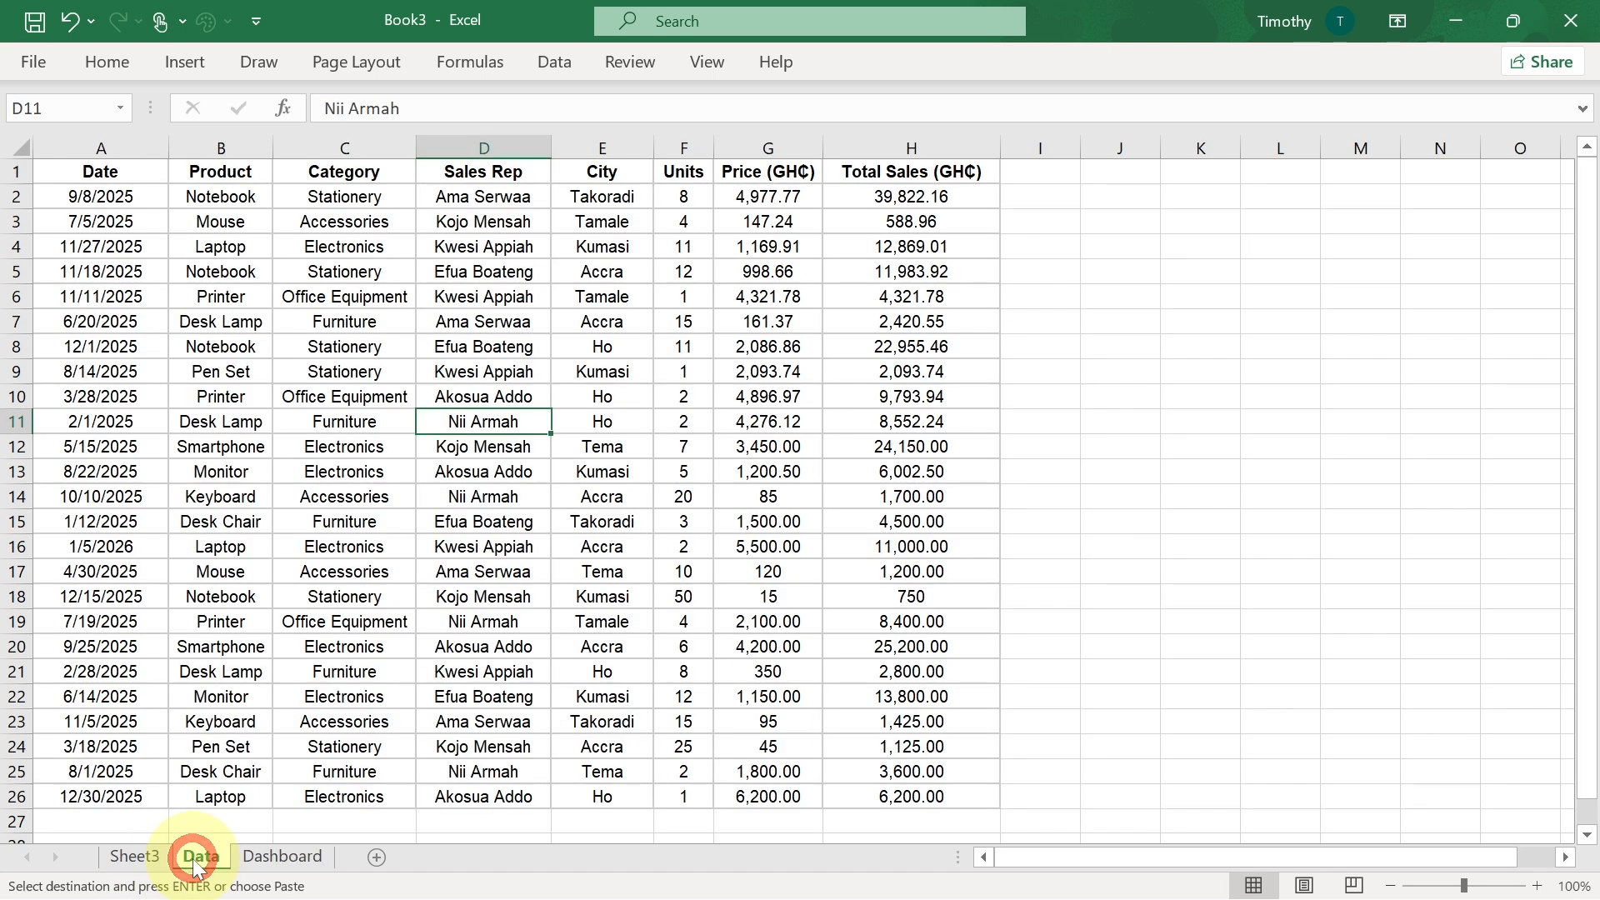
{"action": "left_click", "coordinate": [134, 857]}
{"action": "right_click", "coordinate": [133, 856]}
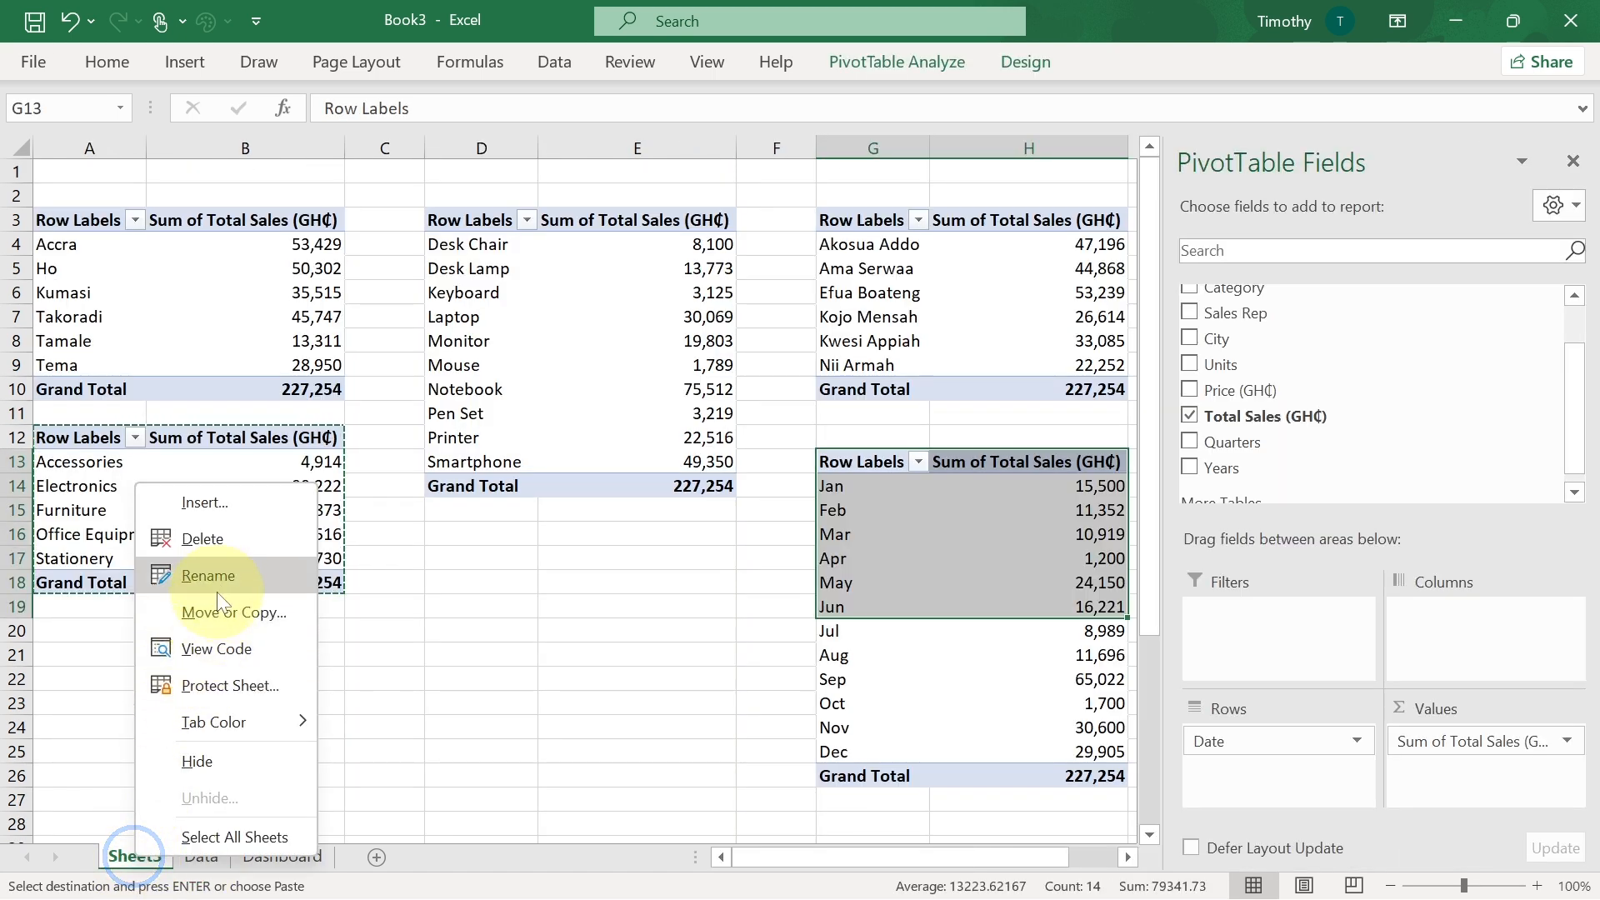
{"action": "left_click", "coordinate": [218, 578]}
{"action": "type", "text": "Pivot"}
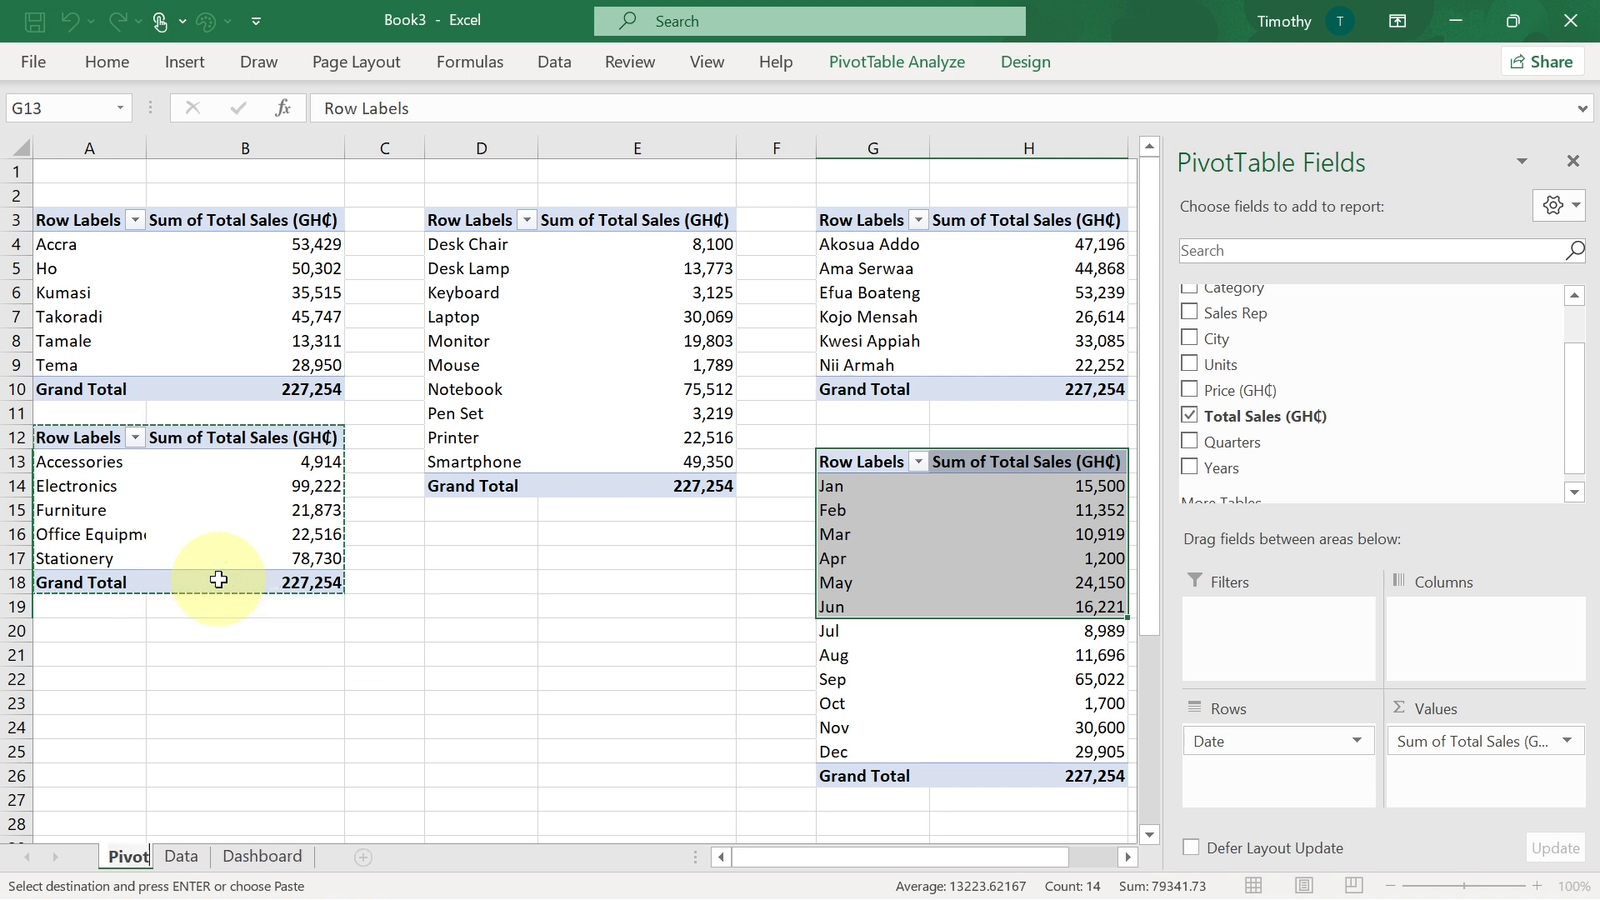
{"action": "key", "text": "Return"}
{"action": "type", "text": "table"}
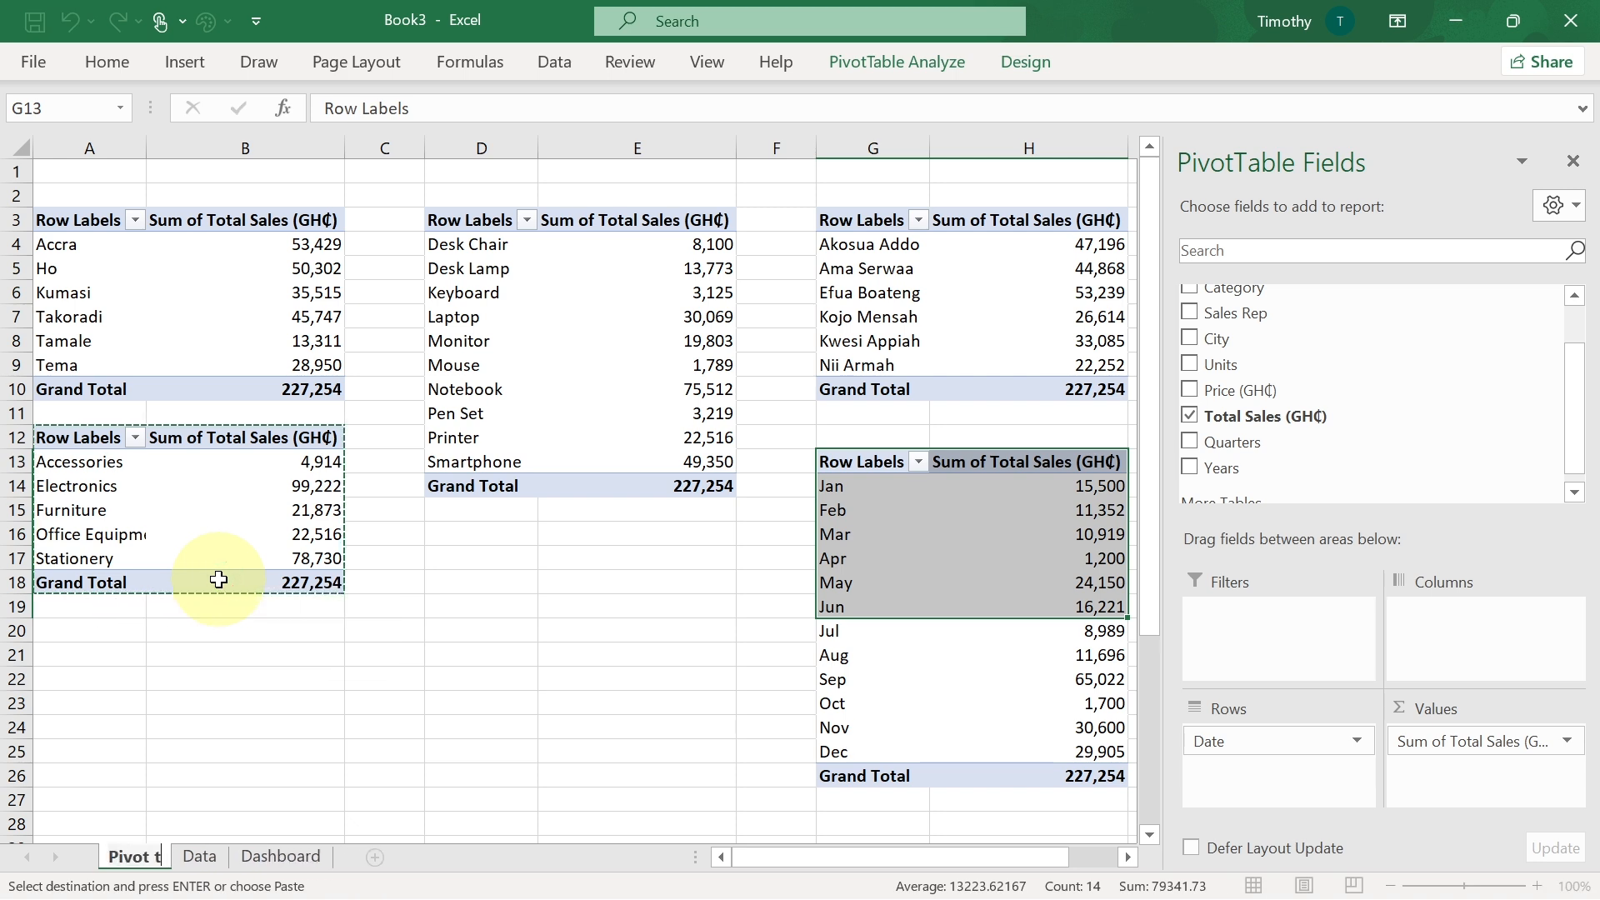
{"action": "key", "text": "BackSpace"}
{"action": "key", "text": "BackSpace"}
{"action": "type", "text": "le"}
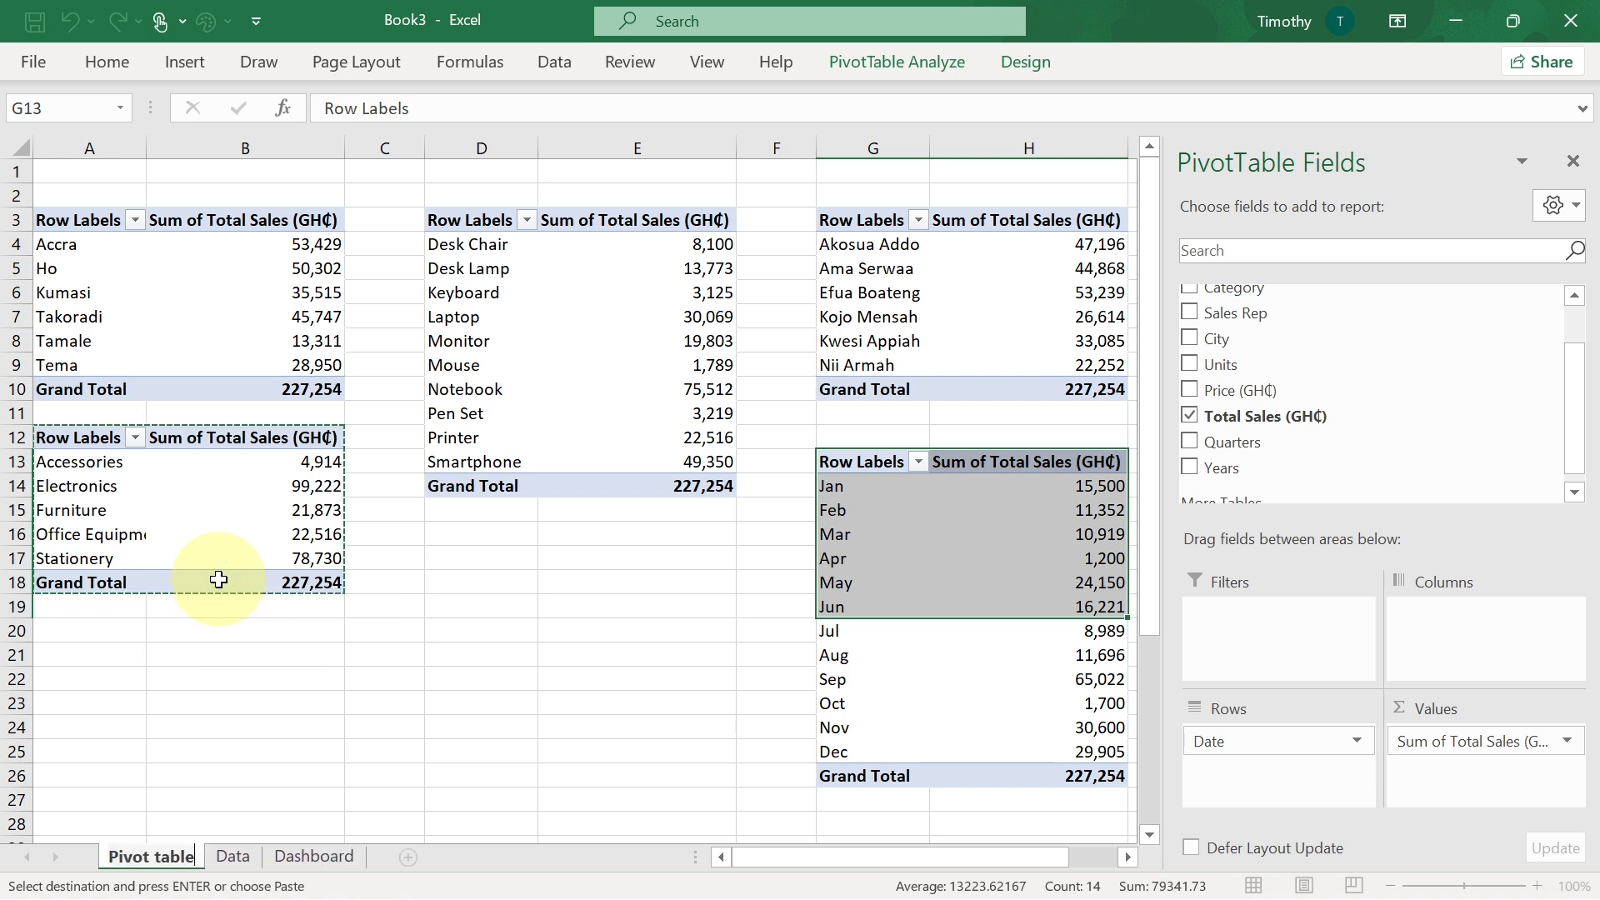
{"action": "left_click", "coordinate": [199, 642]}
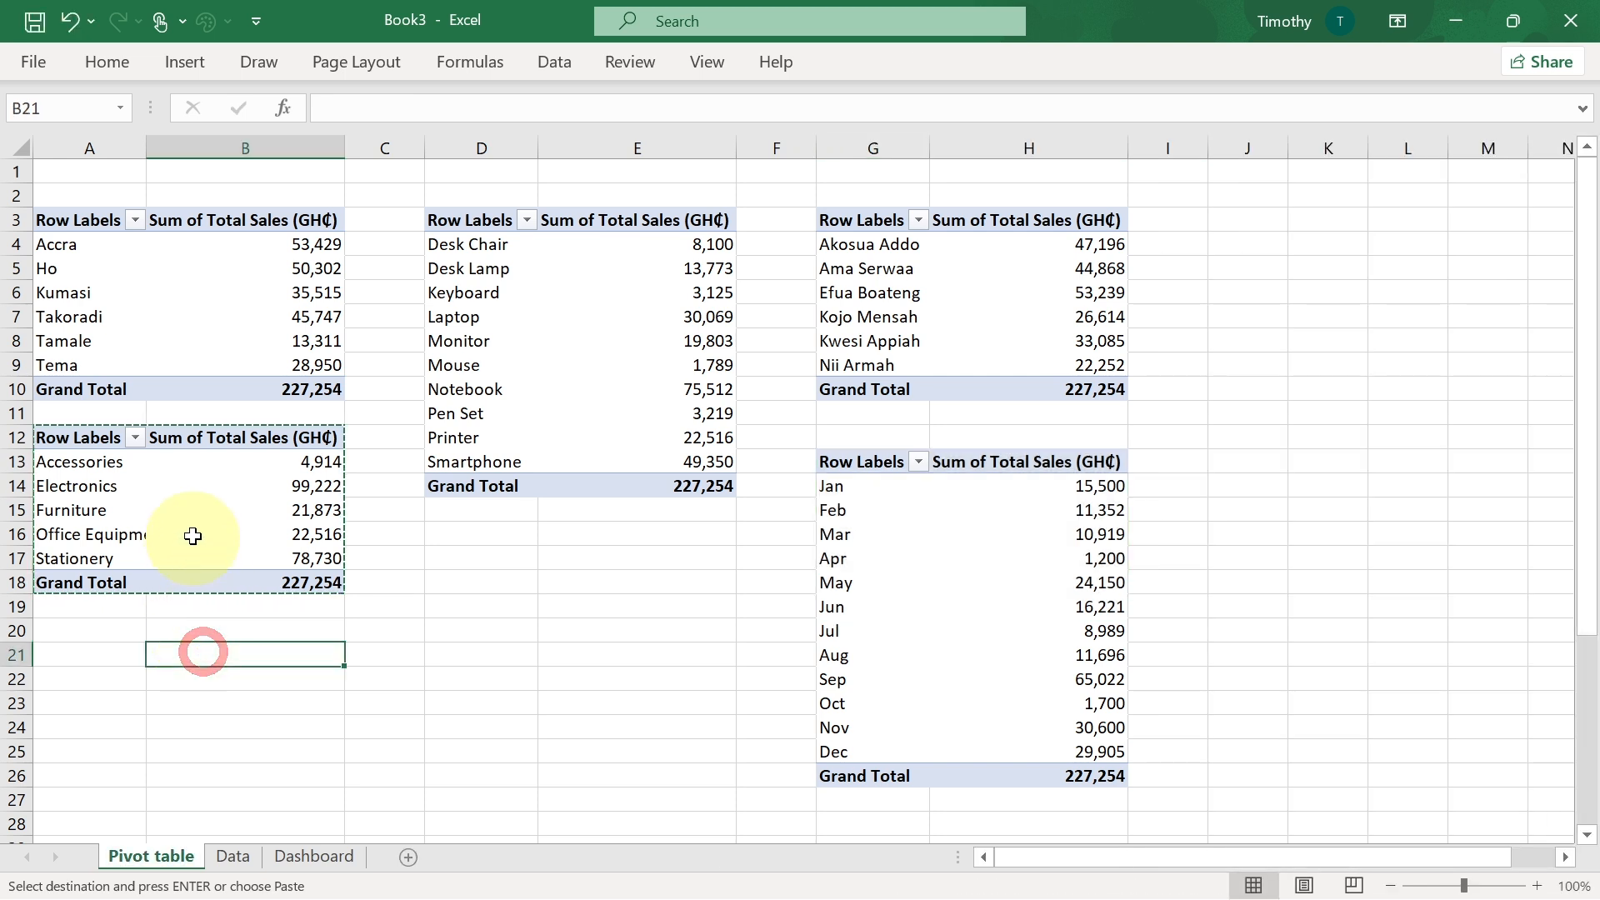
{"action": "left_click", "coordinate": [570, 390]}
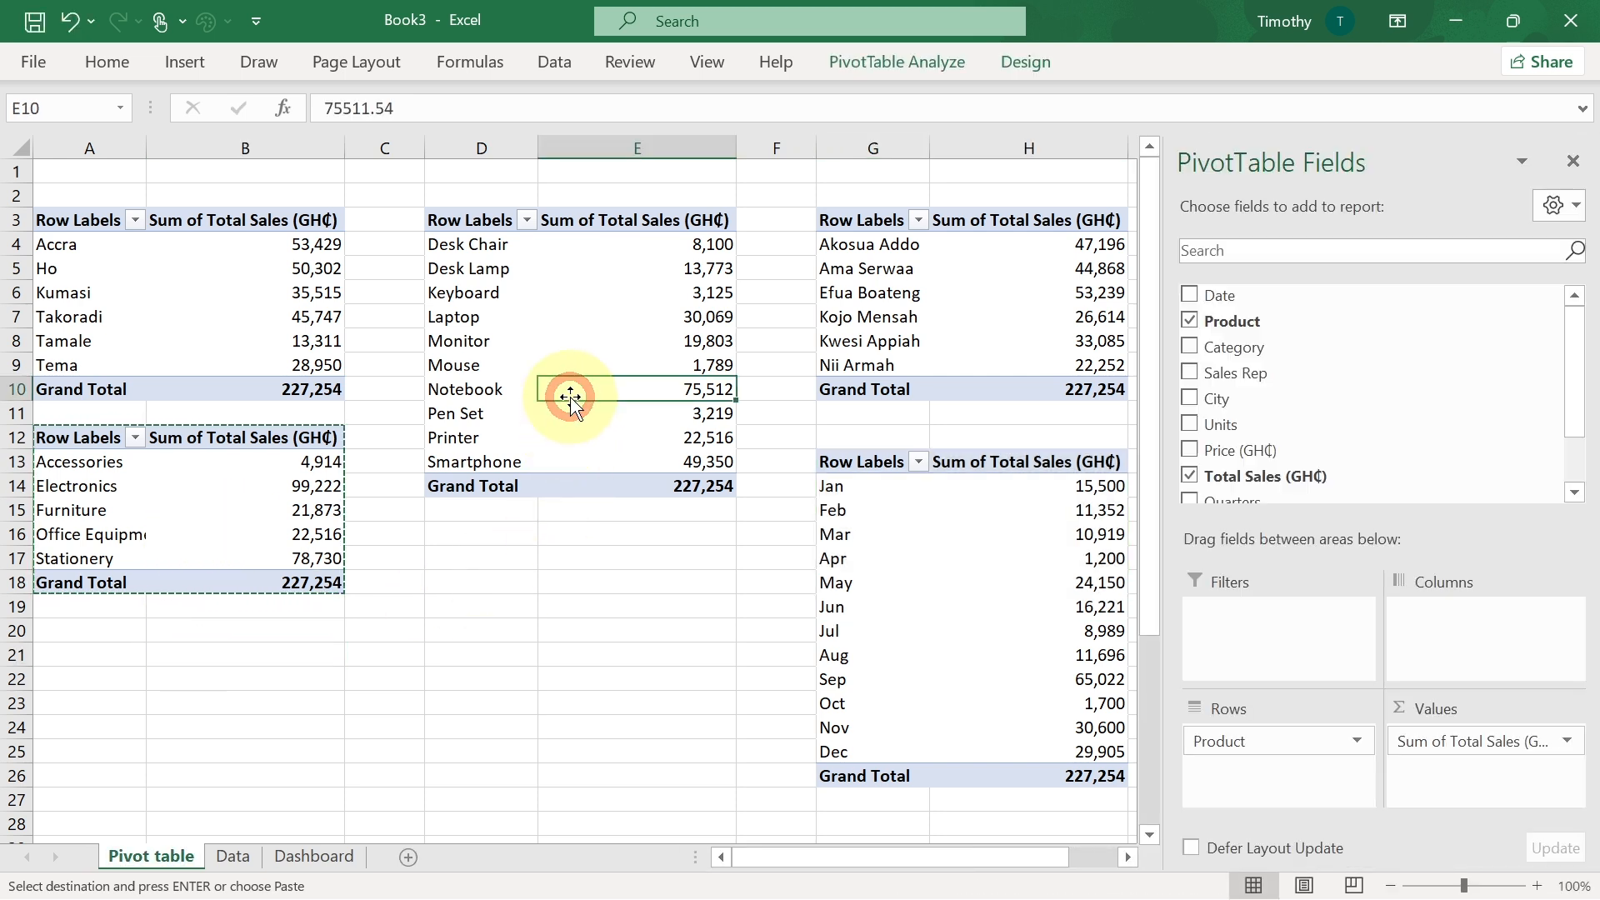
{"action": "key", "text": "ctrl+minus"}
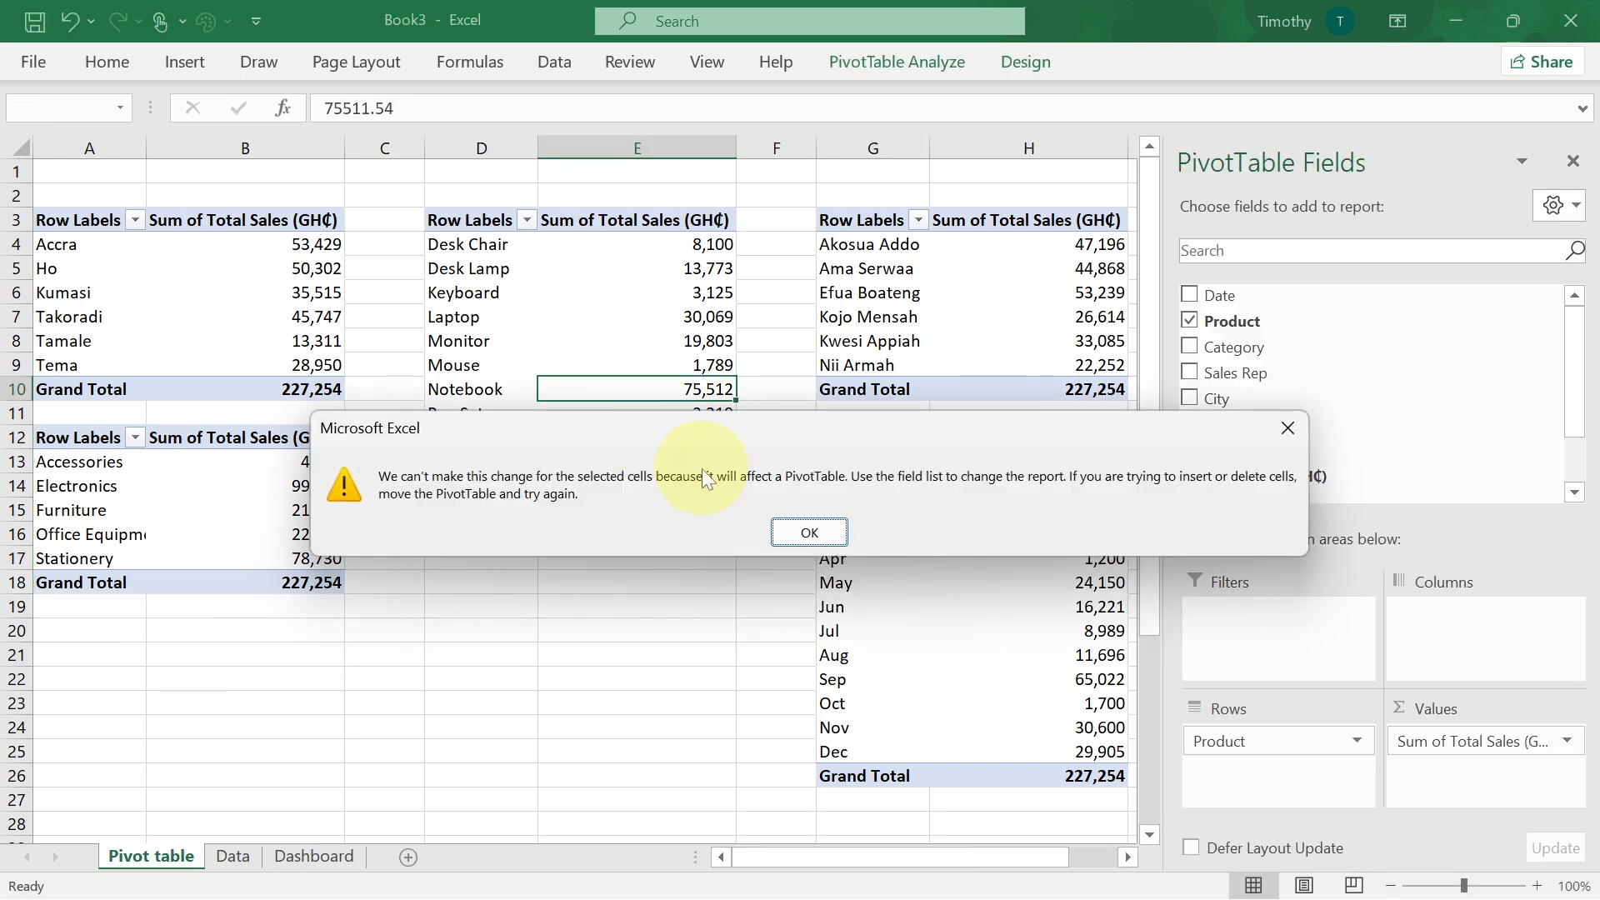
{"action": "left_click", "coordinate": [800, 533]}
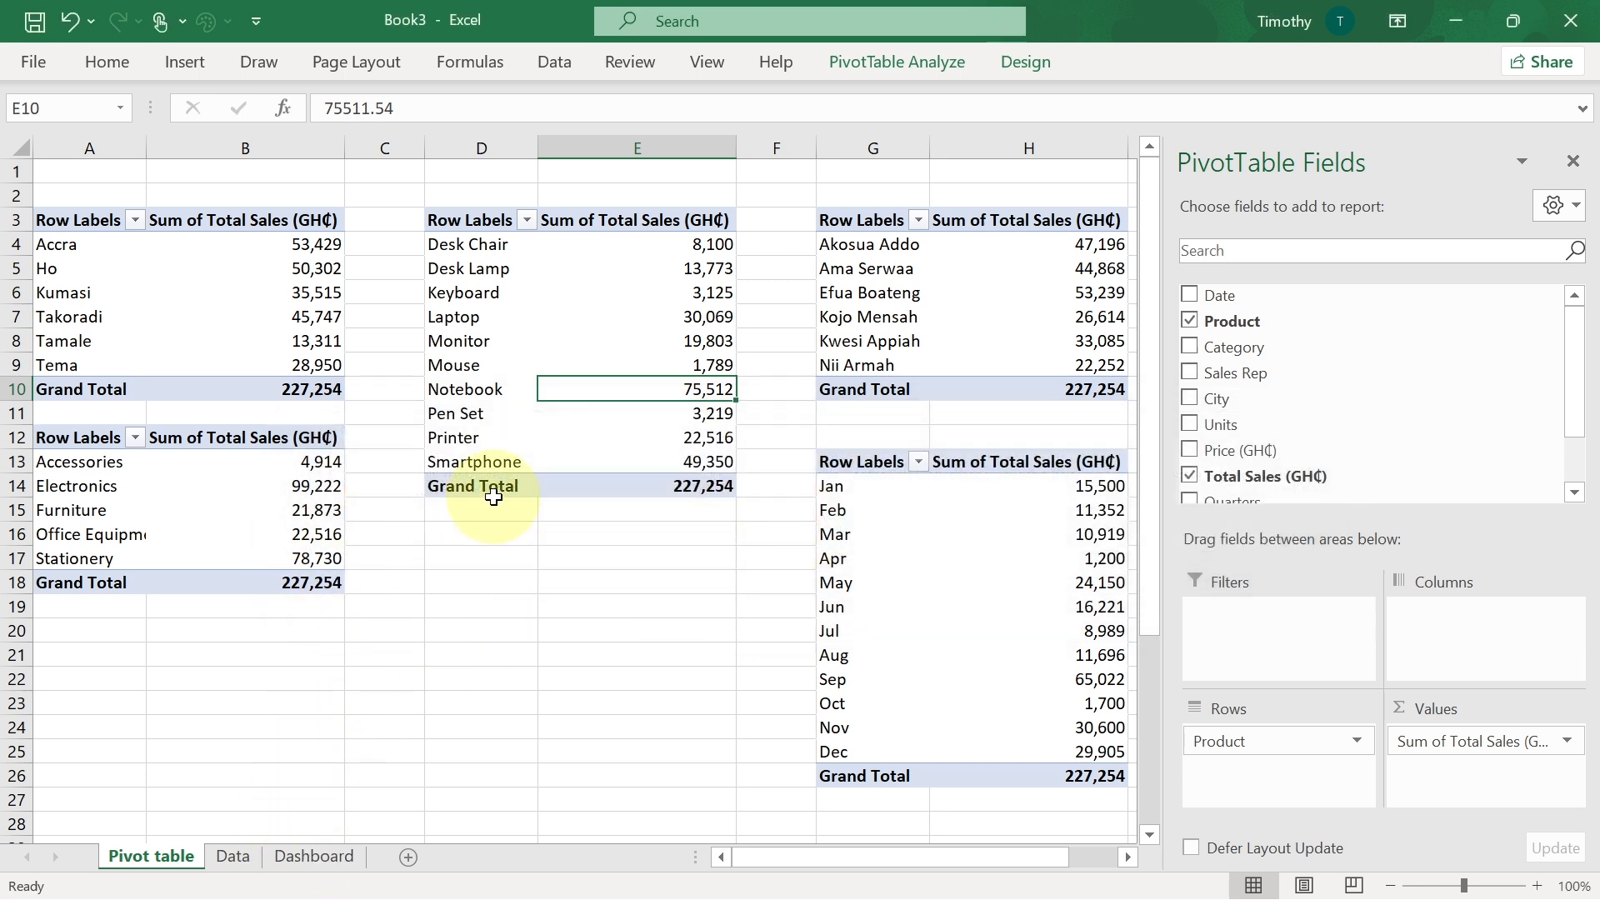
- Insert a basic 2-D line PivotChart from the city PivotTable
{"action": "left_click", "coordinate": [195, 274]}
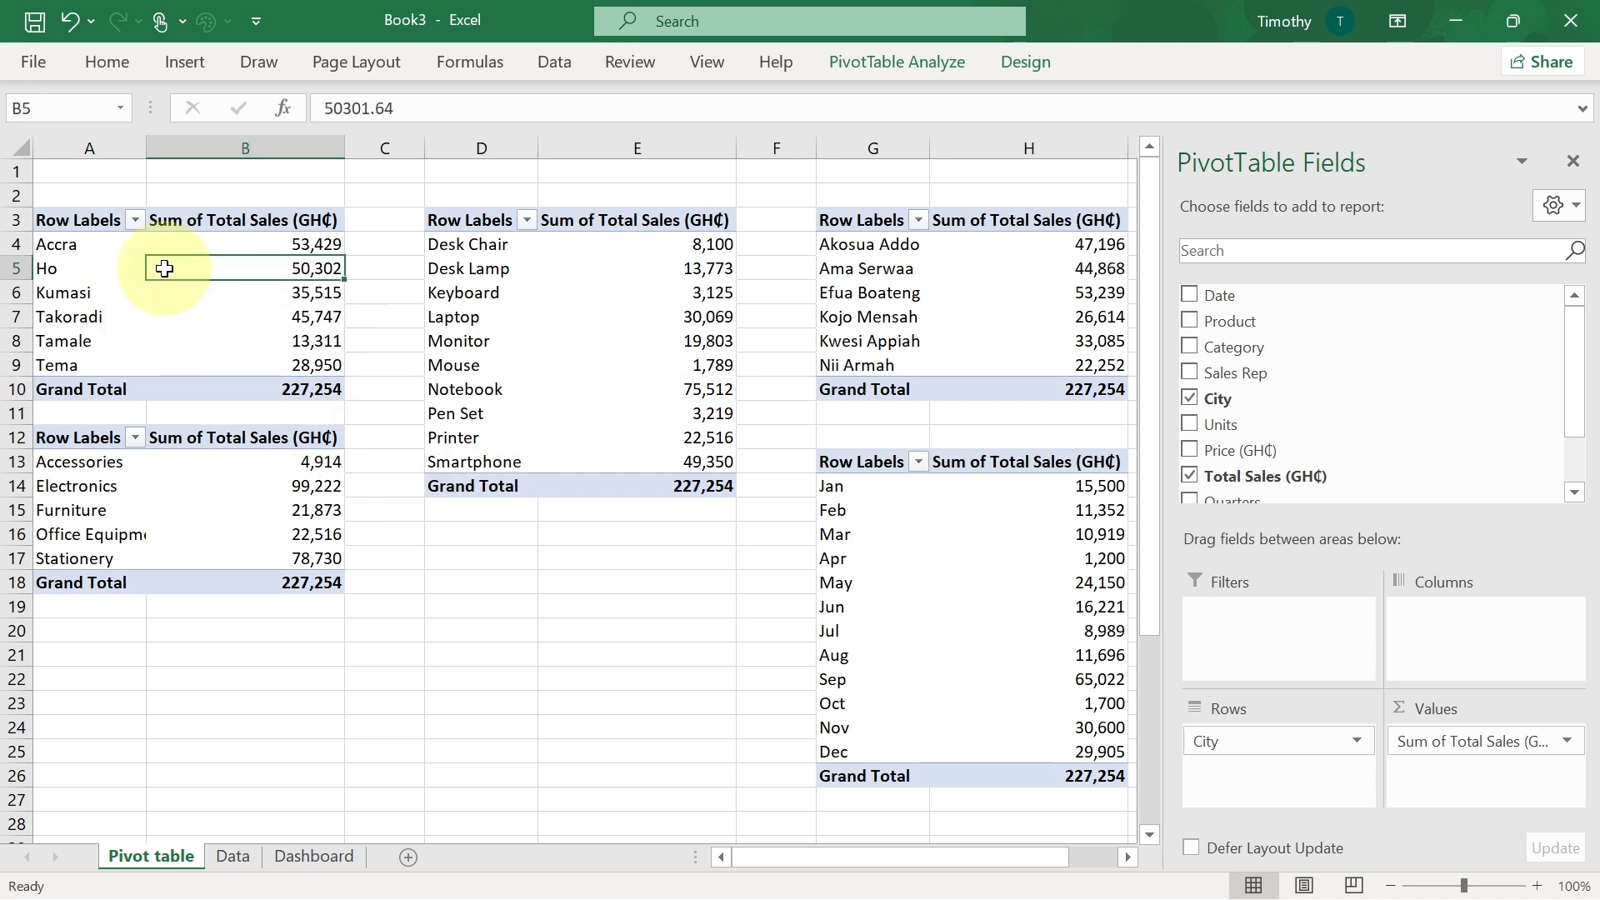
{"action": "mouse_move", "coordinate": [164, 268]}
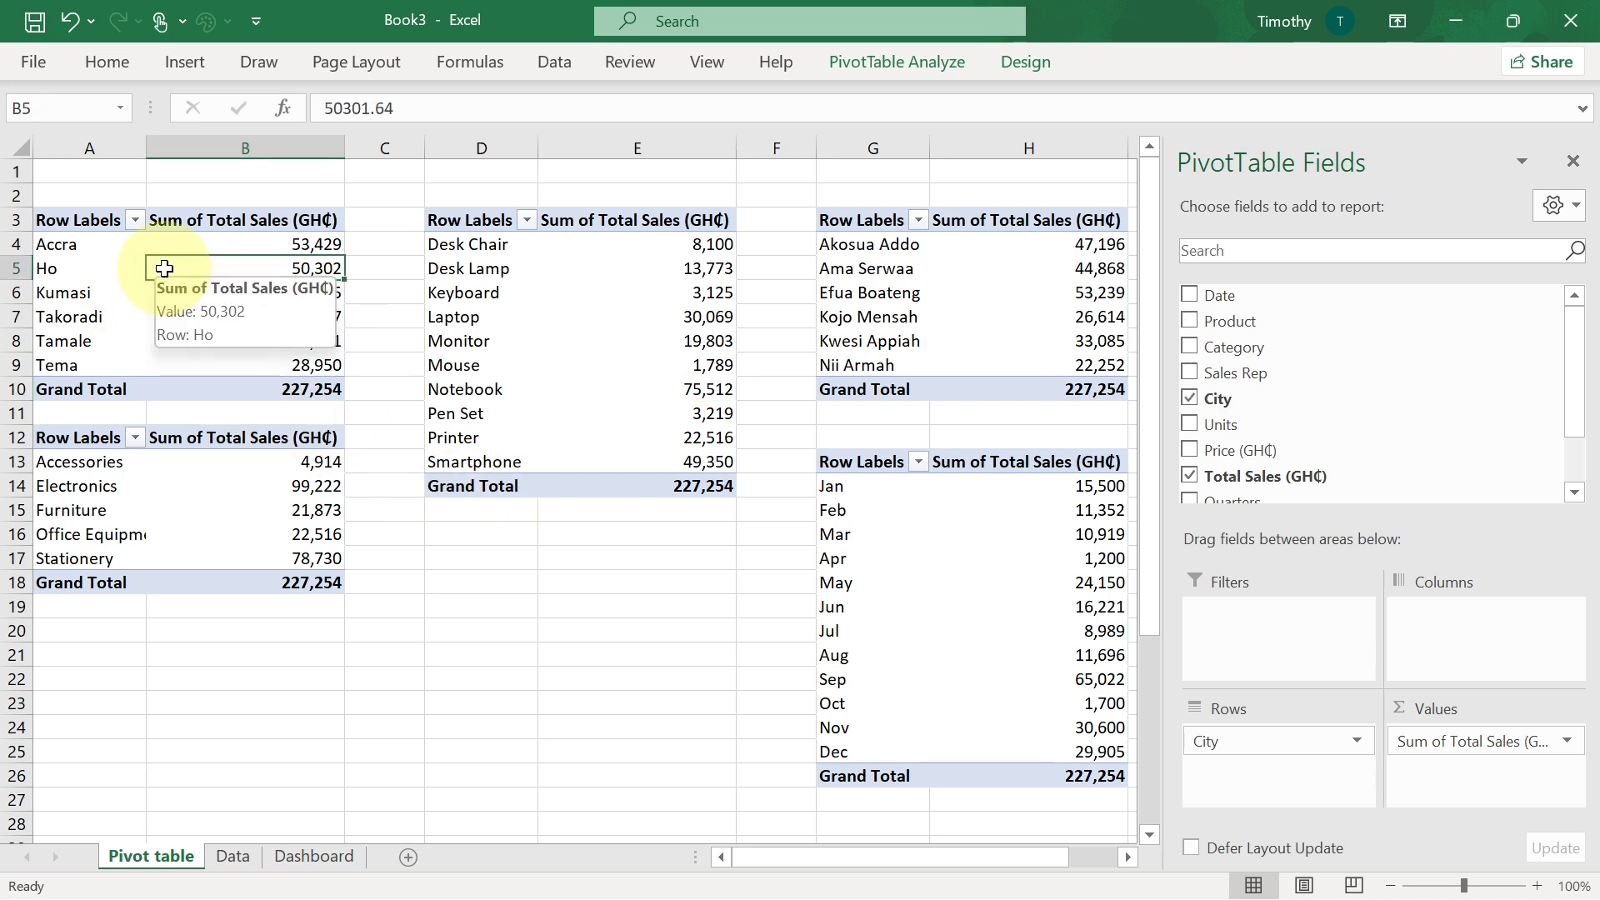
{"action": "left_click", "coordinate": [187, 60]}
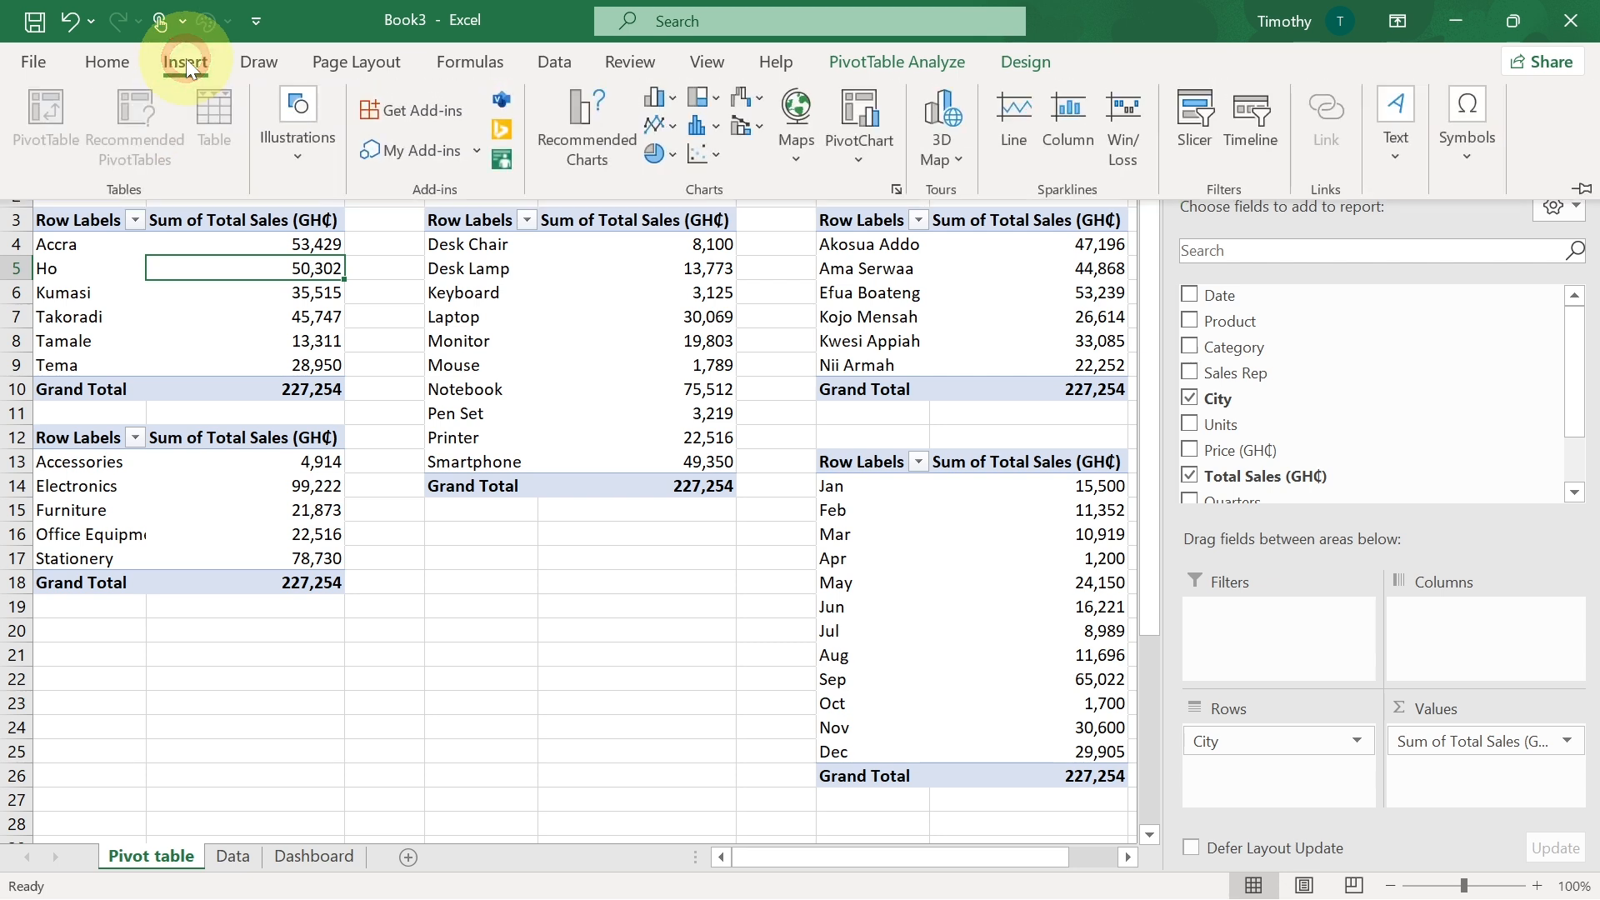
{"action": "left_click", "coordinate": [672, 123]}
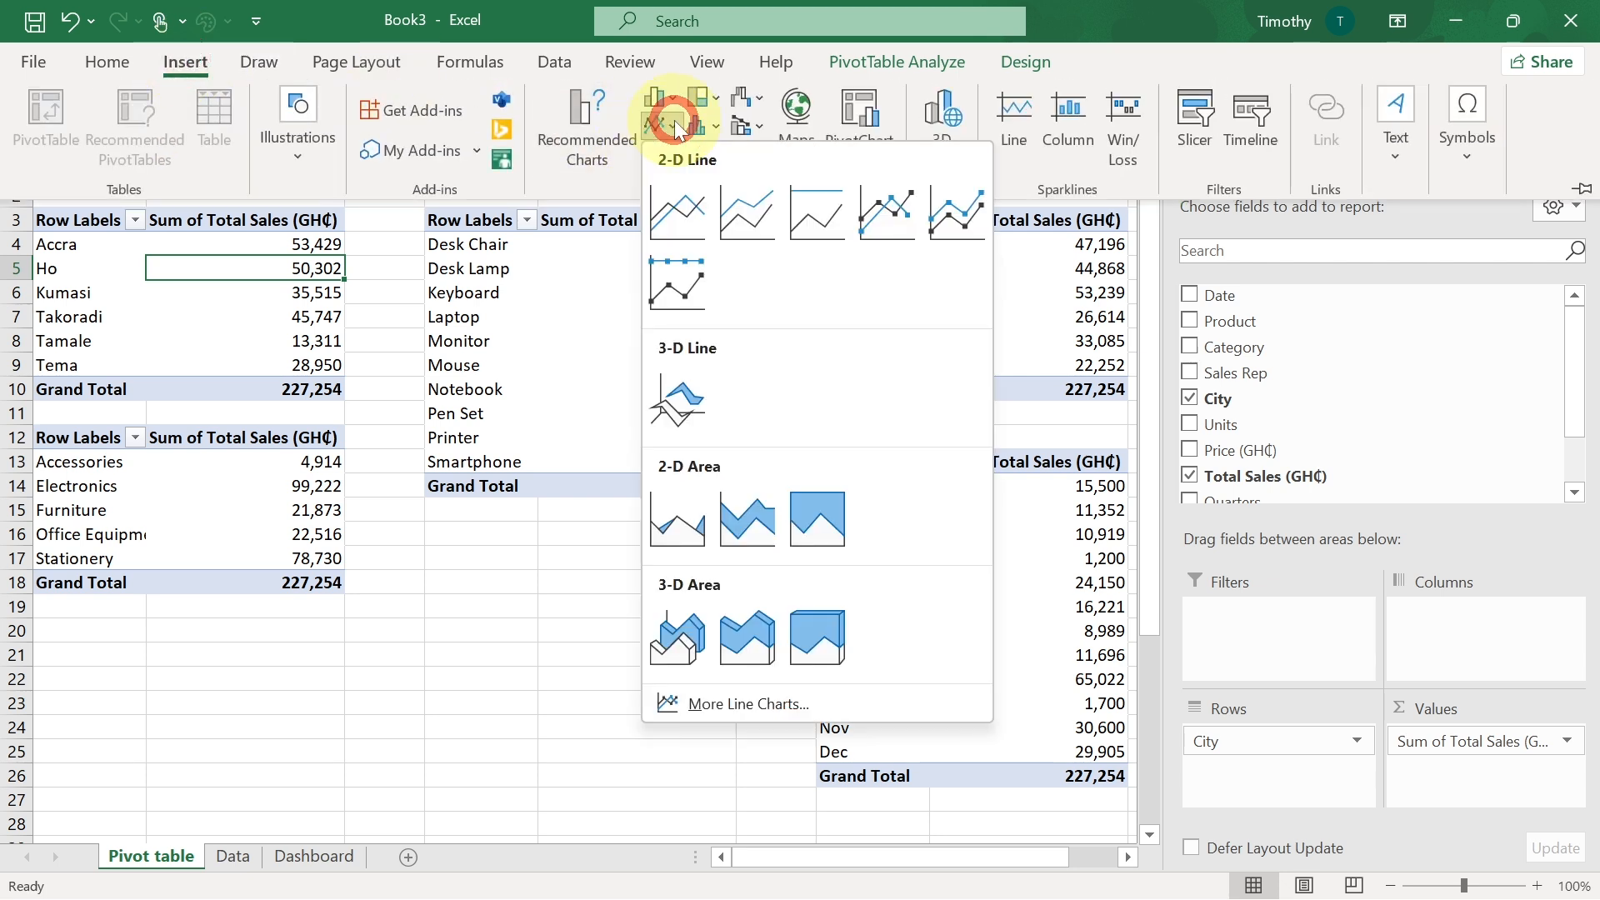
{"action": "left_click", "coordinate": [683, 218]}
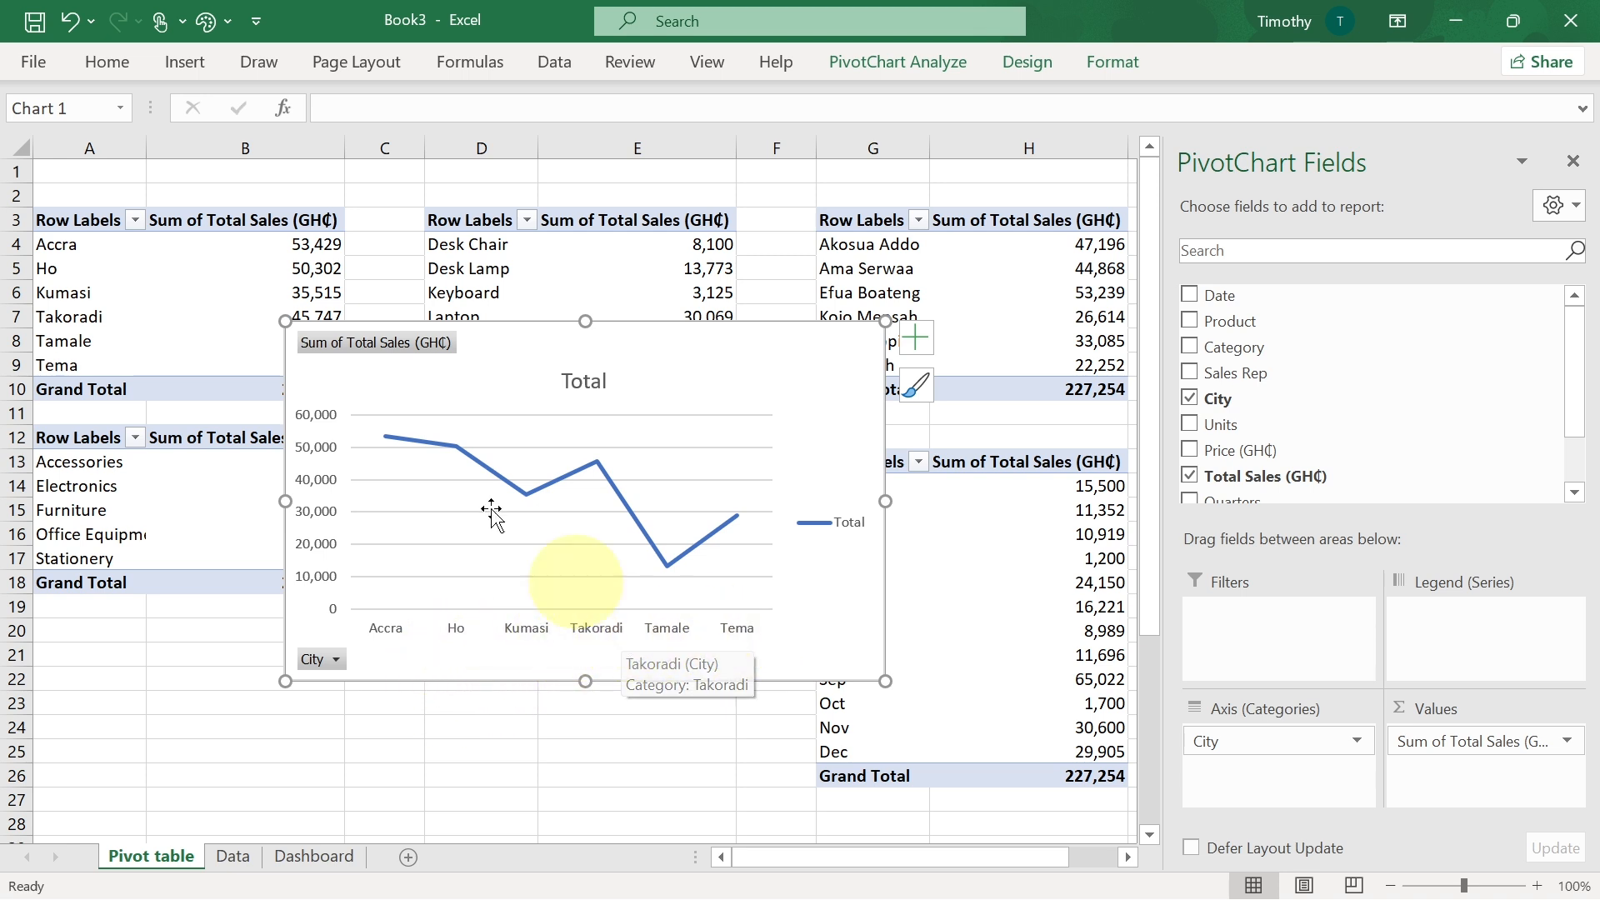
- Hide all field buttons on the city line PivotChart and remove its gridlines and legend
{"action": "right_click", "coordinate": [378, 340]}
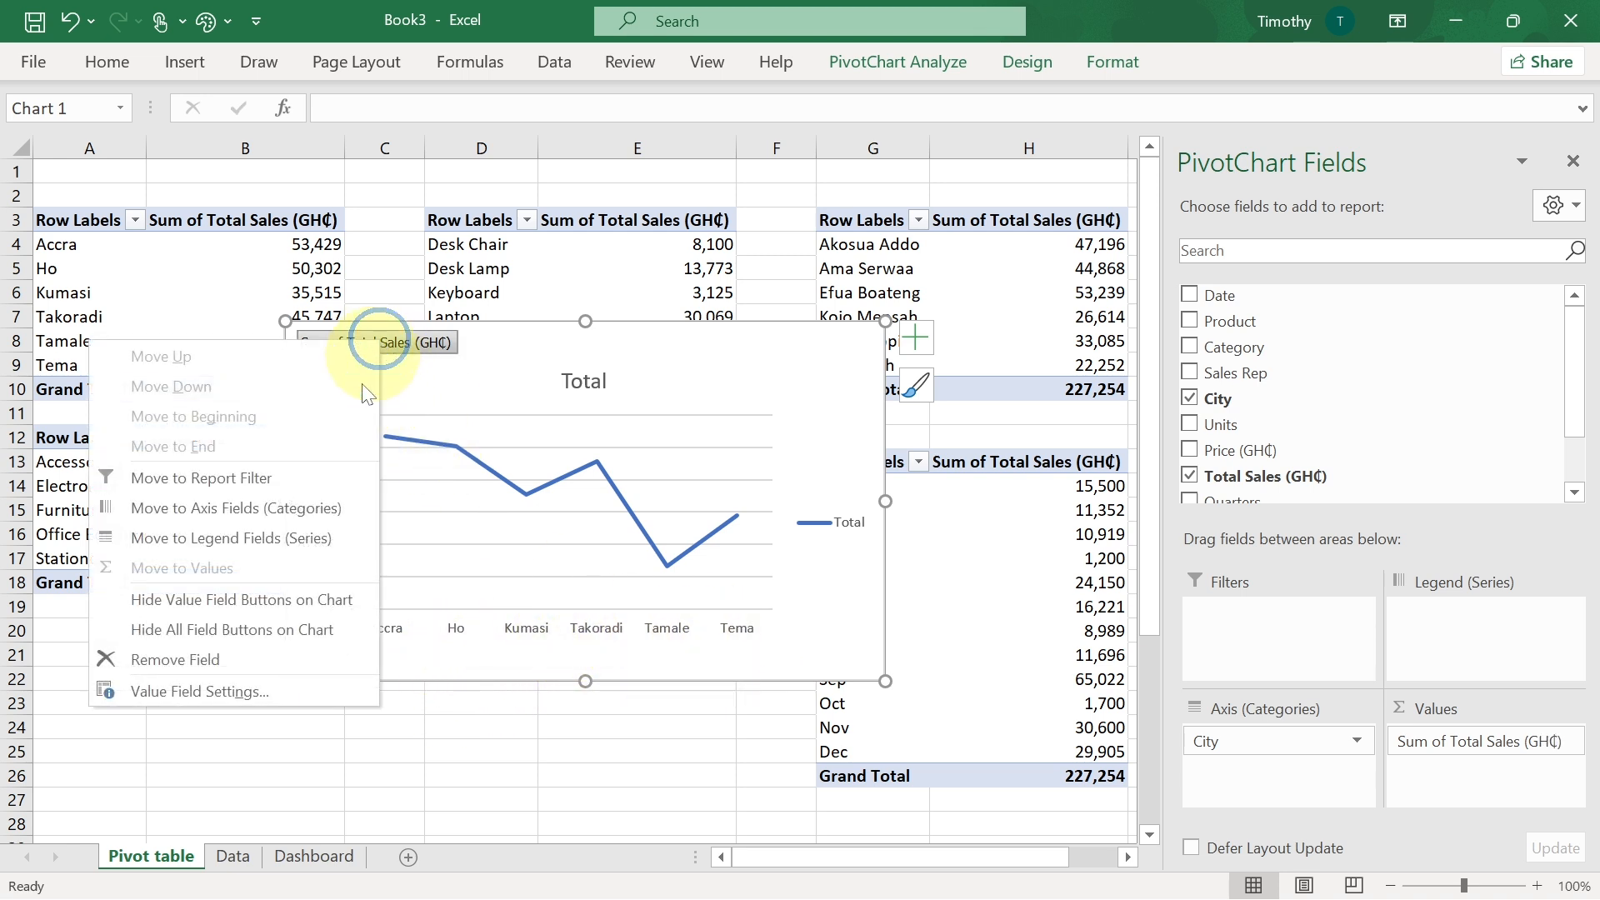
{"action": "left_click", "coordinate": [218, 631]}
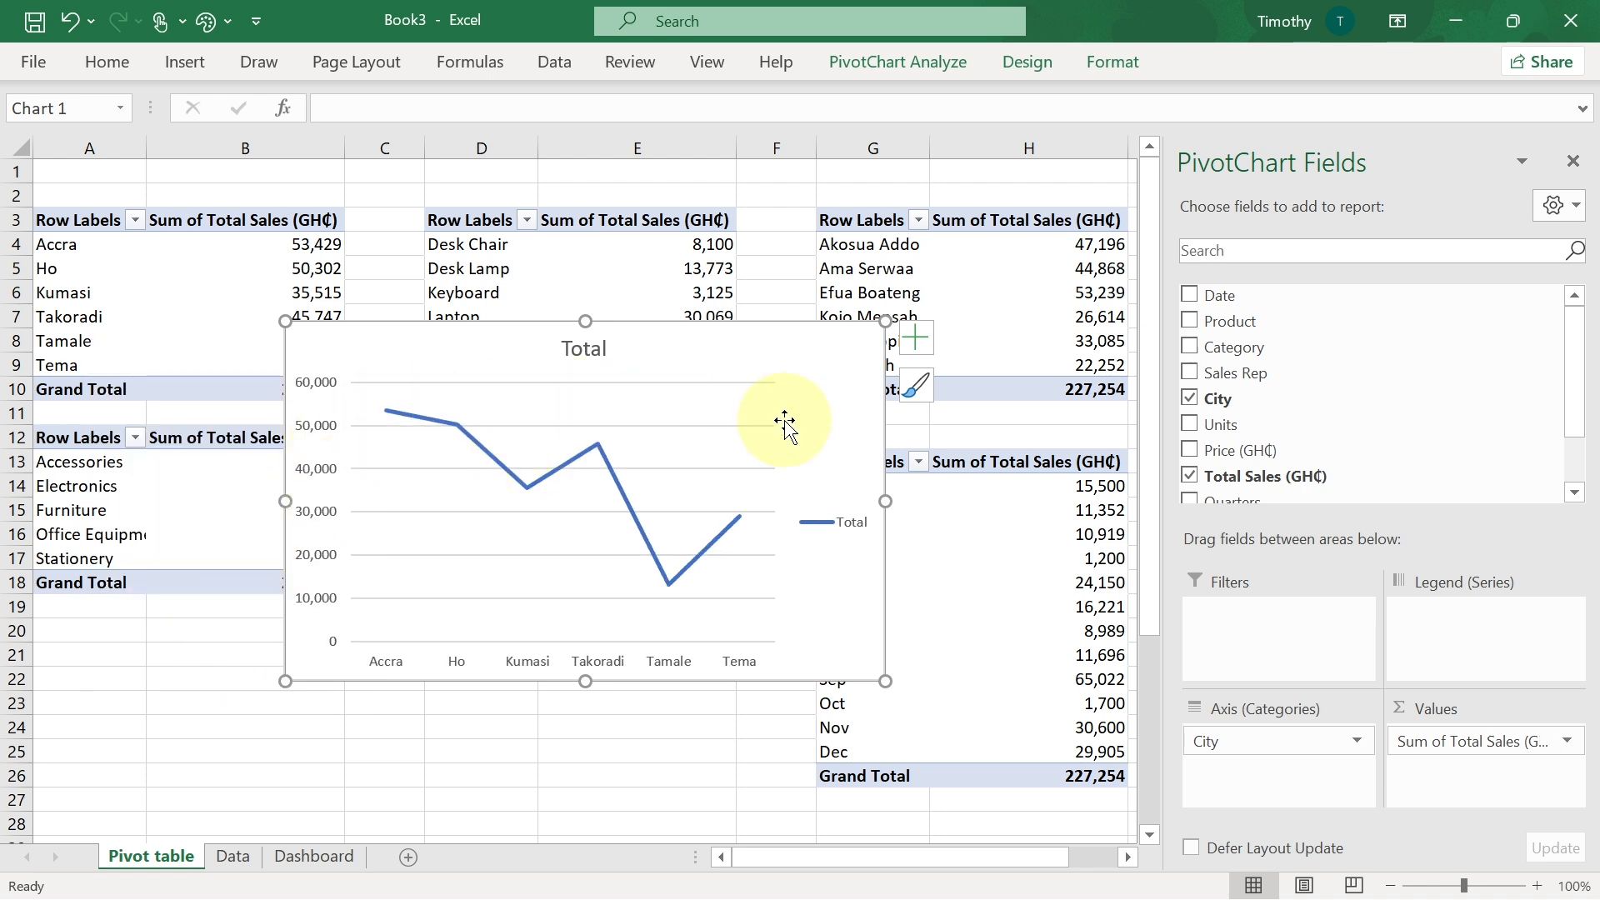
{"action": "left_click", "coordinate": [735, 427]}
{"action": "left_click", "coordinate": [916, 337]}
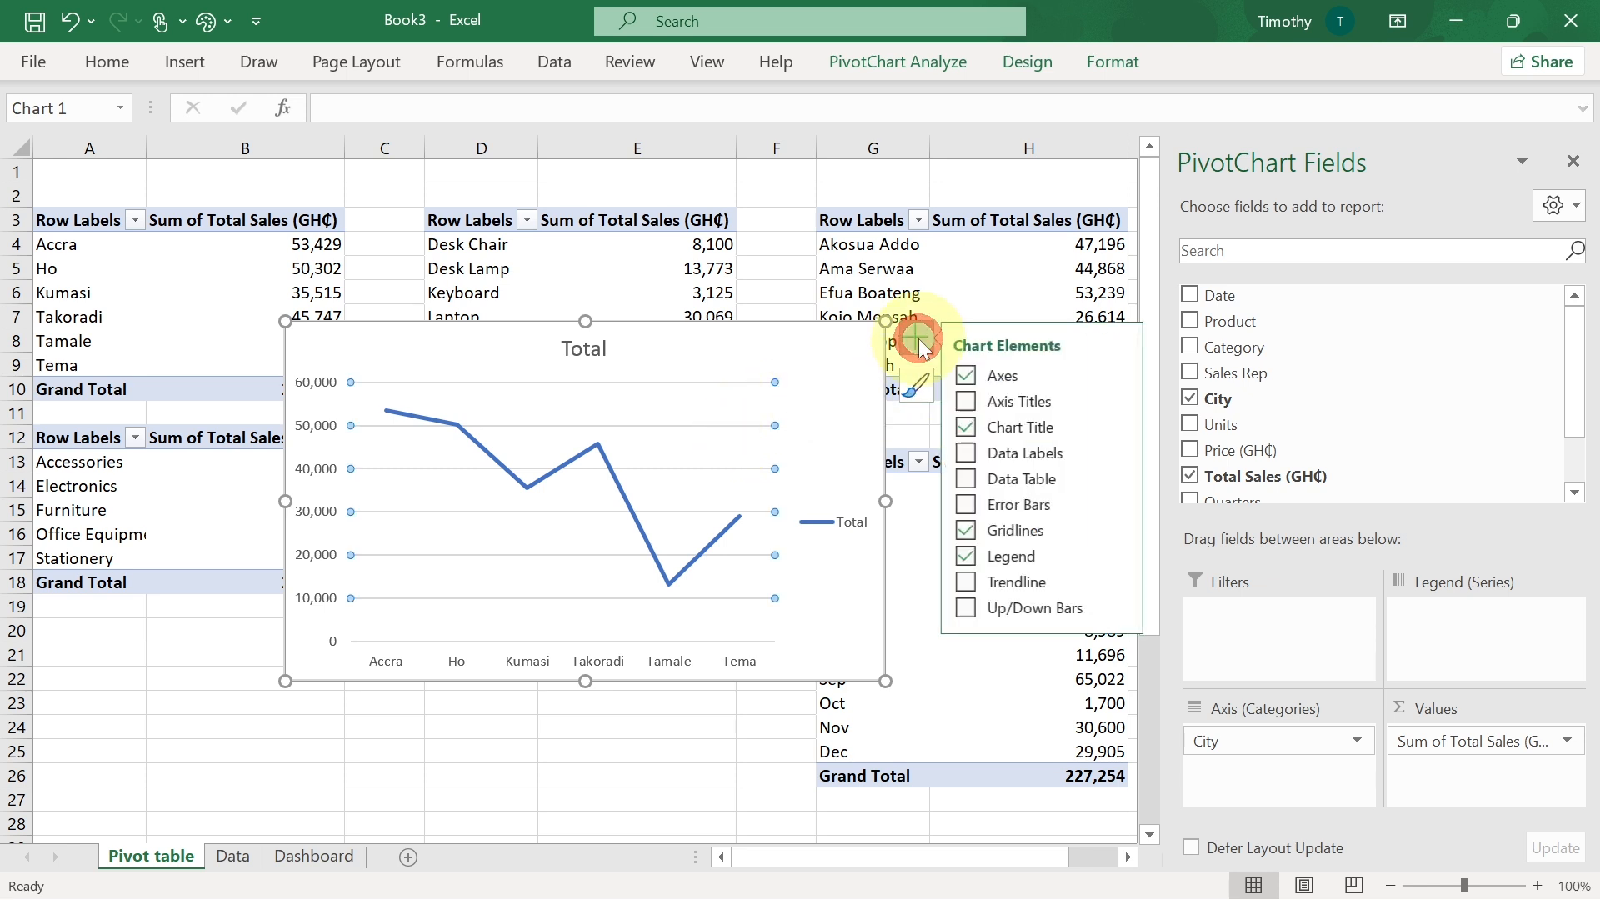
{"action": "left_click", "coordinate": [968, 530]}
{"action": "left_click", "coordinate": [969, 557]}
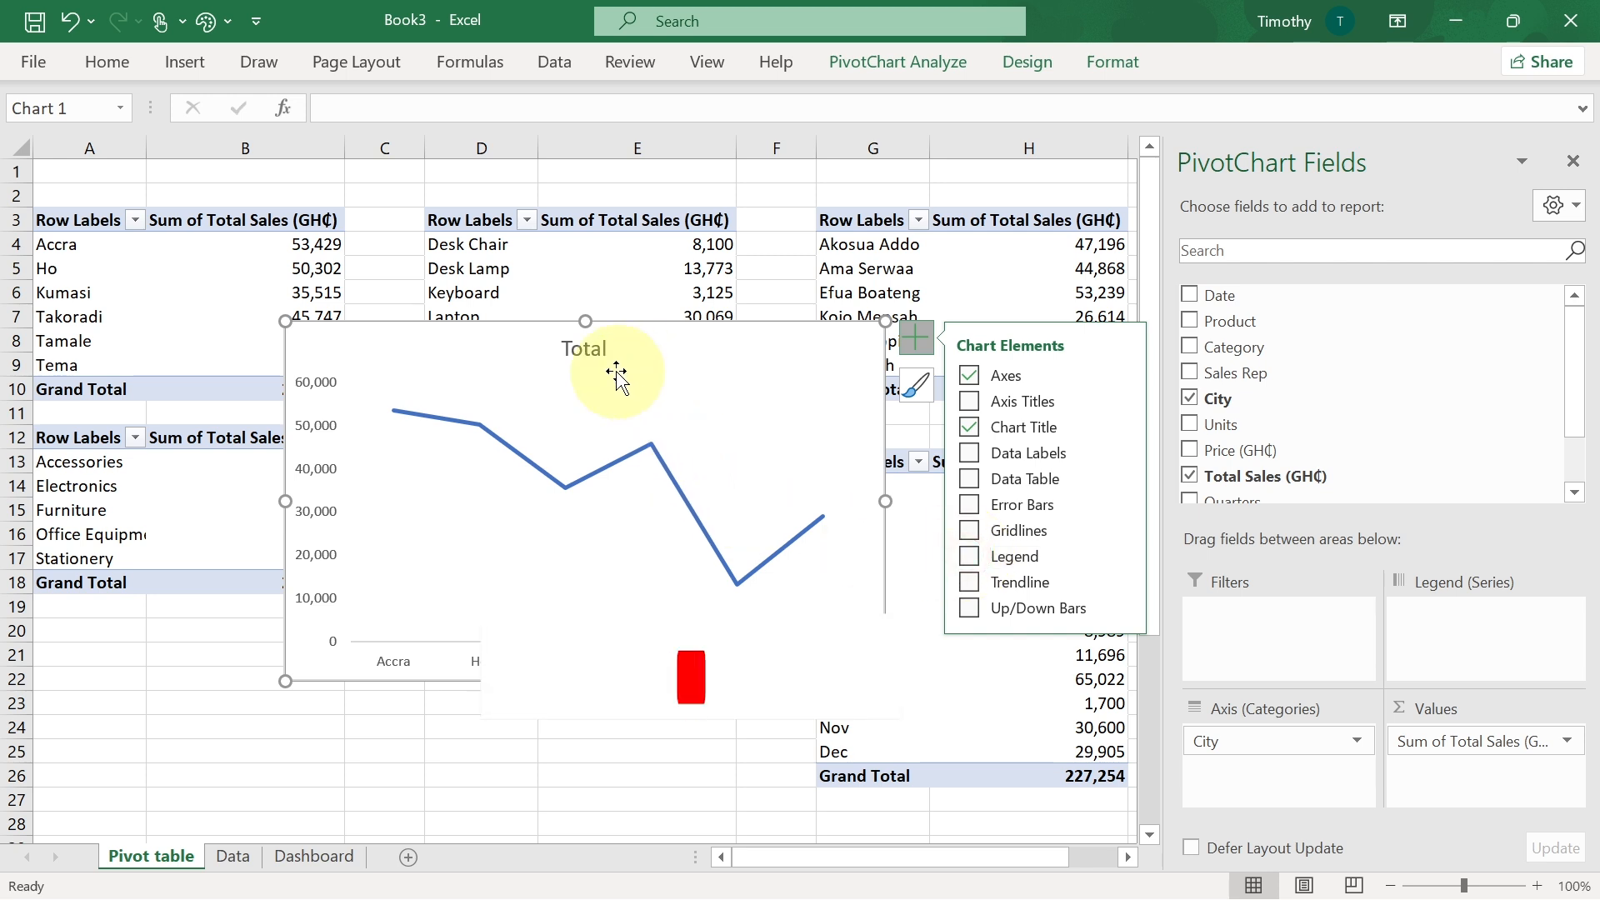
- Change the line chart's title to "Sales by City"
{"action": "double_click", "coordinate": [586, 350]}
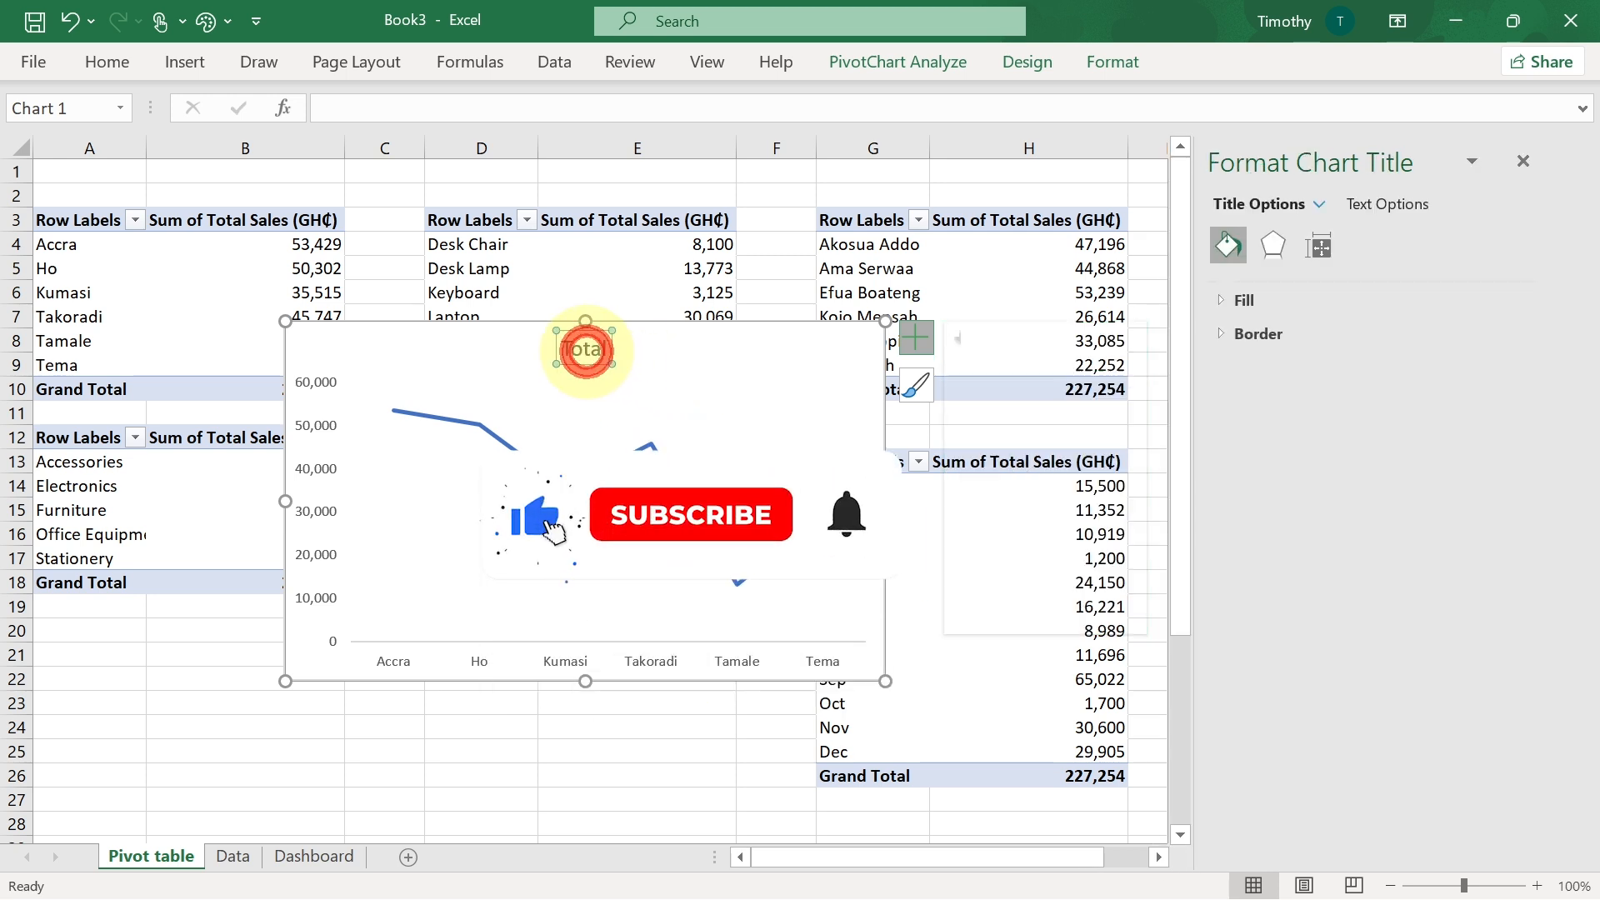
{"action": "key", "text": "ctrl+a"}
{"action": "type", "text": "Sales by City"}
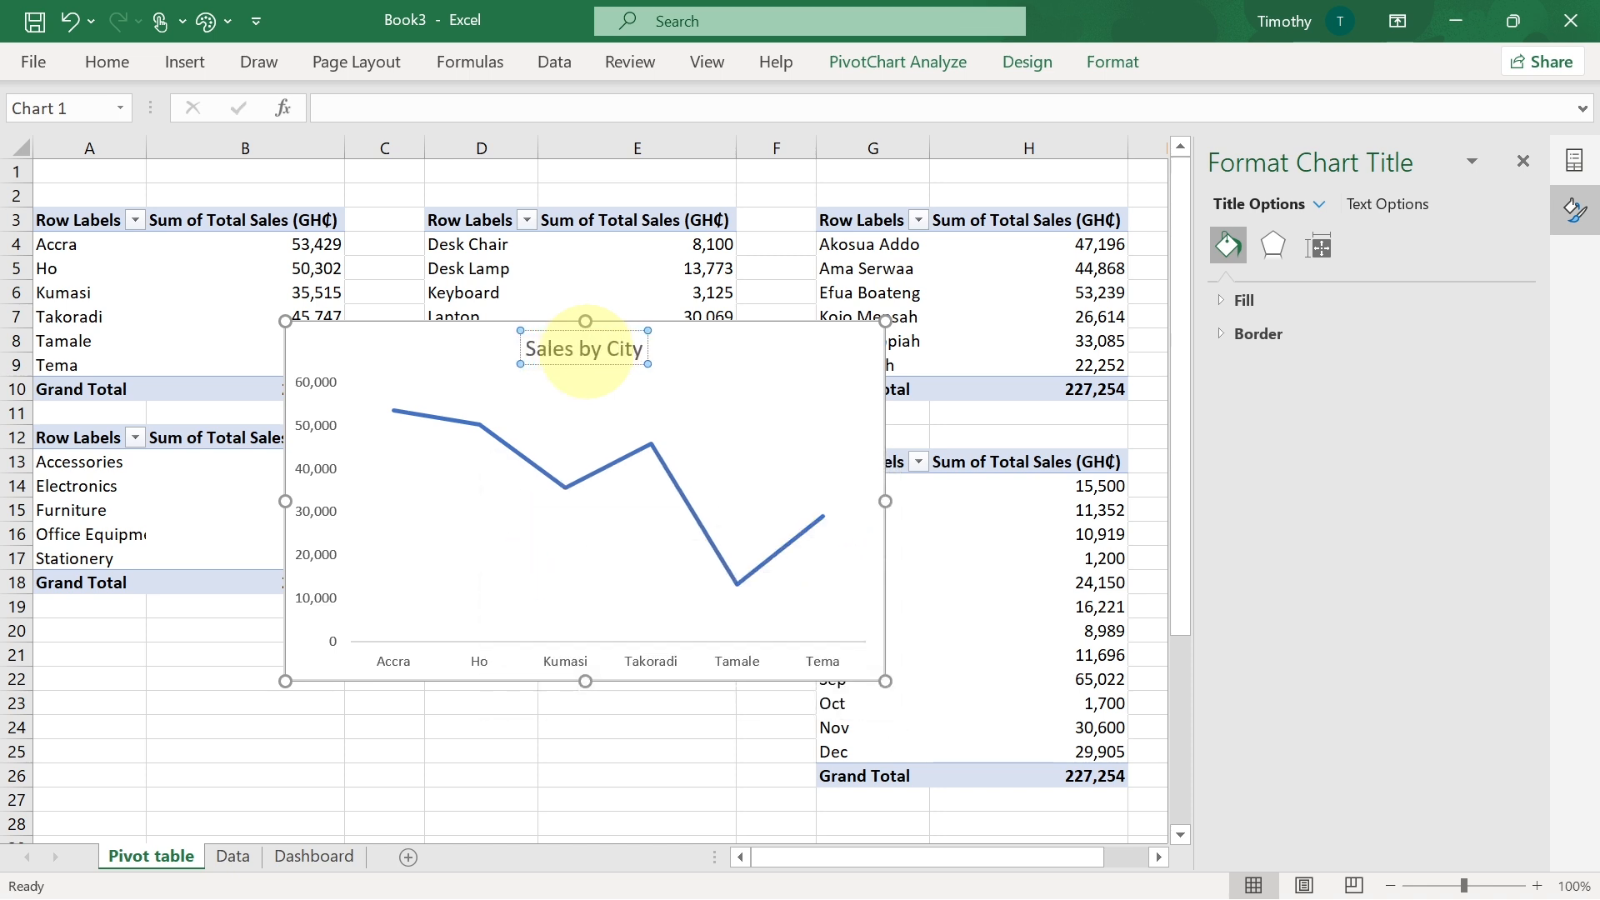
- Delete the vertical value axis from the Sales by City chart
{"action": "left_click", "coordinate": [315, 450]}
{"action": "left_click", "coordinate": [309, 429]}
{"action": "key", "text": "Delete"}
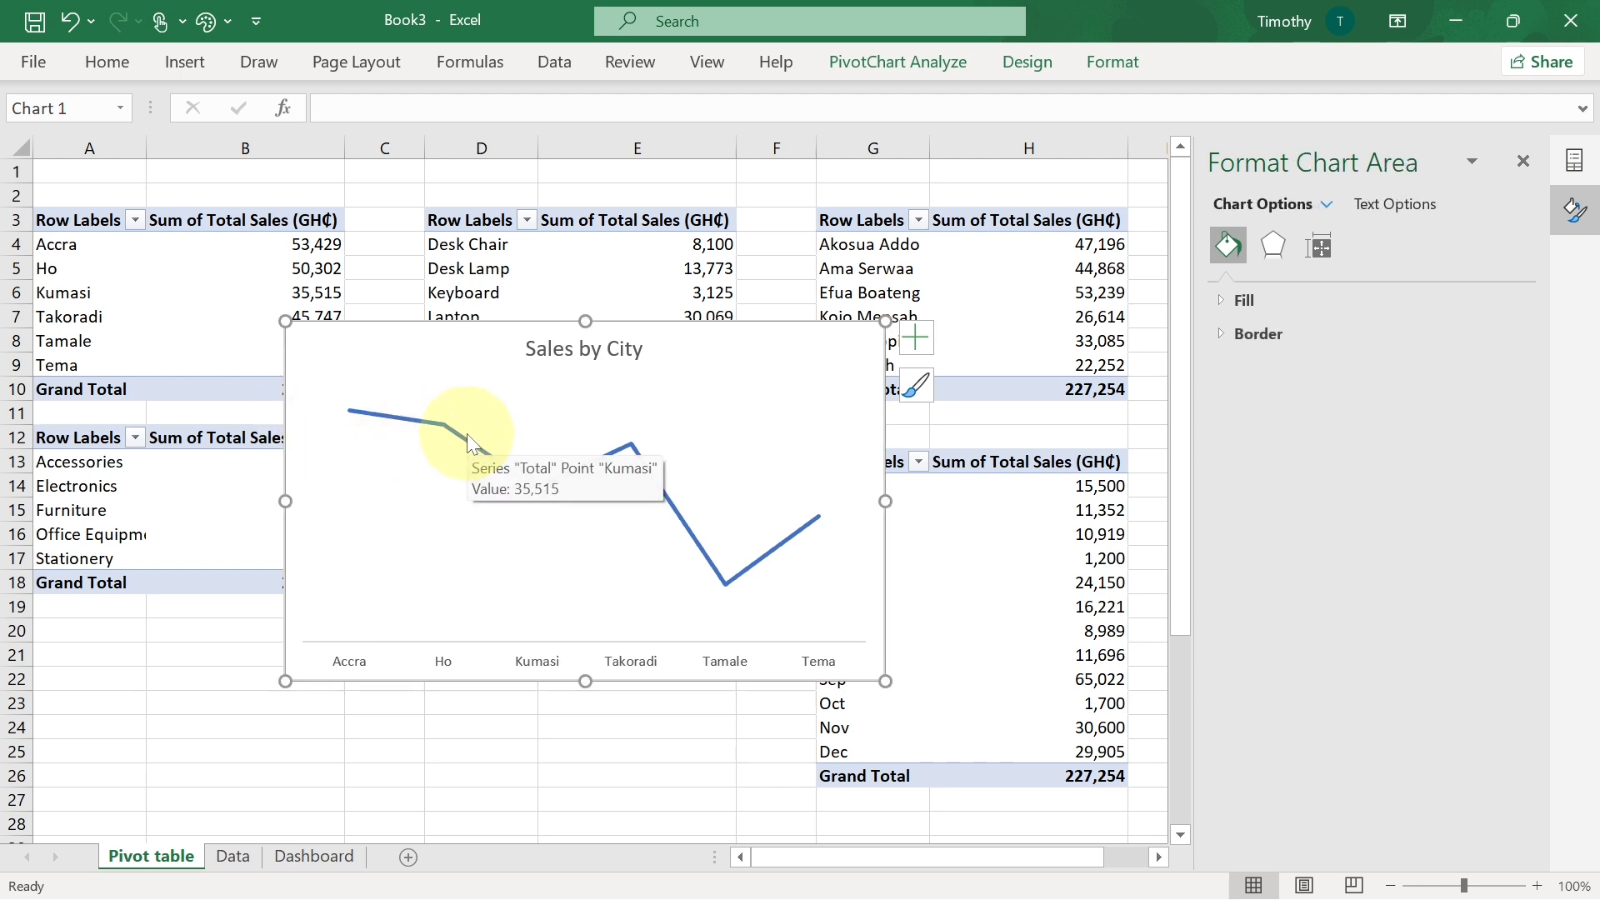
{"action": "left_click", "coordinate": [467, 438]}
{"action": "left_click", "coordinate": [526, 419]}
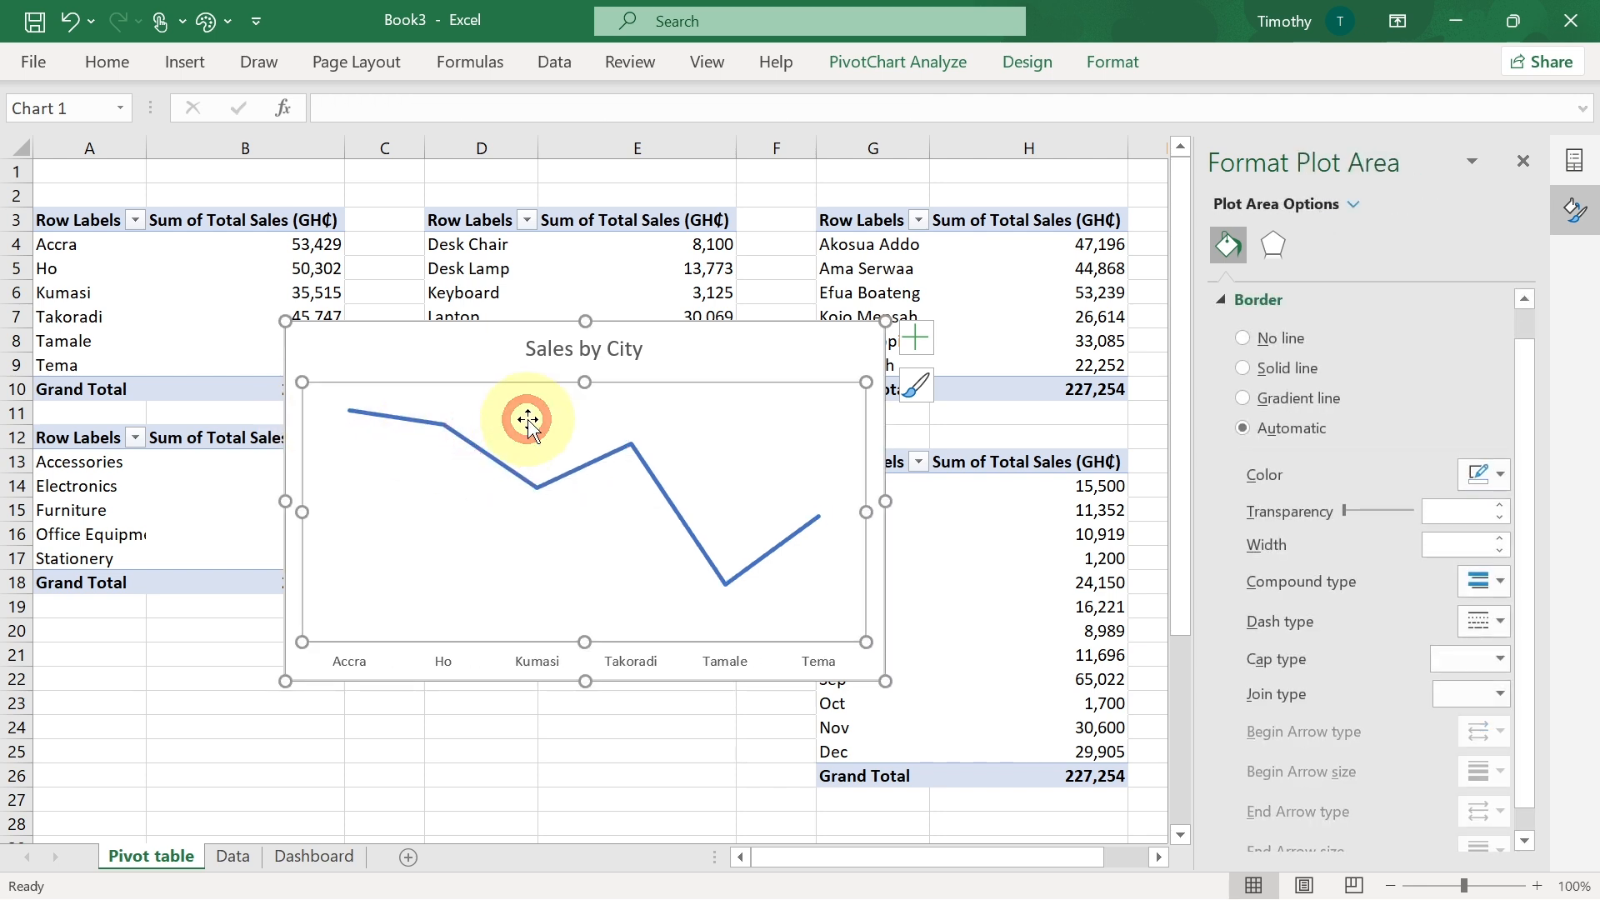
{"action": "right_click", "coordinate": [644, 417]}
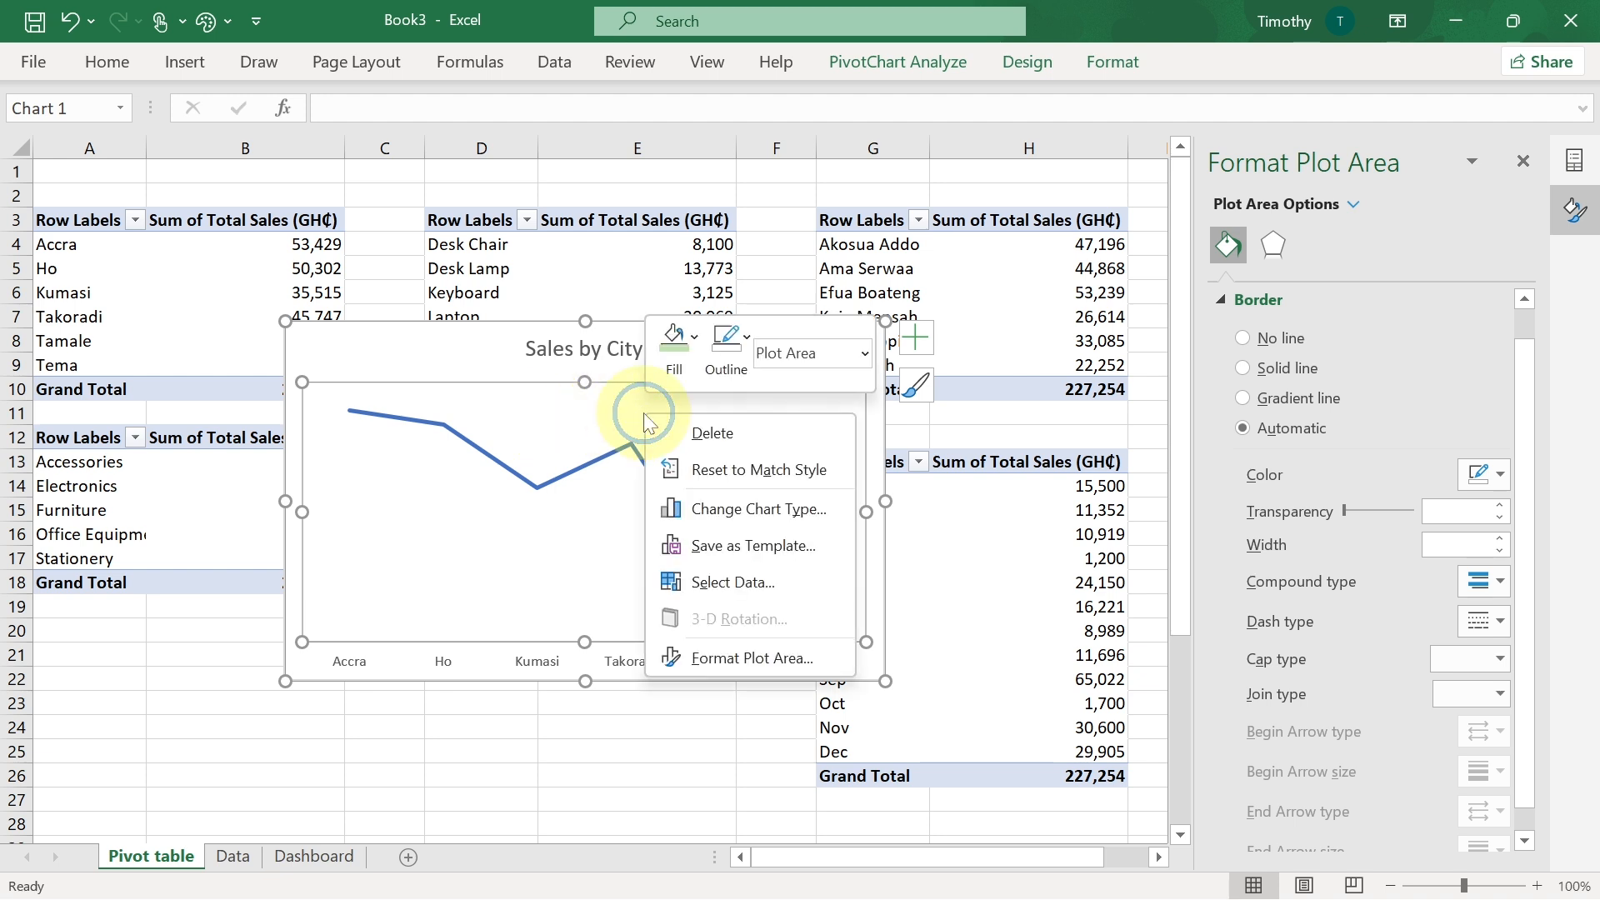
{"action": "left_click", "coordinate": [483, 353]}
{"action": "left_click", "coordinate": [747, 343]}
{"action": "left_click", "coordinate": [764, 392]}
{"action": "left_click", "coordinate": [831, 357]}
- Add data labels to the Sales by City chart and shrink the chart to roughly two thirds of its size
{"action": "left_click", "coordinate": [916, 337]}
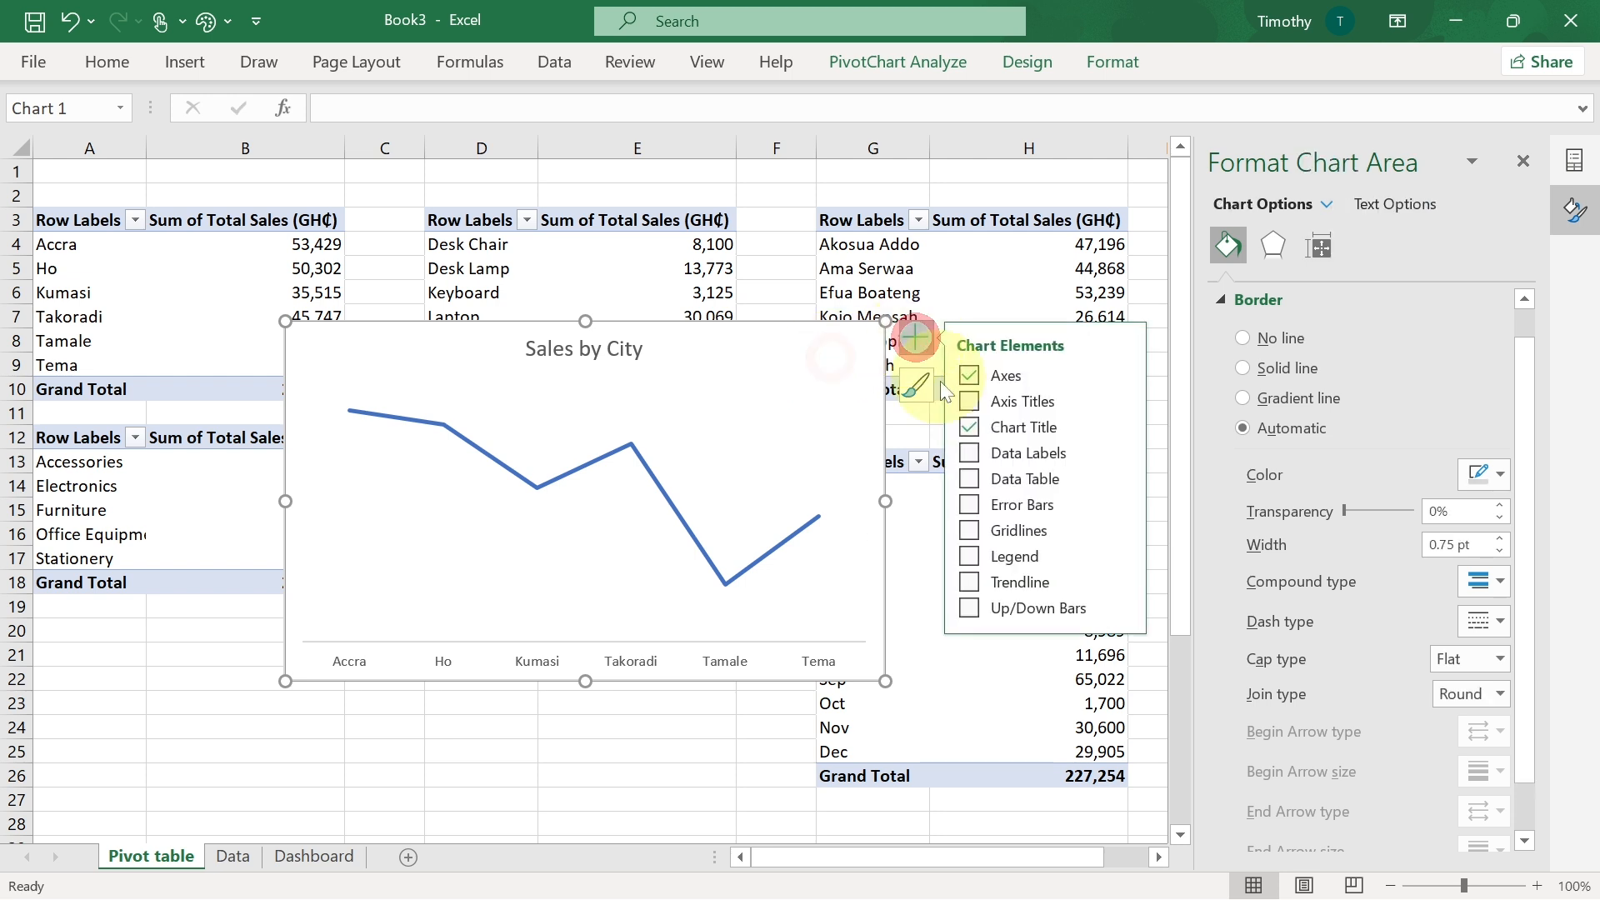
{"action": "left_click", "coordinate": [971, 454]}
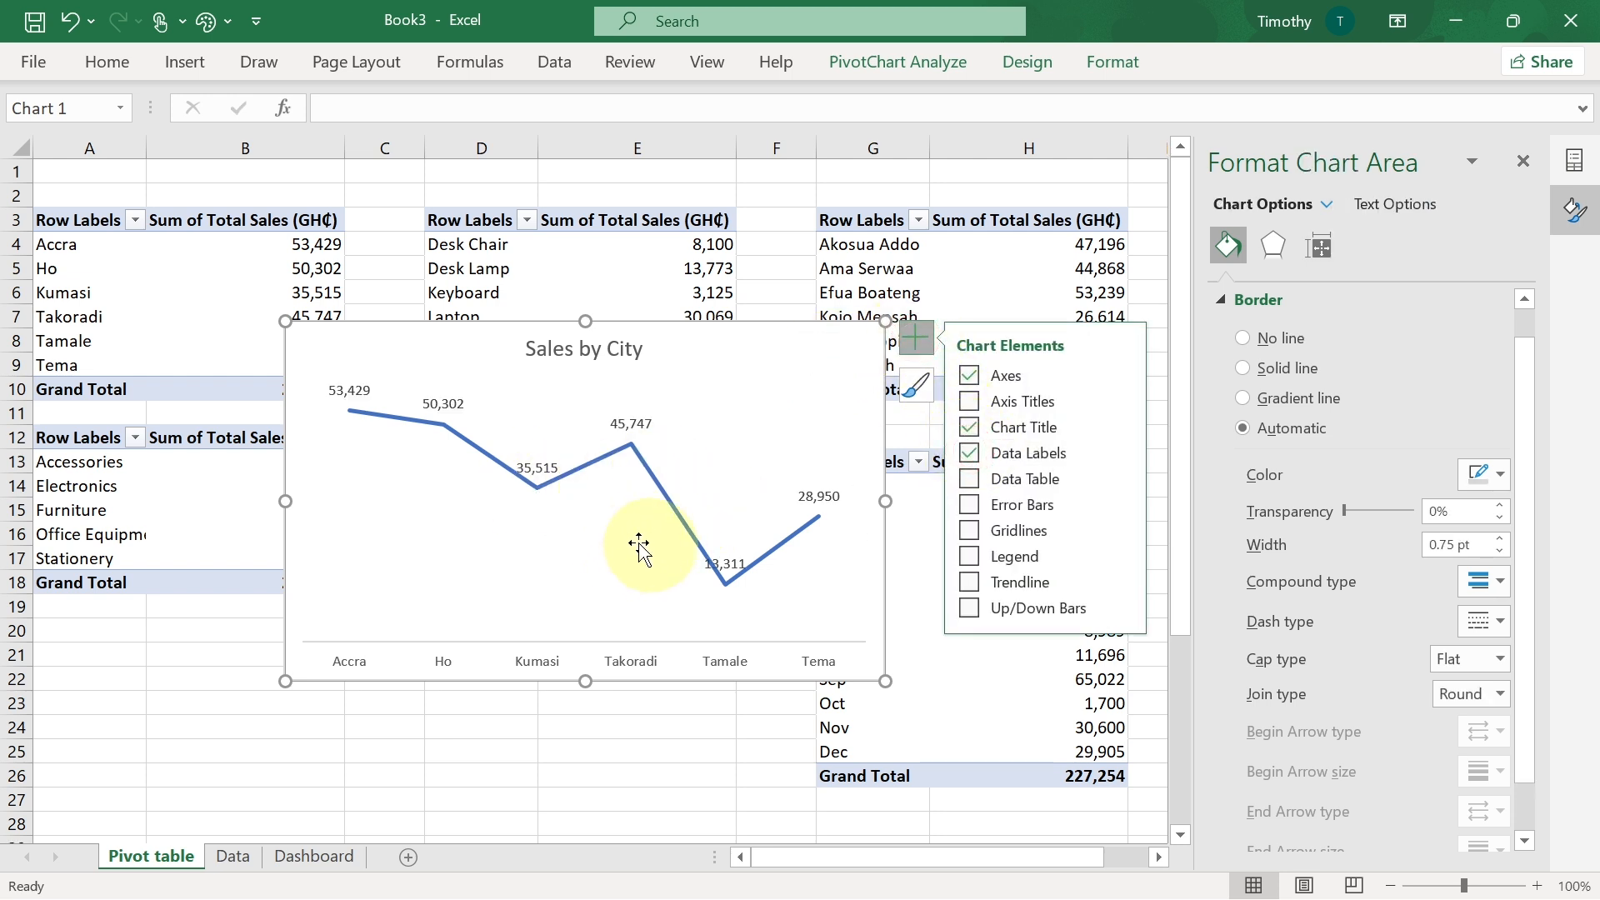
{"action": "left_click_drag", "start_coordinate": [885, 681], "coordinate": [665, 551]}
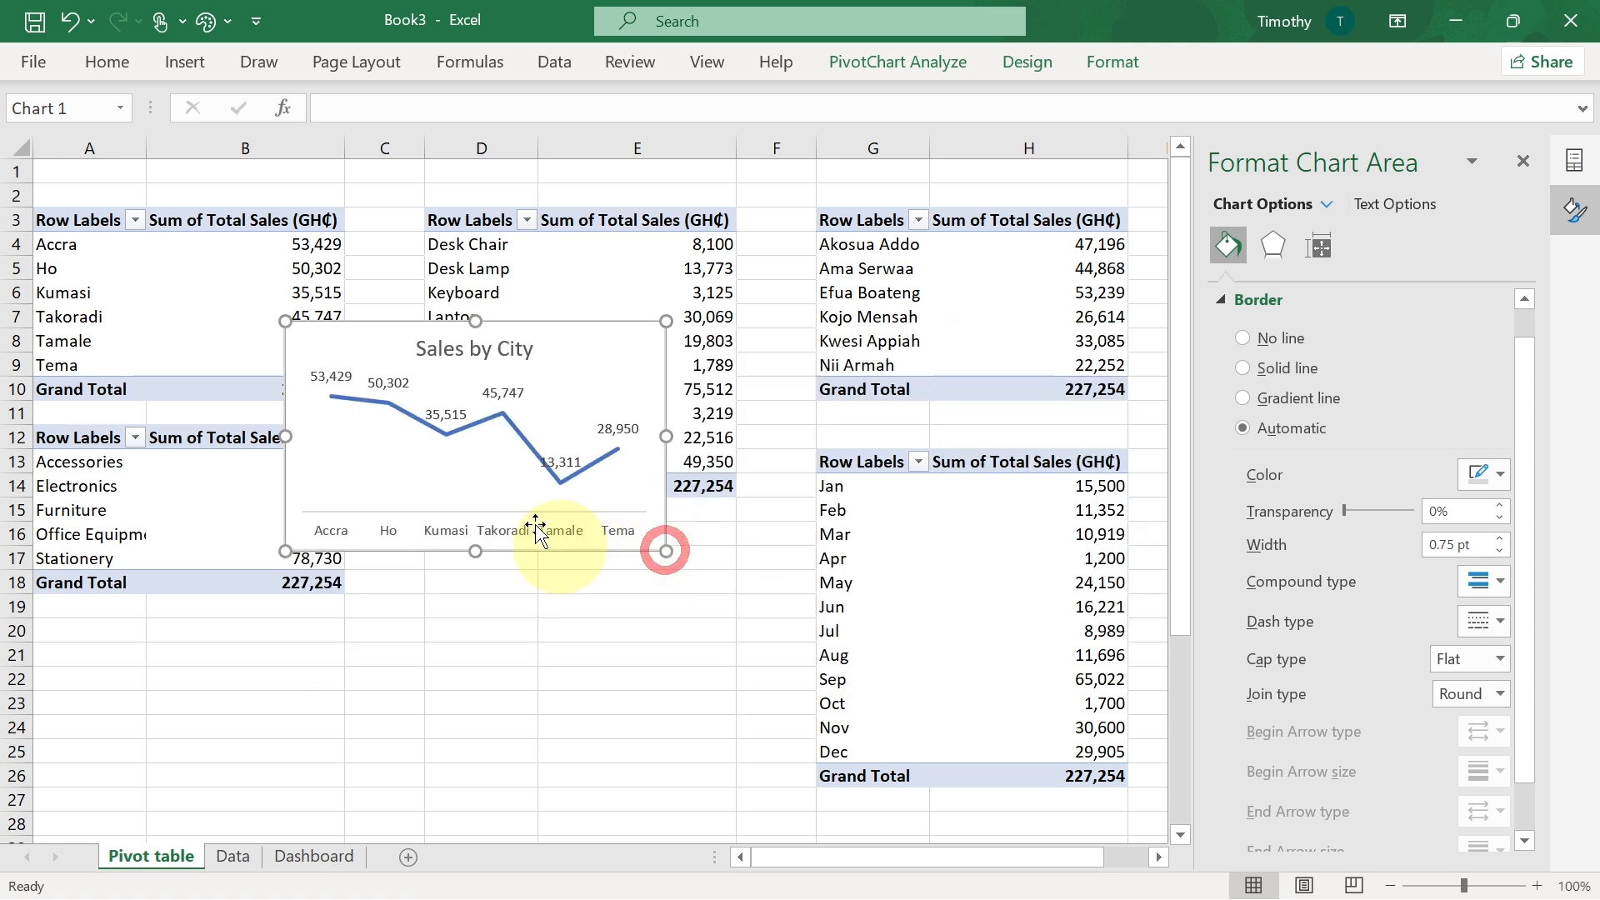
- Copy the Sales by City chart and paste it onto the Dashboard sheet
{"action": "left_click", "coordinate": [372, 350]}
{"action": "key", "text": "ctrl+c"}
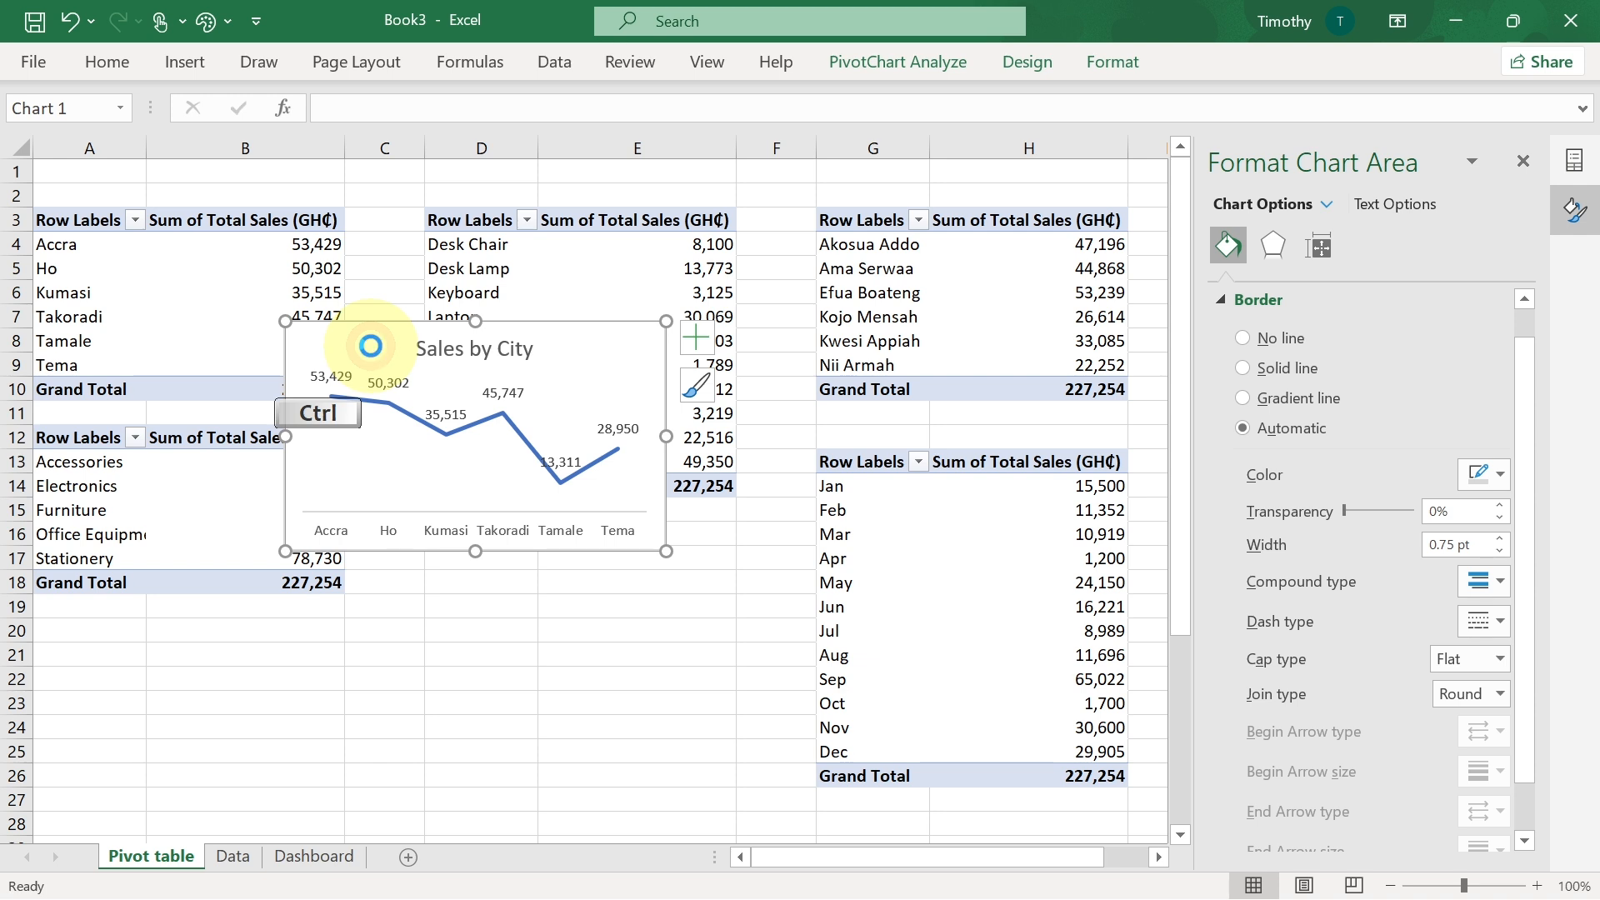
{"action": "left_click", "coordinate": [314, 857]}
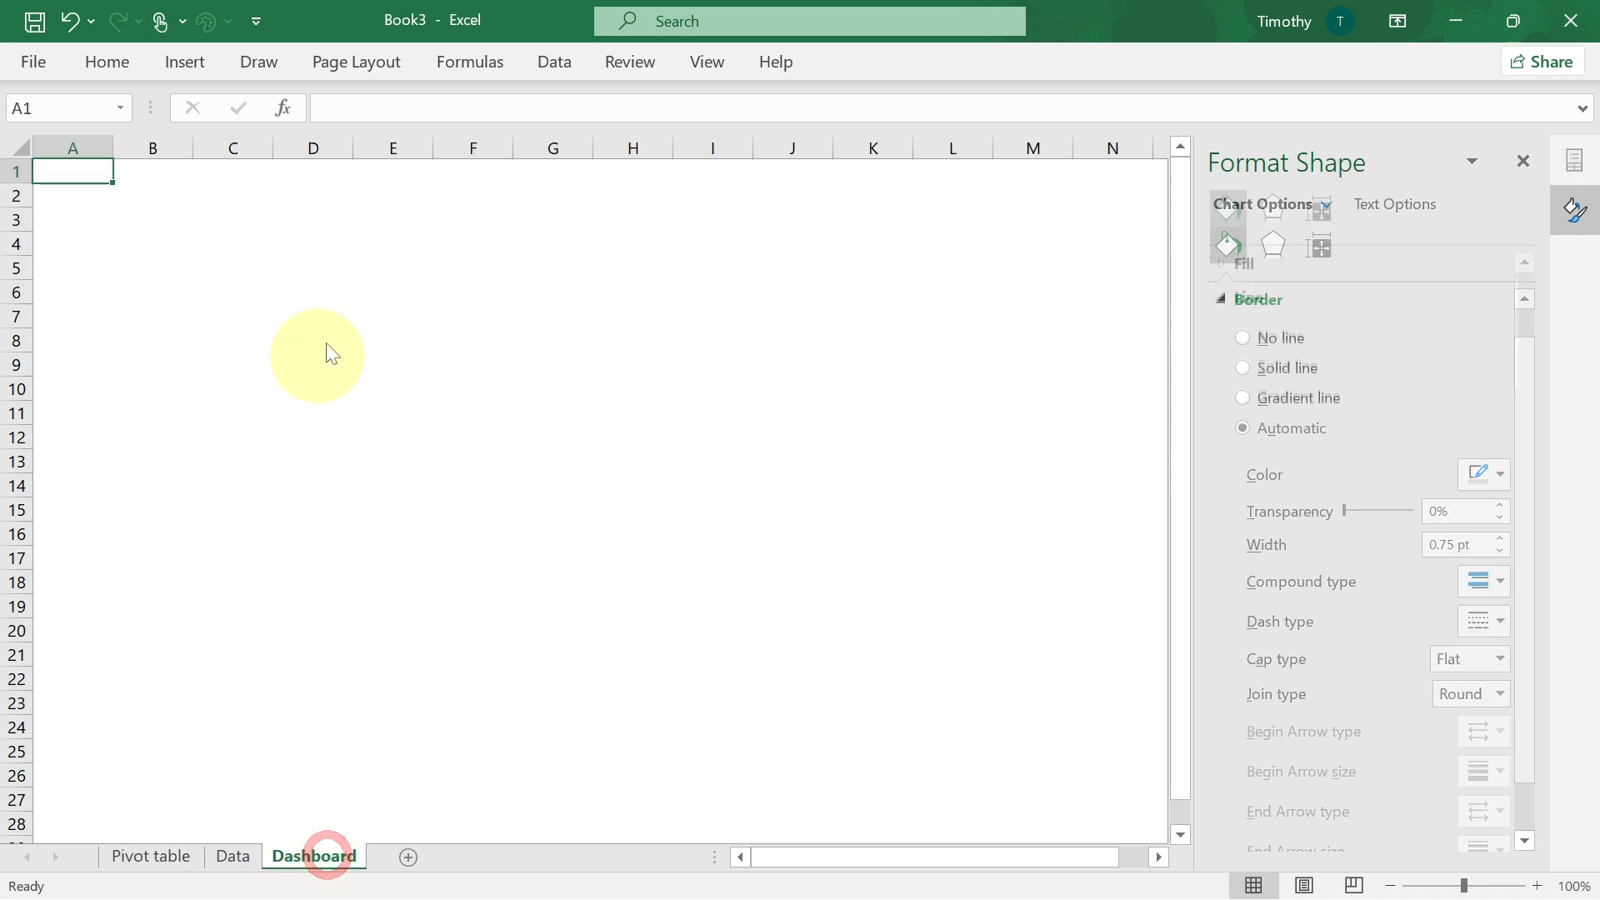
{"action": "key", "text": "ctrl+v"}
- Flatten and widen the Sales by City chart on the Dashboard, placing it over about columns D to H, rows 1 to 8
{"action": "left_click_drag", "start_coordinate": [330, 196], "coordinate": [549, 209]}
{"action": "left_click_drag", "start_coordinate": [439, 398], "coordinate": [440, 341]}
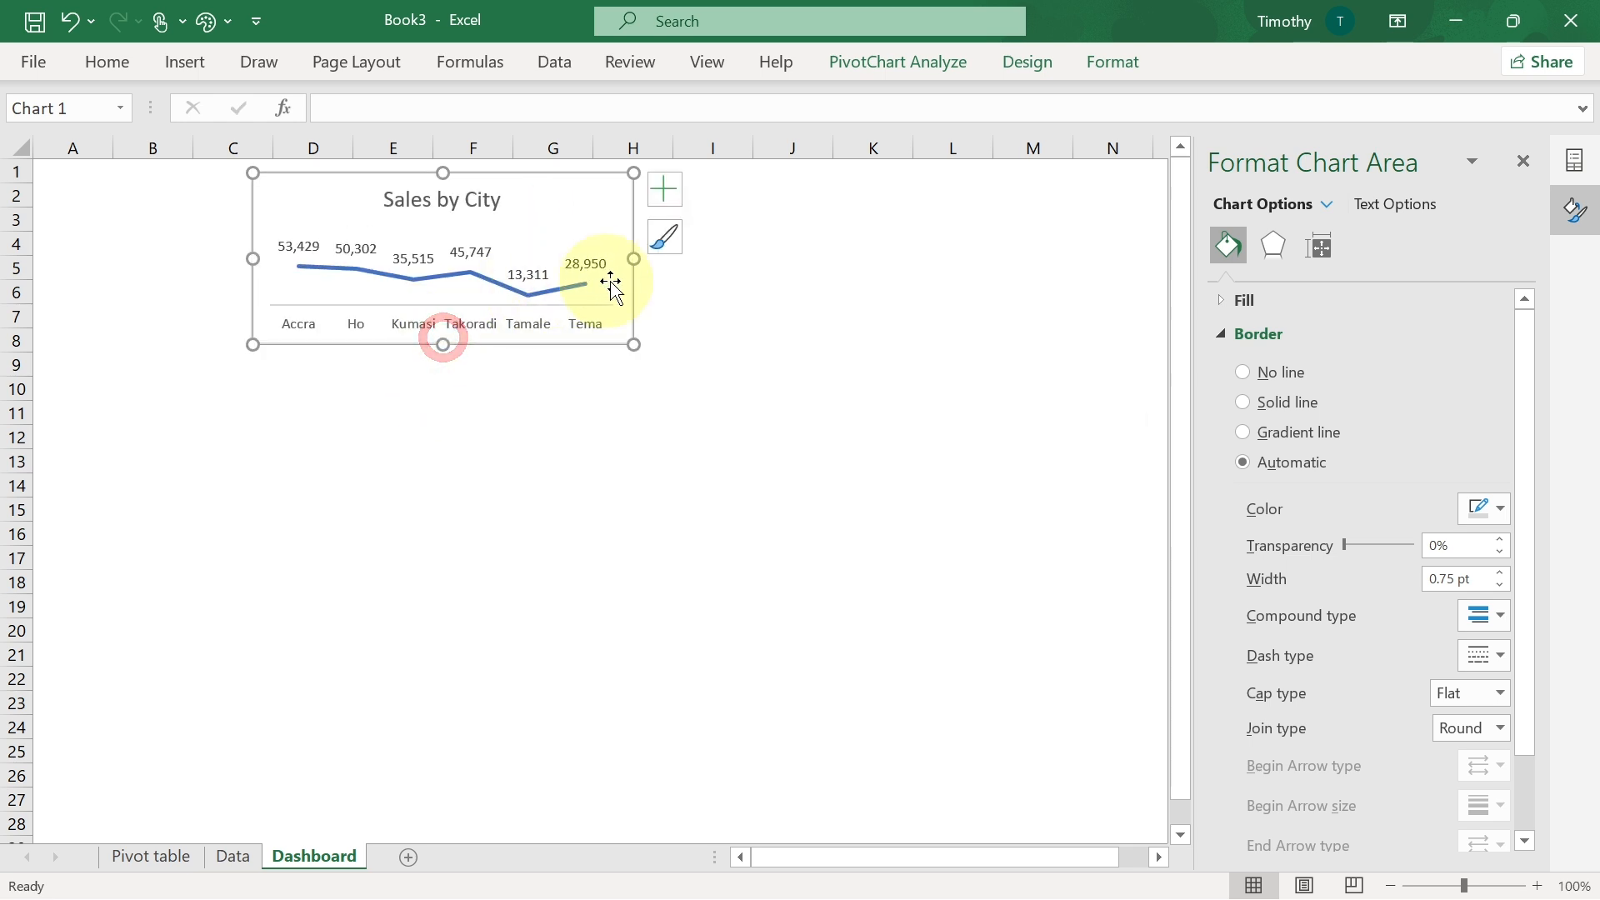
{"action": "left_click_drag", "start_coordinate": [633, 258], "coordinate": [676, 258]}
{"action": "left_click_drag", "start_coordinate": [583, 202], "coordinate": [600, 189]}
{"action": "left_click", "coordinate": [552, 450]}
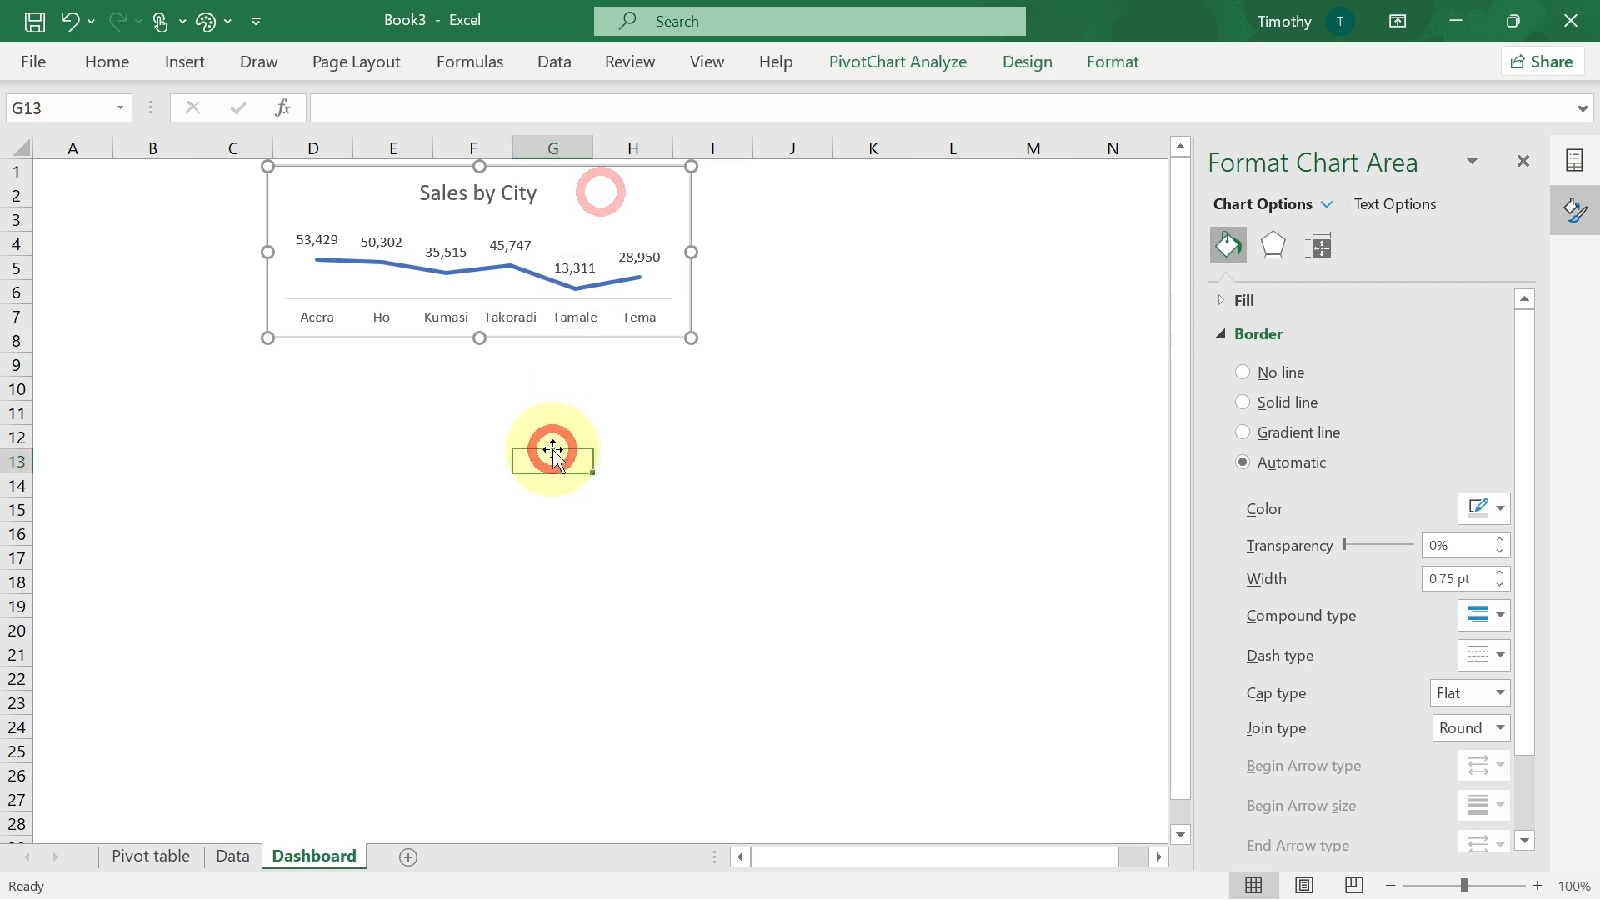
- On the Pivot table sheet, move the Sales by City chart below the category PivotTable, starting around row 19
{"action": "left_click", "coordinate": [164, 852]}
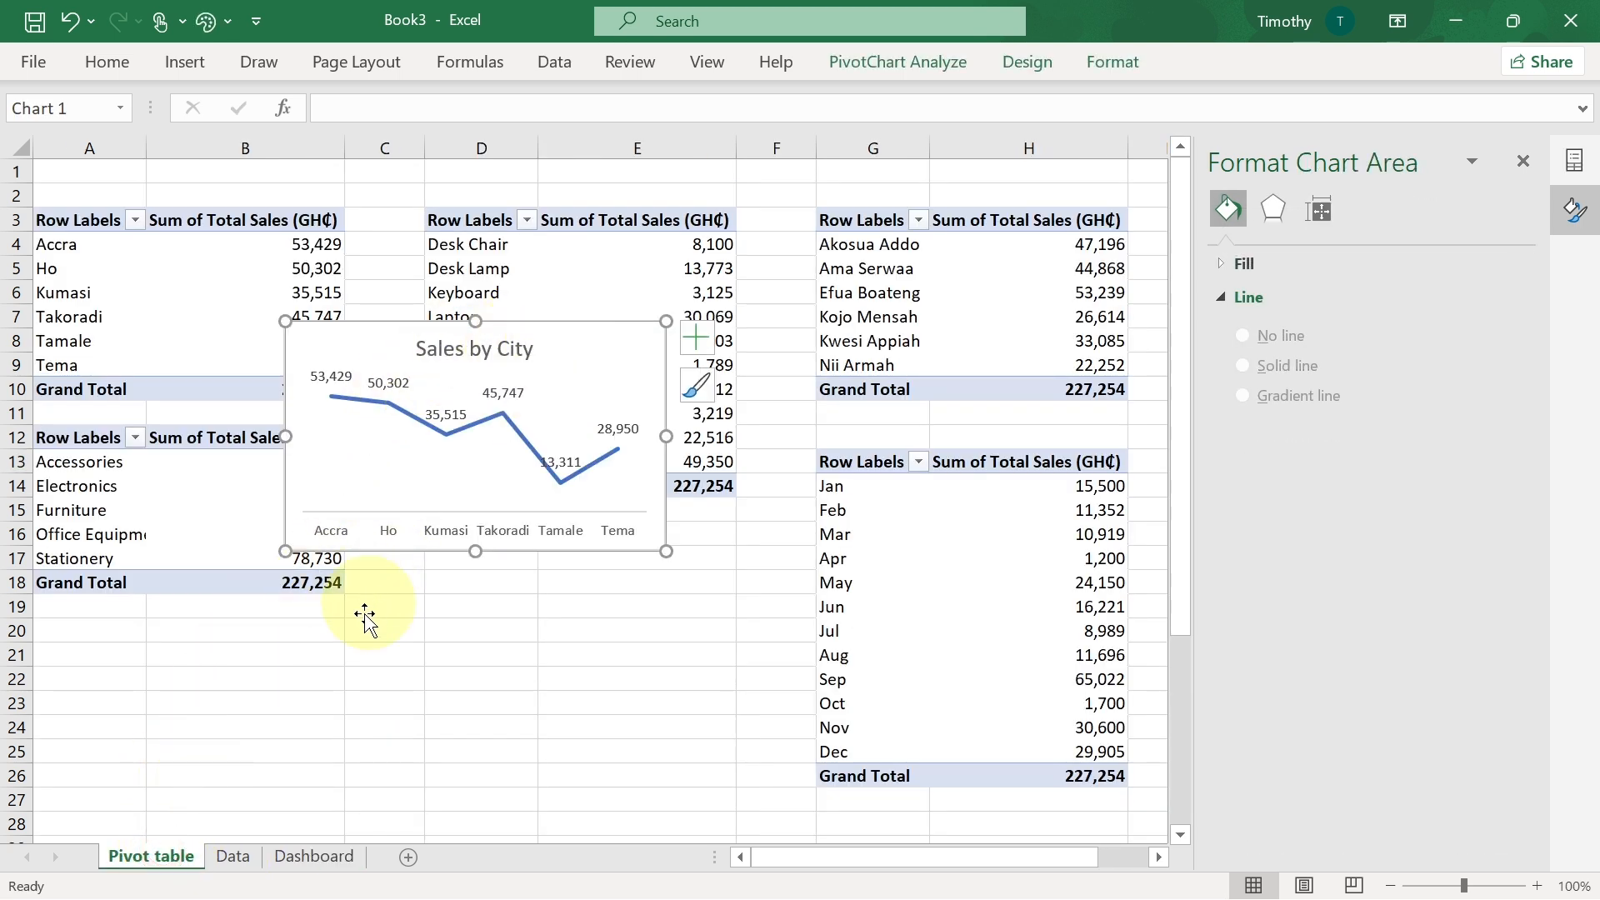
{"action": "left_click_drag", "start_coordinate": [348, 657], "coordinate": [329, 613]}
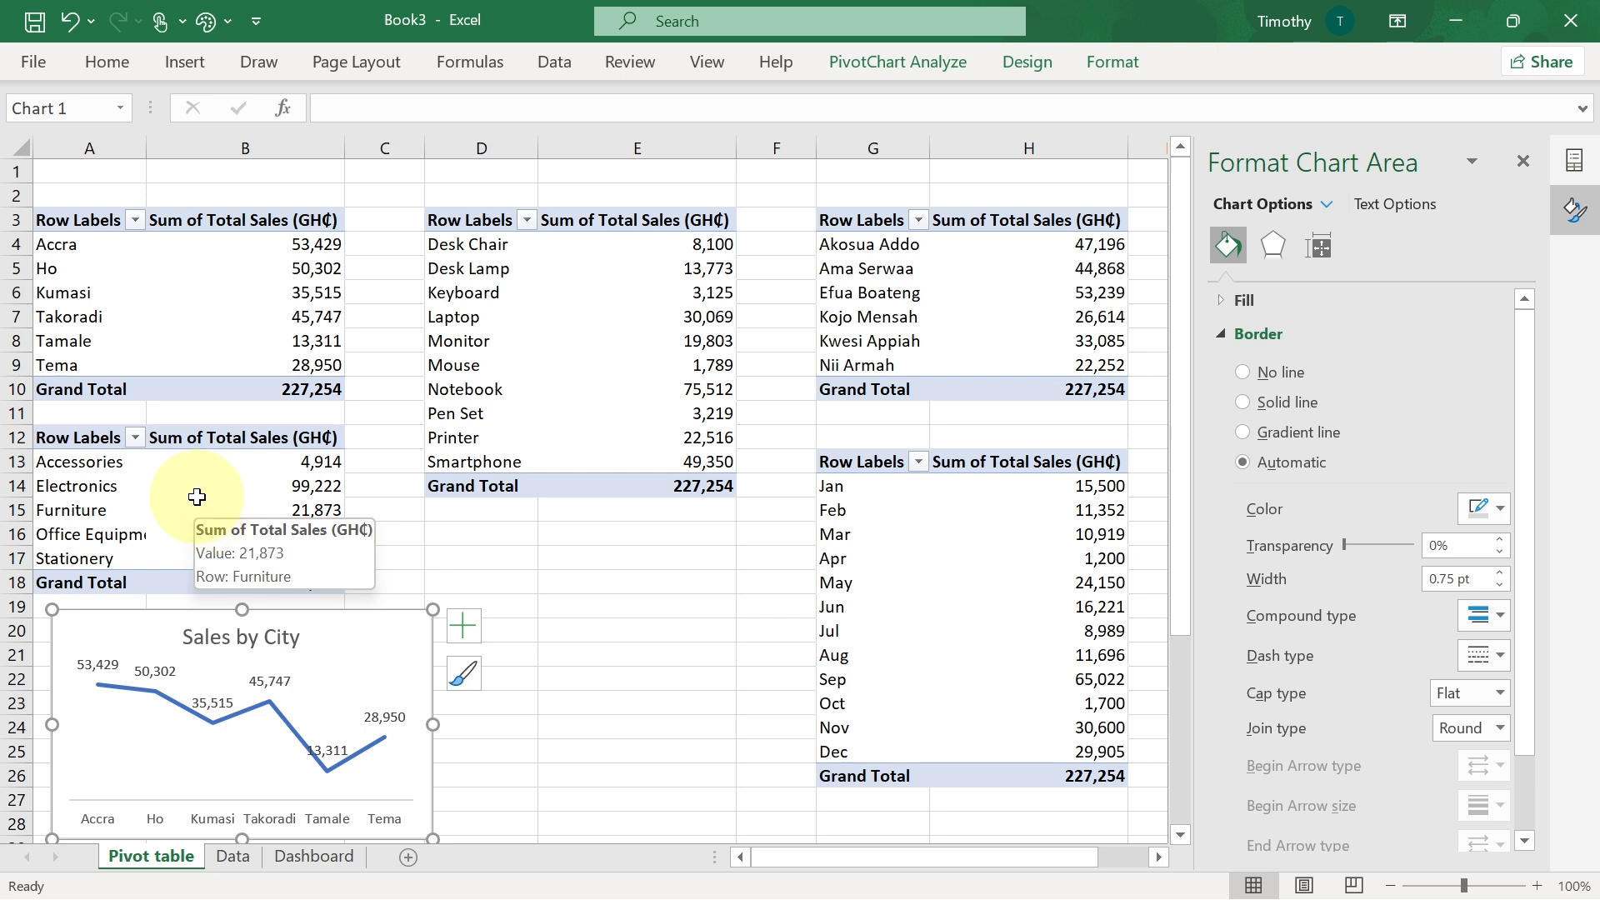
- Insert a basic 2-D pie PivotChart from the category PivotTable
{"action": "left_click", "coordinate": [205, 489]}
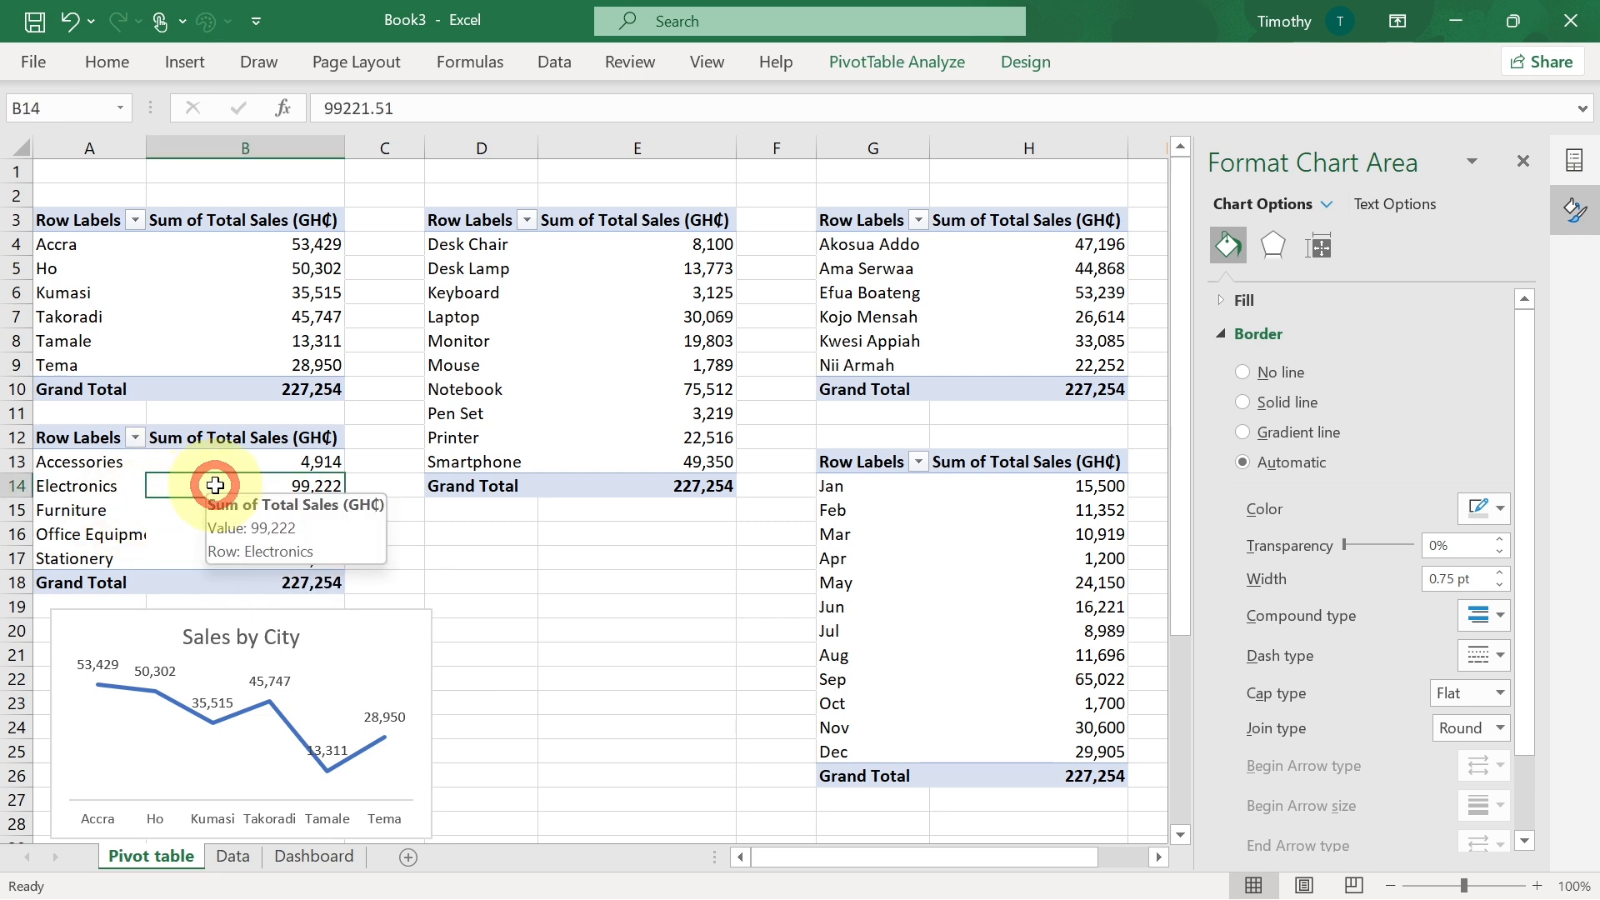
{"action": "left_click", "coordinate": [180, 64]}
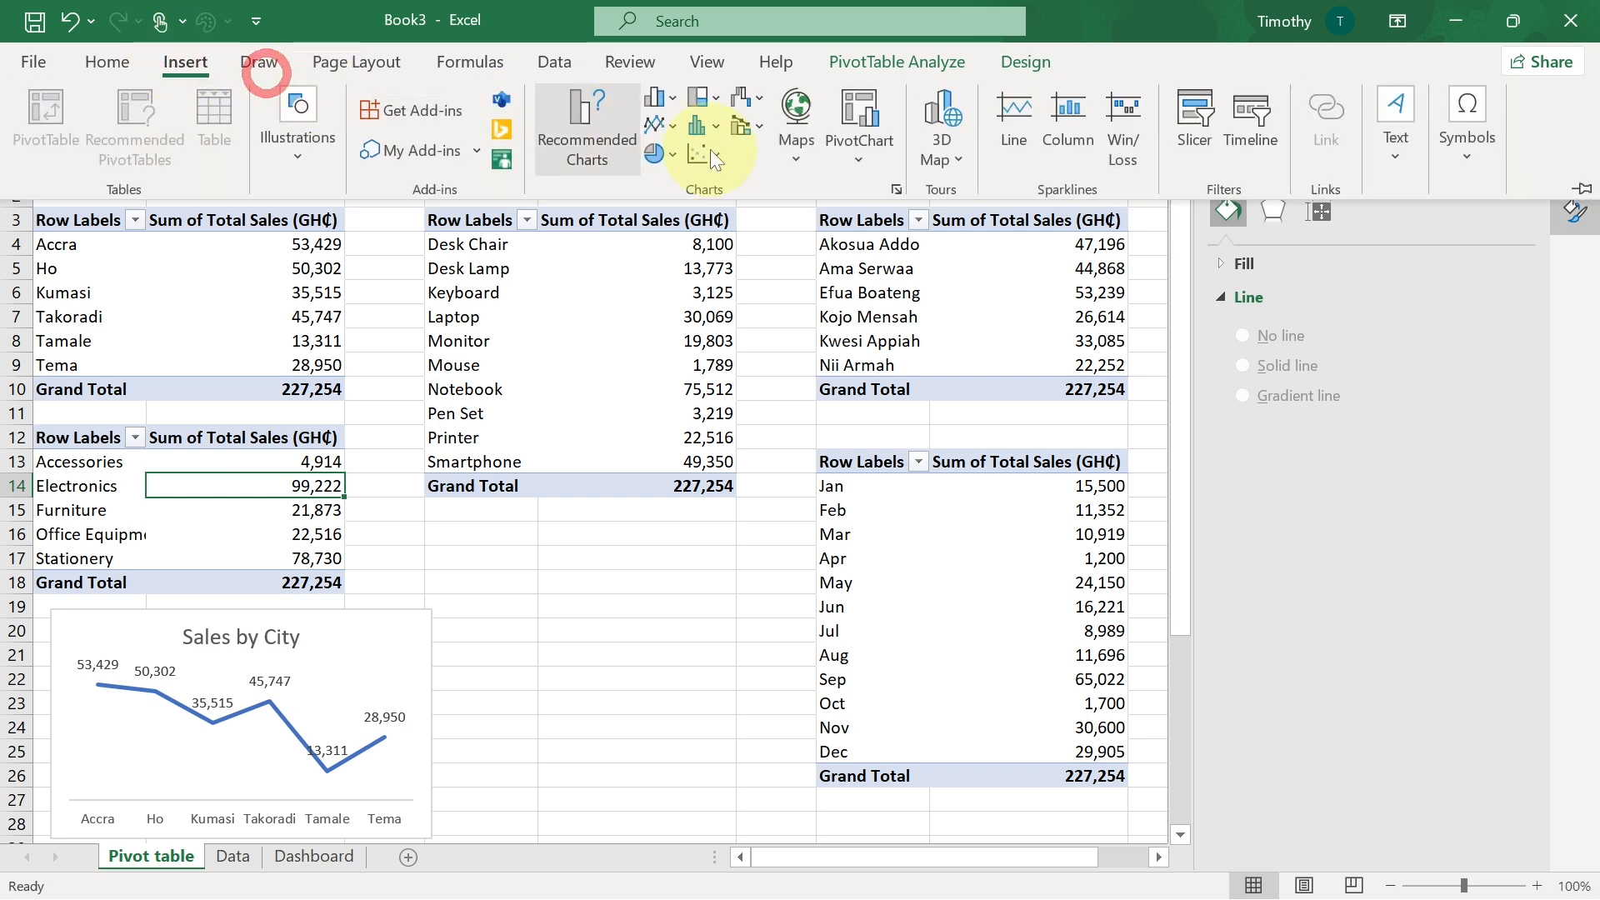
{"action": "left_click", "coordinate": [671, 154]}
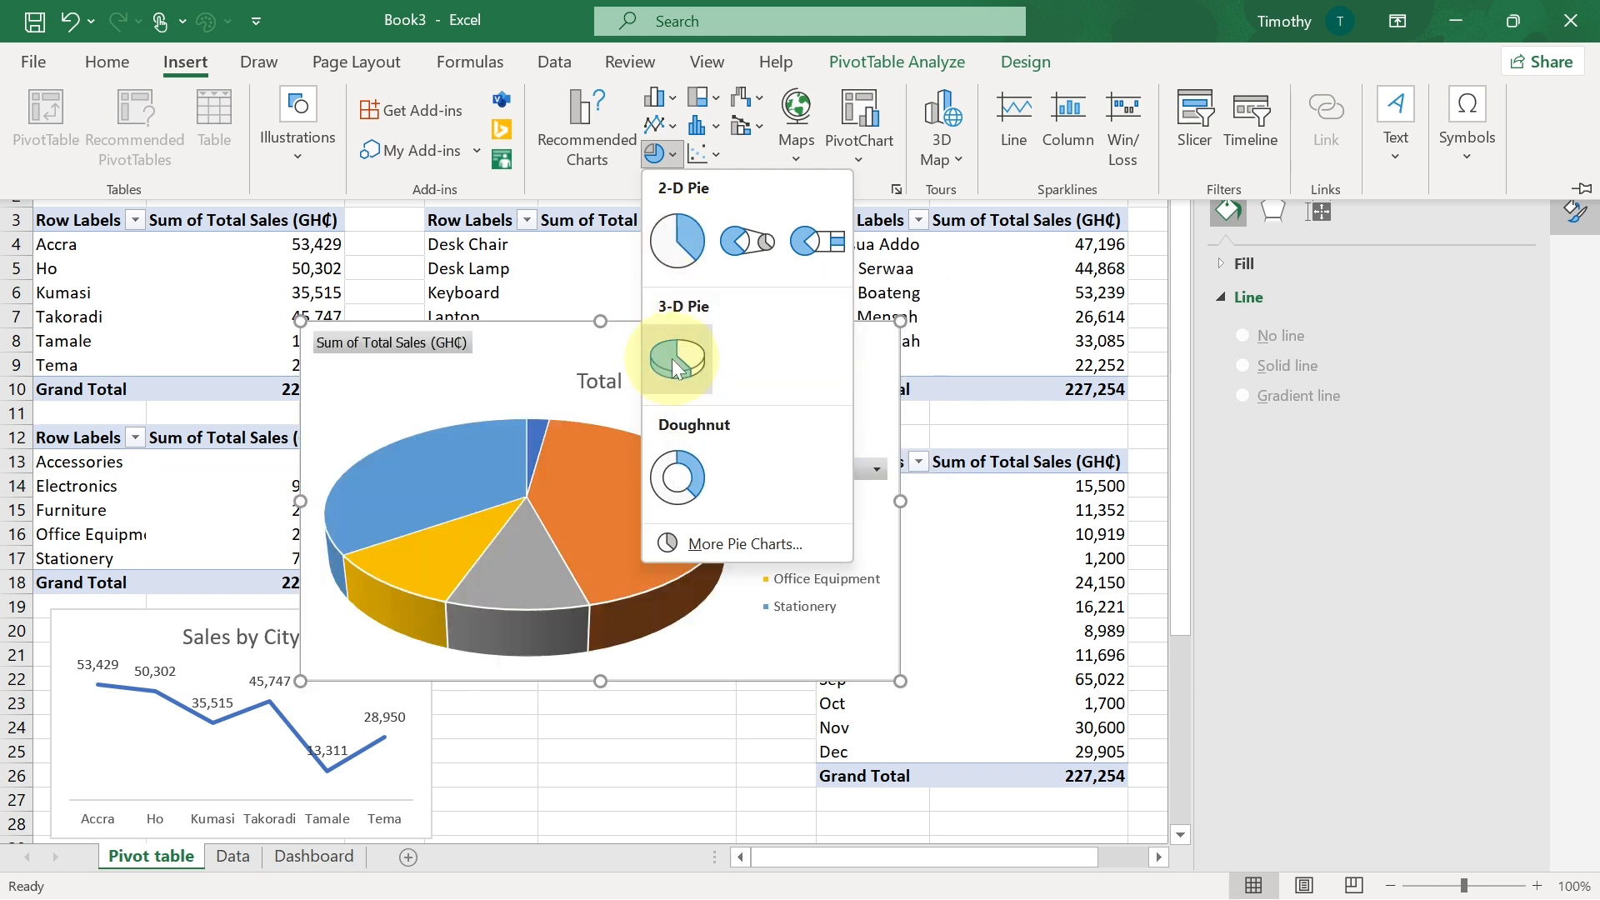
{"action": "left_click", "coordinate": [677, 241]}
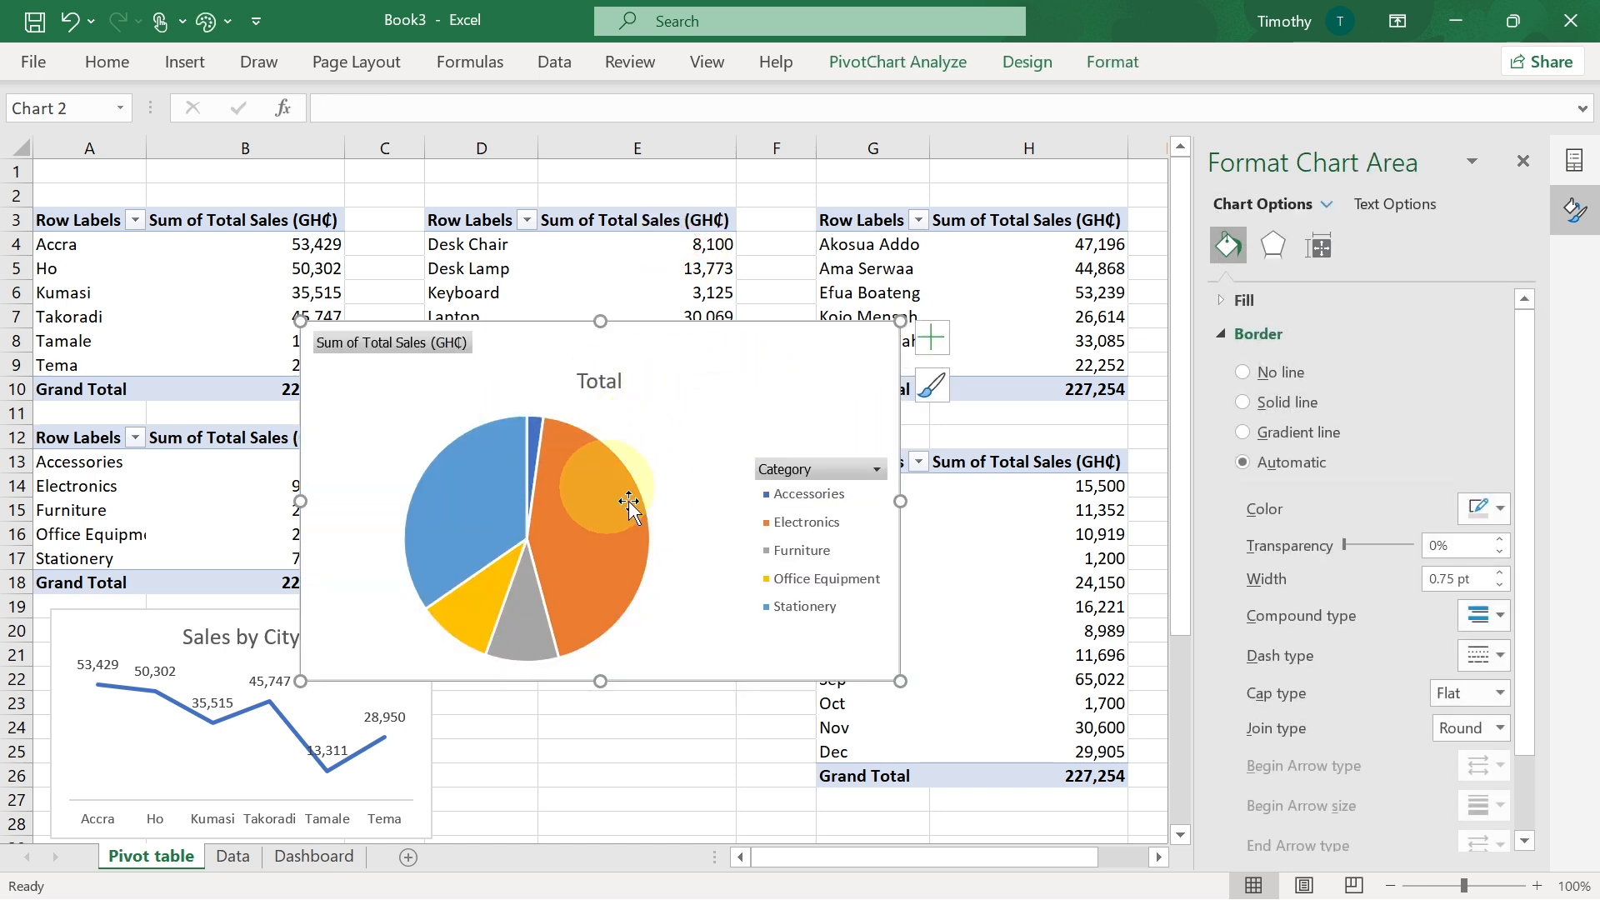
- Hide all field buttons on the category pie chart and delete its legend
{"action": "right_click", "coordinate": [819, 473]}
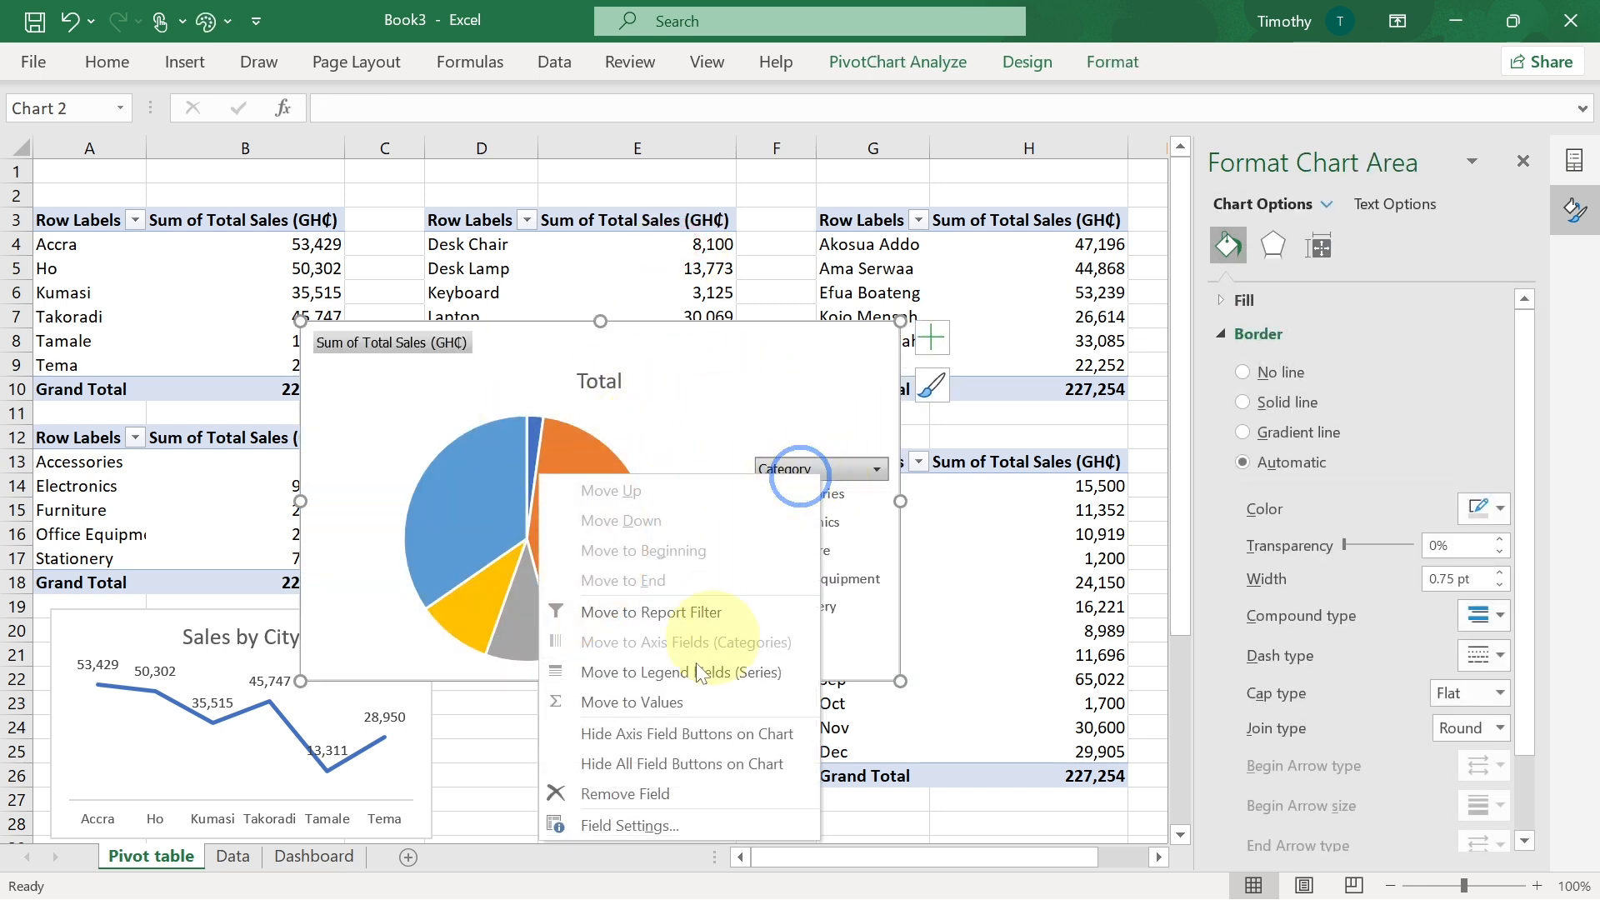
{"action": "left_click", "coordinate": [636, 768]}
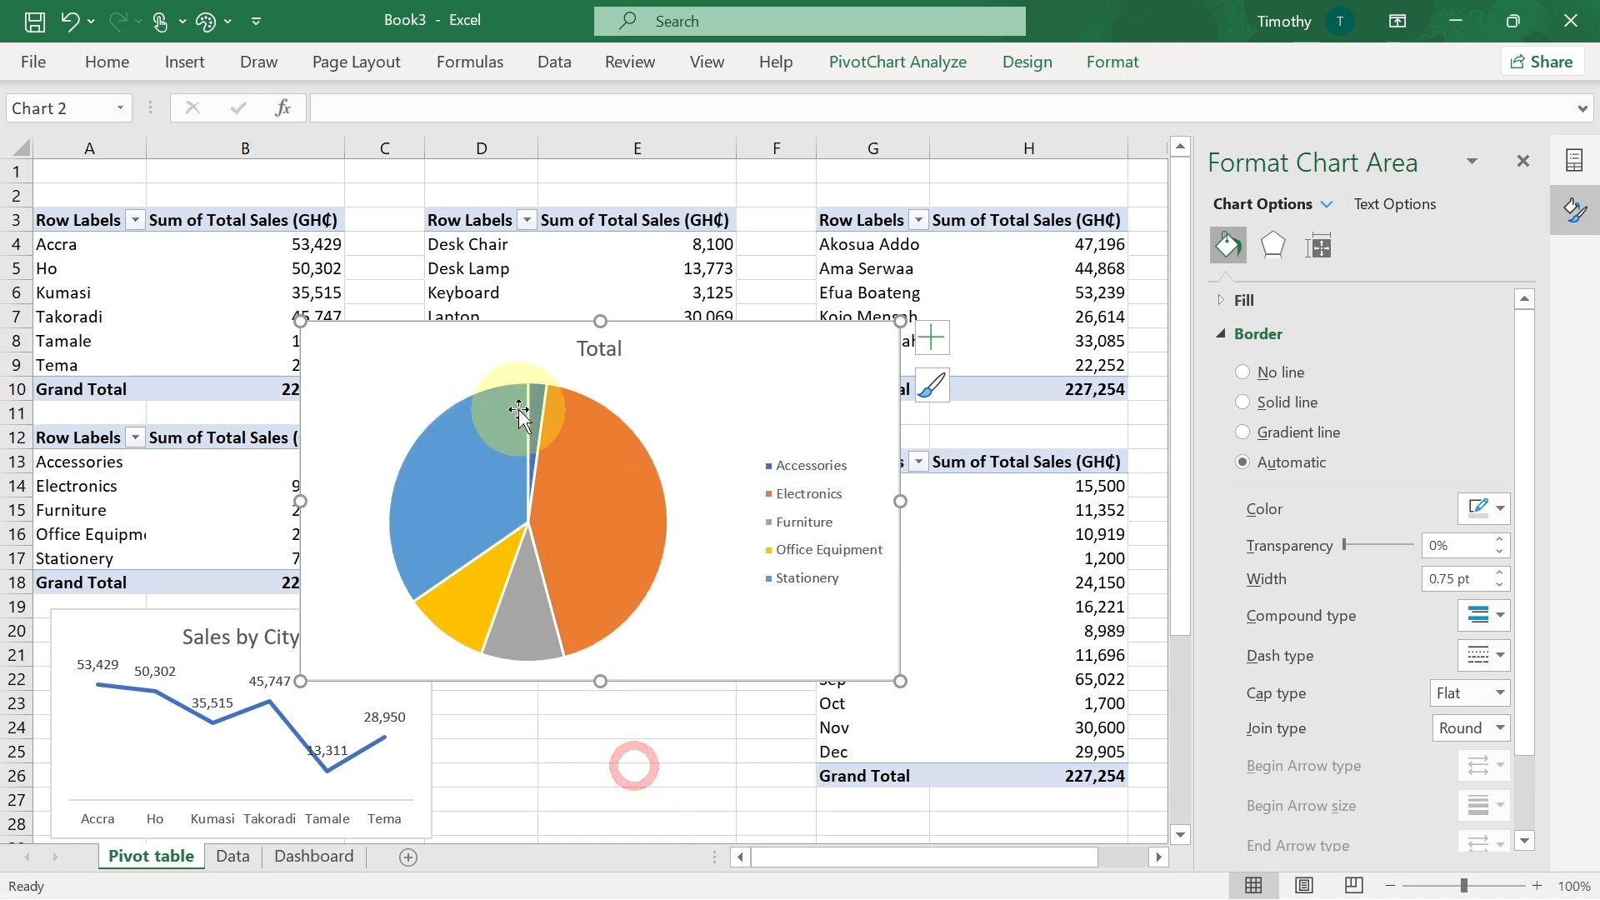
{"action": "left_click", "coordinate": [802, 470]}
{"action": "right_click", "coordinate": [802, 470]}
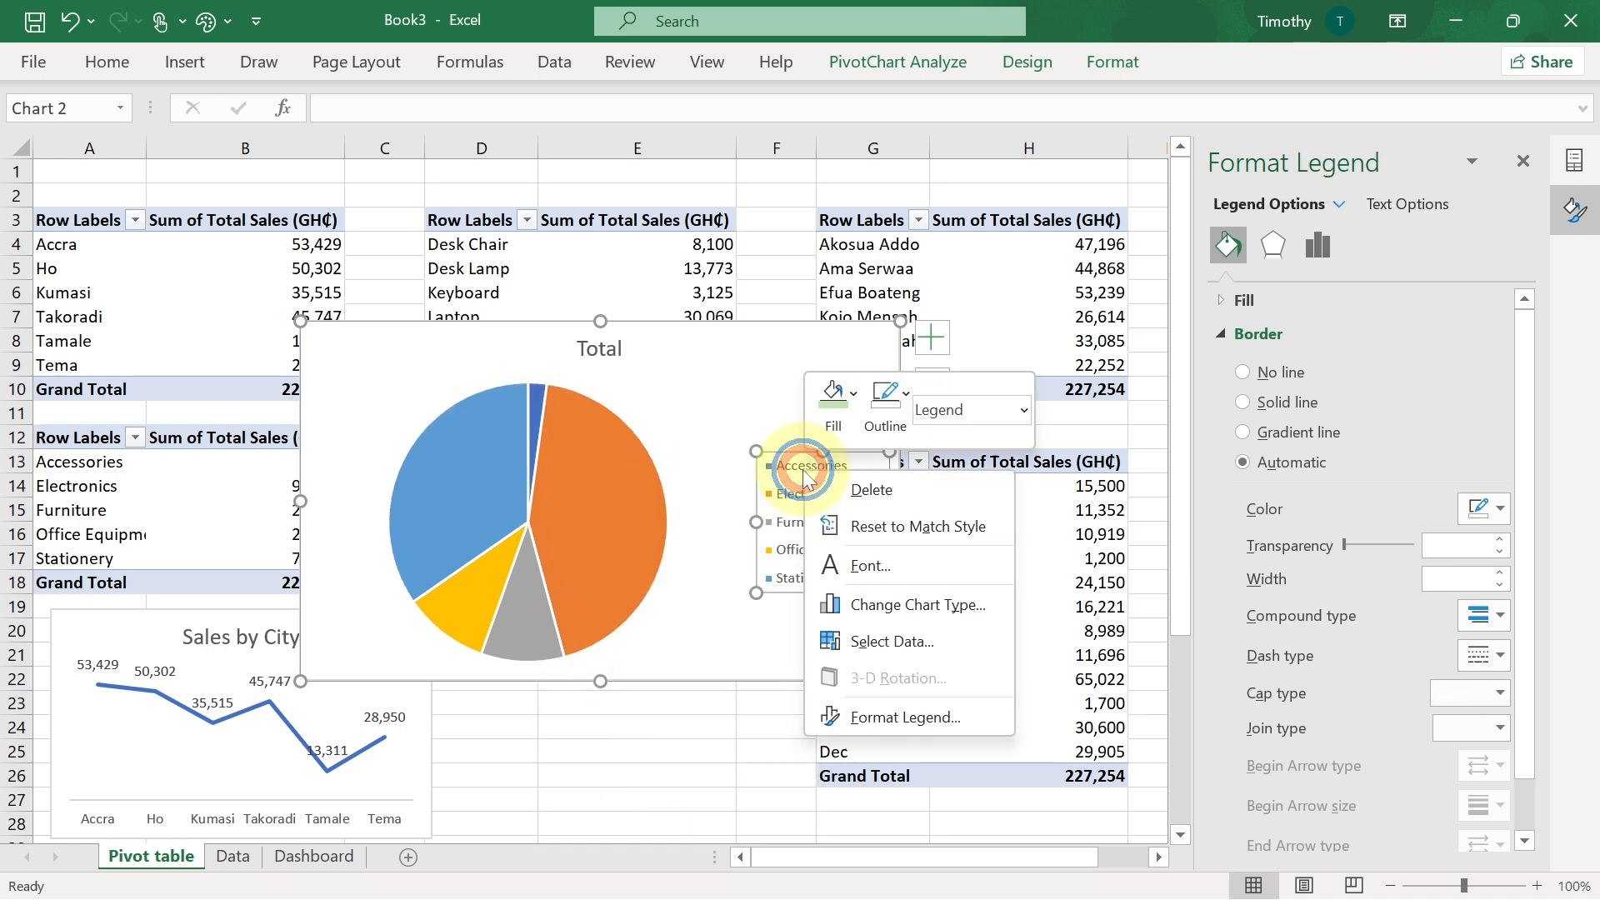
{"action": "left_click", "coordinate": [872, 484]}
{"action": "key", "text": "Delete"}
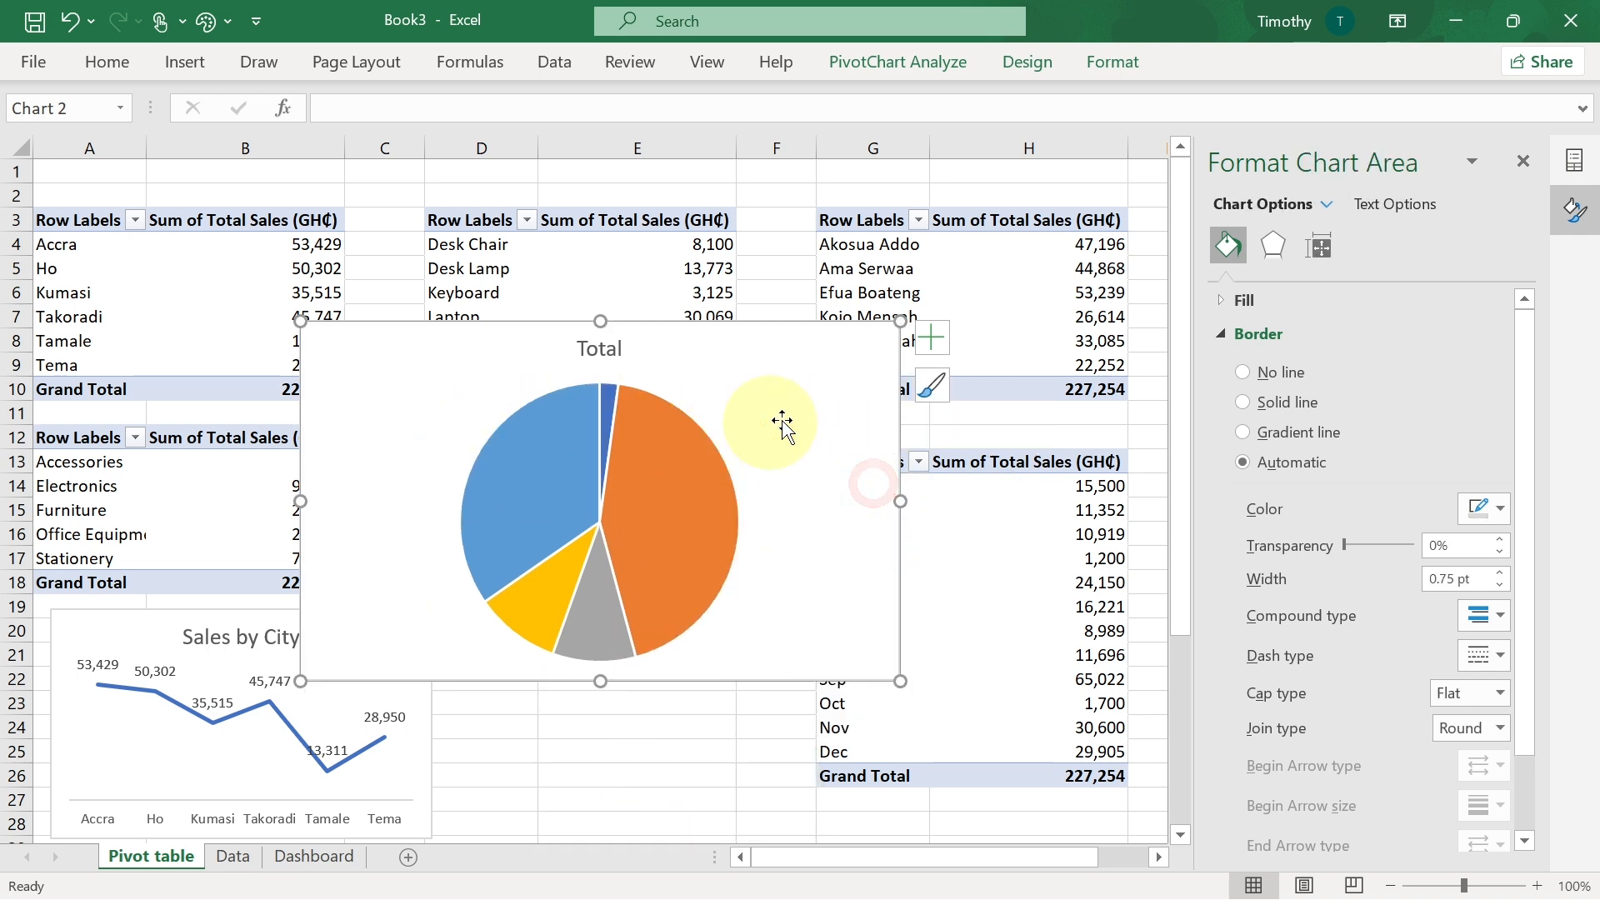
- Change the pie chart's title to "Sales by Category"
{"action": "left_click", "coordinate": [777, 414]}
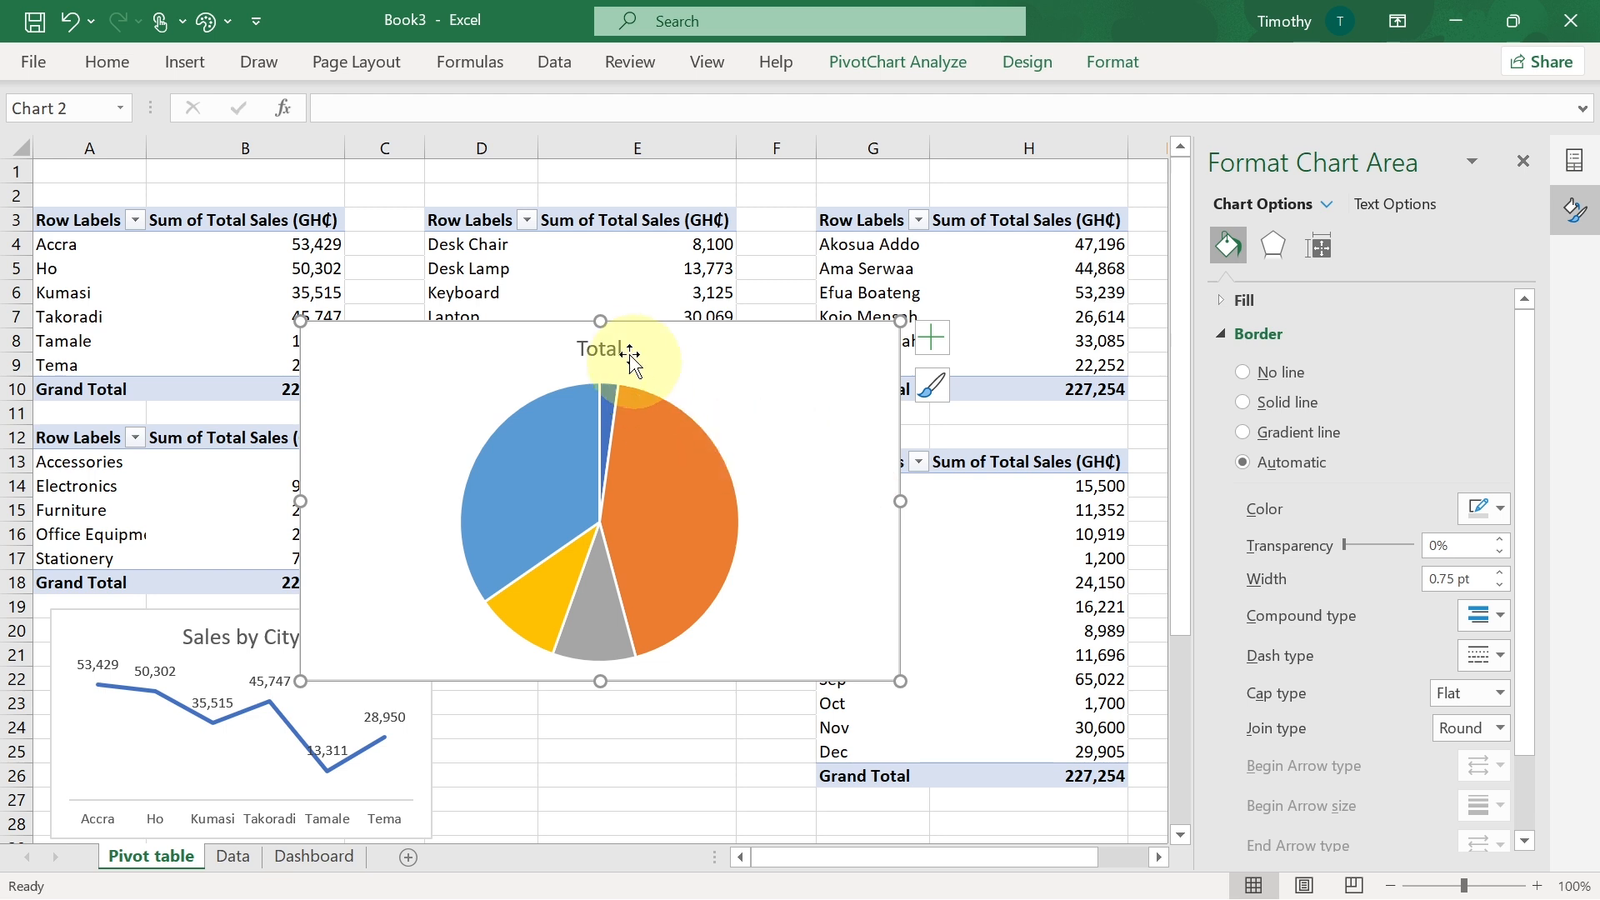
{"action": "left_click", "coordinate": [612, 348]}
{"action": "double_click", "coordinate": [613, 350]}
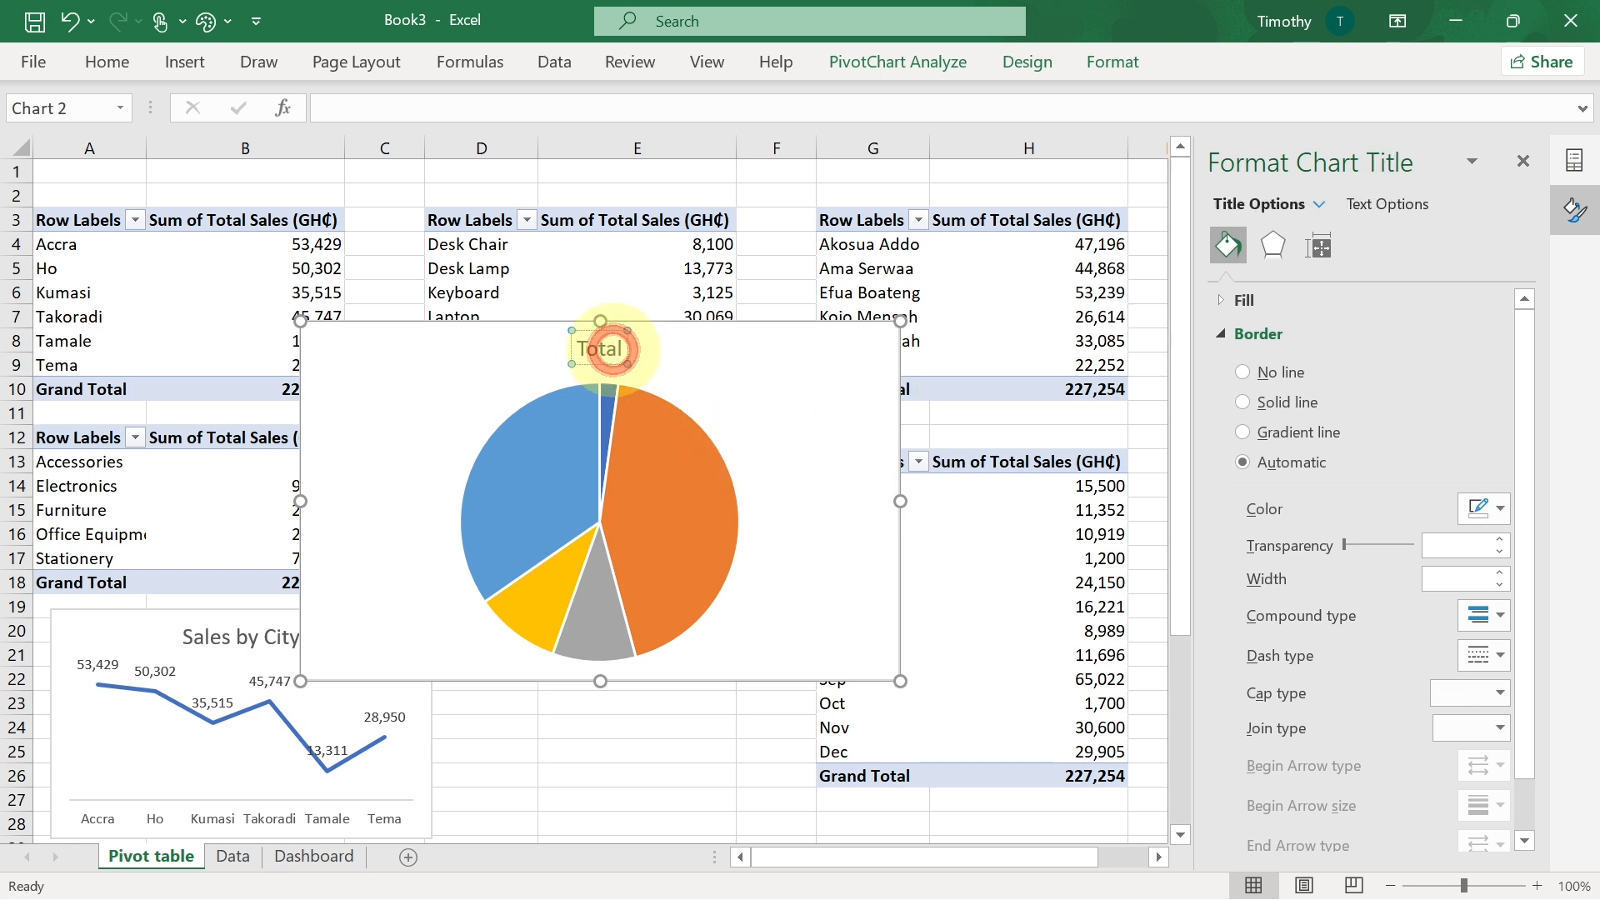
{"action": "type", "text": "Sales"}
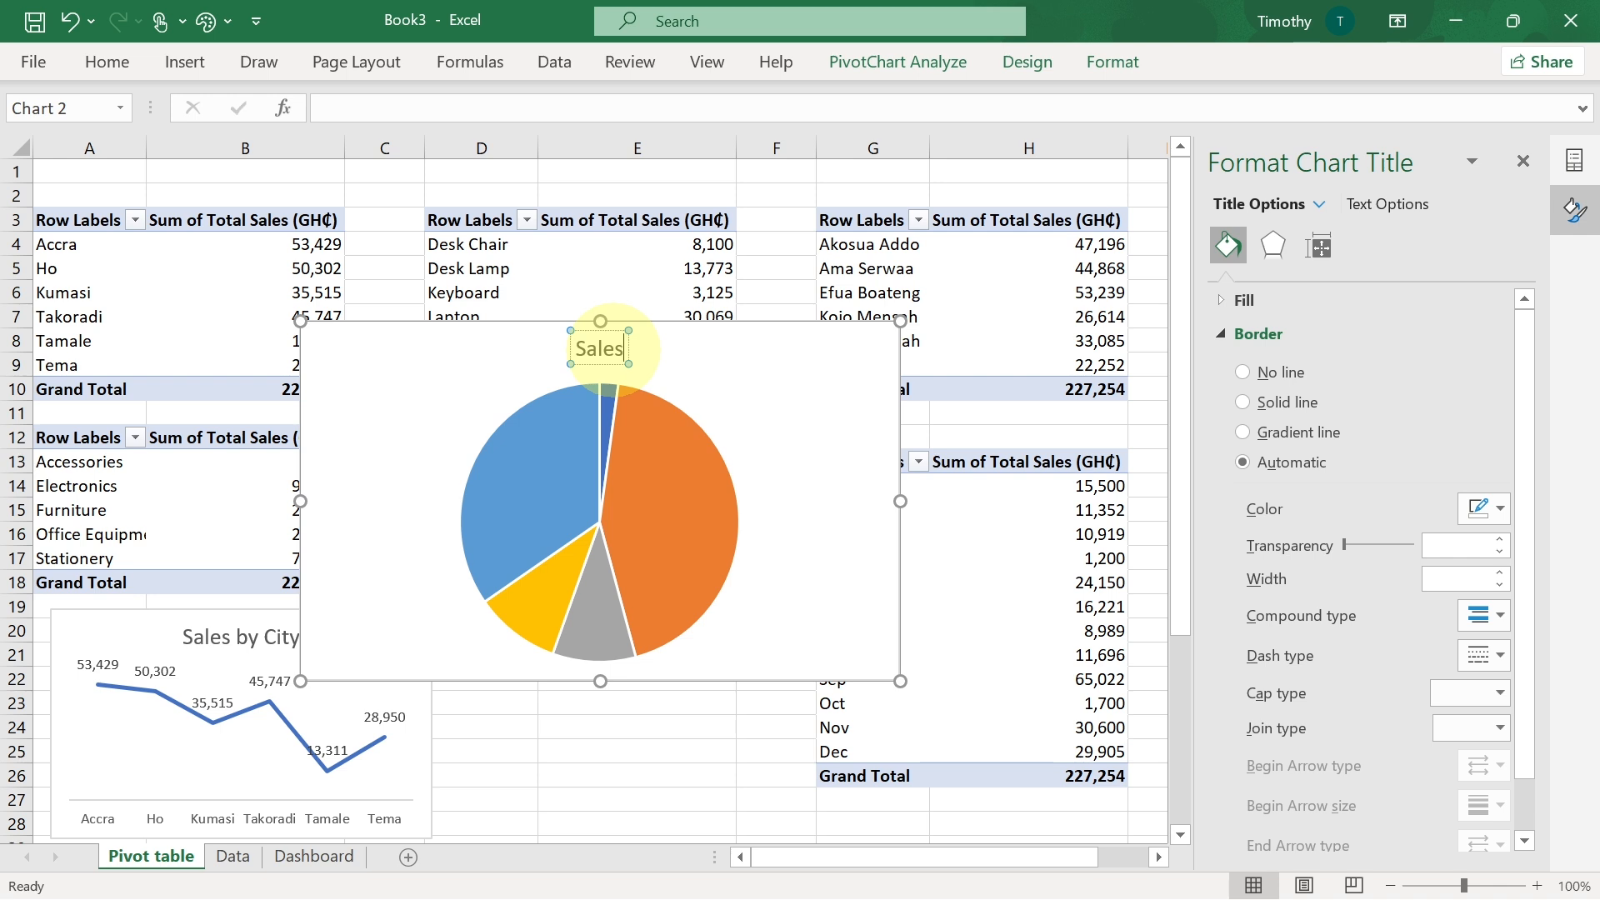
{"action": "type", "text": " by"}
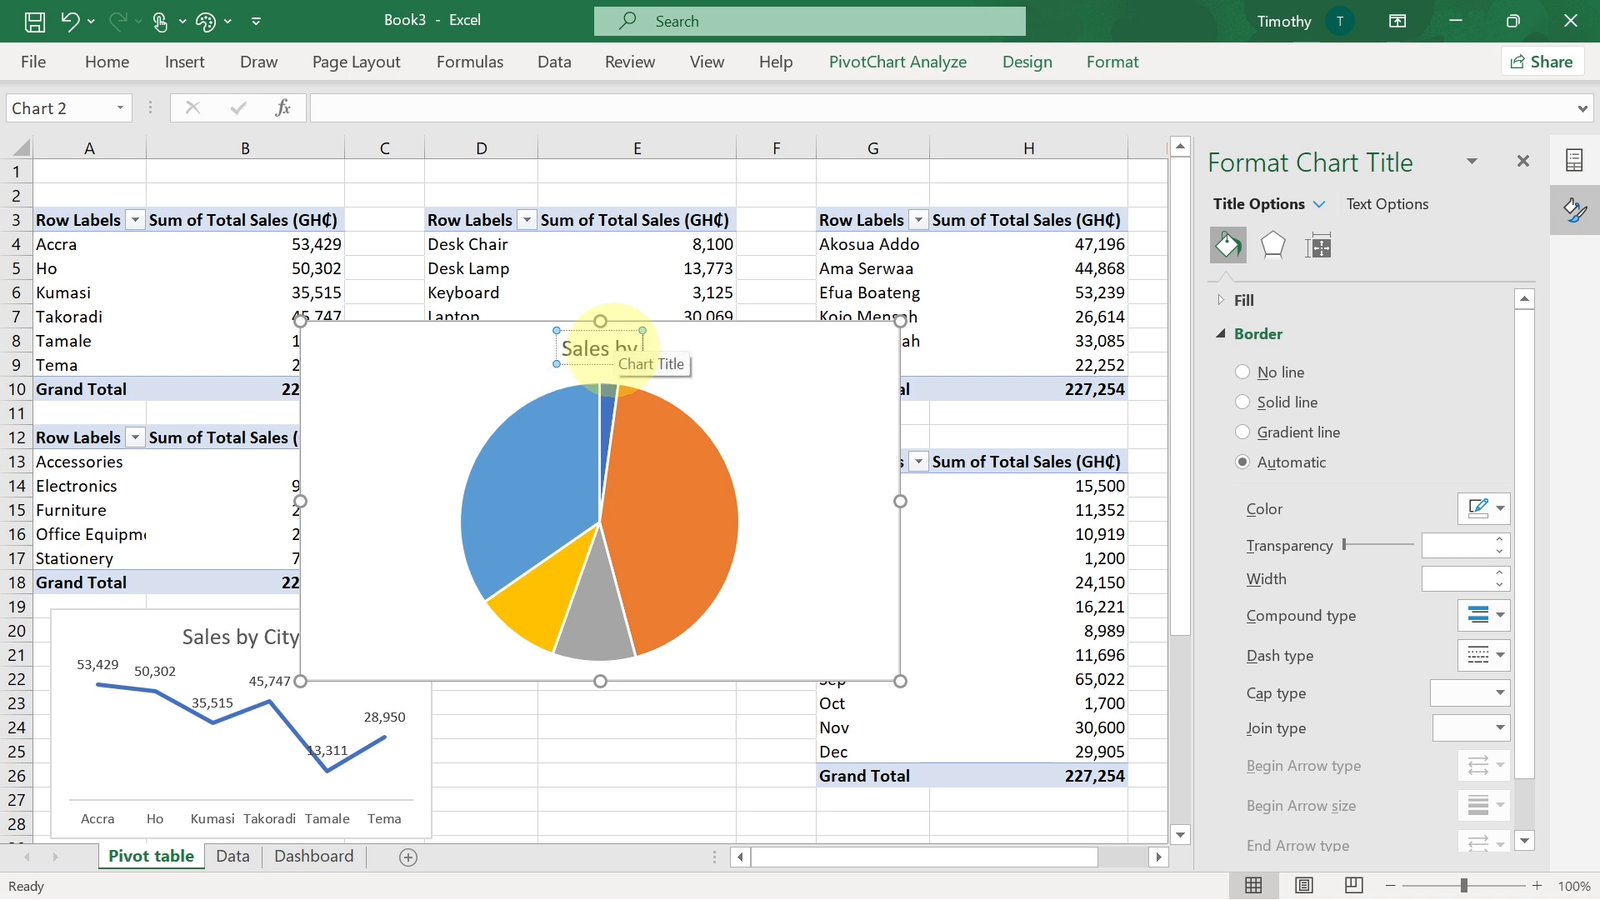
{"action": "type", "text": " Cat"}
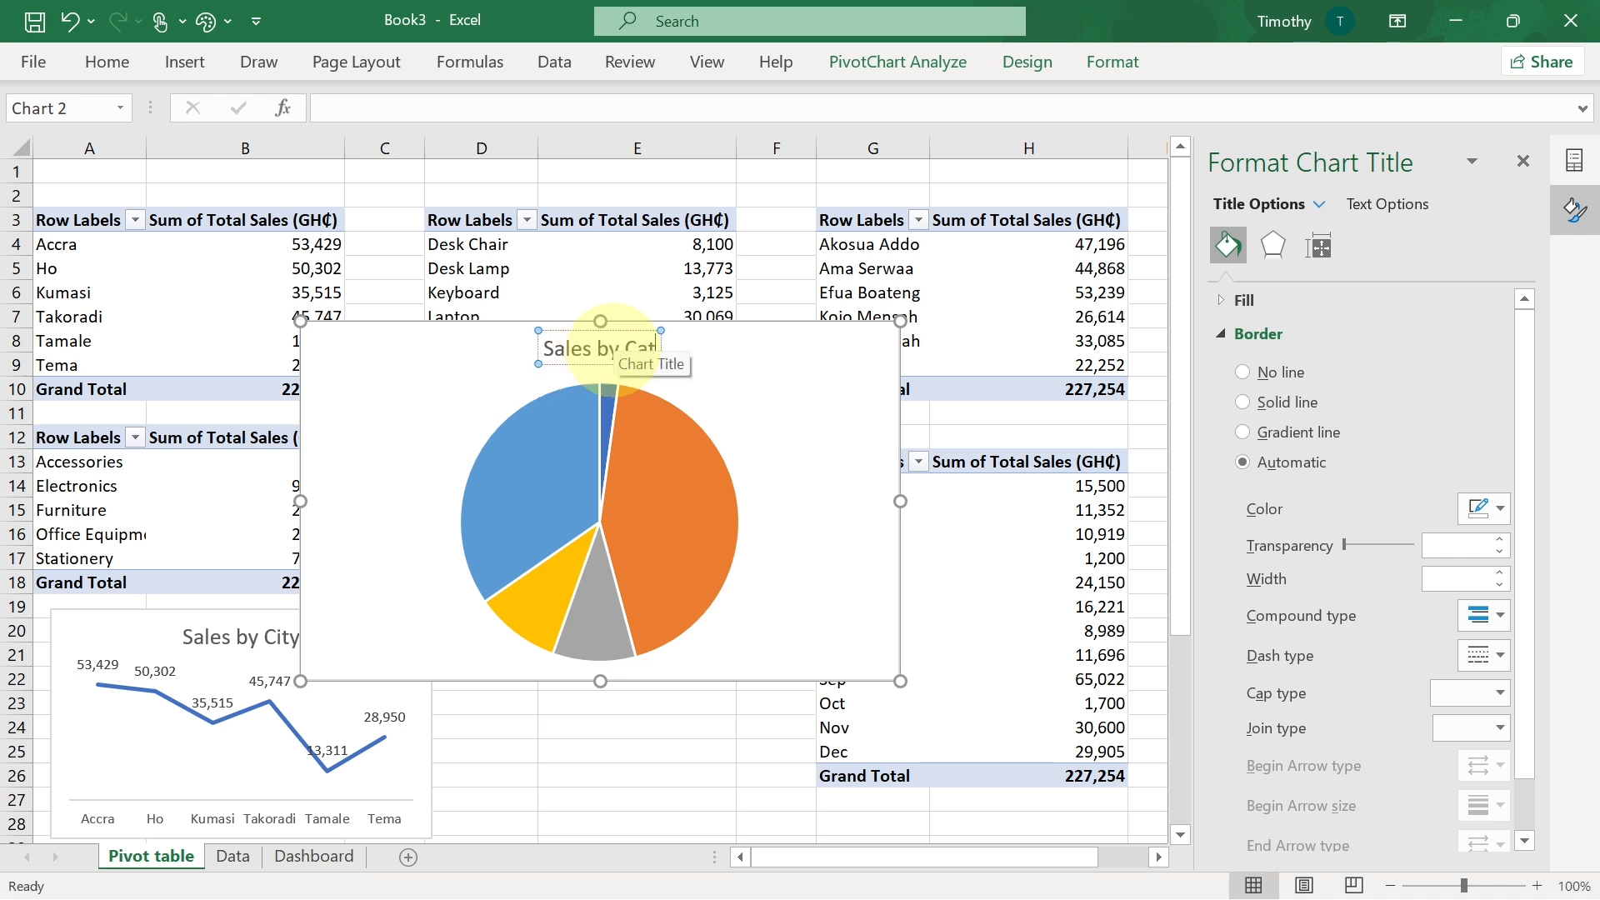
{"action": "type", "text": "egory"}
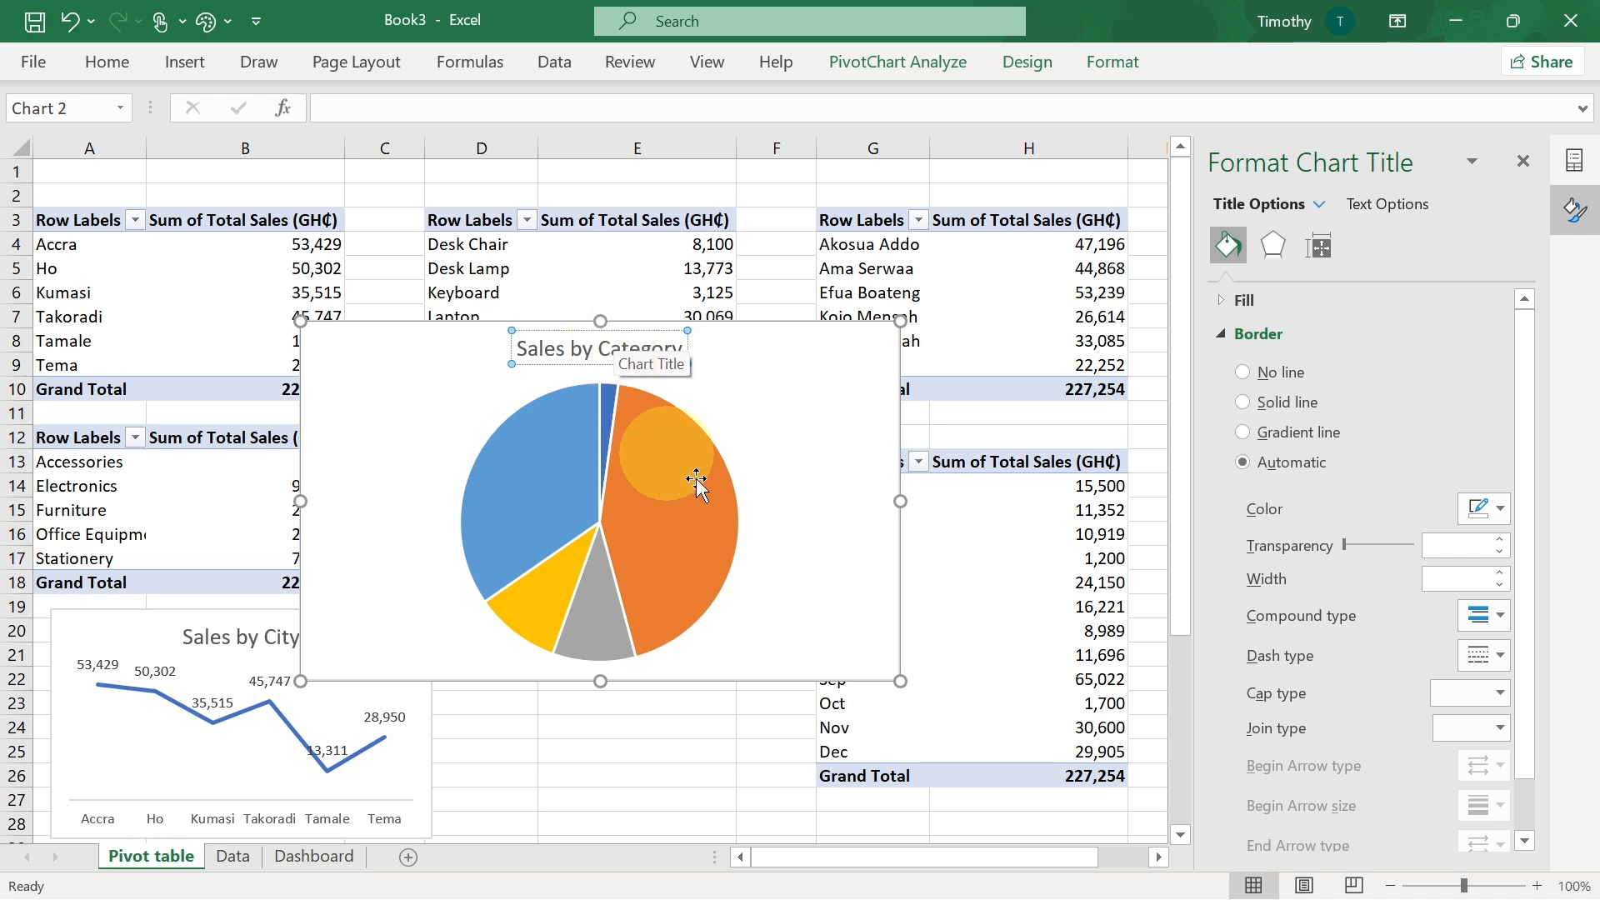
- Add data labels to the Sales by Category pie chart
{"action": "left_click", "coordinate": [826, 451]}
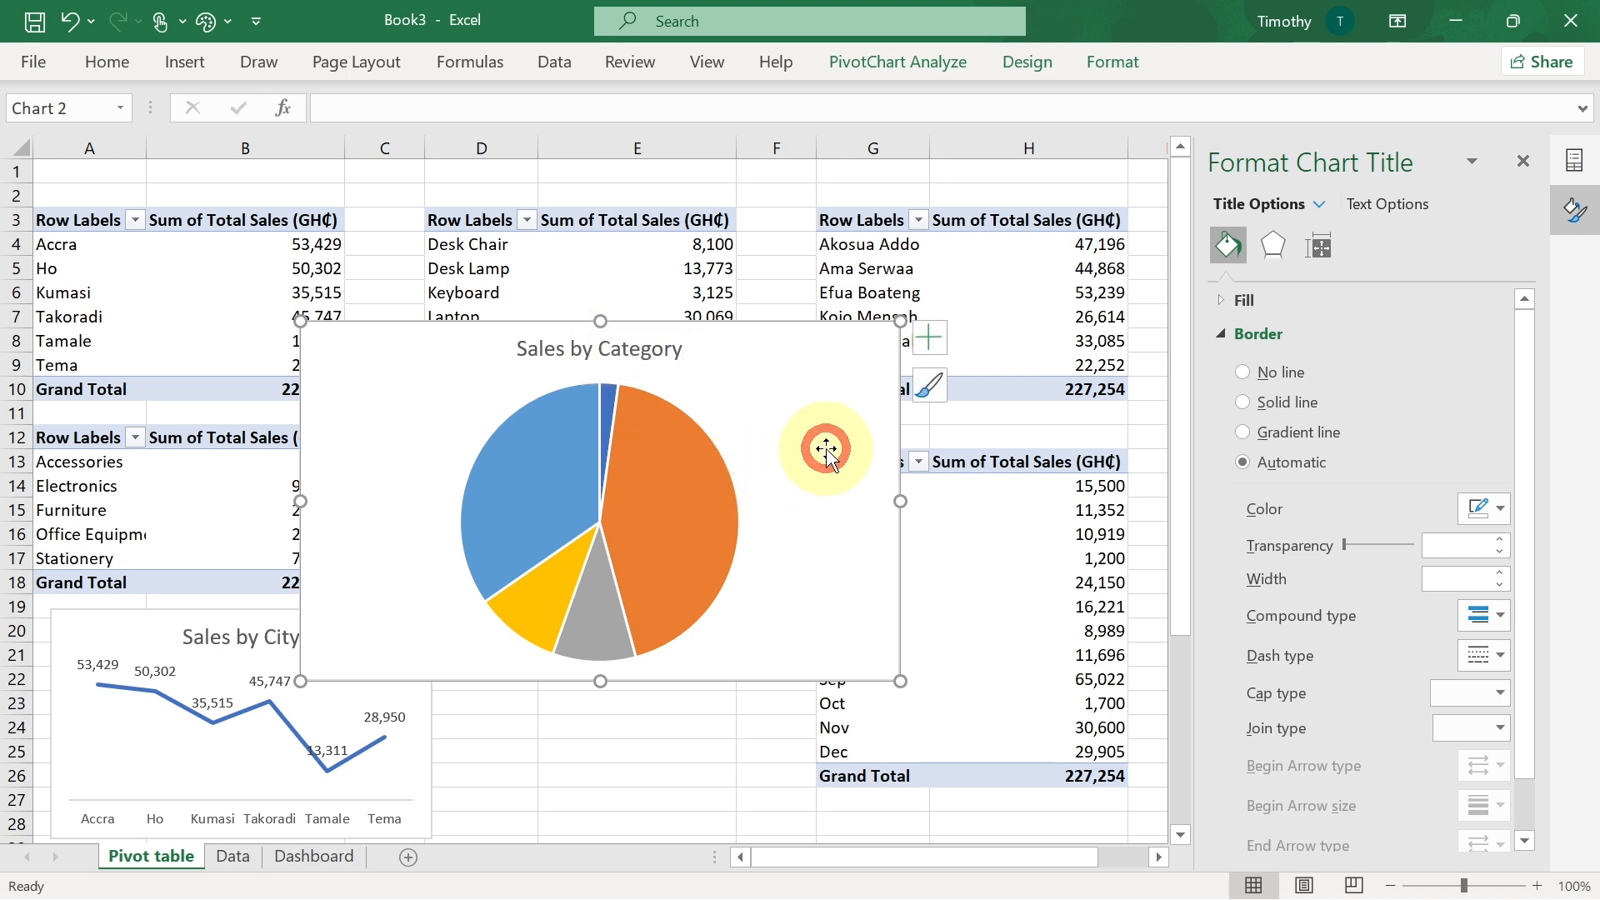
{"action": "left_click", "coordinate": [933, 338]}
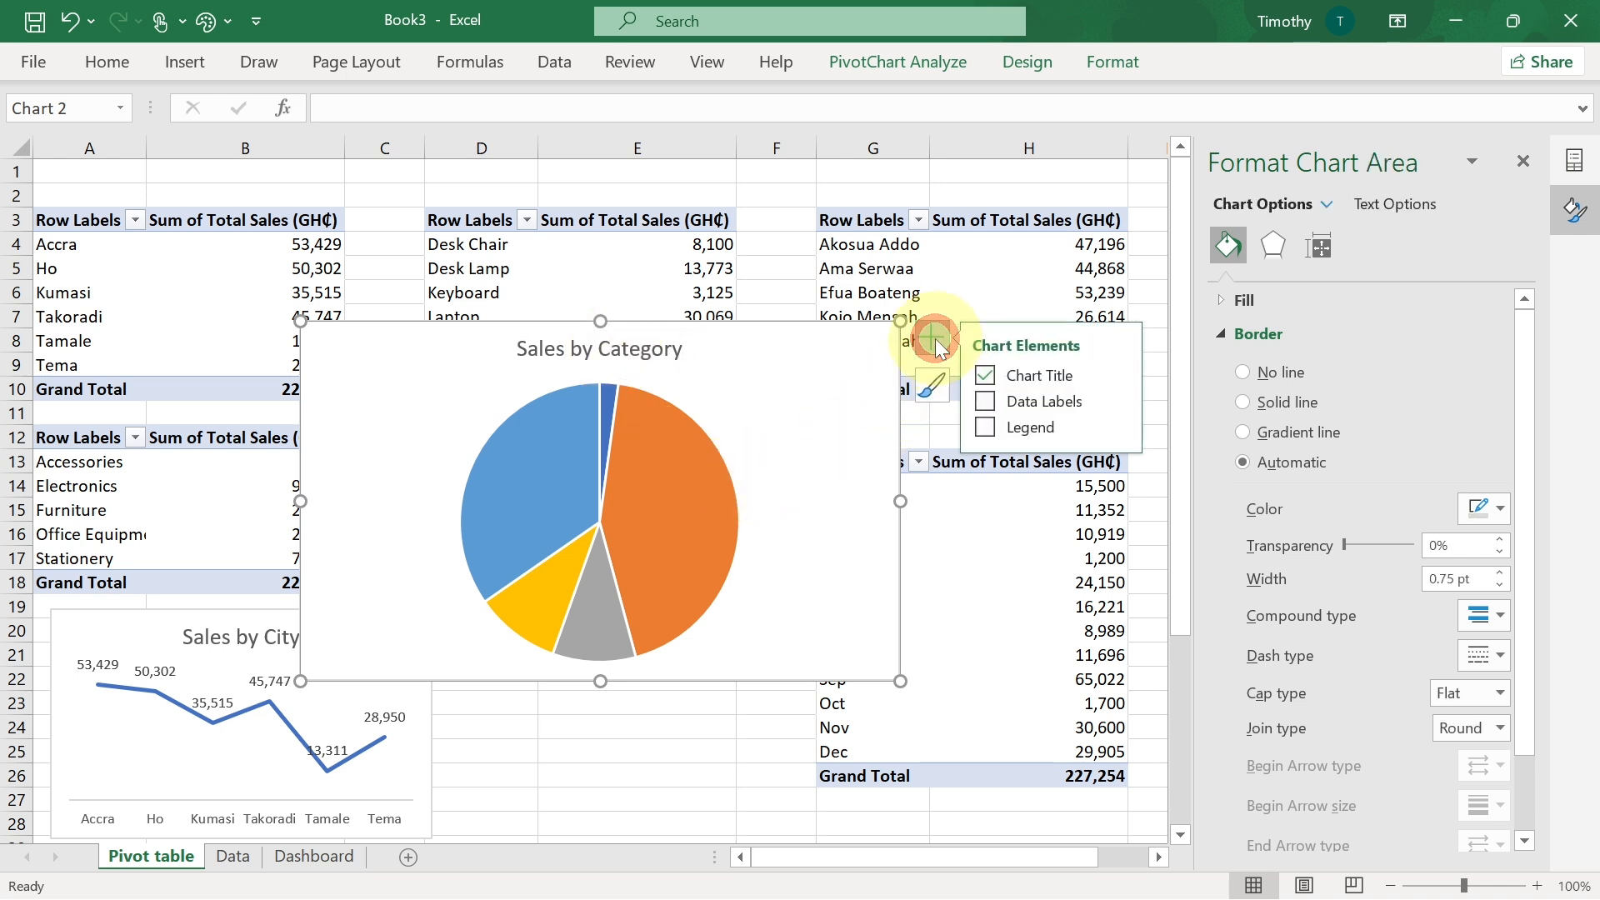
{"action": "left_click", "coordinate": [983, 401]}
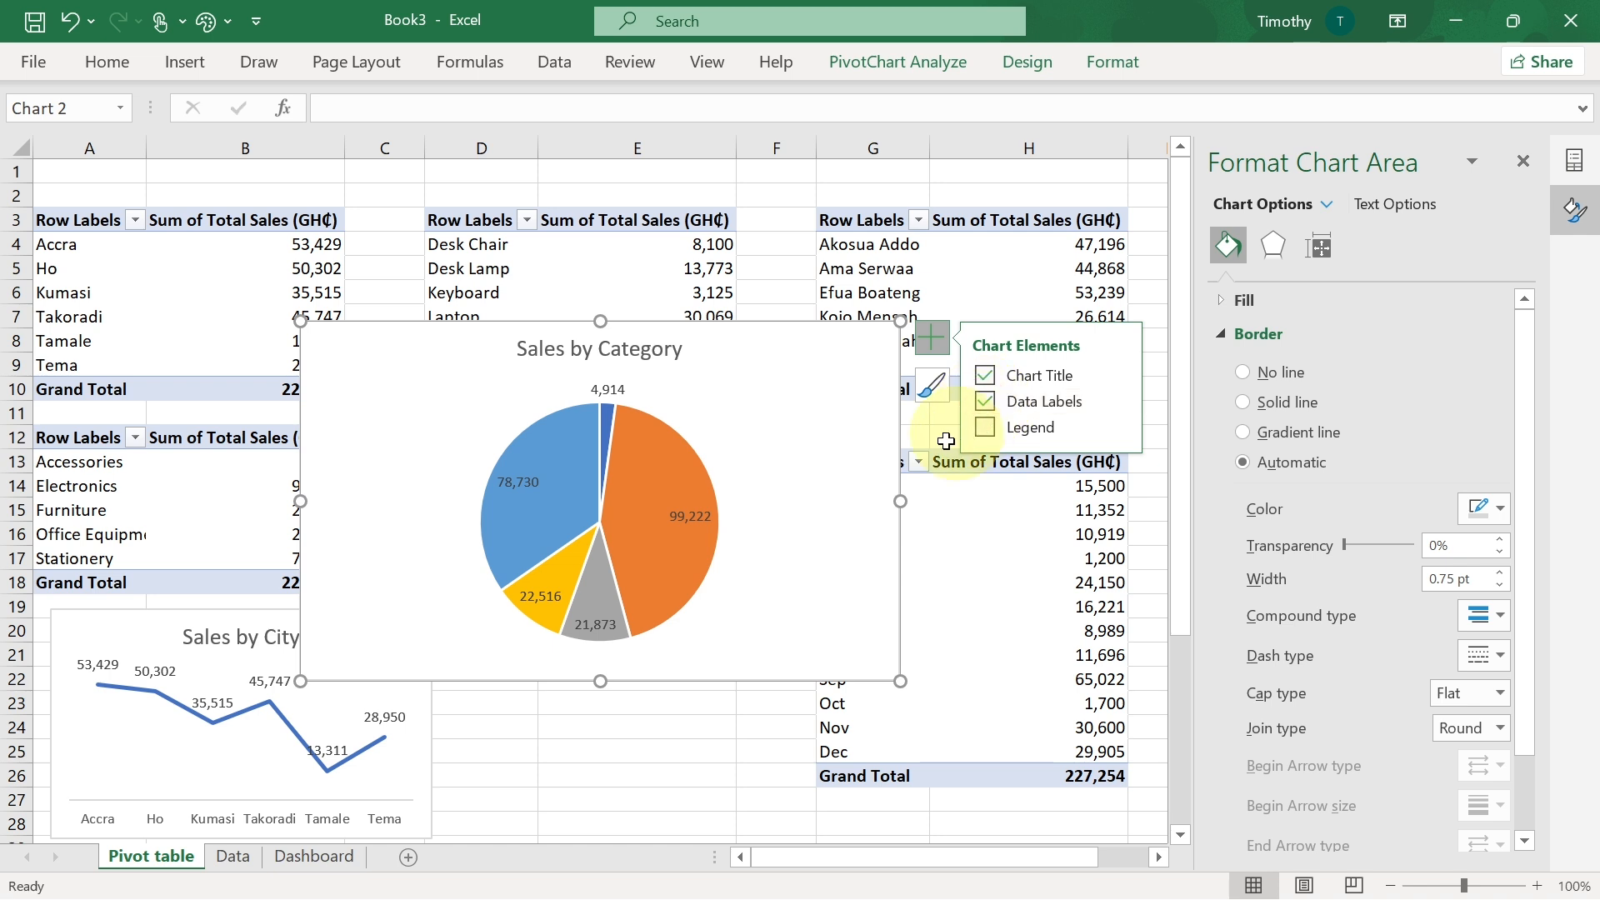
- Format the Sales by Category pie chart's data labels to show the category name along with the value
{"action": "left_click", "coordinate": [818, 442]}
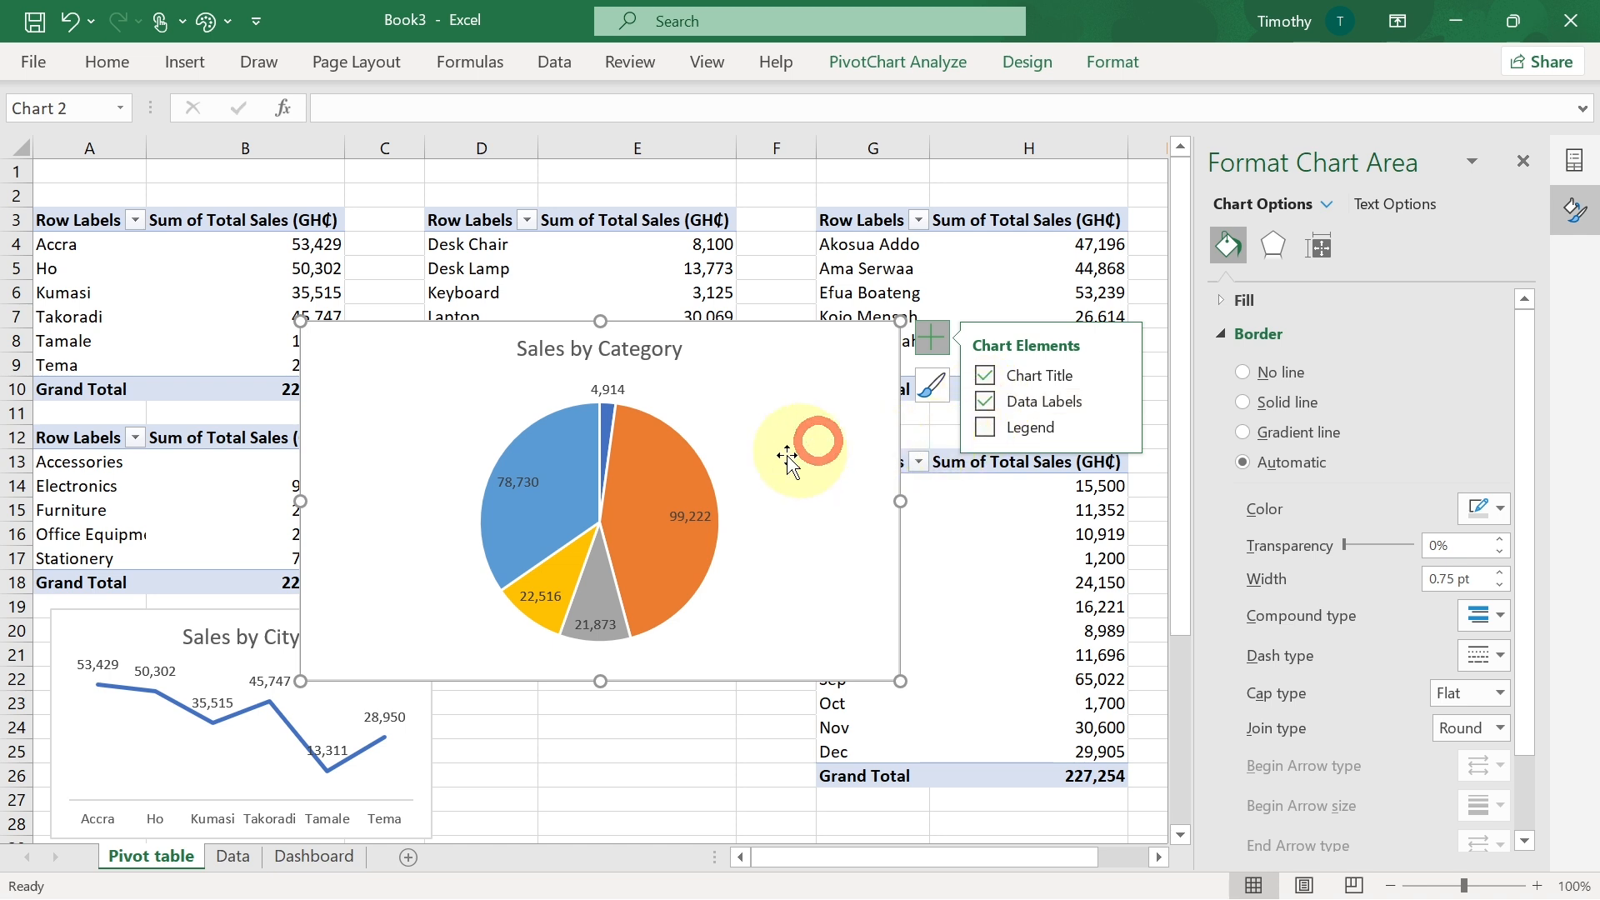
{"action": "right_click", "coordinate": [672, 457]}
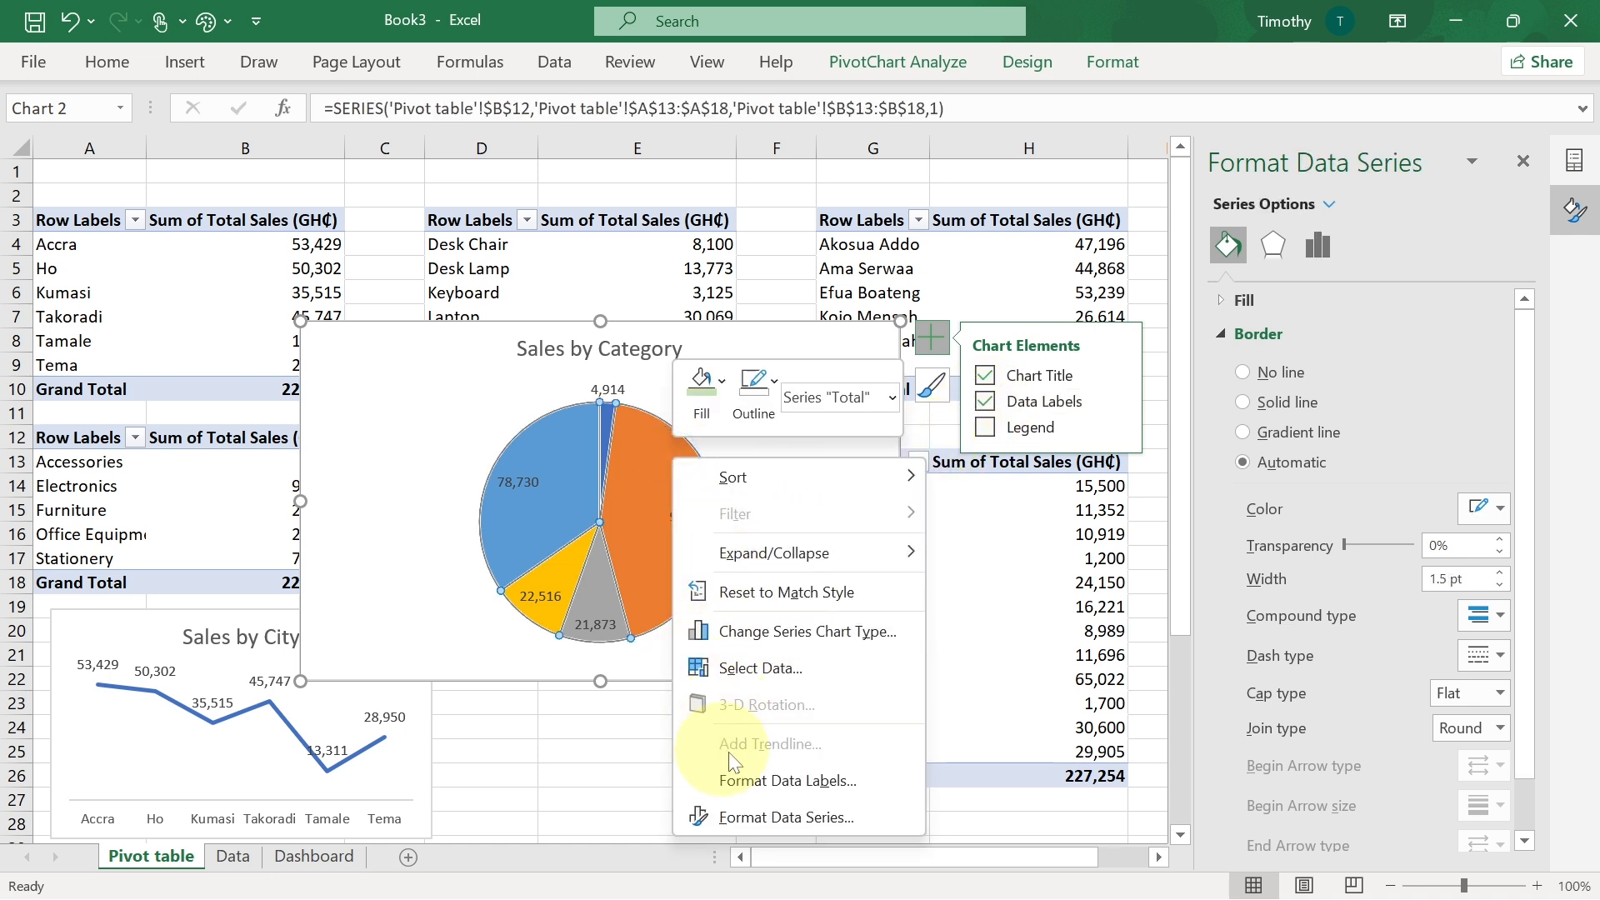
{"action": "left_click", "coordinate": [768, 781]}
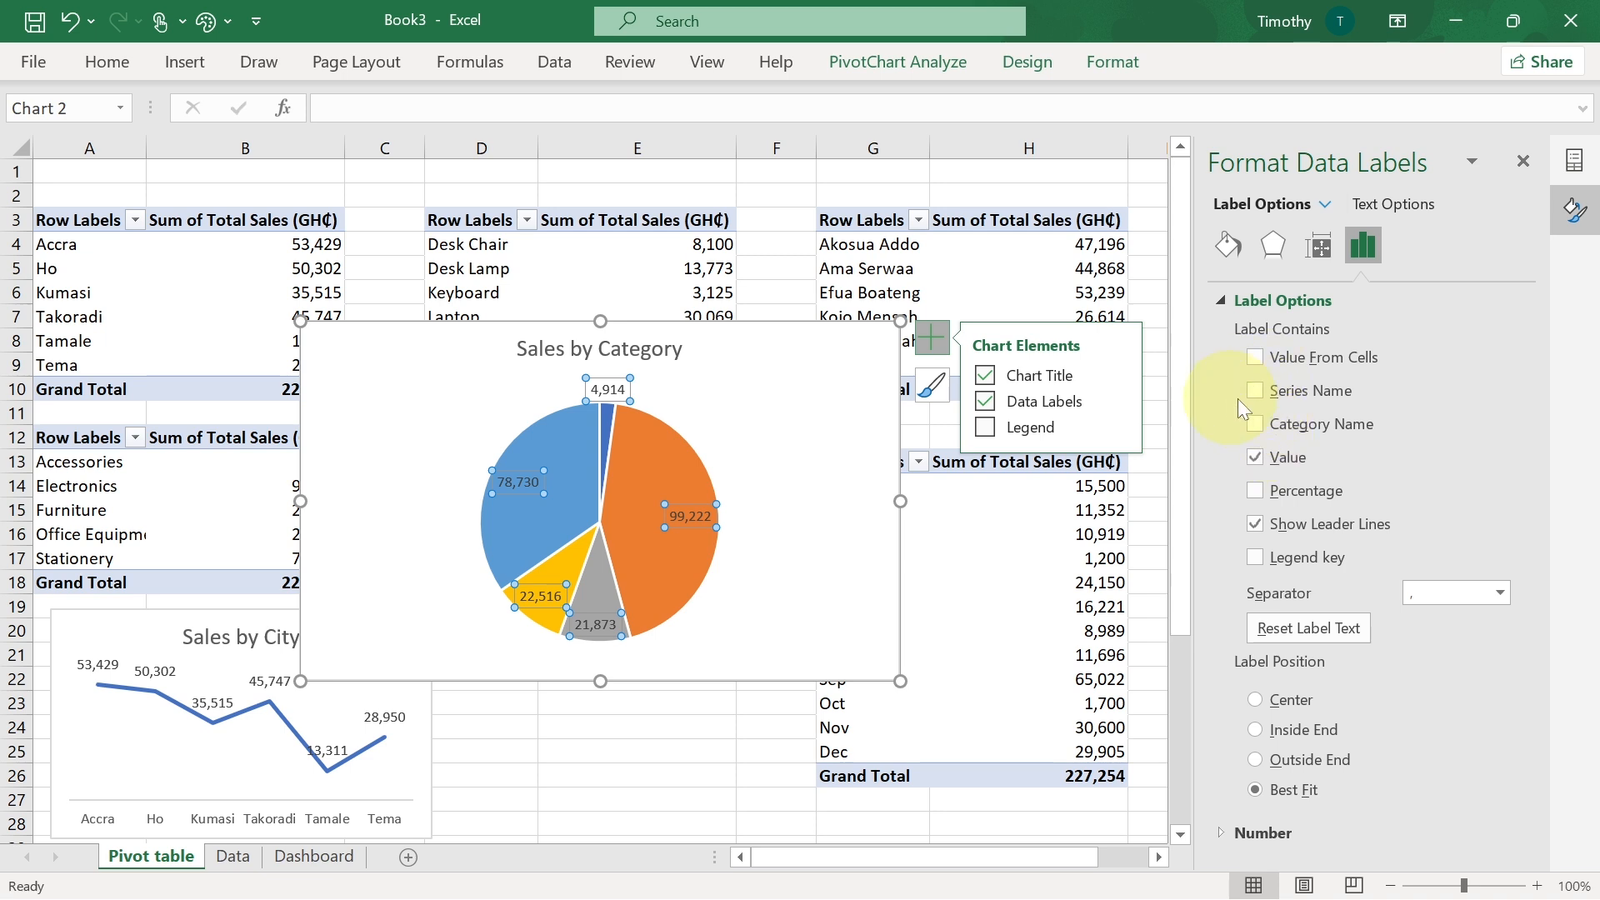
{"action": "left_click", "coordinate": [1255, 424]}
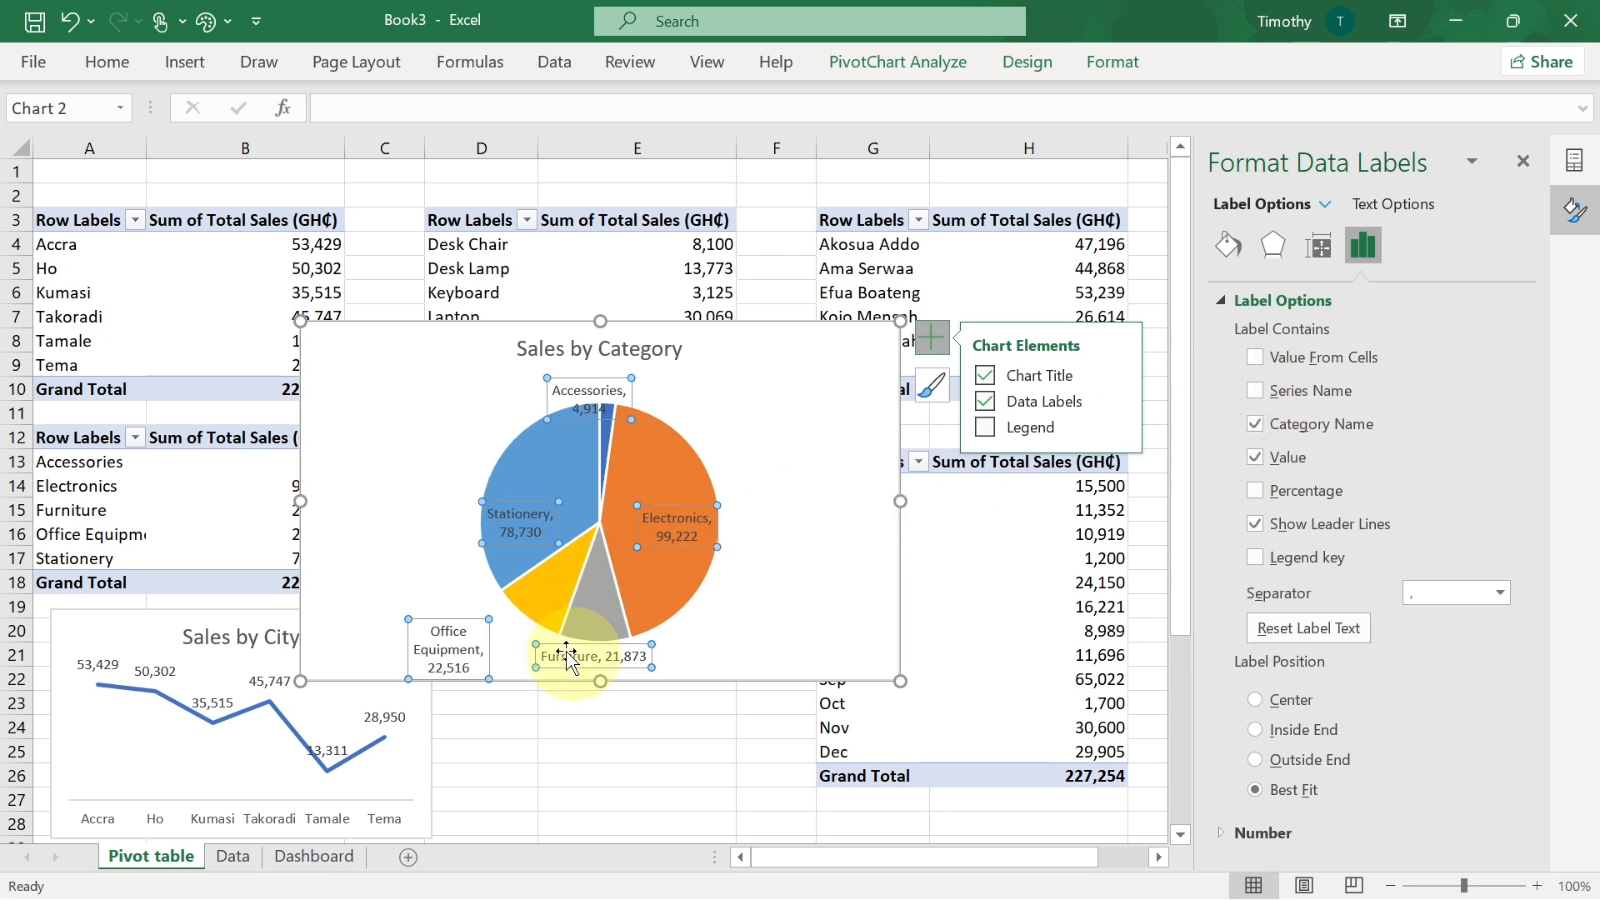
- Reposition the Office Equipment and Accessories data labels closer to their slices on the pie chart
{"action": "left_click_drag", "start_coordinate": [447, 637], "coordinate": [526, 618]}
{"action": "left_click", "coordinate": [575, 393]}
{"action": "left_click_drag", "start_coordinate": [576, 392], "coordinate": [624, 385]}
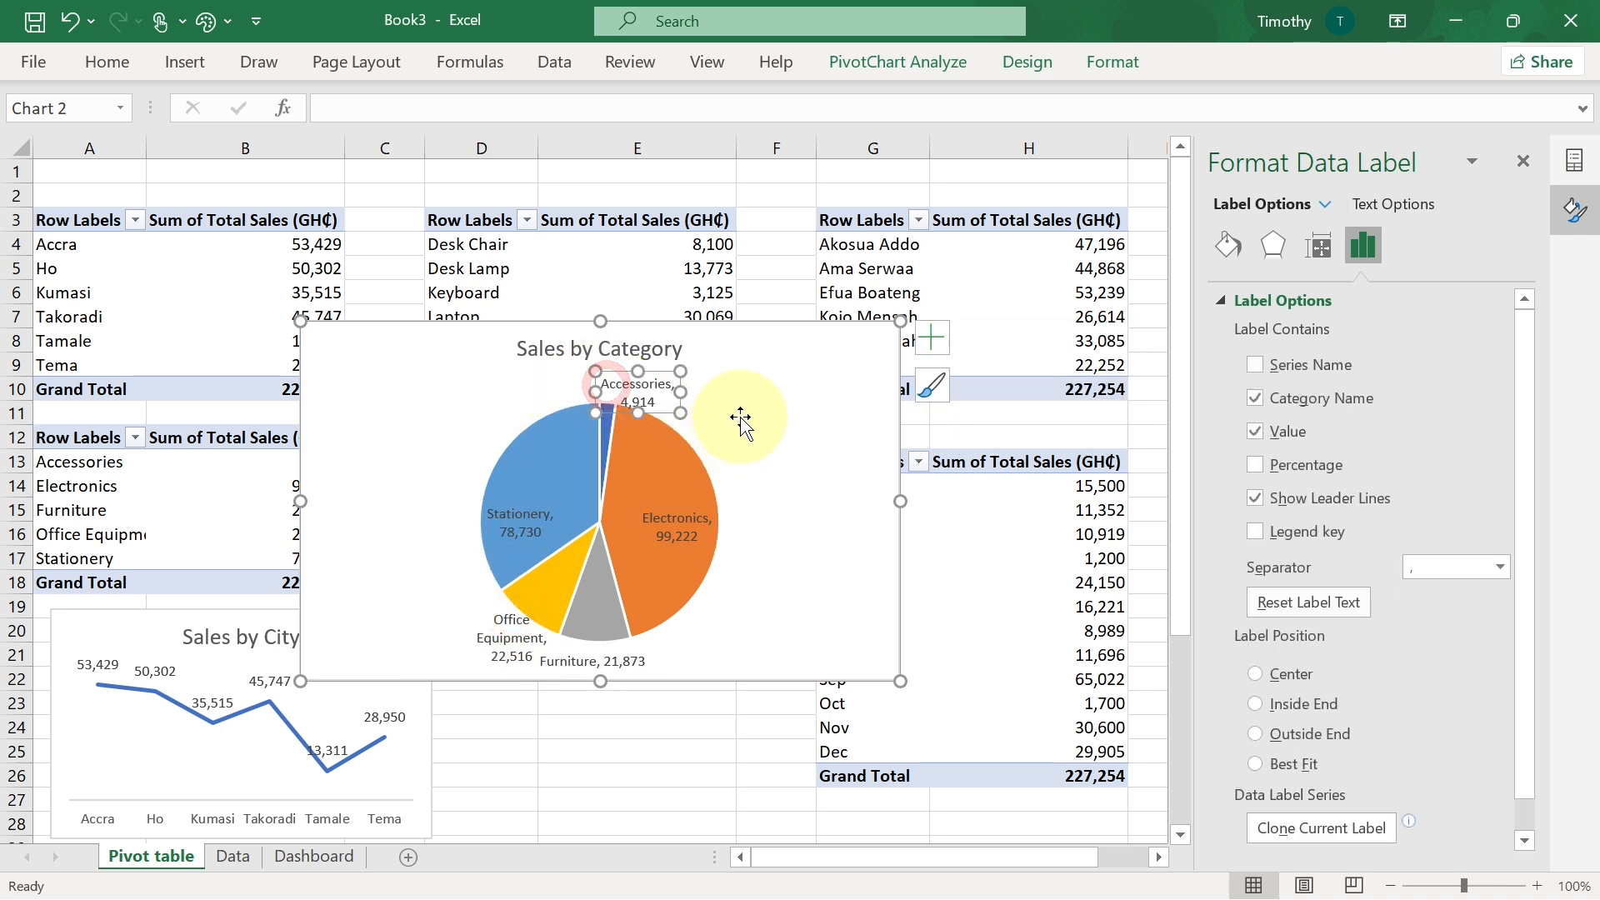
- Copy the Sales by Category pie chart to the Dashboard sheet and place it directly below the Sales by City chart
{"action": "left_click", "coordinate": [778, 435]}
{"action": "key", "text": "ctrl+c"}
{"action": "left_click", "coordinate": [310, 859]}
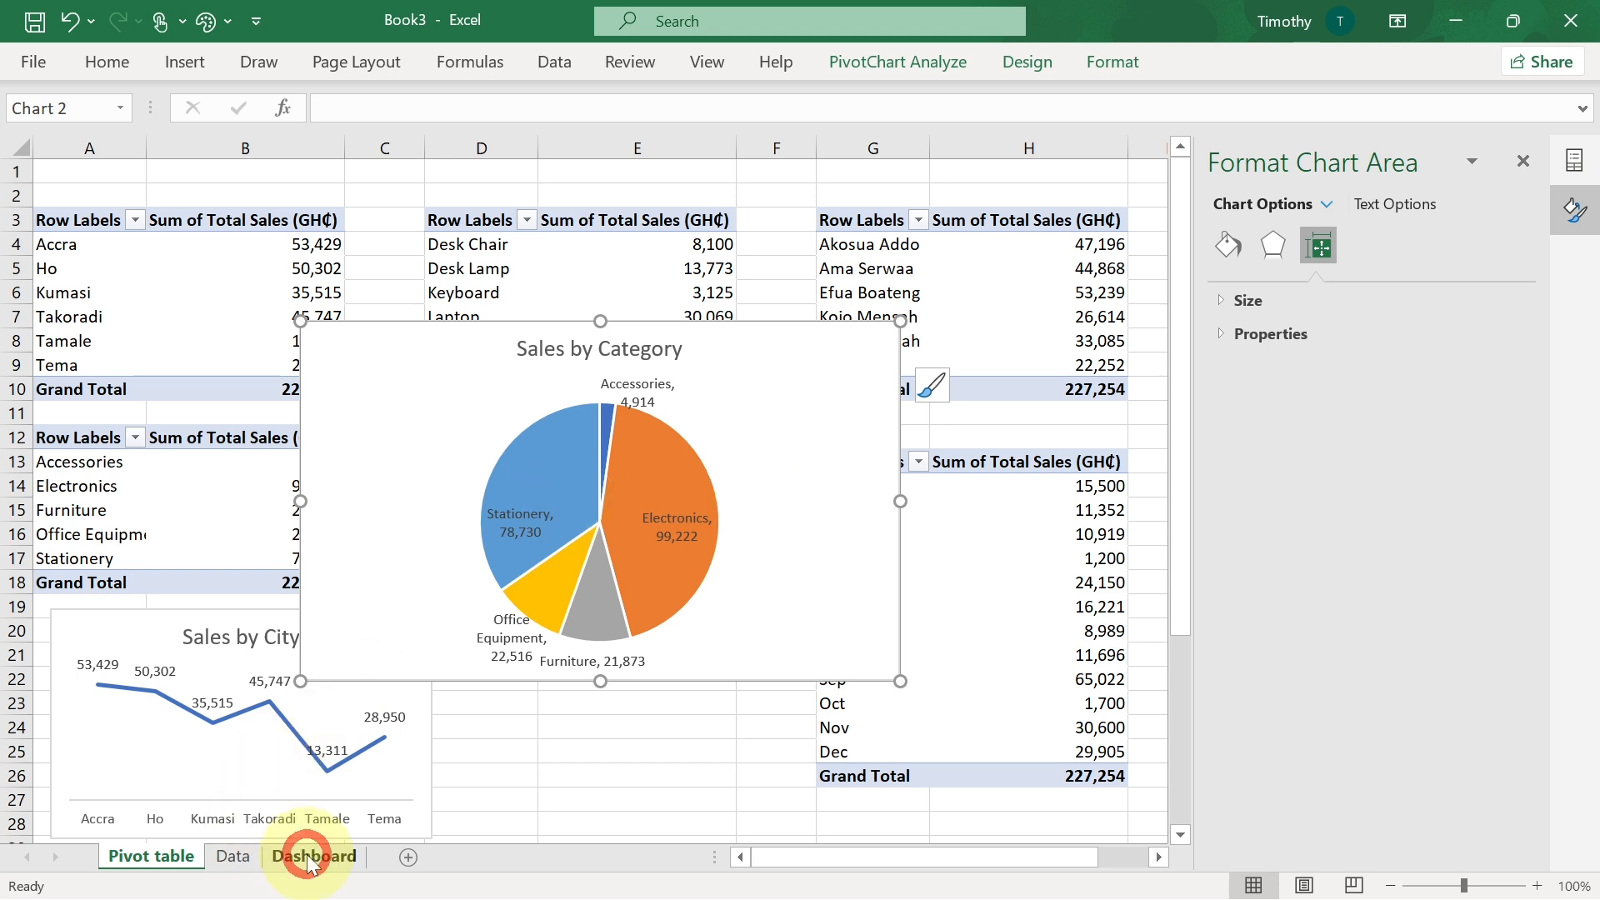
{"action": "key", "text": "ctrl+v"}
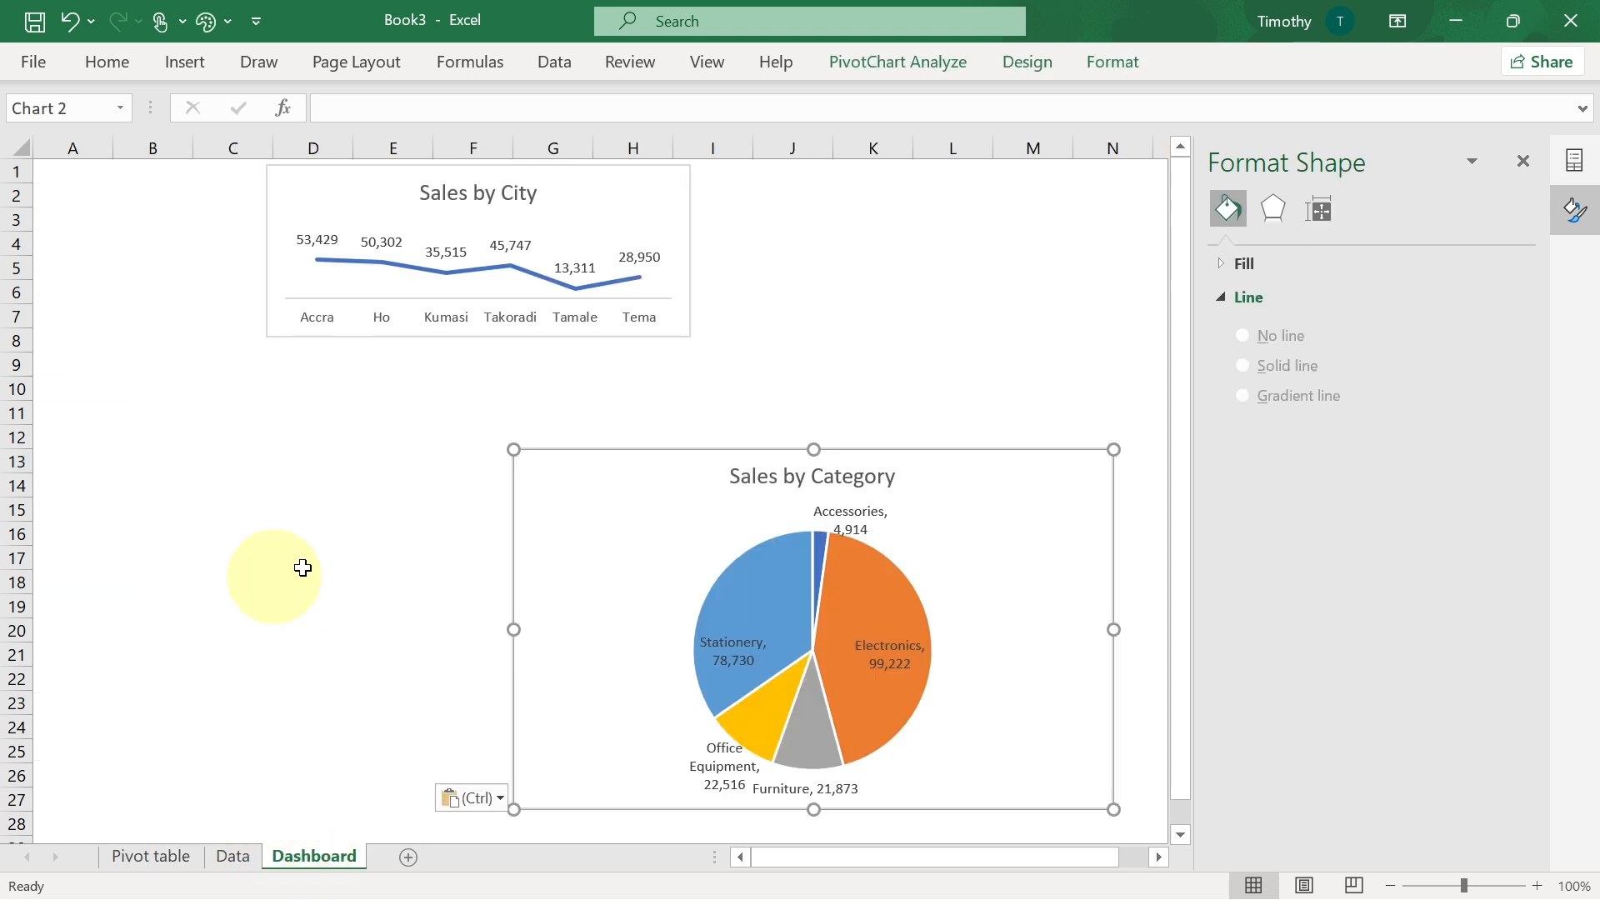
{"action": "left_click", "coordinate": [603, 538]}
{"action": "left_click_drag", "start_coordinate": [359, 482], "coordinate": [261, 430]}
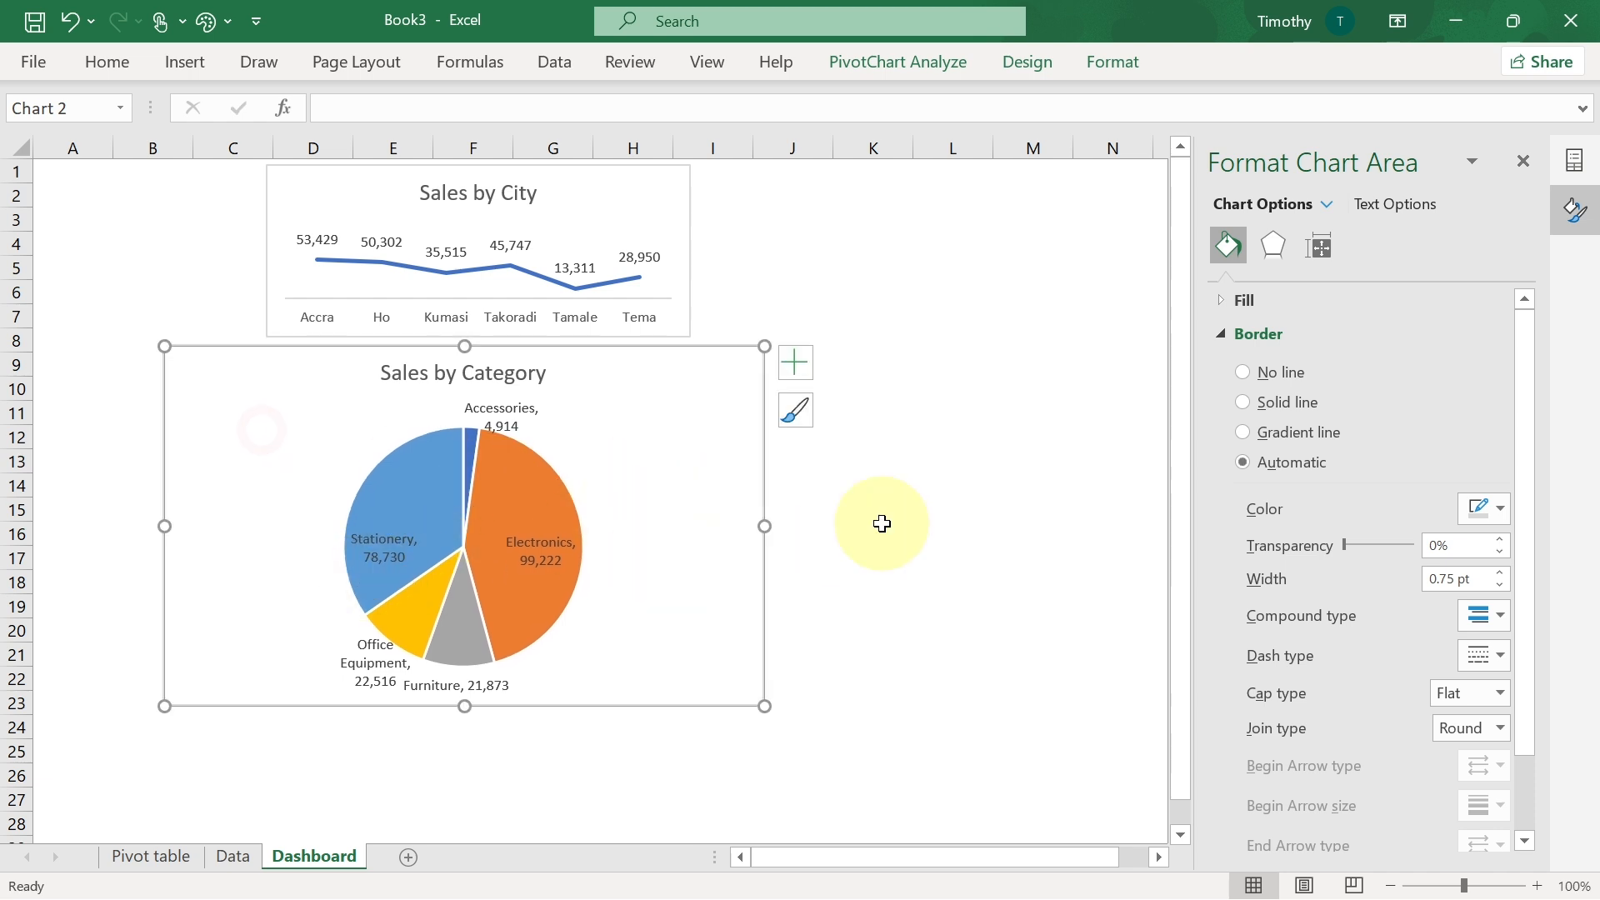
{"action": "left_click", "coordinate": [907, 510]}
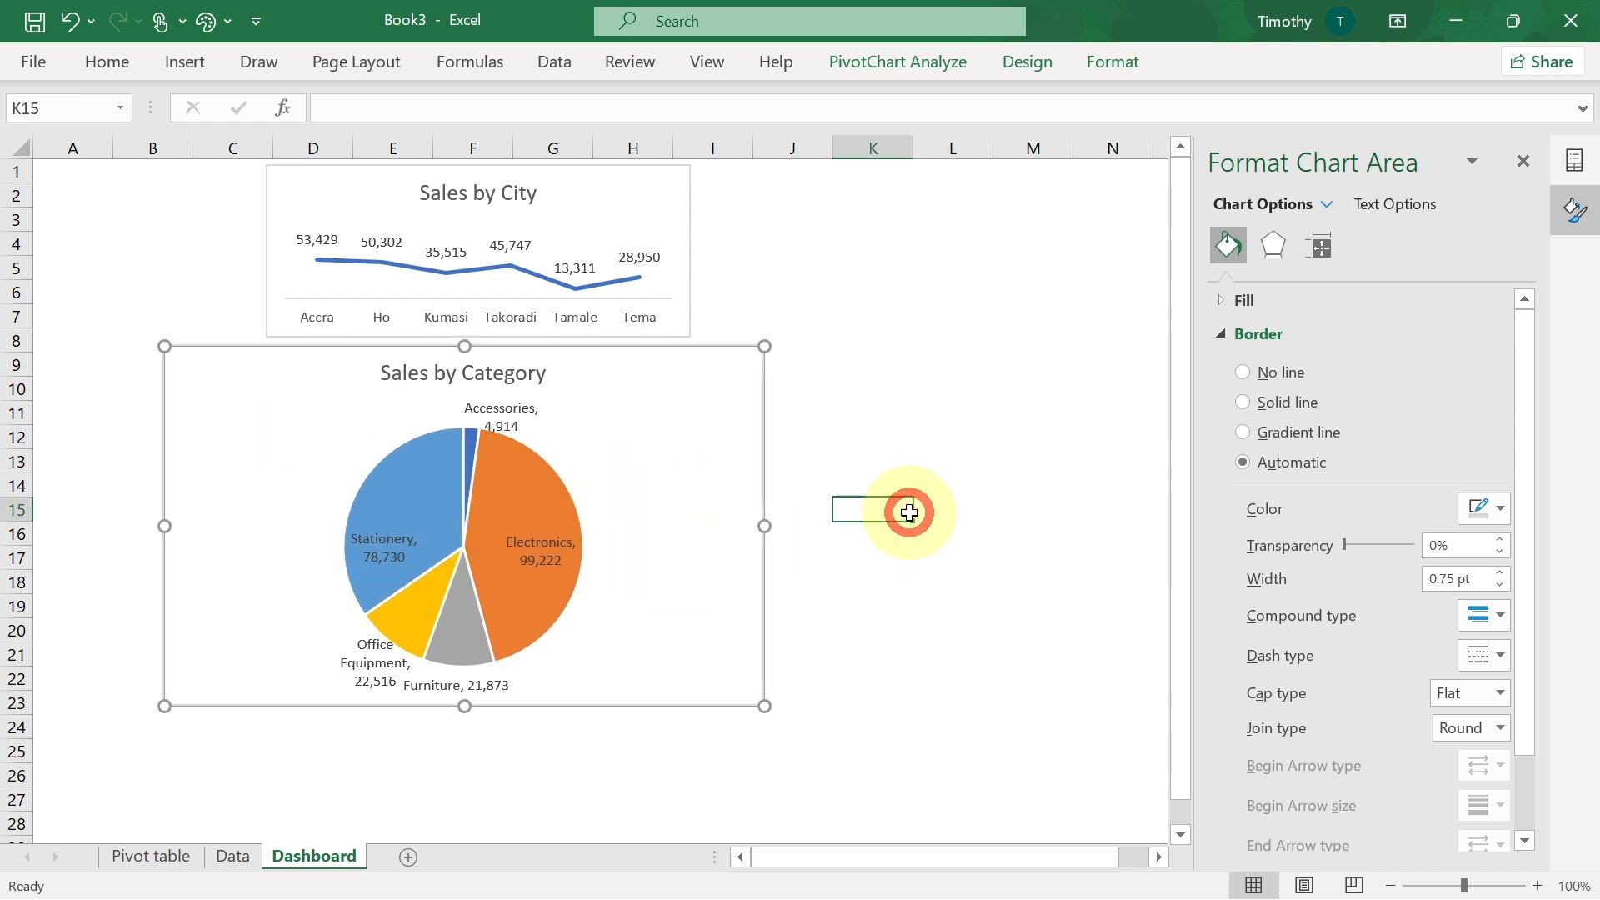
- On the Pivot table sheet, shrink the Sales by Category chart and place it beside the Sales by City chart, under the product PivotTable
{"action": "left_click", "coordinate": [151, 856]}
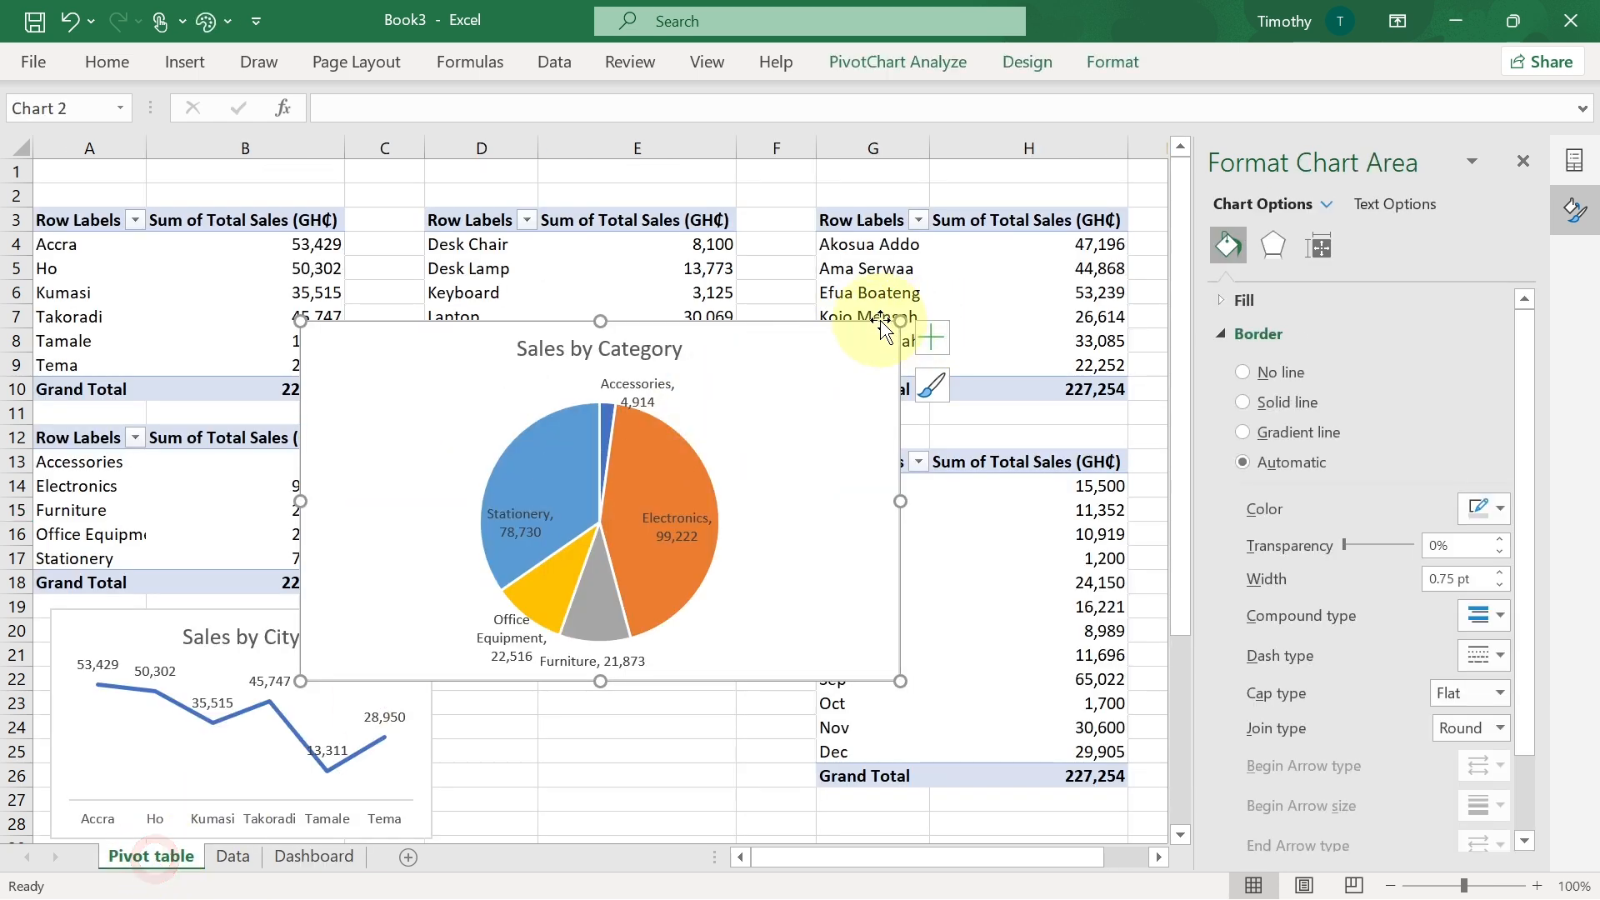
{"action": "left_click_drag", "start_coordinate": [900, 321], "coordinate": [498, 388]}
{"action": "left_click_drag", "start_coordinate": [346, 427], "coordinate": [561, 613]}
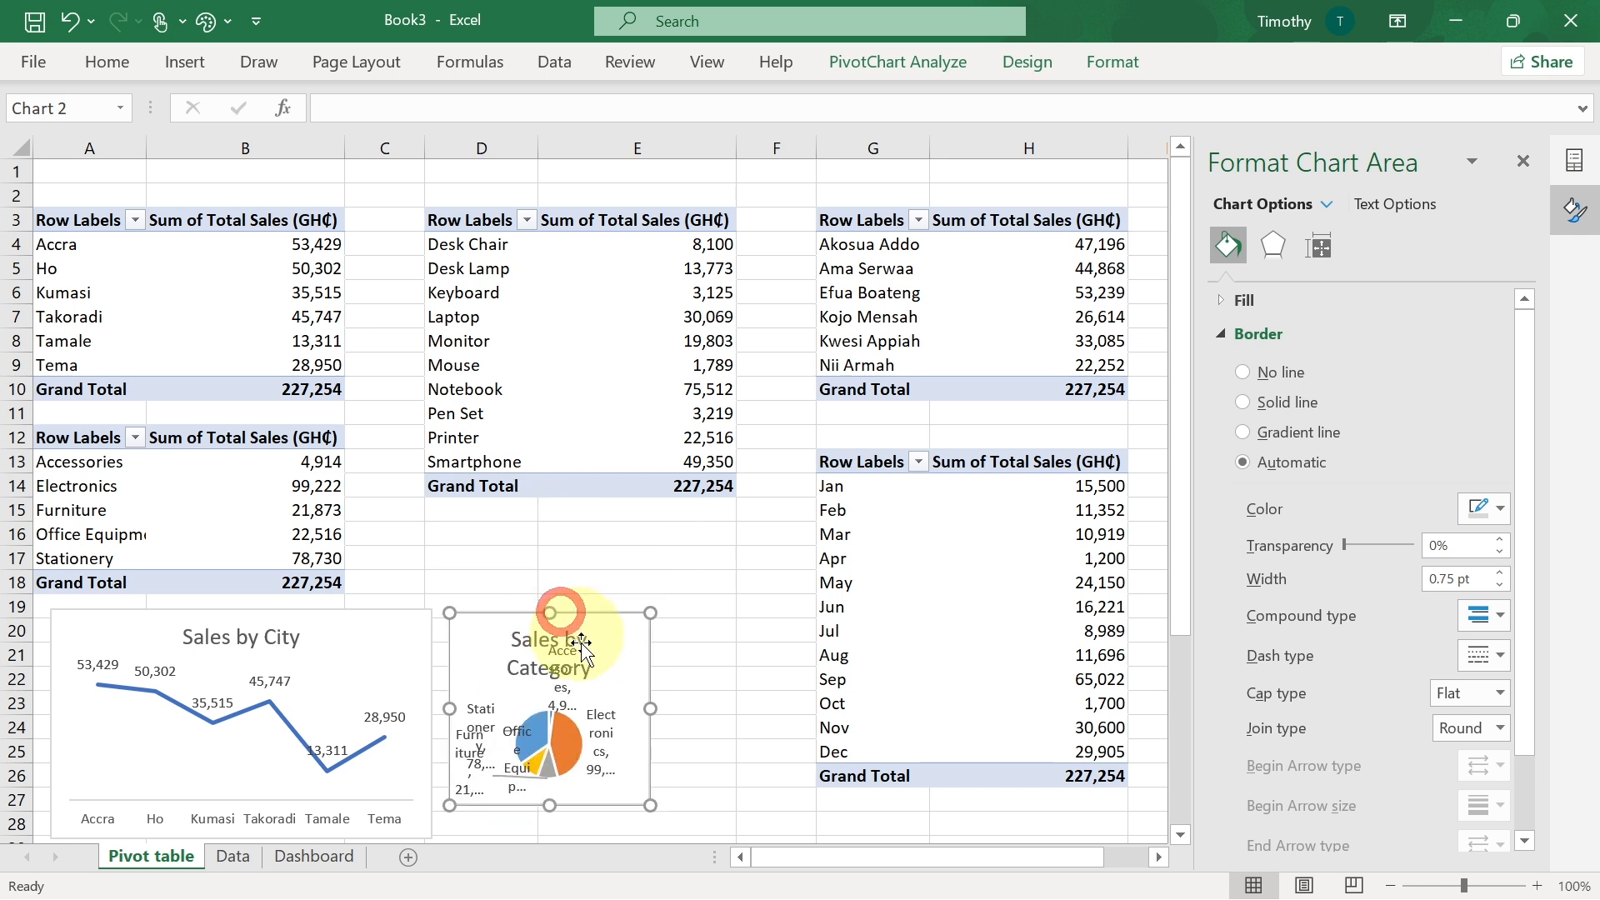
{"action": "left_click_drag", "start_coordinate": [649, 709], "coordinate": [707, 708]}
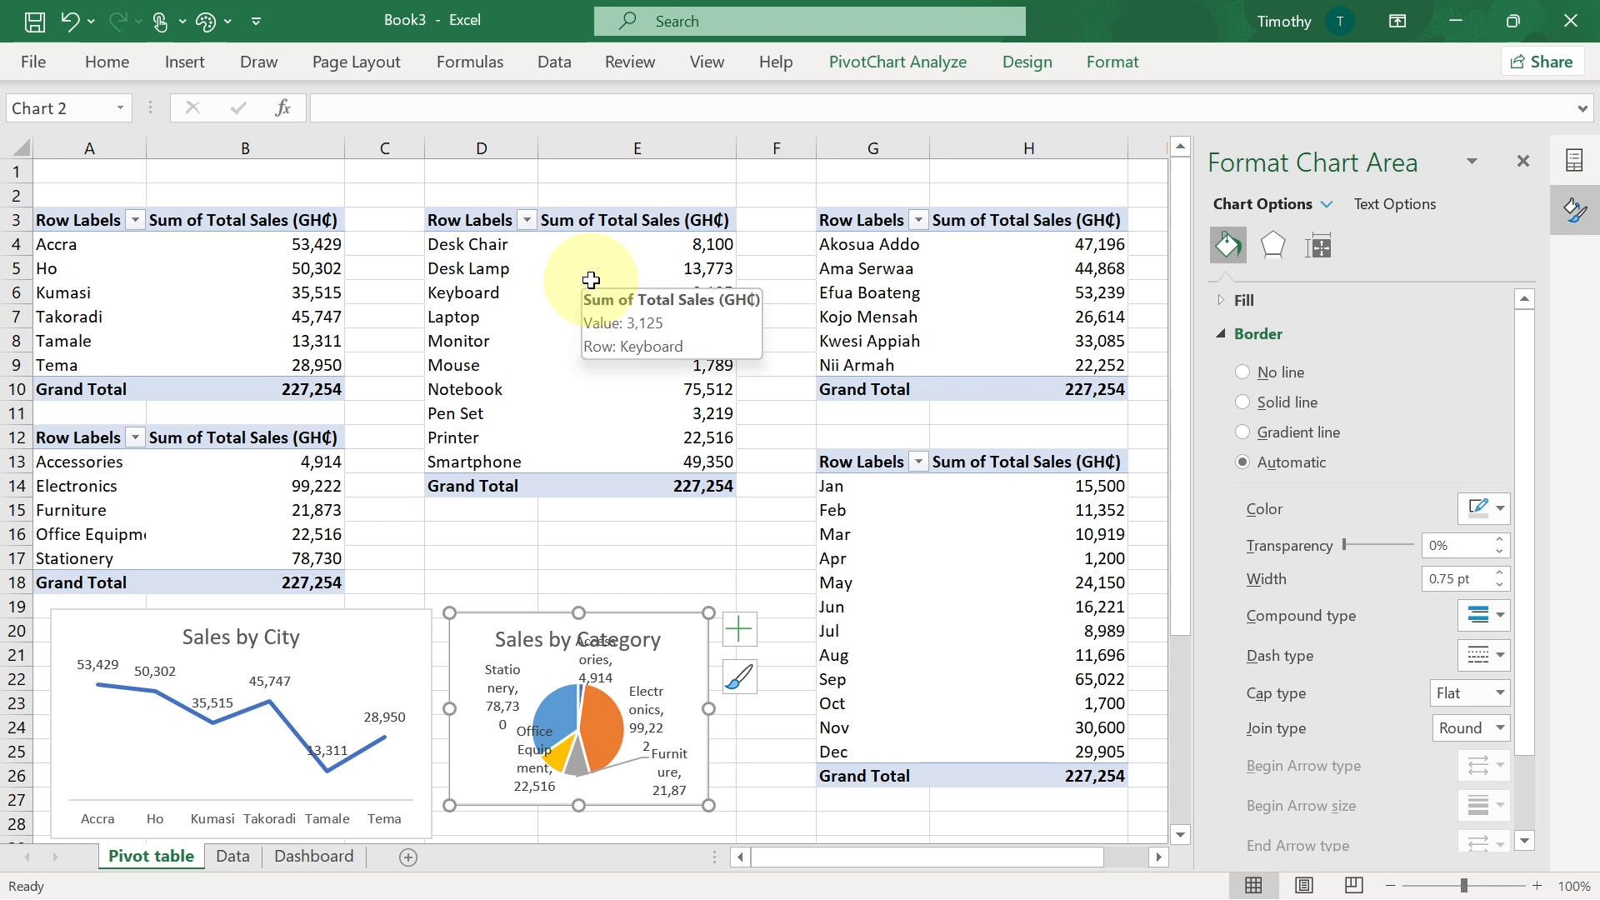
- Rename the product PivotTable's value field to "Product sales"
{"action": "left_click", "coordinate": [577, 267]}
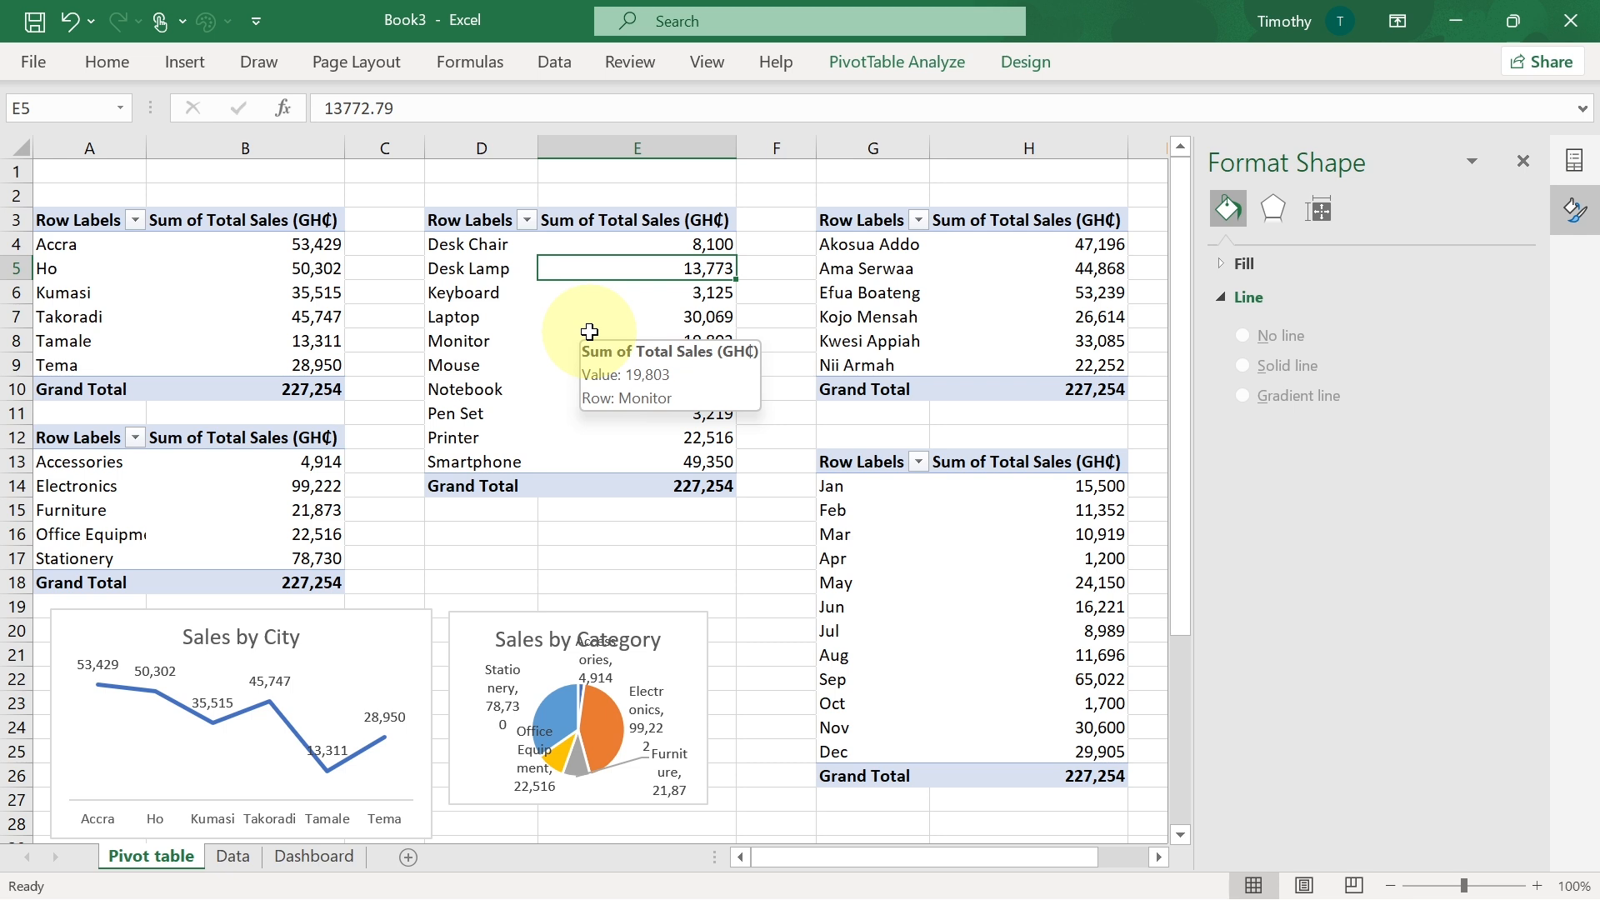
{"action": "left_click", "coordinate": [579, 309]}
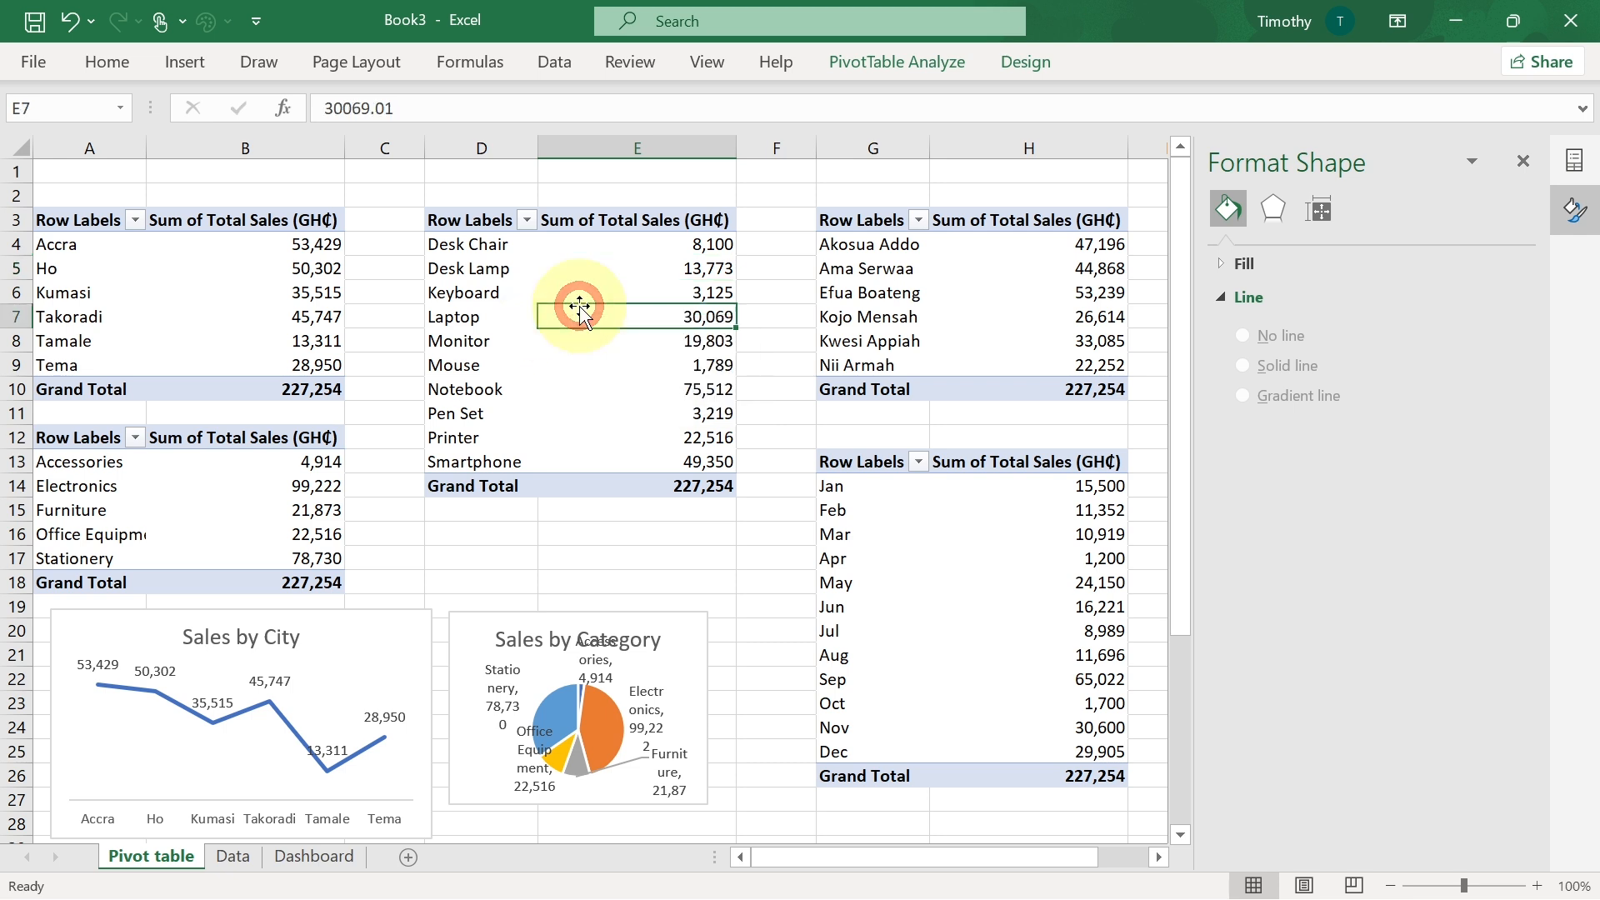
{"action": "left_click", "coordinate": [872, 58]}
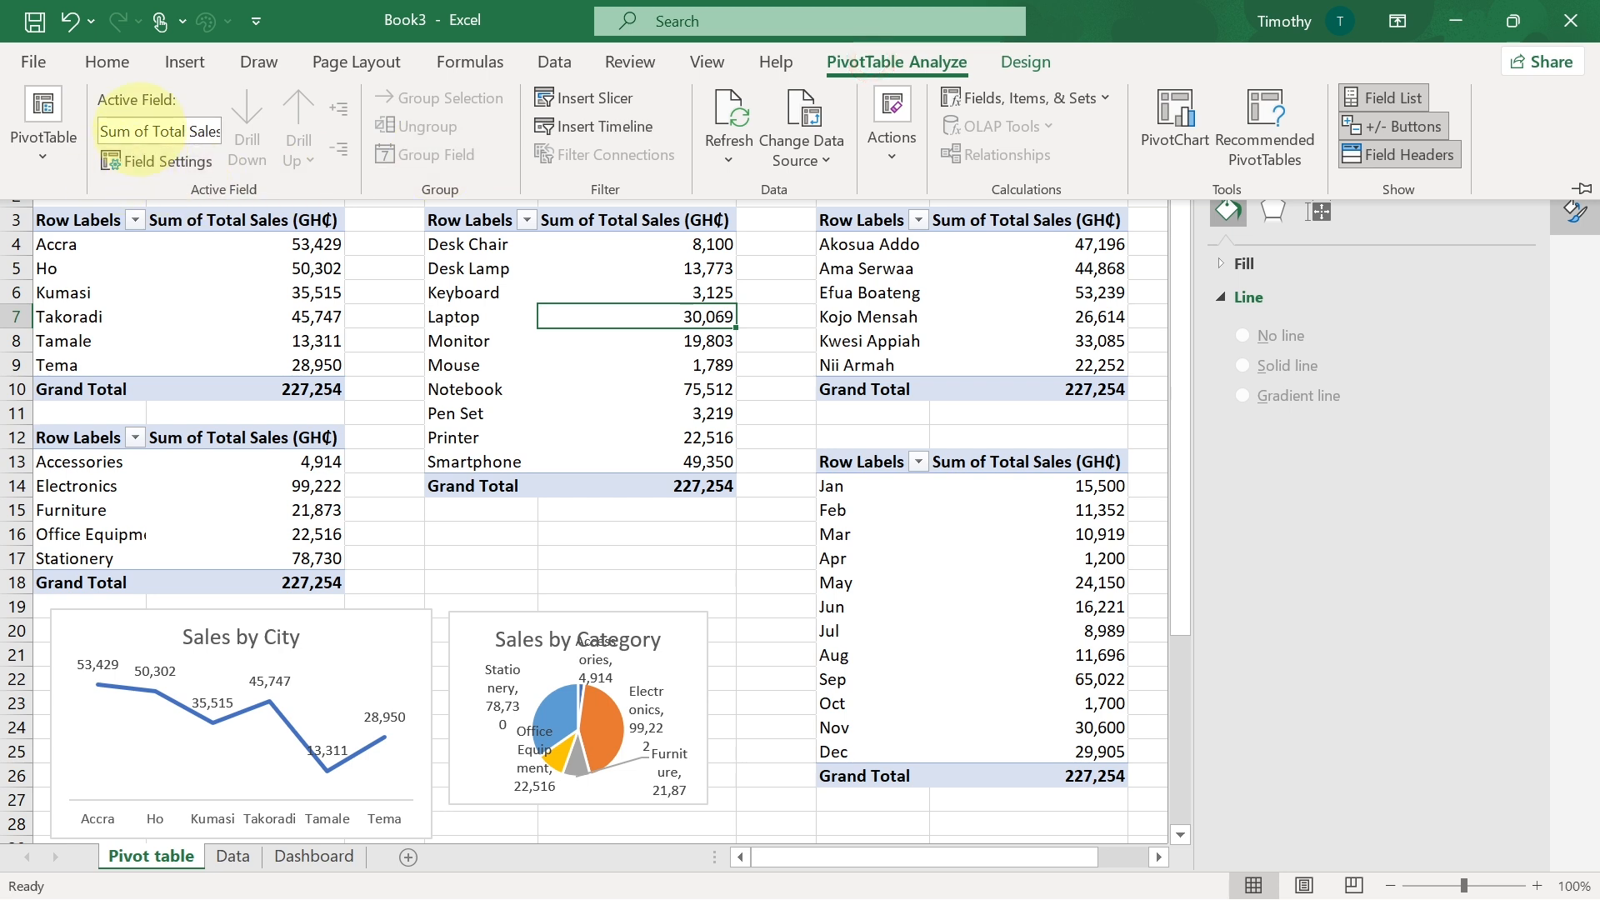
{"action": "left_click", "coordinate": [150, 131]}
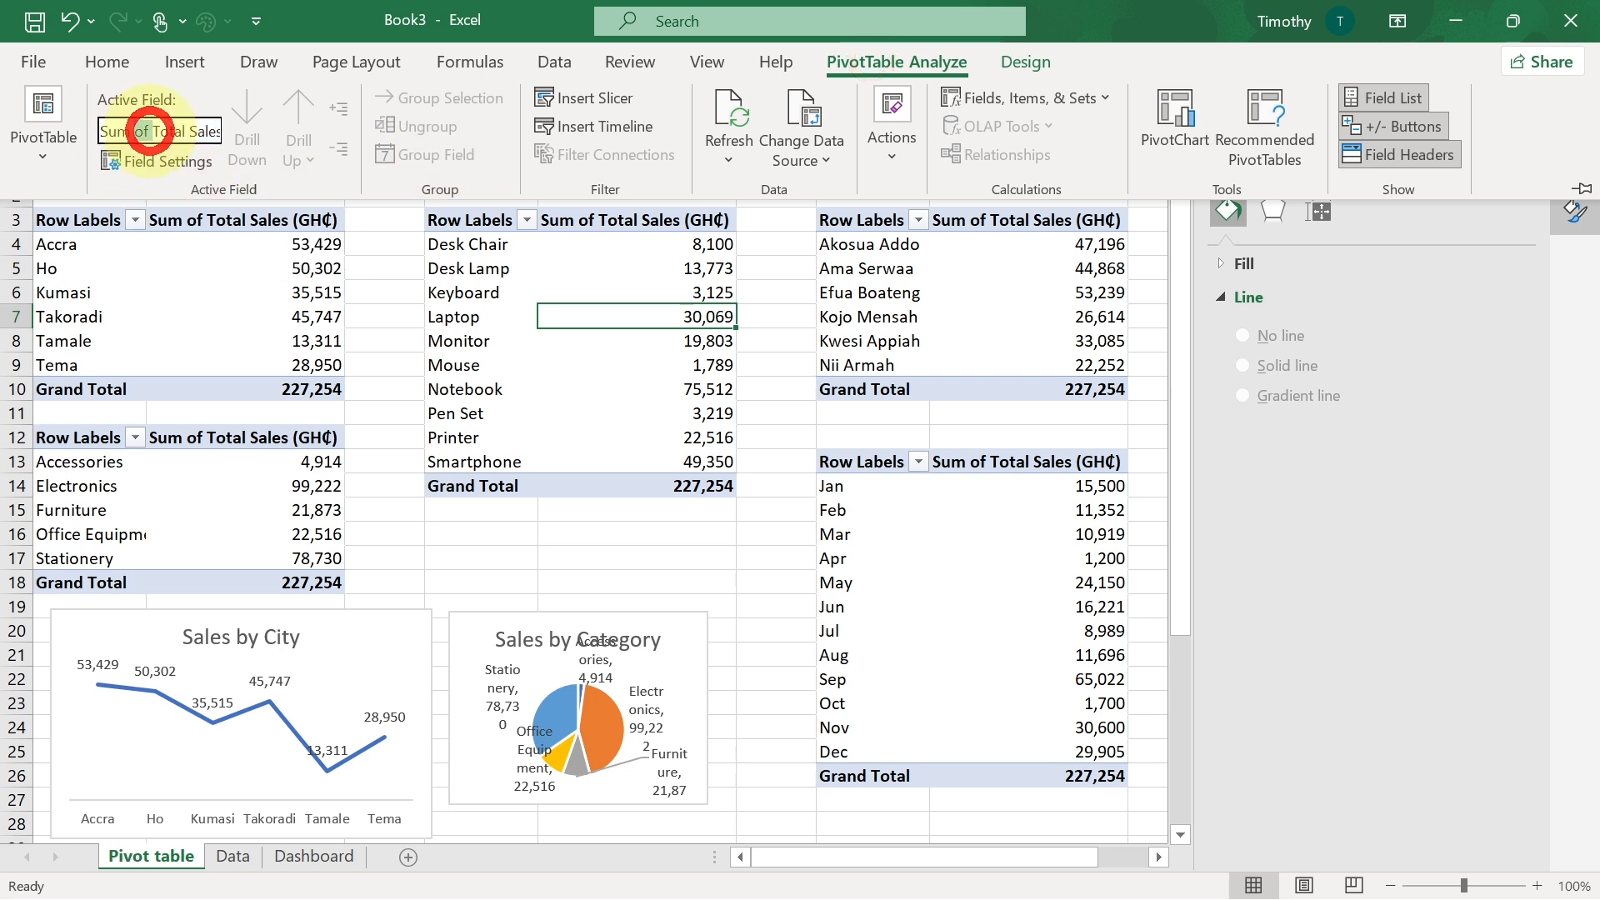
{"action": "triple_click", "coordinate": [149, 131]}
{"action": "type", "text": "Product sales"}
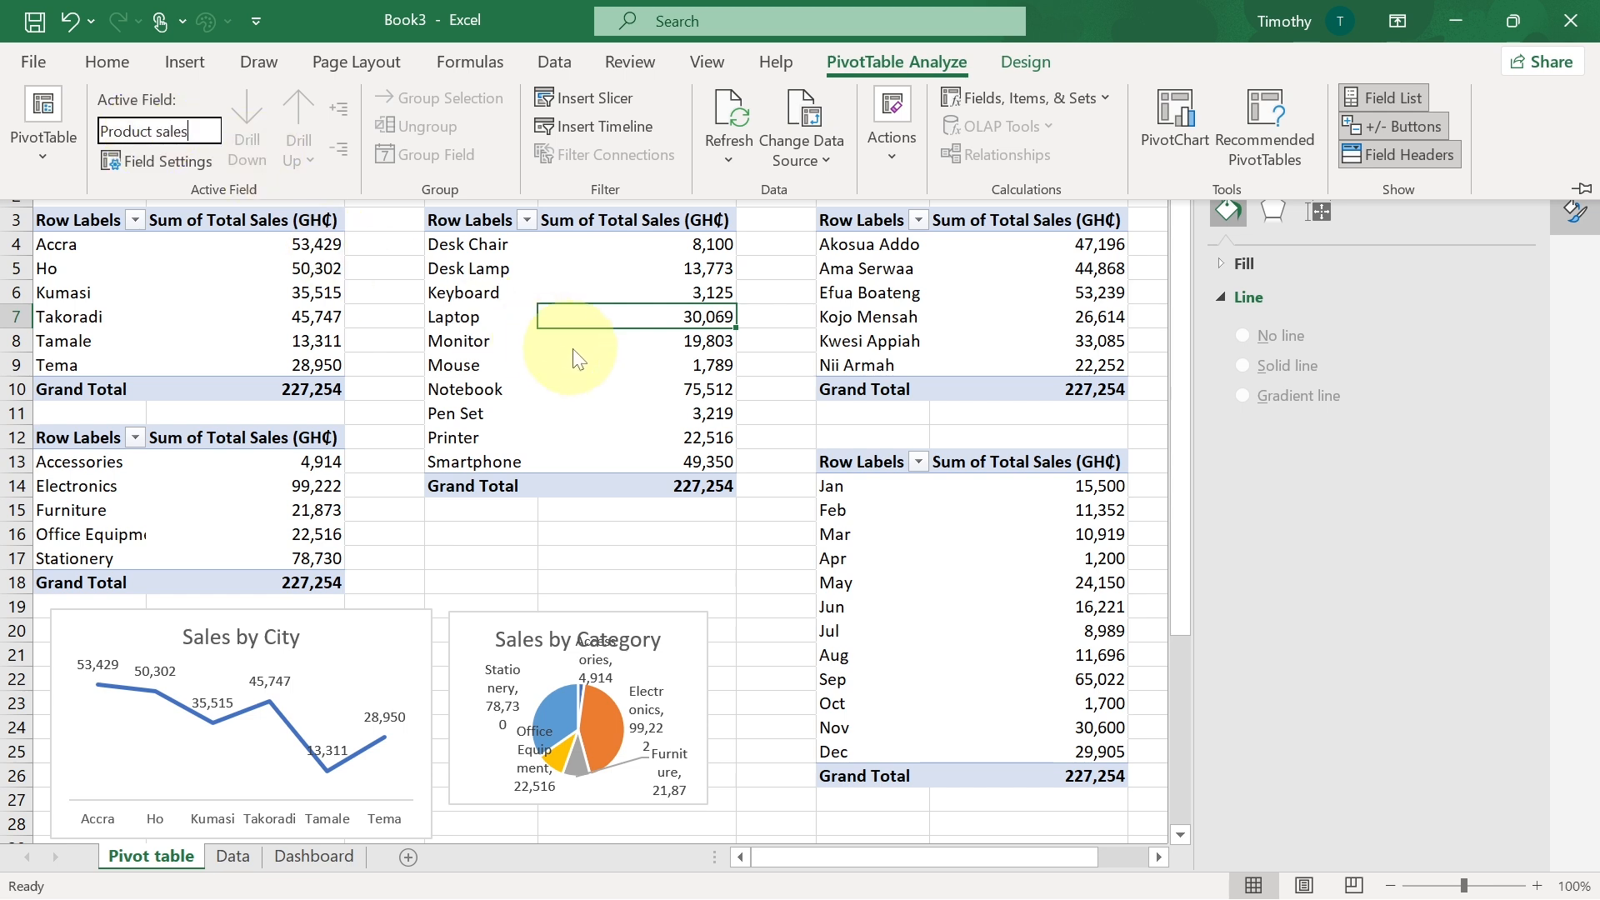
{"action": "key", "text": "Return"}
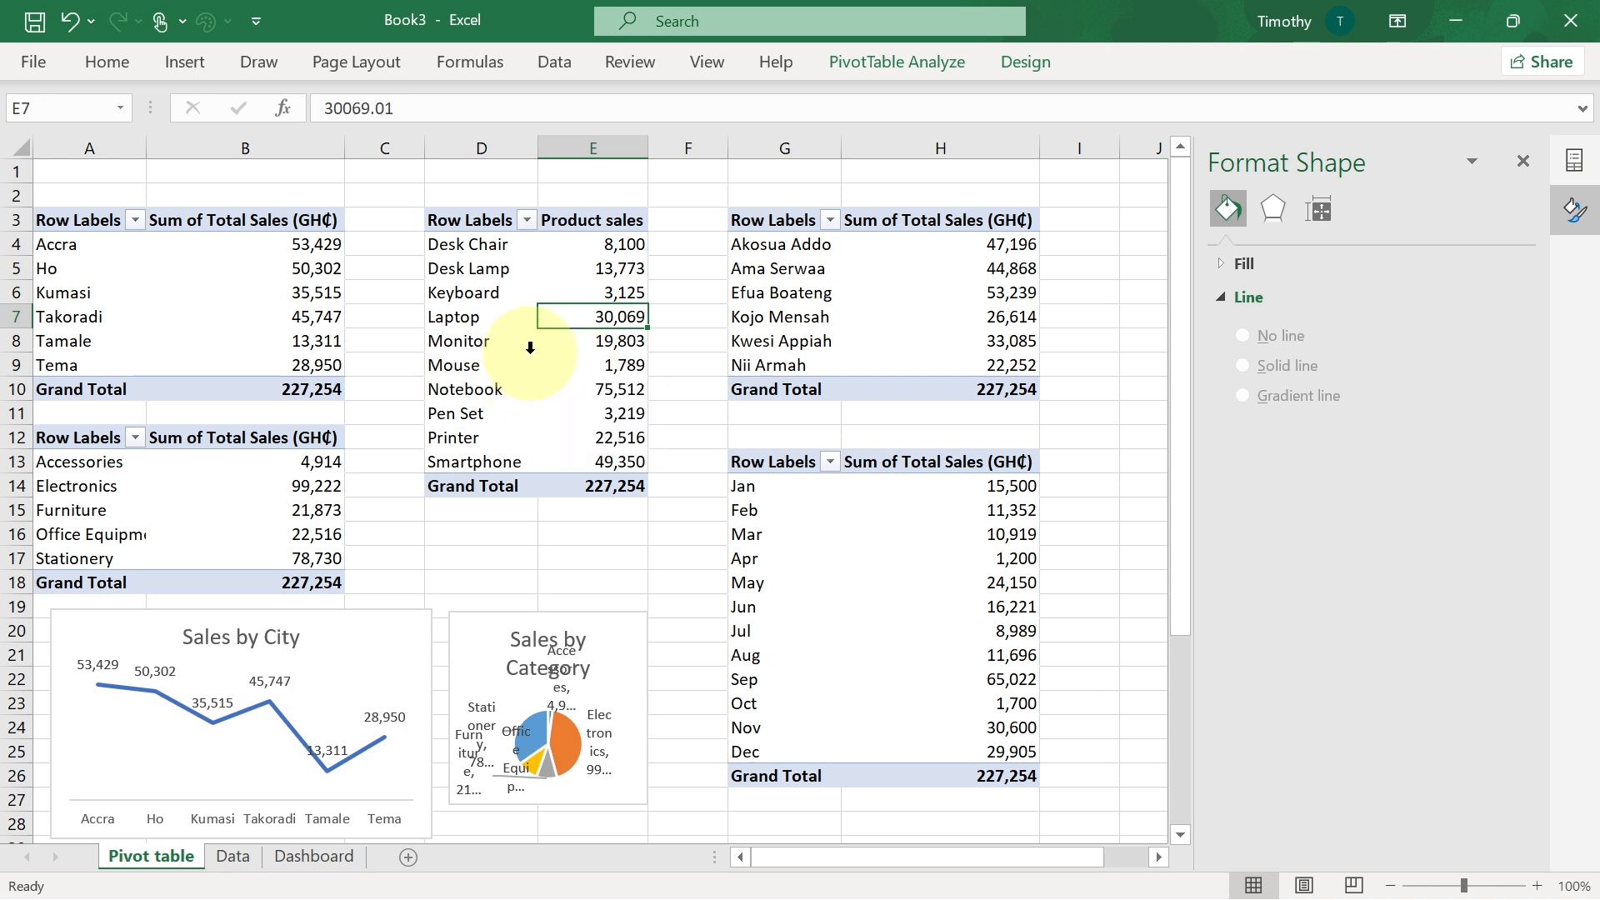
- Insert a 3-D clustered column PivotChart from the product PivotTable
{"action": "left_click", "coordinate": [561, 332]}
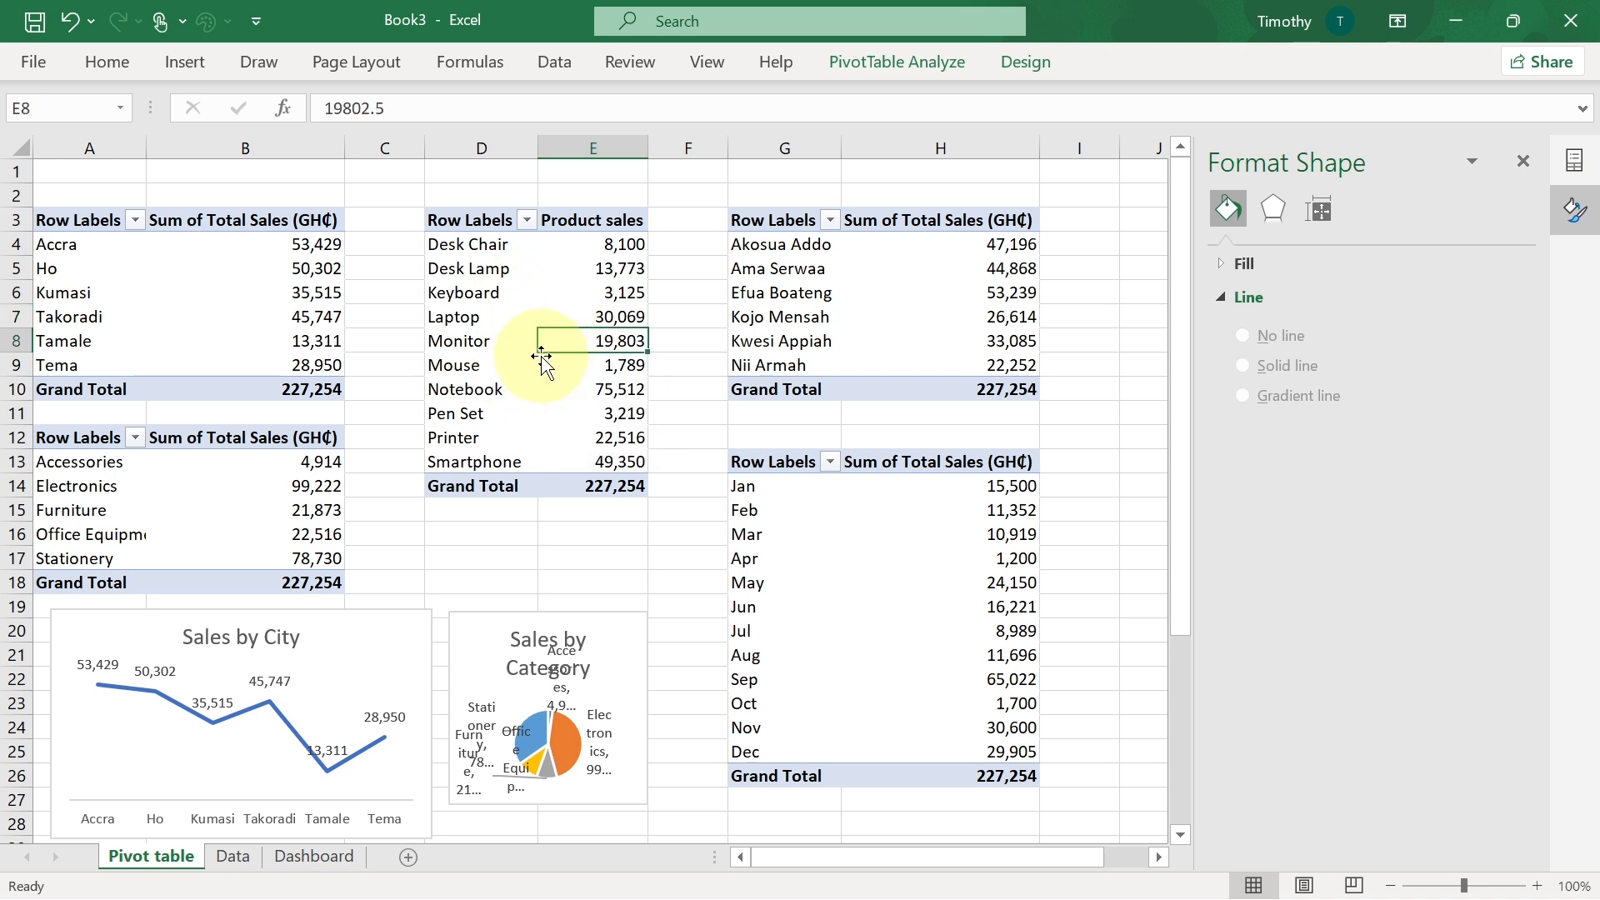
{"action": "left_click", "coordinate": [185, 60]}
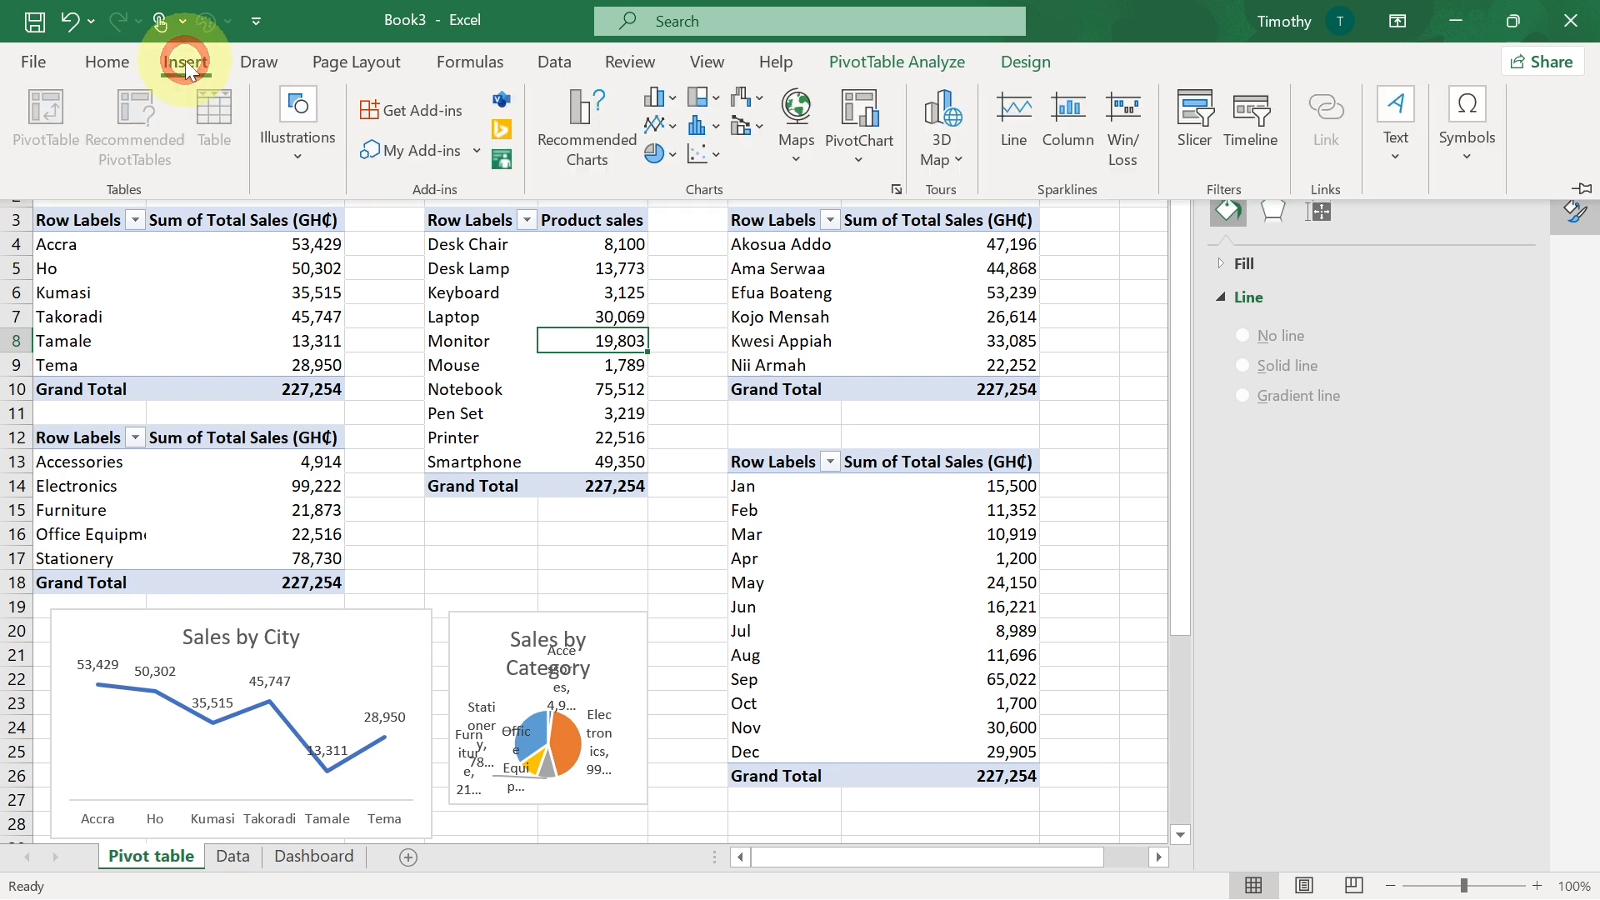
{"action": "left_click", "coordinate": [672, 97]}
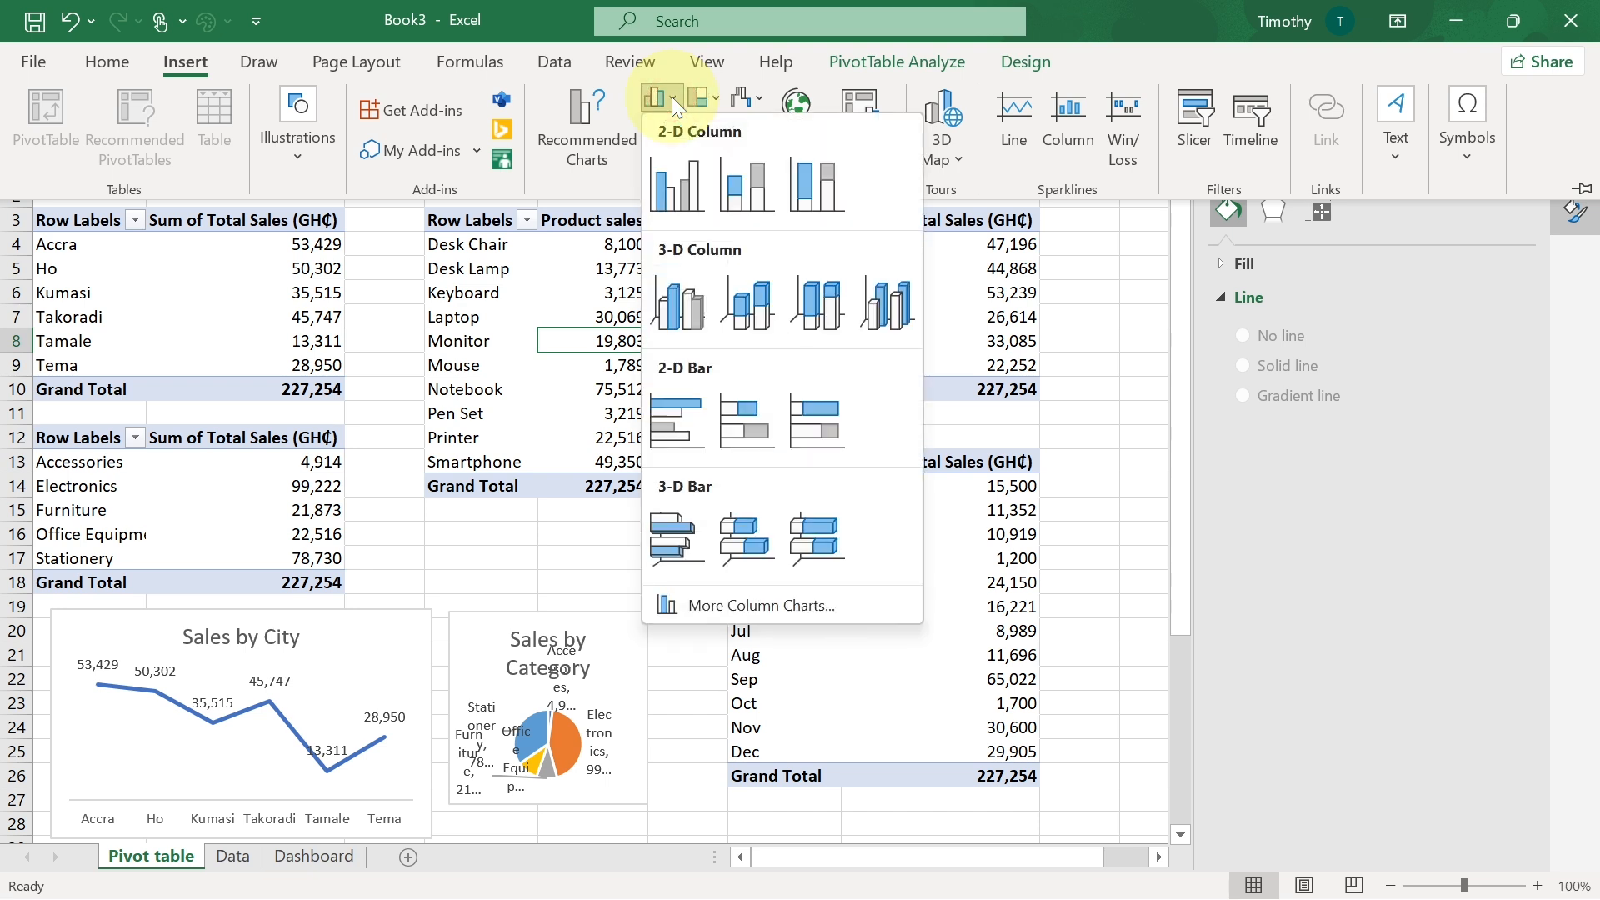
{"action": "left_click", "coordinate": [677, 319]}
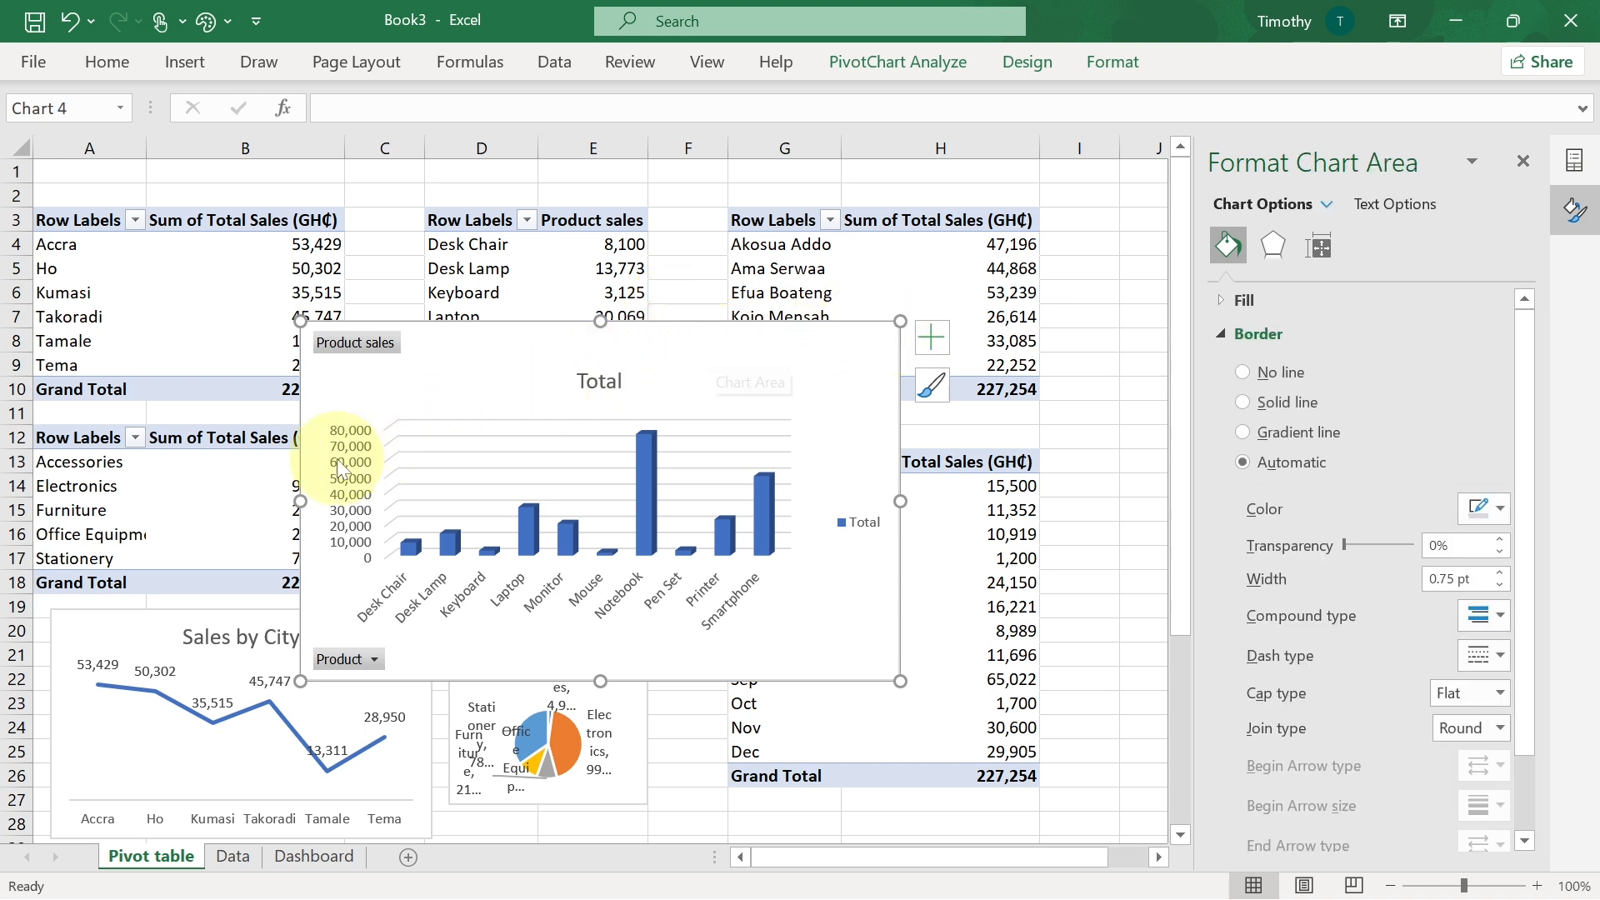
- Change the column chart's title to "Product sales" and hide all of its field buttons
{"action": "left_click", "coordinate": [602, 384]}
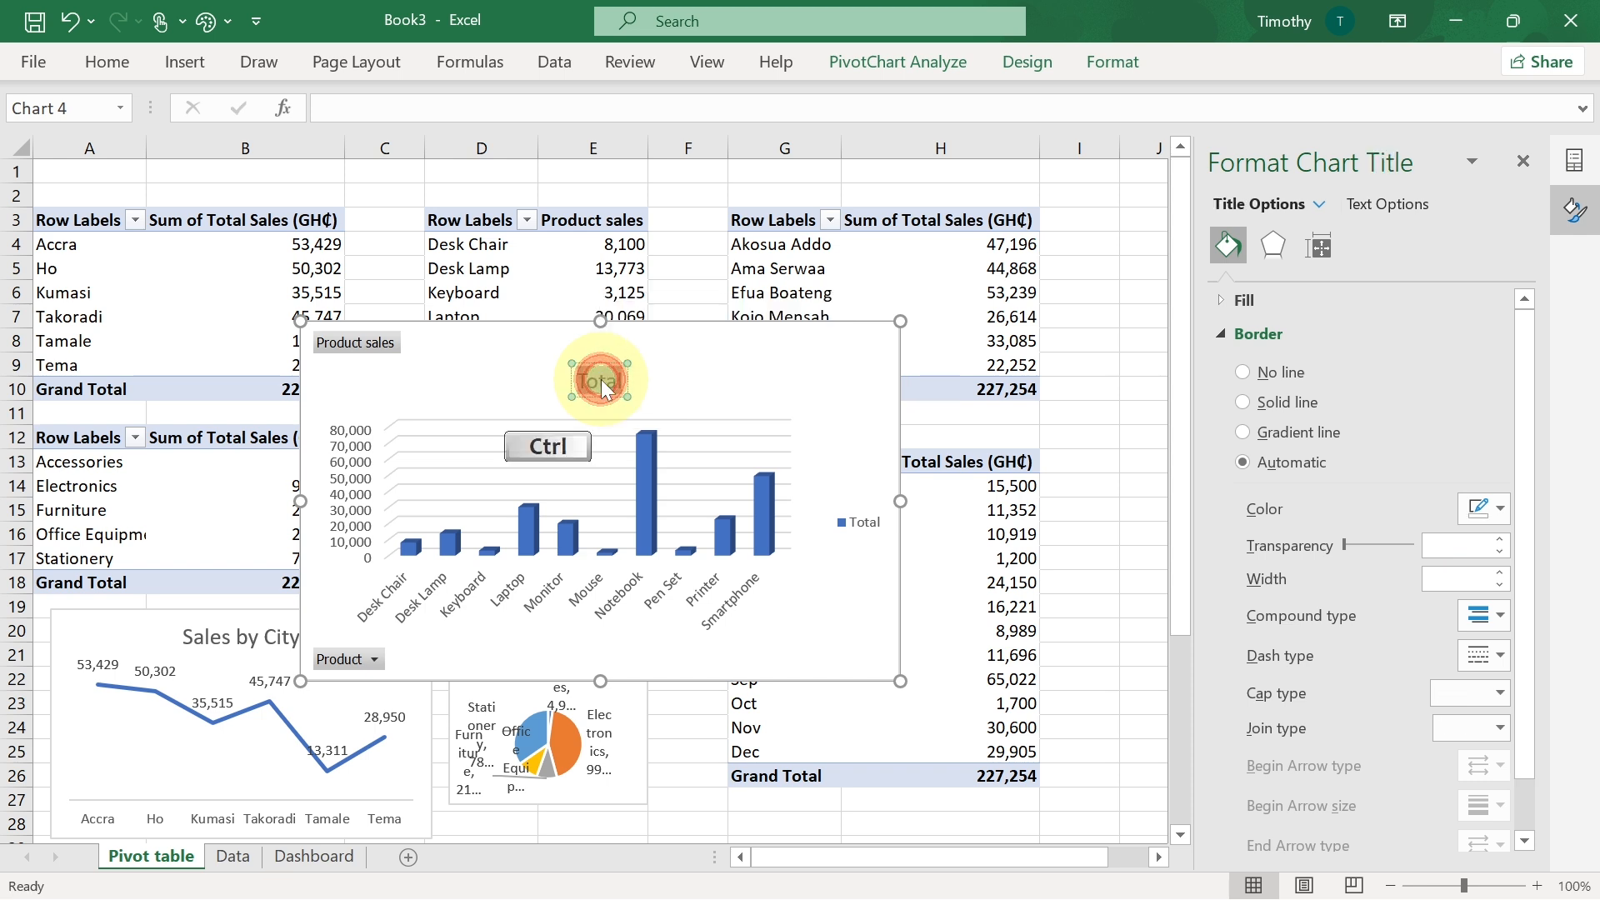
{"action": "type", "text": "P"}
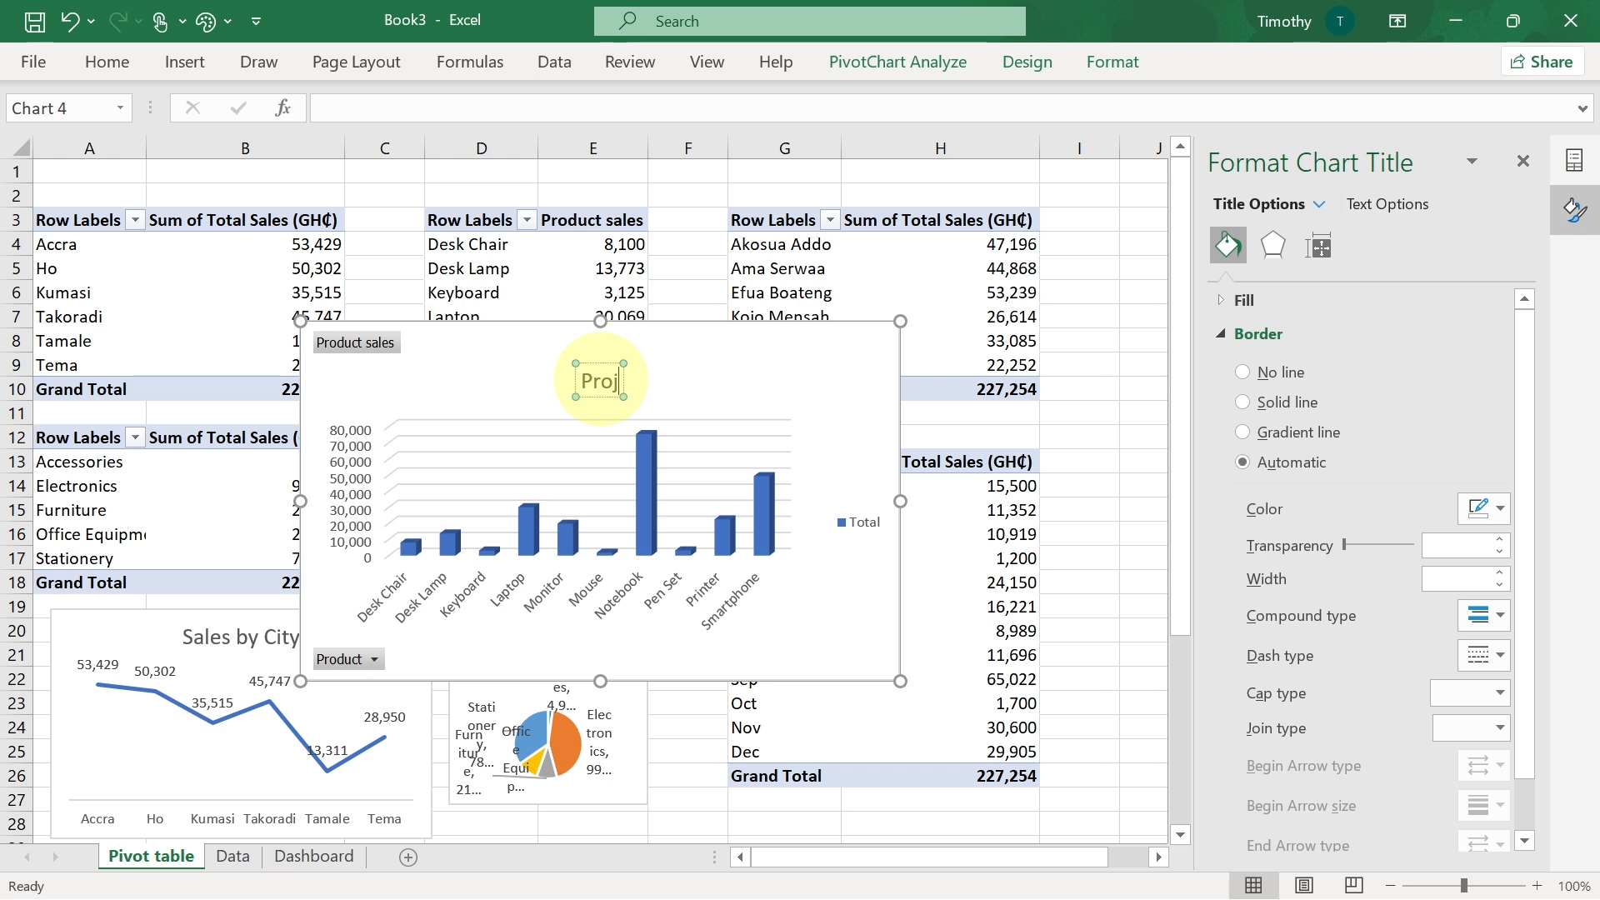
{"action": "type", "text": "roduct sales"}
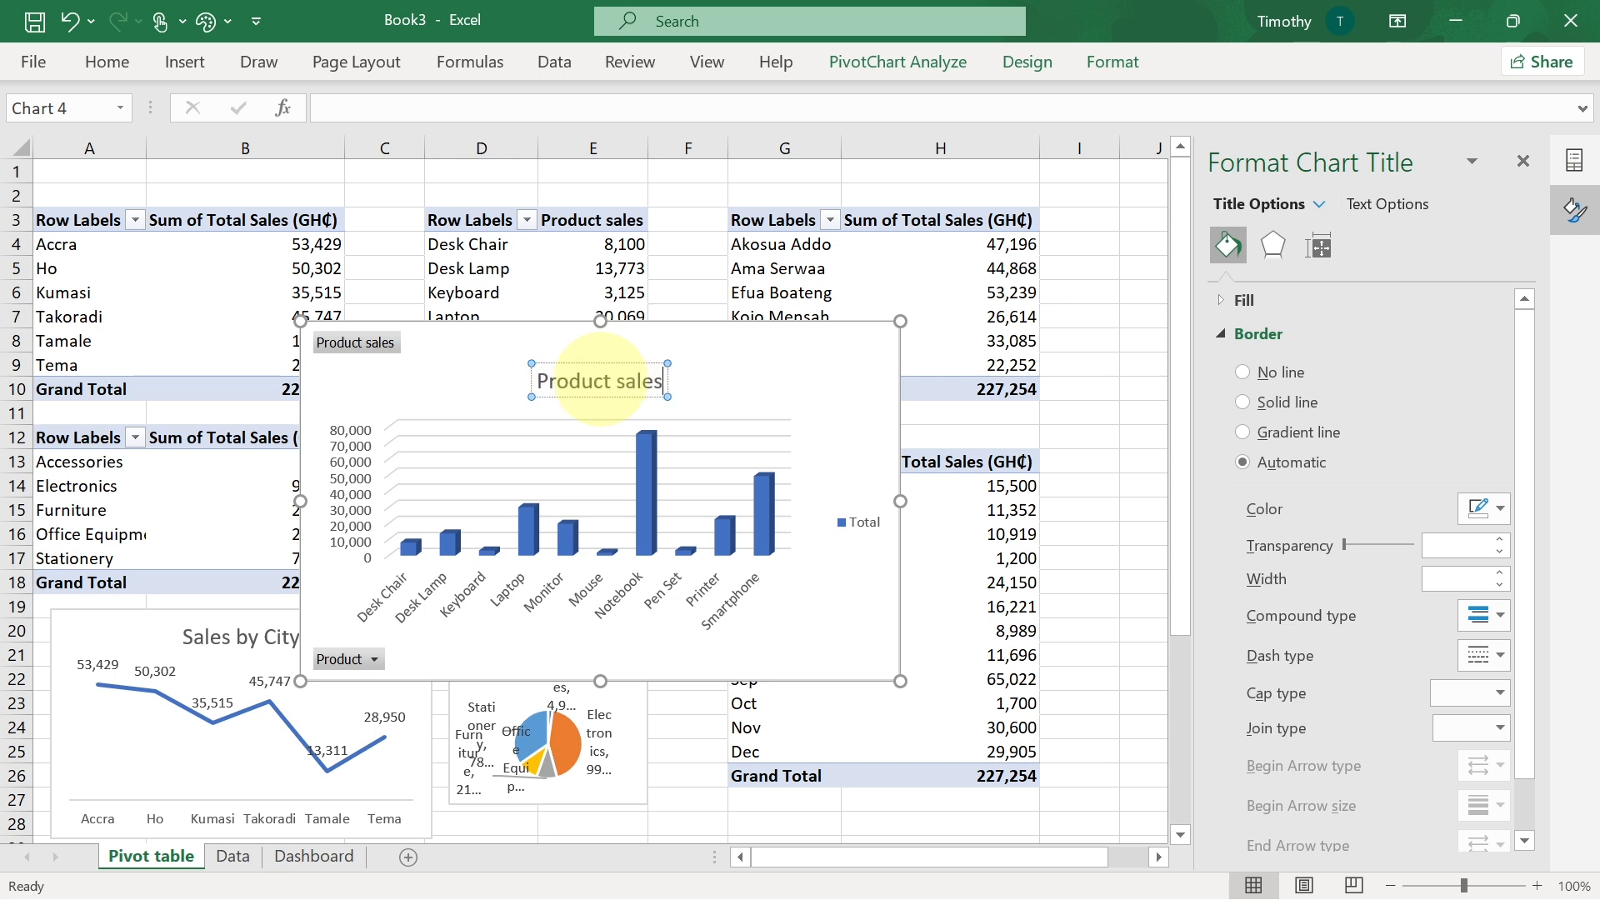
{"action": "right_click", "coordinate": [352, 343]}
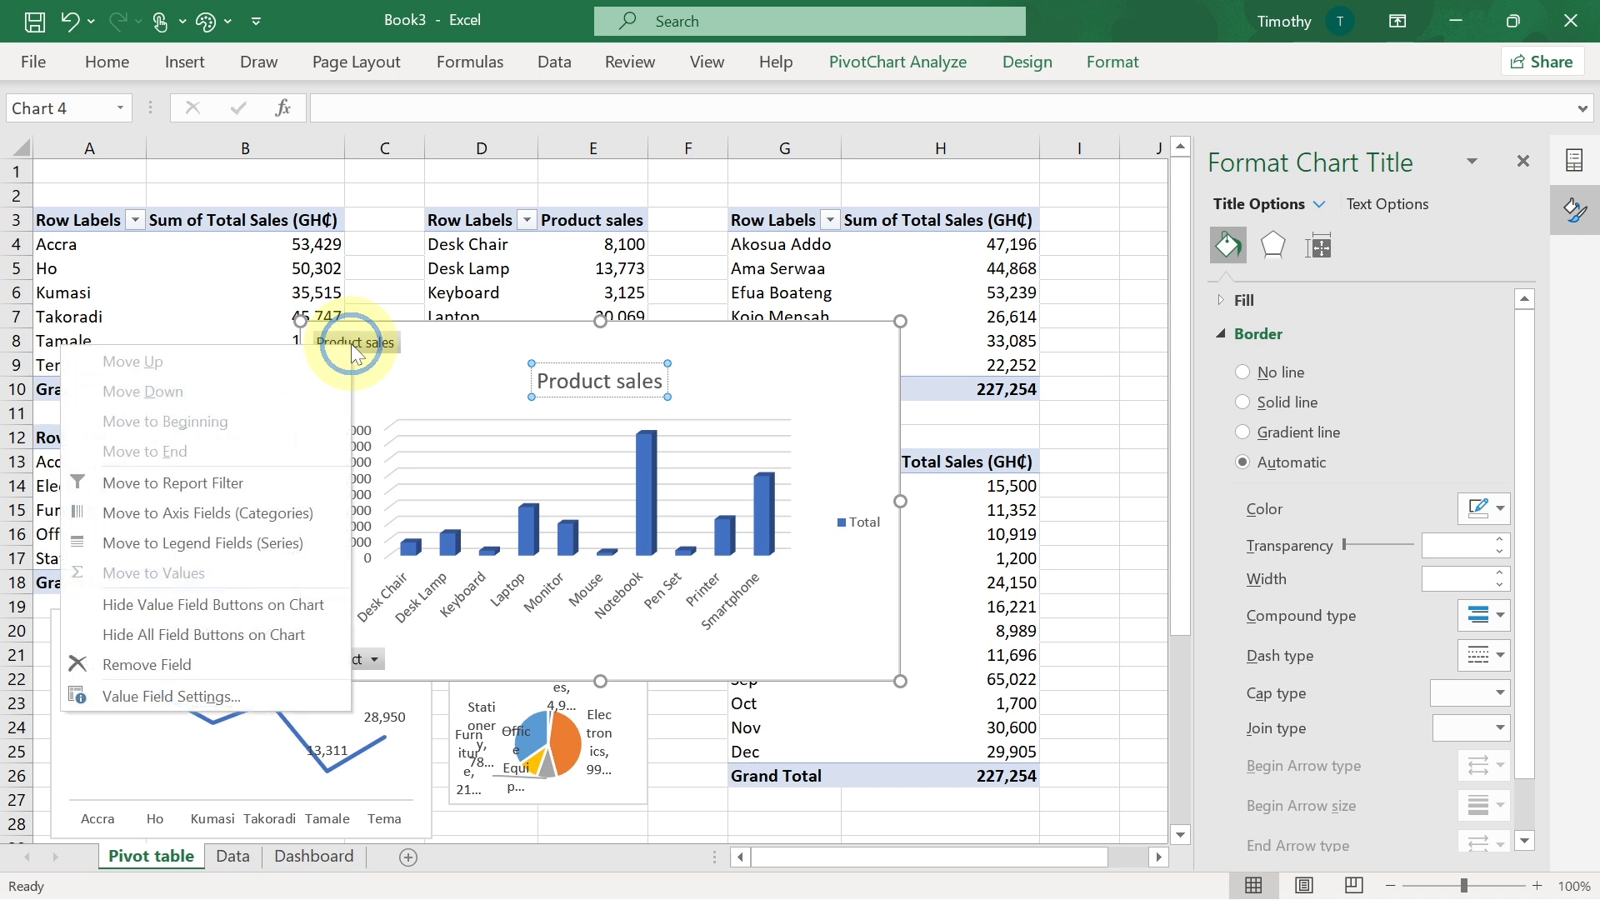
{"action": "left_click", "coordinate": [186, 632]}
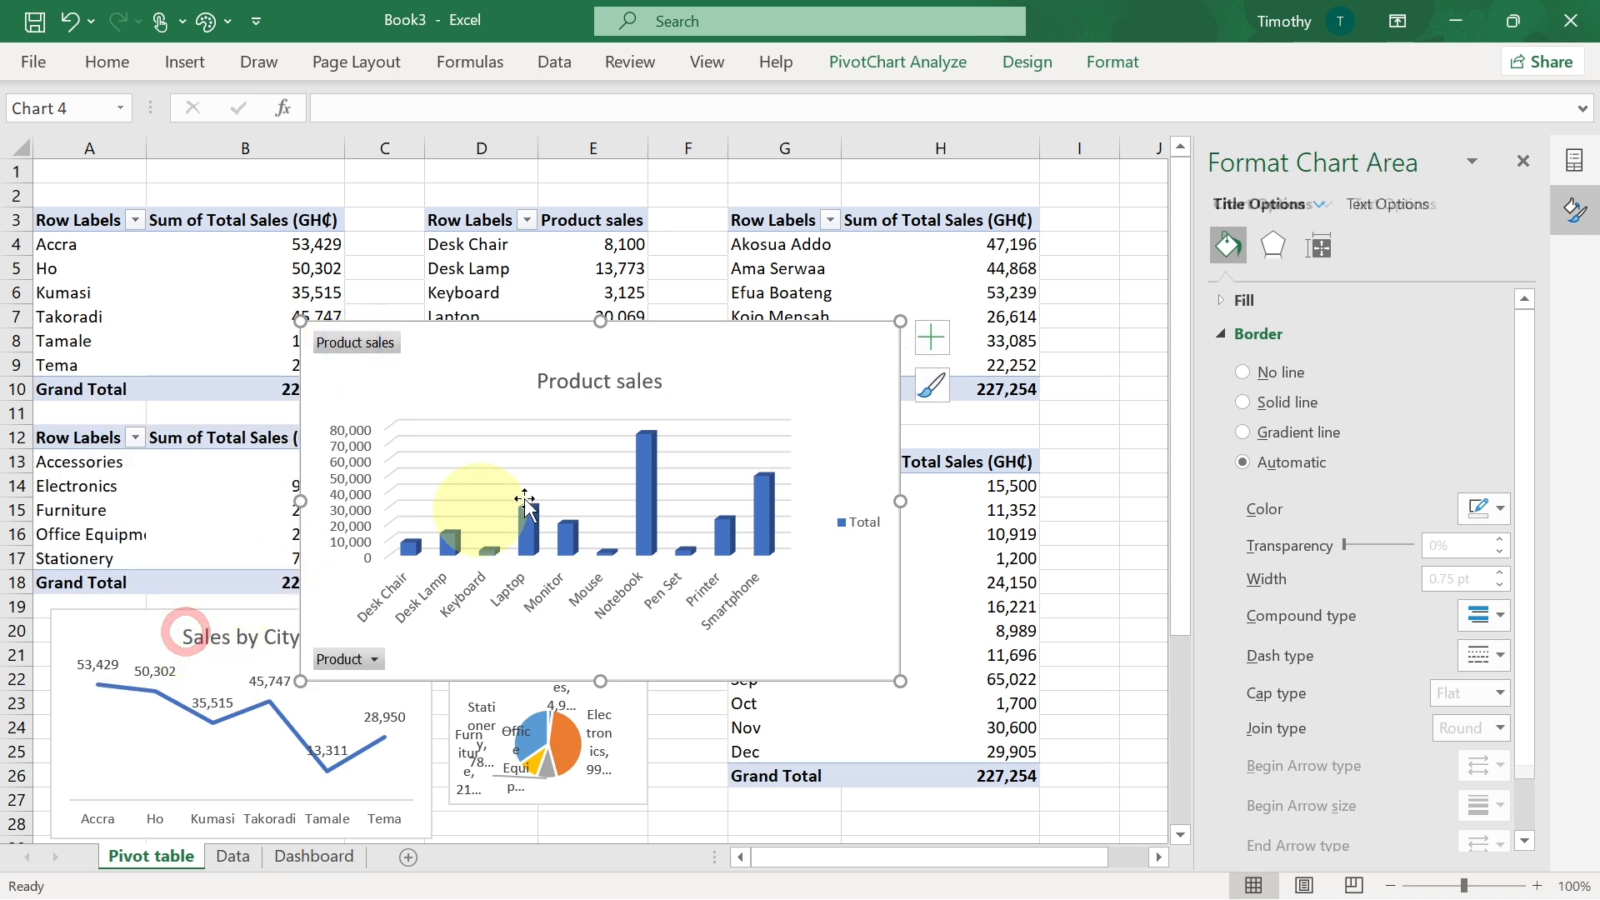
- Delete the legend and the vertical value axis from the Product sales chart
{"action": "left_click", "coordinate": [852, 524]}
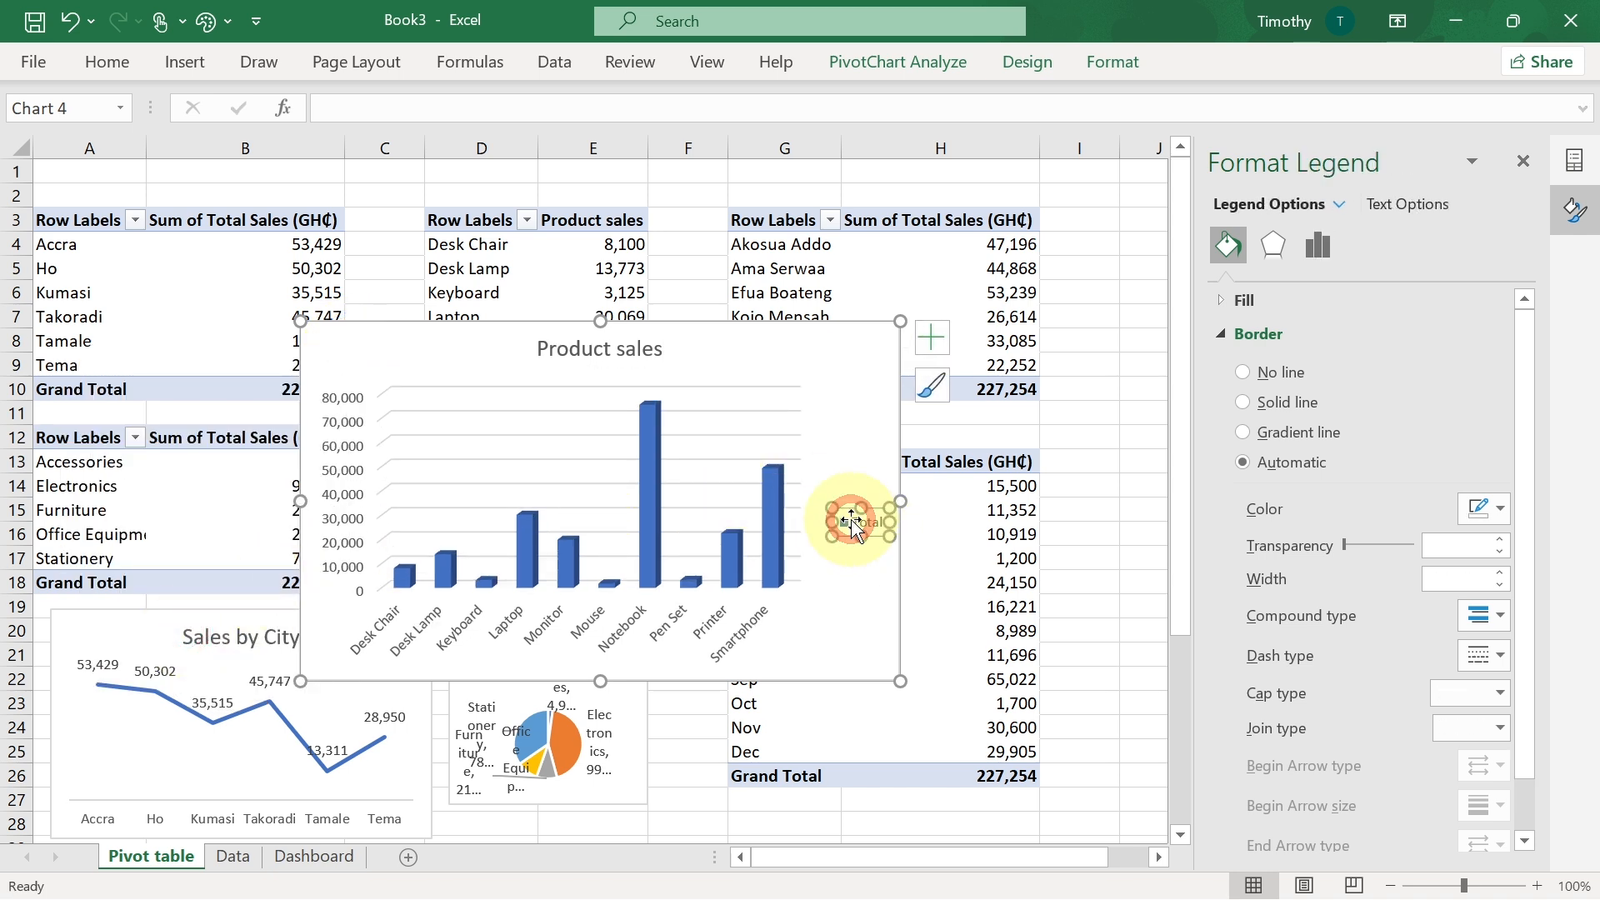
{"action": "key", "text": "Delete"}
{"action": "left_click", "coordinate": [337, 446]}
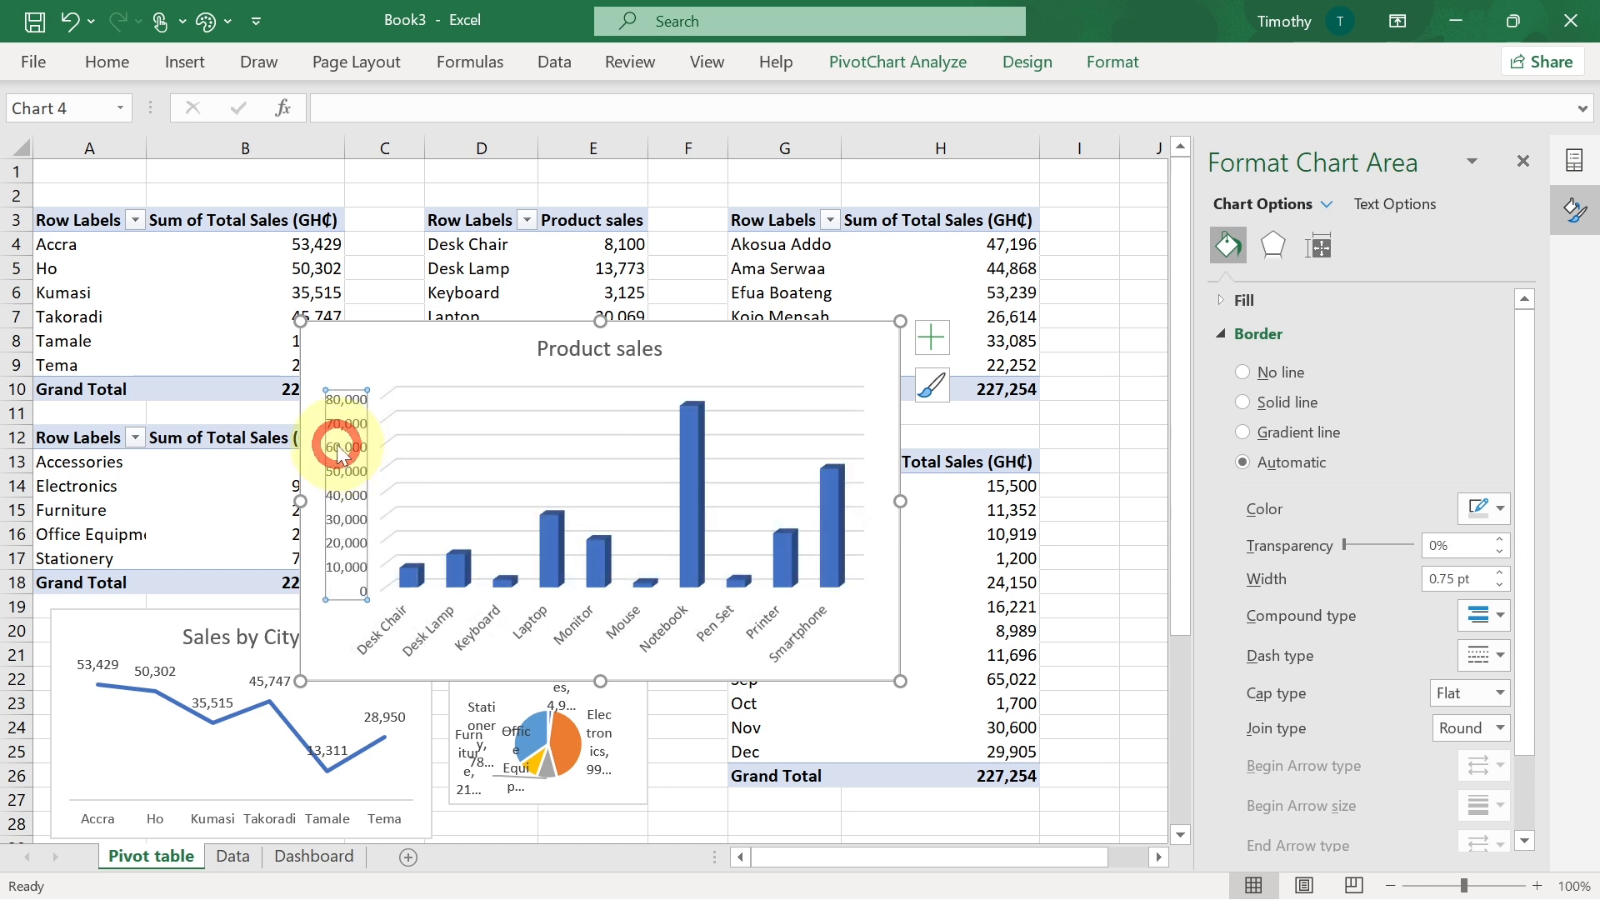
{"action": "key", "text": "Delete"}
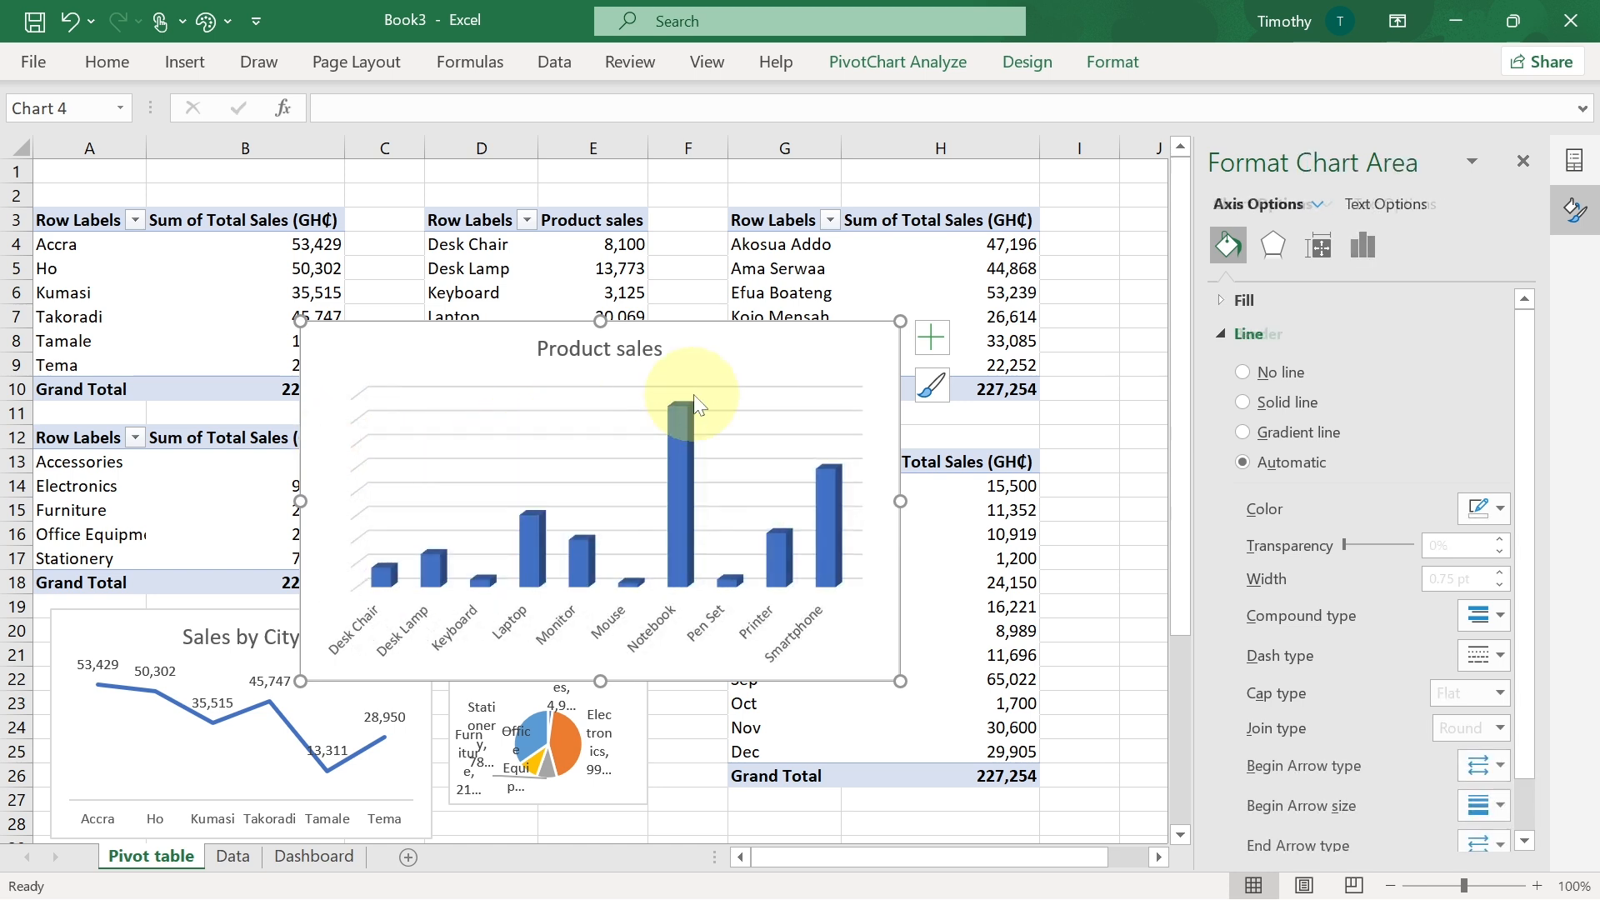
- Remove the gridlines from the Product sales chart and add data labels to its columns
{"action": "left_click", "coordinate": [932, 337]}
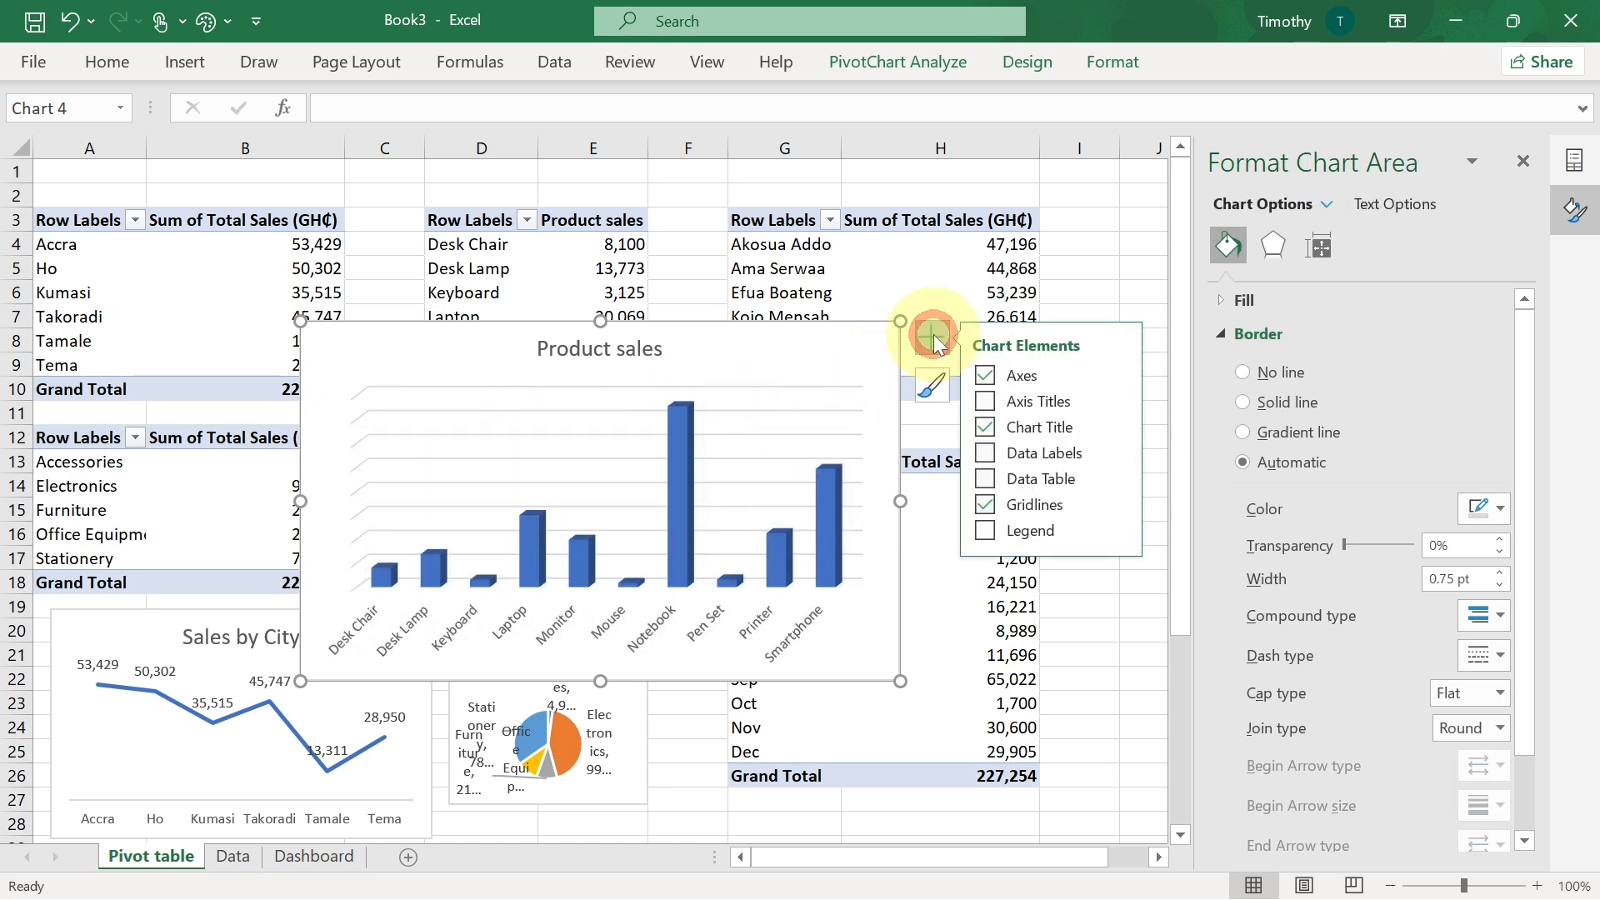
{"action": "left_click", "coordinate": [984, 504]}
{"action": "left_click", "coordinate": [986, 455]}
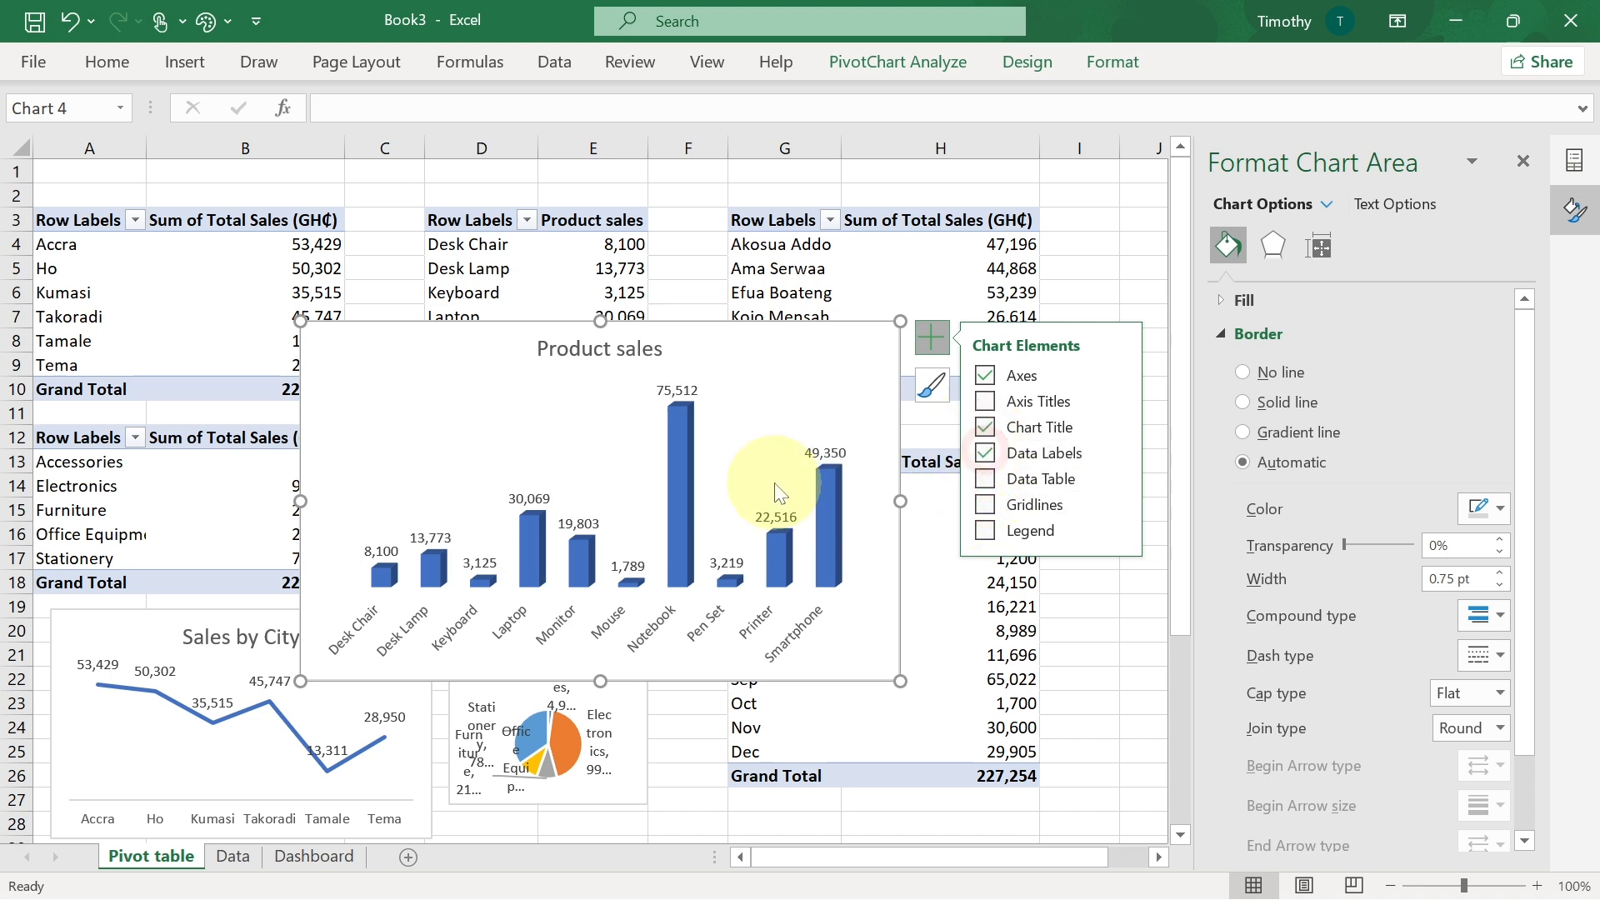
- Shrink the Product sales chart and paste a copy of it at cell K15 of the Dashboard sheet
{"action": "left_click_drag", "start_coordinate": [901, 681], "coordinate": [761, 591]}
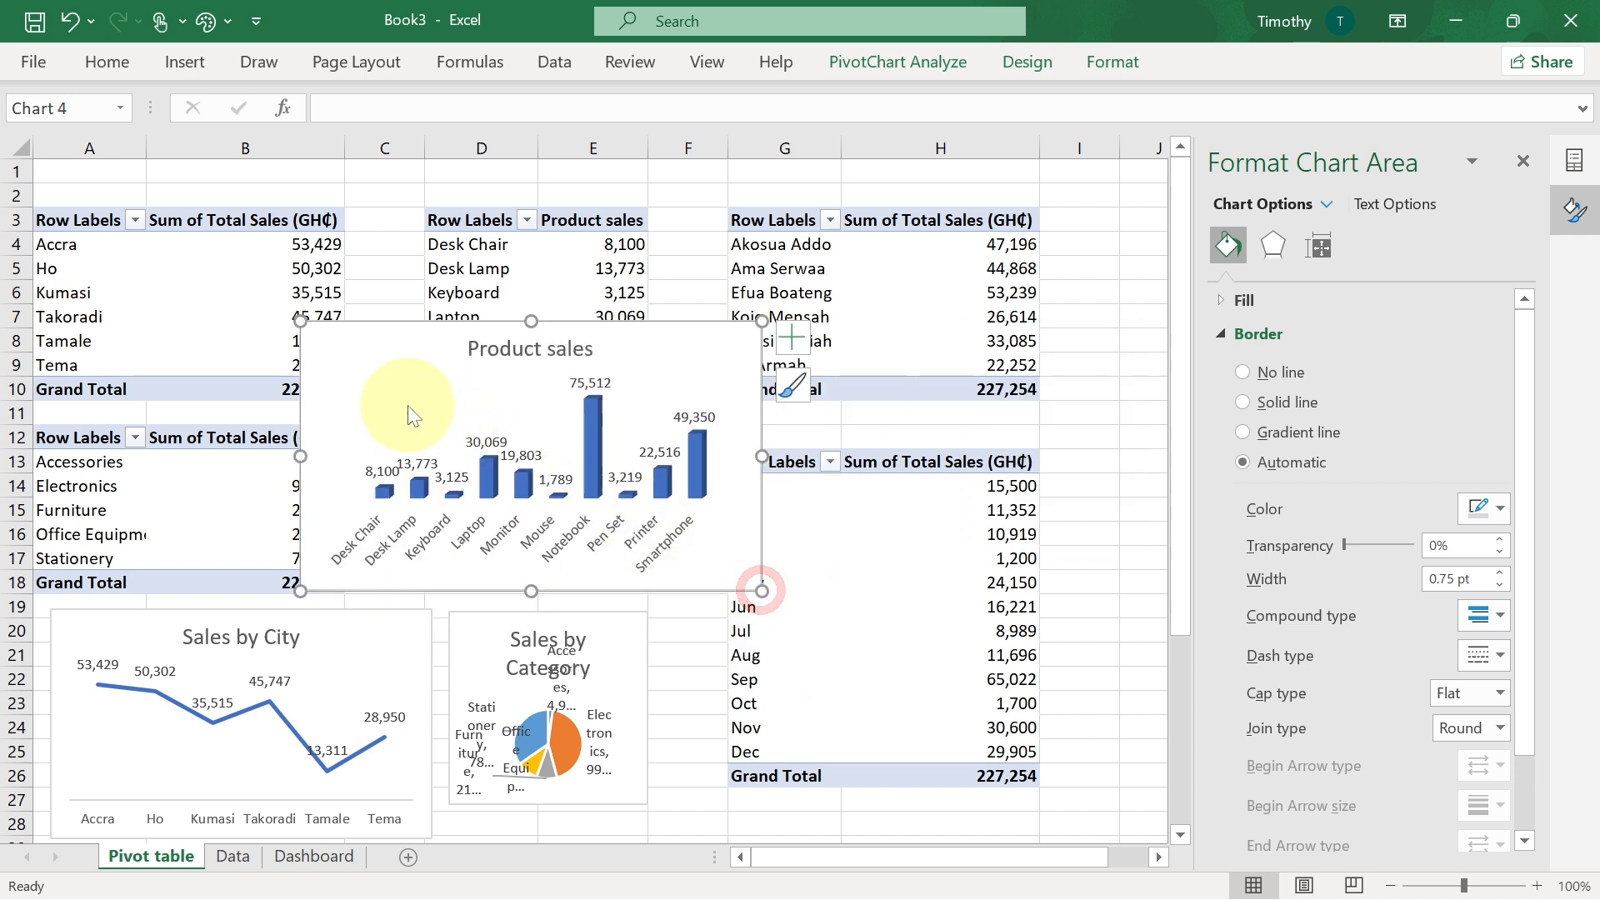
{"action": "left_click", "coordinate": [318, 852]}
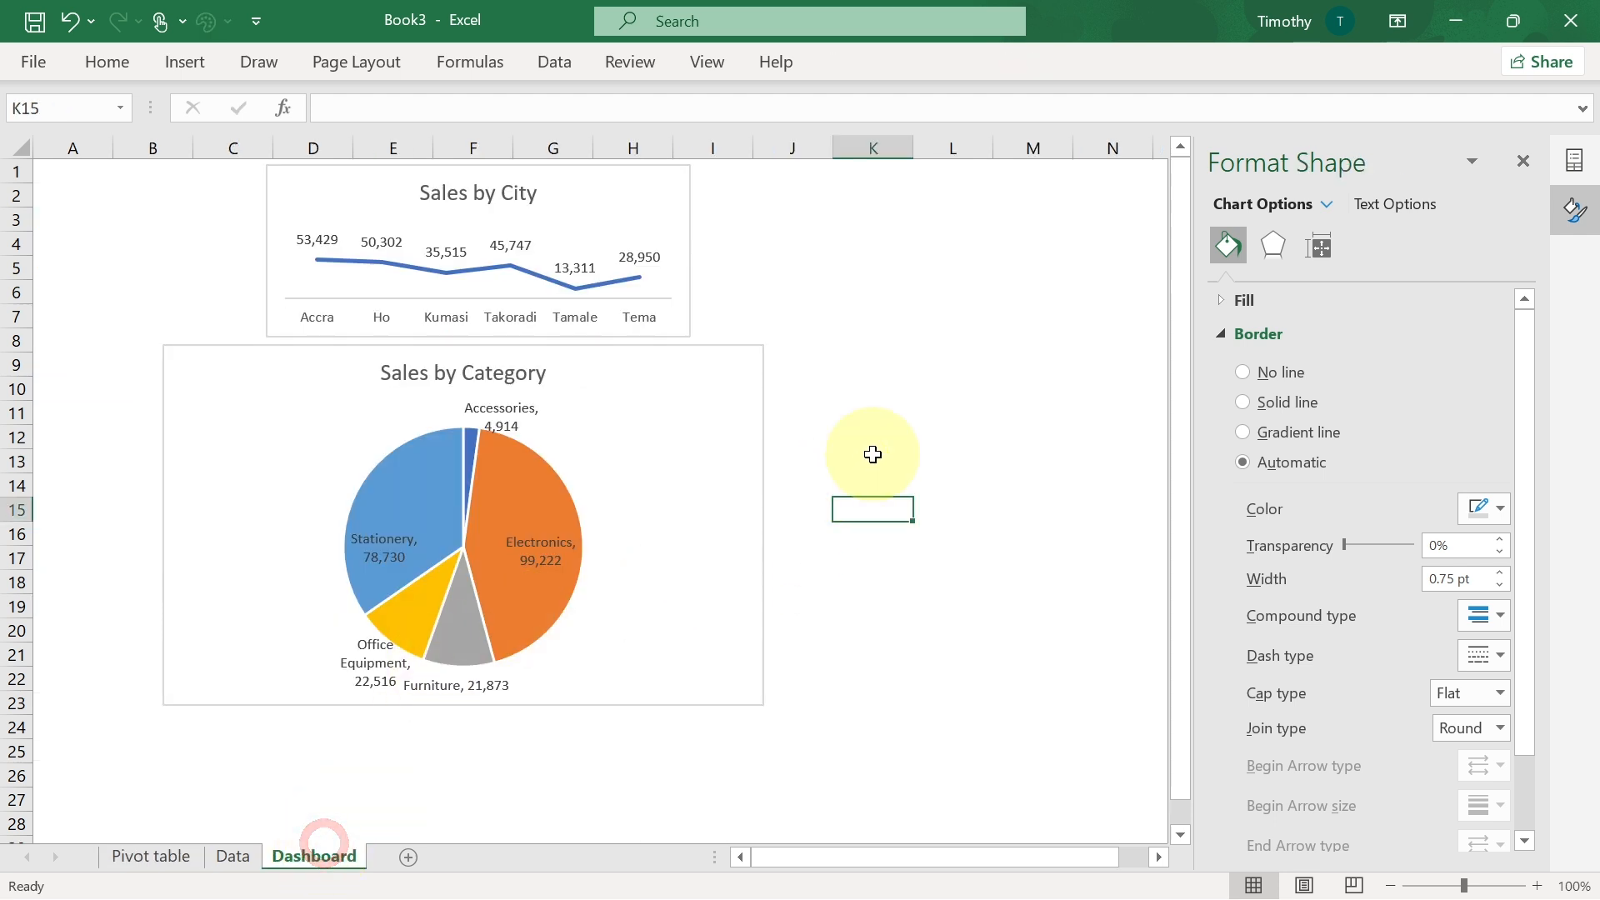
{"action": "key", "text": "ctrl+v"}
{"action": "left_click_drag", "start_coordinate": [810, 512], "coordinate": [820, 478]}
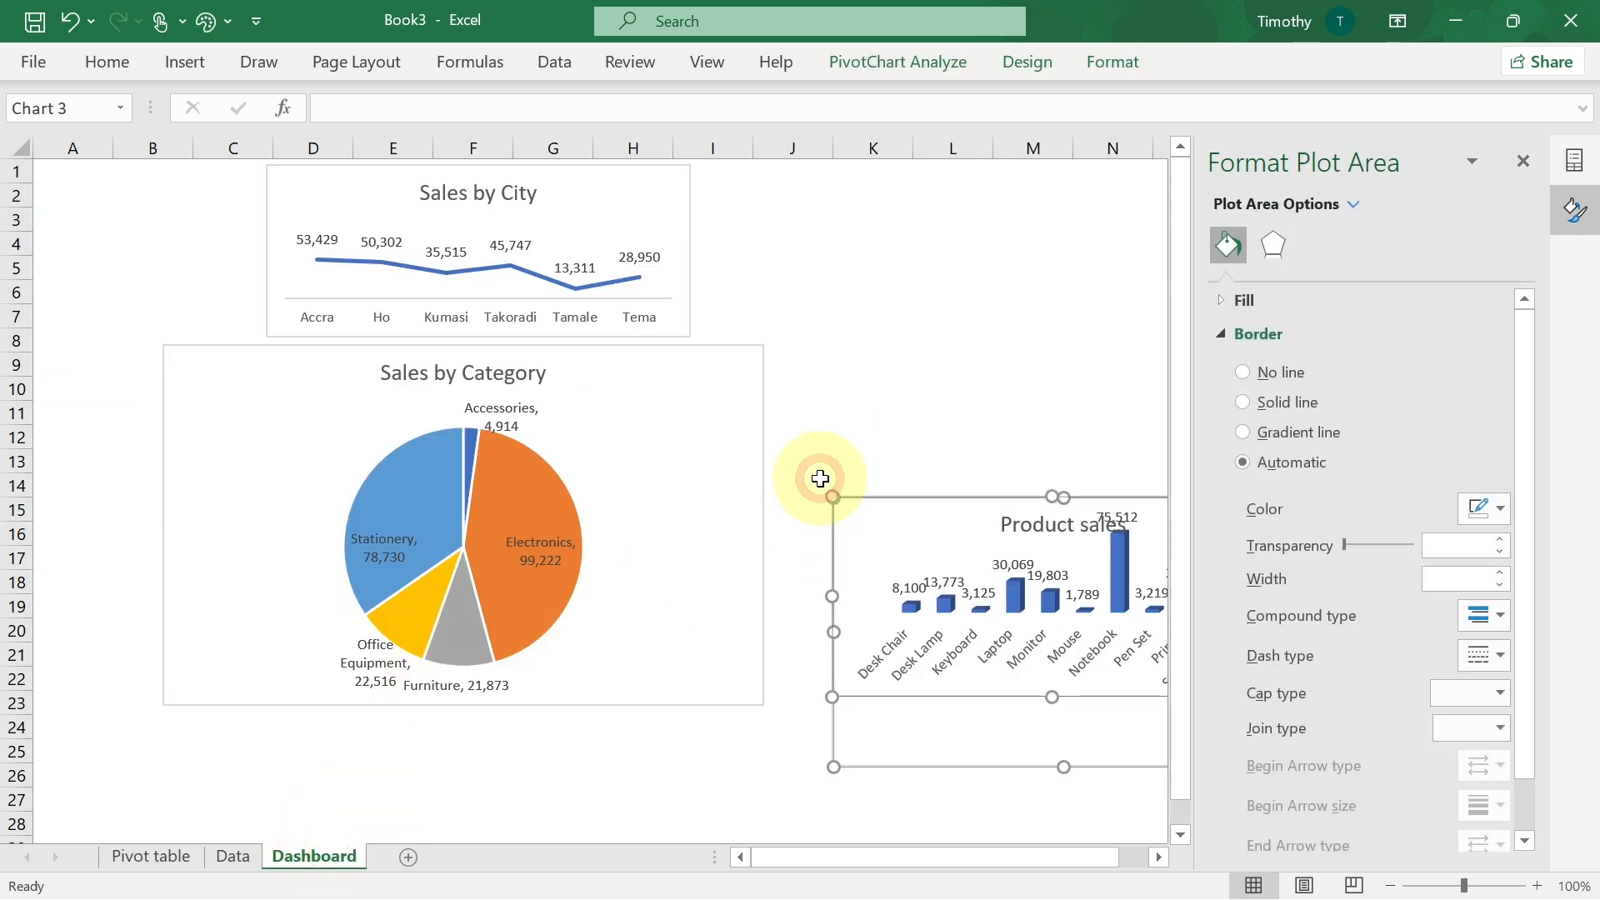
{"action": "key", "text": "ctrl+z"}
- Narrow the Sales by Category chart on both sides and move the Product sales chart directly beside it
{"action": "left_click", "coordinate": [767, 544]}
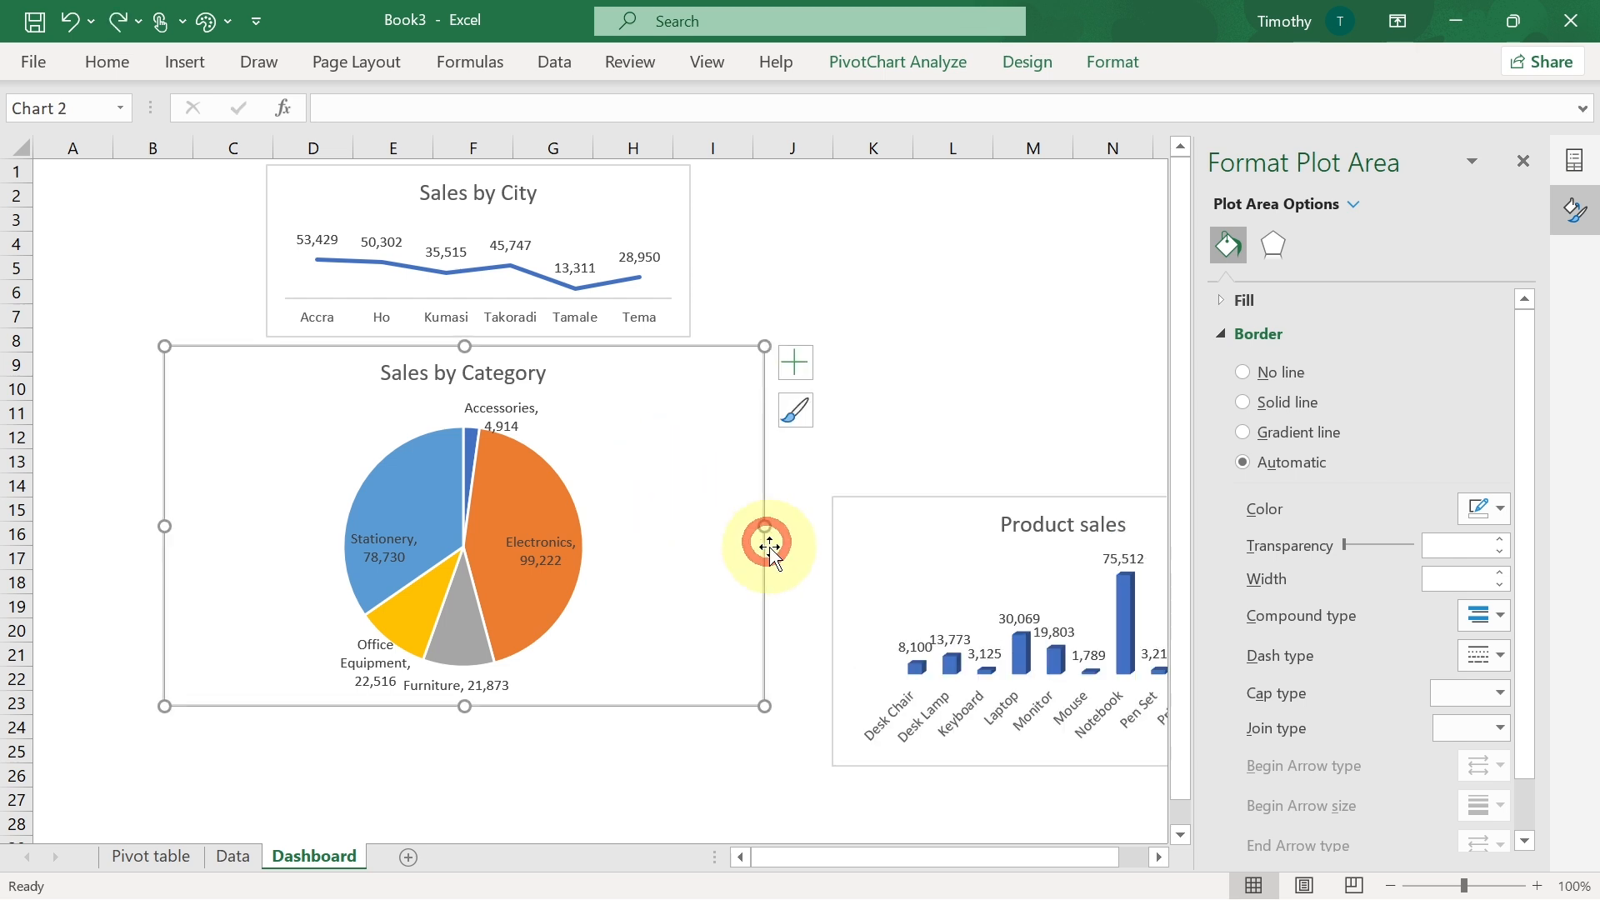
{"action": "left_click_drag", "start_coordinate": [767, 544], "coordinate": [664, 506]}
{"action": "left_click_drag", "start_coordinate": [164, 527], "coordinate": [196, 531]}
{"action": "left_click", "coordinate": [875, 533]}
{"action": "left_click_drag", "start_coordinate": [886, 542], "coordinate": [729, 447]}
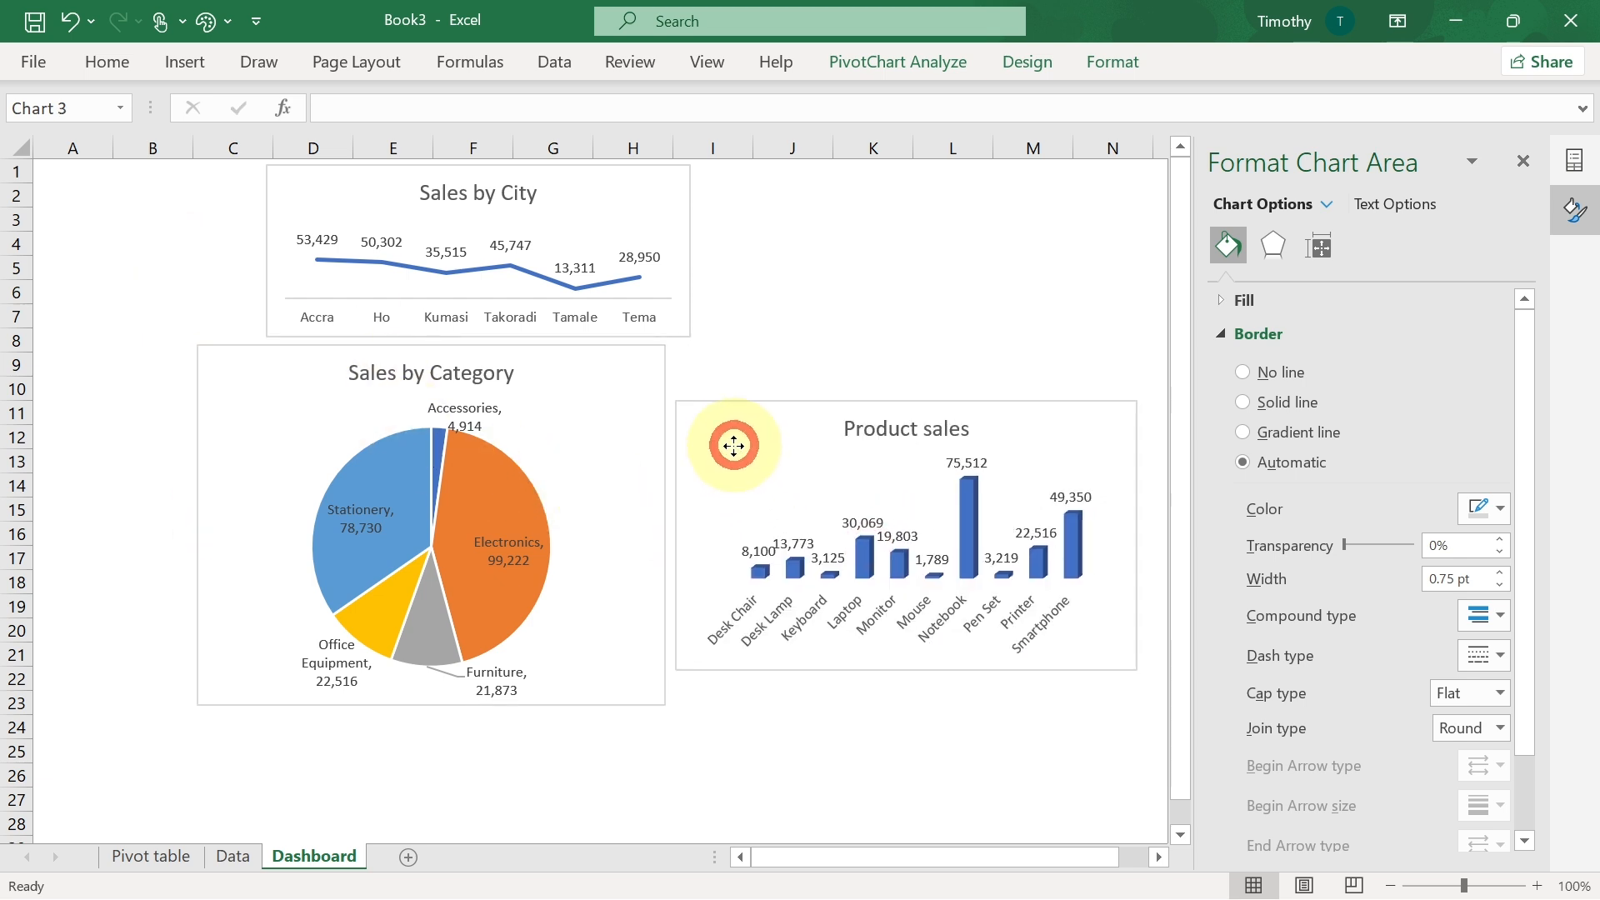
- Shrink the original Product sales chart on the Pivot table sheet and move it below the product PivotTable, over the other charts
{"action": "left_click", "coordinate": [151, 856]}
{"action": "left_click_drag", "start_coordinate": [760, 322], "coordinate": [571, 368]}
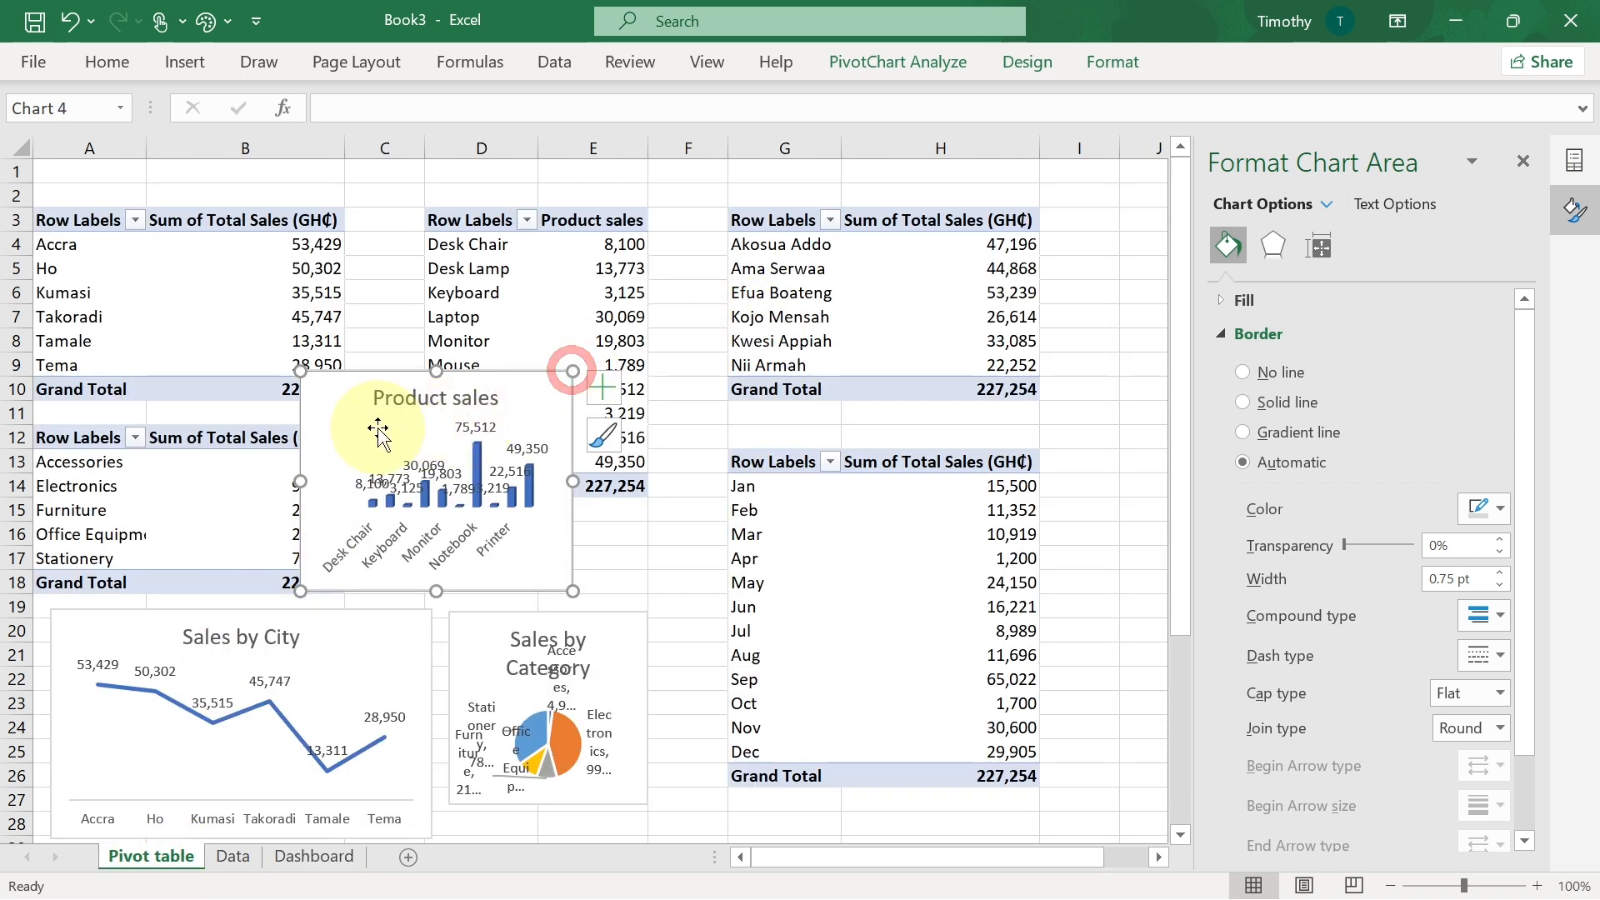
{"action": "left_click_drag", "start_coordinate": [321, 458], "coordinate": [291, 602]}
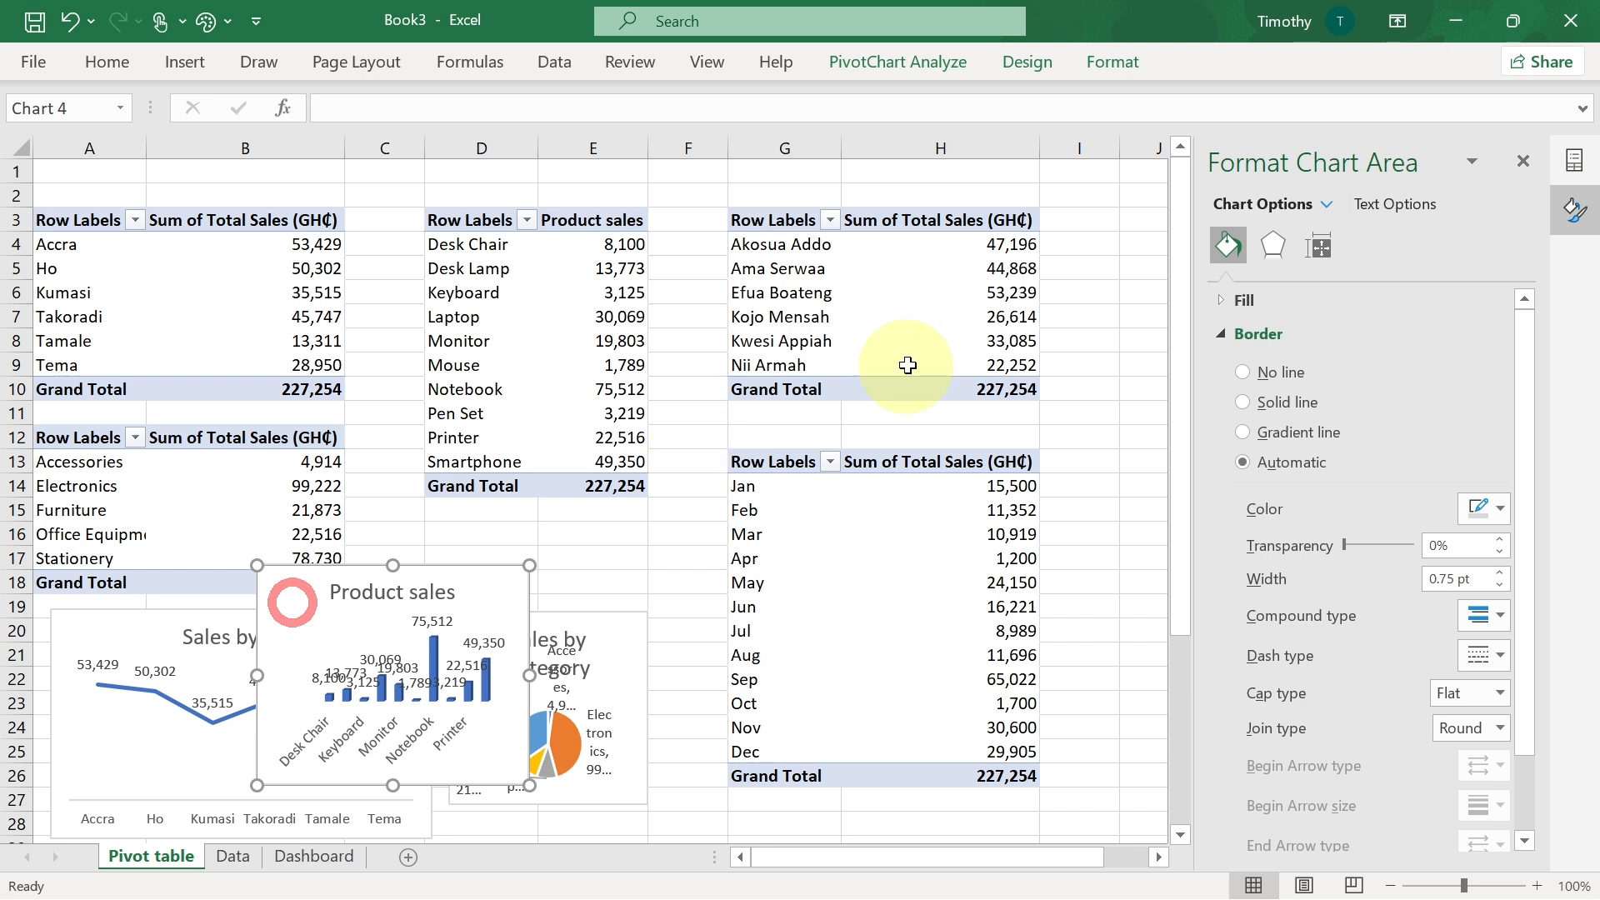
- Insert a 2-D clustered bar PivotChart from the sales rep PivotTable and hide all of its field buttons
{"action": "left_click", "coordinate": [898, 291]}
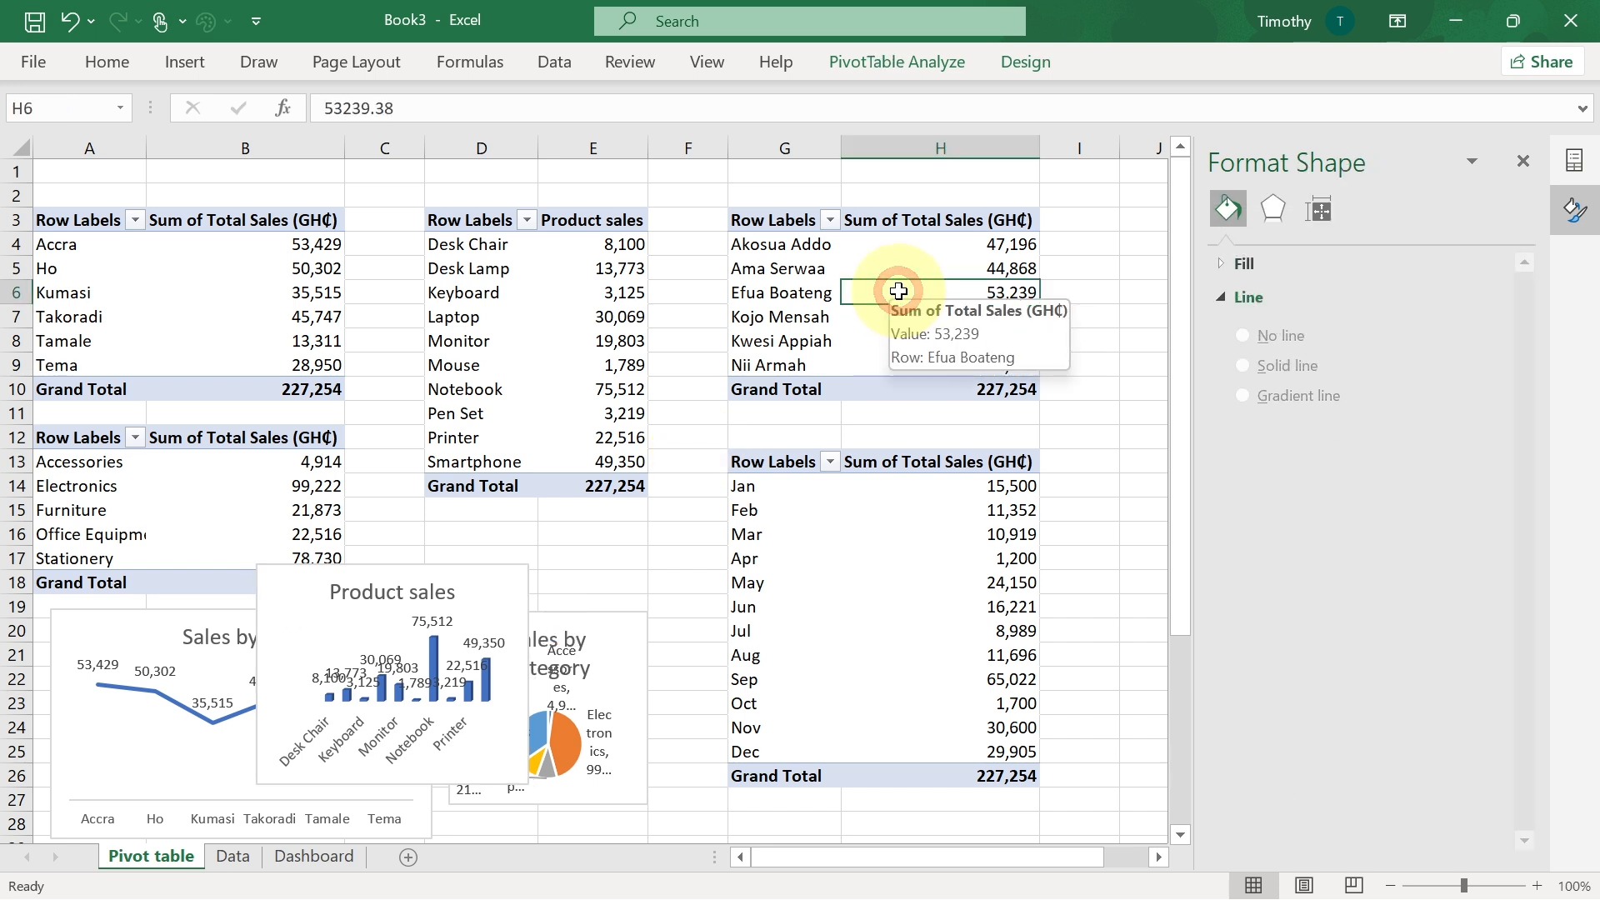
{"action": "left_click", "coordinate": [180, 65]}
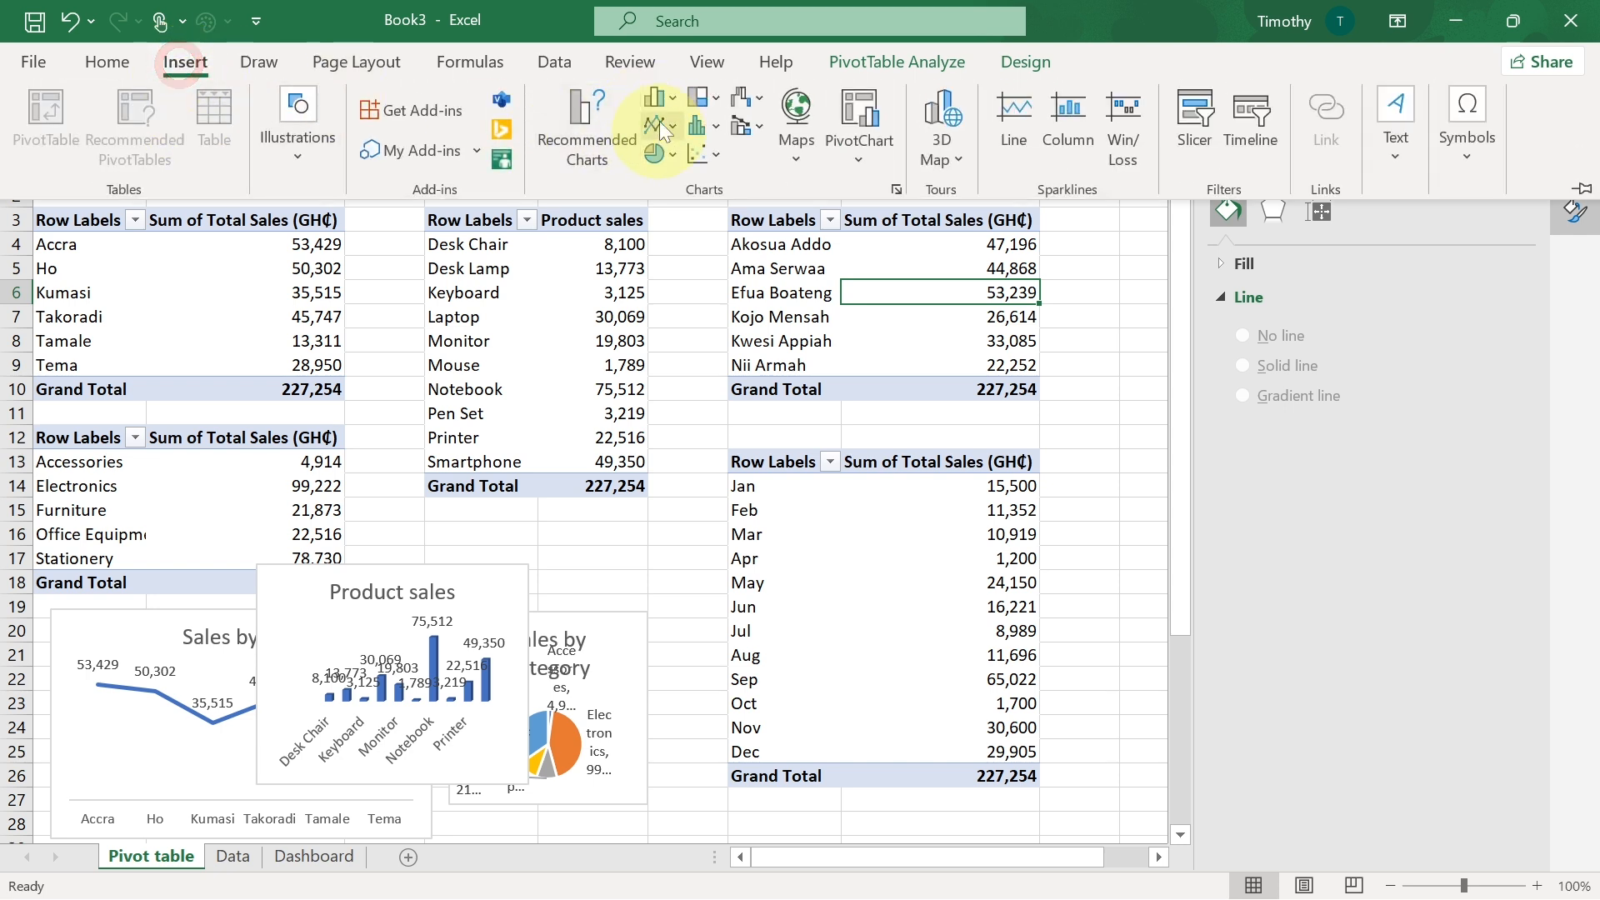
{"action": "left_click", "coordinate": [670, 97]}
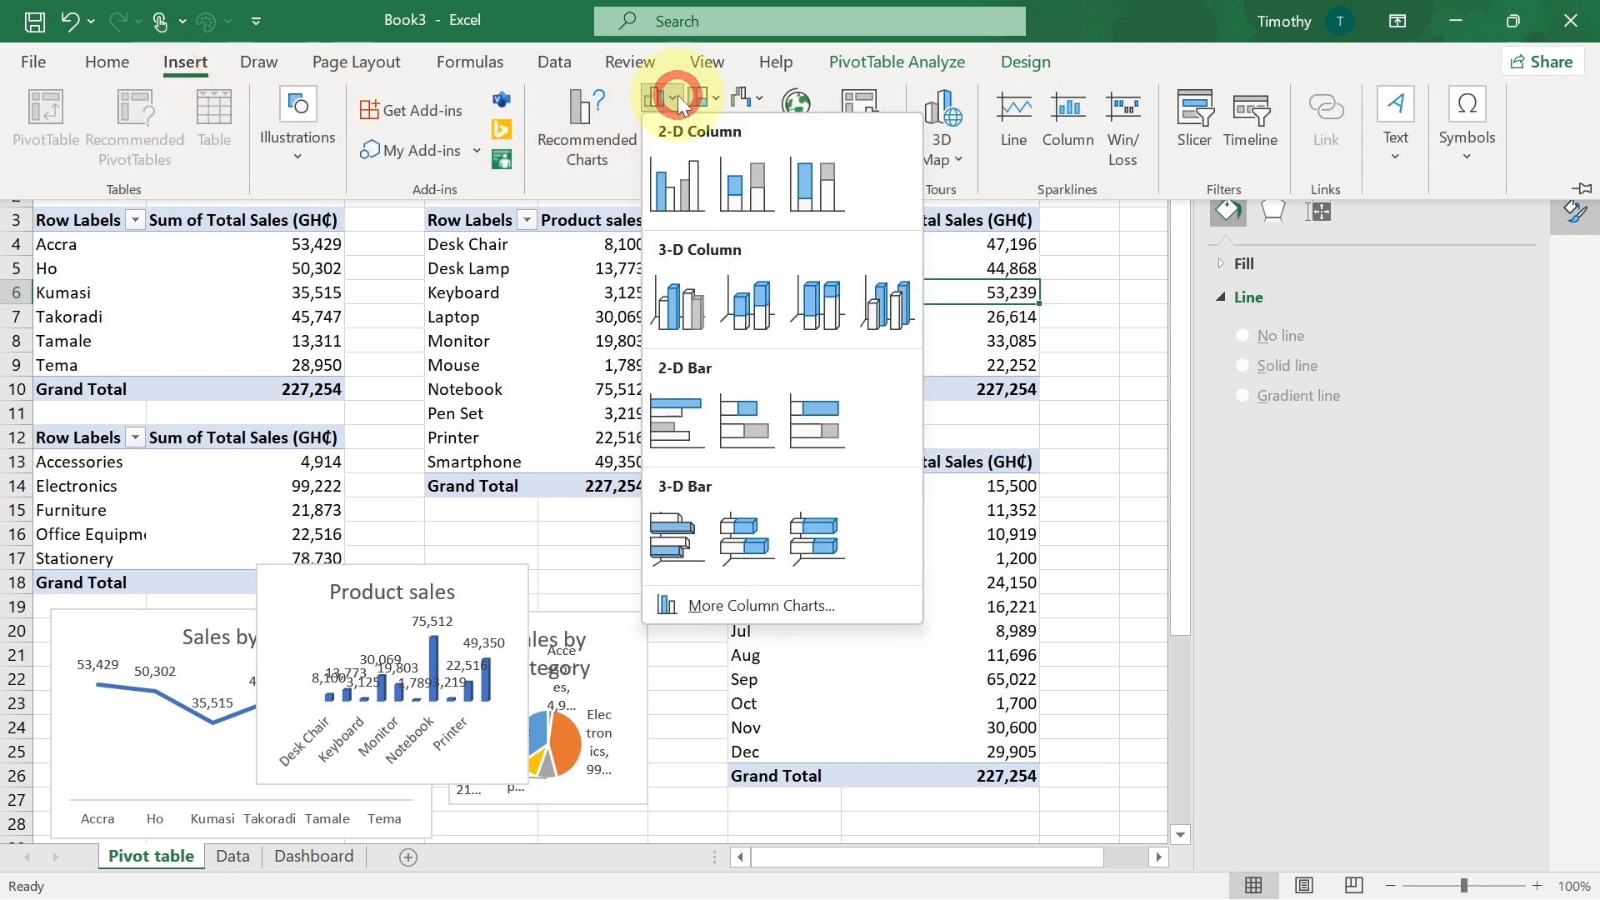
{"action": "left_click", "coordinate": [668, 412]}
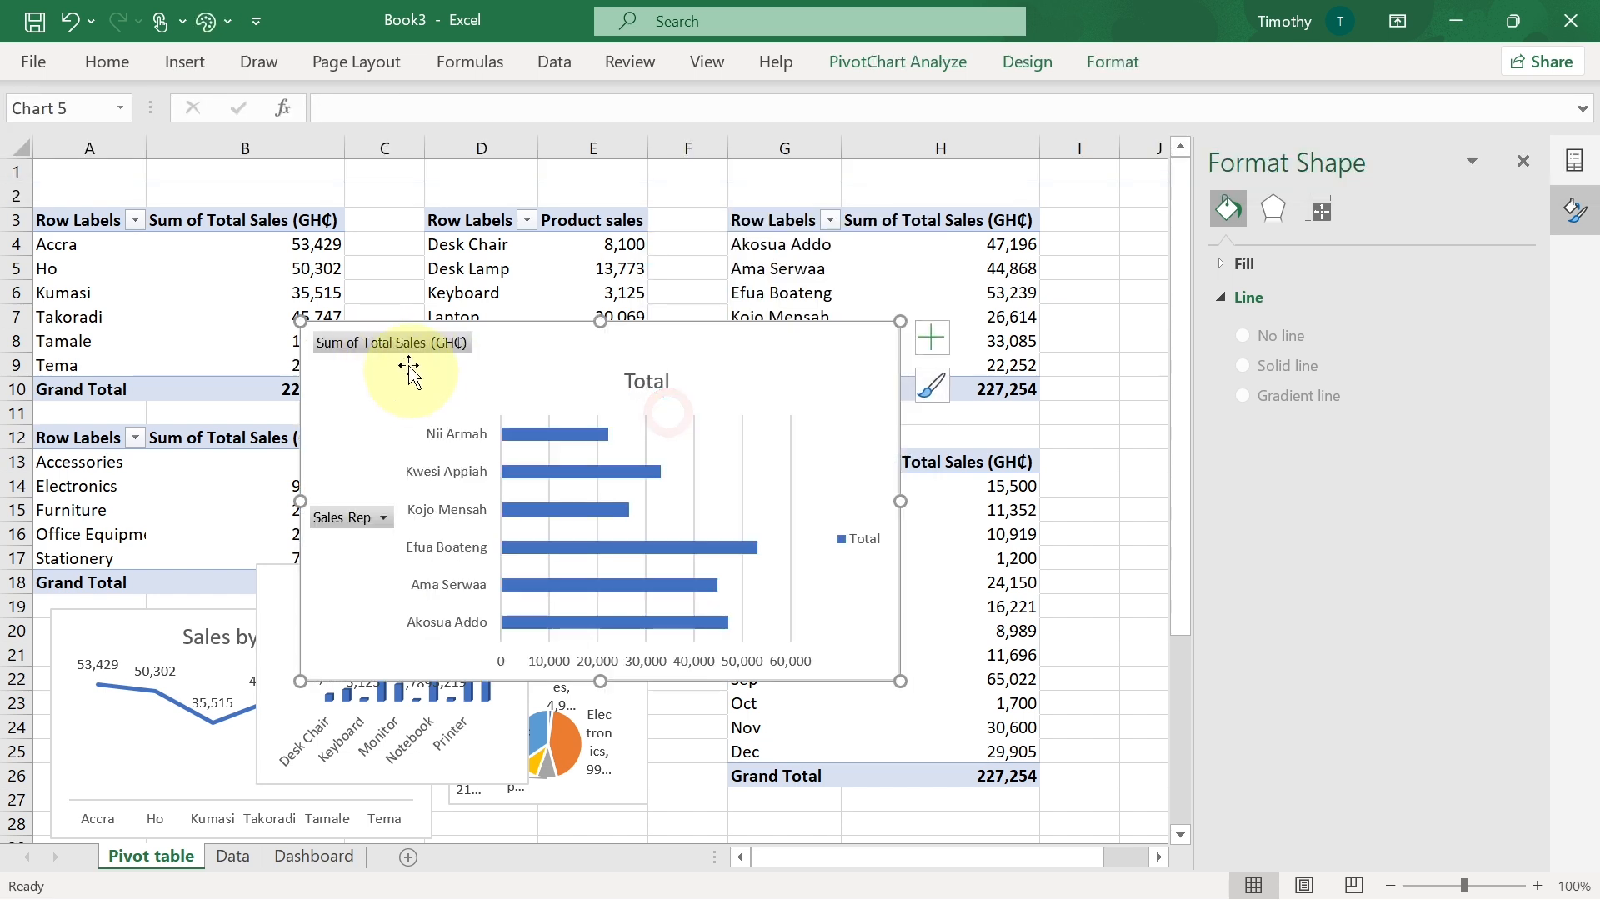
{"action": "right_click", "coordinate": [393, 343]}
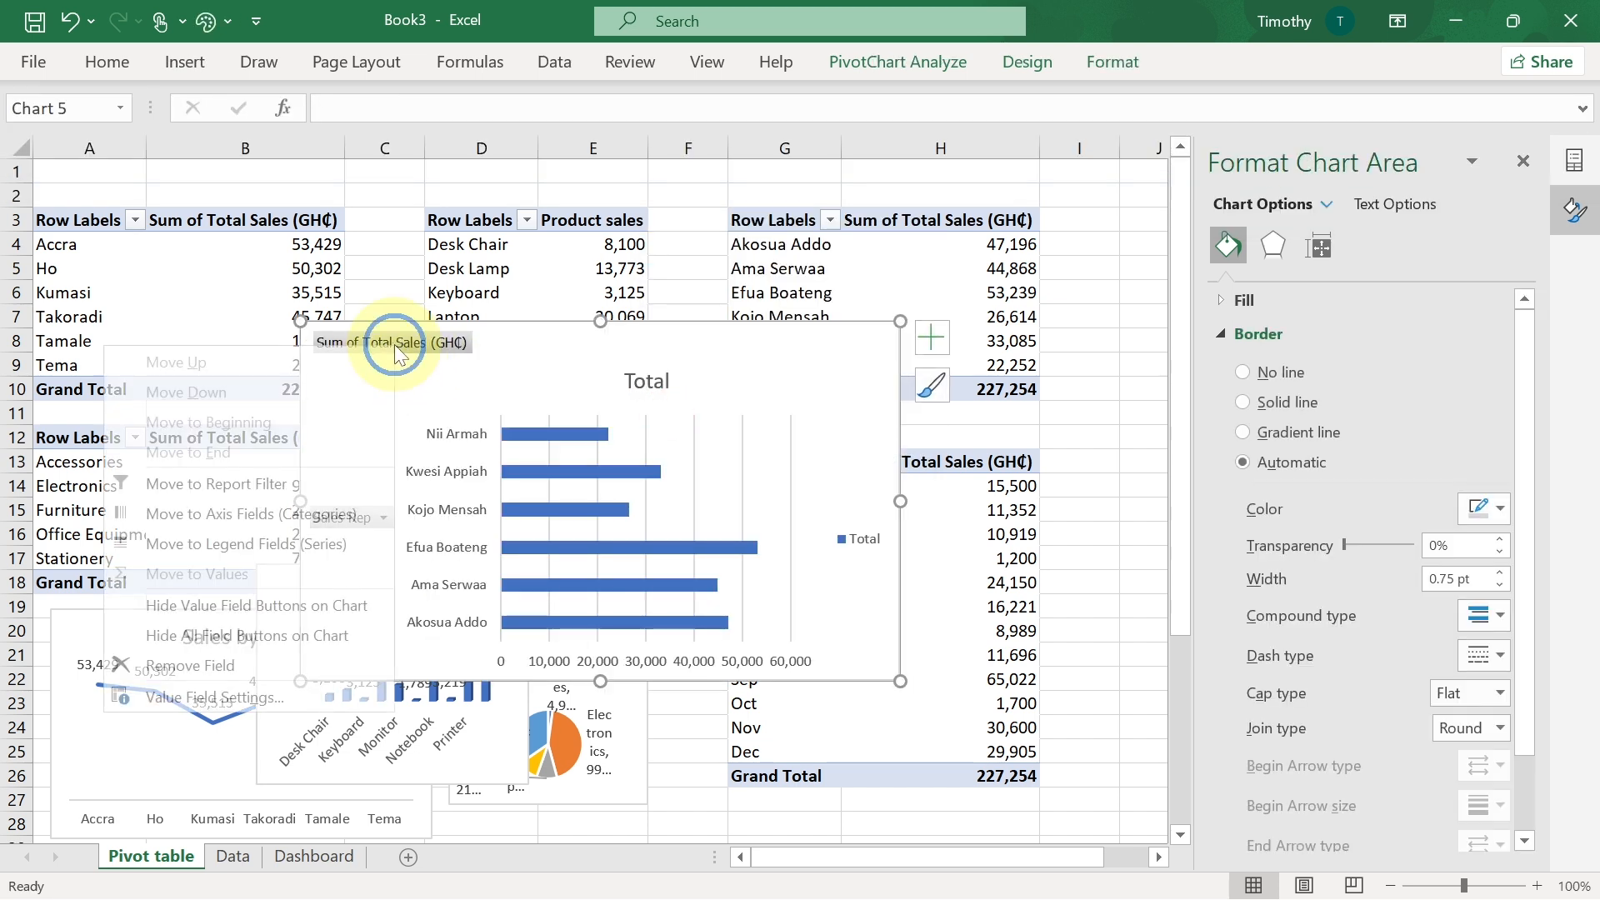
{"action": "left_click", "coordinate": [254, 638]}
{"action": "left_click", "coordinate": [576, 662]}
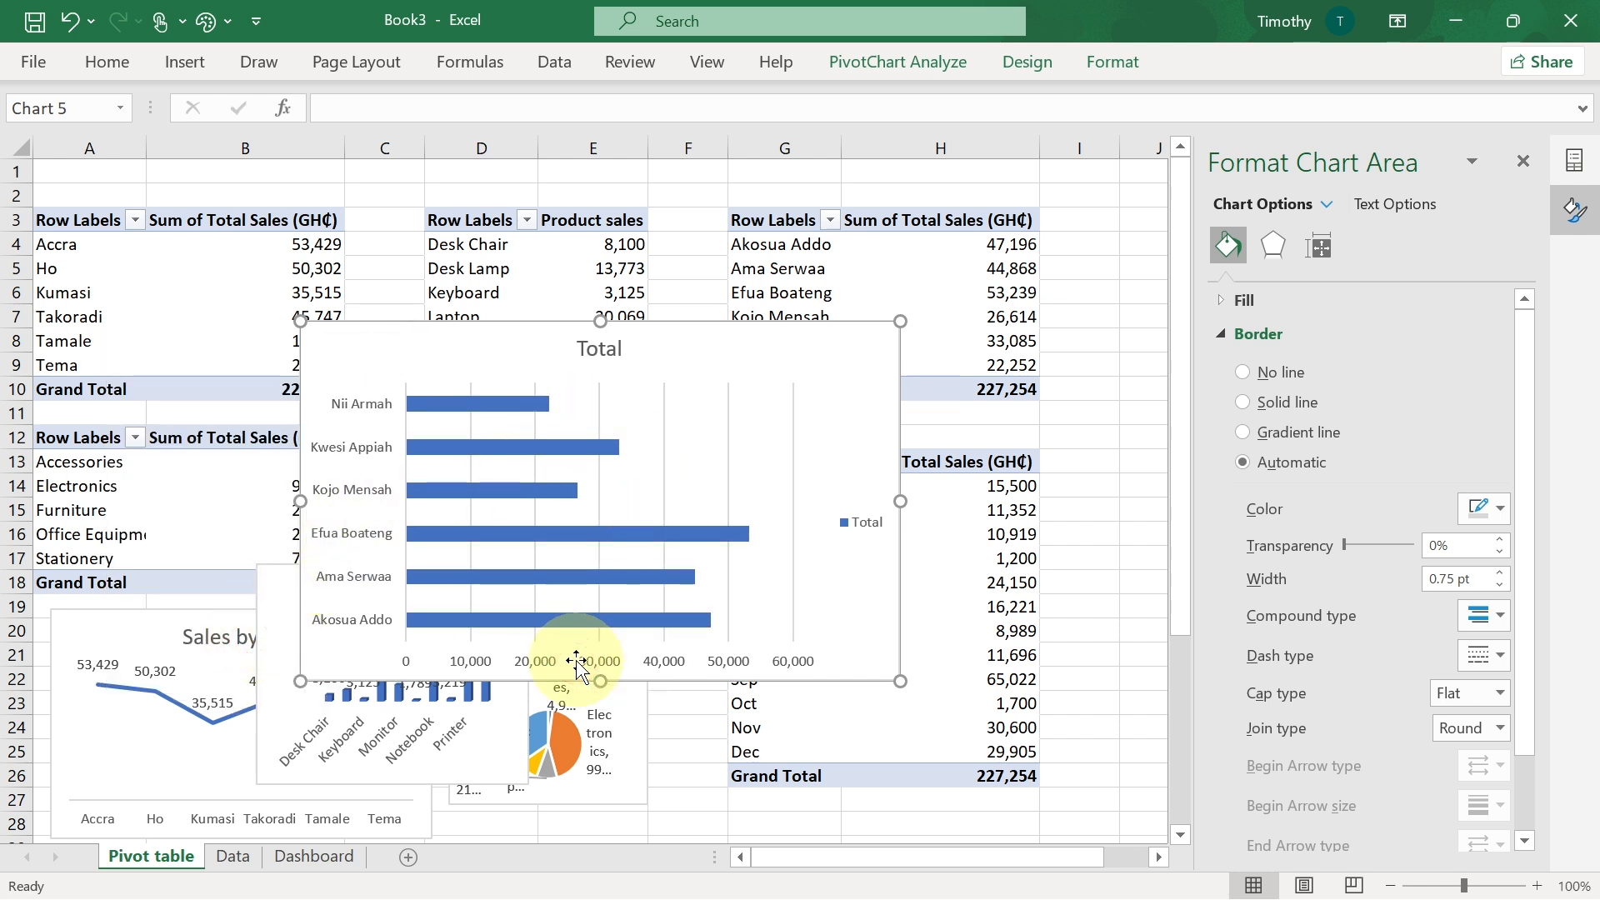
{"action": "key", "text": "ctrl+z"}
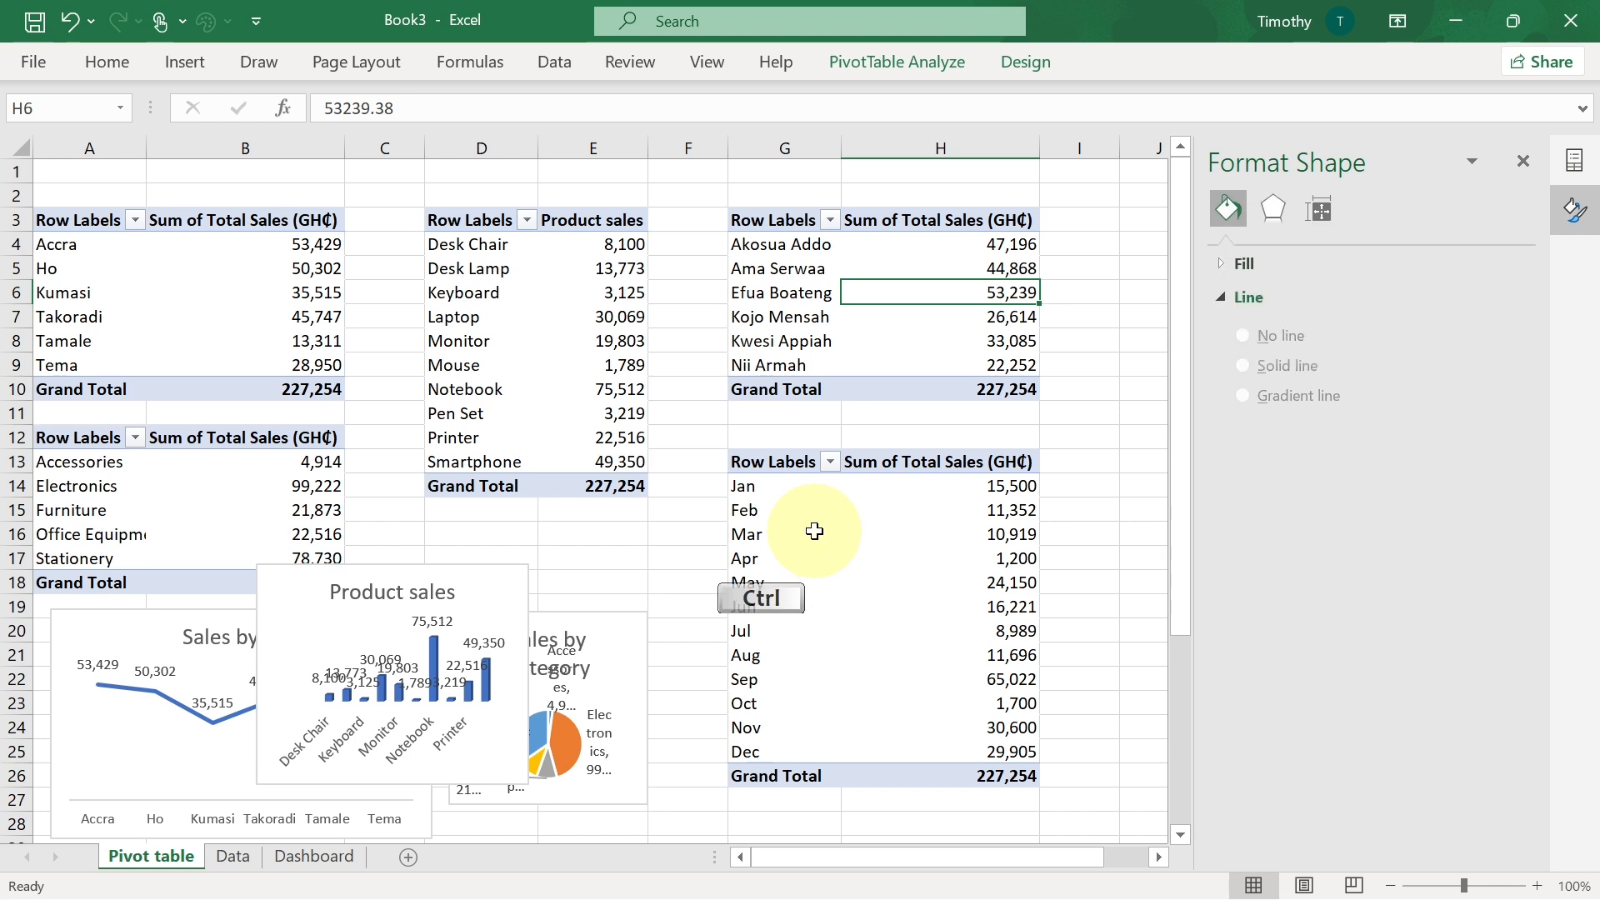
{"action": "key", "text": "ctrl+z"}
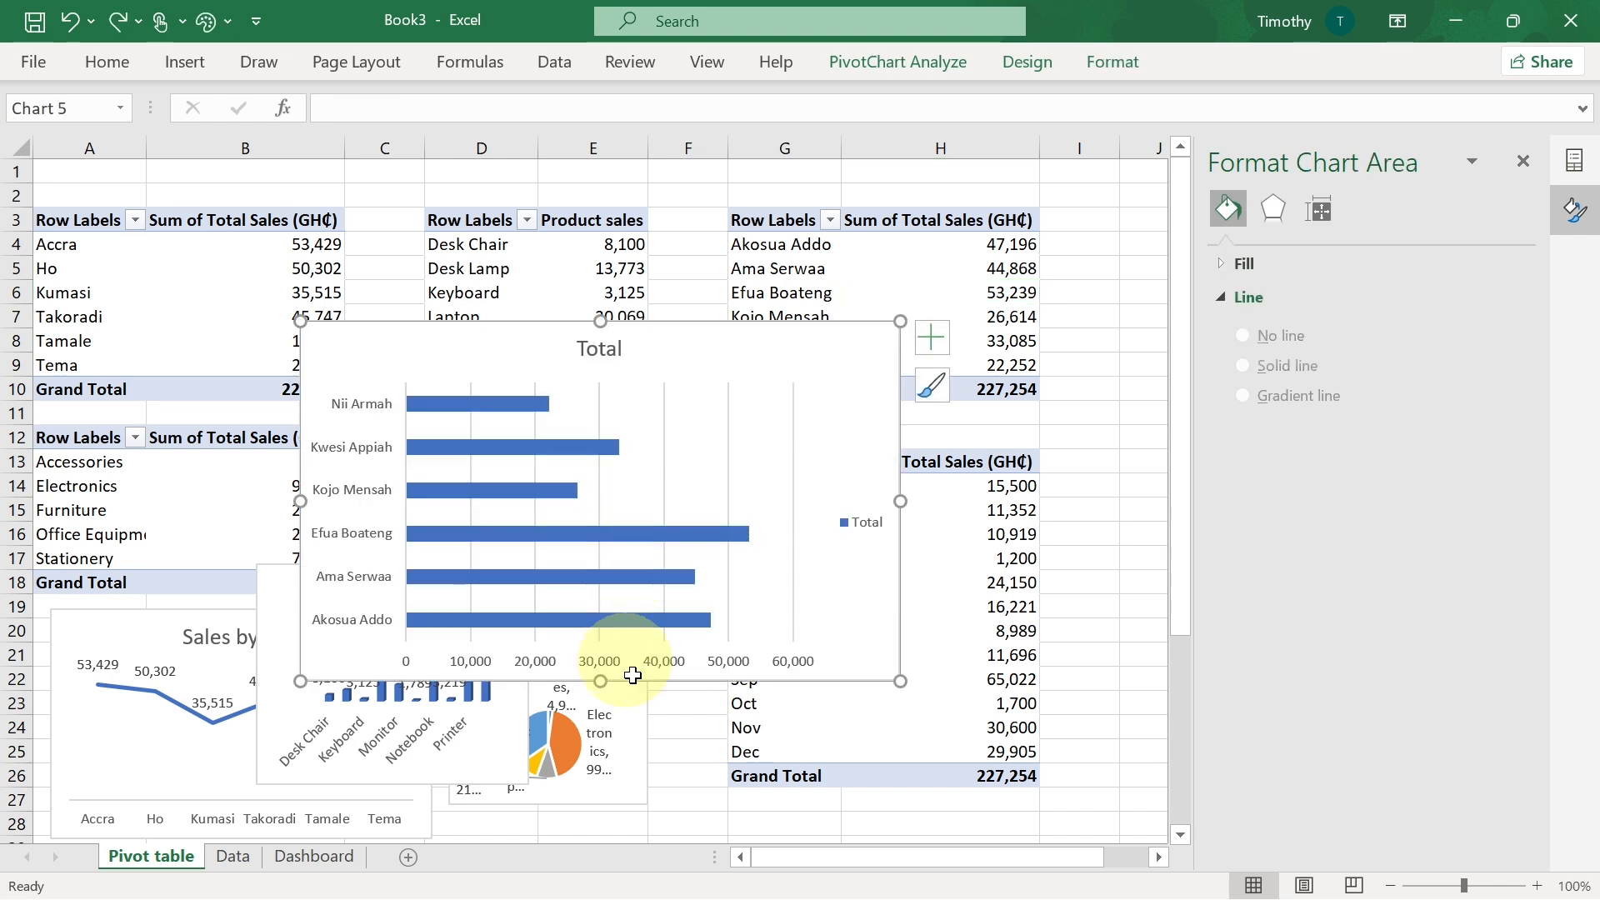
- Delete the horizontal value axis from the sales rep bar chart and change its title to "Sales by reps"
{"action": "left_click", "coordinate": [617, 664]}
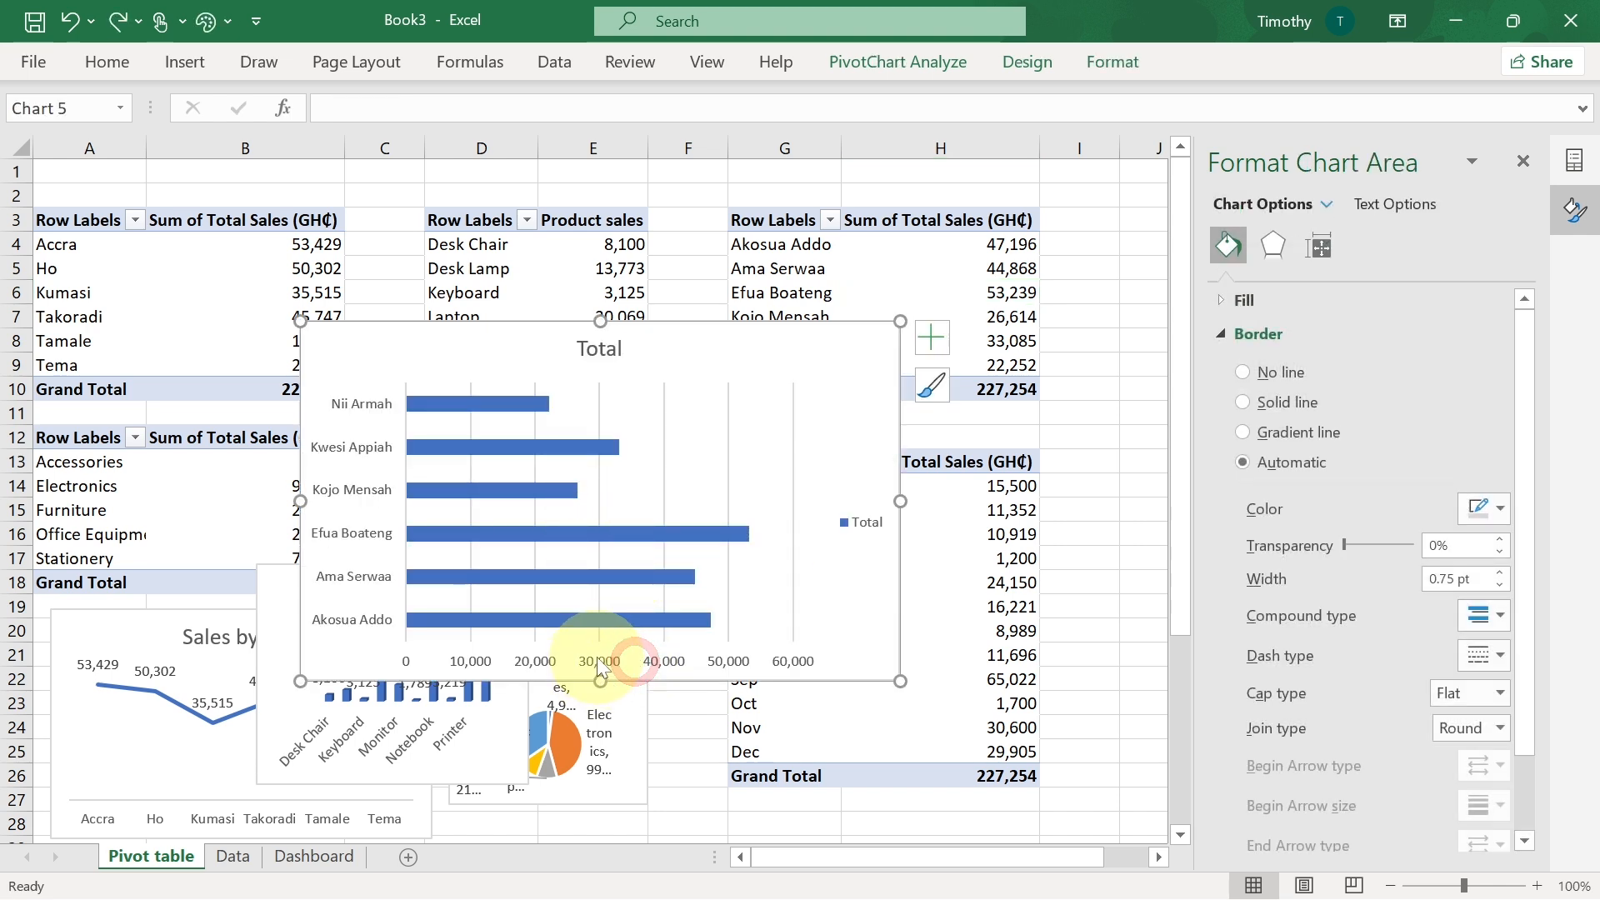
{"action": "key", "text": "Delete"}
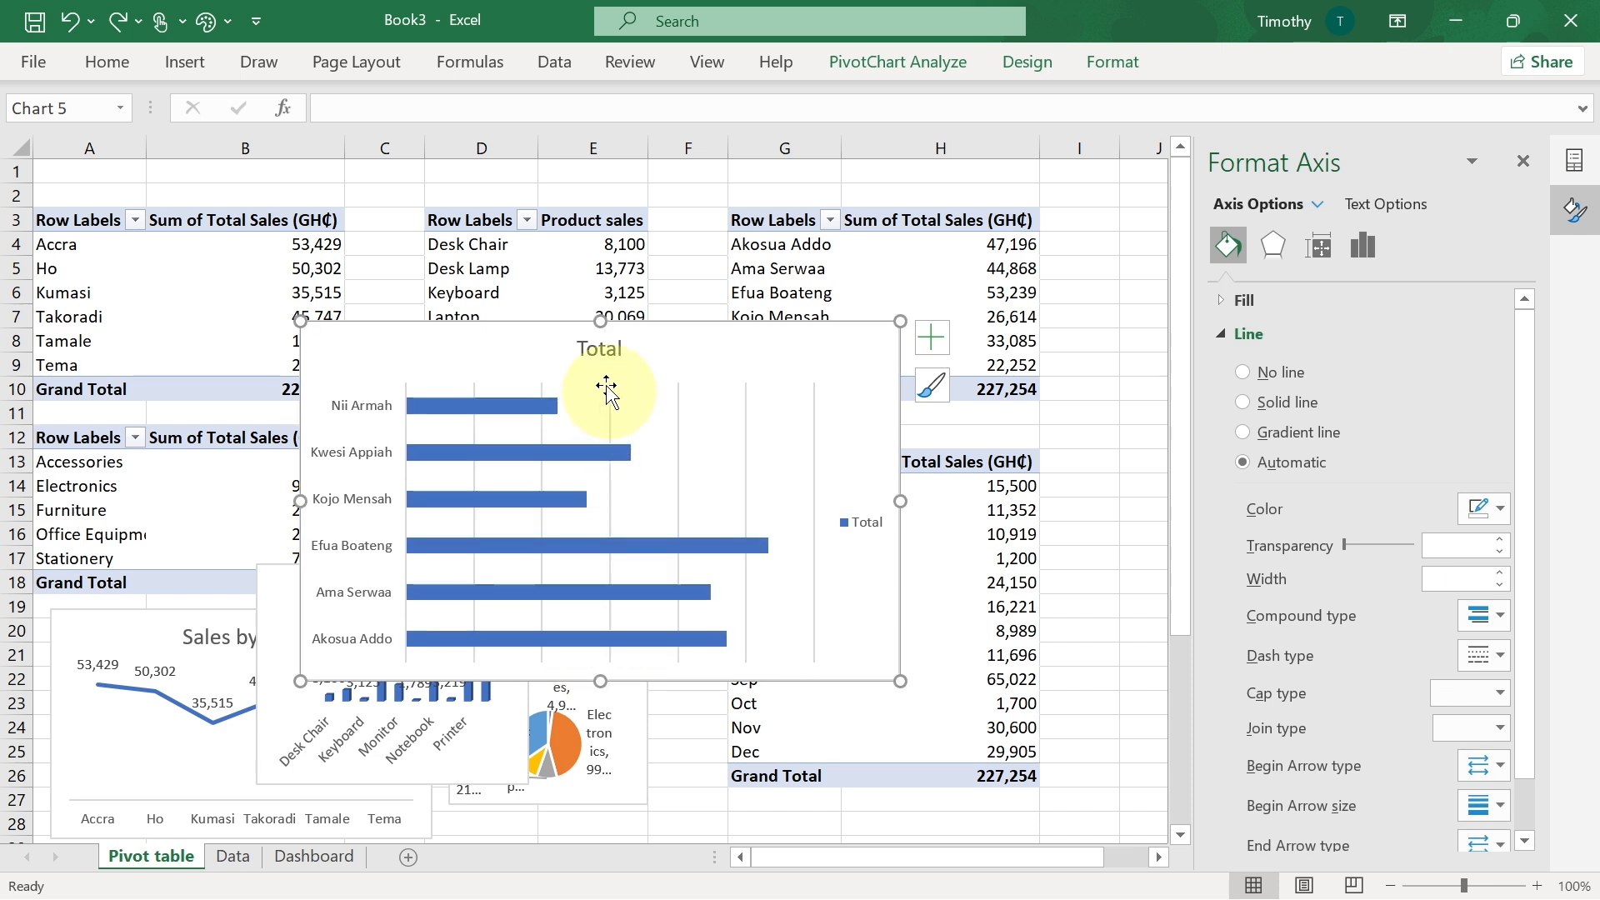
{"action": "left_click", "coordinate": [601, 351]}
{"action": "left_click", "coordinate": [601, 351]}
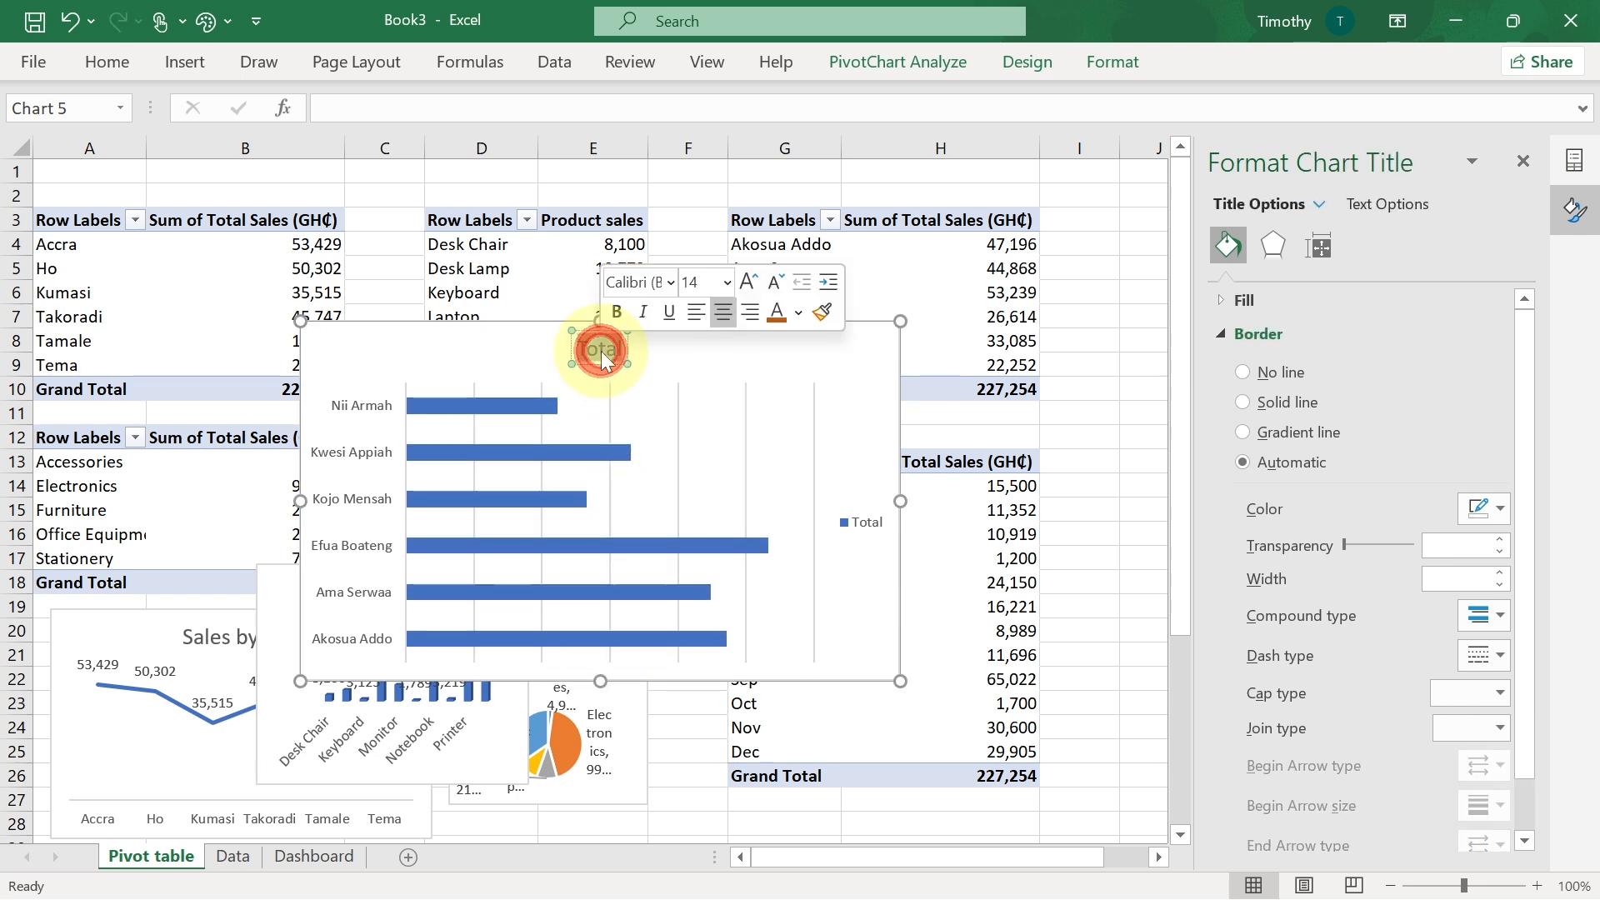
{"action": "type", "text": "Sales"}
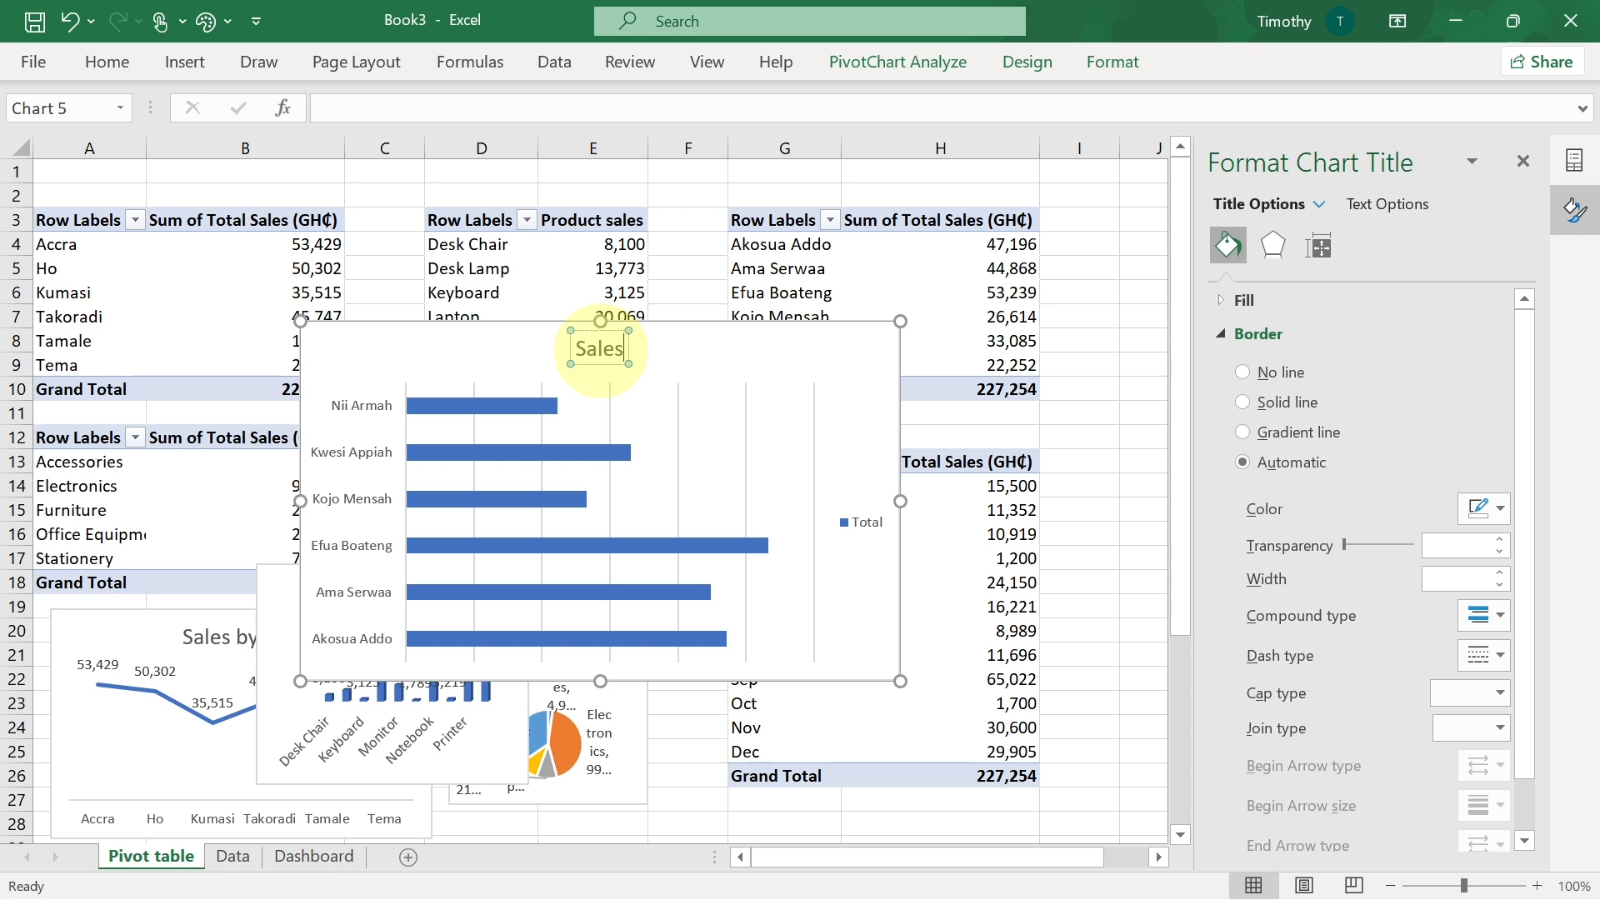
{"action": "type", "text": " by reps"}
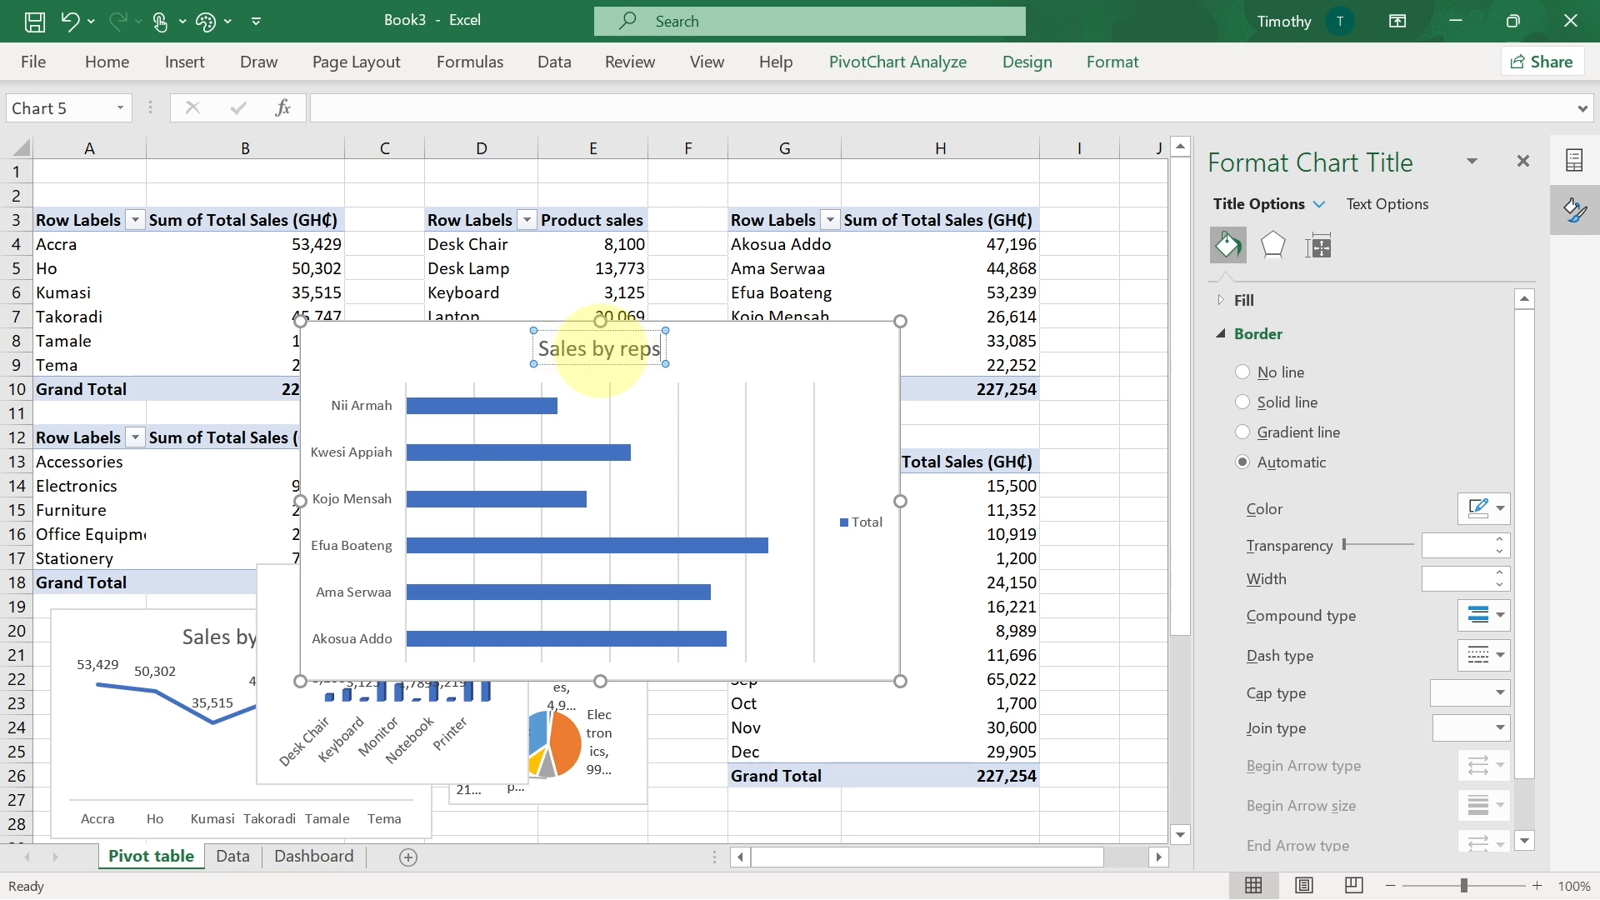
- Remove the legend and gridlines from the Sales by reps chart and add data labels to its bars
{"action": "left_click", "coordinate": [844, 524]}
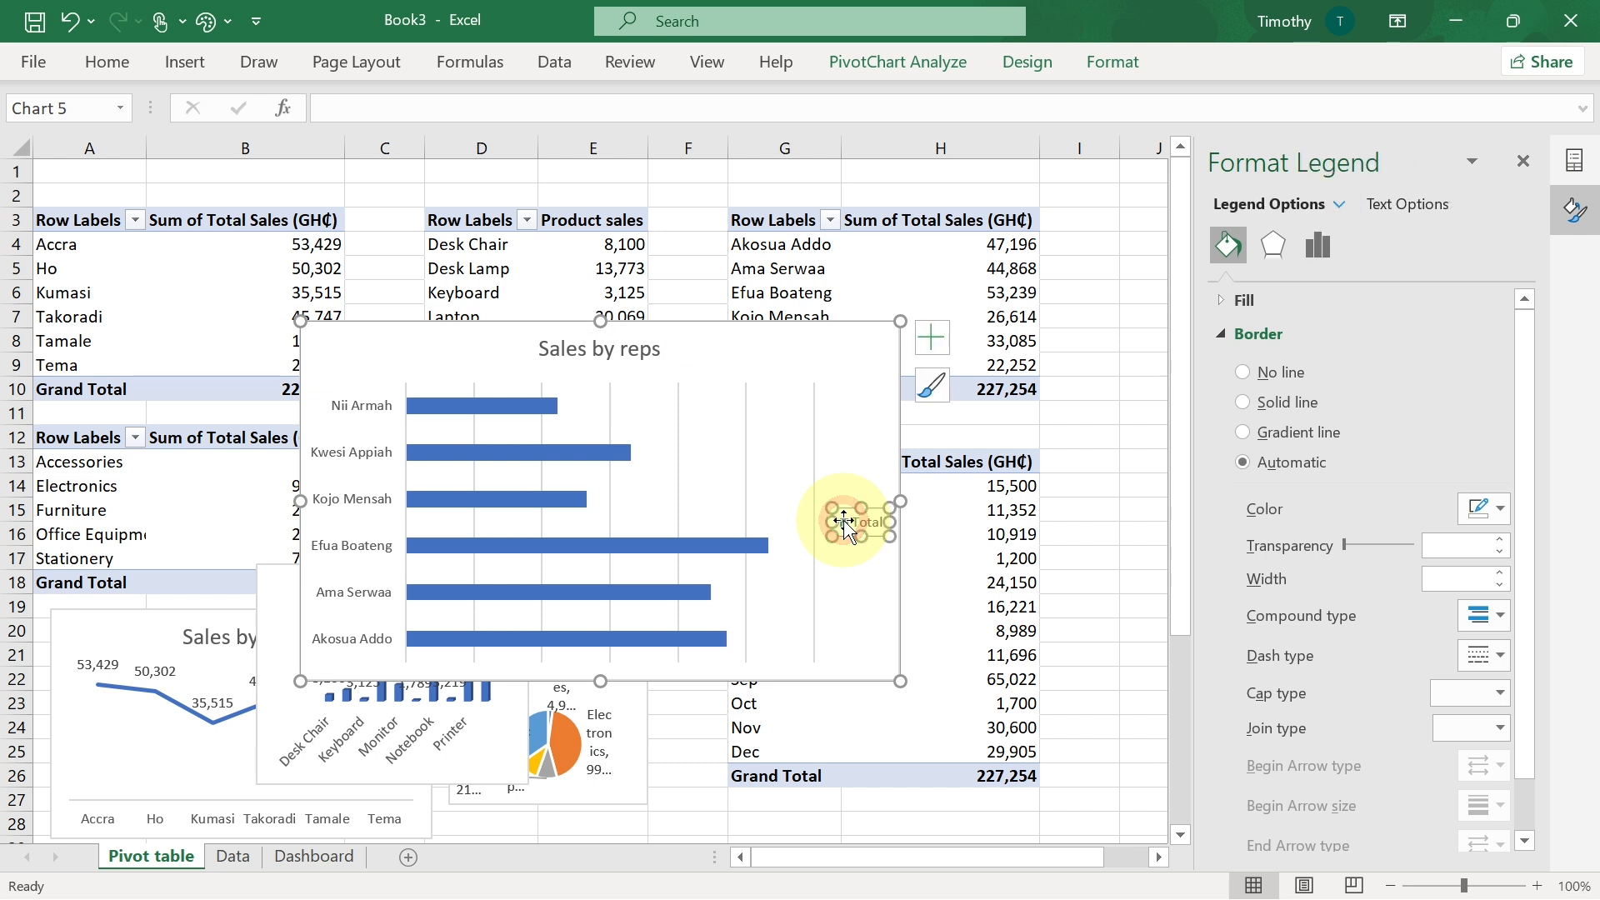
{"action": "key", "text": "Delete"}
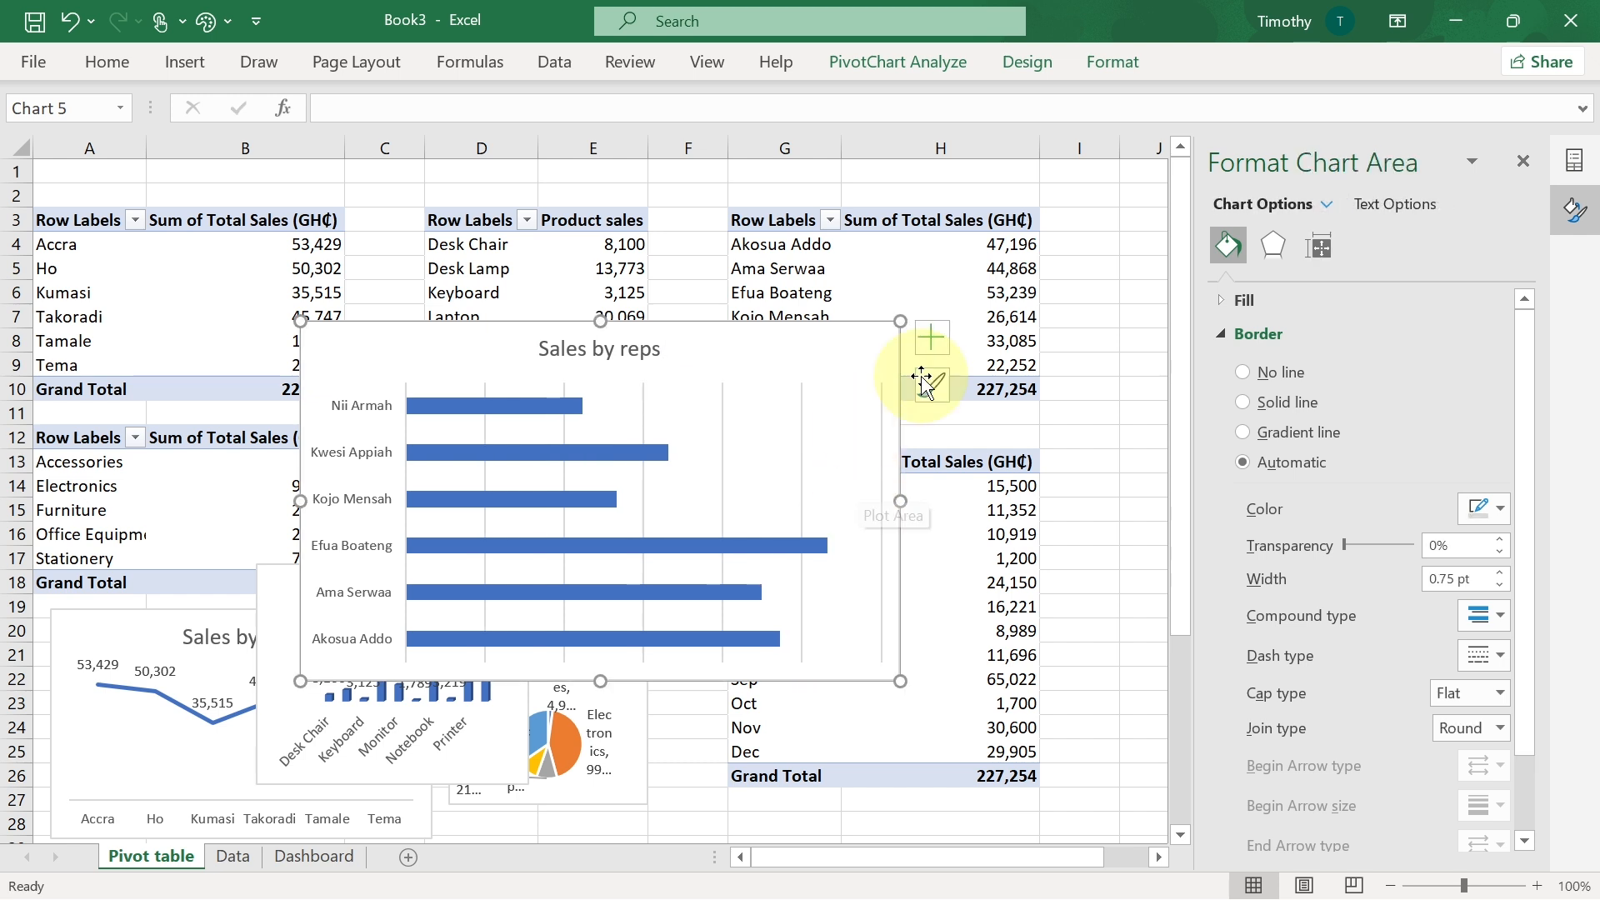
{"action": "left_click", "coordinate": [931, 337]}
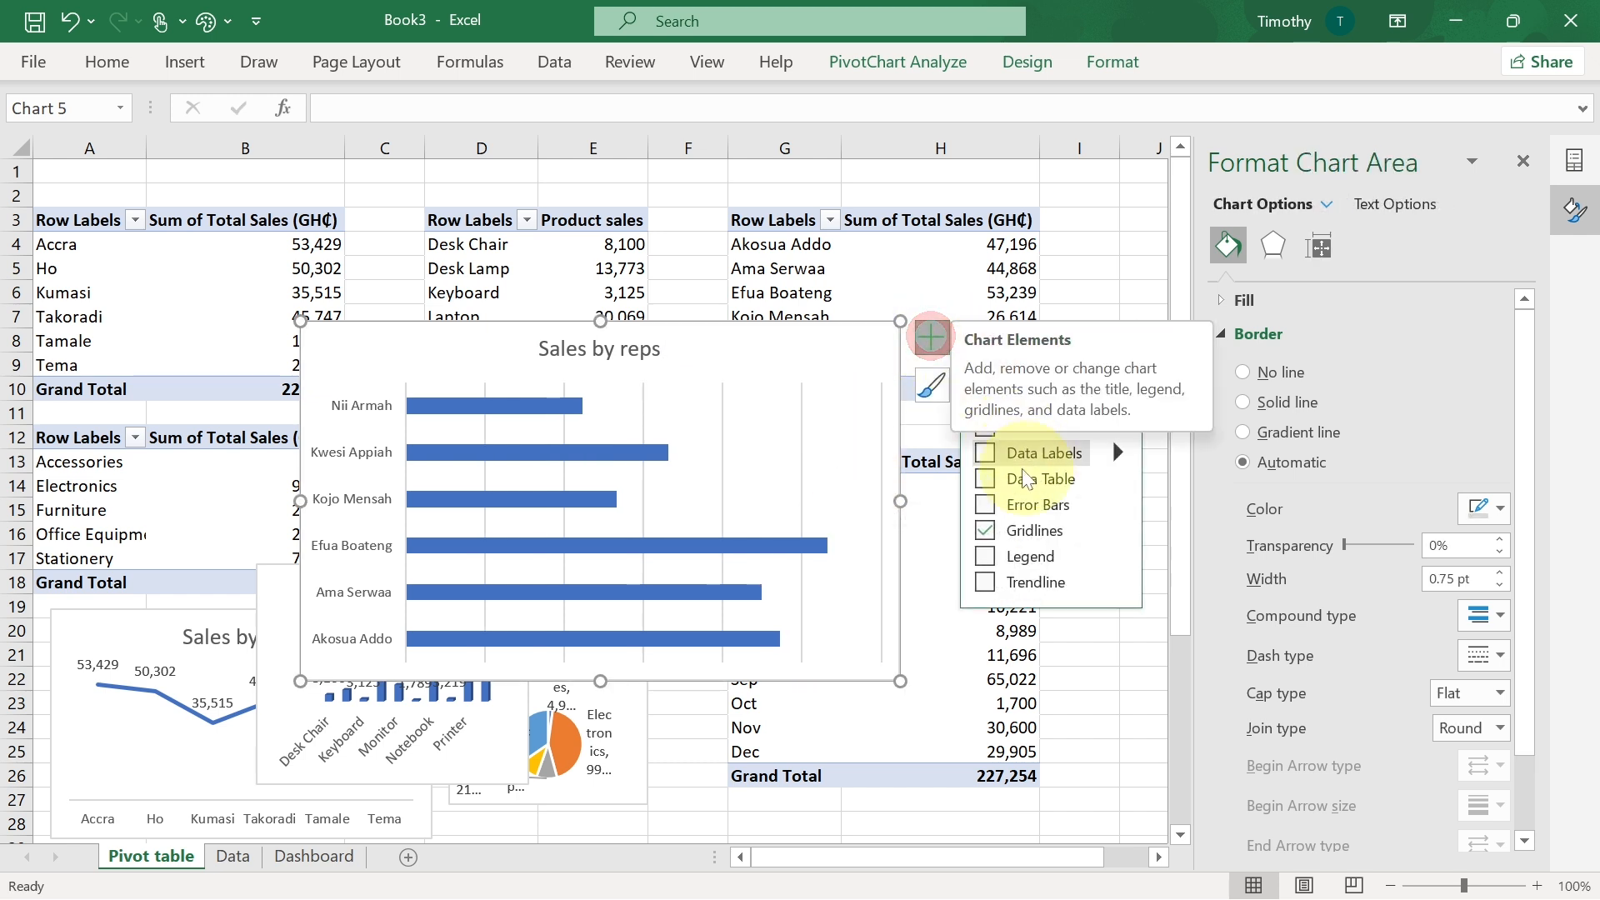
{"action": "left_click", "coordinate": [986, 454]}
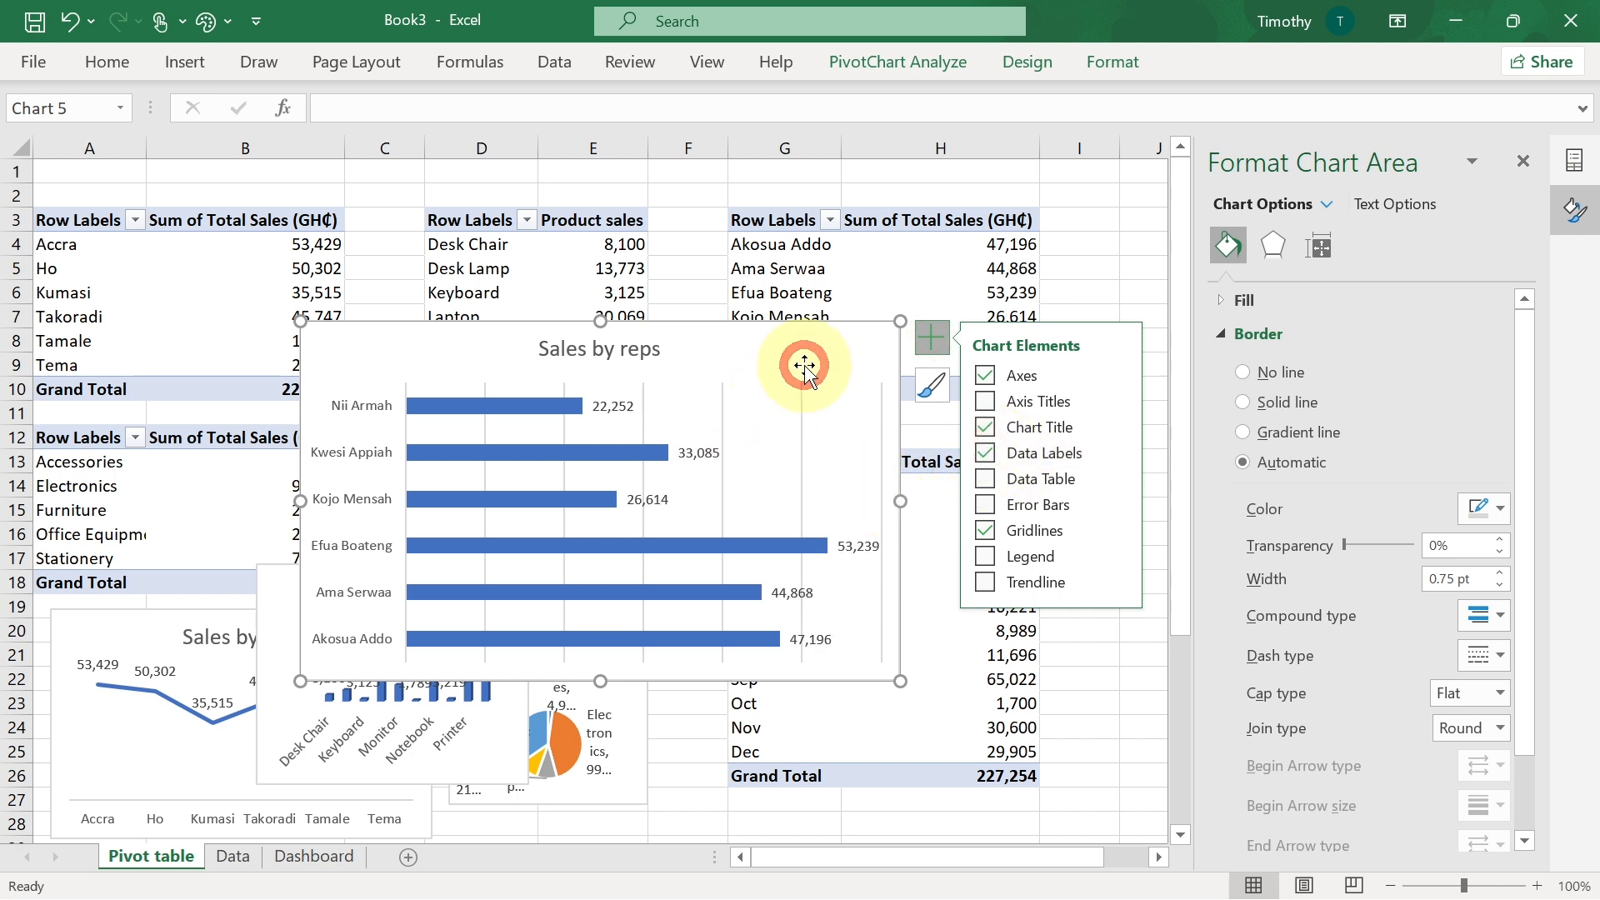
{"action": "left_click", "coordinate": [983, 530]}
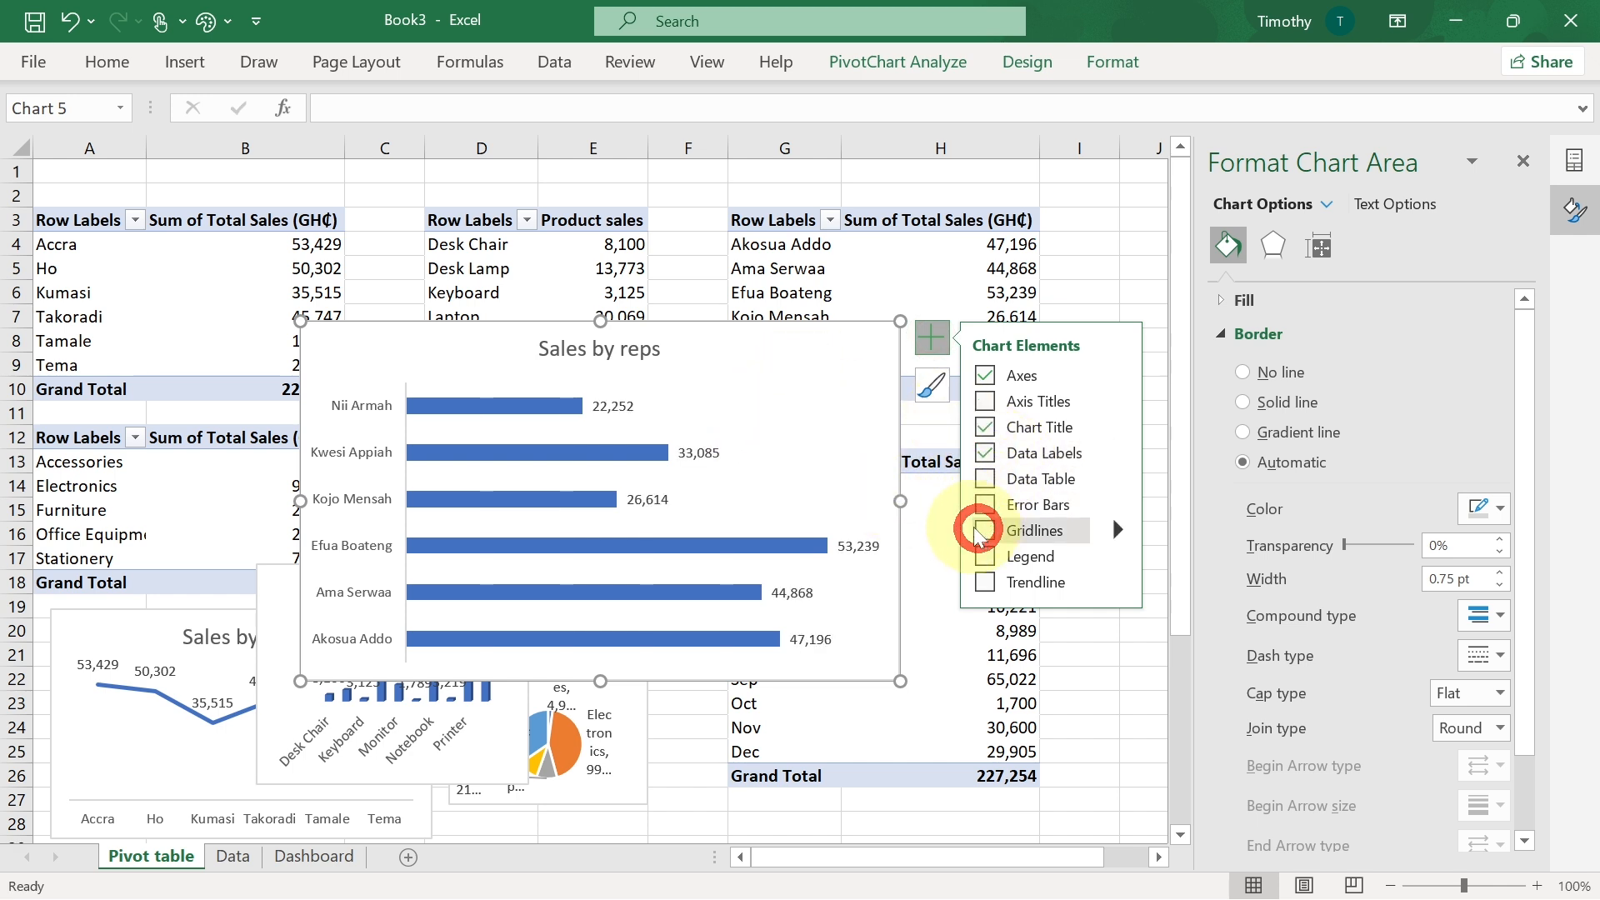
- Paste a copy of the Sales by reps chart onto the Dashboard sheet
{"action": "key", "text": "ctrl+c"}
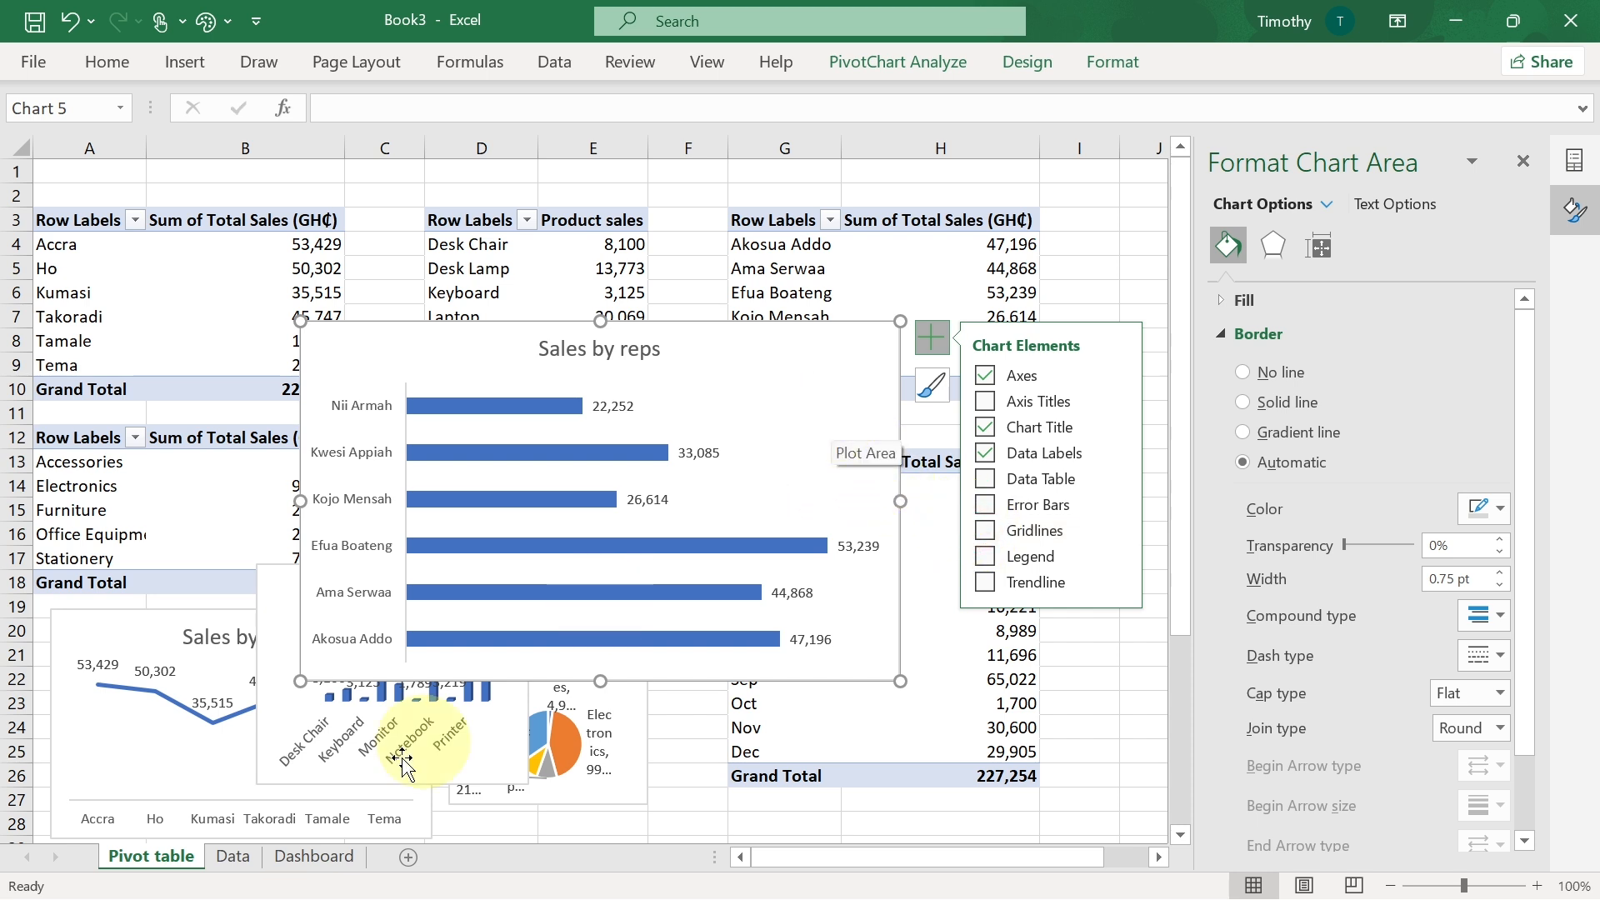
{"action": "left_click", "coordinate": [310, 855]}
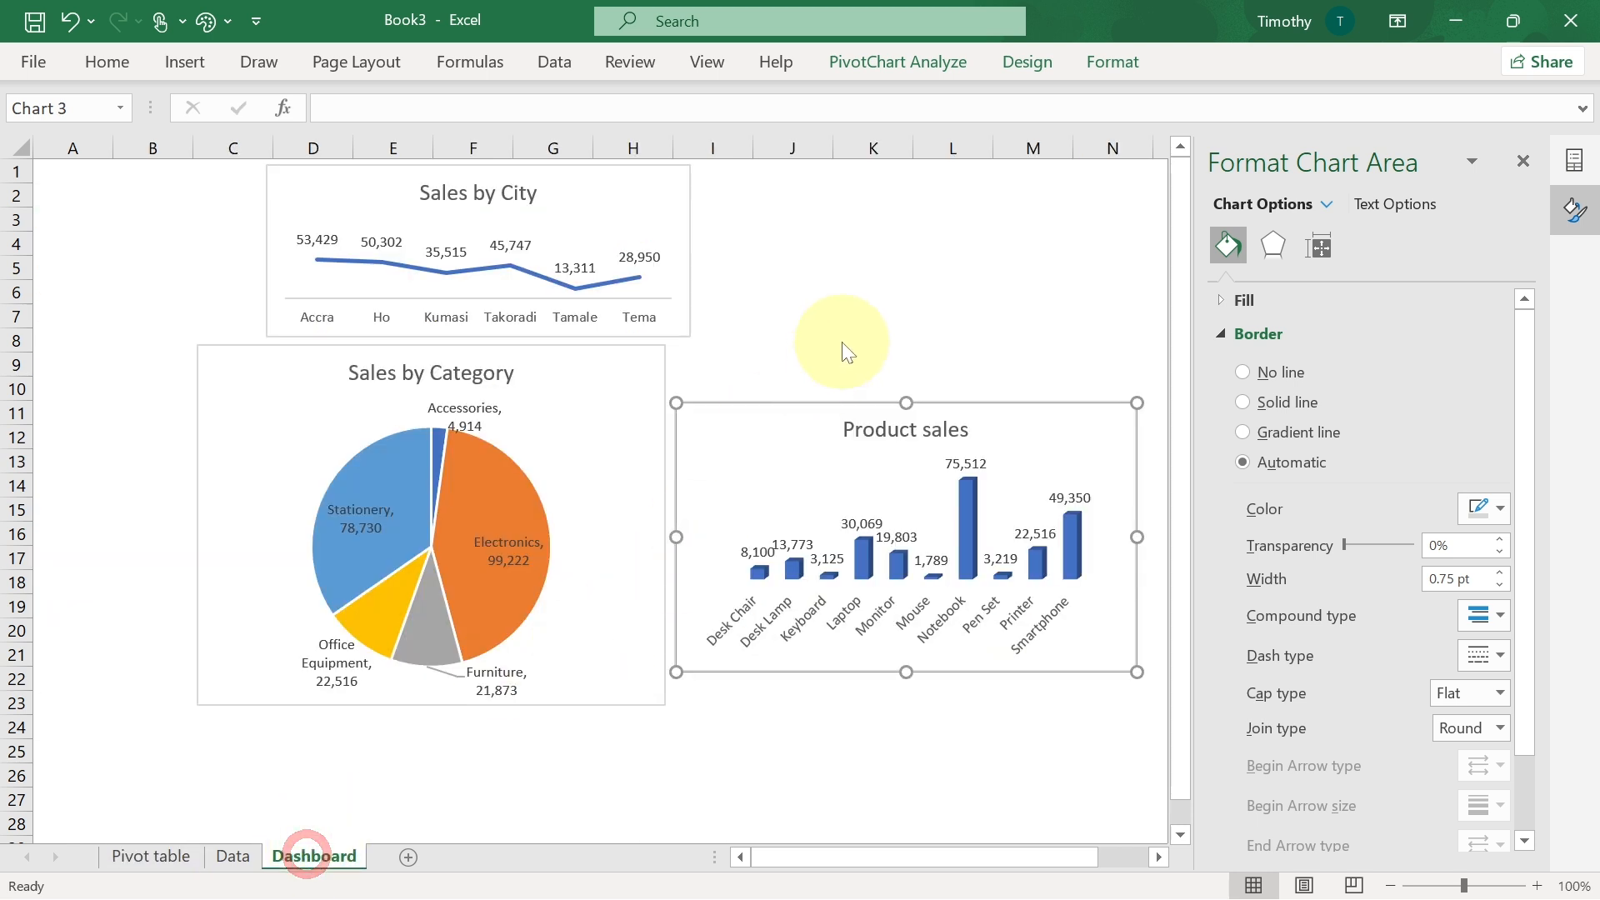
{"action": "left_click", "coordinate": [857, 292]}
{"action": "key", "text": "ctrl+v"}
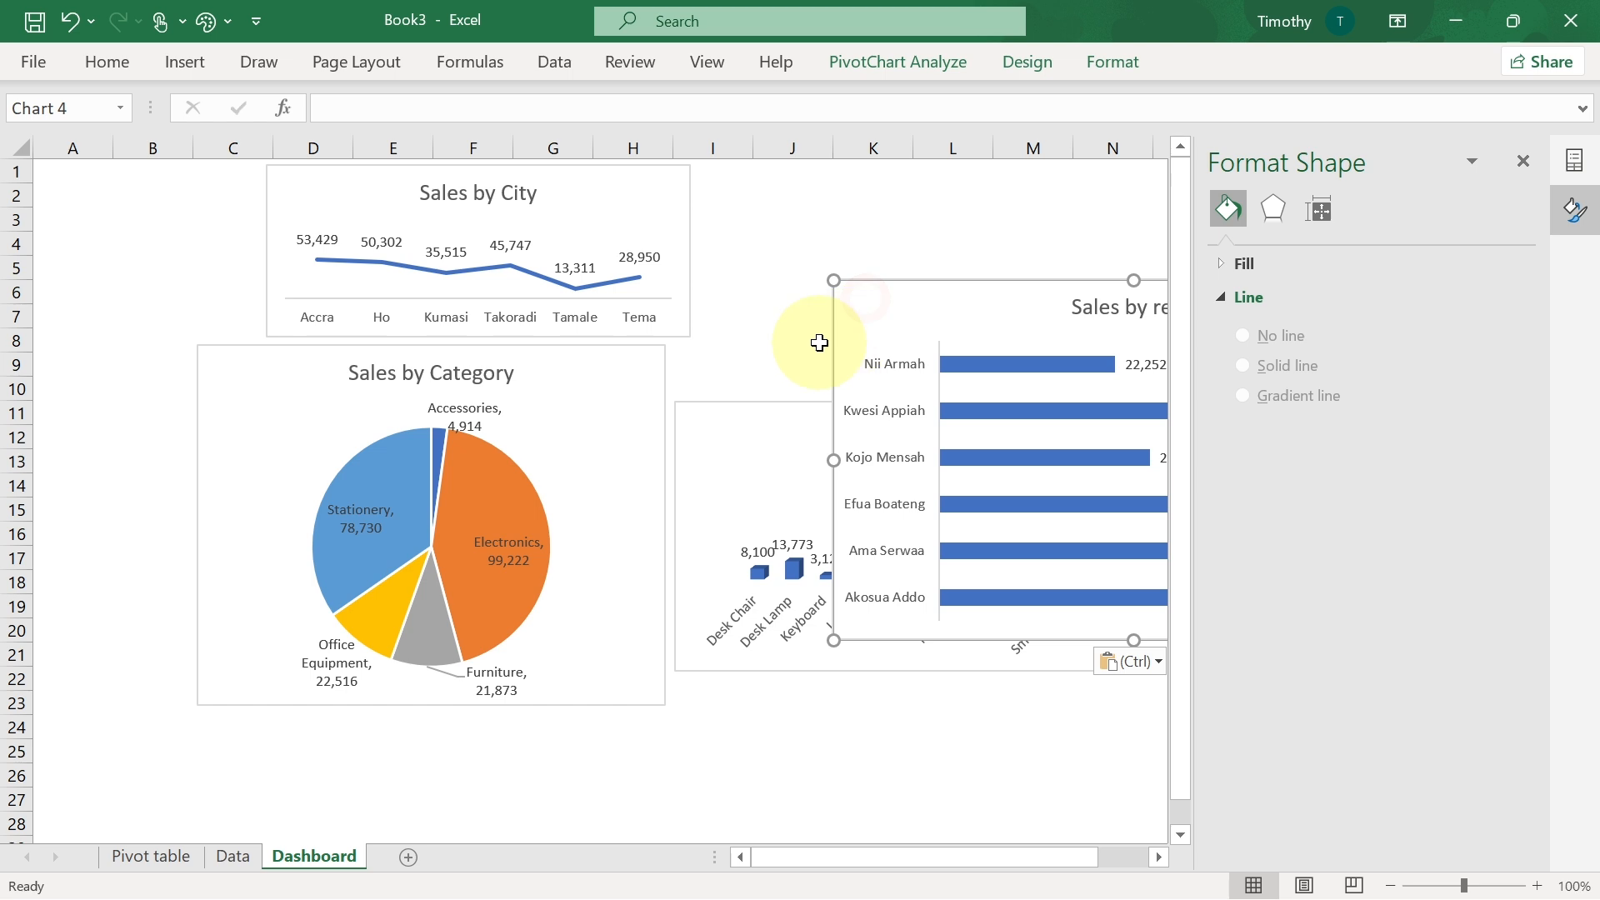
- Position the Sales by reps chart just beyond the Product sales chart, making it narrower and tall enough to align with that chart's lower edge
{"action": "left_click", "coordinate": [922, 360]}
{"action": "left_click_drag", "start_coordinate": [899, 318], "coordinate": [894, 216]}
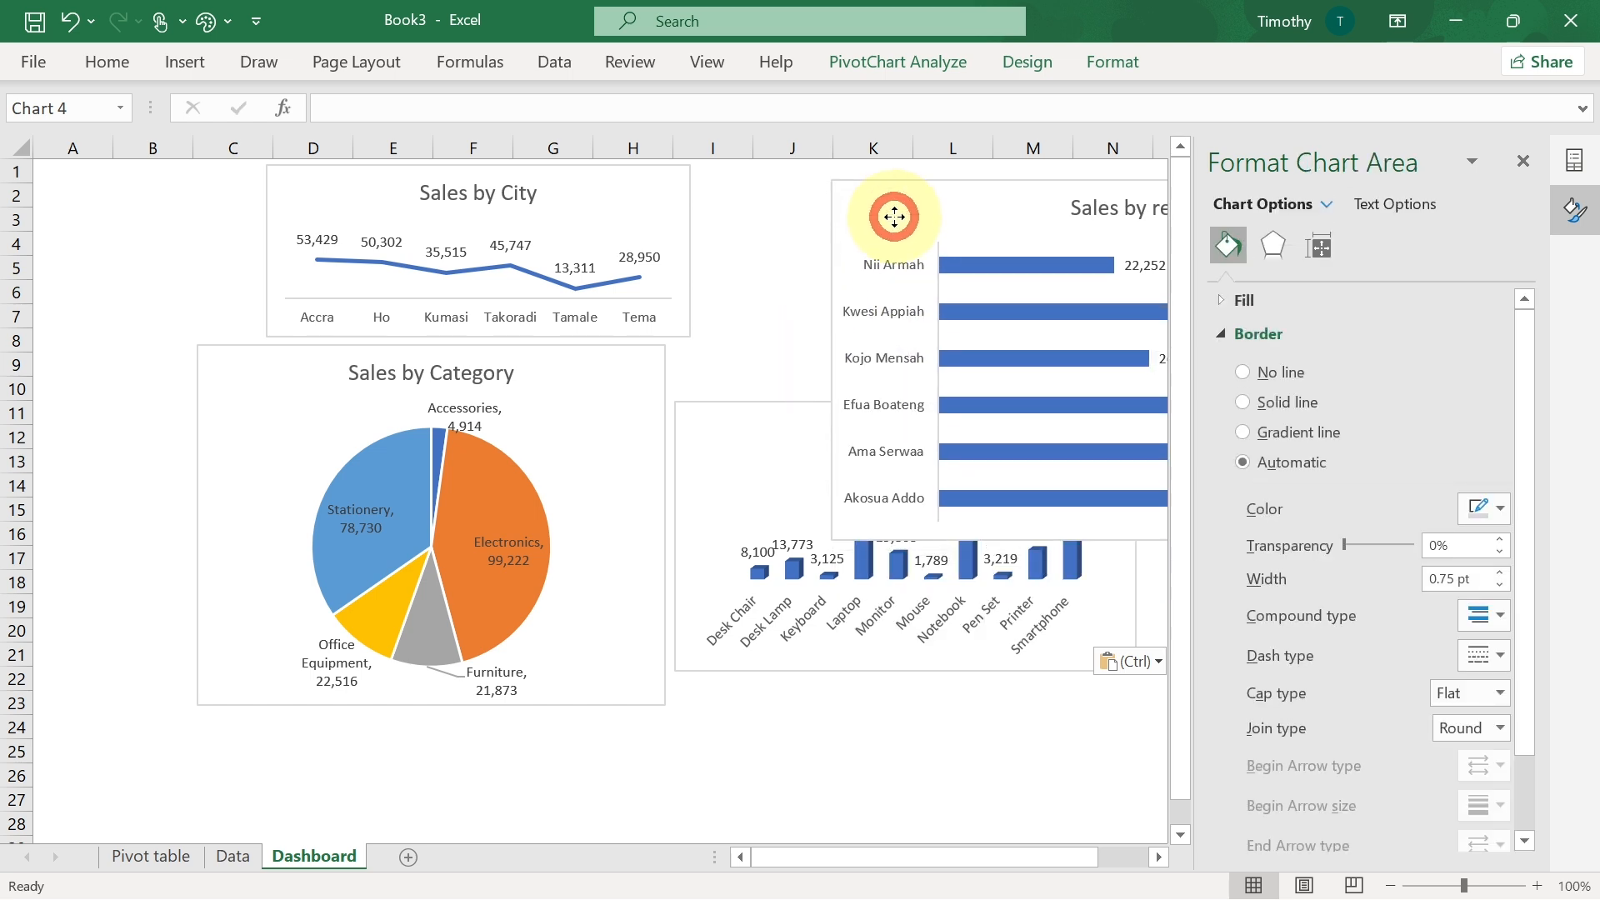
{"action": "left_click_drag", "start_coordinate": [845, 854], "coordinate": [1000, 850]}
{"action": "left_click_drag", "start_coordinate": [670, 359], "coordinate": [944, 317]}
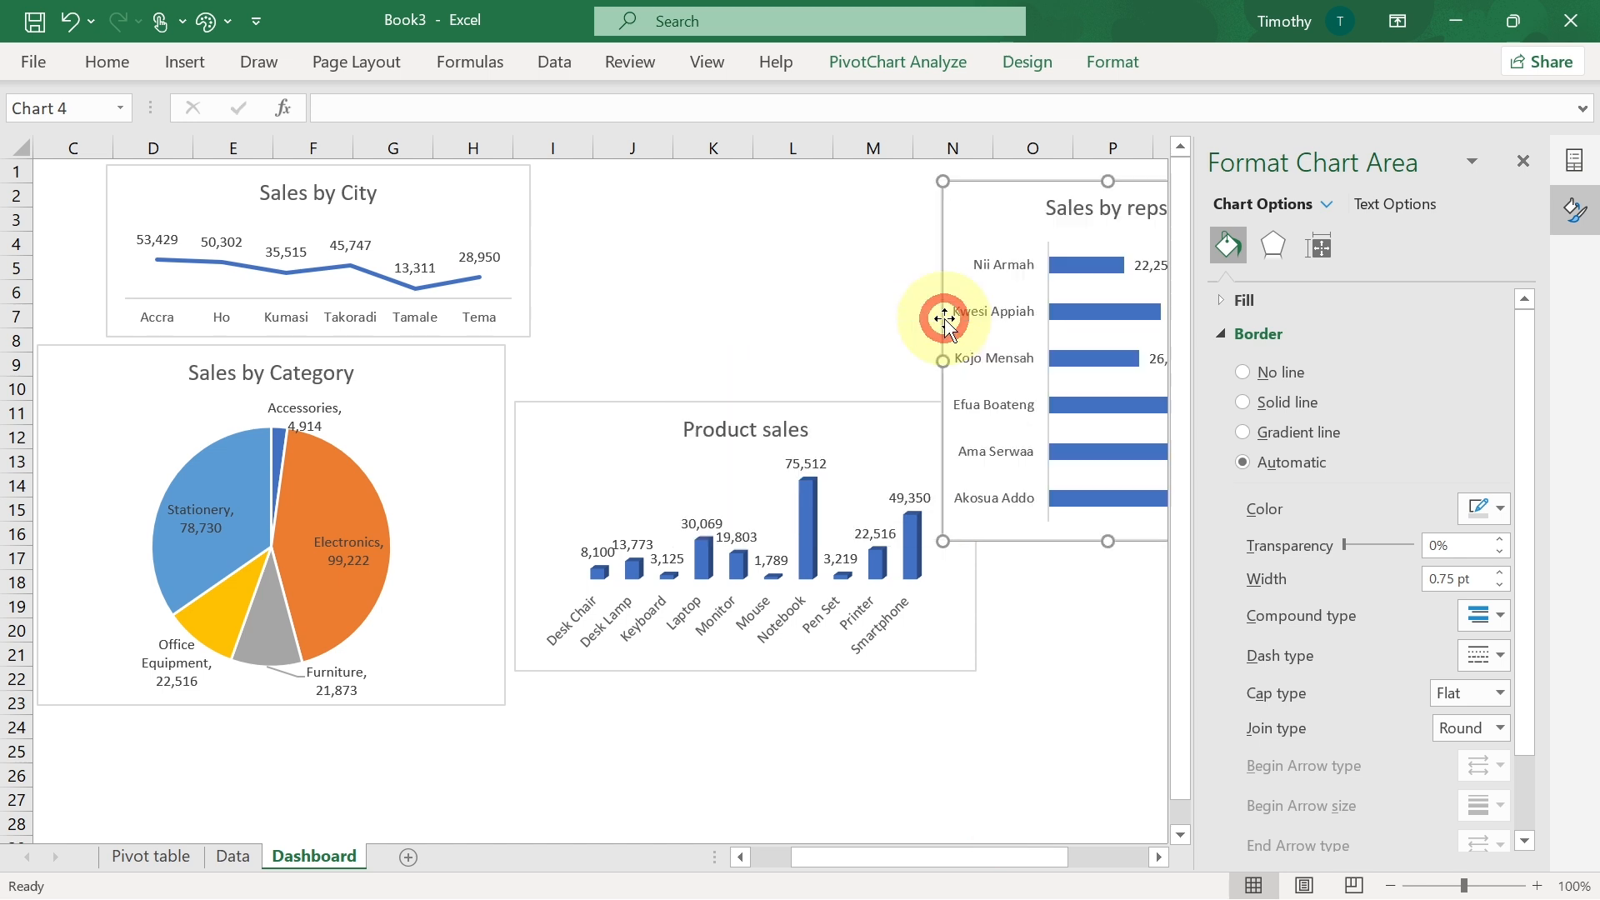
{"action": "left_click_drag", "start_coordinate": [931, 850], "coordinate": [1022, 852]}
{"action": "left_click_drag", "start_coordinate": [951, 359], "coordinate": [891, 354]}
{"action": "left_click_drag", "start_coordinate": [756, 542], "coordinate": [748, 659]}
{"action": "left_click_drag", "start_coordinate": [667, 233], "coordinate": [704, 228]}
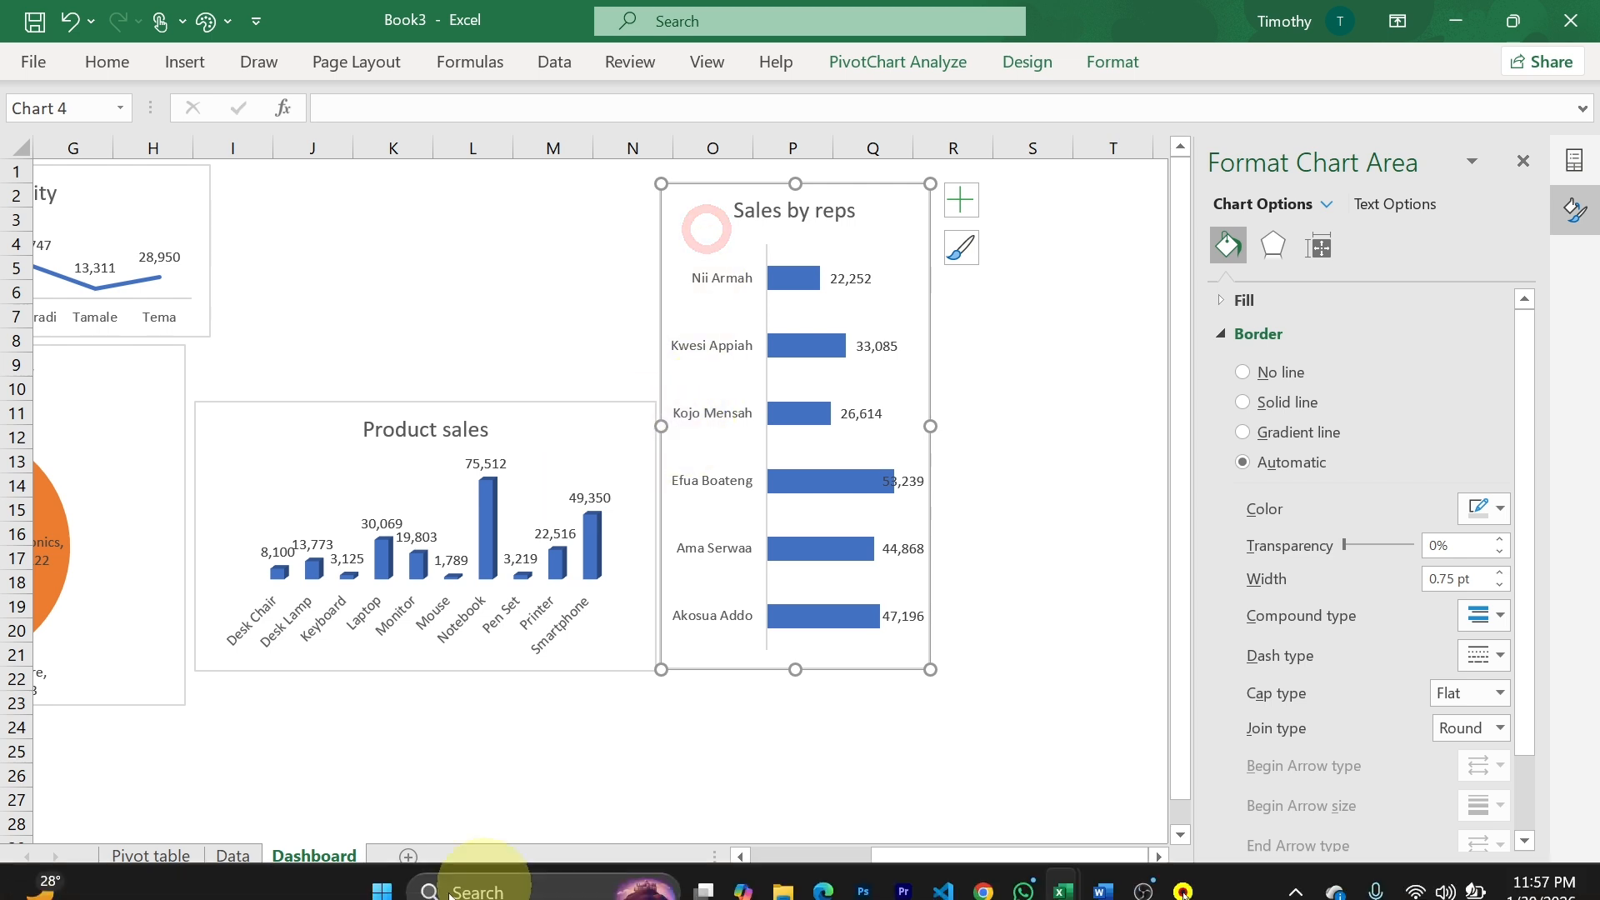
- Shrink the original Sales by reps chart on the Pivot table sheet and select a cell in the month PivotTable
{"action": "left_click", "coordinate": [163, 863]}
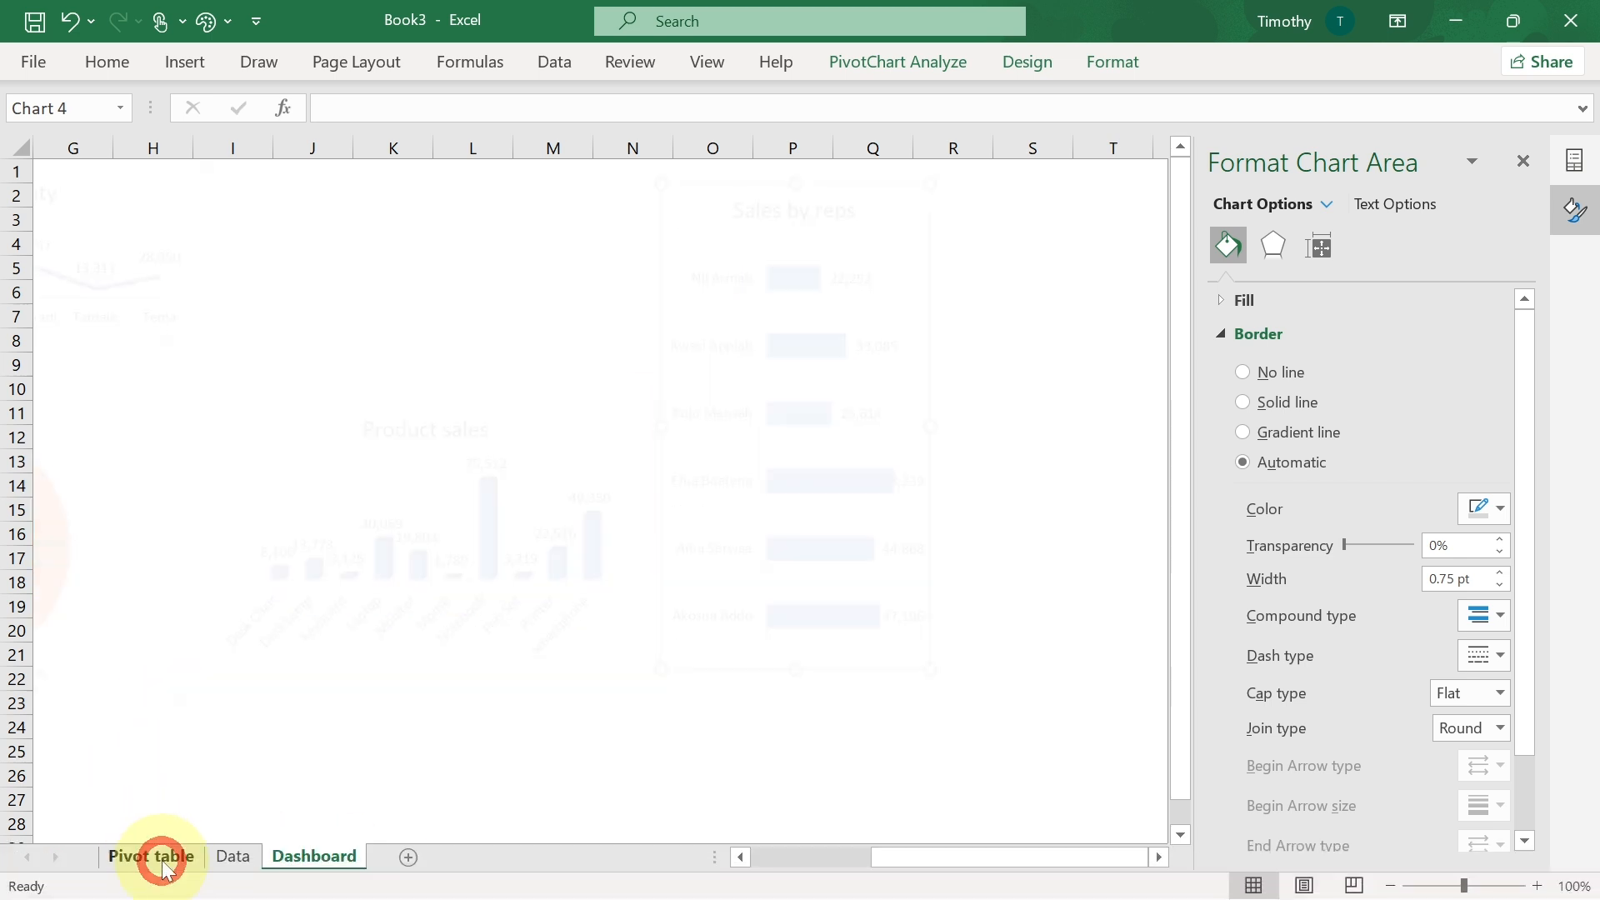
{"action": "left_click", "coordinate": [703, 587]}
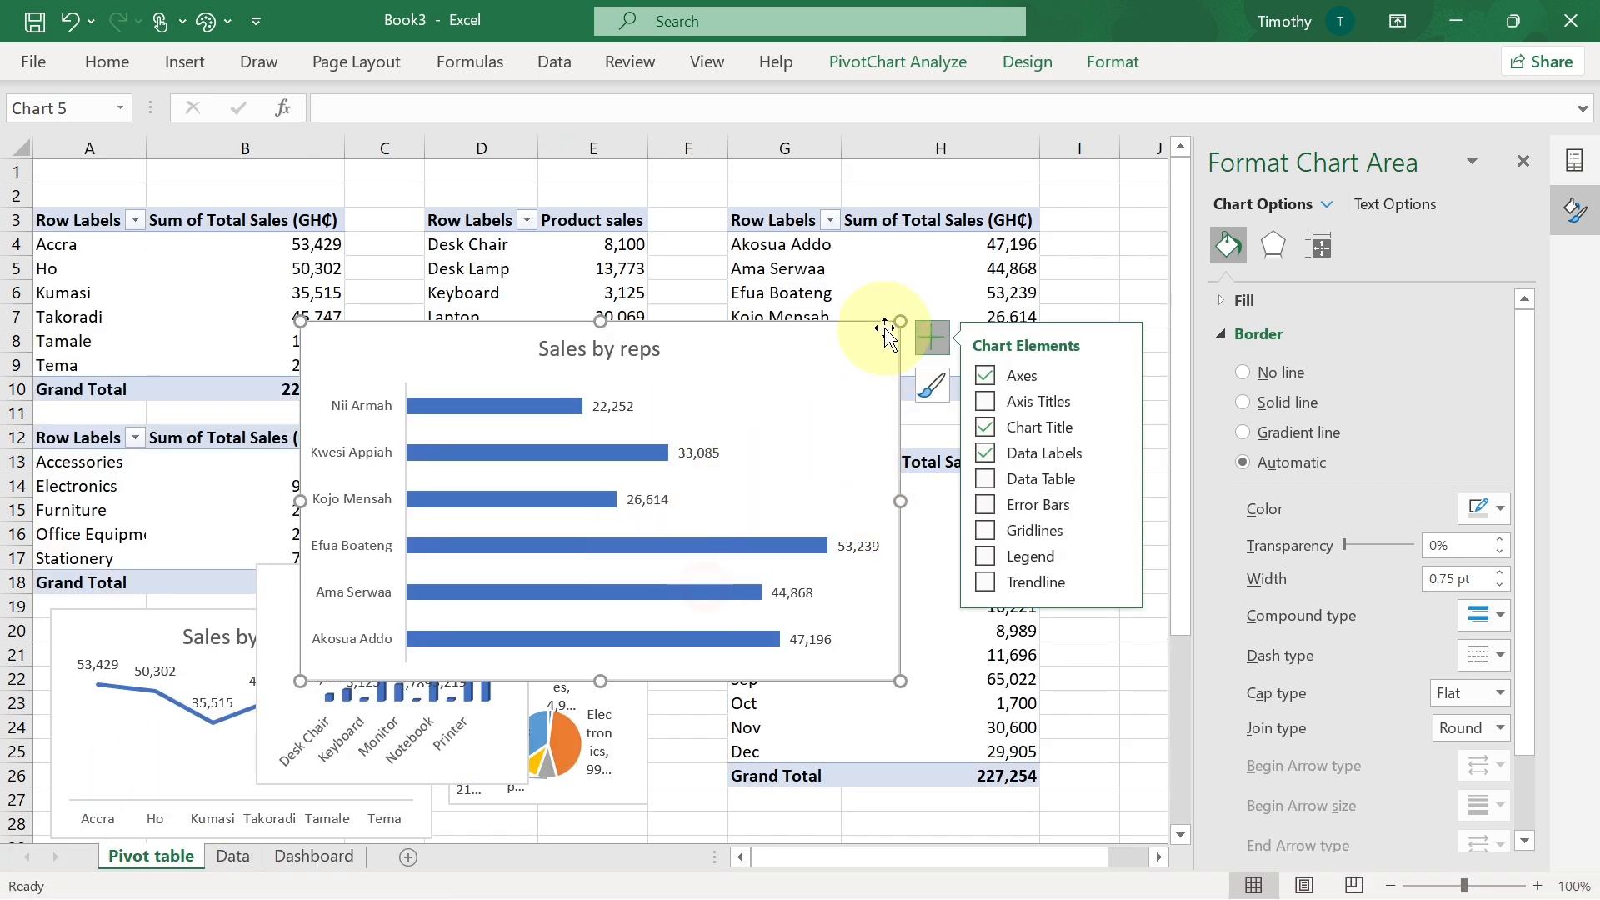
{"action": "left_click_drag", "start_coordinate": [900, 320], "coordinate": [541, 373]}
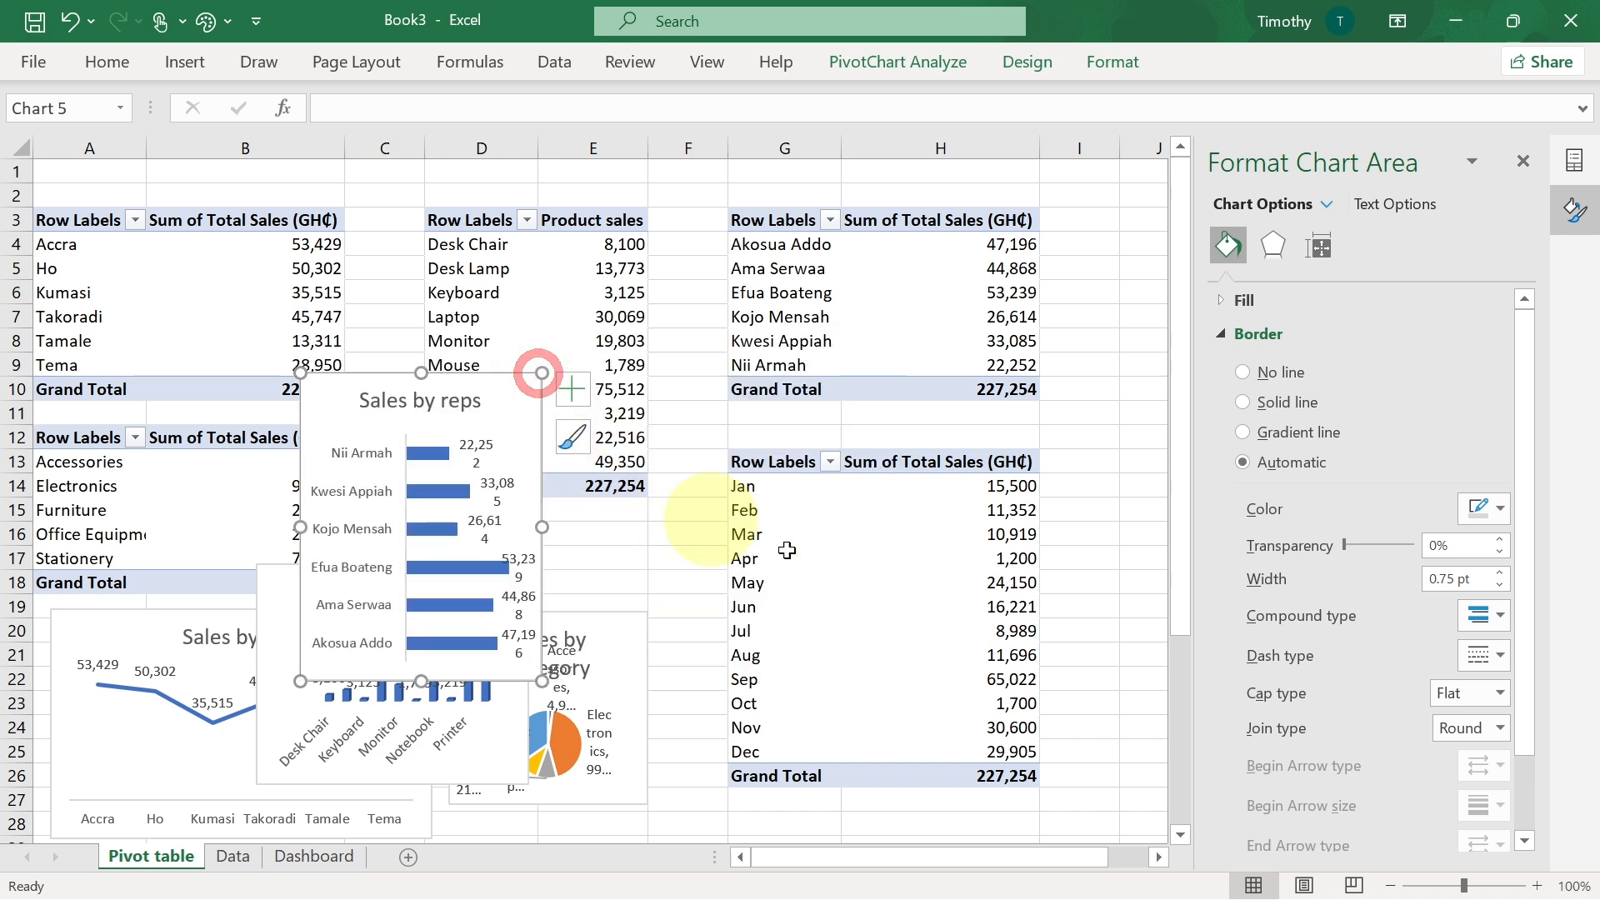
{"action": "left_click", "coordinate": [898, 552]}
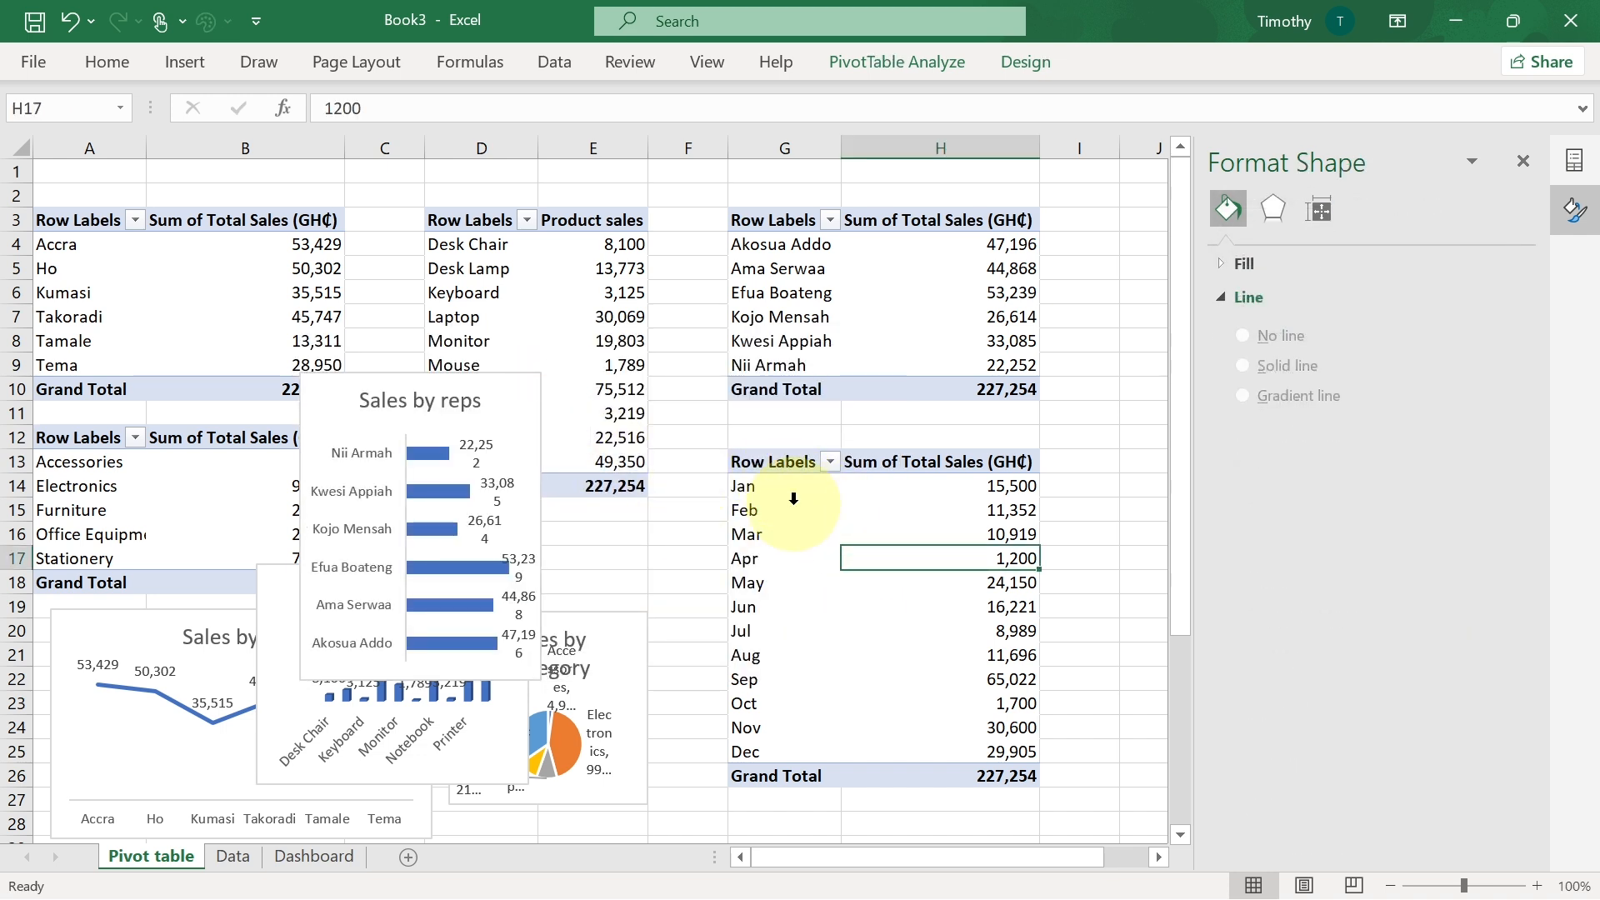
- Insert a 2-D clustered bar PivotChart from the month PivotTable and hide all its field buttons
{"action": "left_click", "coordinate": [189, 63]}
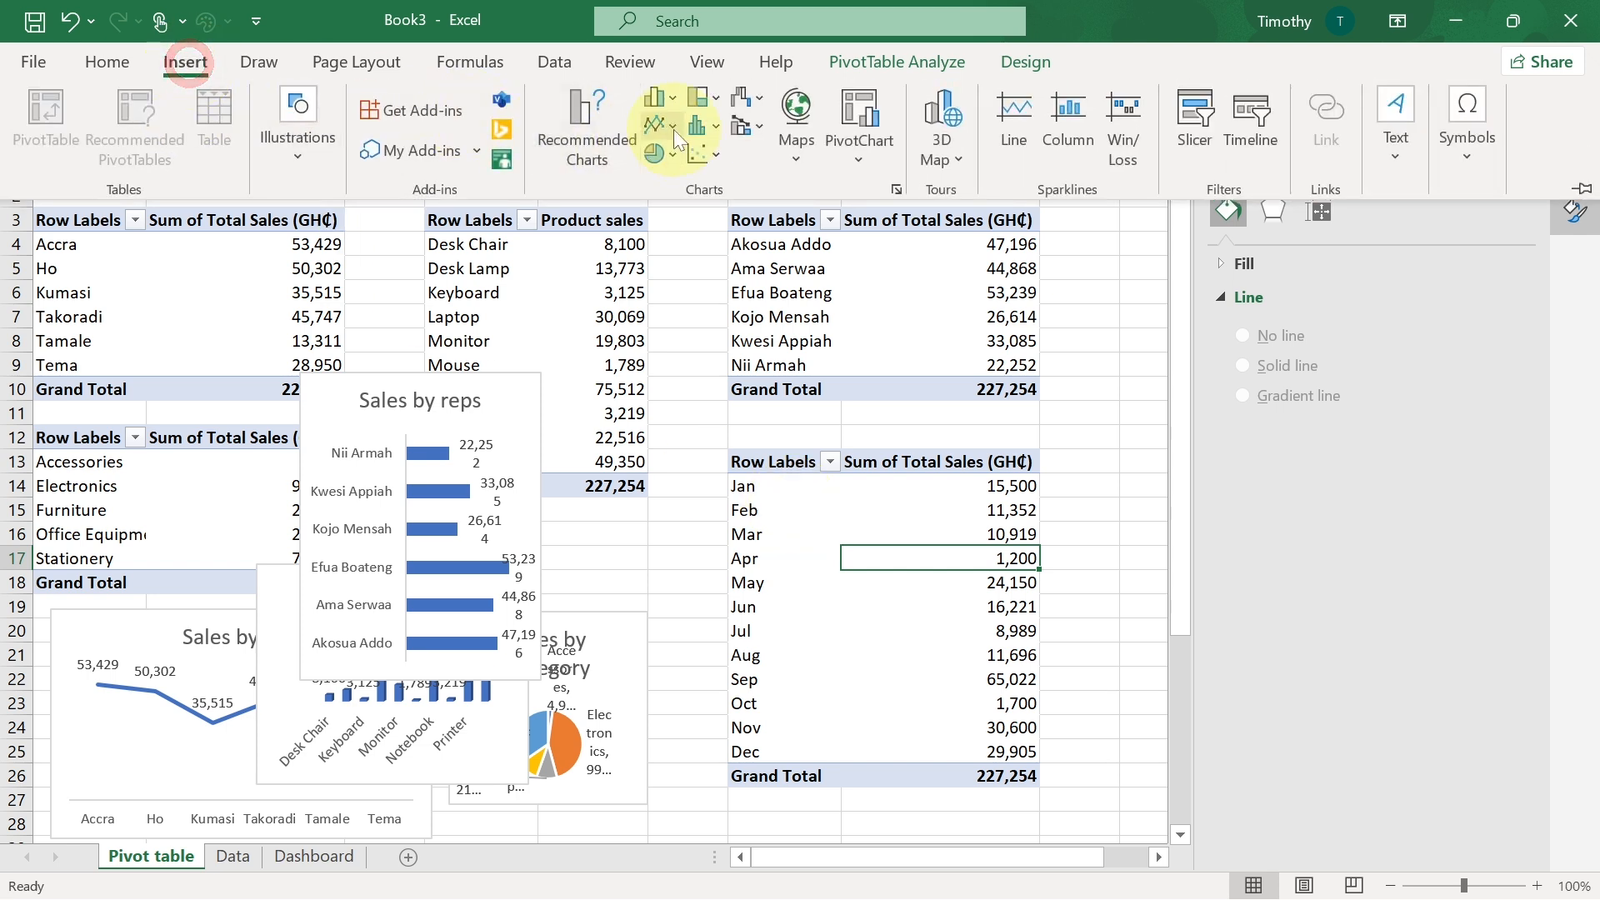
{"action": "left_click", "coordinate": [670, 97]}
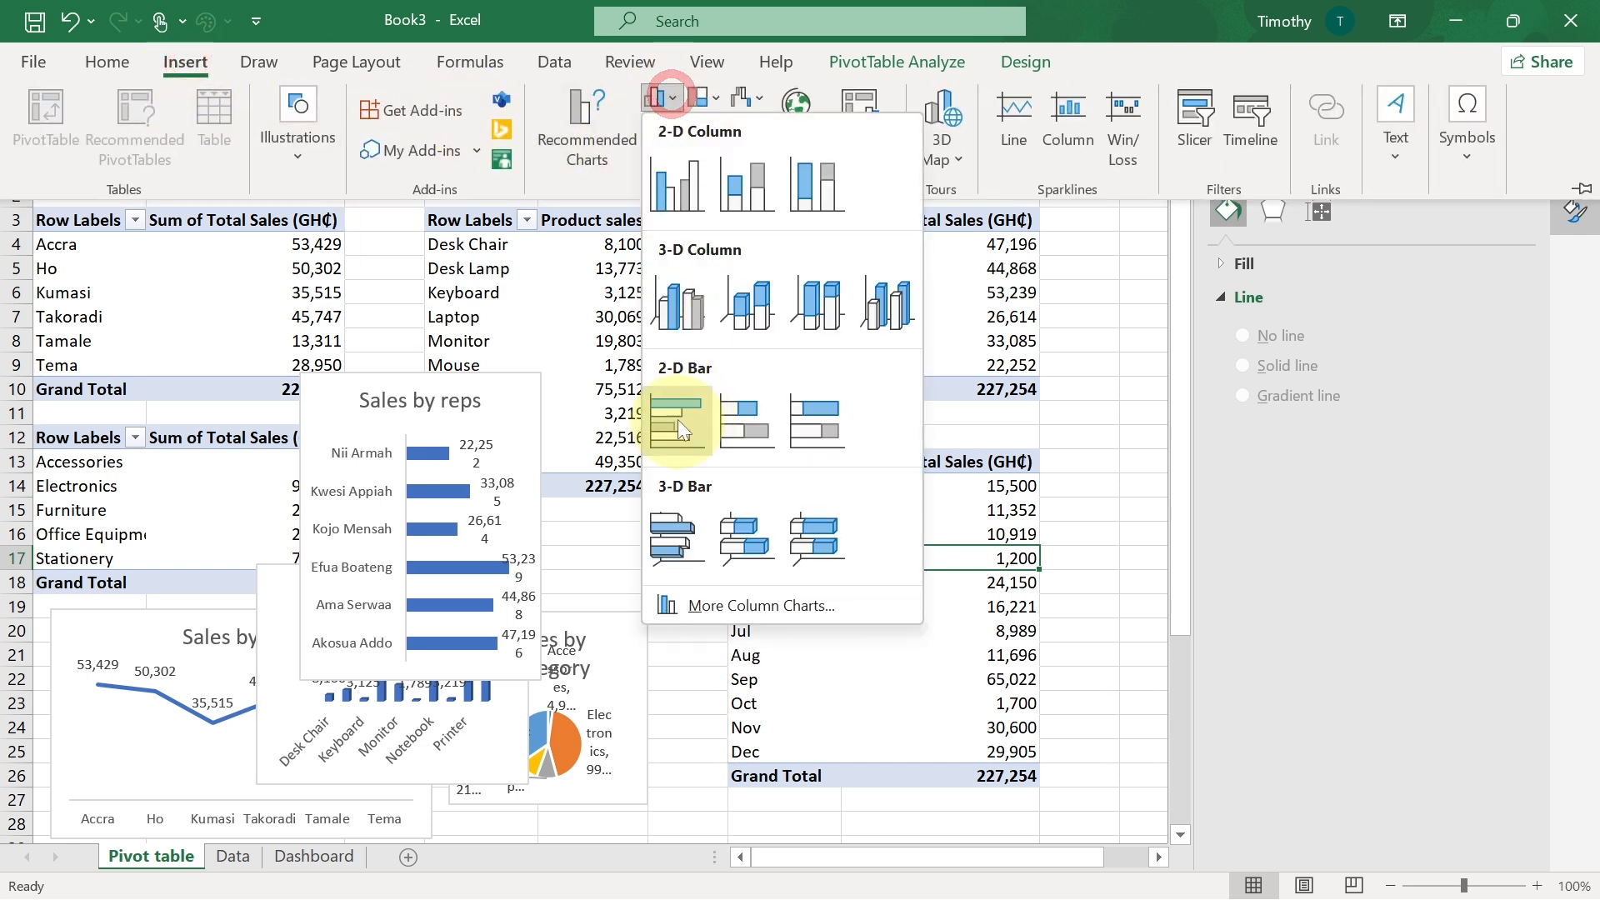
{"action": "left_click", "coordinate": [680, 411]}
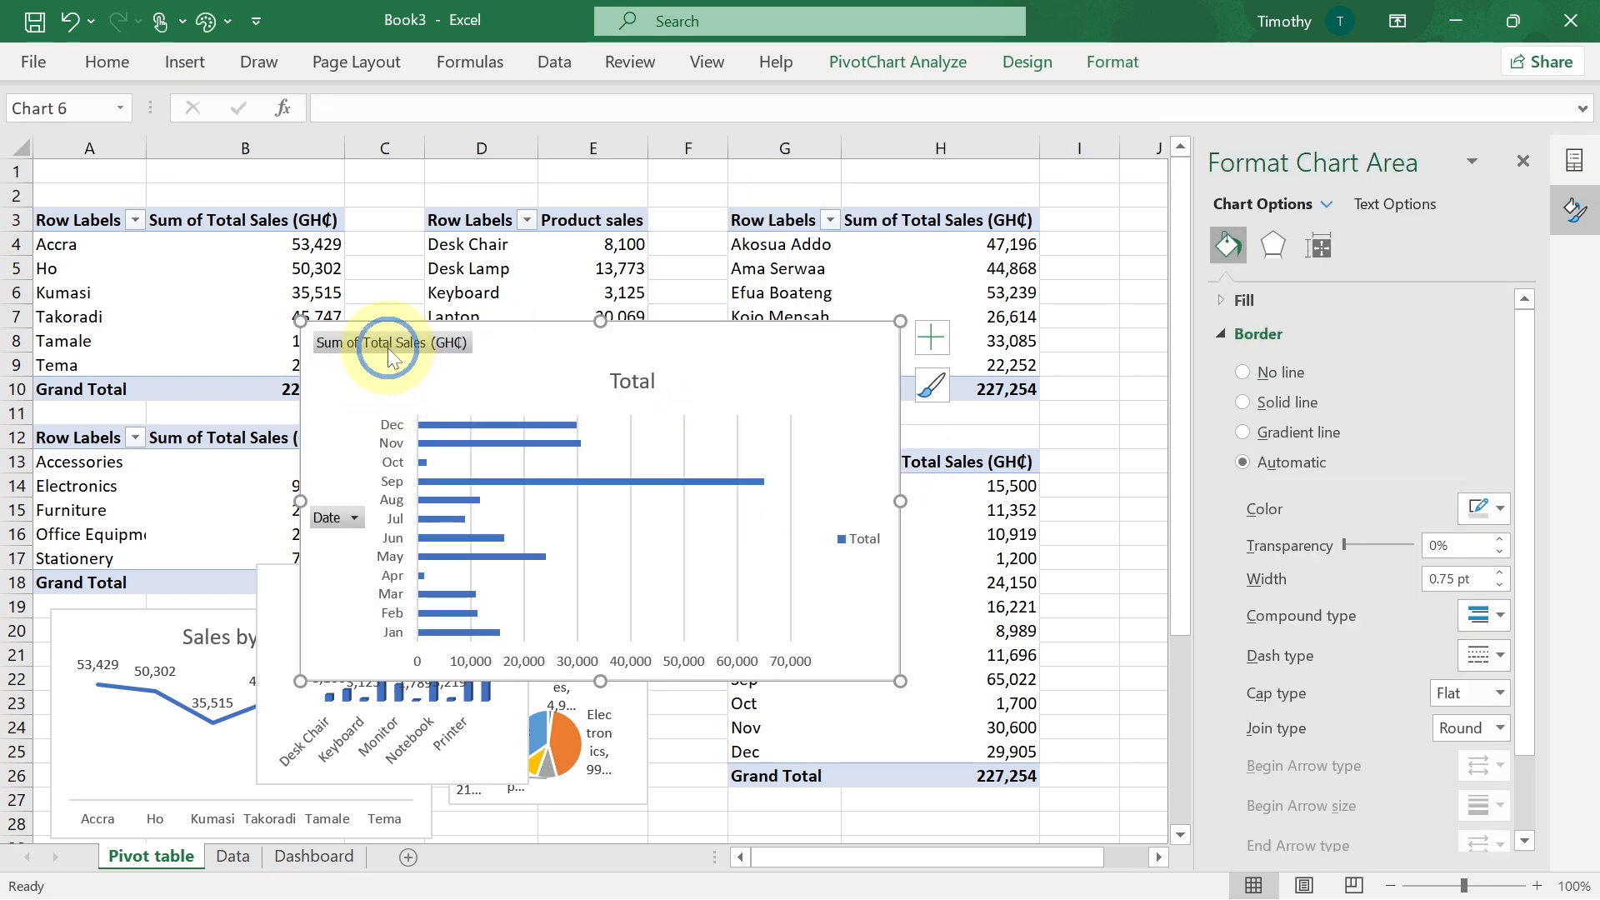
{"action": "right_click", "coordinate": [387, 348]}
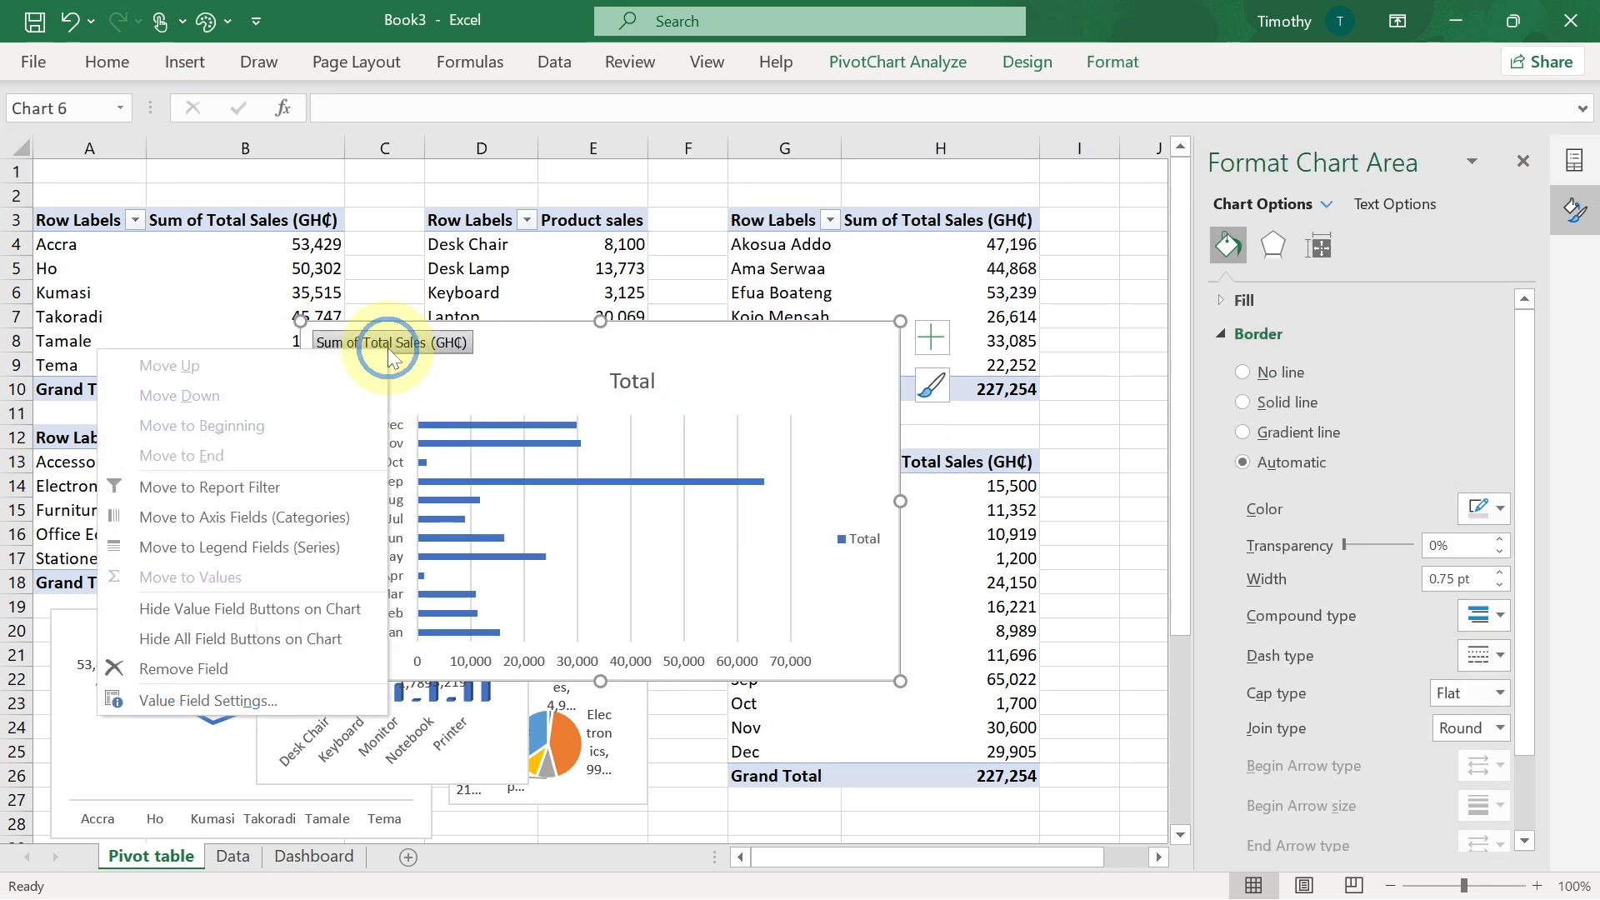
{"action": "left_click", "coordinate": [207, 638]}
- Change the title of the new monthly bar chart to "Monthly sales"
{"action": "left_click", "coordinate": [593, 350]}
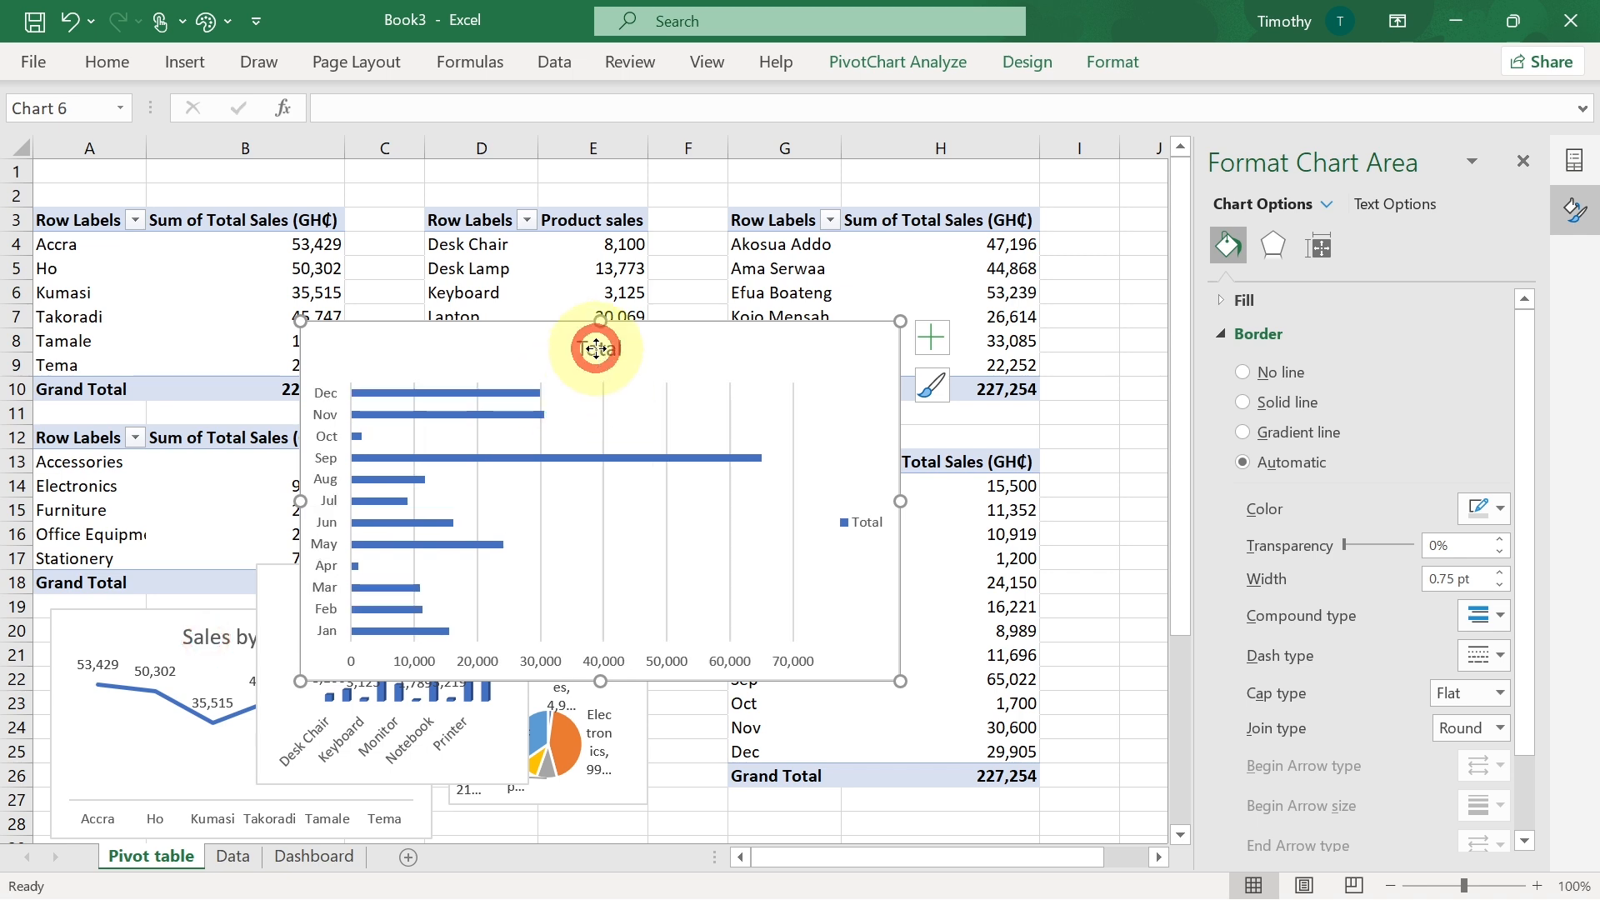
{"action": "key", "text": "ctrl"}
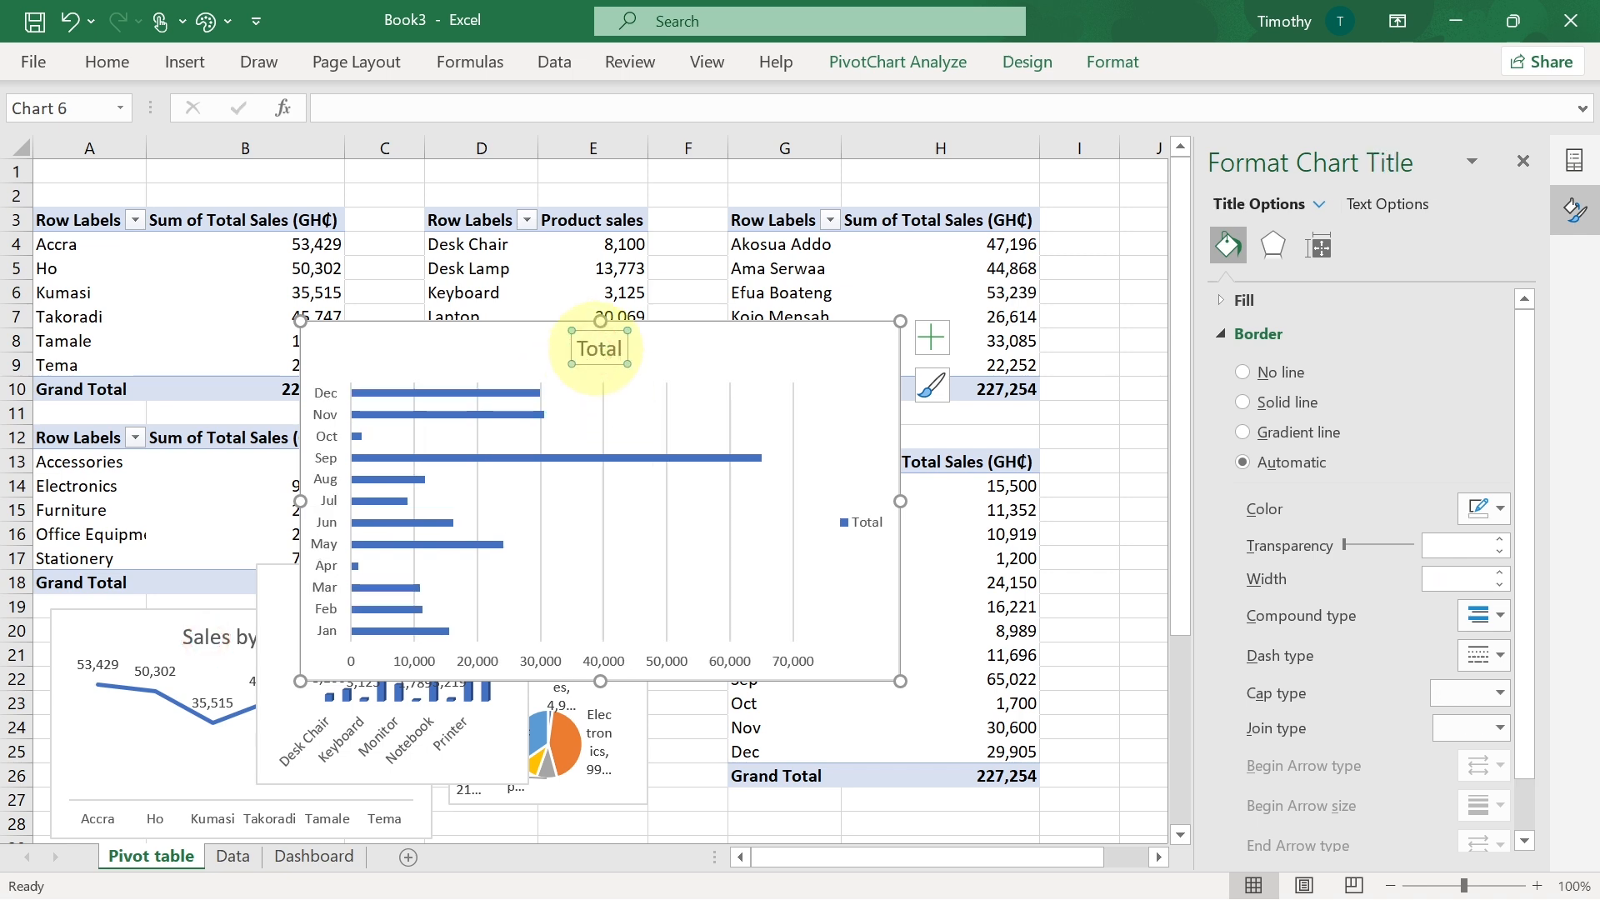
{"action": "key", "text": "ctrl"}
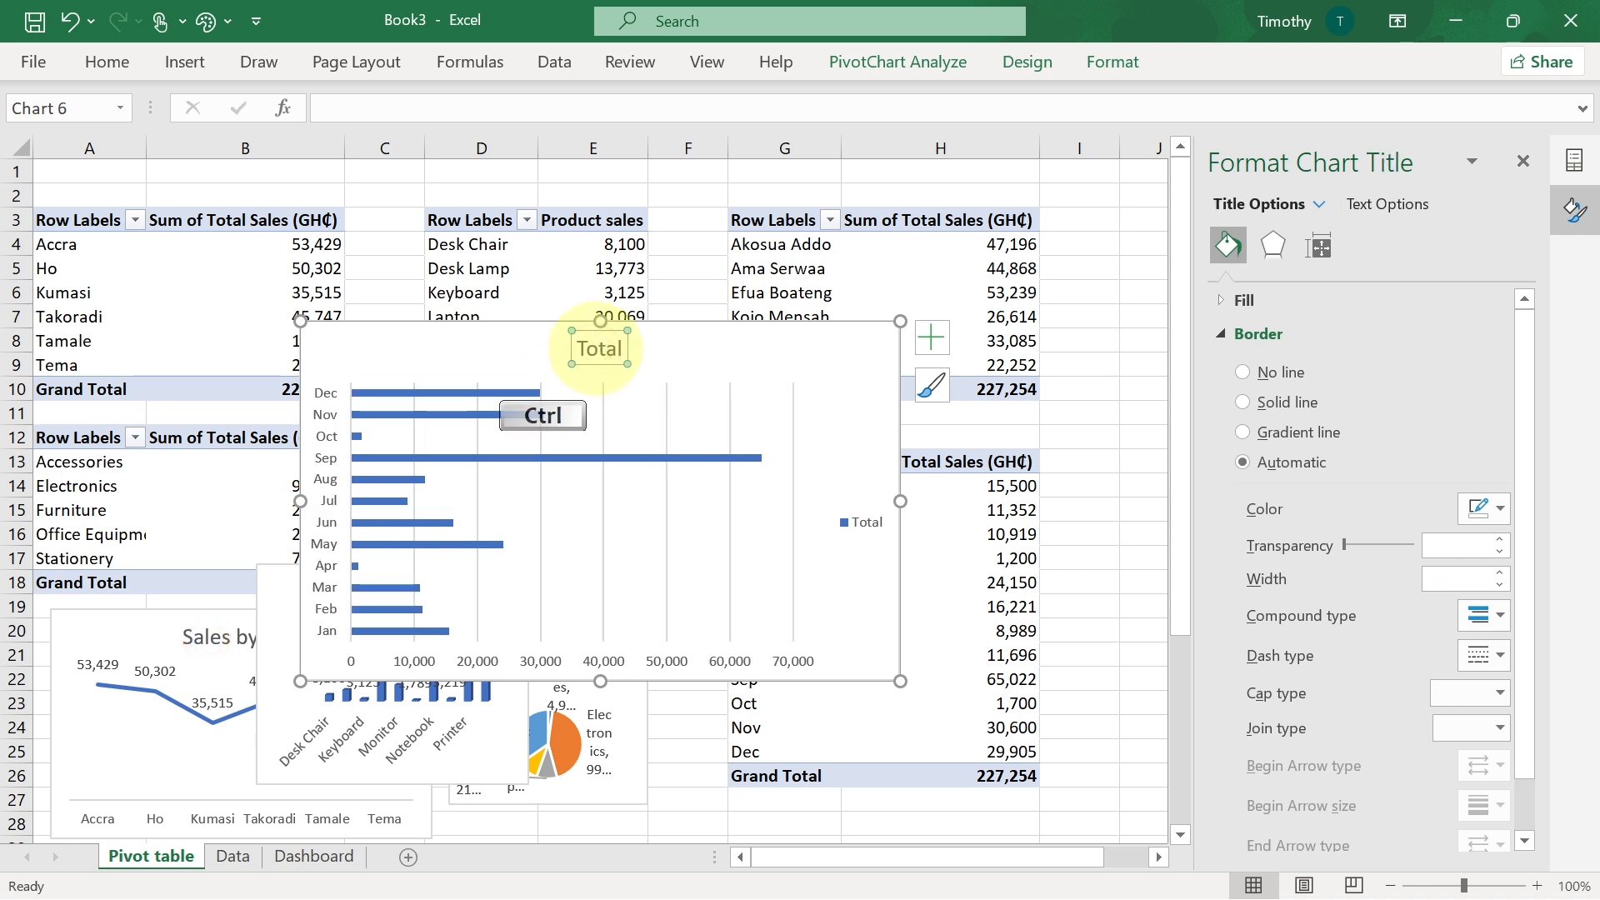
{"action": "left_click", "coordinate": [596, 350]}
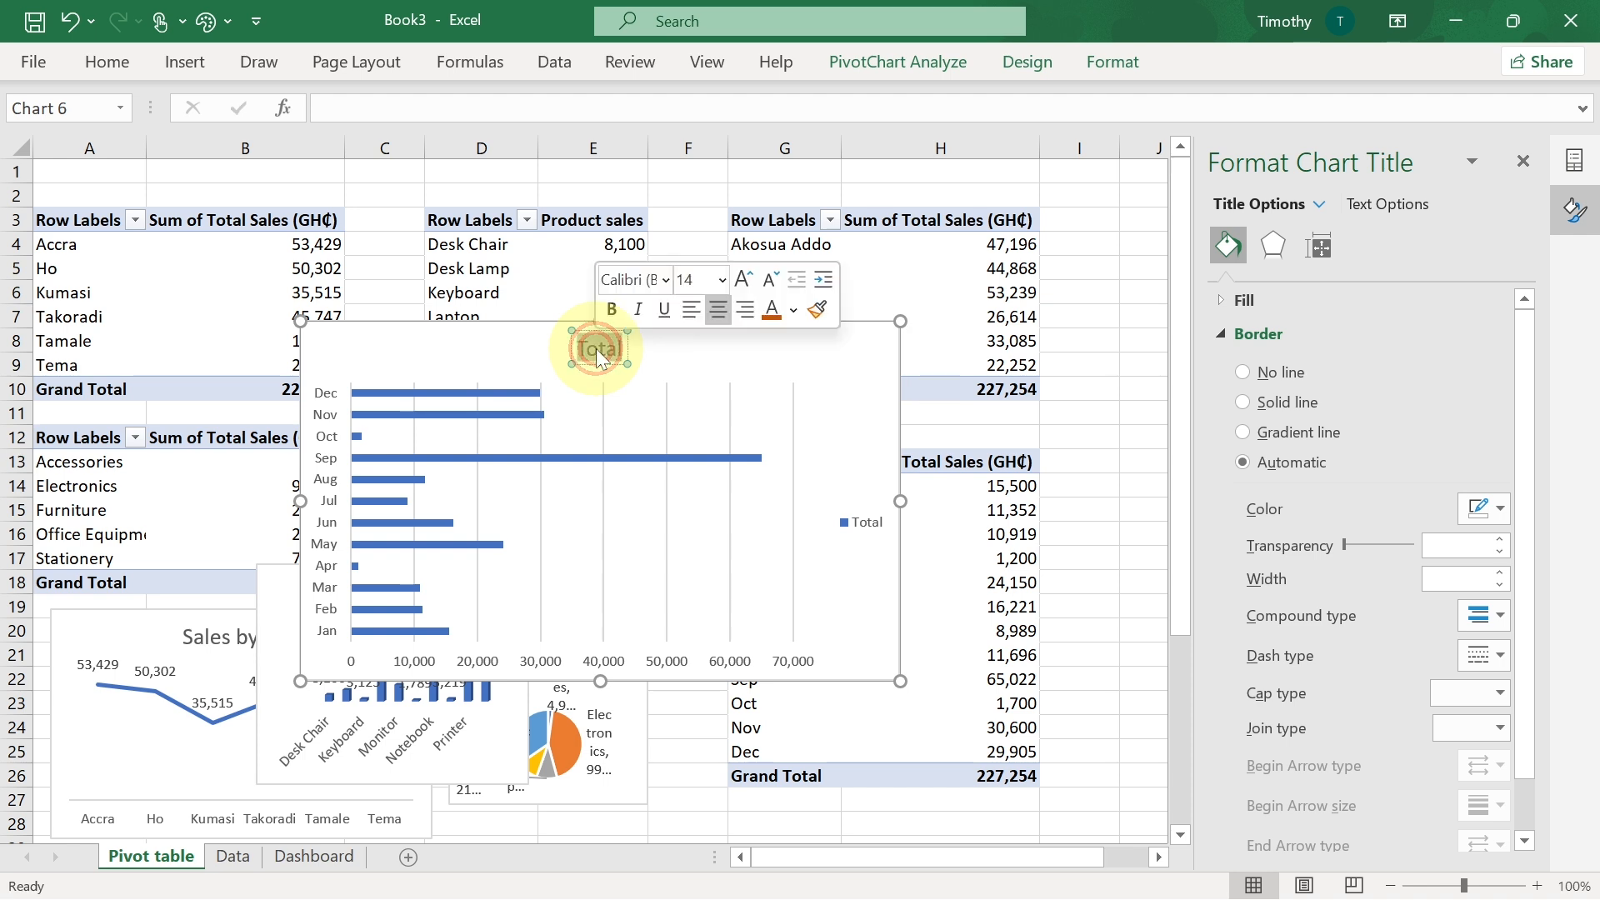
{"action": "type", "text": "Month"}
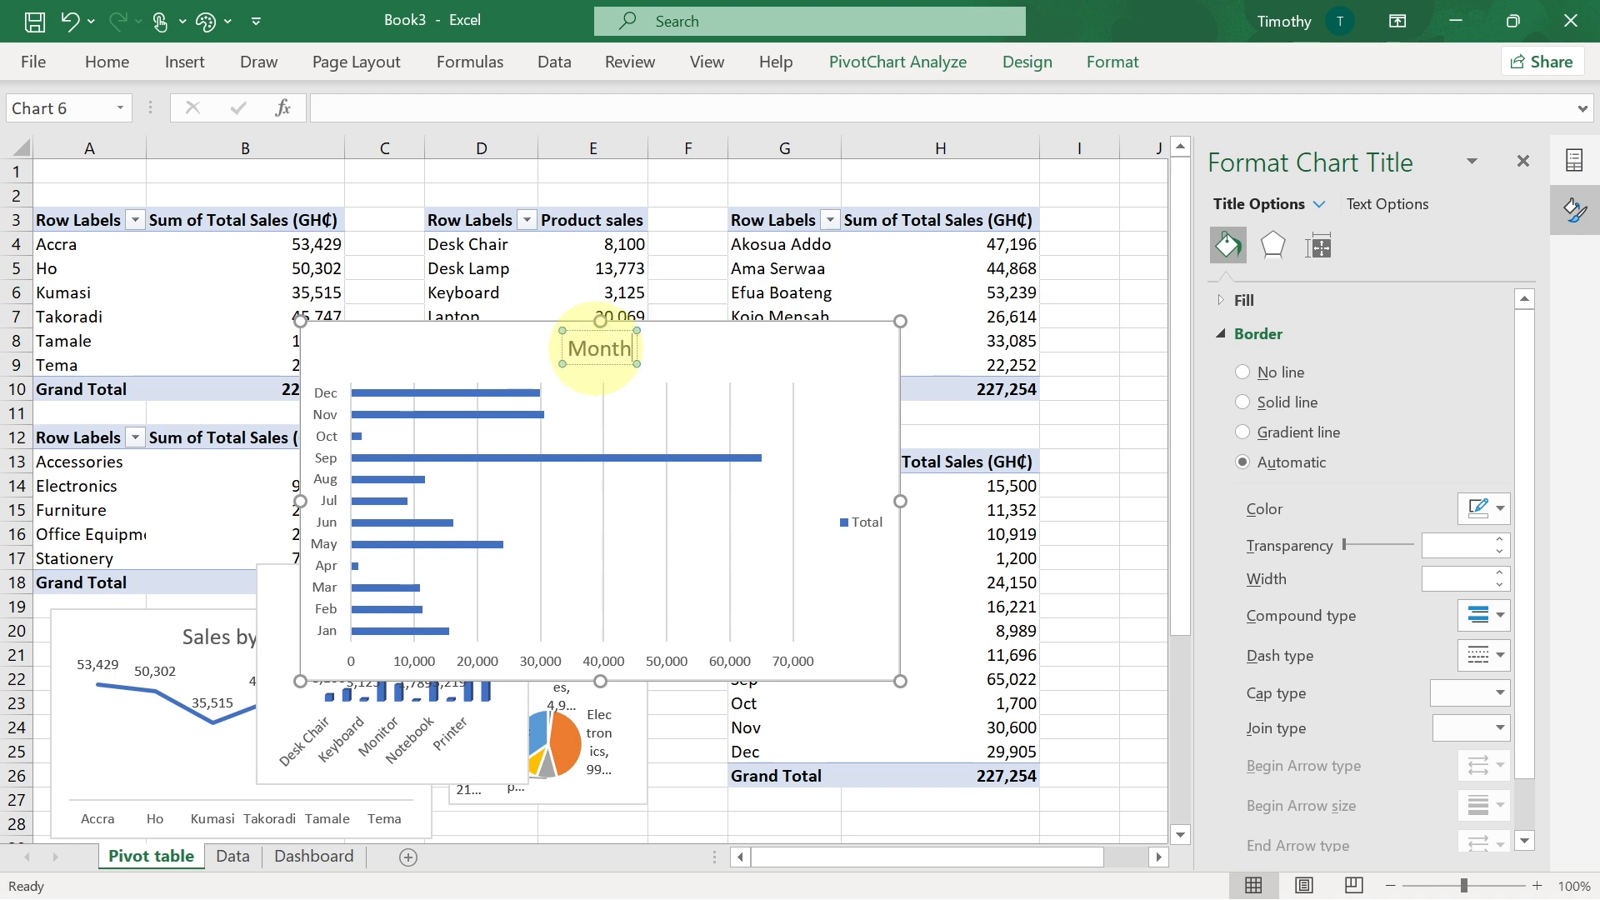
{"action": "type", "text": "ly sales"}
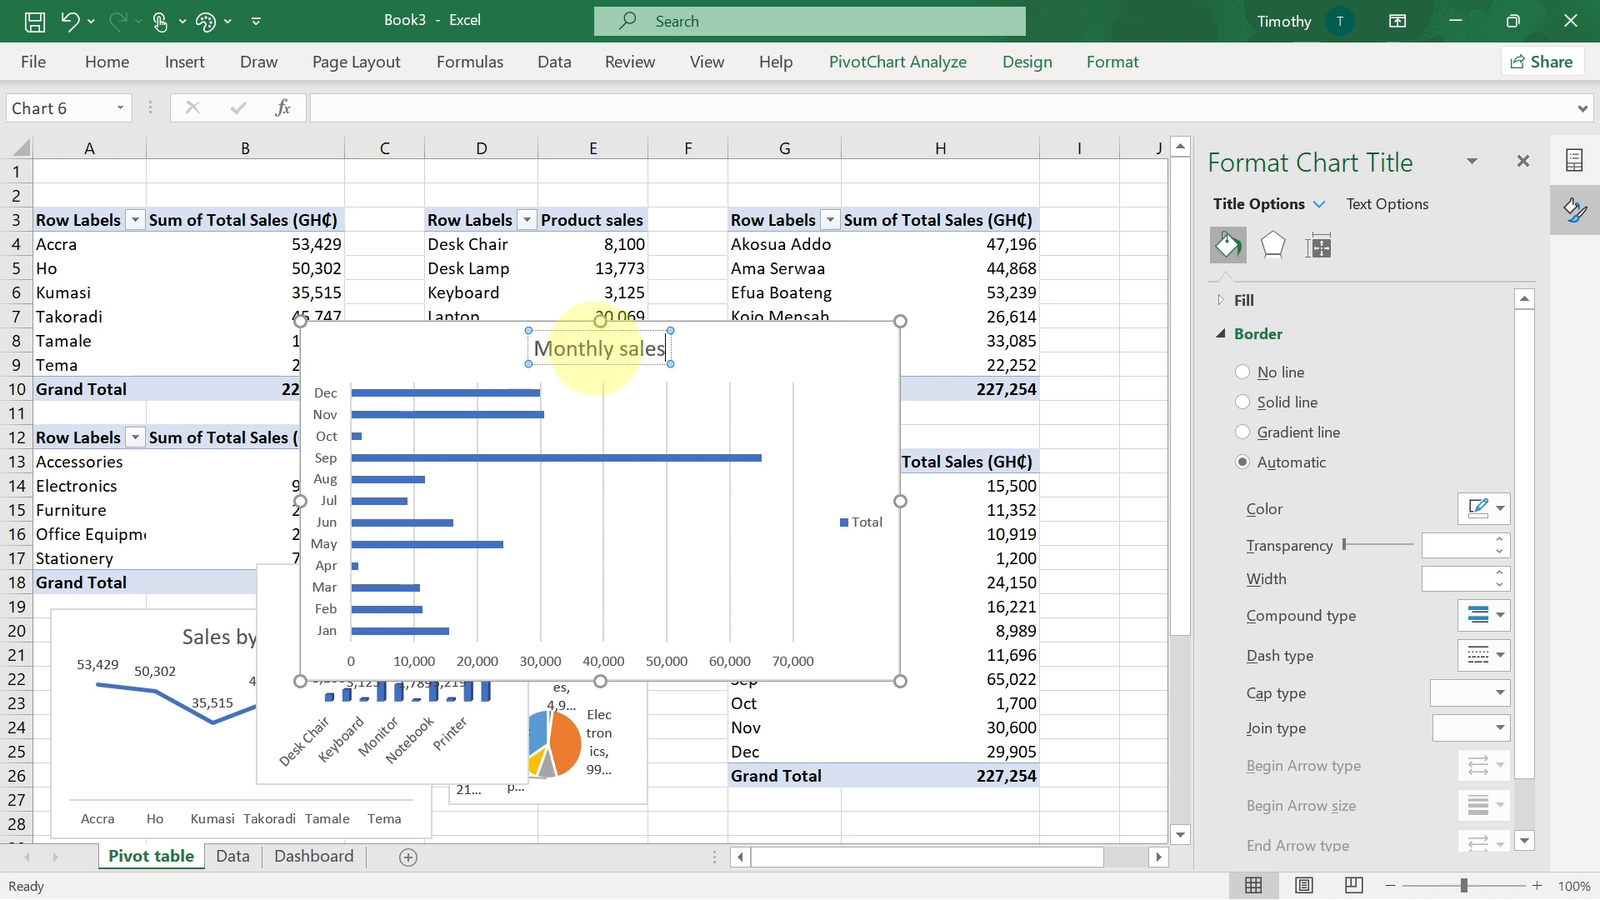
- Remove the legend, gridlines and horizontal value axis from the Monthly sales chart and add data labels to its bars
{"action": "left_click", "coordinate": [853, 523]}
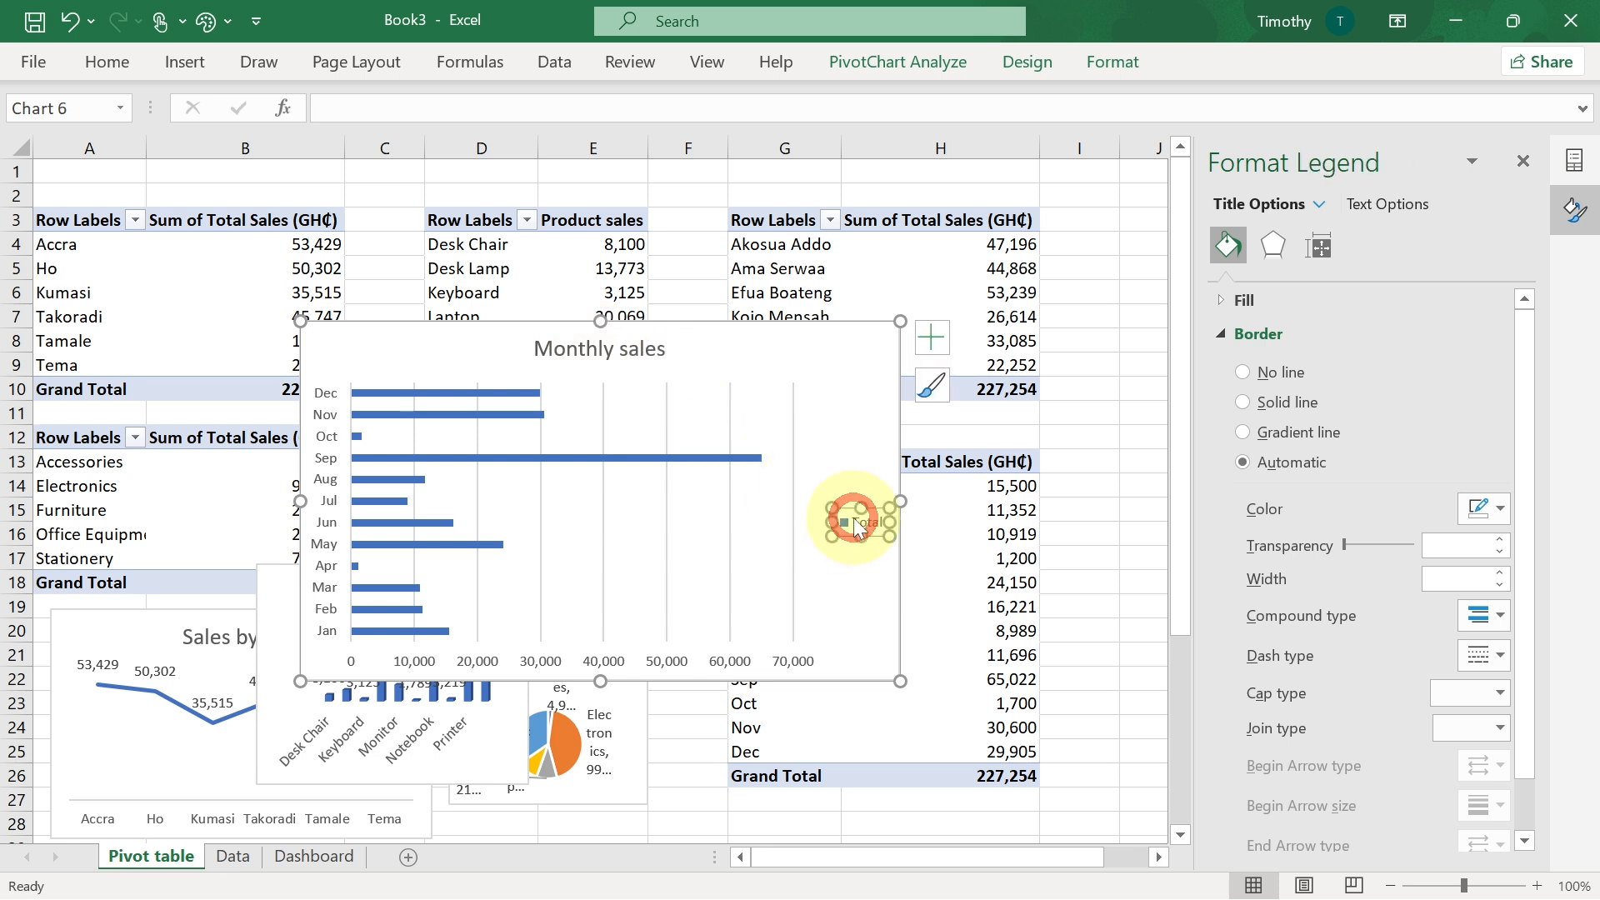
{"action": "key", "text": "Delete"}
{"action": "right_click", "coordinate": [788, 403]}
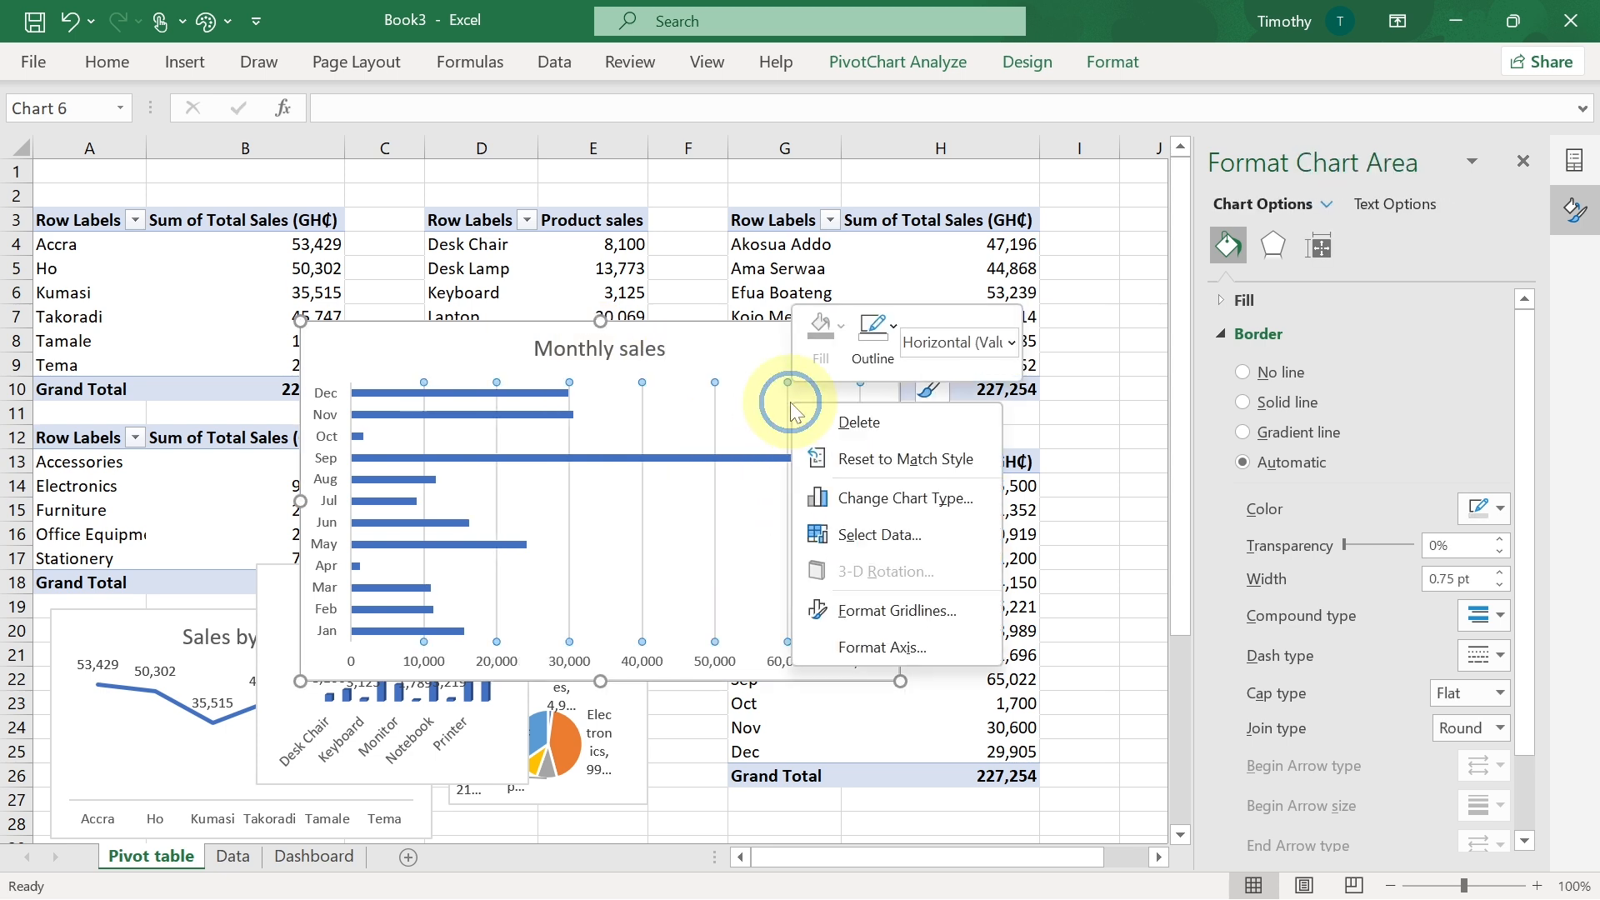
{"action": "left_click", "coordinate": [677, 404]}
{"action": "left_click", "coordinate": [933, 333]}
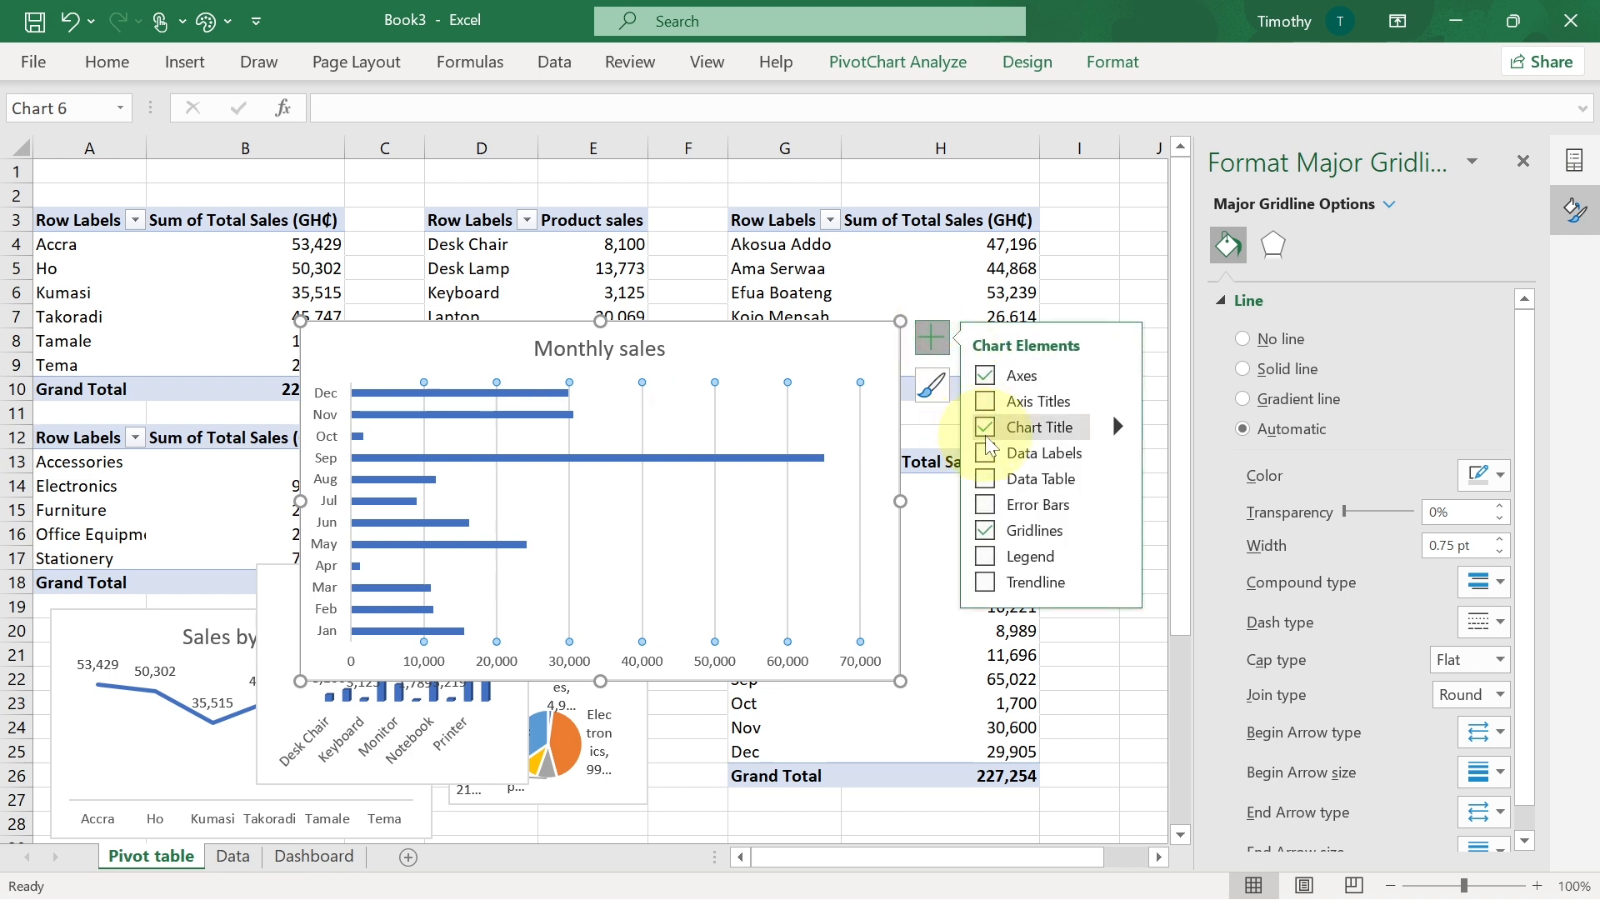
{"action": "left_click", "coordinate": [986, 457]}
{"action": "left_click", "coordinate": [984, 531]}
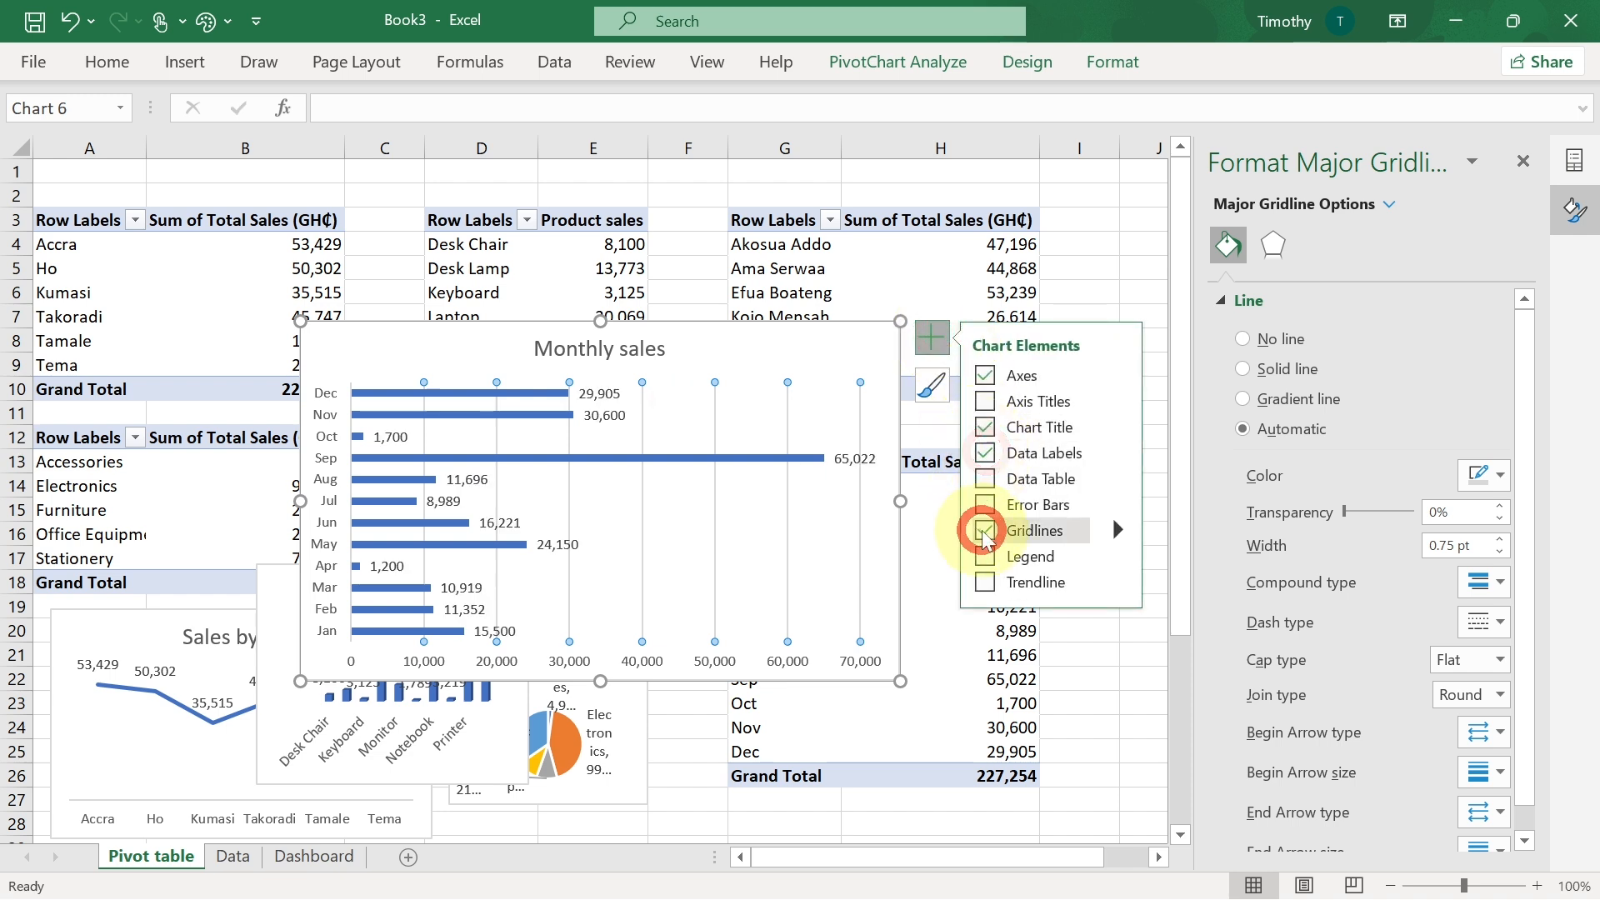
{"action": "left_click", "coordinate": [646, 664]}
{"action": "key", "text": "Delete"}
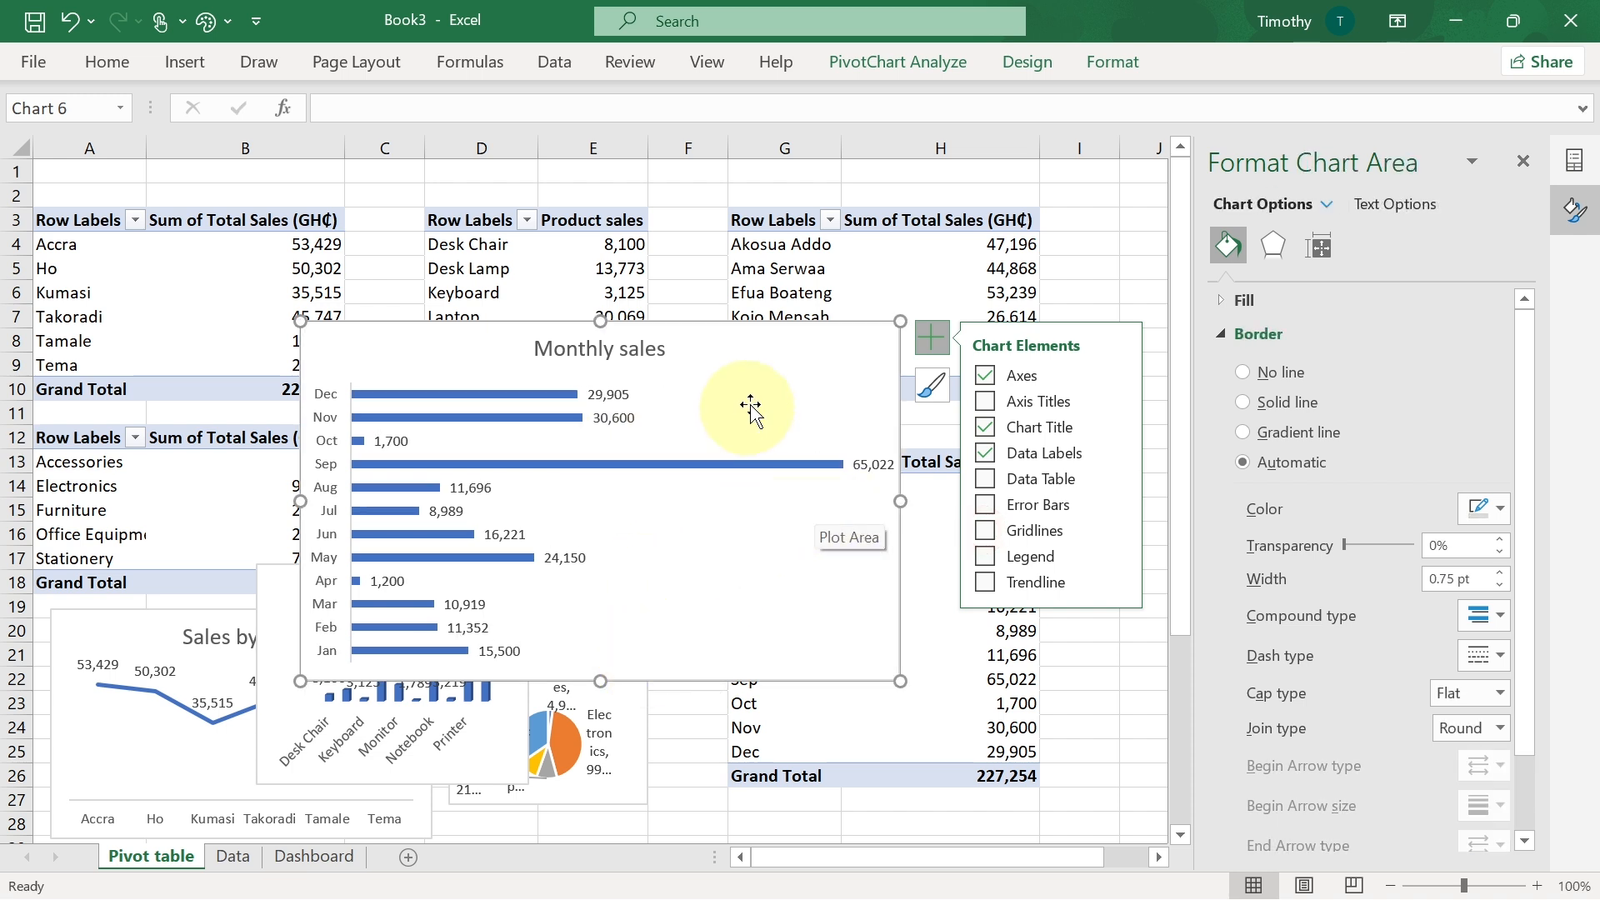
- Copy the Monthly sales chart onto the Dashboard sheet and place it directly beside the Sales by reps chart with upper edges aligned
{"action": "left_click", "coordinate": [794, 382]}
{"action": "key", "text": "ctrl+c"}
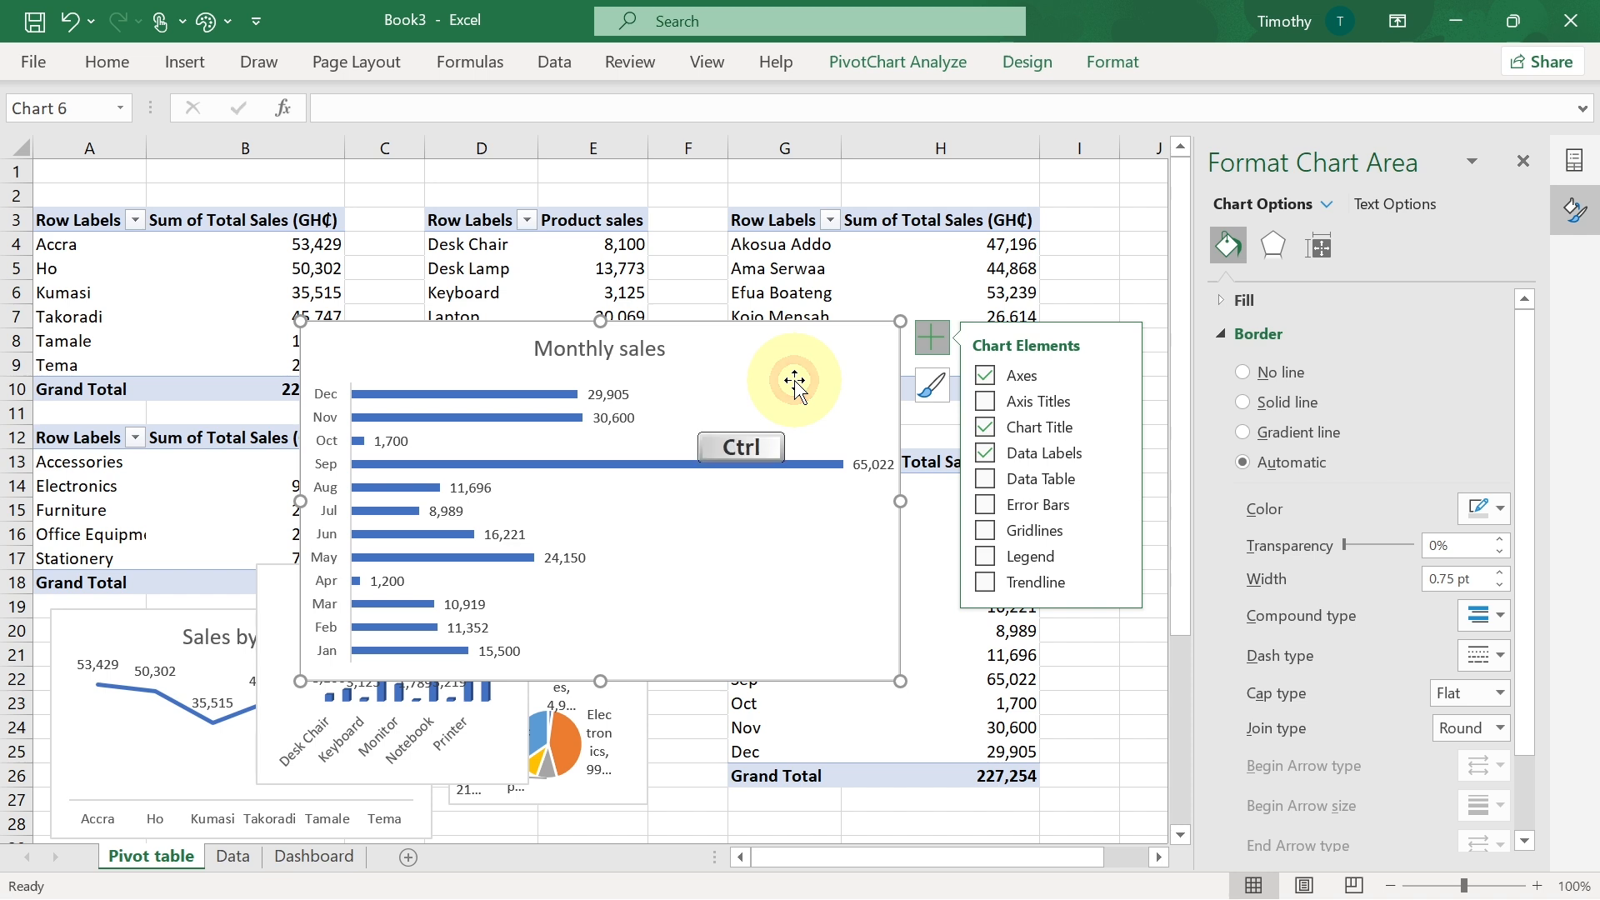
{"action": "left_click", "coordinate": [315, 855]}
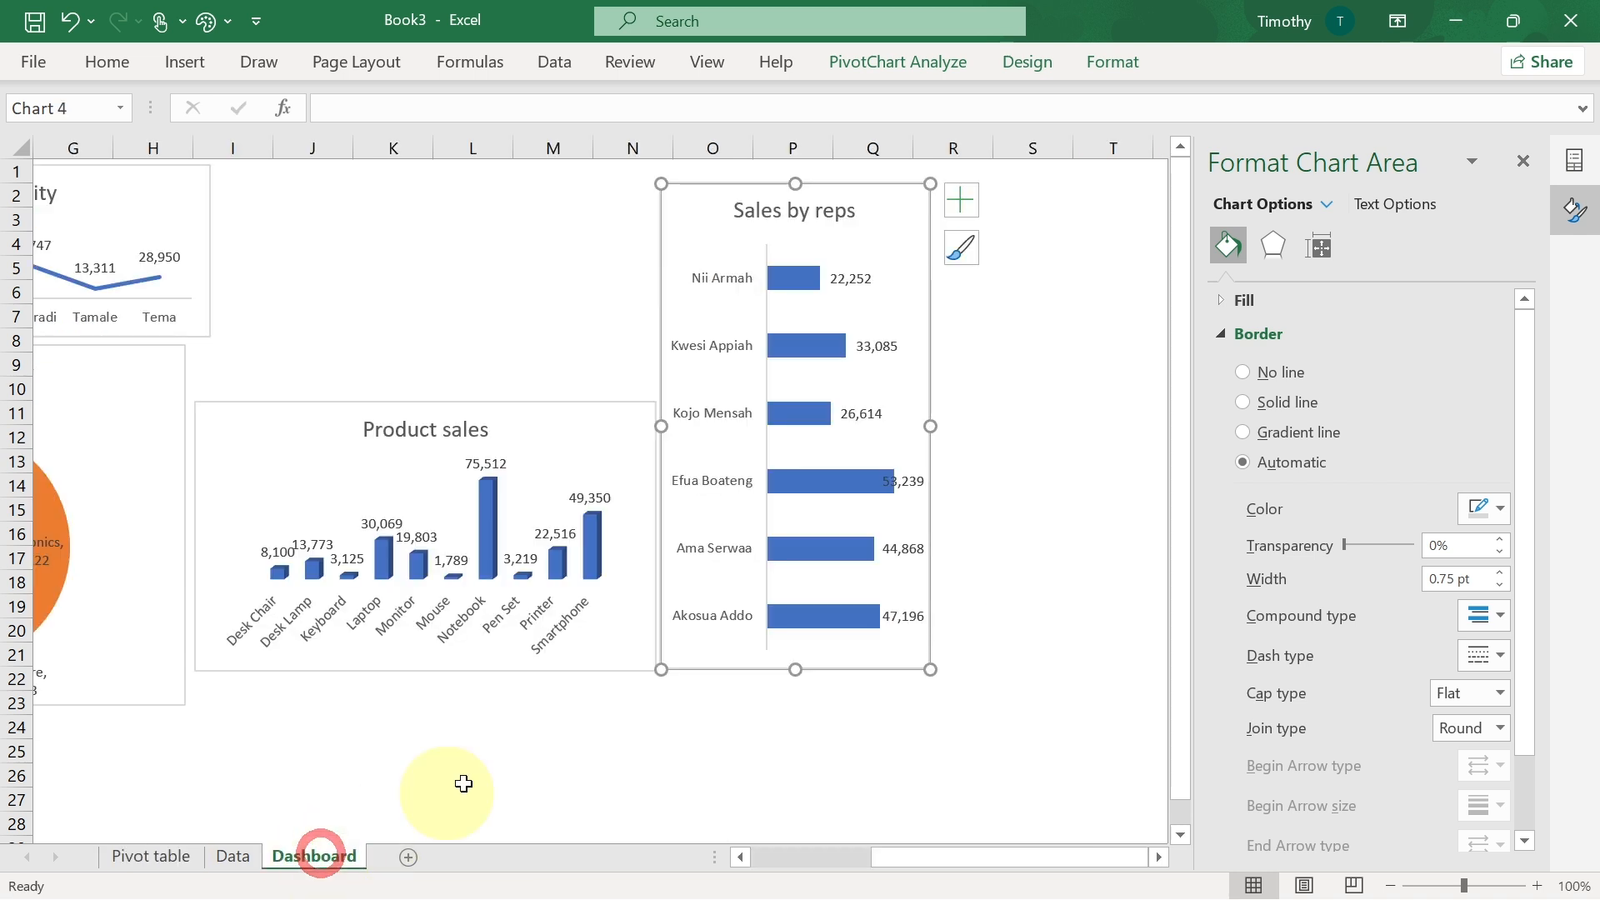
{"action": "left_click", "coordinate": [1109, 408]}
{"action": "key", "text": "ctrl+v"}
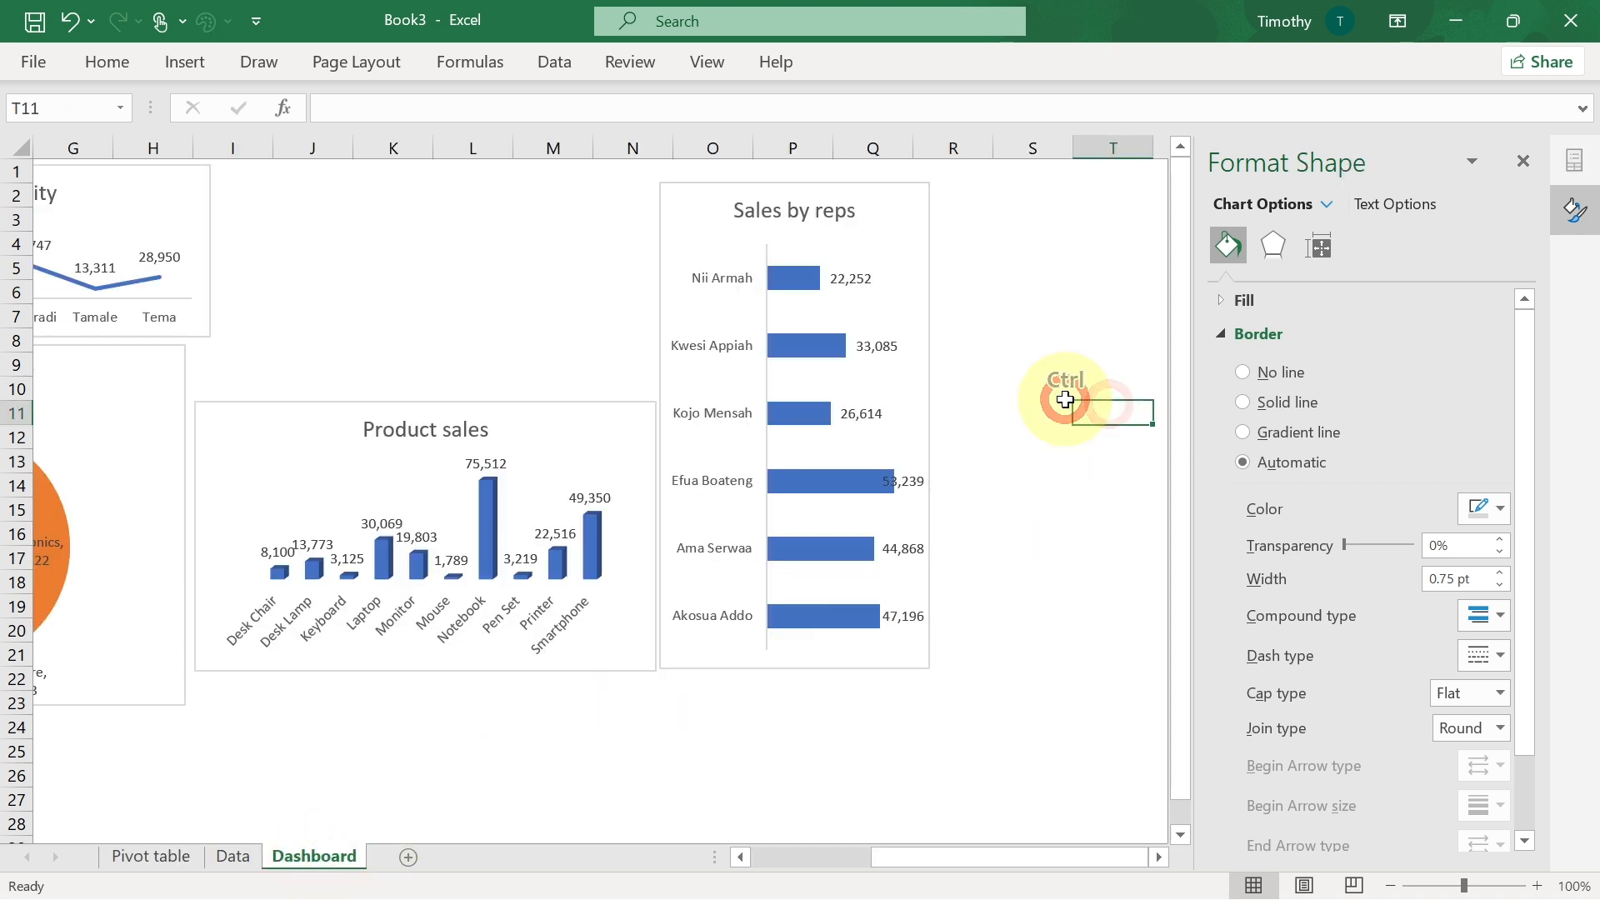
{"action": "left_click_drag", "start_coordinate": [1103, 432], "coordinate": [962, 211]}
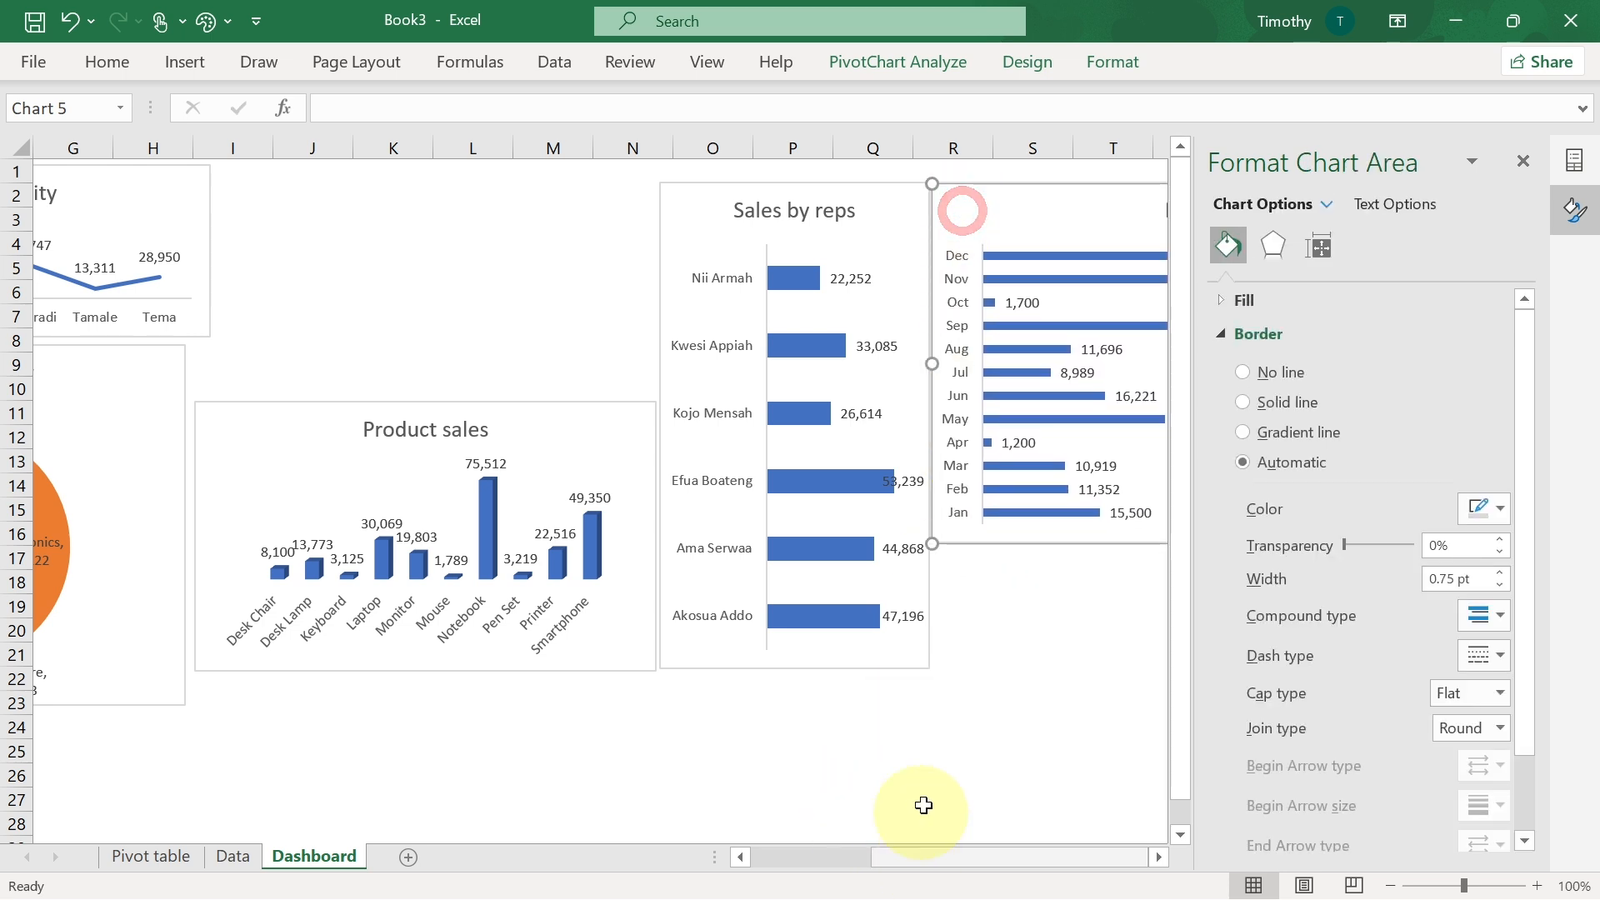
- Move the Product sales chart against the category pie chart with lower edges roughly level, and adjust the Sales by city chart's placement
{"action": "left_click_drag", "start_coordinate": [902, 865], "coordinate": [922, 859]}
{"action": "left_click_drag", "start_coordinate": [261, 435], "coordinate": [255, 473]}
{"action": "left_click", "coordinate": [125, 199]}
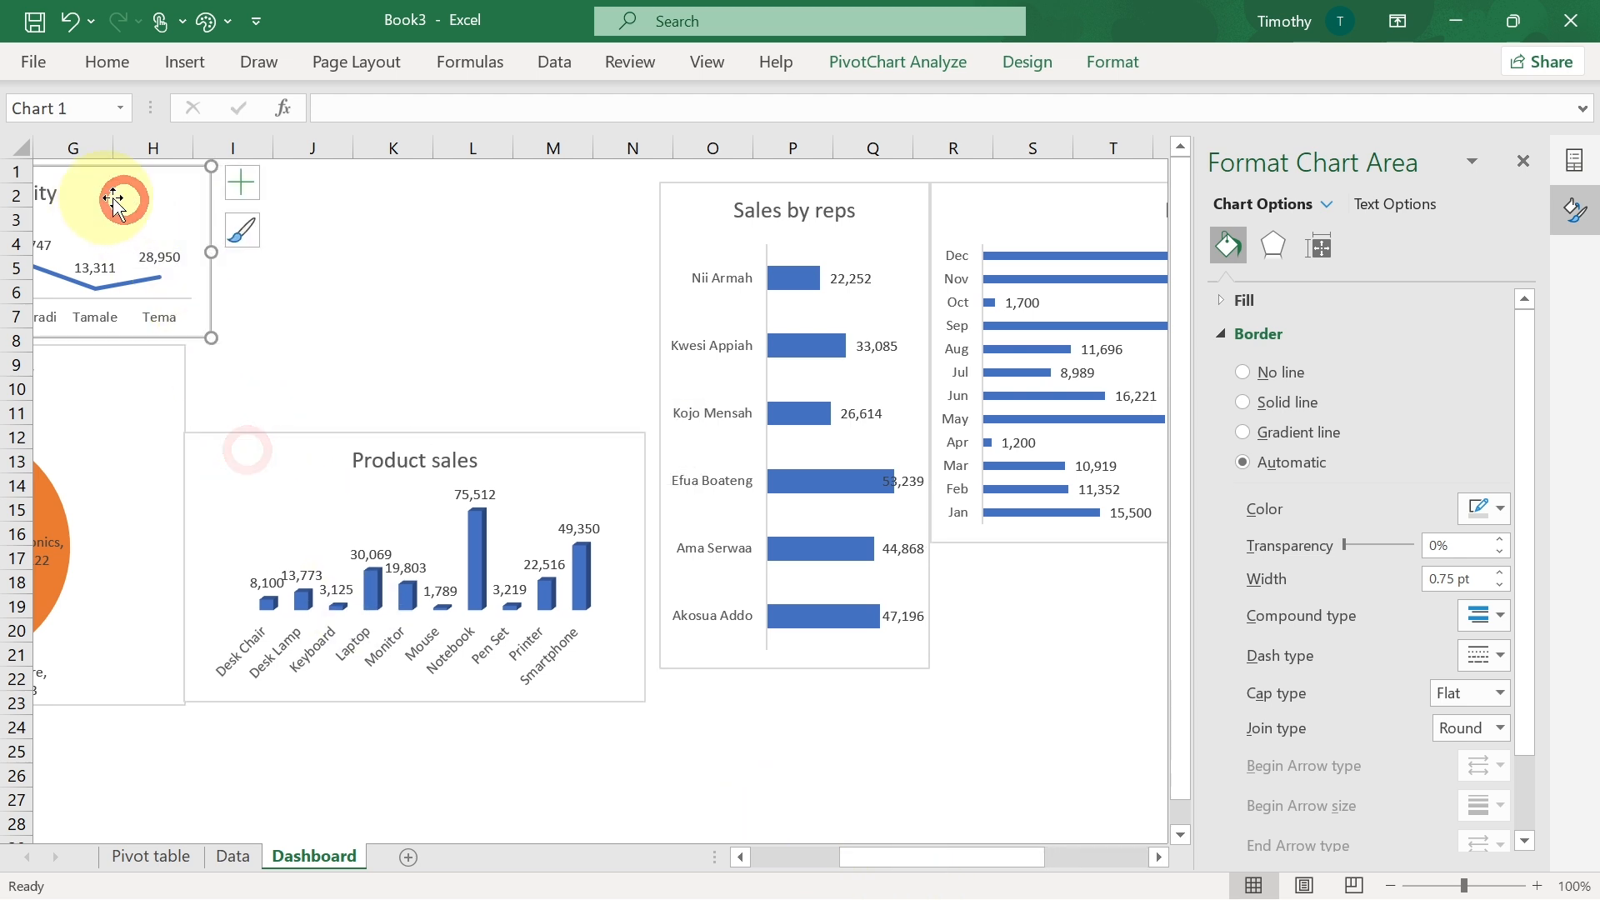
{"action": "left_click_drag", "start_coordinate": [322, 207], "coordinate": [563, 215]}
{"action": "mouse_move", "coordinate": [838, 856]}
{"action": "left_mouse_down"}
{"action": "mouse_move", "coordinate": [770, 856]}
{"action": "mouse_move", "coordinate": [809, 853]}
{"action": "left_mouse_up"}
- Shrink the original Monthly sales chart on the Pivot table sheet and select a cell in the month PivotTable
{"action": "left_click", "coordinate": [137, 857]}
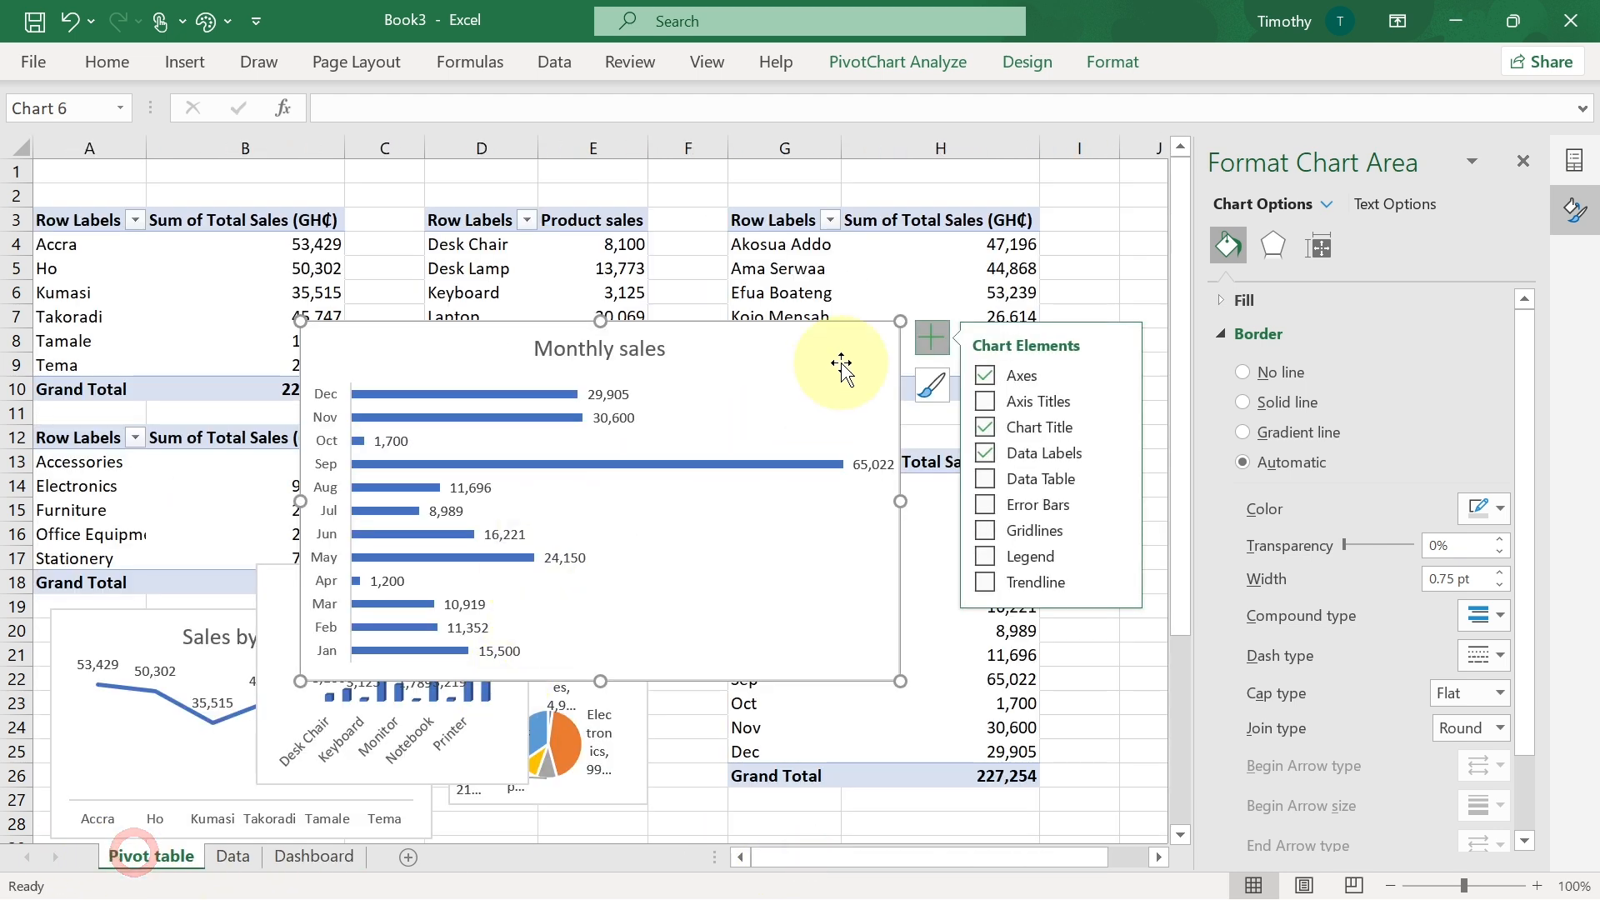
{"action": "left_click_drag", "start_coordinate": [900, 321], "coordinate": [561, 418]}
{"action": "left_click", "coordinate": [890, 588]}
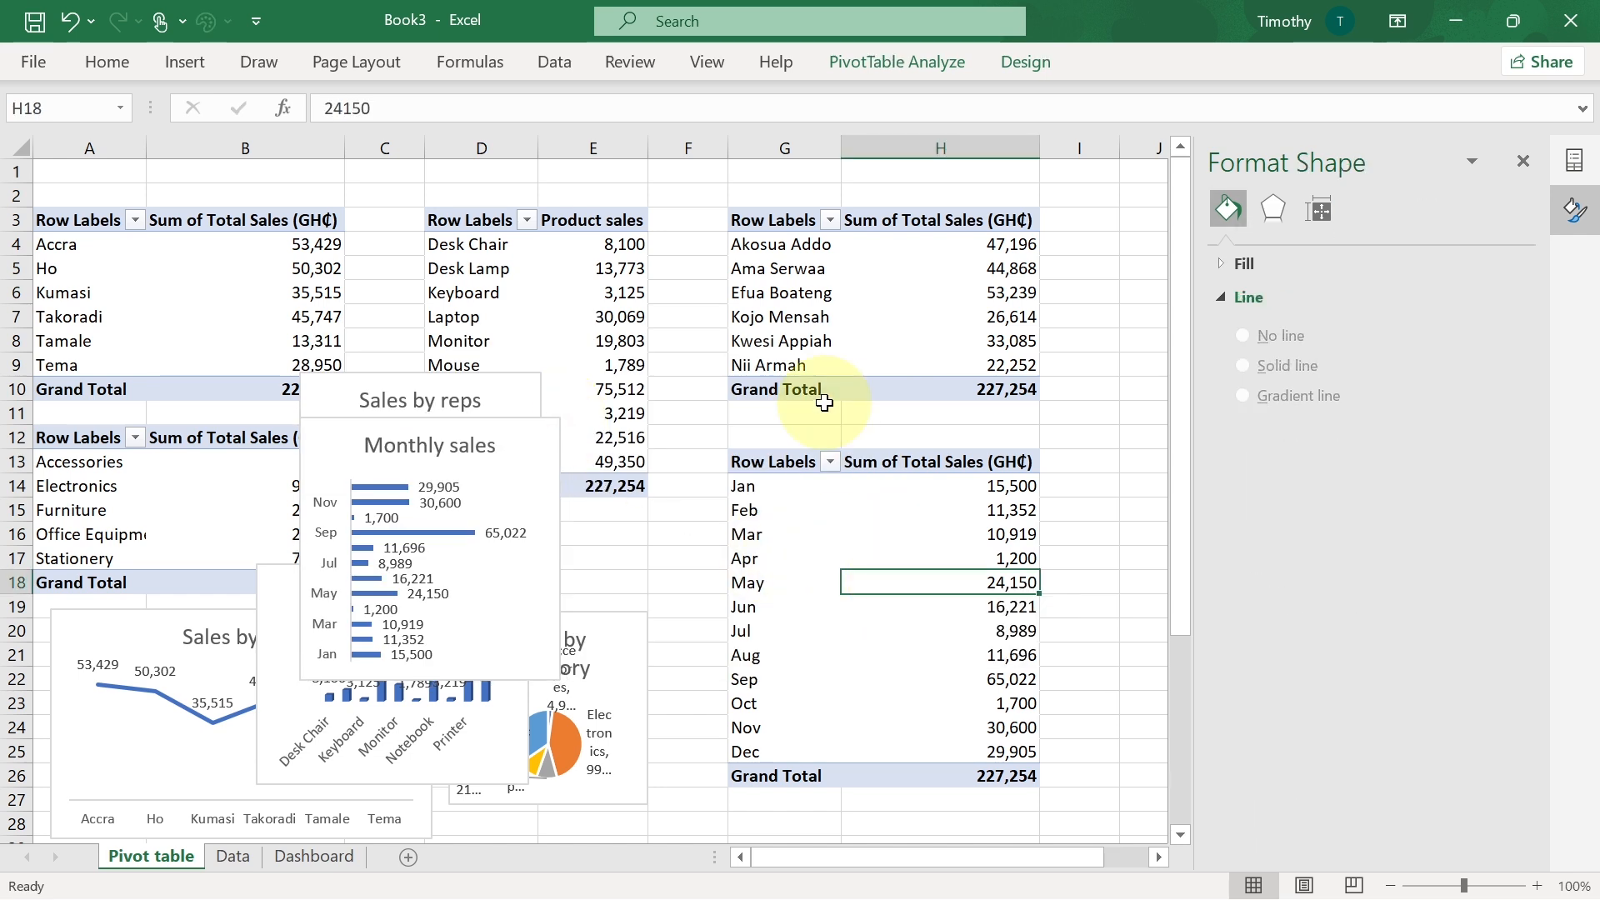
- Insert a Date slicer for the month PivotTable and move it clear of the charts
{"action": "left_click", "coordinate": [903, 60]}
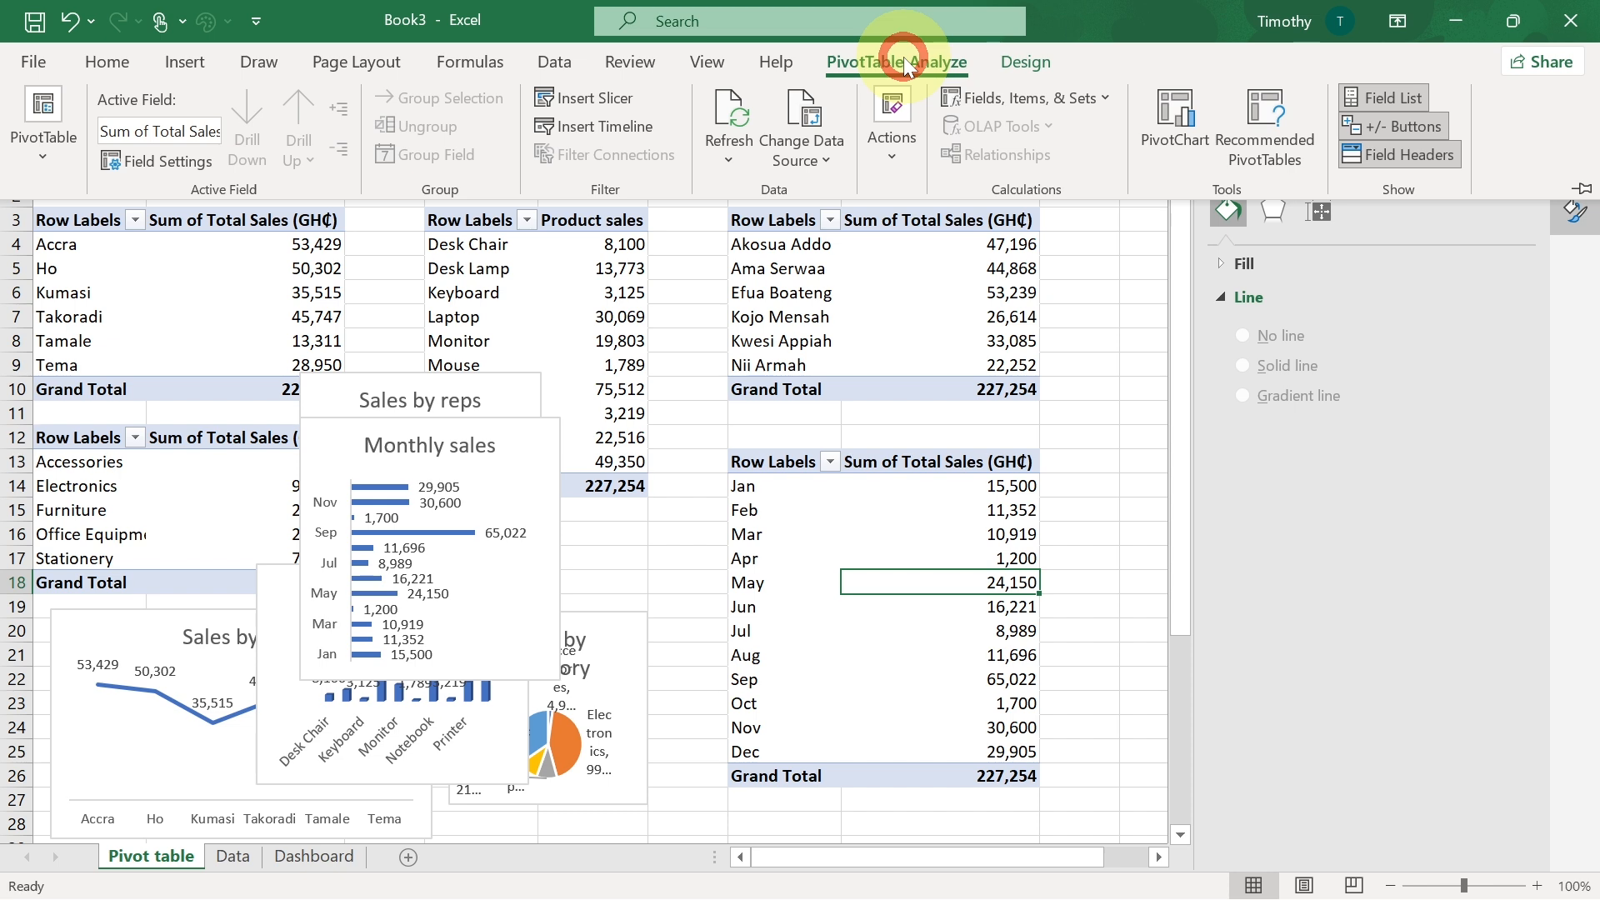
{"action": "left_click", "coordinate": [584, 100]}
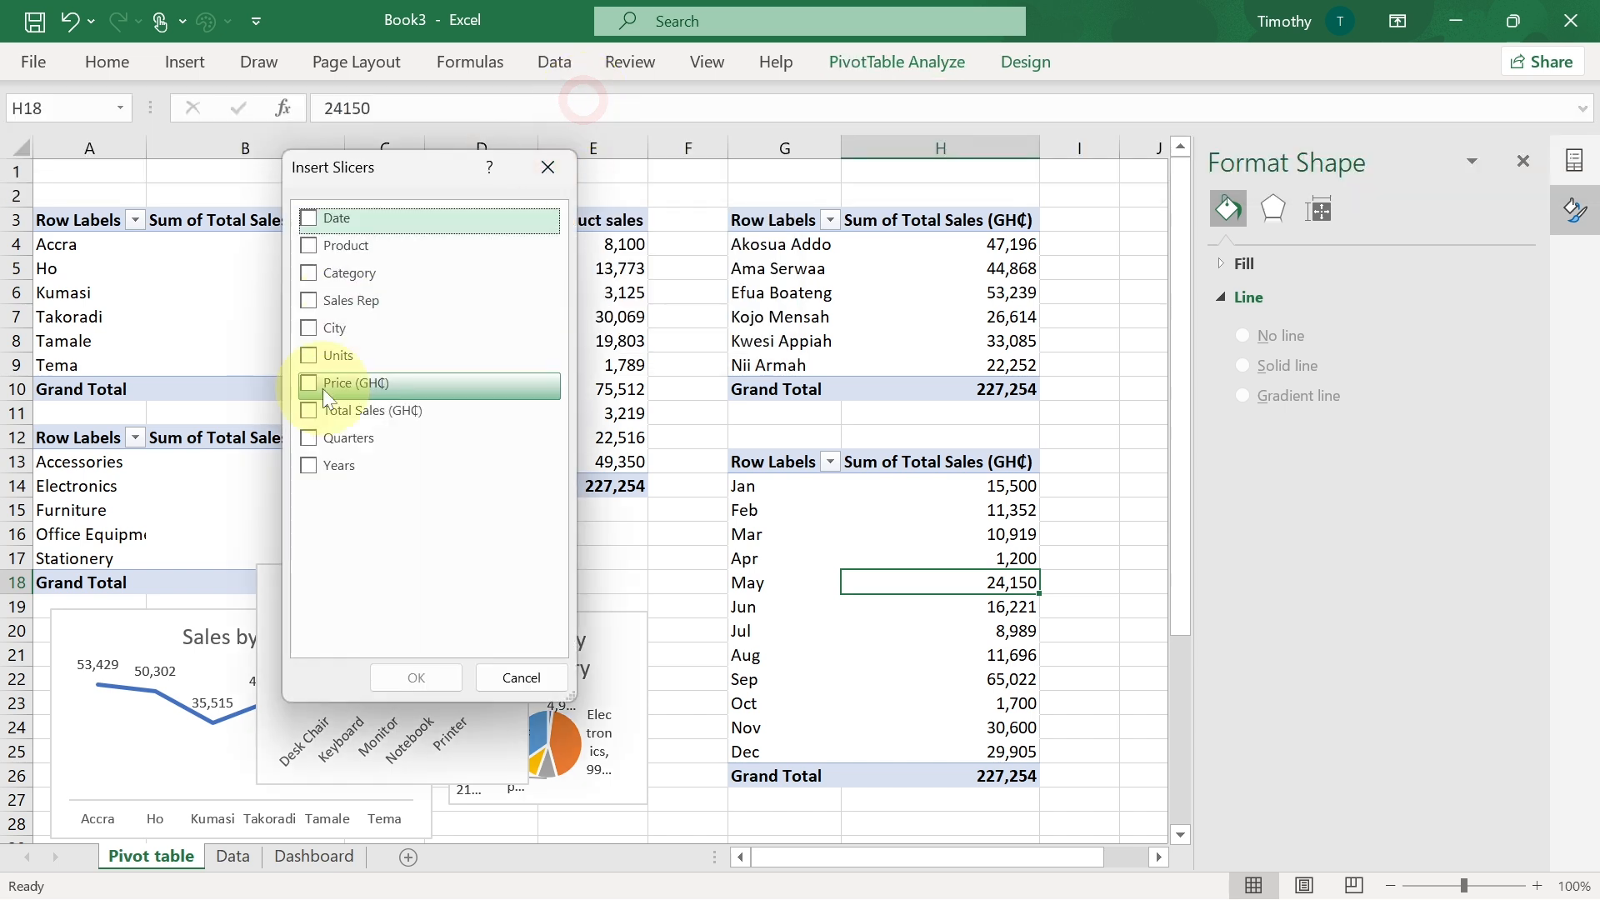
{"action": "left_click", "coordinate": [309, 219]}
{"action": "left_click", "coordinate": [414, 676]}
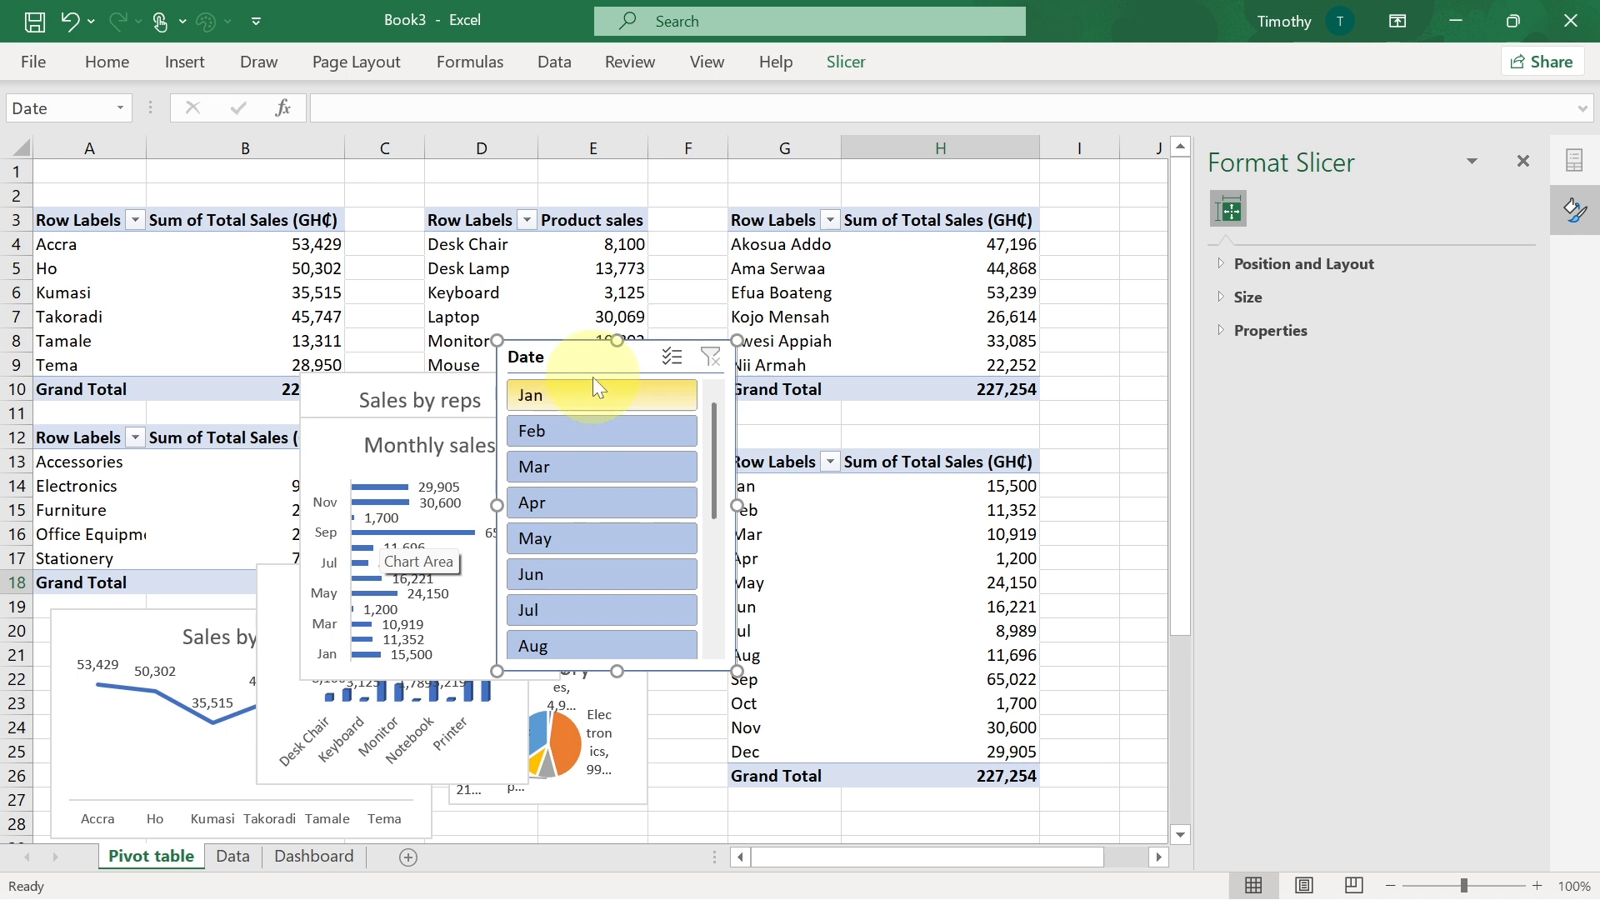
{"action": "left_click_drag", "start_coordinate": [614, 356], "coordinate": [721, 275]}
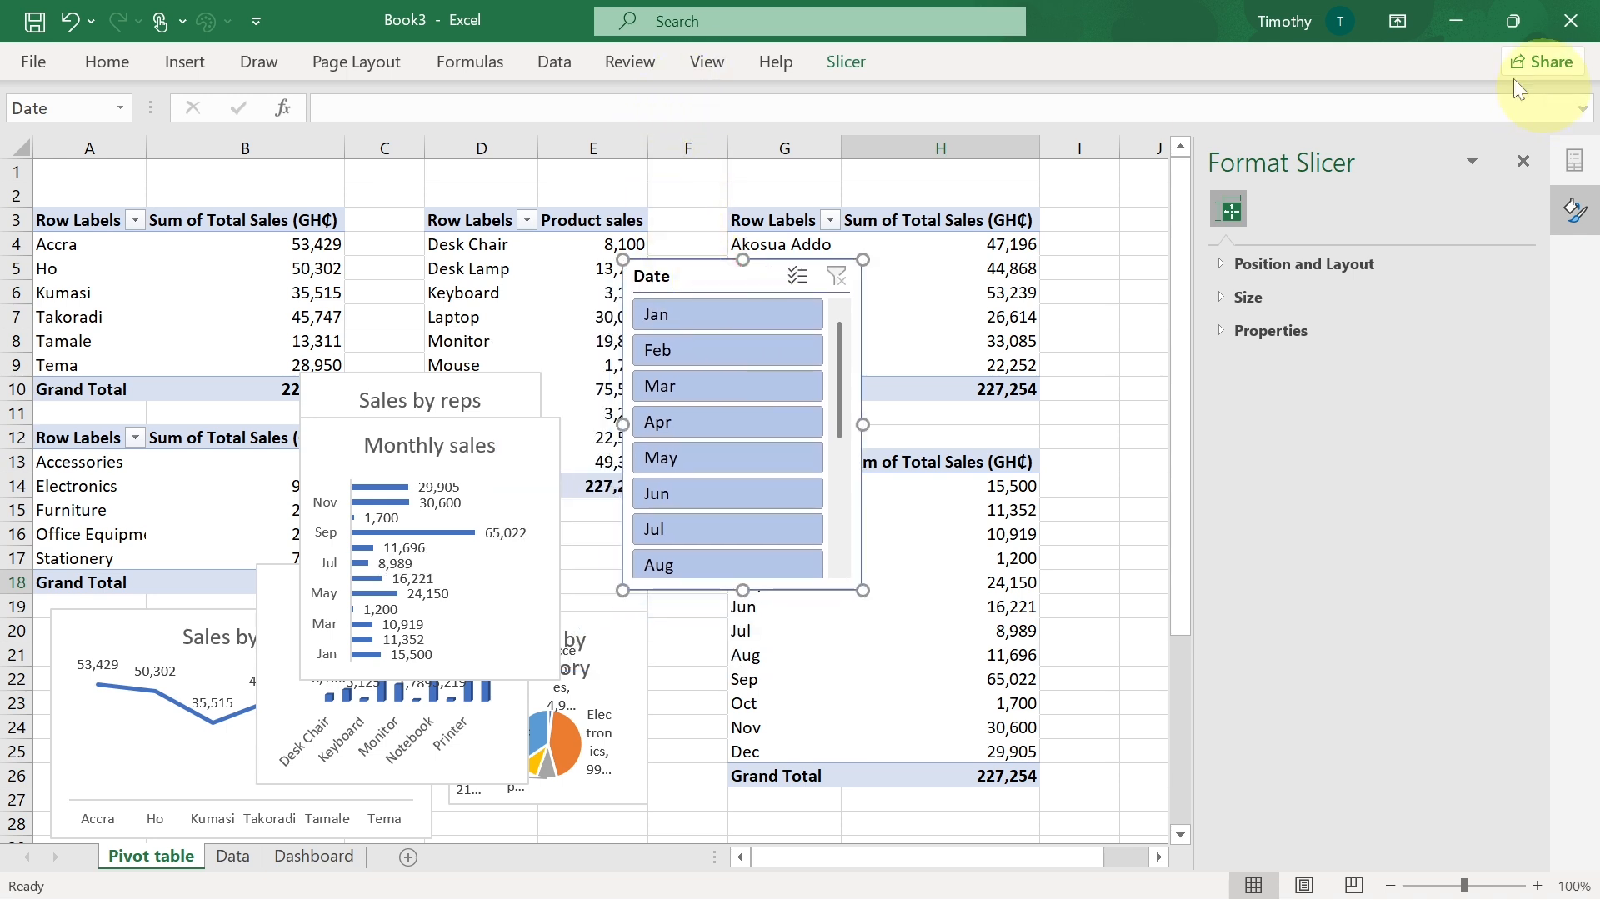
- Keep the ribbon expanded, then arrange the Date slicer in 6 columns and widen it to about 3.62 inches
{"action": "left_click", "coordinate": [713, 62]}
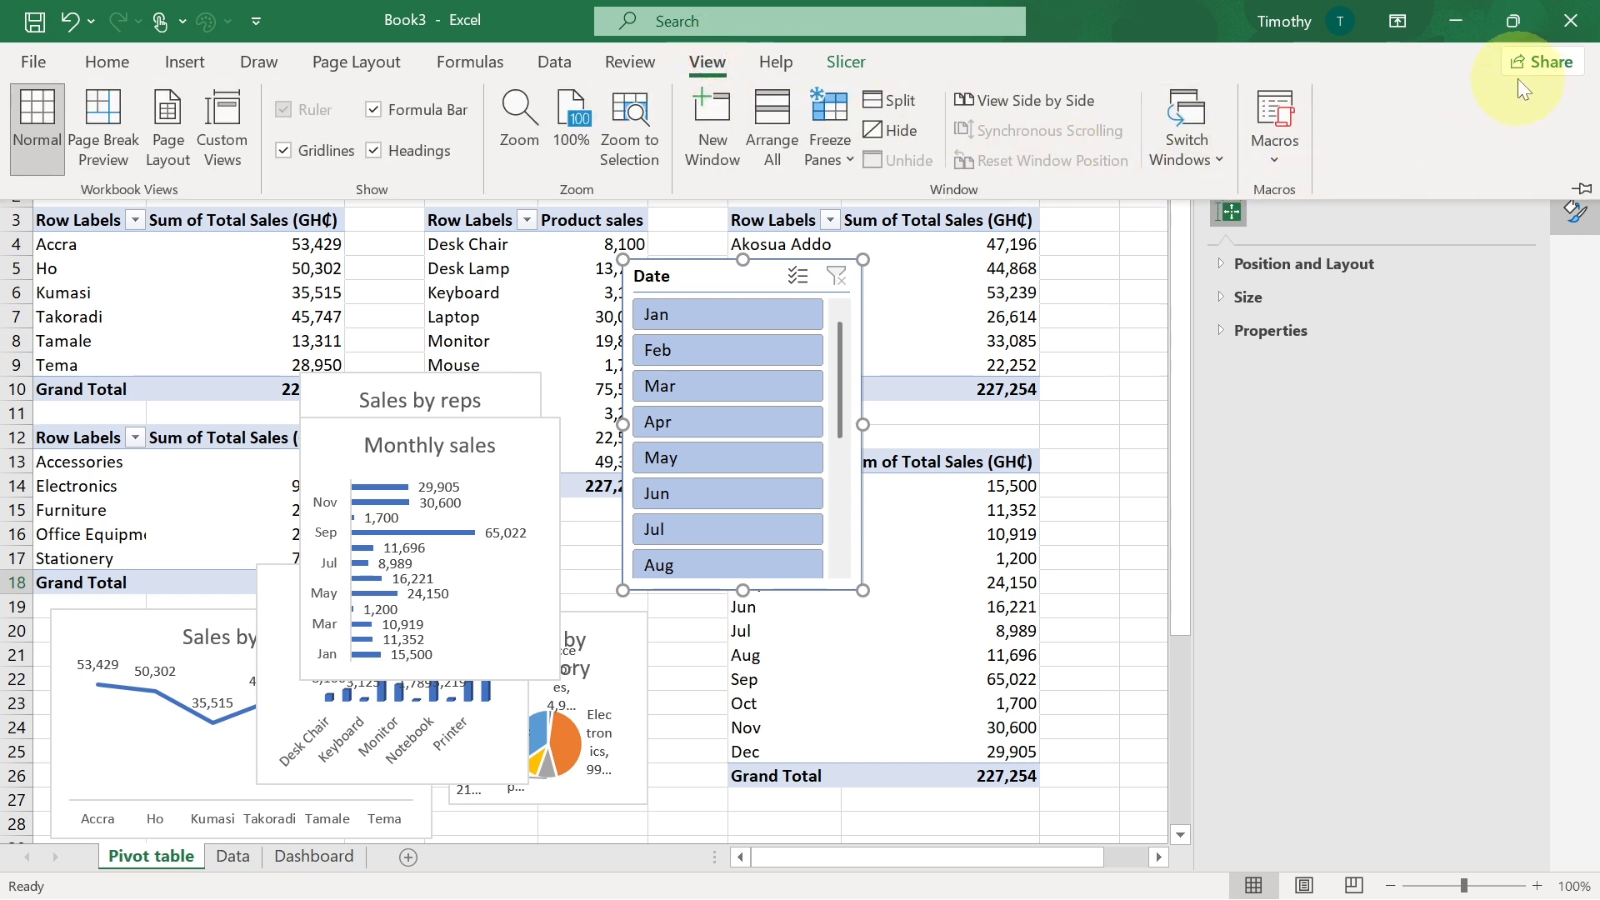
{"action": "left_click", "coordinate": [1577, 189]}
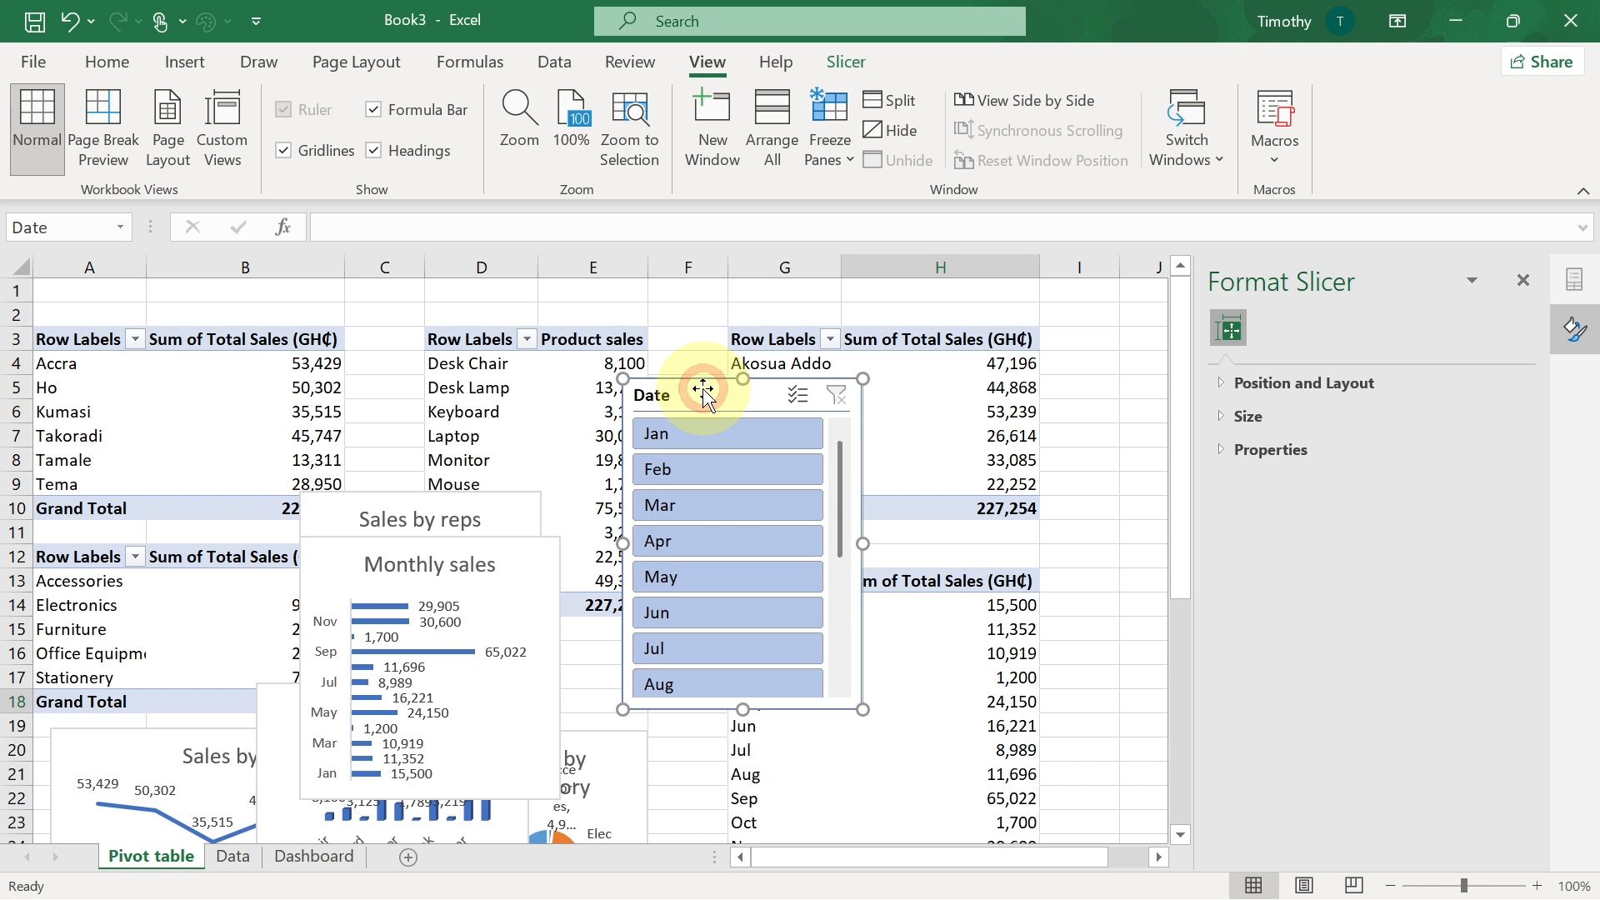
{"action": "left_click", "coordinate": [847, 62]}
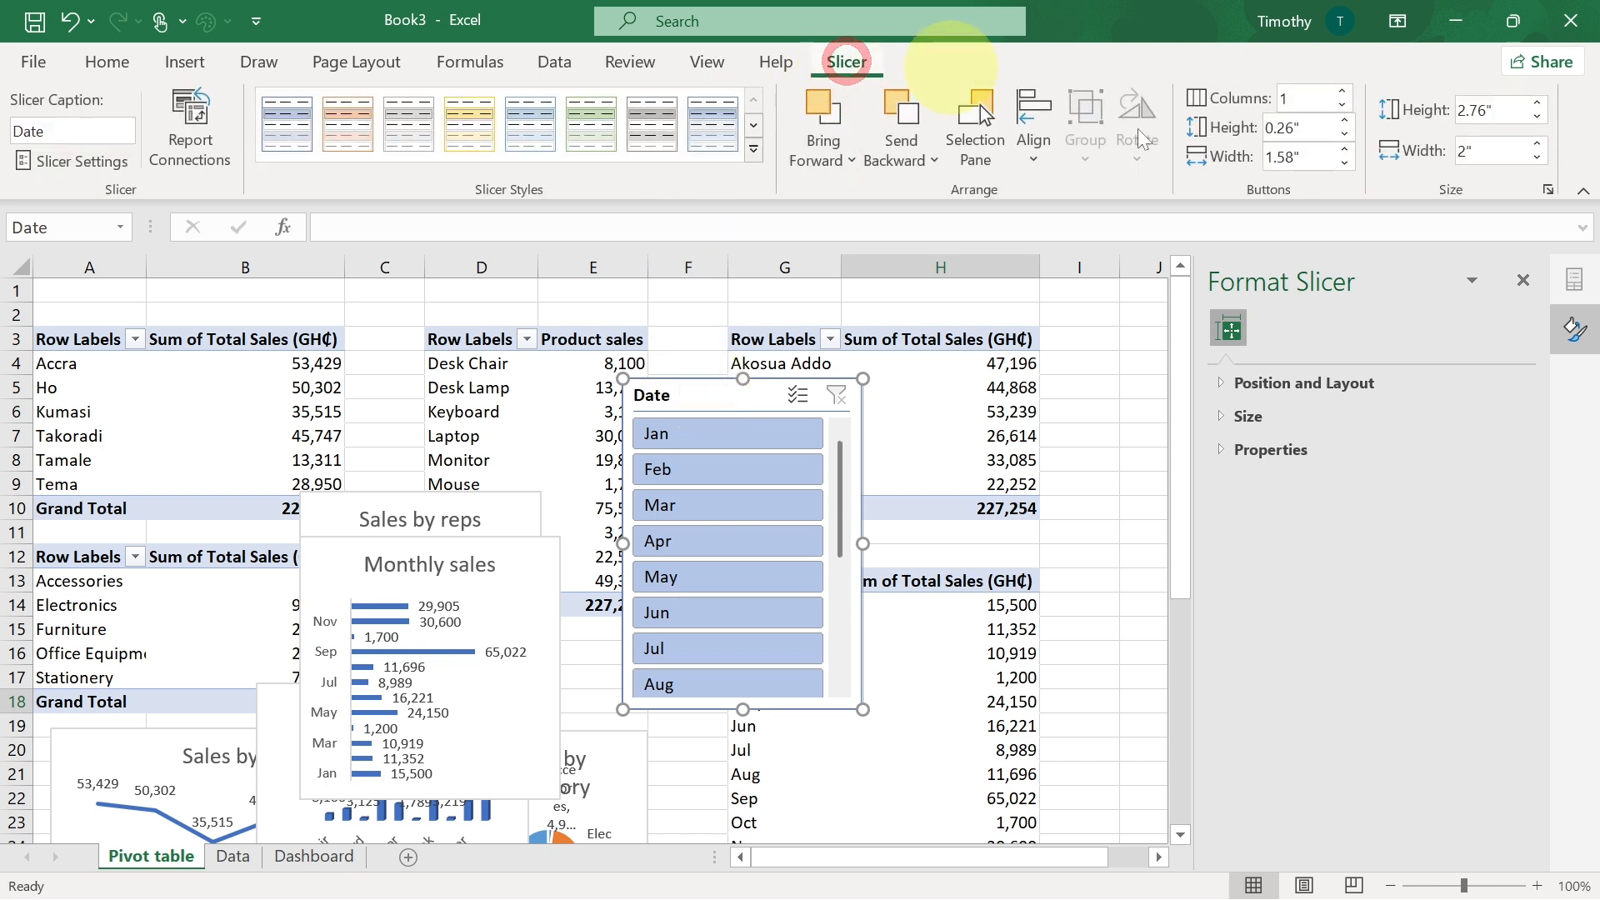
{"action": "left_click", "coordinate": [1342, 92]}
{"action": "left_click", "coordinate": [1342, 92]}
{"action": "left_click", "coordinate": [1343, 92]}
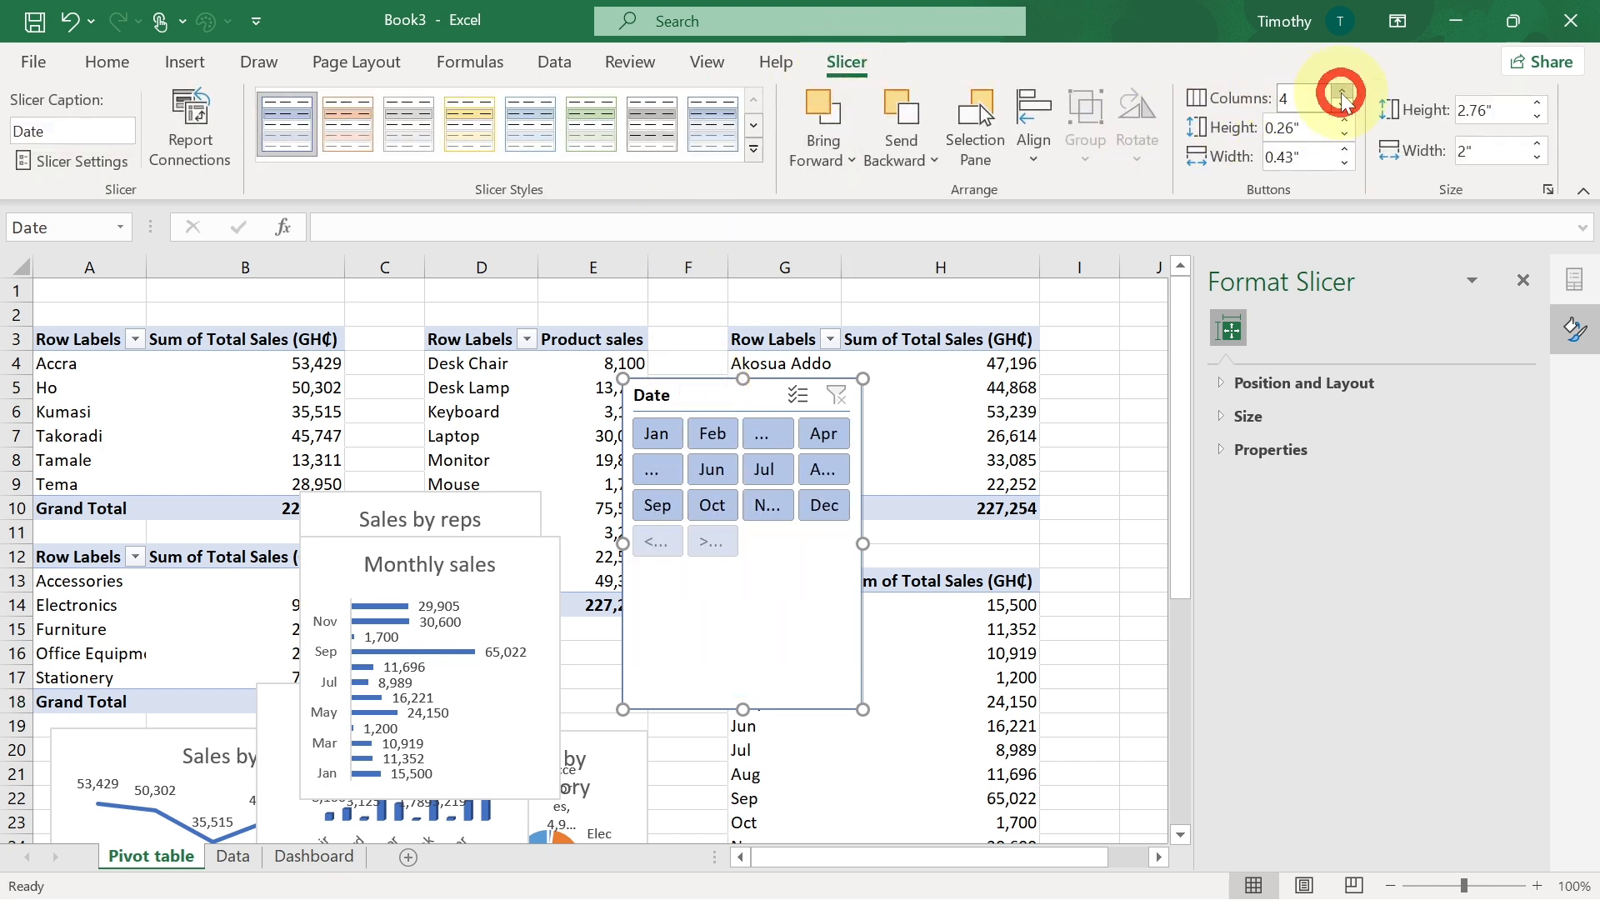
{"action": "left_click", "coordinate": [1342, 94]}
{"action": "left_click", "coordinate": [1342, 93]}
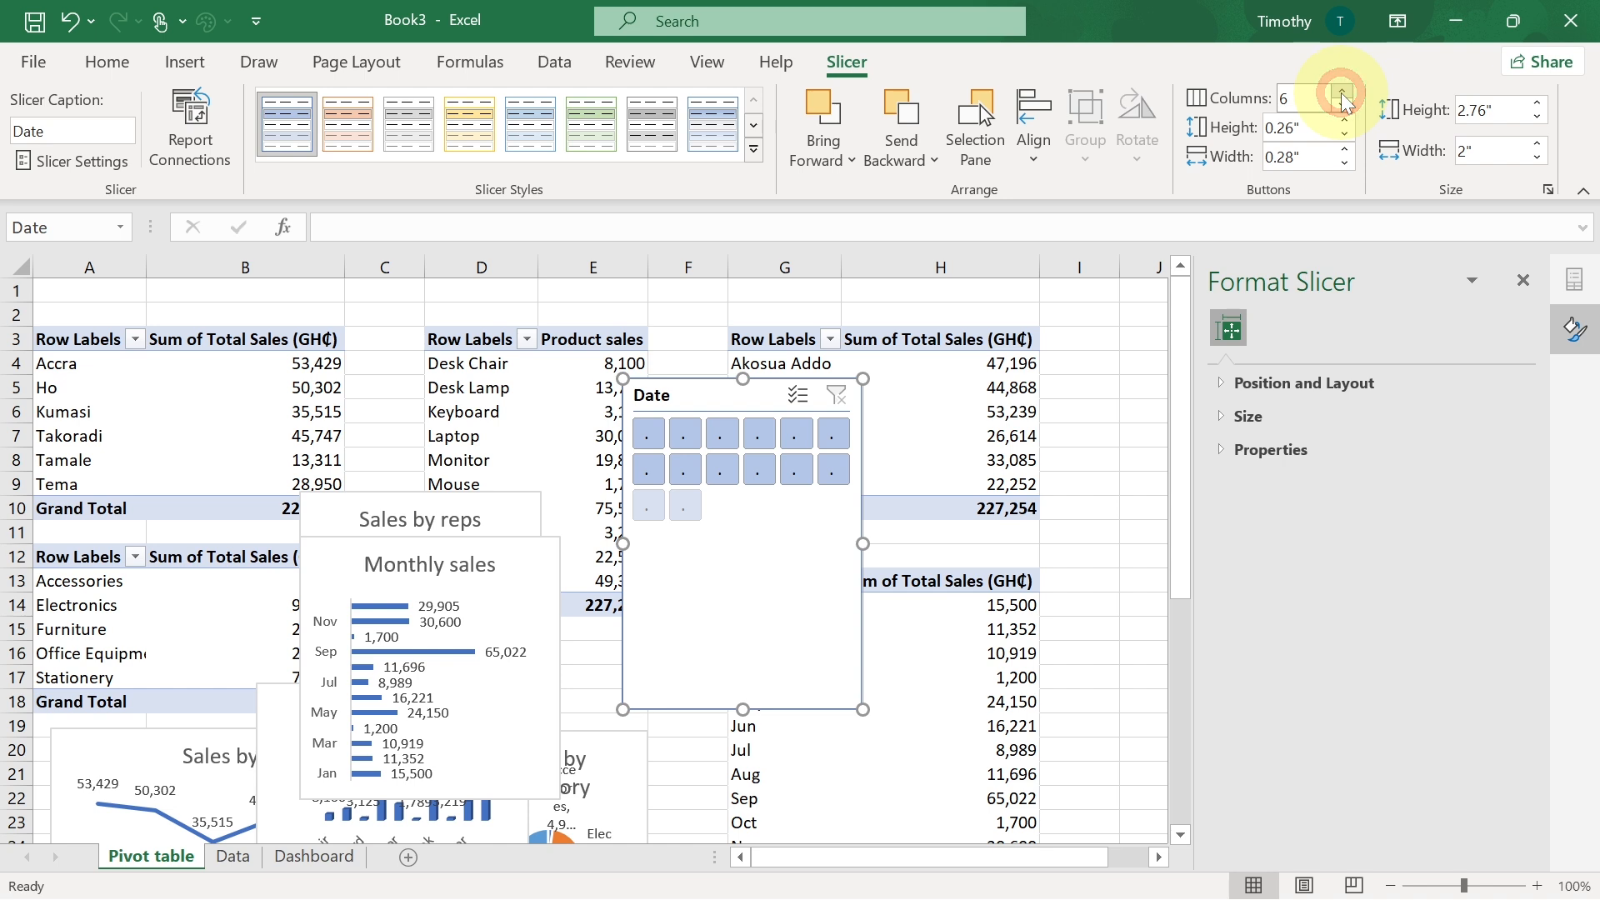
{"action": "left_click_drag", "start_coordinate": [862, 543], "coordinate": [1053, 523]}
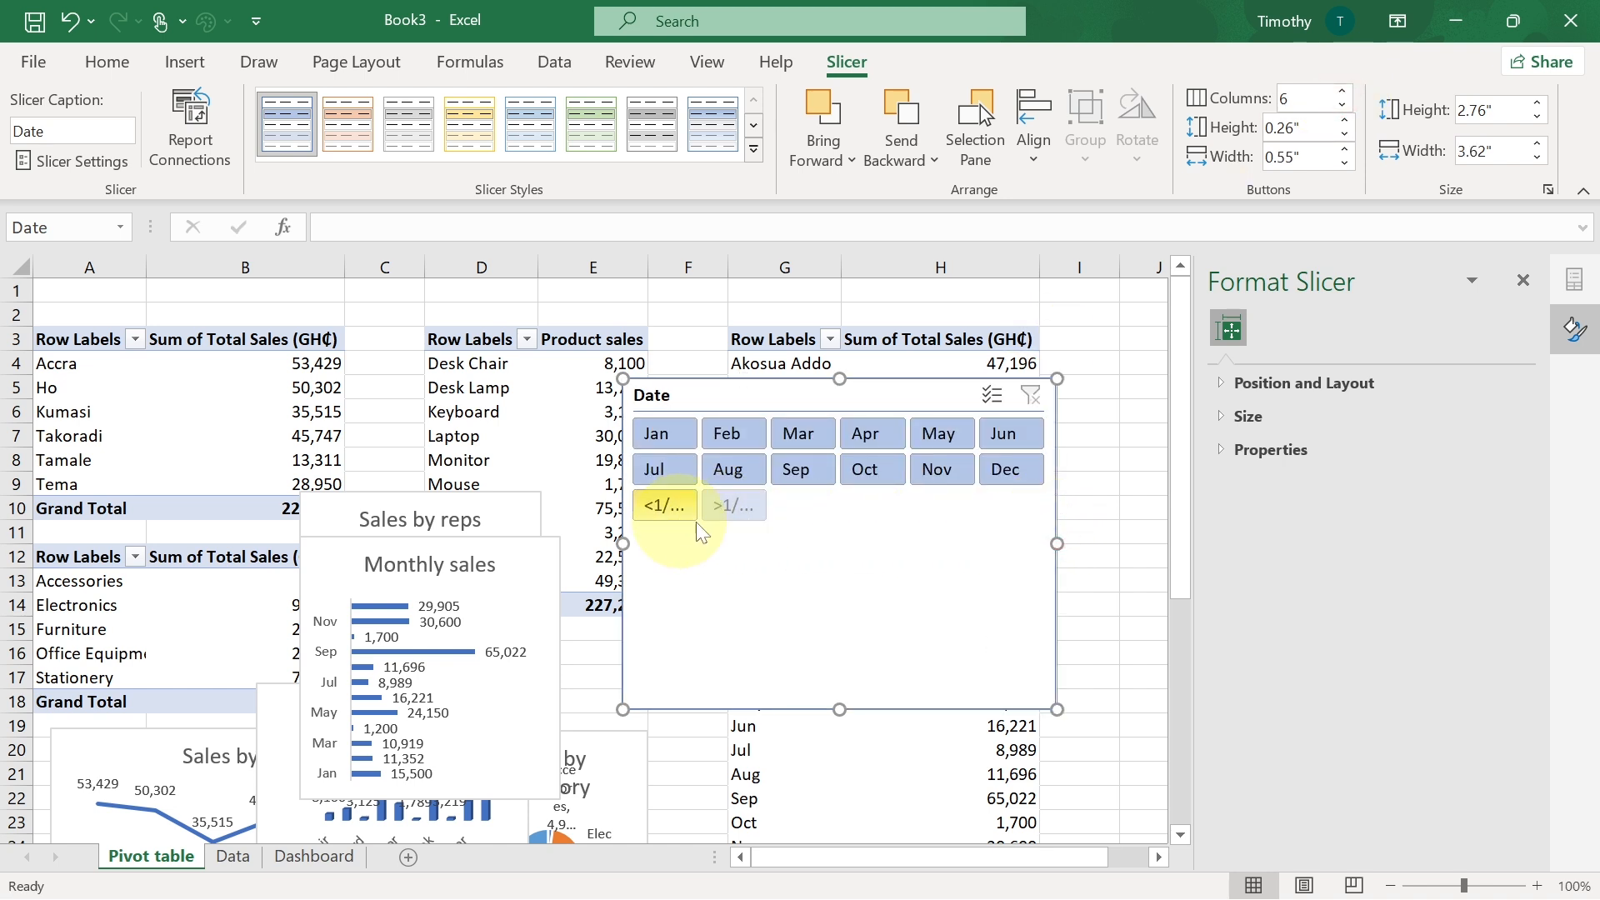
- Hide items with no data in the Date slicer and reduce its height to about 1.02 inches
{"action": "left_click", "coordinate": [71, 160]}
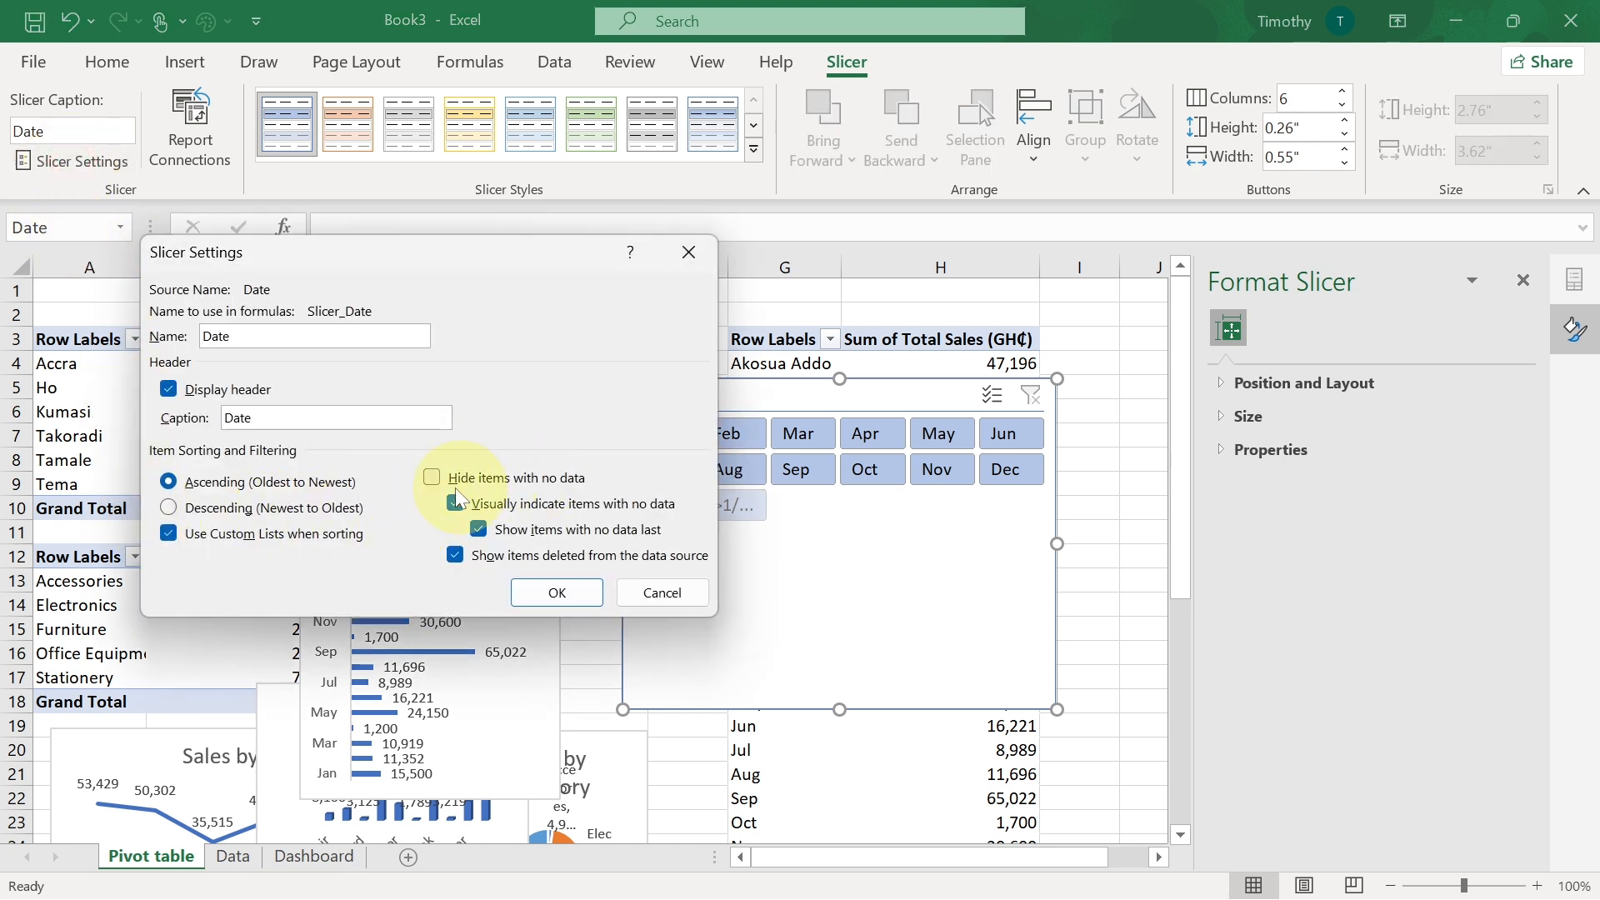
{"action": "left_click", "coordinate": [432, 477]}
{"action": "left_click", "coordinate": [537, 592]}
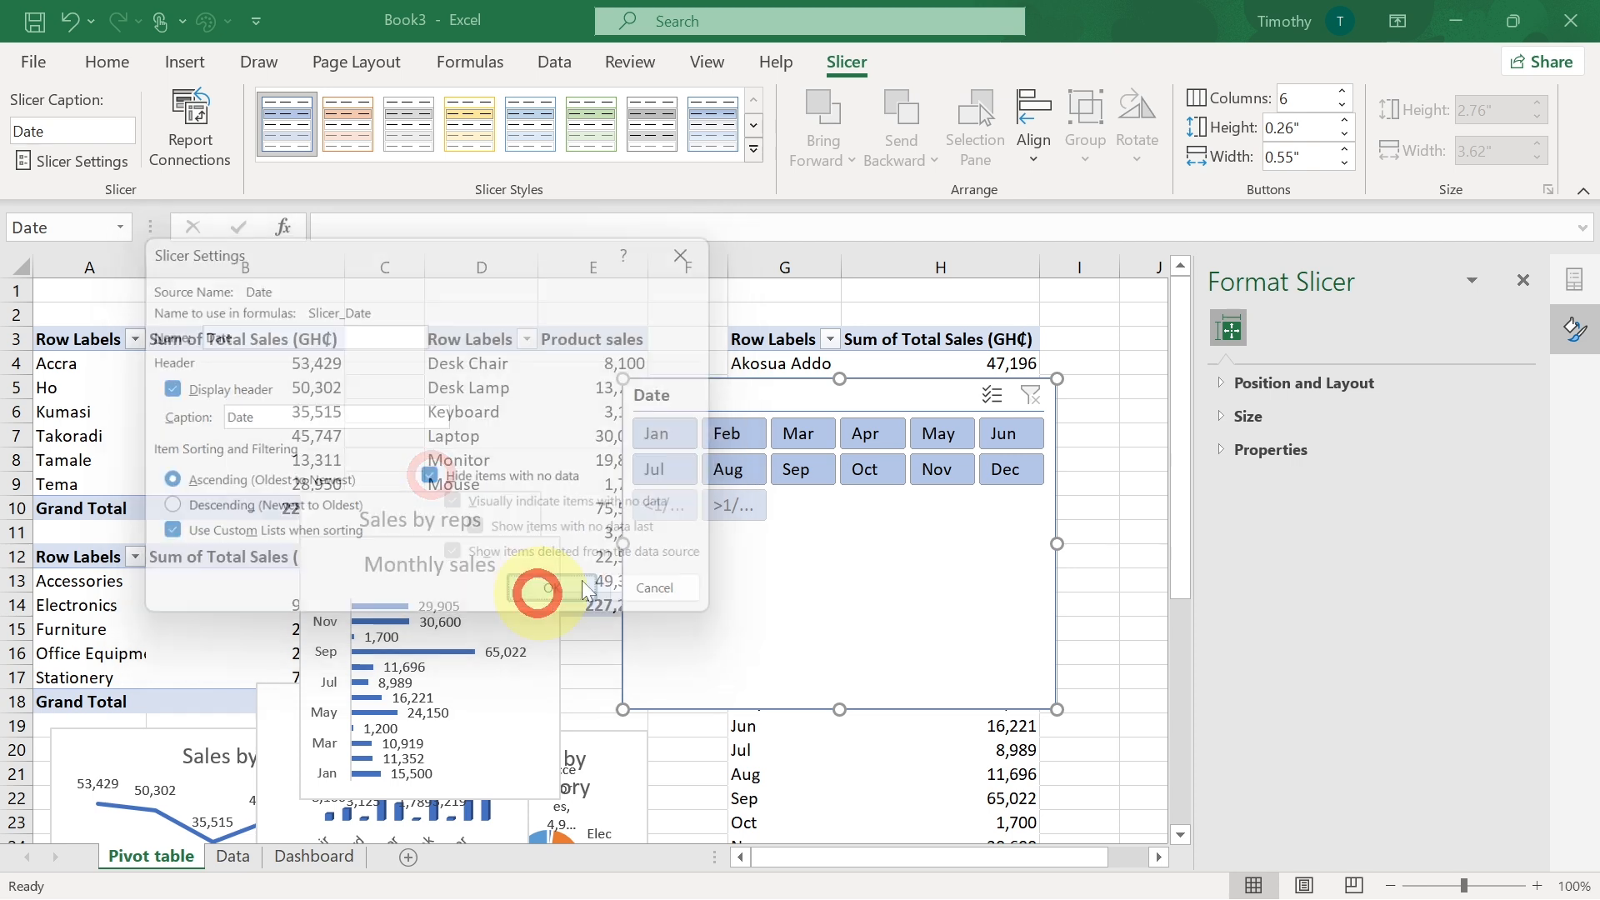
{"action": "left_click", "coordinate": [839, 705]}
{"action": "left_click_drag", "start_coordinate": [839, 706], "coordinate": [826, 534]}
{"action": "left_click_drag", "start_coordinate": [827, 506], "coordinate": [831, 499]}
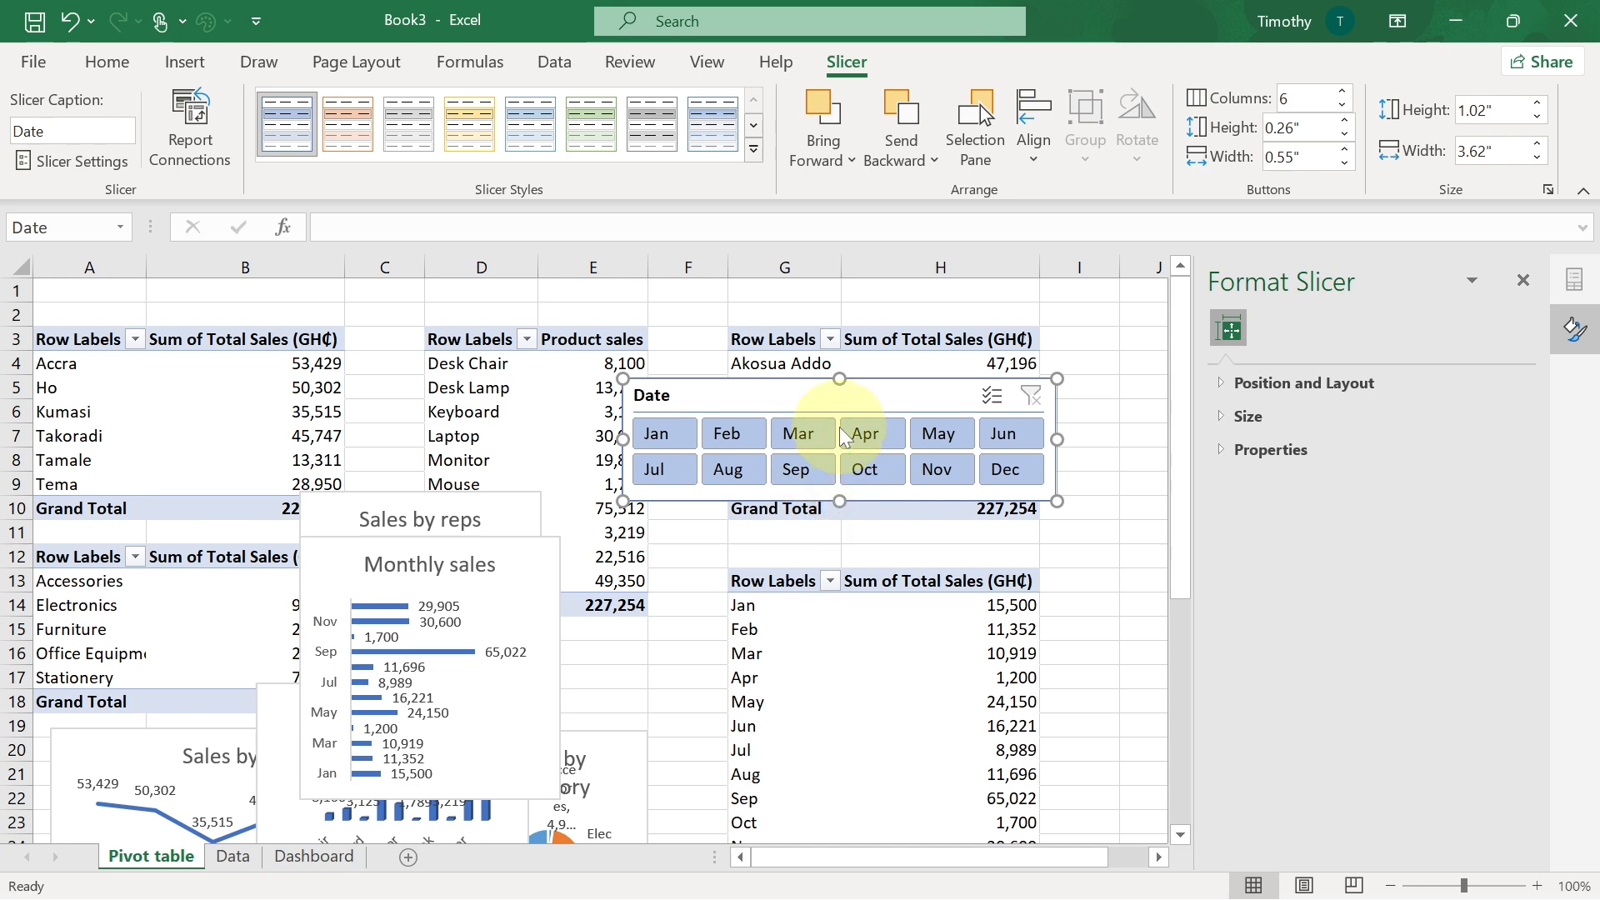
- Place a copy of the Date slicer on the Dashboard sheet above the Sales by Category chart and close the slicer formatting pane
{"action": "left_click", "coordinate": [314, 855]}
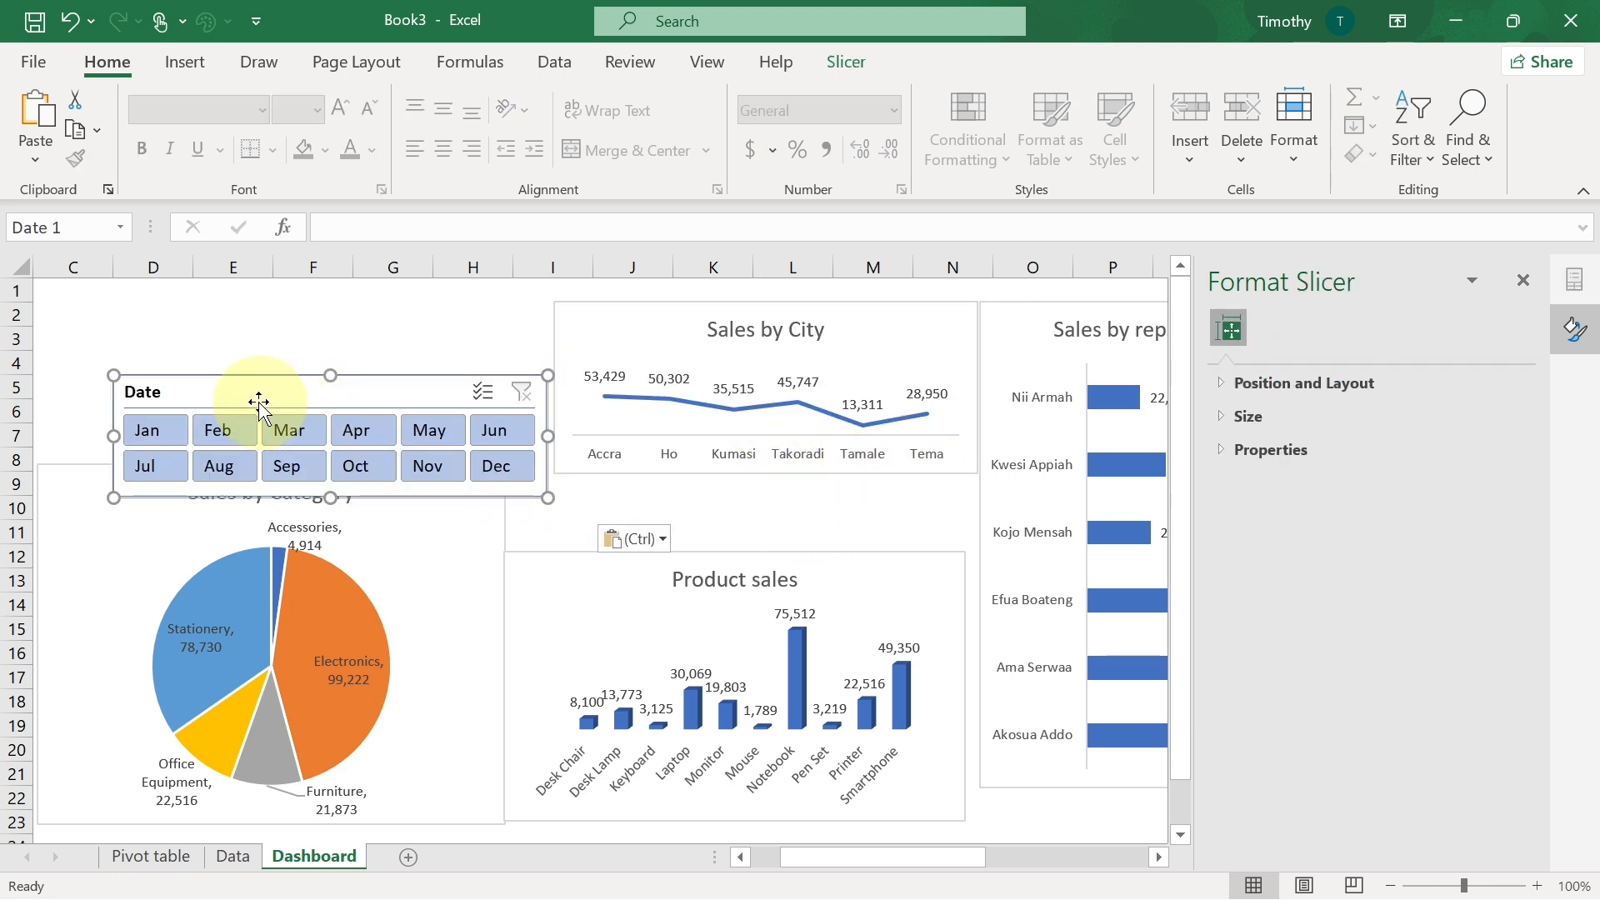
{"action": "left_click_drag", "start_coordinate": [225, 380], "coordinate": [189, 334]}
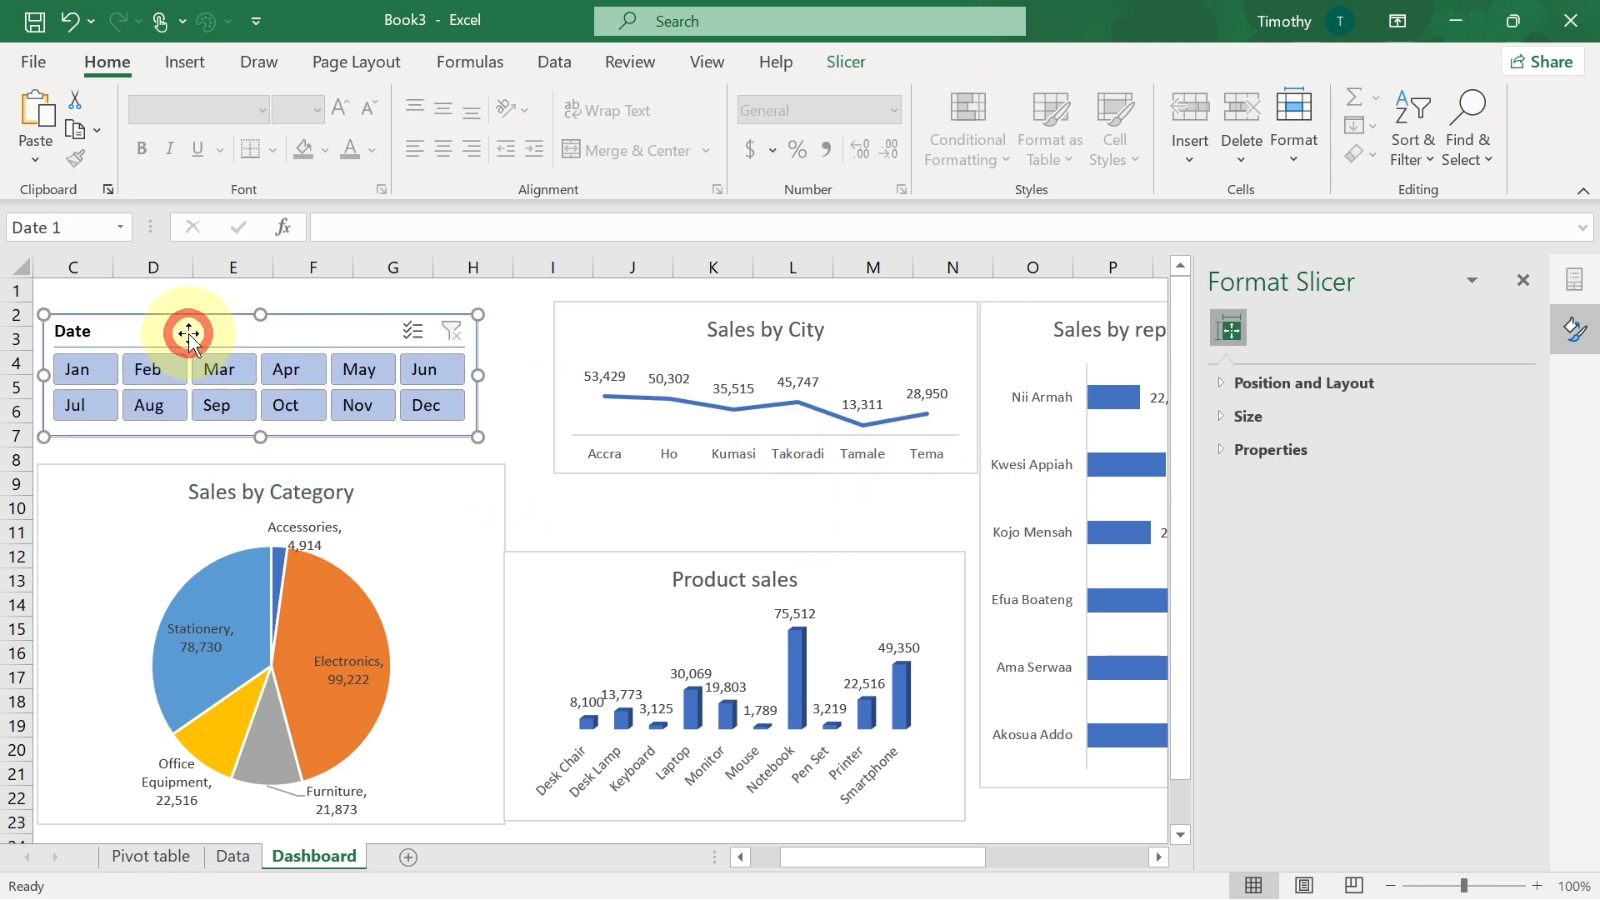
{"action": "left_click", "coordinate": [1521, 281]}
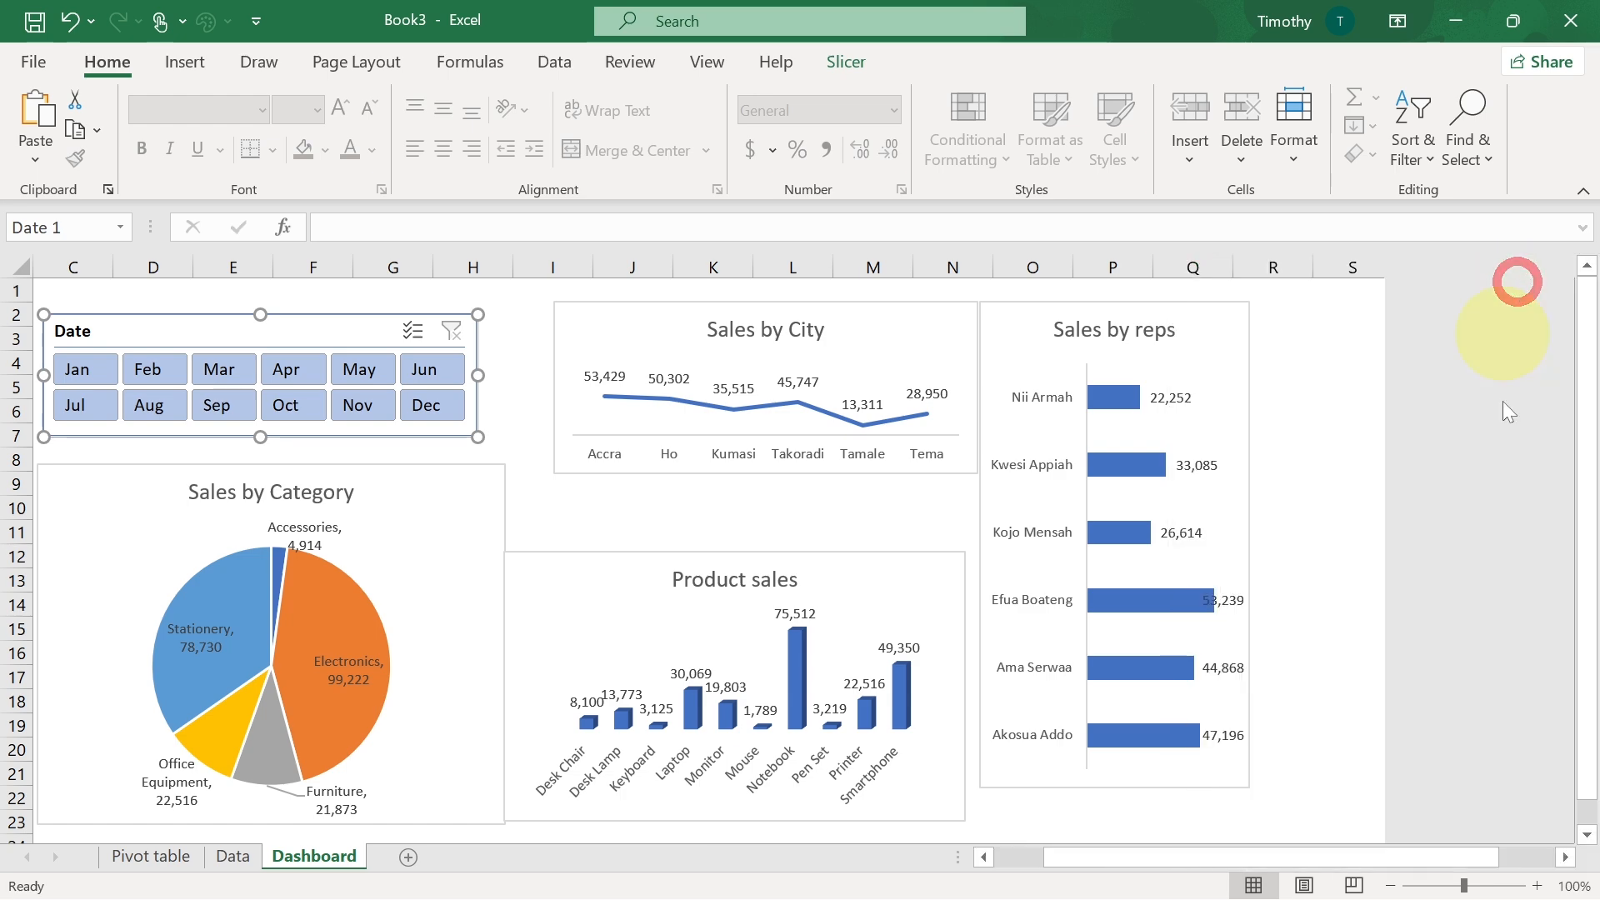
- Narrow the Monthly sales chart on the Dashboard and extend it downward to match the height of the Sales by reps chart
{"action": "left_click", "coordinate": [1390, 885]}
{"action": "left_click", "coordinate": [1390, 885]}
{"action": "left_click", "coordinate": [1391, 885]}
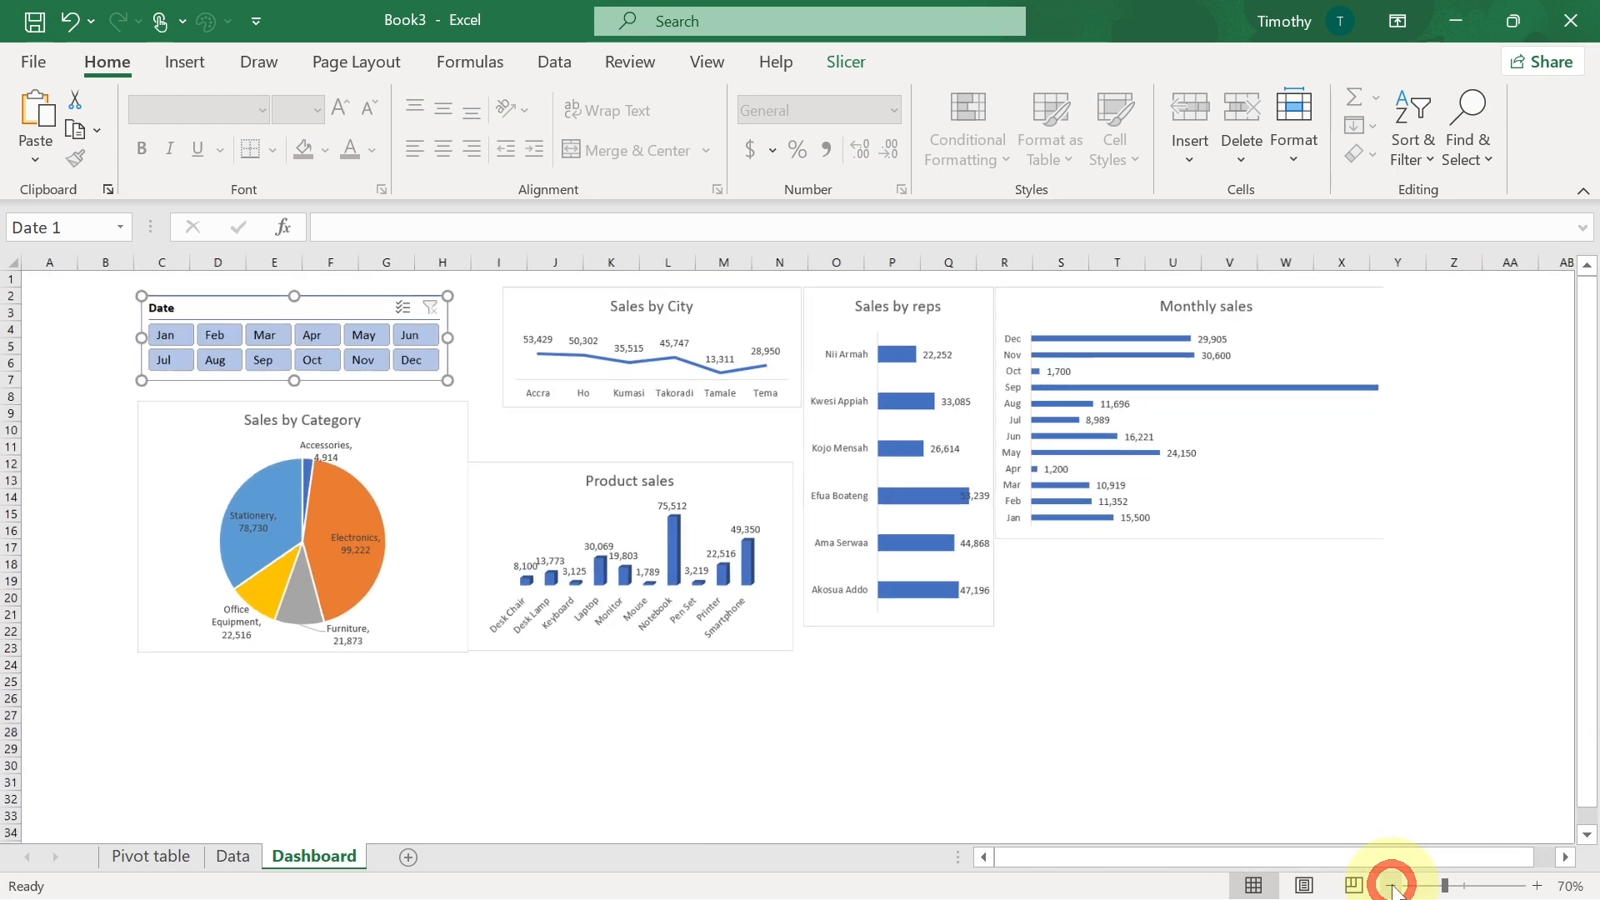
{"action": "left_click", "coordinate": [1465, 887]}
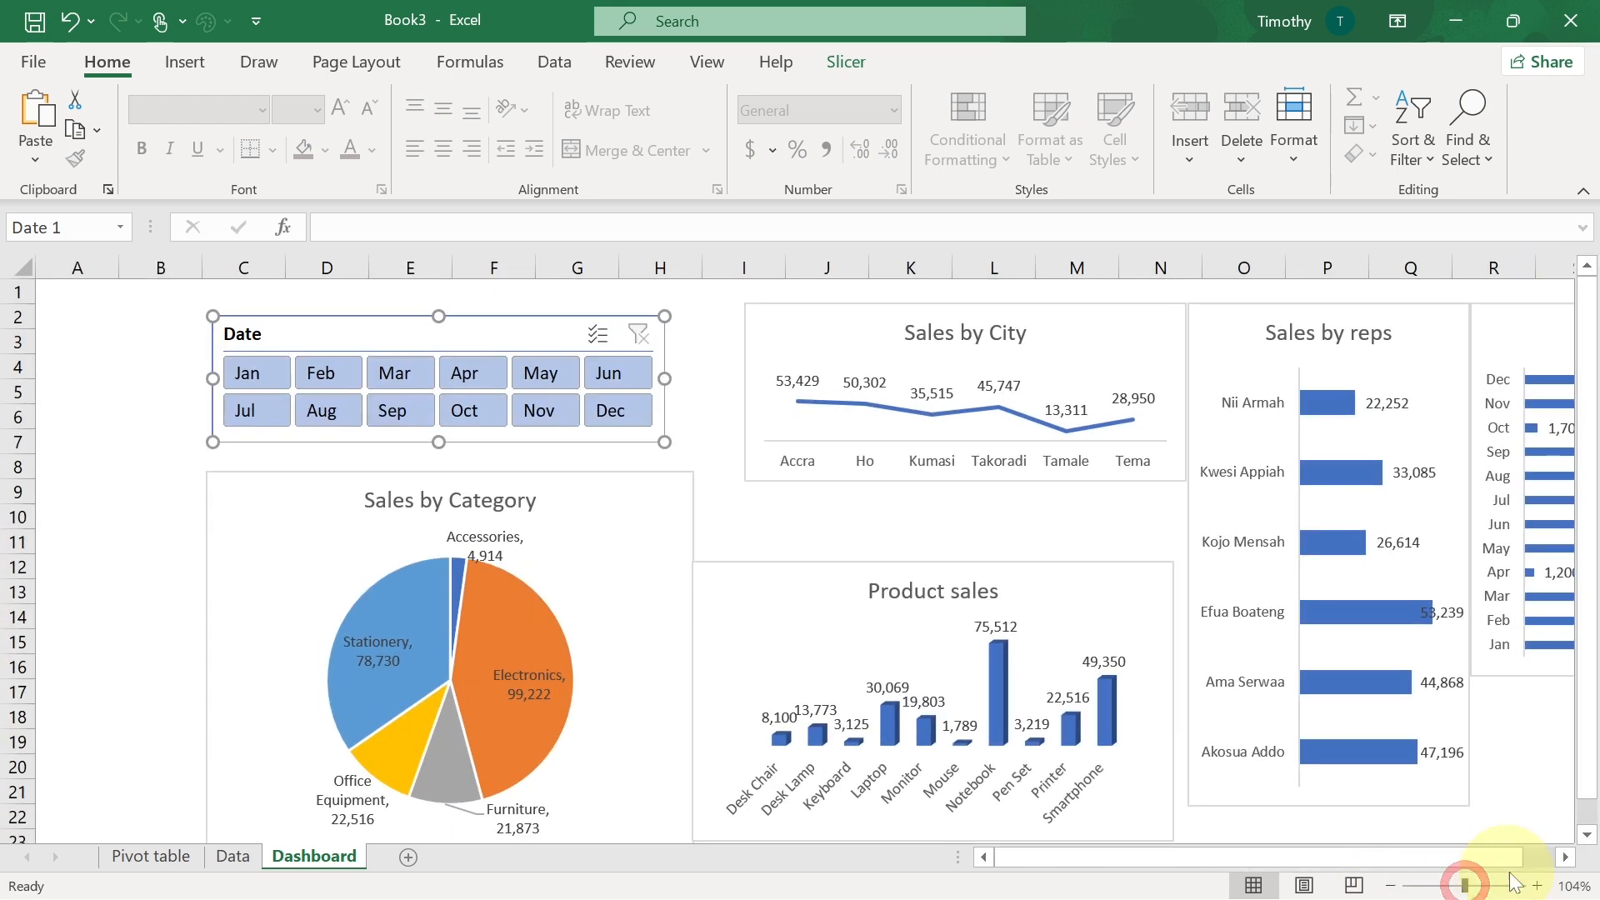
{"action": "left_click", "coordinate": [1391, 885]}
{"action": "left_click", "coordinate": [1391, 885]}
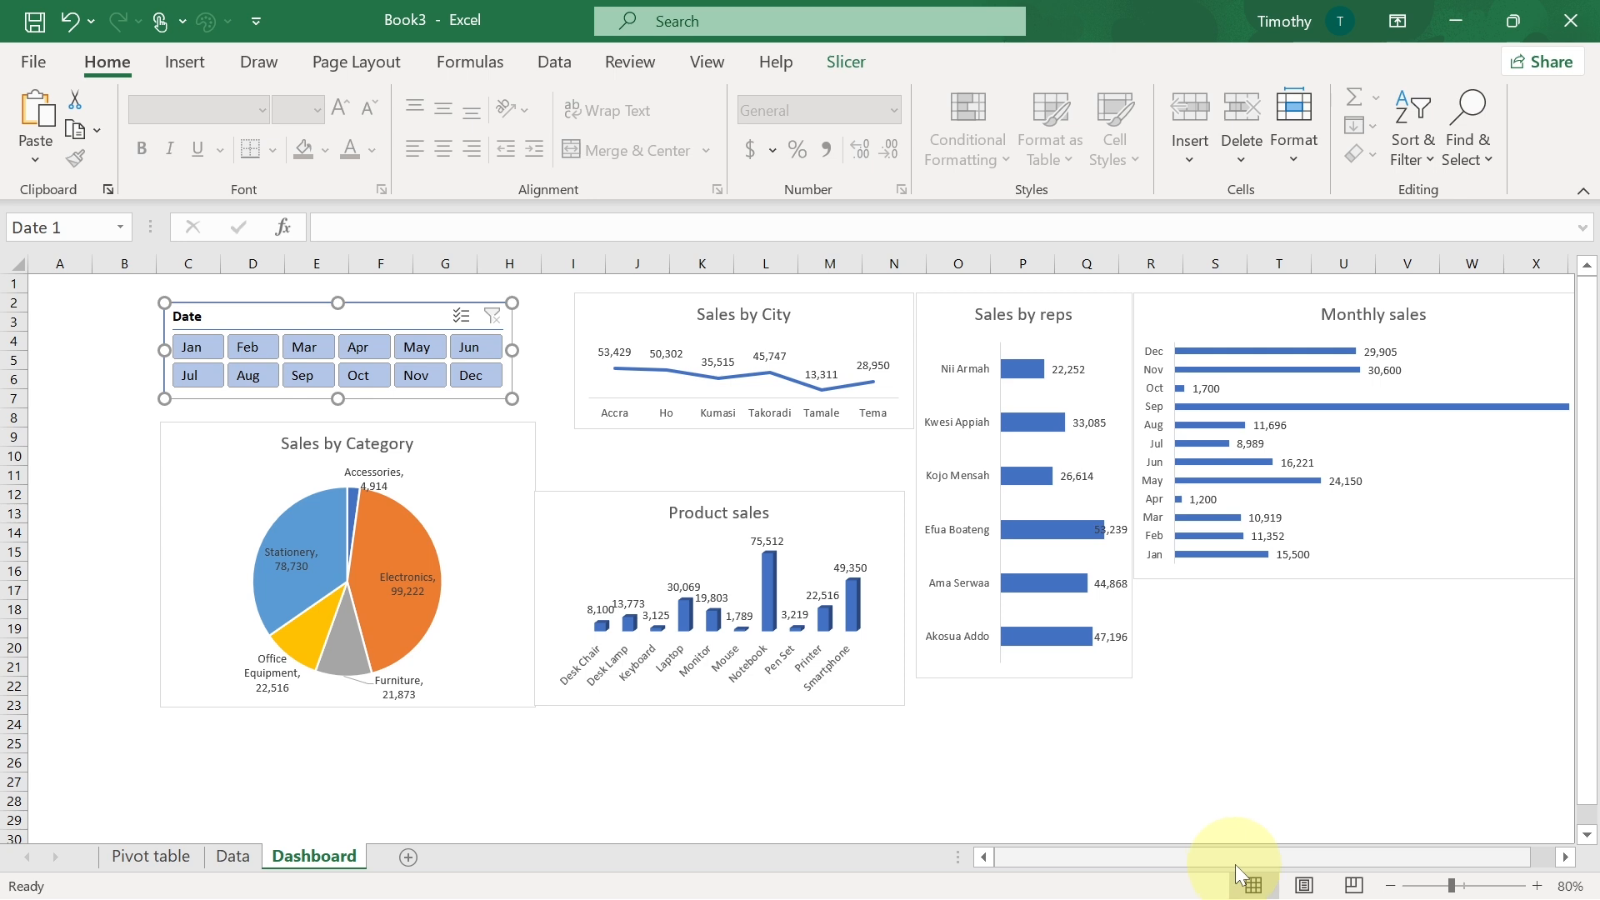
{"action": "left_click_drag", "start_coordinate": [1333, 856], "coordinate": [1356, 857]}
{"action": "left_click", "coordinate": [1556, 432]}
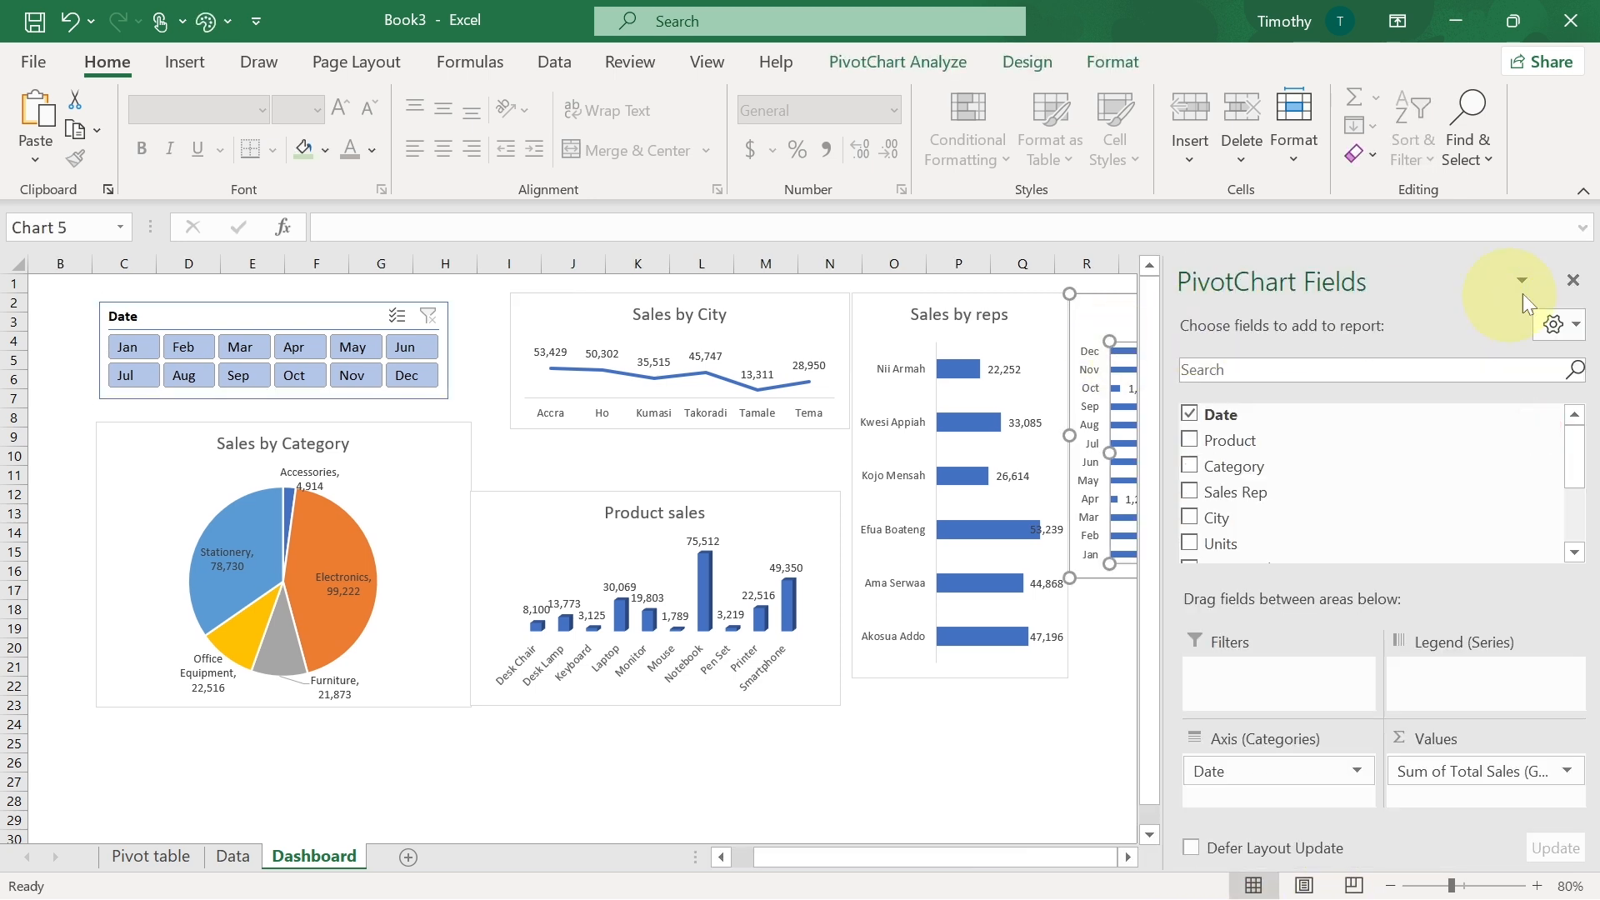
{"action": "left_click", "coordinate": [1573, 281]}
{"action": "left_click", "coordinate": [1200, 310]}
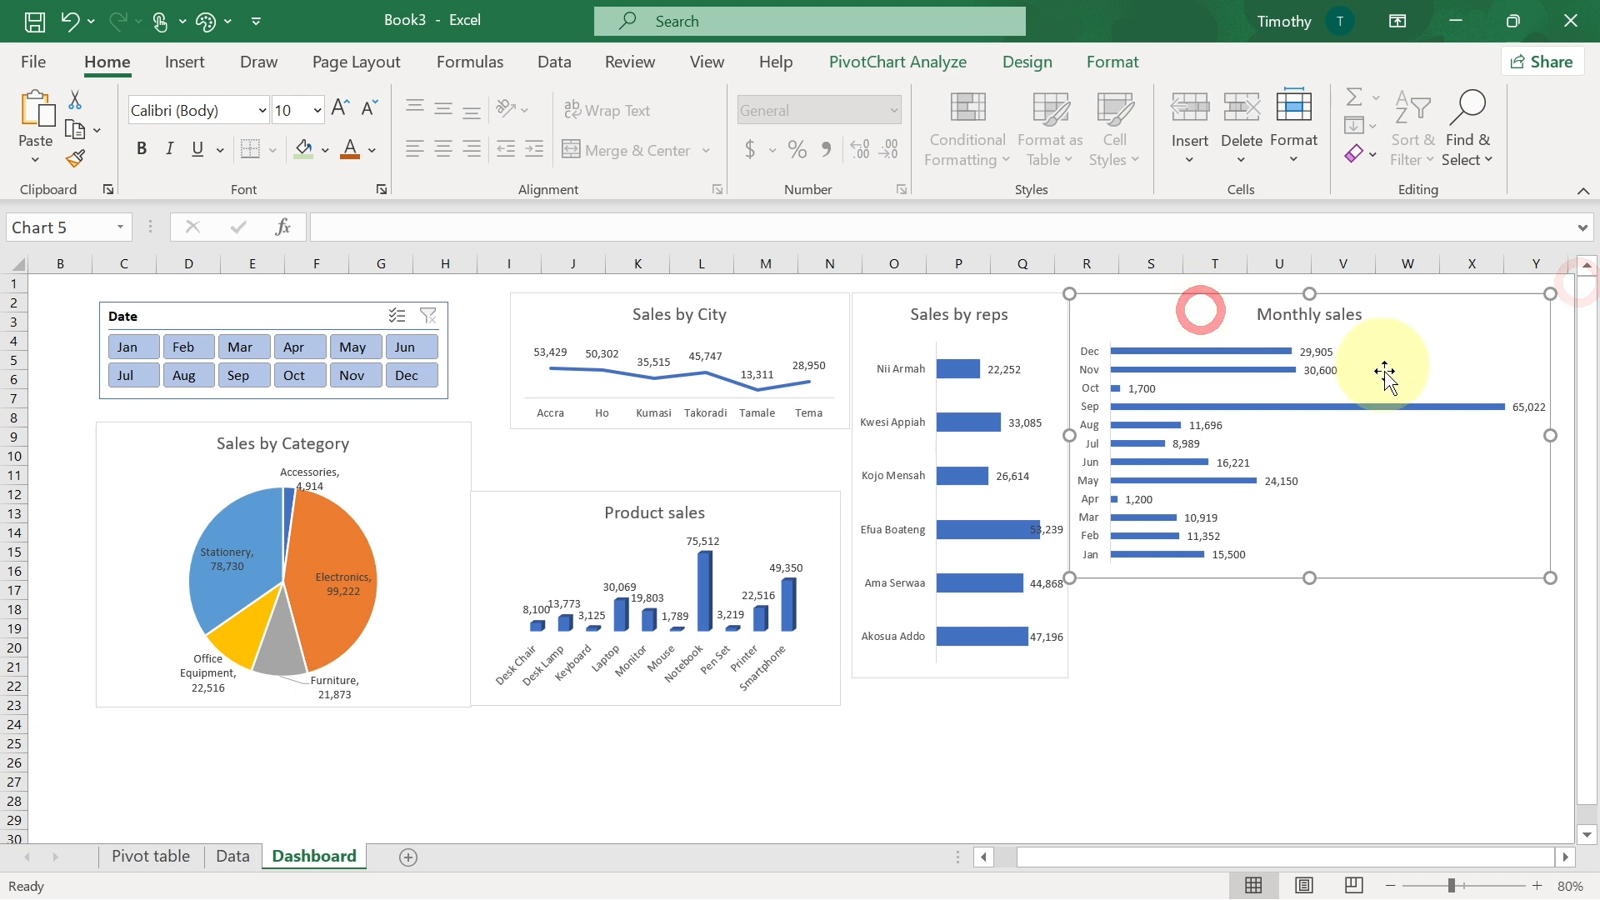
{"action": "left_click_drag", "start_coordinate": [1548, 435], "coordinate": [1329, 434]}
{"action": "left_click_drag", "start_coordinate": [1197, 578], "coordinate": [1179, 679]}
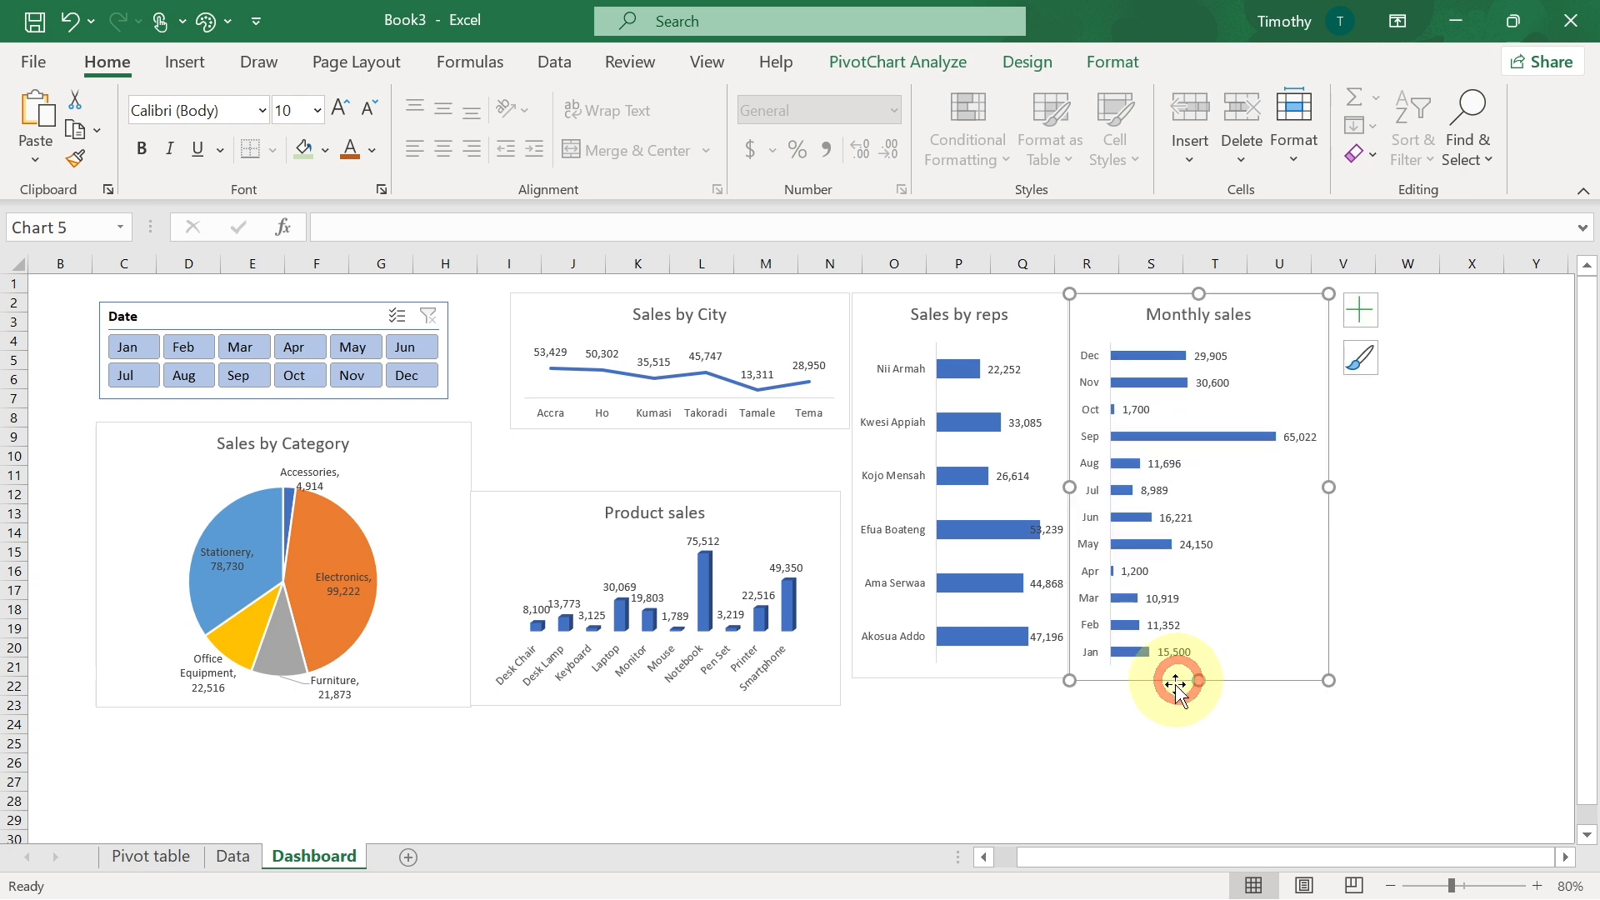
{"action": "left_click", "coordinate": [1028, 739]}
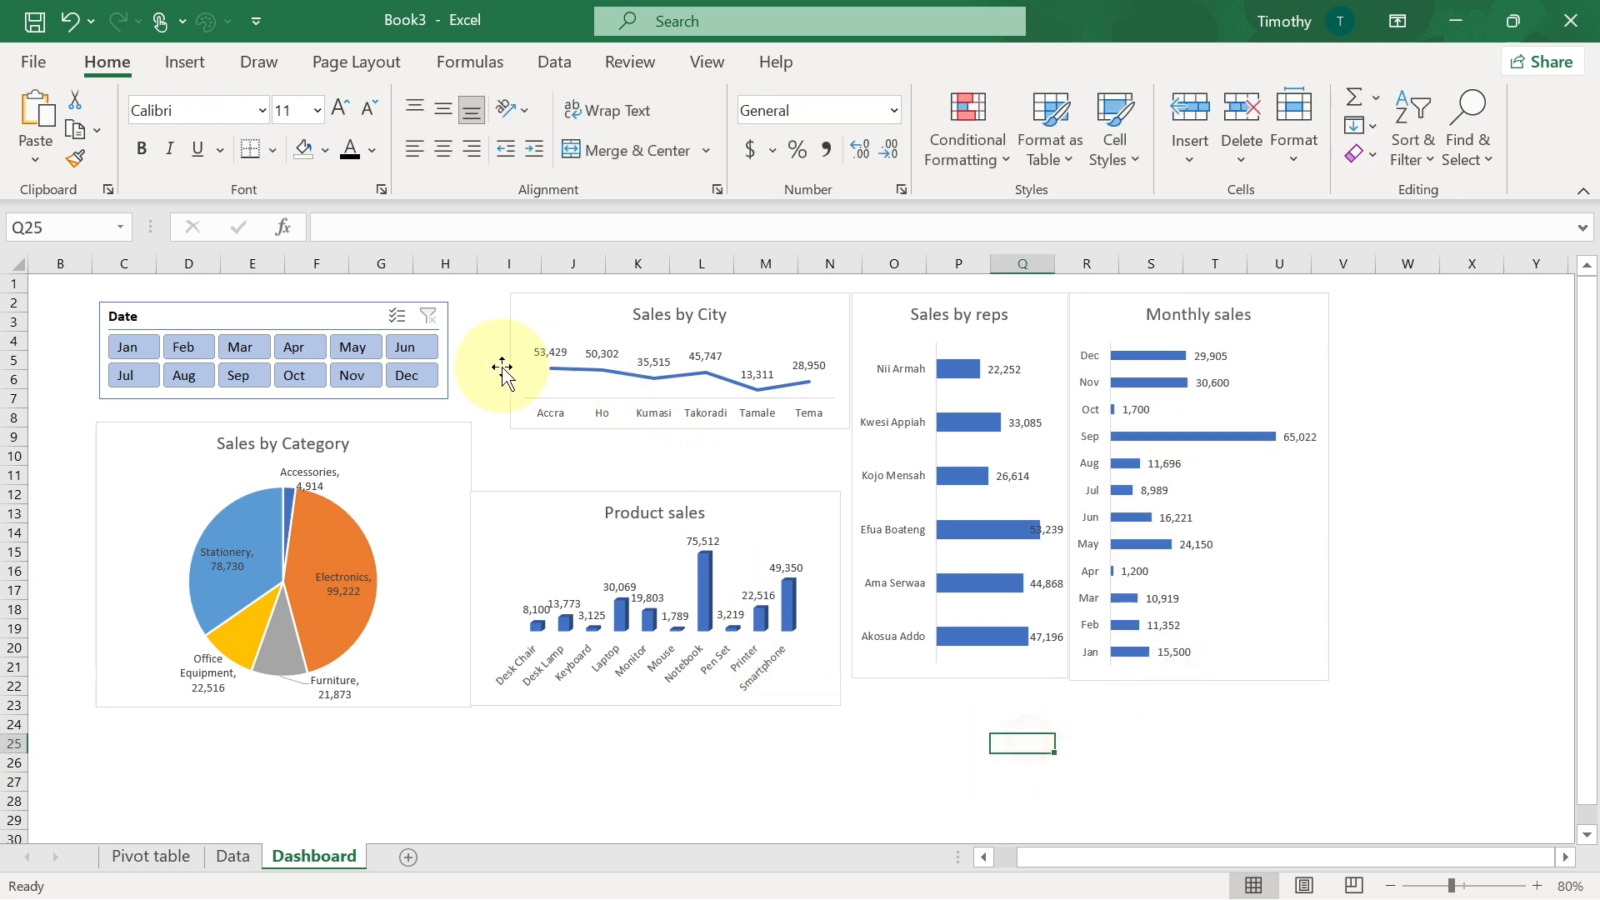
- Stretch the Product sales chart upward and shift the Sales by City chart so it sits directly above it
{"action": "left_click", "coordinate": [578, 502]}
{"action": "left_click_drag", "start_coordinate": [652, 491], "coordinate": [643, 427]}
{"action": "left_click", "coordinate": [542, 311]}
{"action": "left_click_drag", "start_coordinate": [539, 309], "coordinate": [517, 307]}
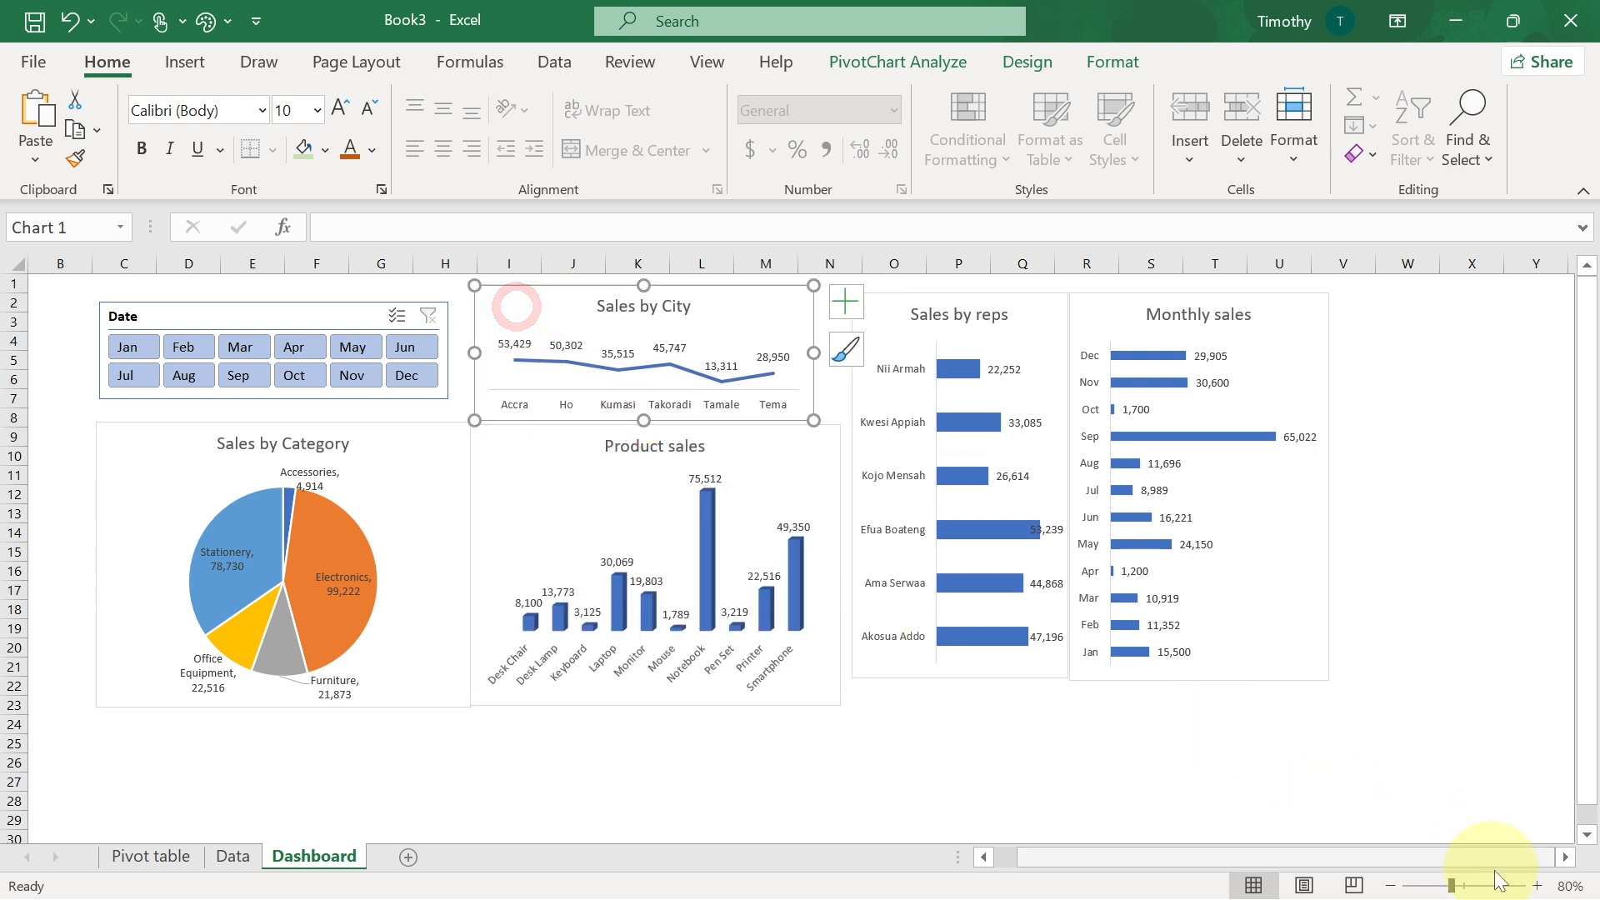
- Widen the Sales by City chart to match the Product sales chart and close the gap between the two charts
{"action": "left_click", "coordinate": [1537, 885]}
{"action": "left_click_drag", "start_coordinate": [1231, 856], "coordinate": [1164, 860]}
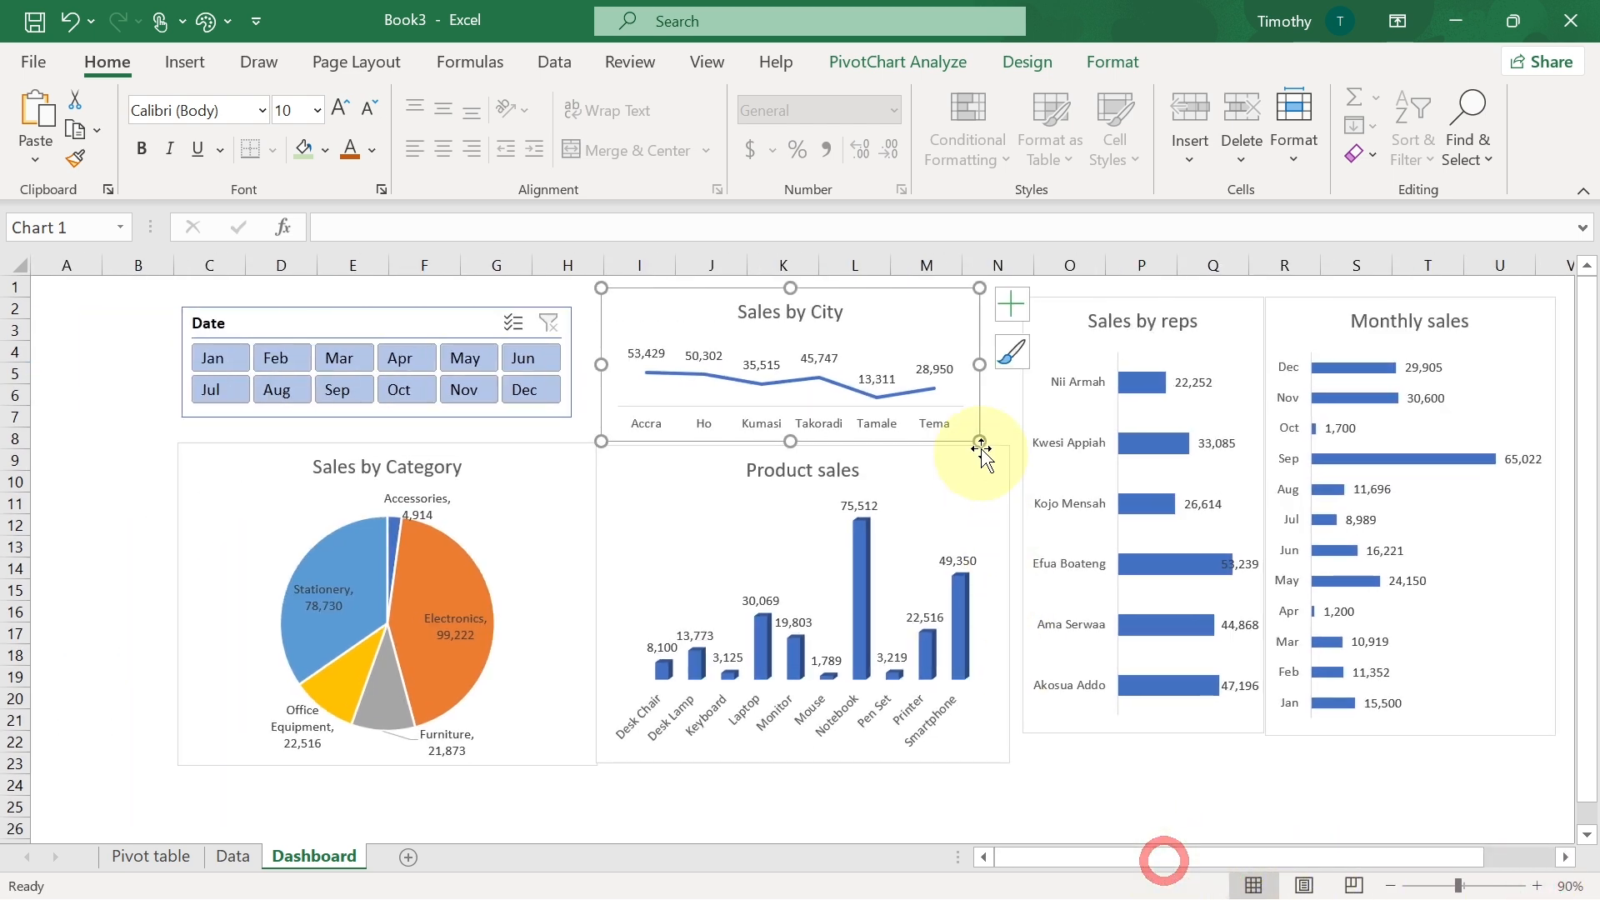
{"action": "left_click_drag", "start_coordinate": [980, 367], "coordinate": [1009, 367]}
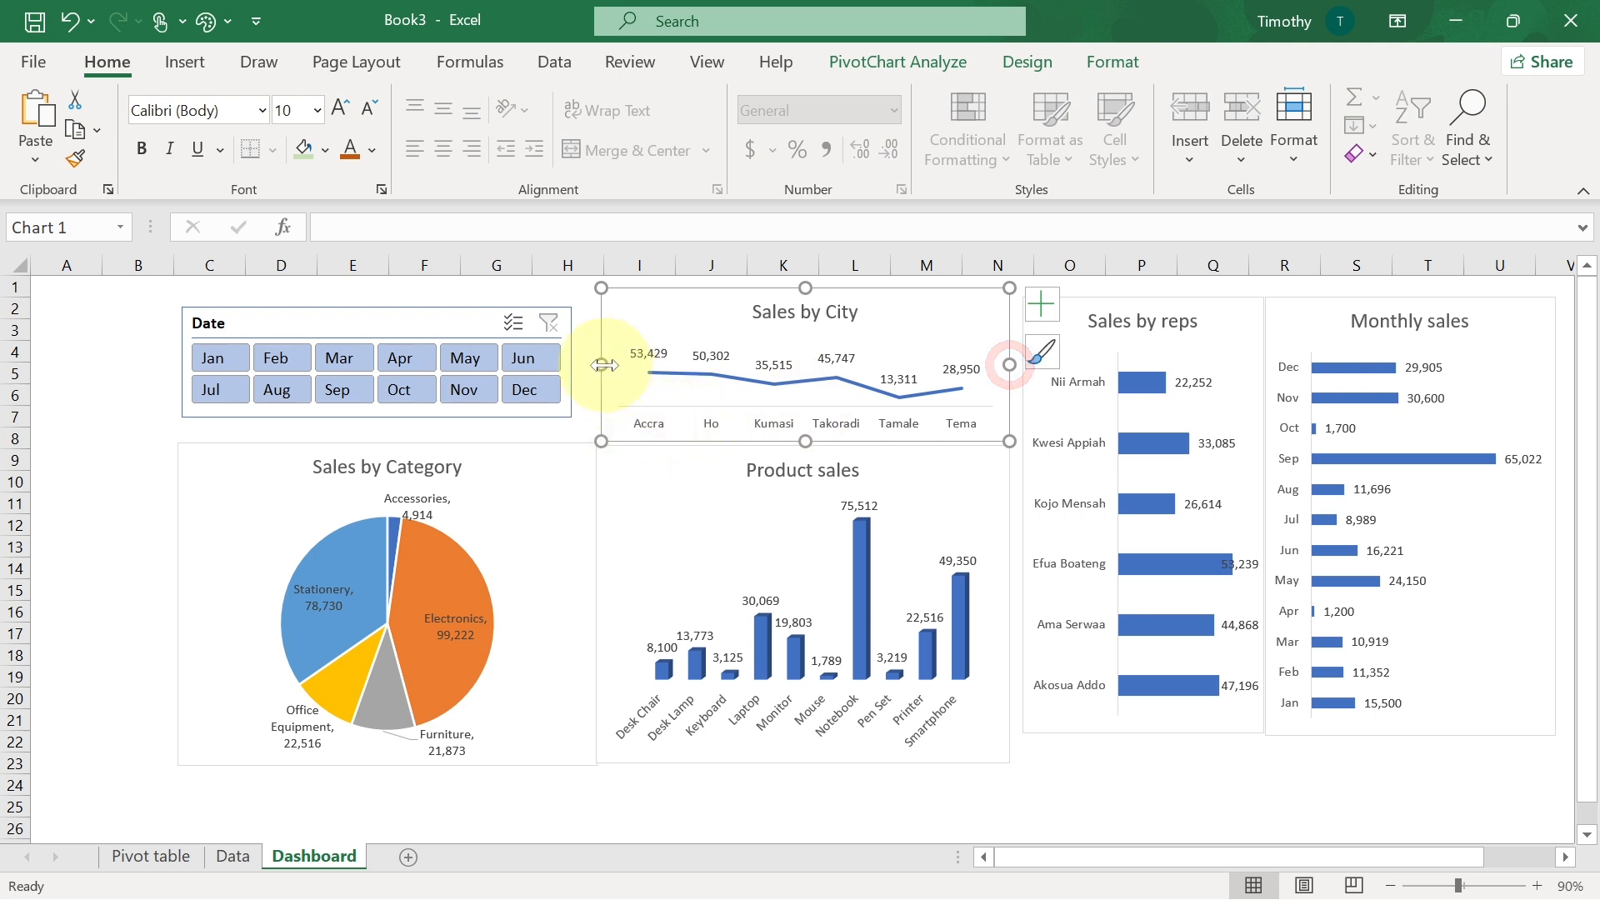
{"action": "left_click_drag", "start_coordinate": [601, 365], "coordinate": [598, 365]}
{"action": "left_click", "coordinate": [624, 516]}
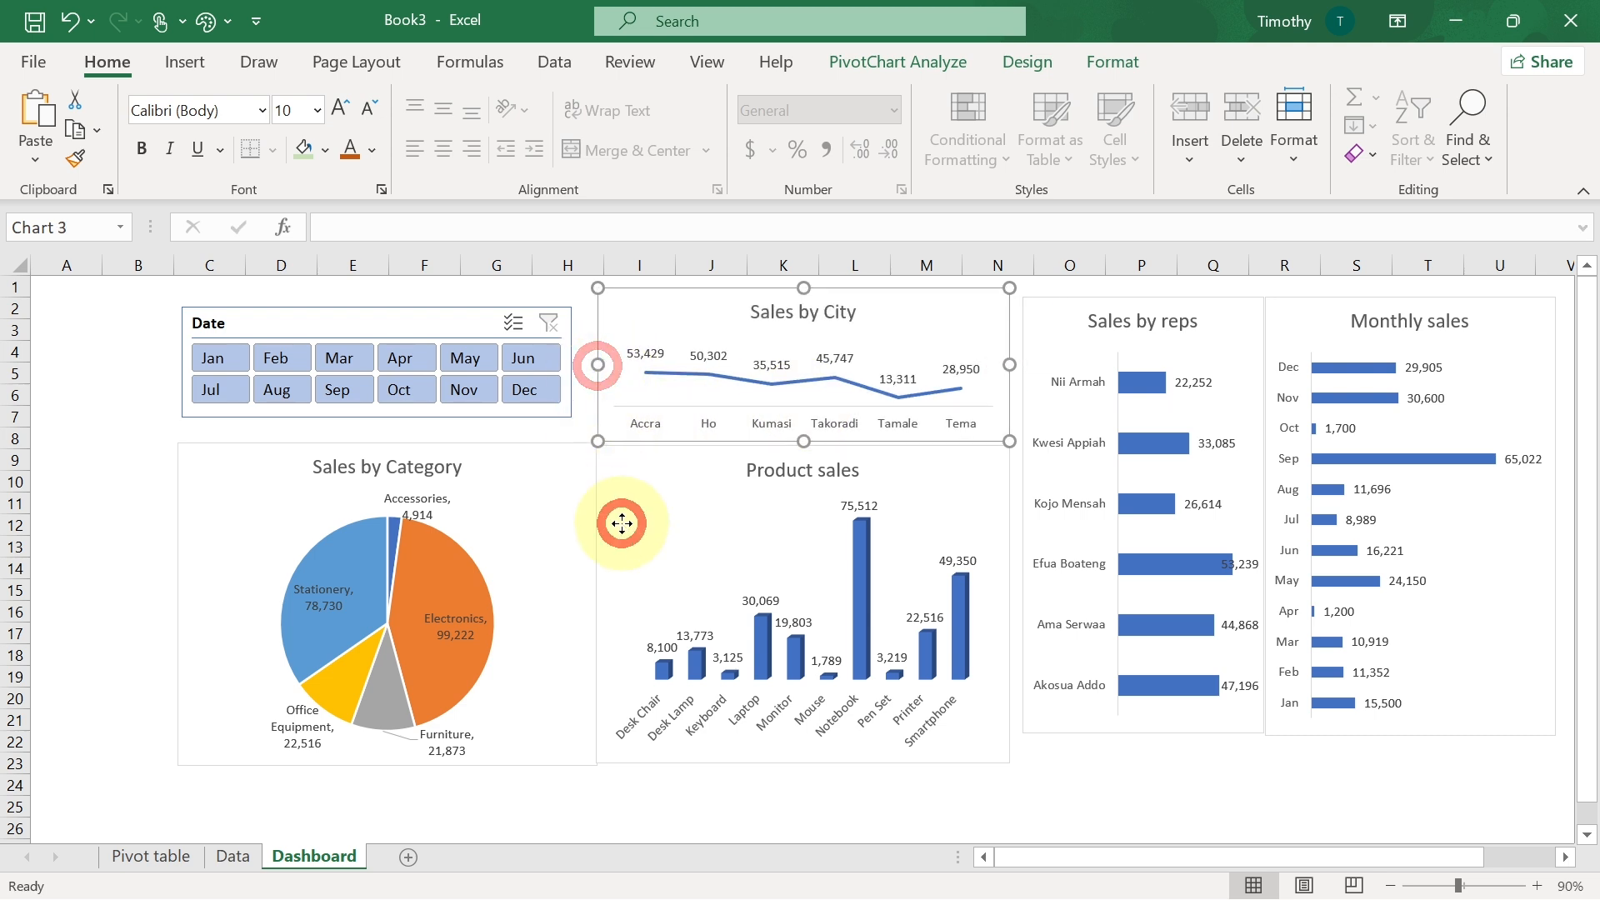
{"action": "left_click", "coordinate": [664, 450]}
{"action": "left_click_drag", "start_coordinate": [801, 447], "coordinate": [799, 436]}
- Align the Date slicer with the top of Sales by City and enlarge it to about 3.92 by 1.37 inches
{"action": "left_click_drag", "start_coordinate": [324, 311], "coordinate": [310, 300]}
{"action": "left_click_drag", "start_coordinate": [560, 347], "coordinate": [590, 347]}
{"action": "left_click_drag", "start_coordinate": [382, 400], "coordinate": [384, 439]}
{"action": "left_click", "coordinate": [132, 395]}
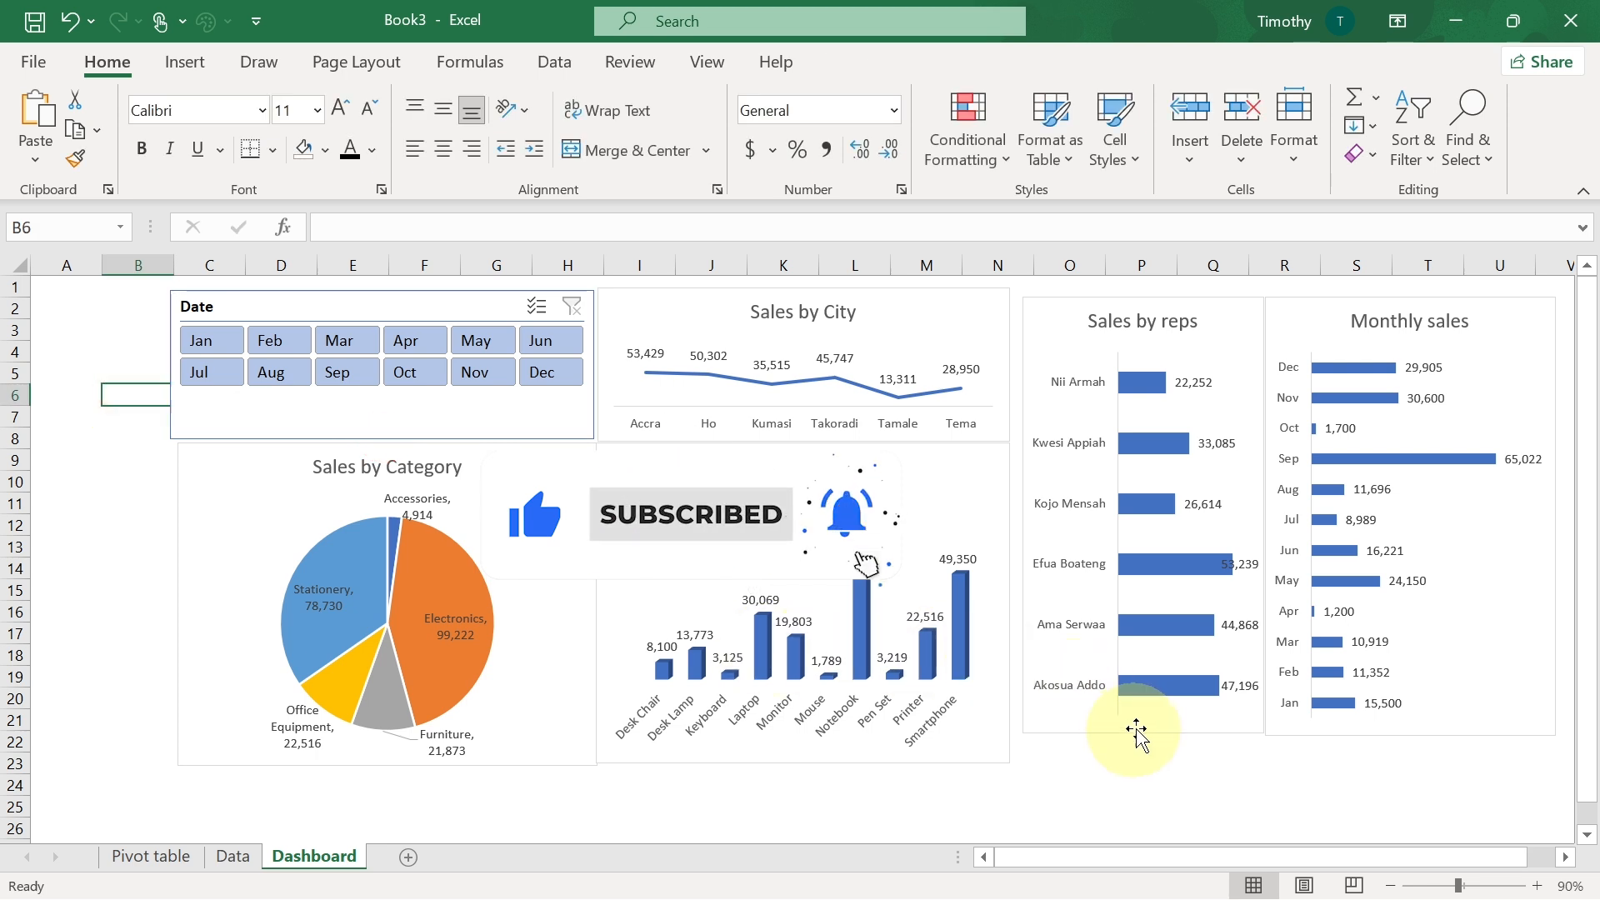
- Move the Sales by reps chart against the Sales by City chart and extend it down to the Product sales chart's lower edge
{"action": "left_click", "coordinate": [1149, 718]}
{"action": "left_click", "coordinate": [1087, 744]}
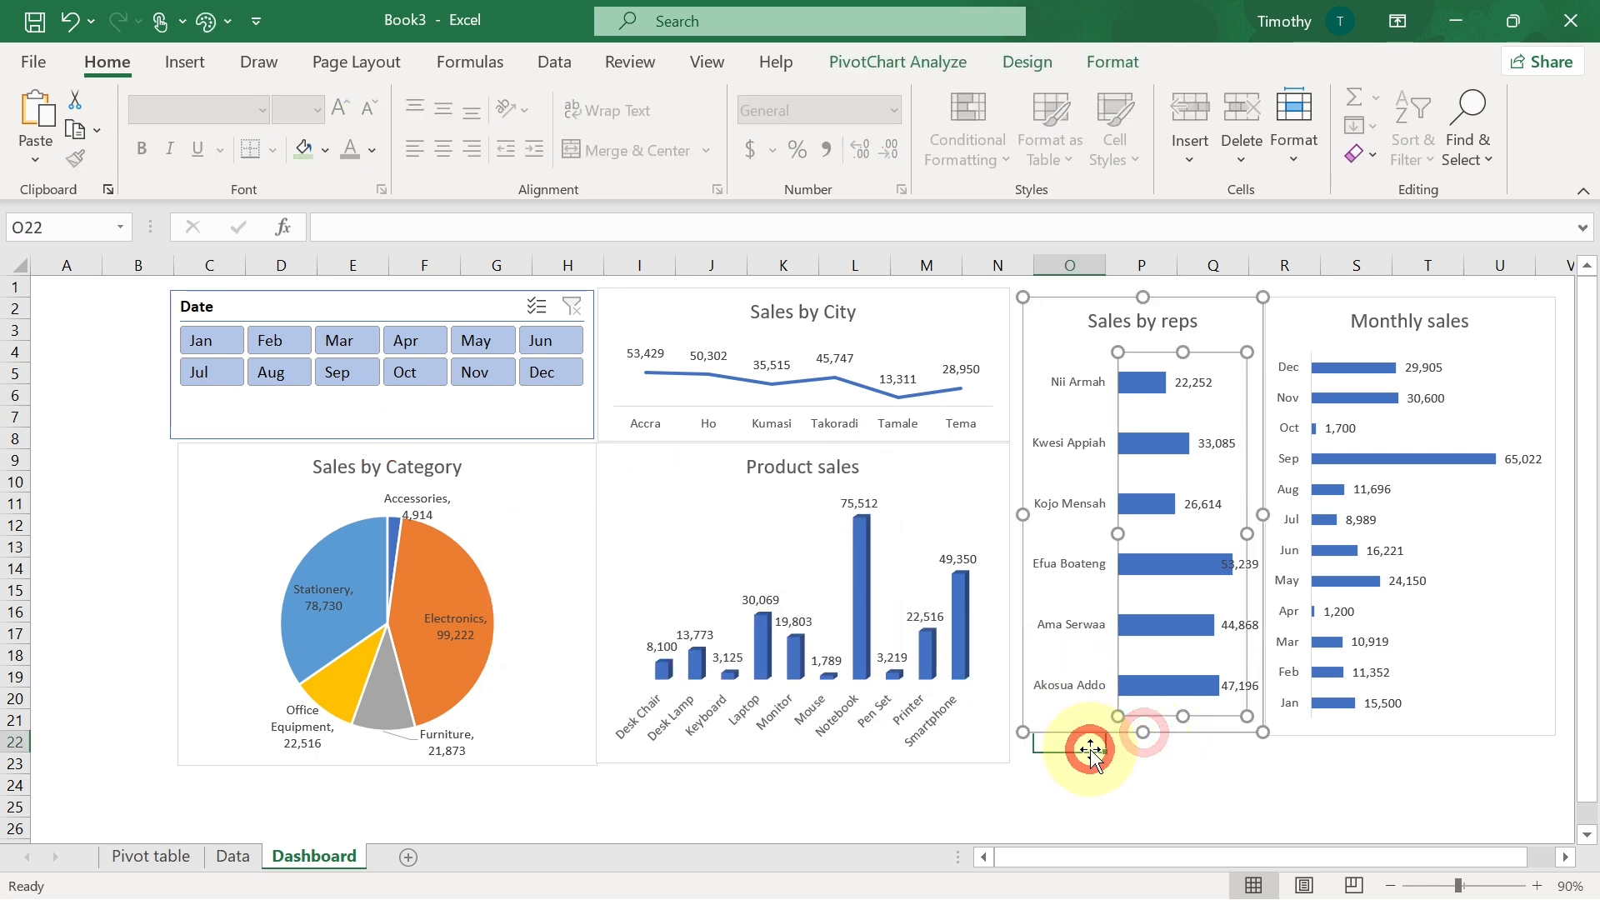
{"action": "left_click", "coordinate": [1158, 731]}
{"action": "left_click_drag", "start_coordinate": [1146, 735], "coordinate": [1139, 760]}
{"action": "left_click_drag", "start_coordinate": [1052, 345], "coordinate": [1038, 338]}
{"action": "left_click_drag", "start_coordinate": [1123, 758], "coordinate": [1124, 763]}
- Fit the Monthly sales chart beside Sales by reps at equal height, and align the Sales by Category chart under the Date slicer
{"action": "left_click_drag", "start_coordinate": [1314, 315], "coordinate": [1296, 307]}
{"action": "left_click_drag", "start_coordinate": [1392, 724], "coordinate": [1389, 764]}
{"action": "left_click_drag", "start_coordinate": [221, 514], "coordinate": [215, 509]}
{"action": "left_click_drag", "start_coordinate": [590, 599], "coordinate": [587, 596]}
{"action": "left_click", "coordinate": [856, 805]}
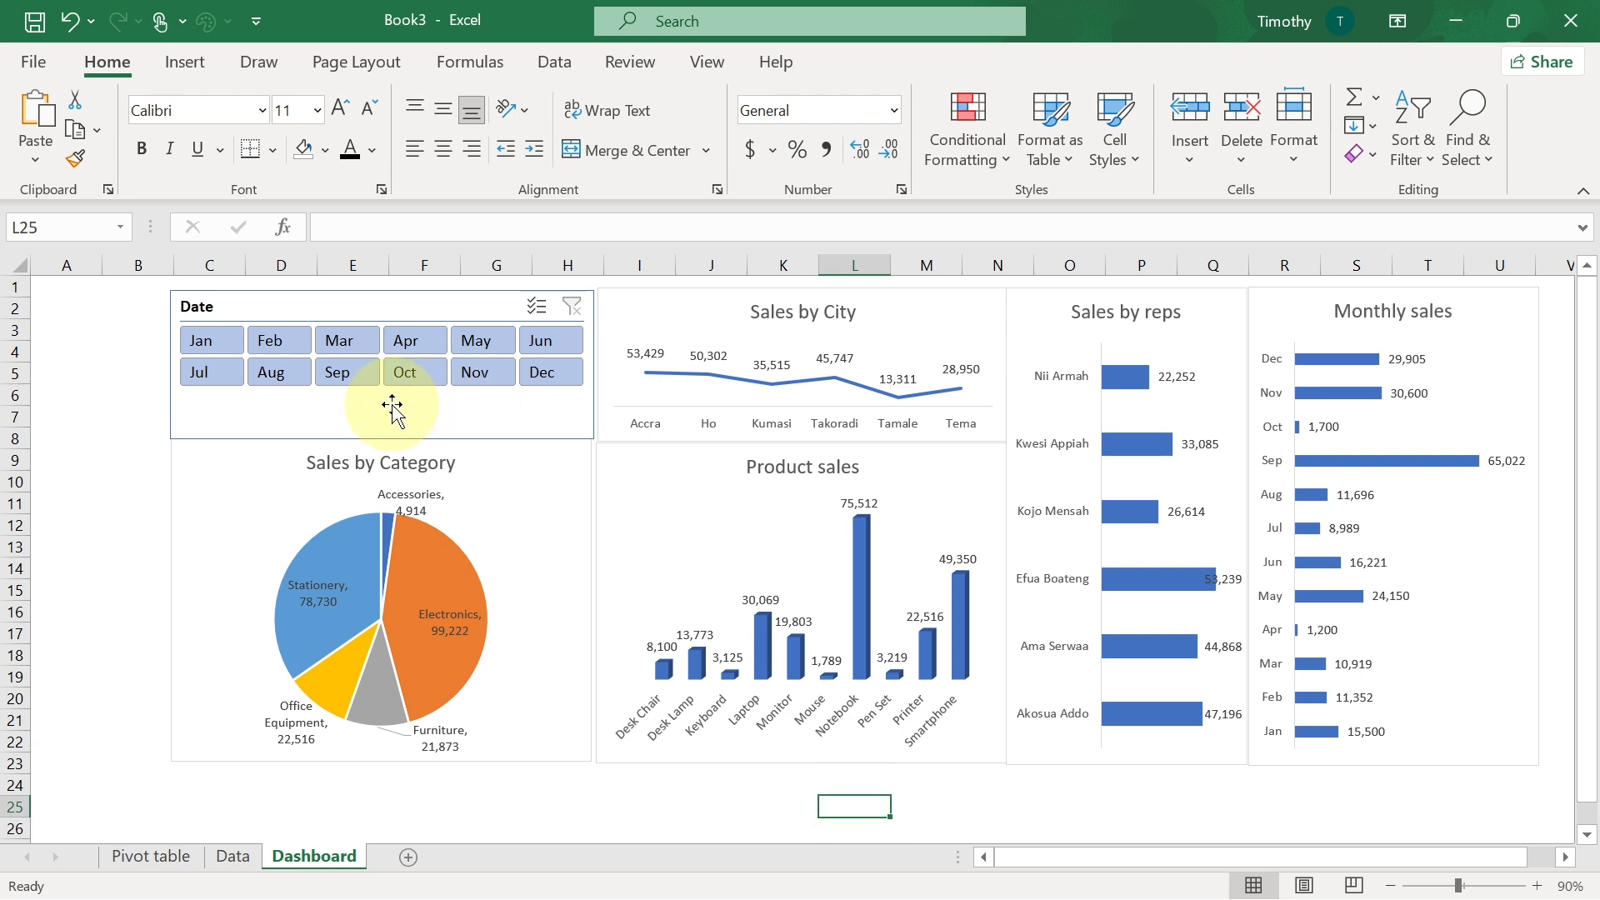
- Try the Date slicer with Mar and Oct, then with Apr after clearing the filter
{"action": "left_click", "coordinate": [356, 343]}
{"action": "left_click", "coordinate": [432, 368]}
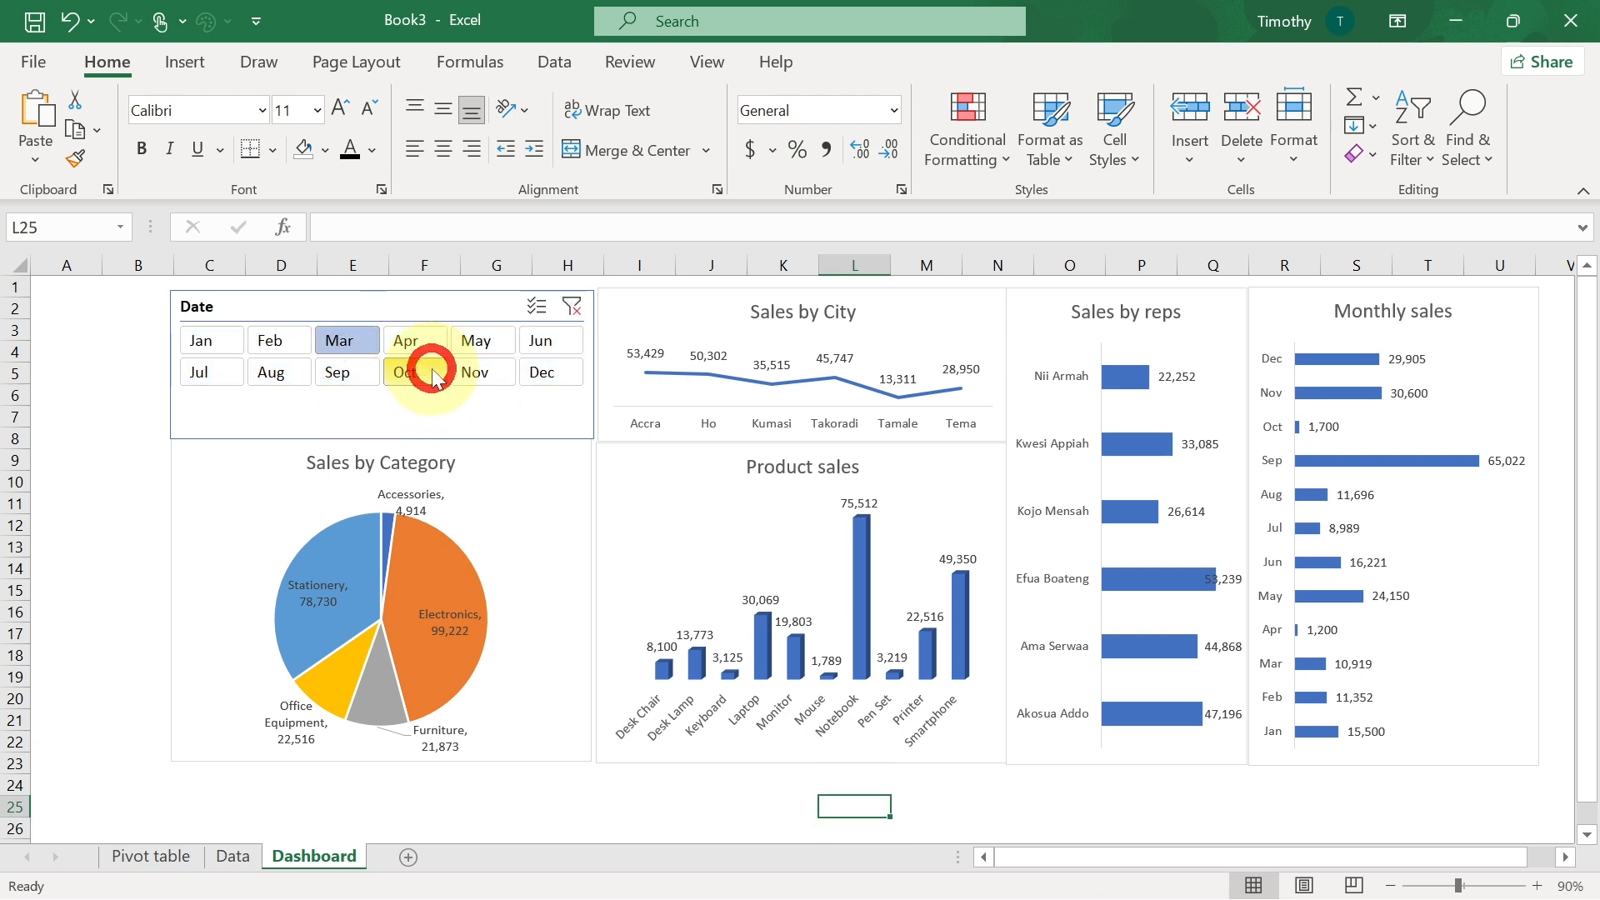
{"action": "left_click", "coordinate": [232, 377]}
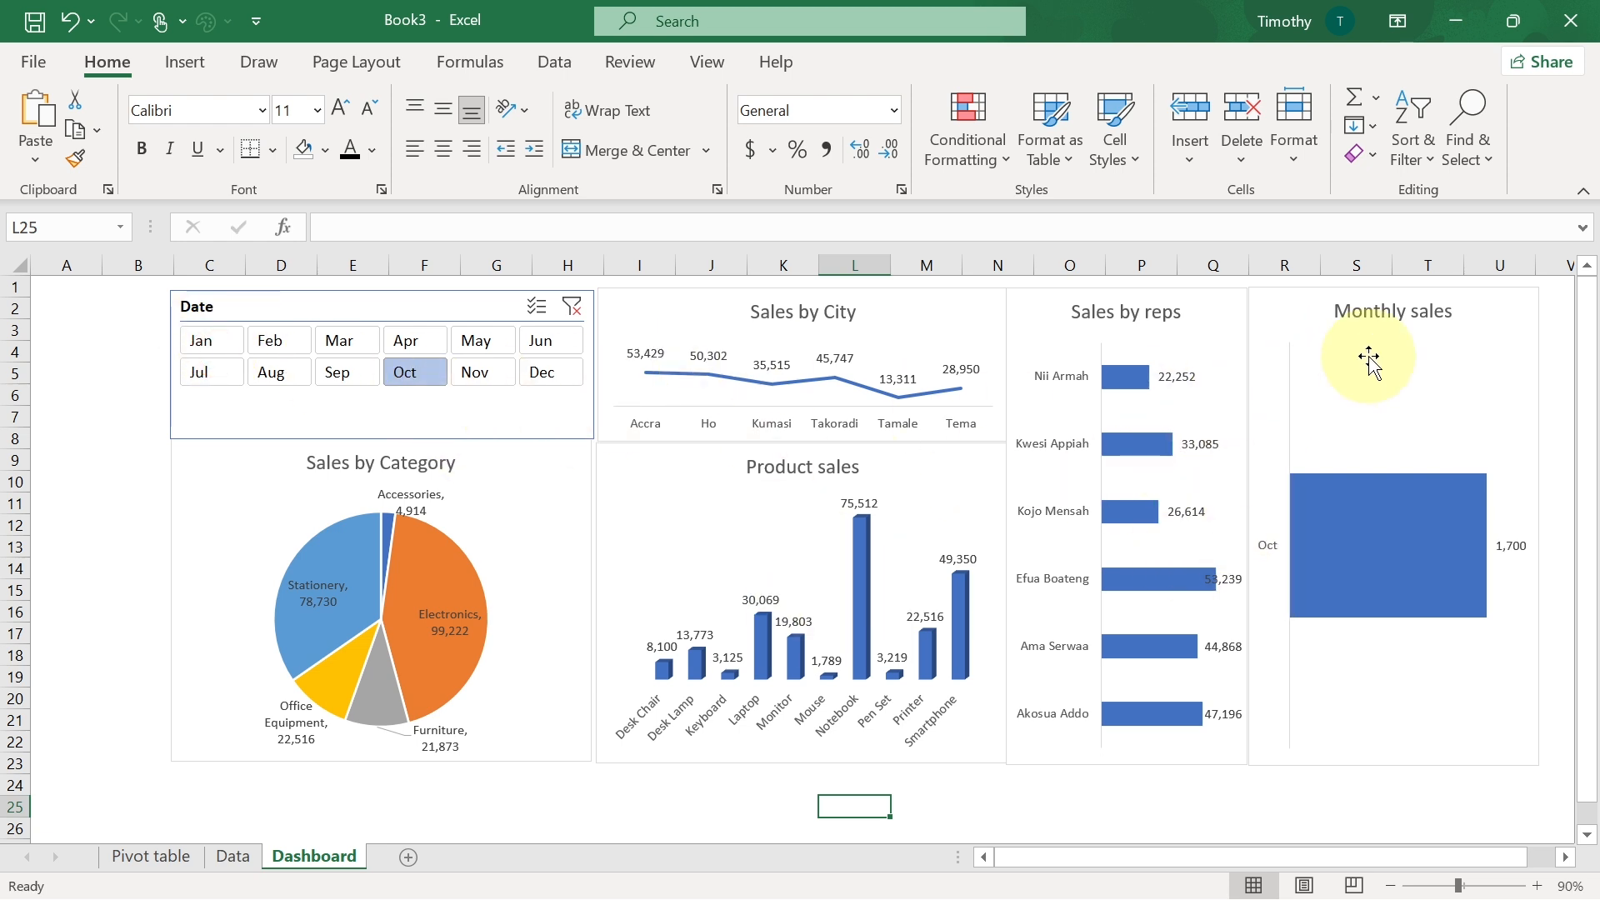
{"action": "left_click", "coordinate": [574, 308]}
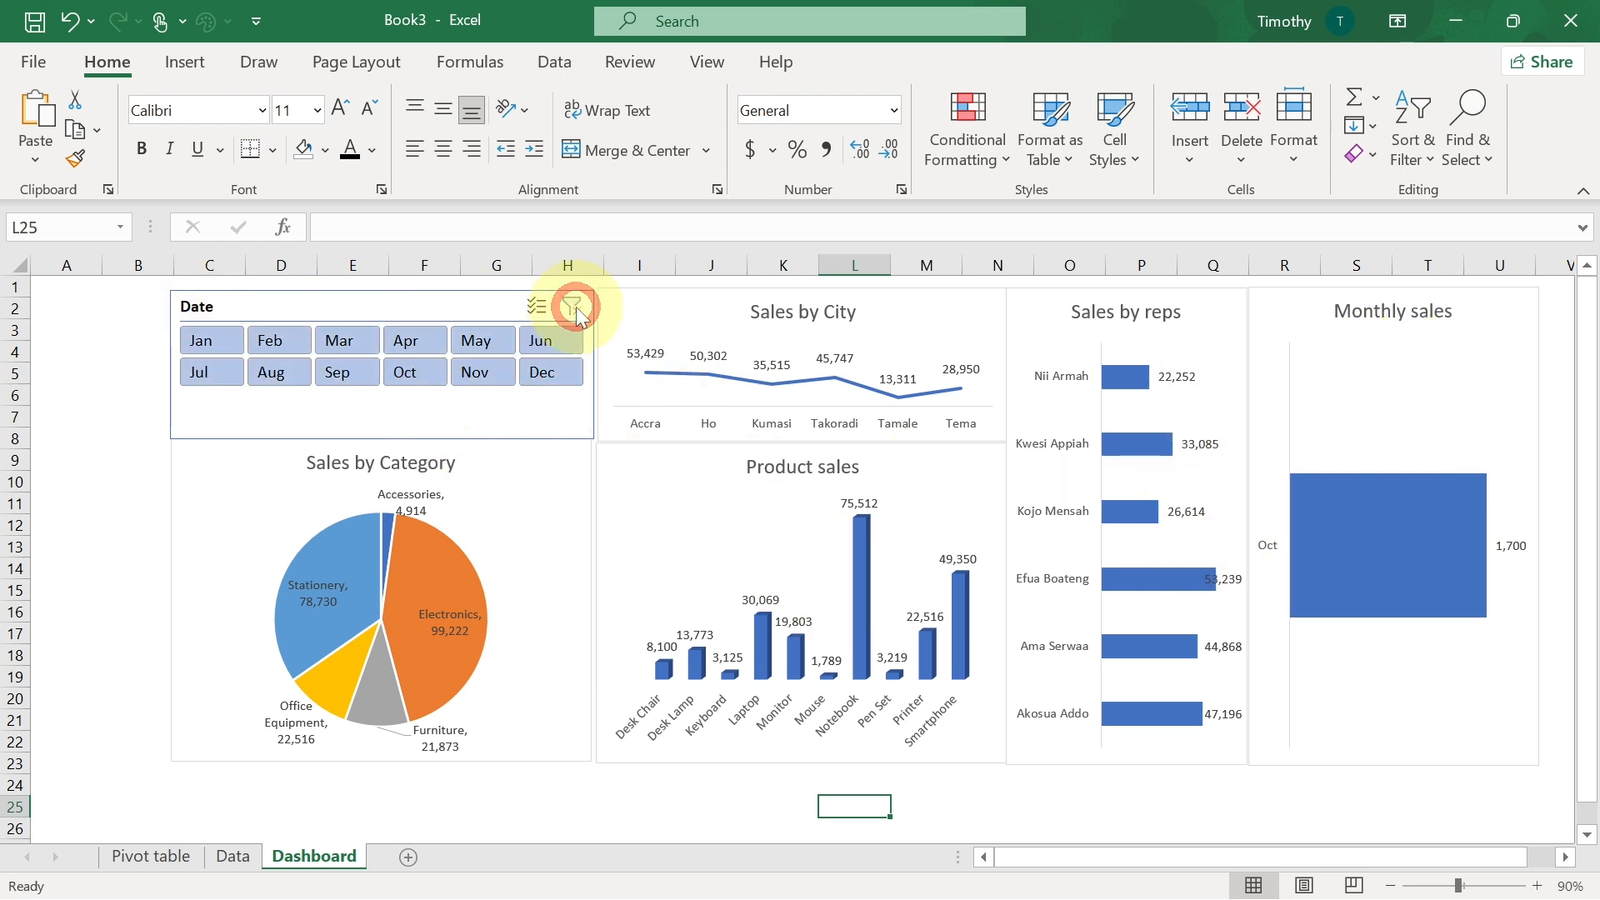
{"action": "left_click", "coordinate": [418, 334]}
- Connect the Date slicer to PivotTable15, PivotTable16, PivotTable17 and PivotTable18 through its Report Connections
{"action": "left_click", "coordinate": [416, 298]}
{"action": "left_click", "coordinate": [844, 63]}
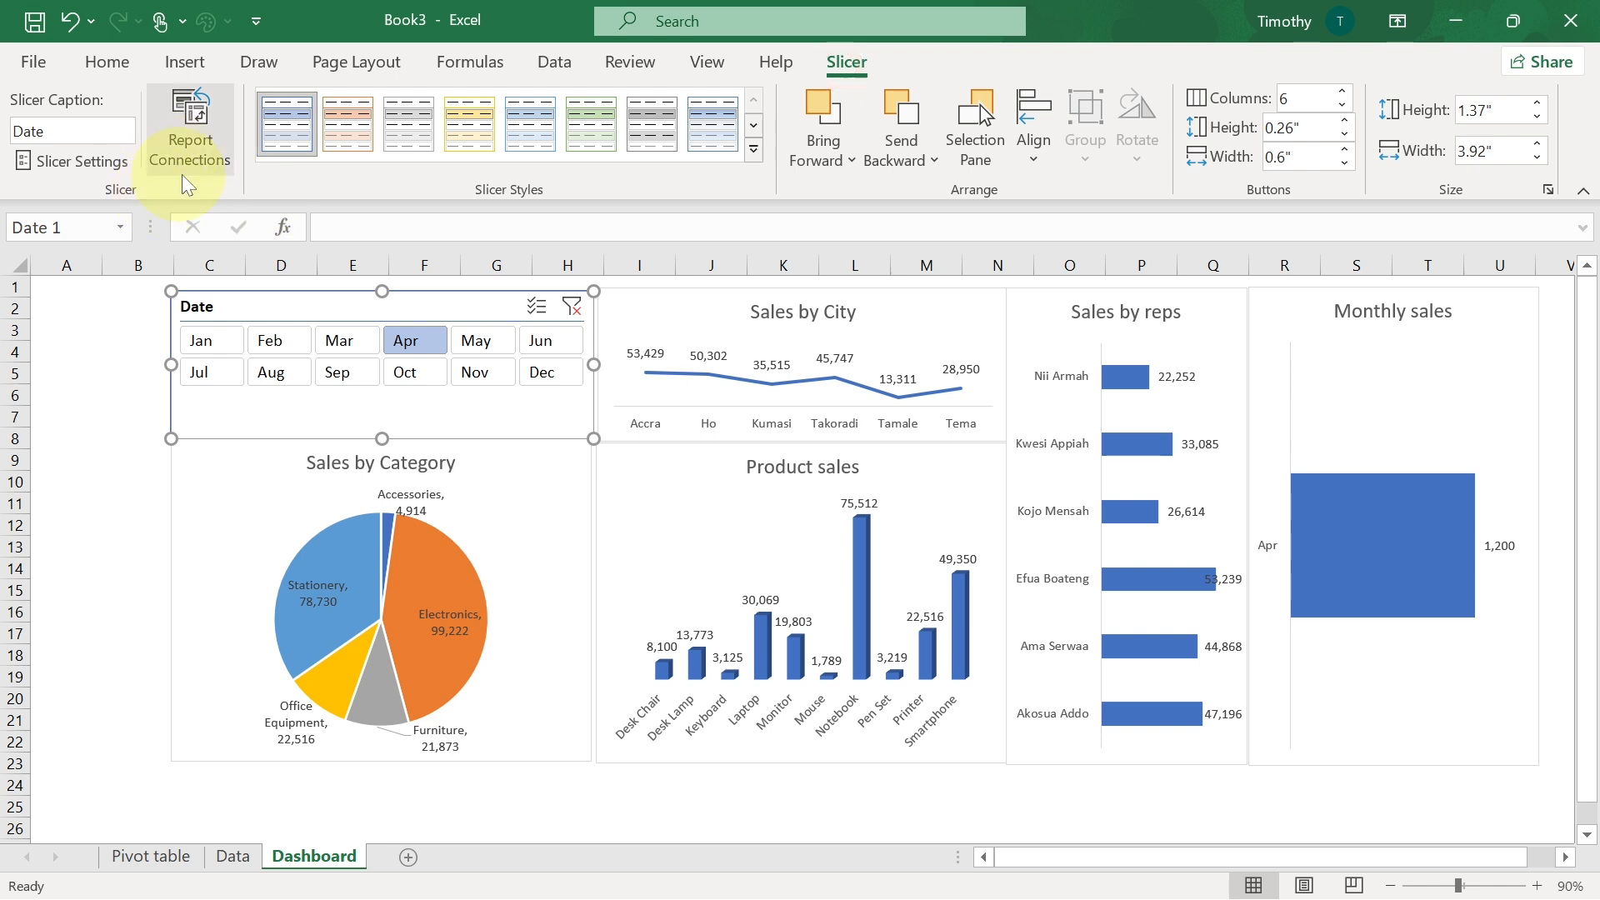
{"action": "left_click", "coordinate": [193, 157]}
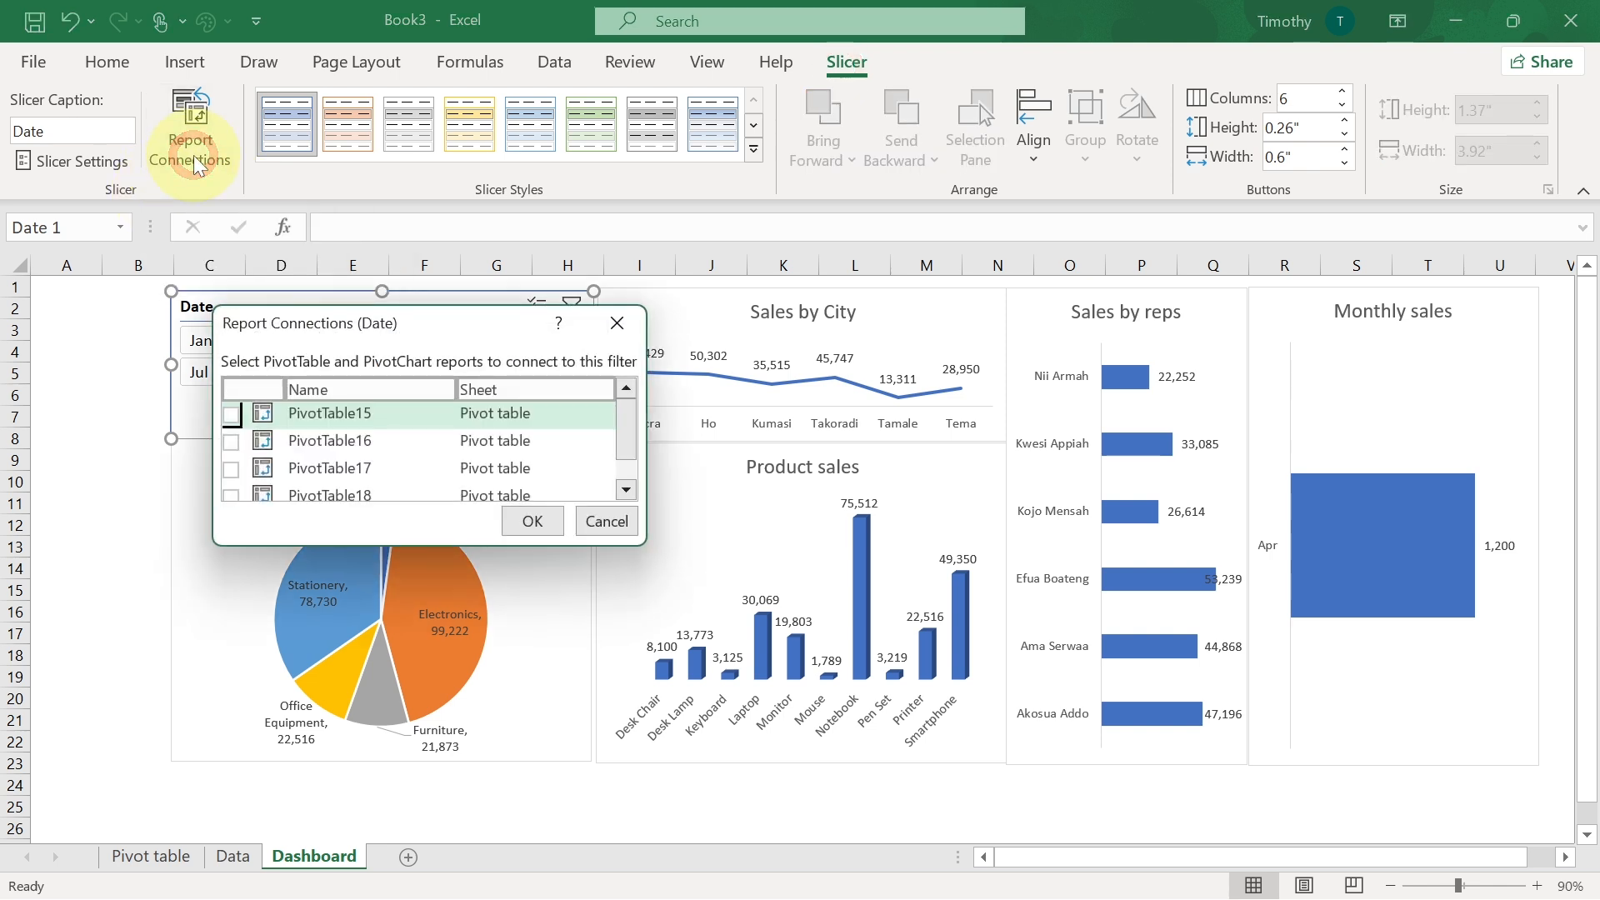
{"action": "left_click_drag", "start_coordinate": [447, 325], "coordinate": [432, 235]}
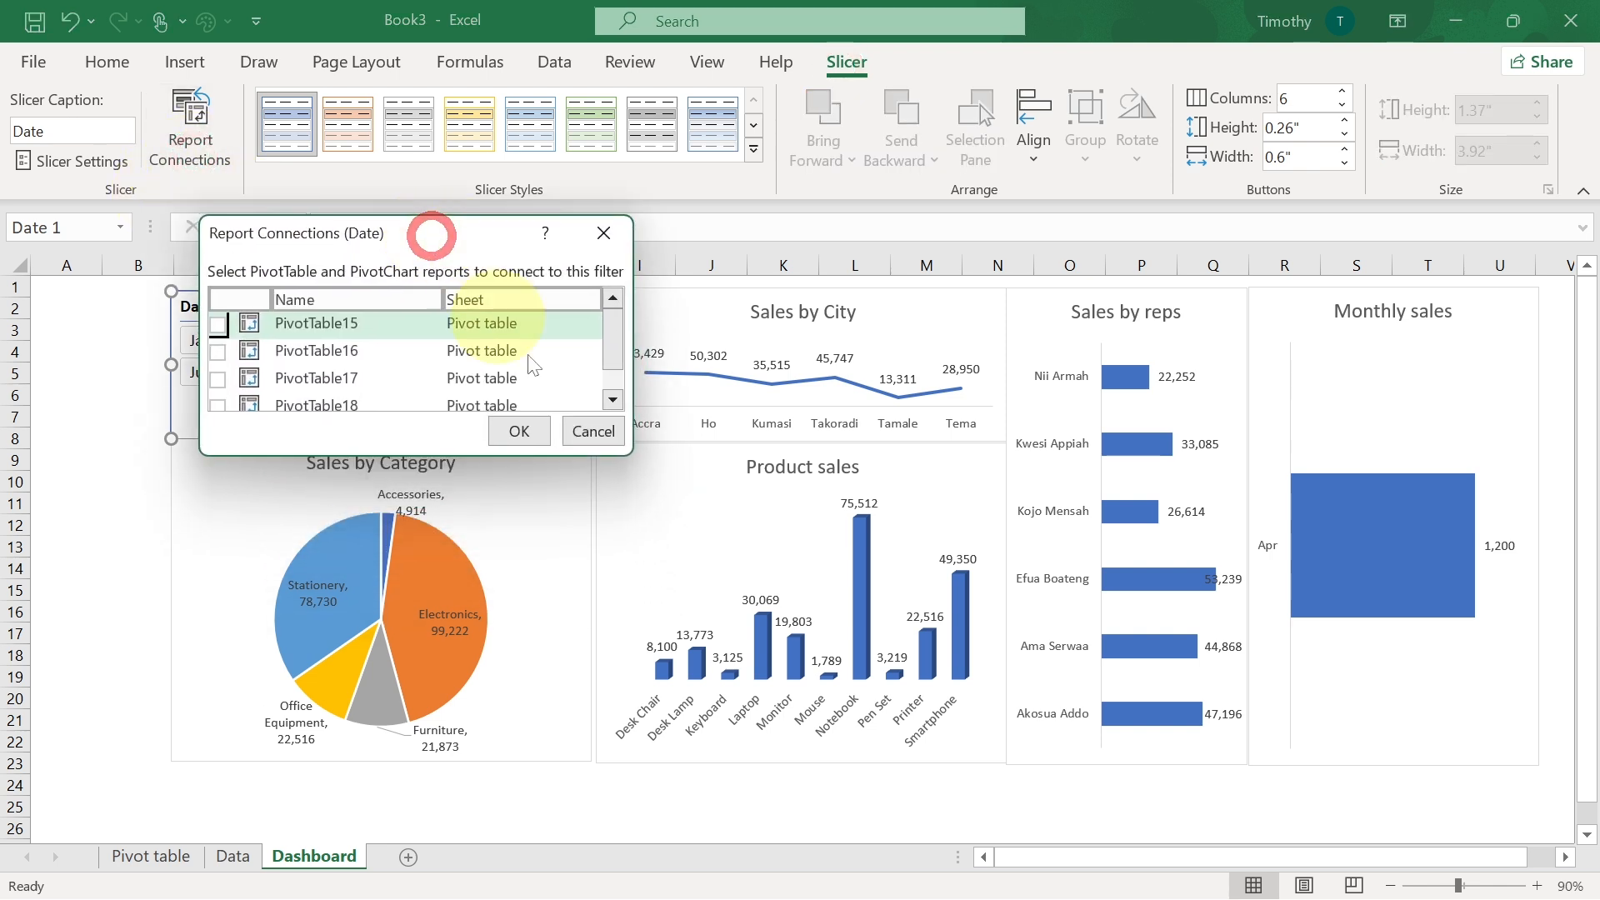
{"action": "left_click", "coordinate": [403, 439]}
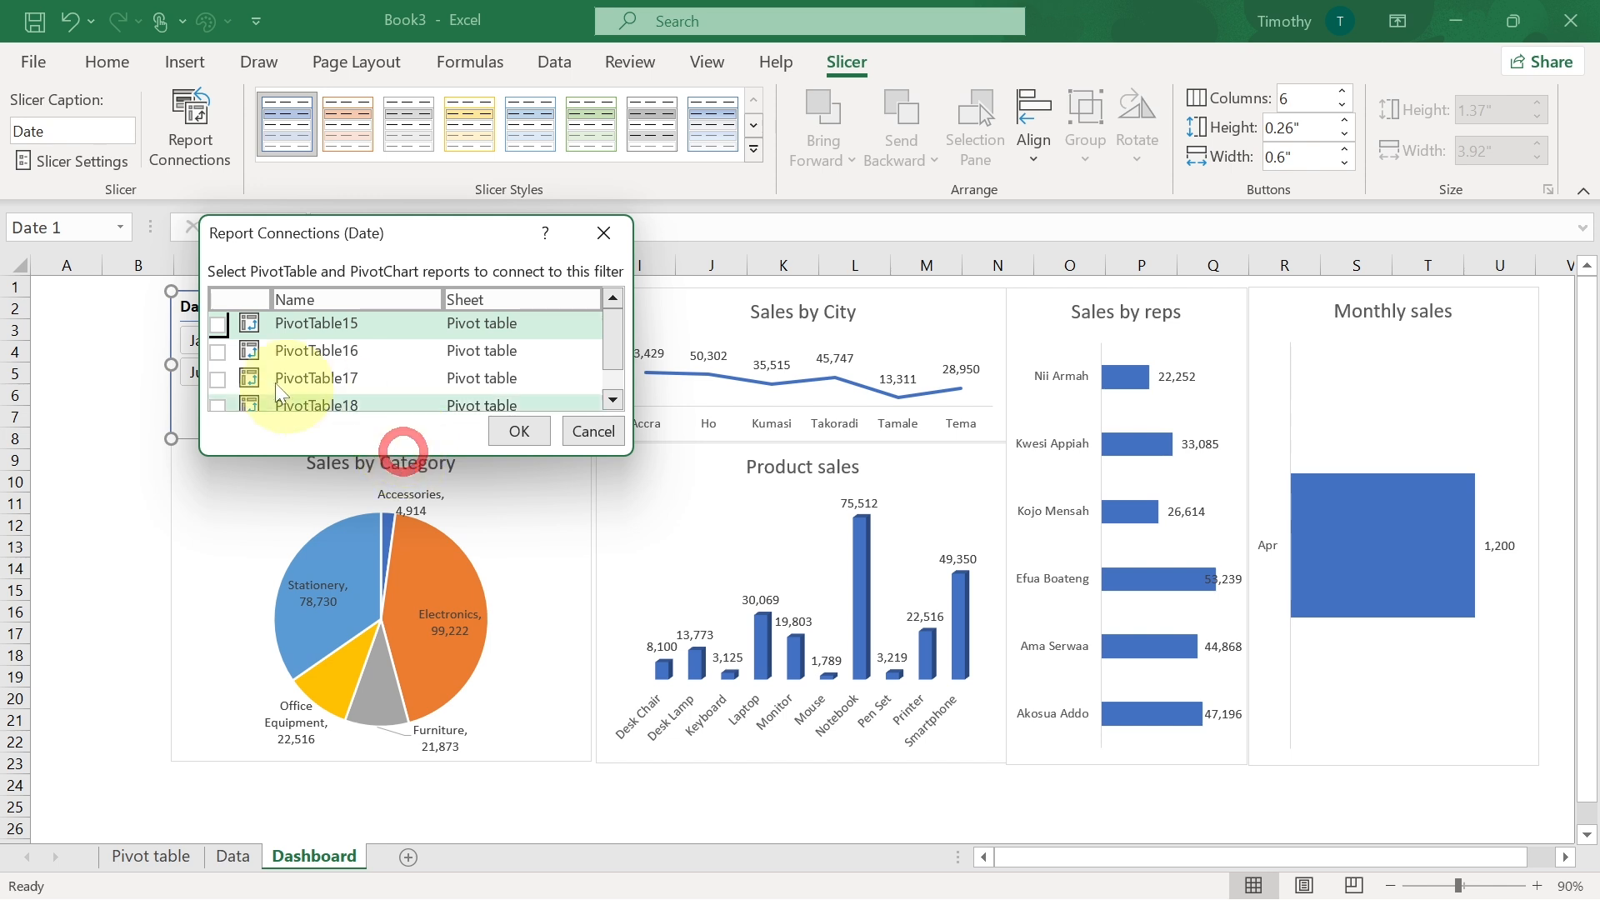
{"action": "left_click", "coordinate": [217, 324]}
{"action": "left_click", "coordinate": [218, 351]}
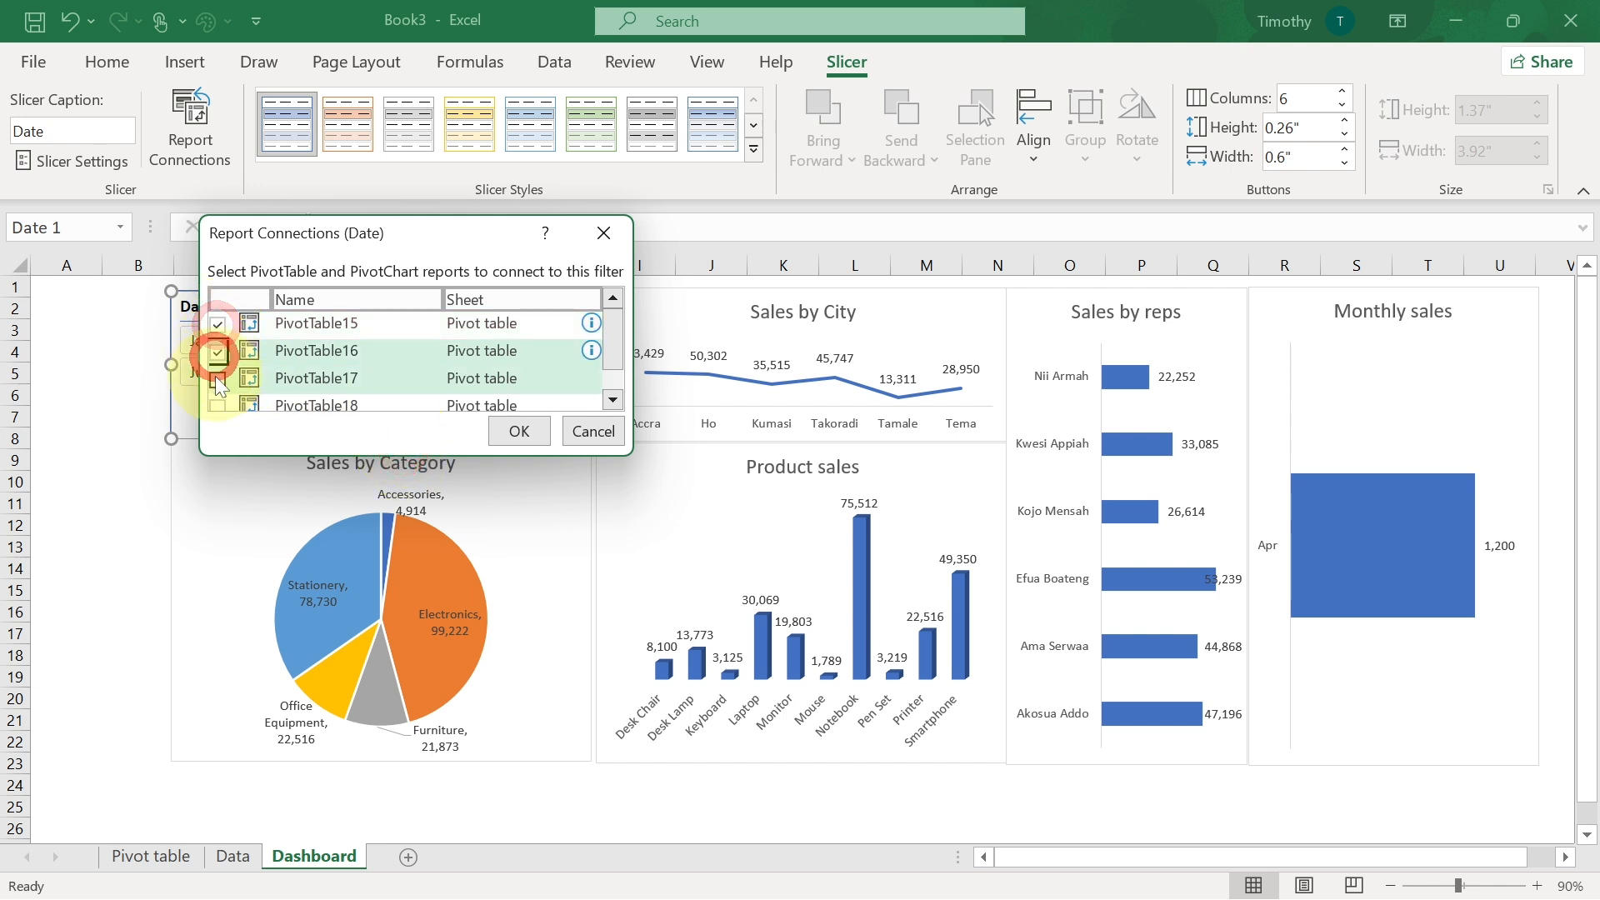
{"action": "left_click", "coordinate": [217, 379]}
{"action": "left_click", "coordinate": [217, 404]}
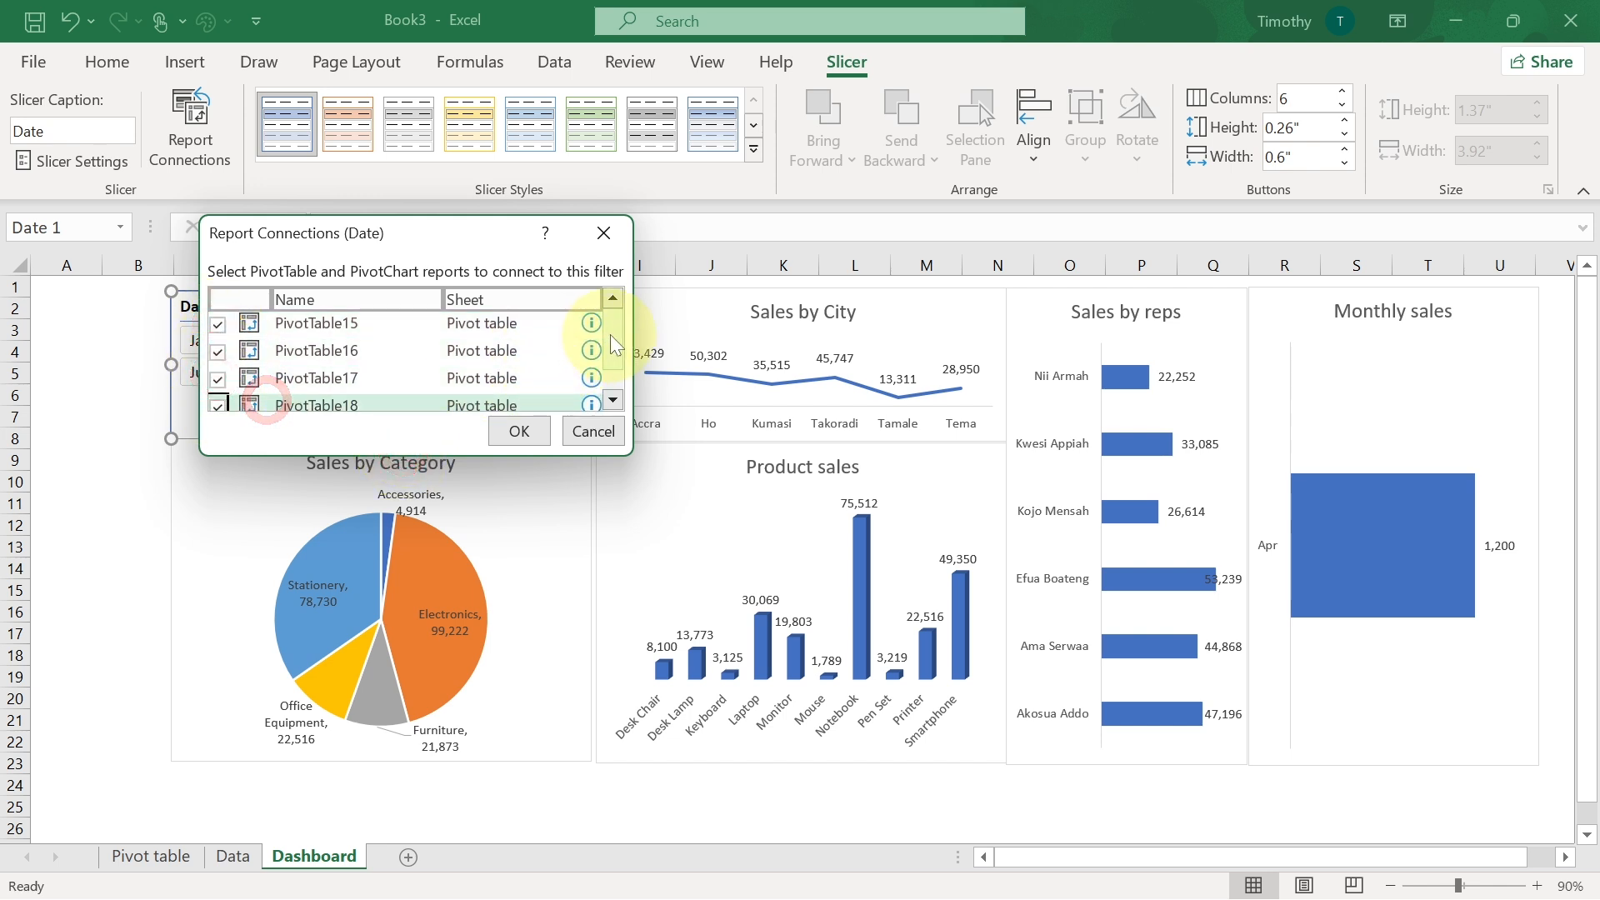
{"action": "scroll", "coordinate": [594, 358], "scroll_direction": "down", "scroll_amount": 1}
{"action": "left_click", "coordinate": [592, 366]}
{"action": "left_click", "coordinate": [504, 425]}
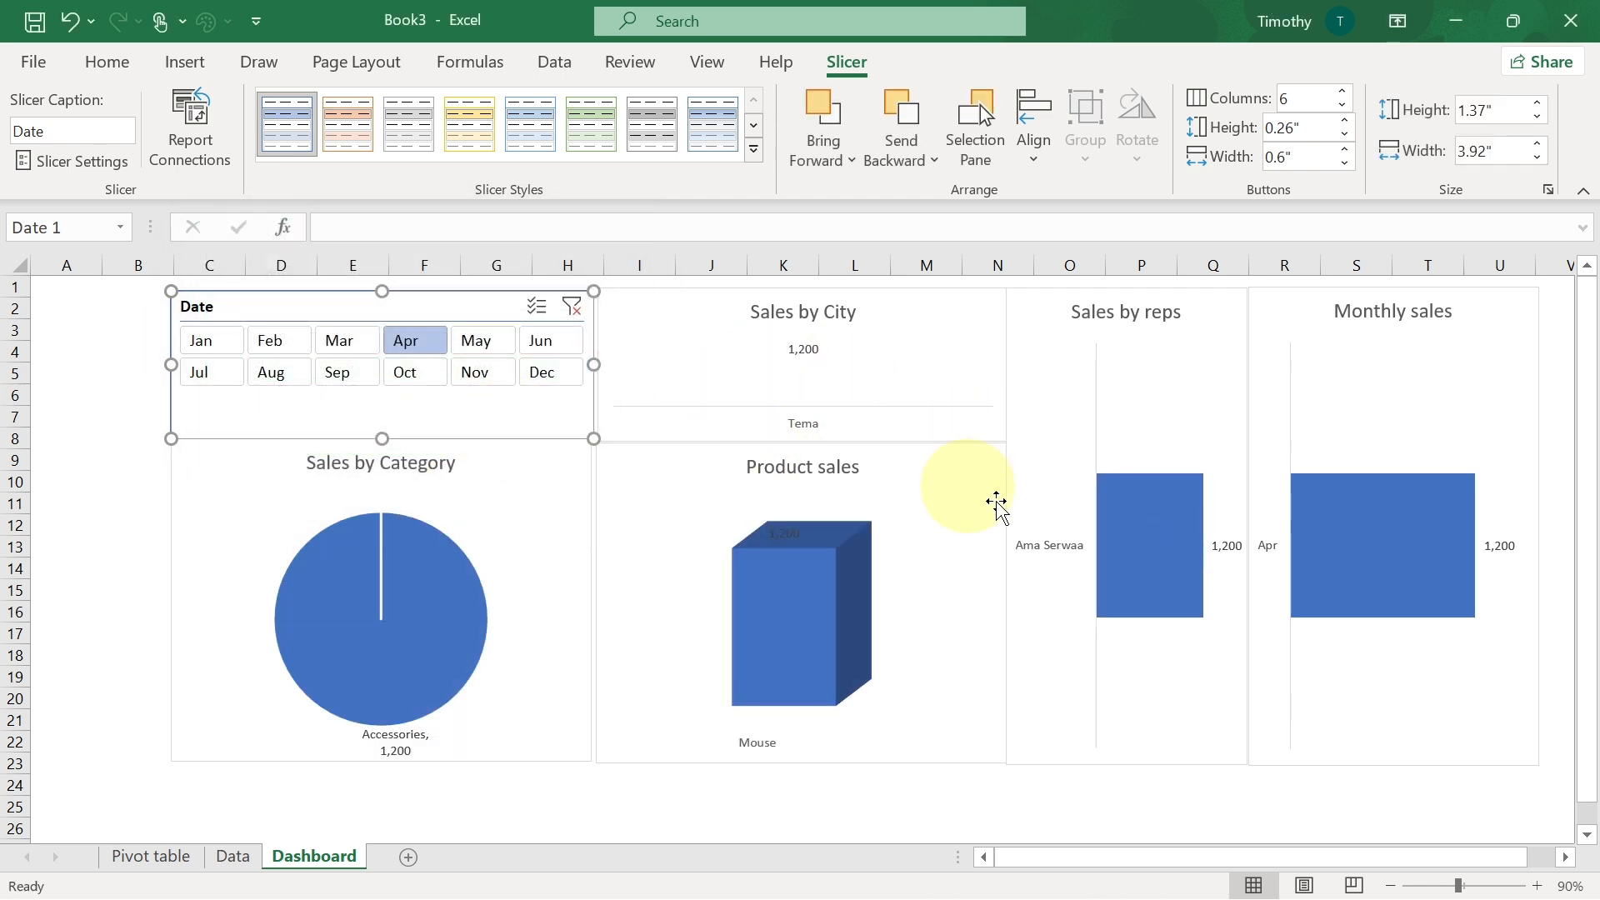
- Test the connected Date slicer with Jan through Dec and with Feb through Apr, then clear its filter
{"action": "left_click", "coordinate": [208, 342]}
{"action": "left_click", "coordinate": [545, 373], "text": "shift"}
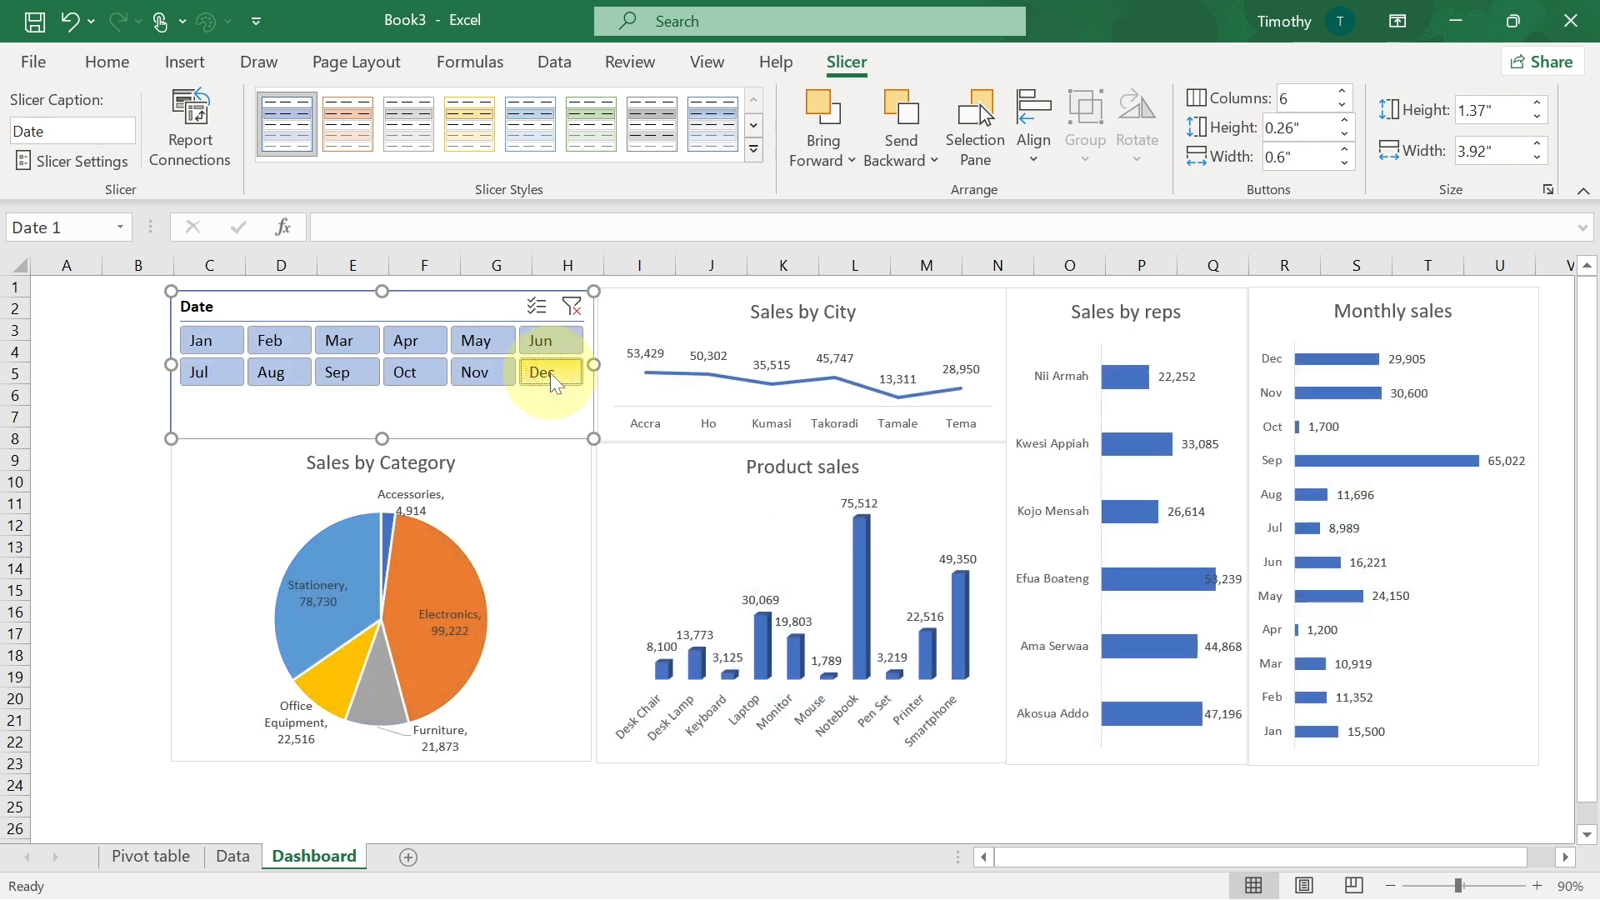
{"action": "left_click_drag", "start_coordinate": [275, 349], "coordinate": [431, 340]}
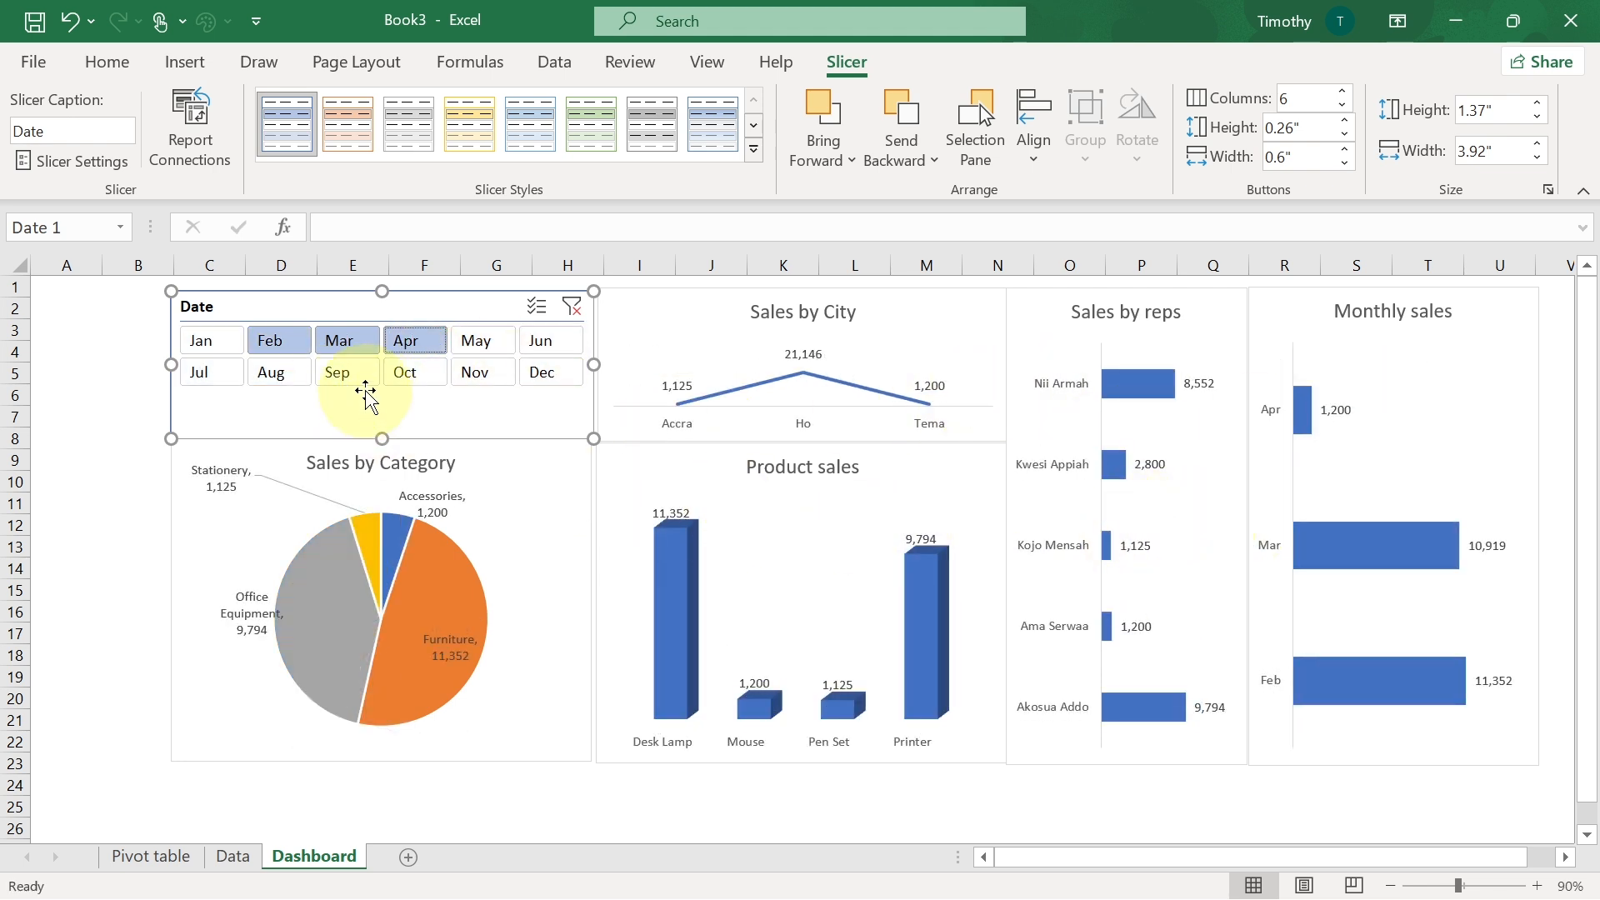
{"action": "left_click", "coordinate": [570, 309]}
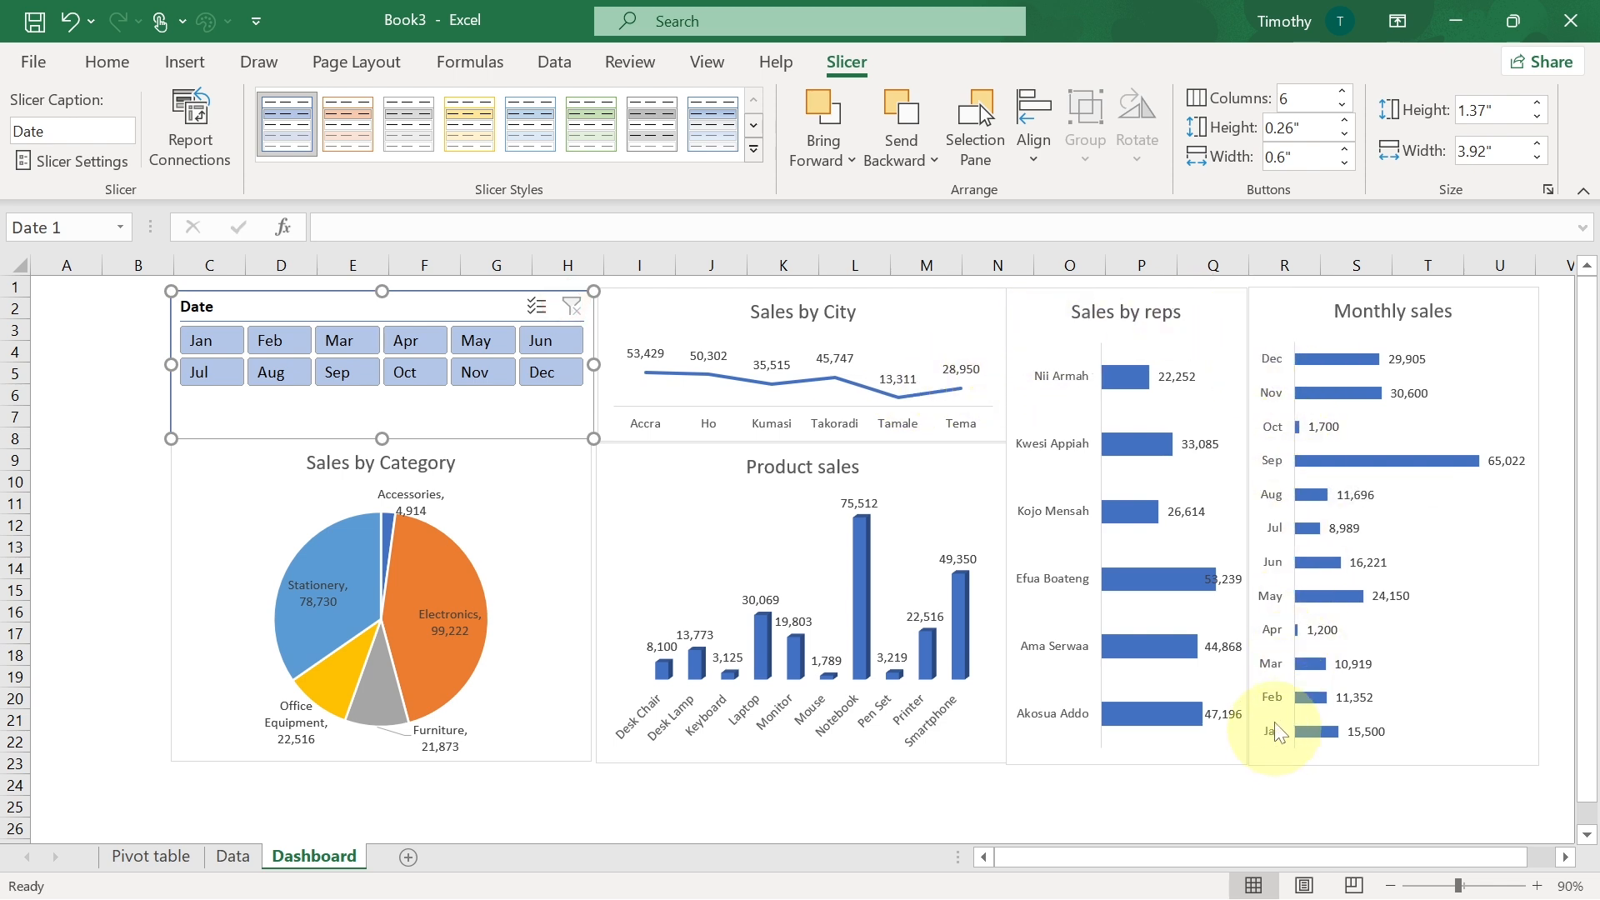
- Set the month axis of the Monthly sales chart to show its categories in reverse order
{"action": "left_click", "coordinate": [1279, 469]}
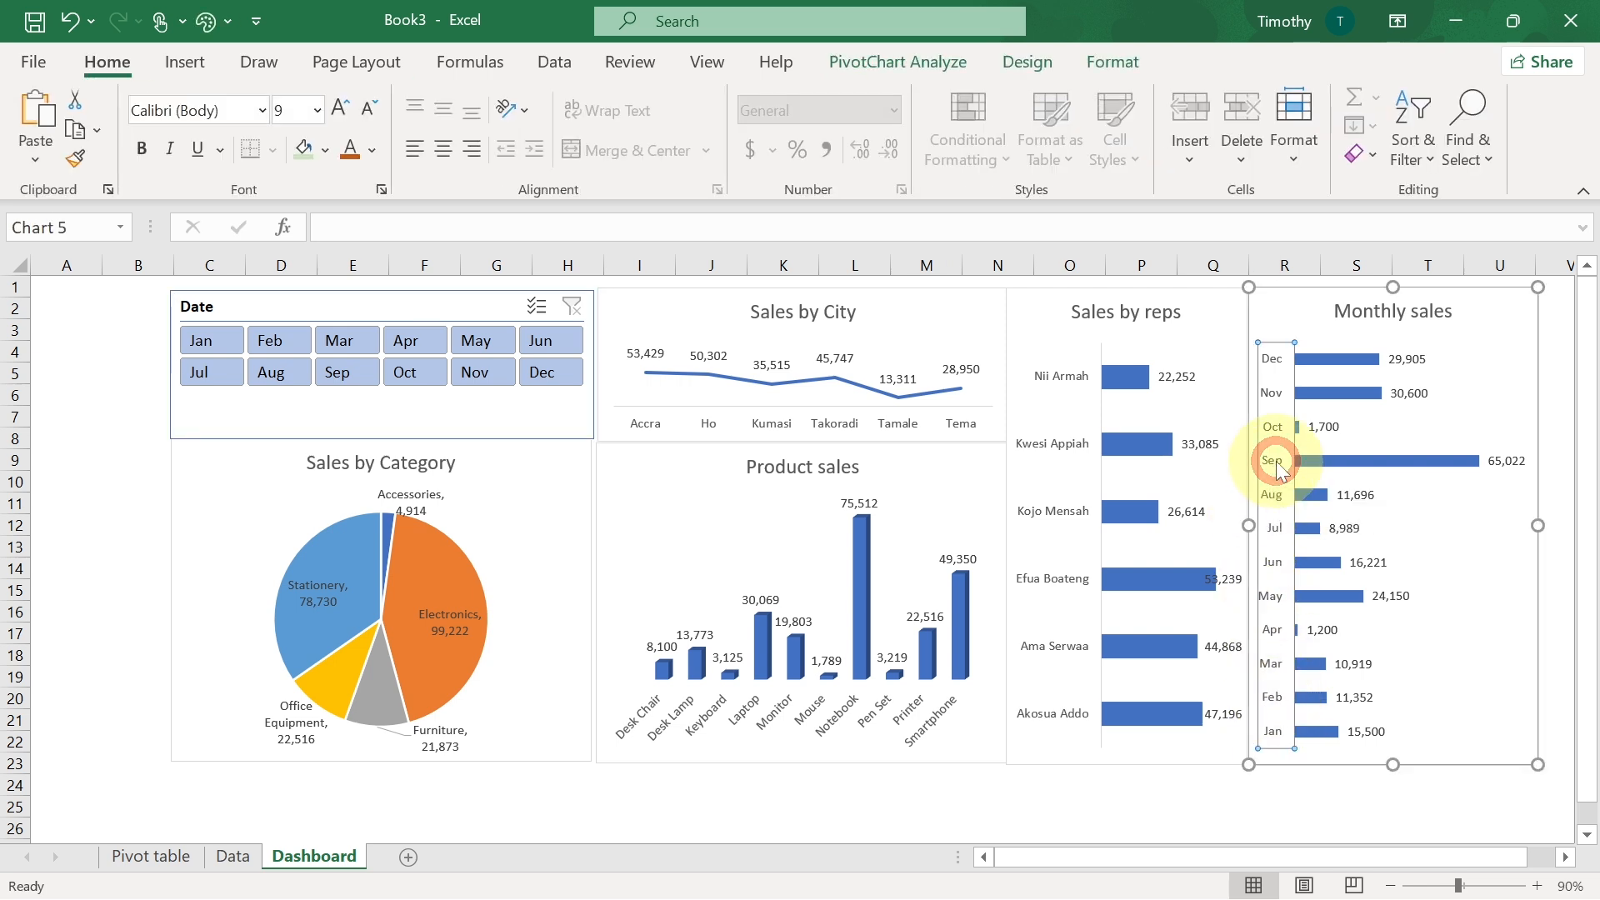
{"action": "right_click", "coordinate": [1280, 470]}
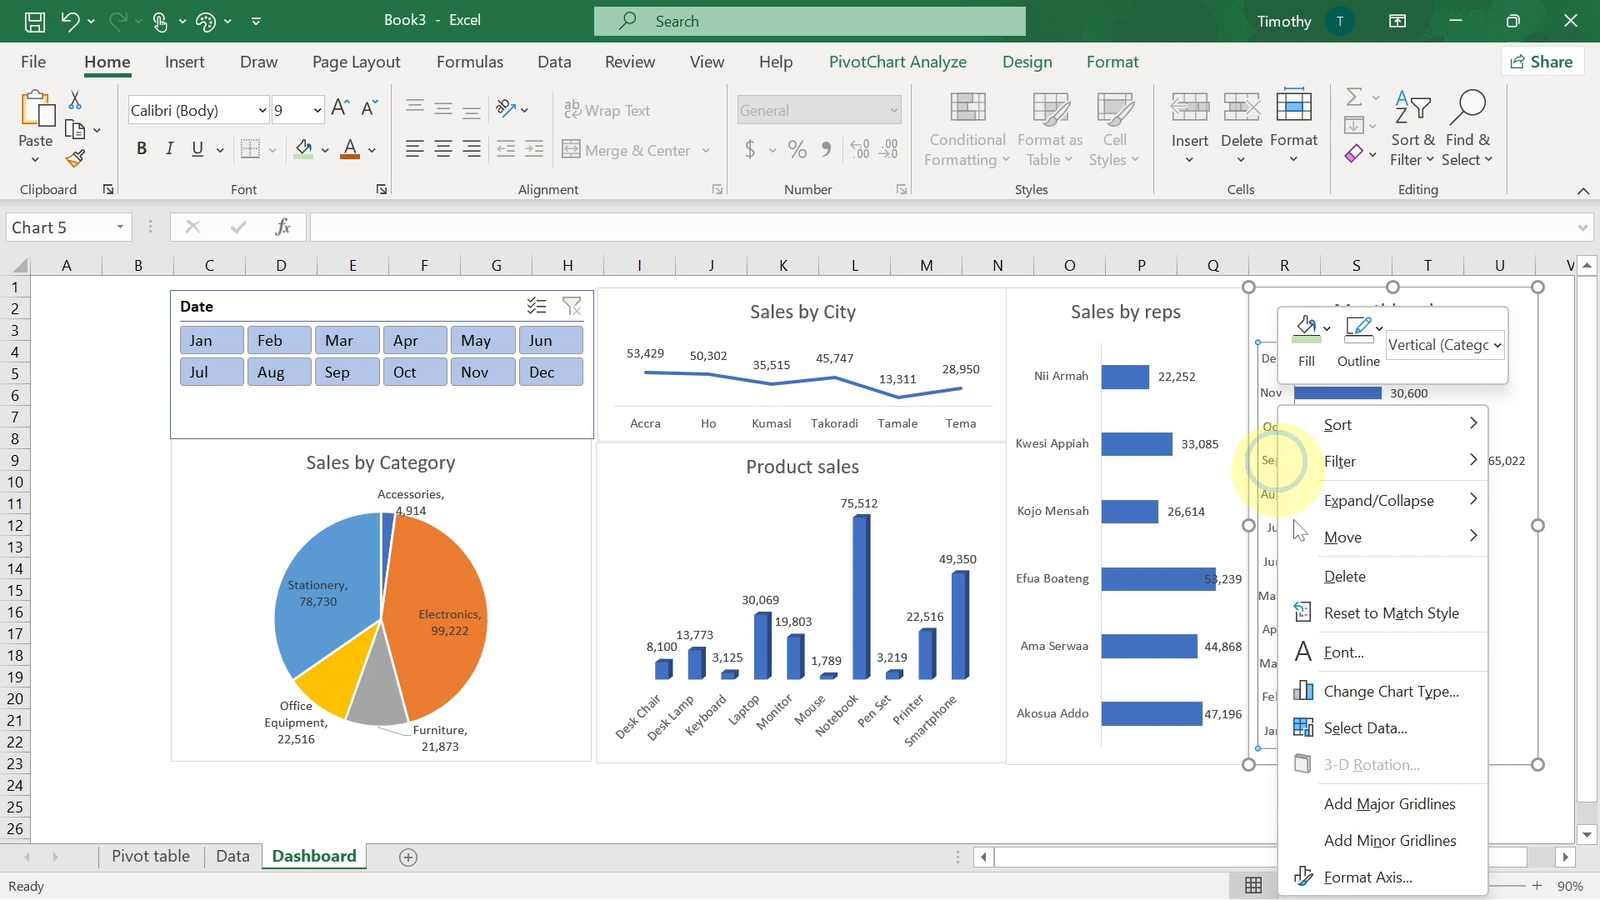
{"action": "left_click", "coordinate": [1358, 883]}
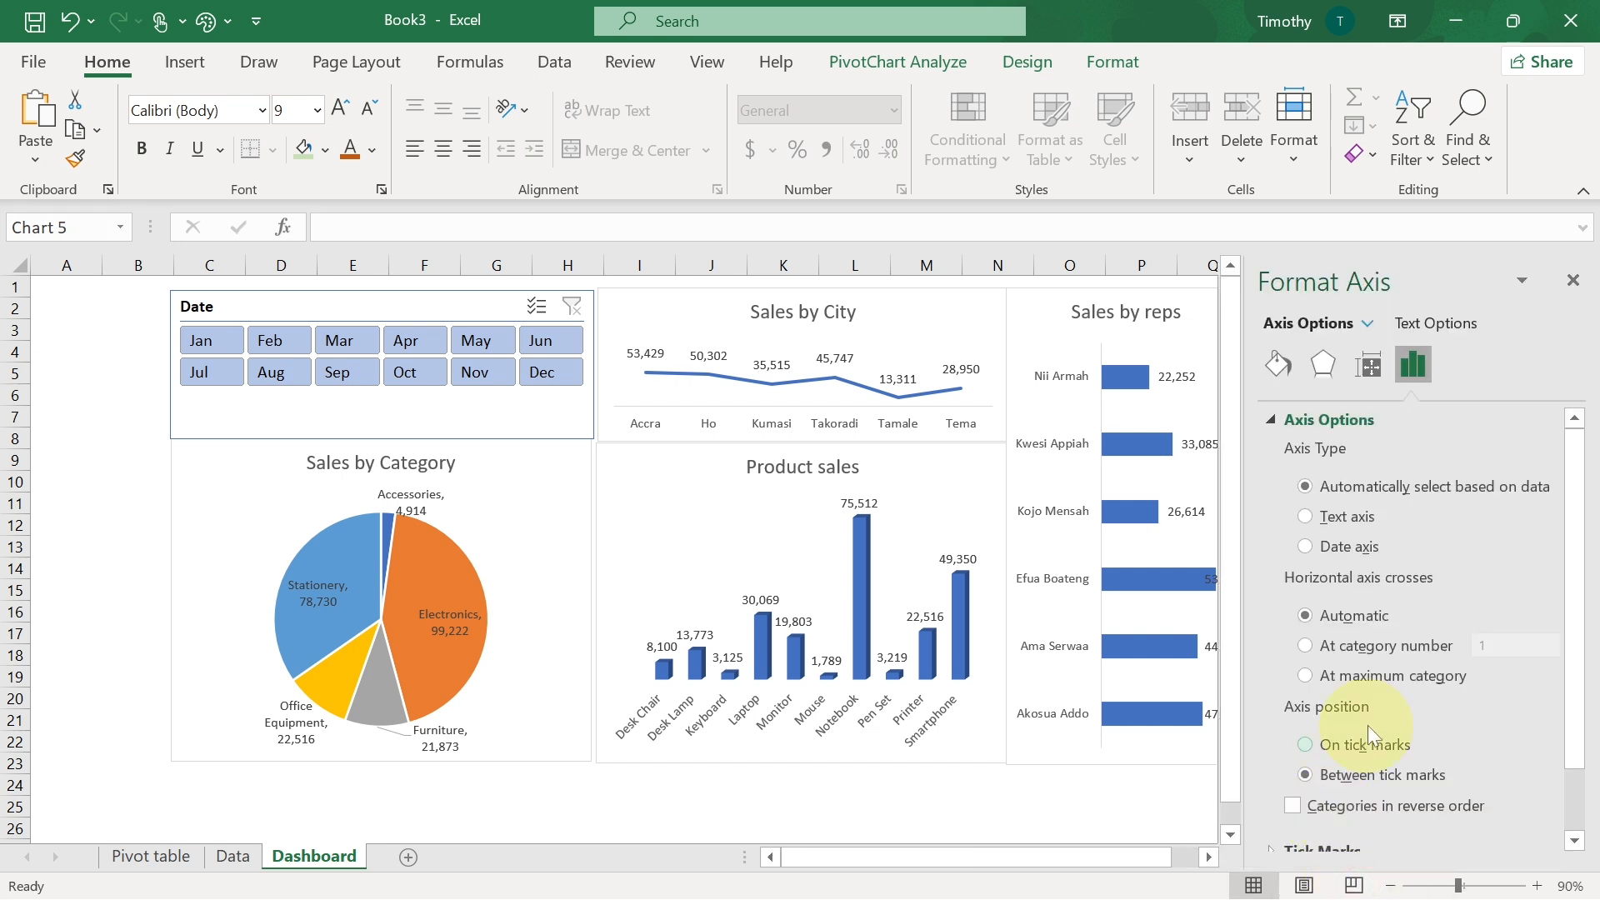
{"action": "scroll", "coordinate": [1333, 608], "scroll_direction": "down", "scroll_amount": 2}
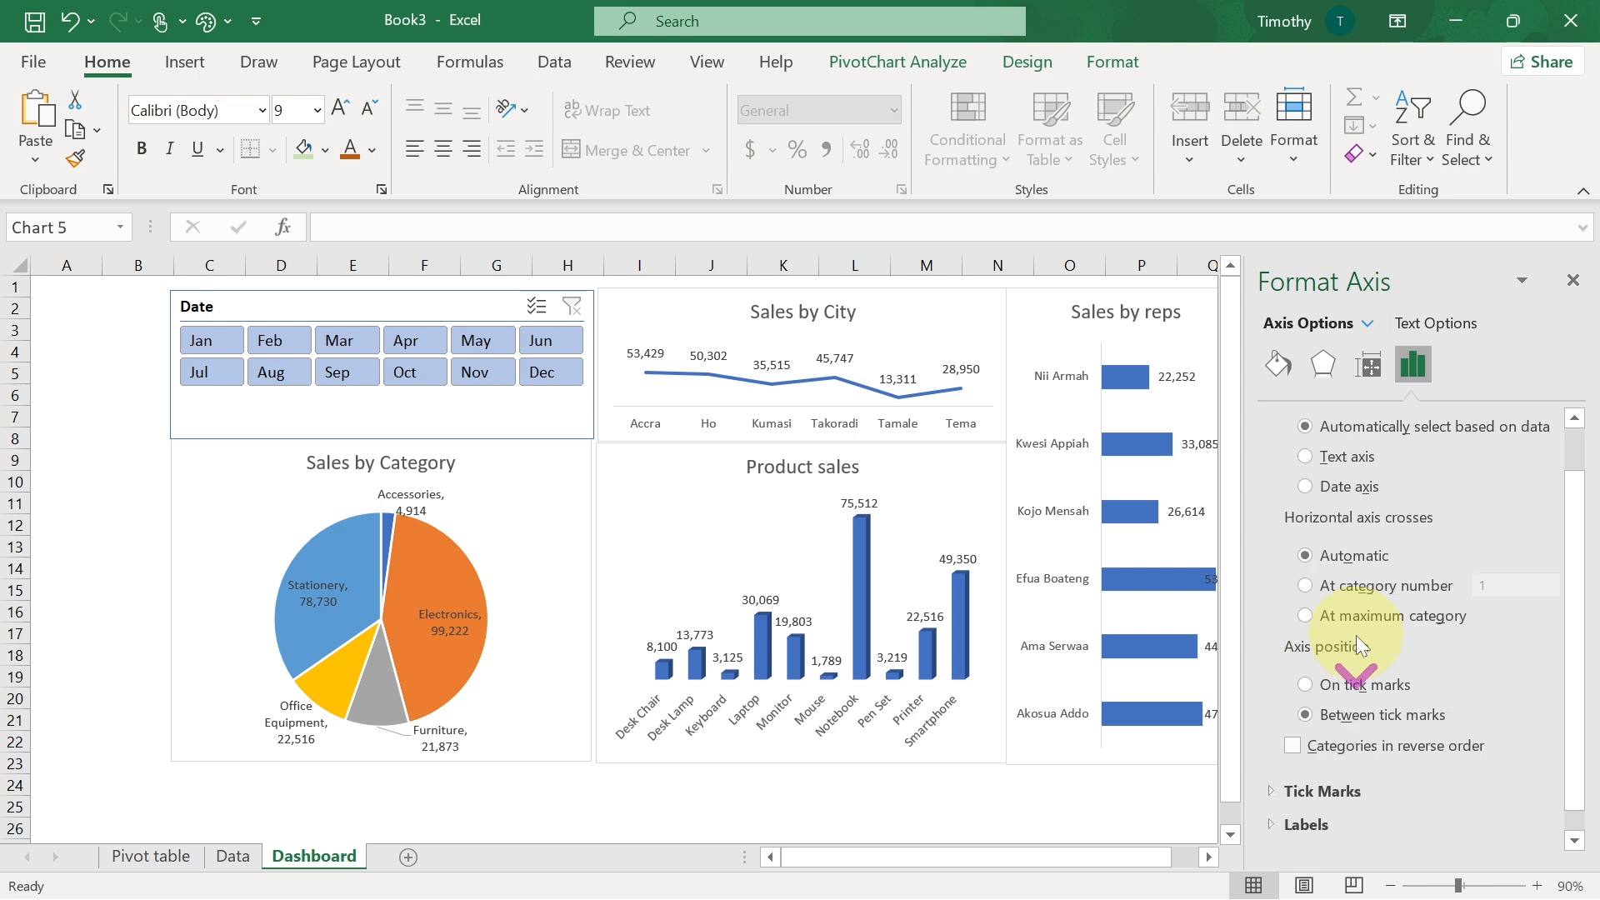
{"action": "scroll", "coordinate": [1388, 644], "scroll_direction": "up", "scroll_amount": 2}
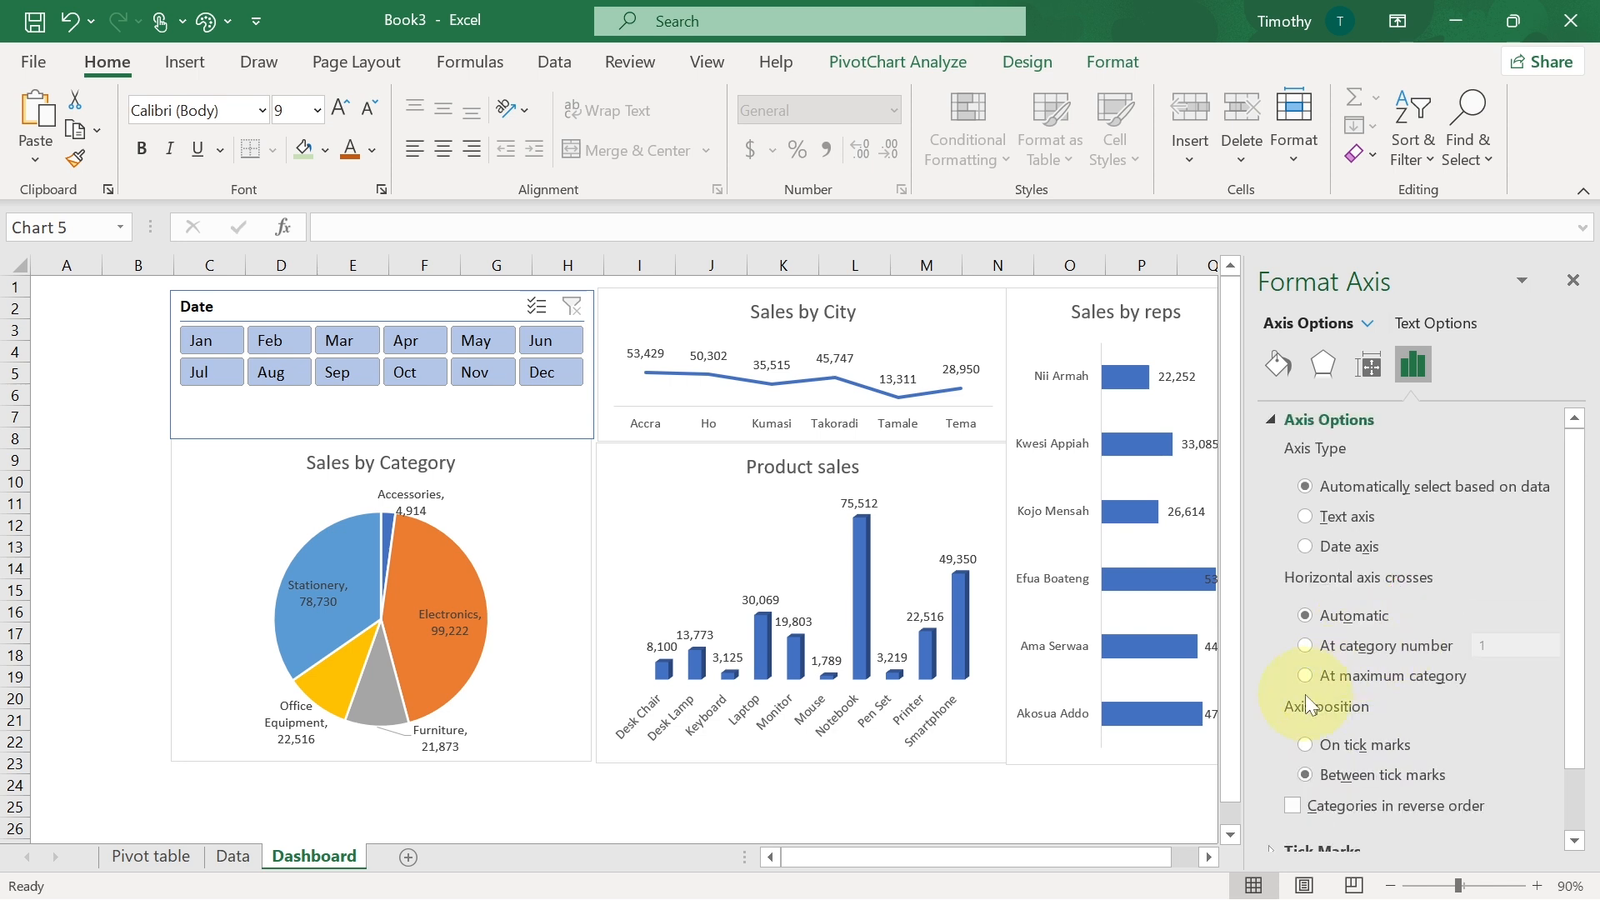
{"action": "scroll", "coordinate": [1333, 588], "scroll_direction": "down", "scroll_amount": 3}
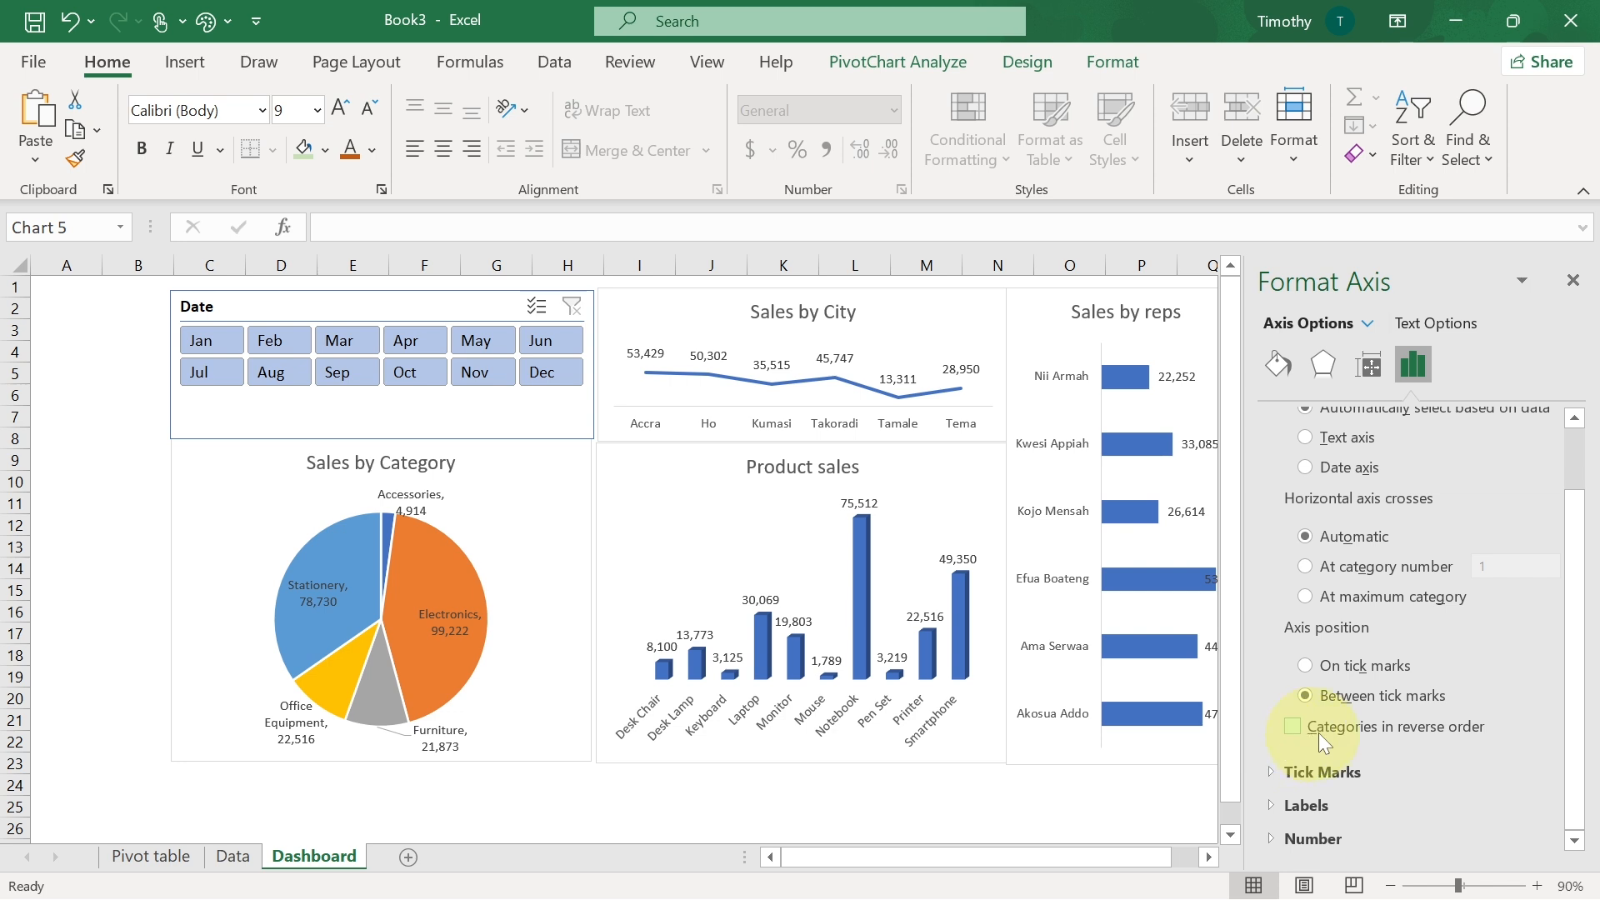
{"action": "left_click", "coordinate": [1294, 727]}
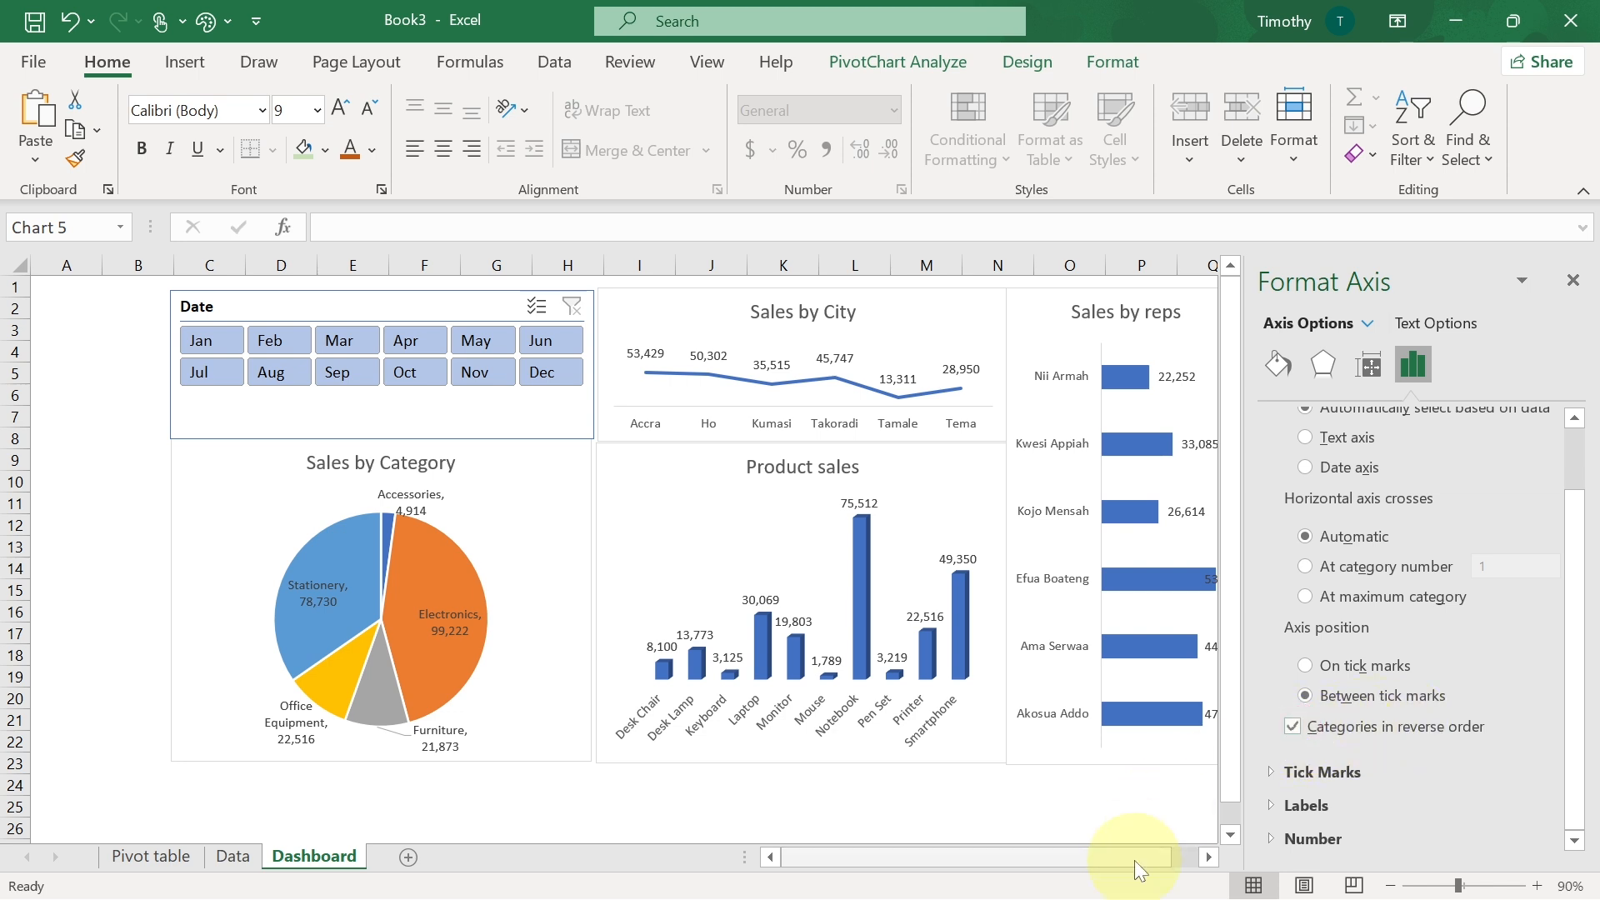
{"action": "left_click", "coordinate": [1210, 857]}
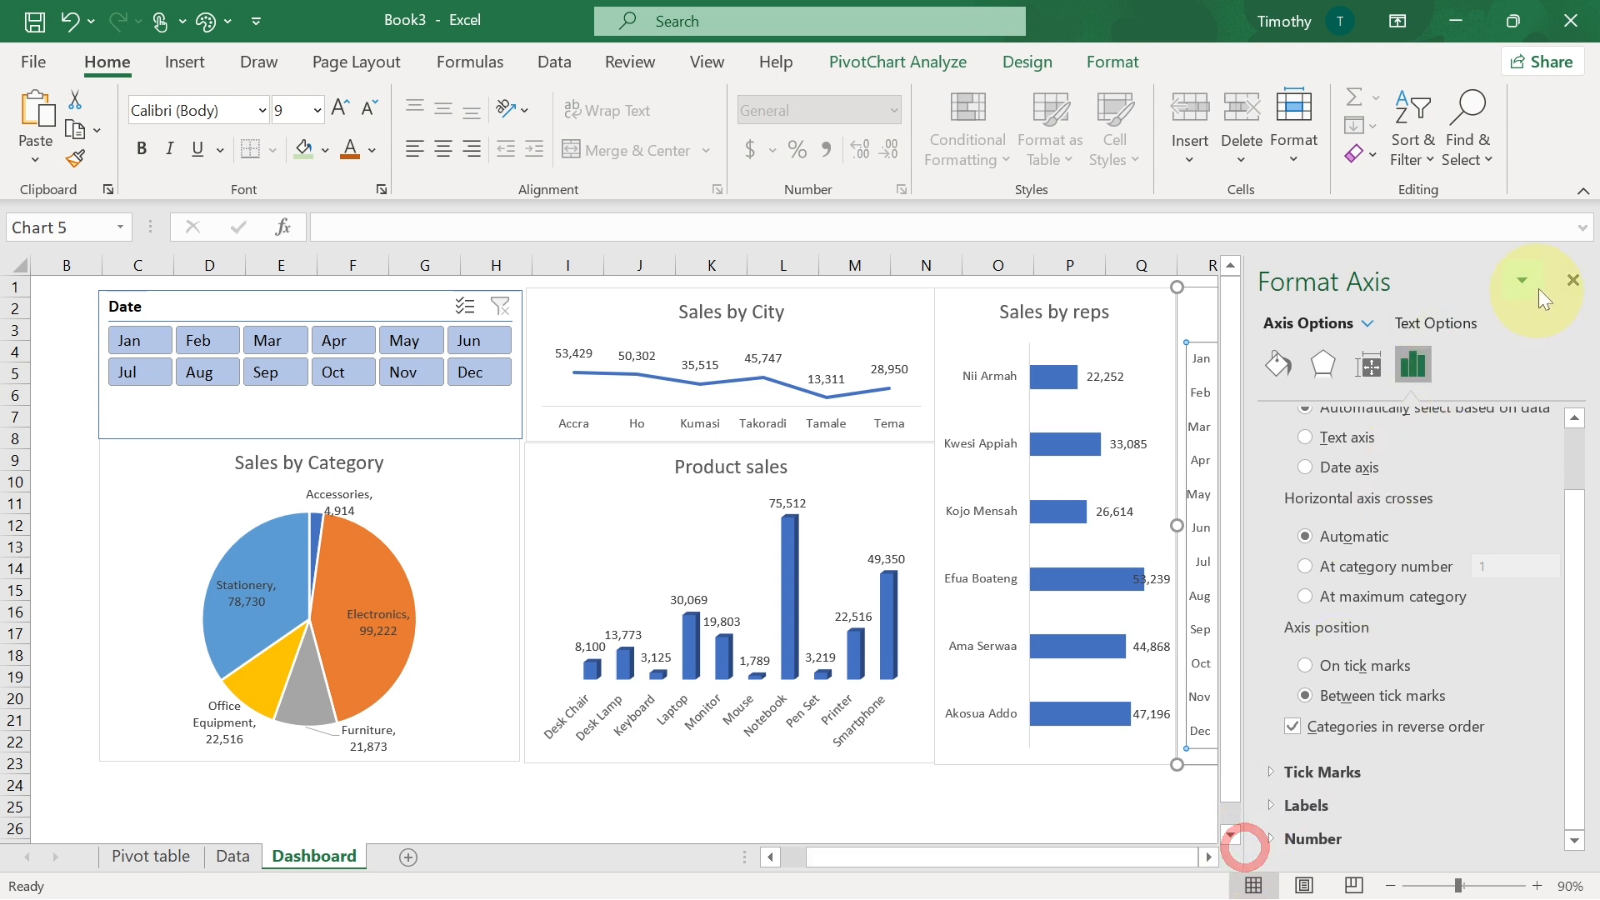
{"action": "left_click", "coordinate": [1573, 280]}
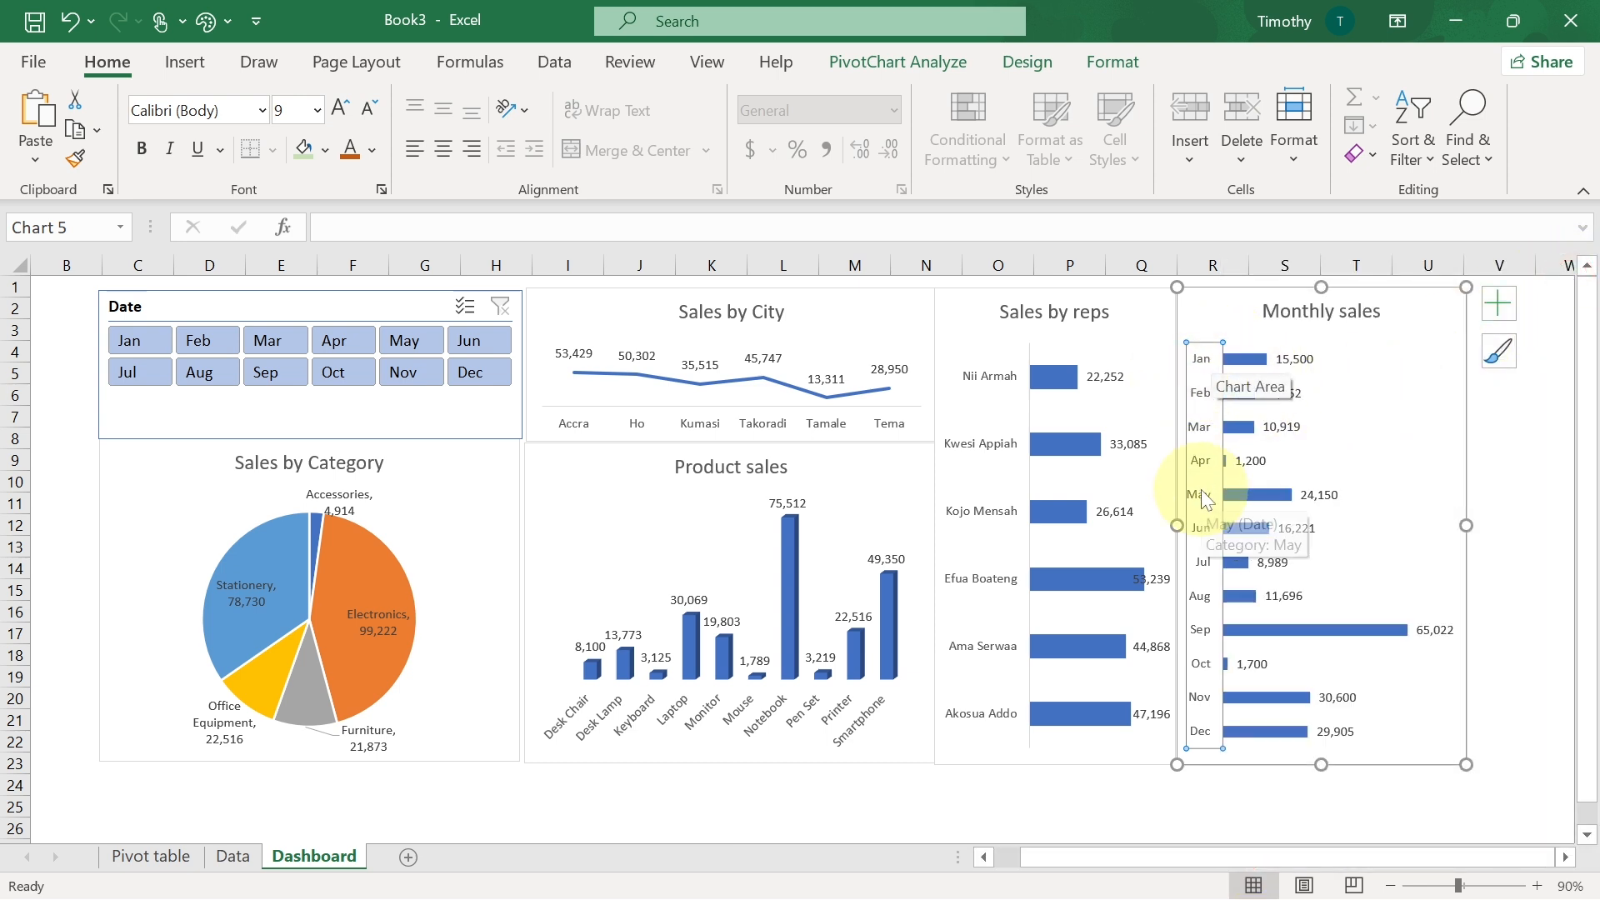
- Recolor the Monthly sales chart with the dark-to-light orange monochromatic palette
{"action": "left_click", "coordinate": [1416, 342]}
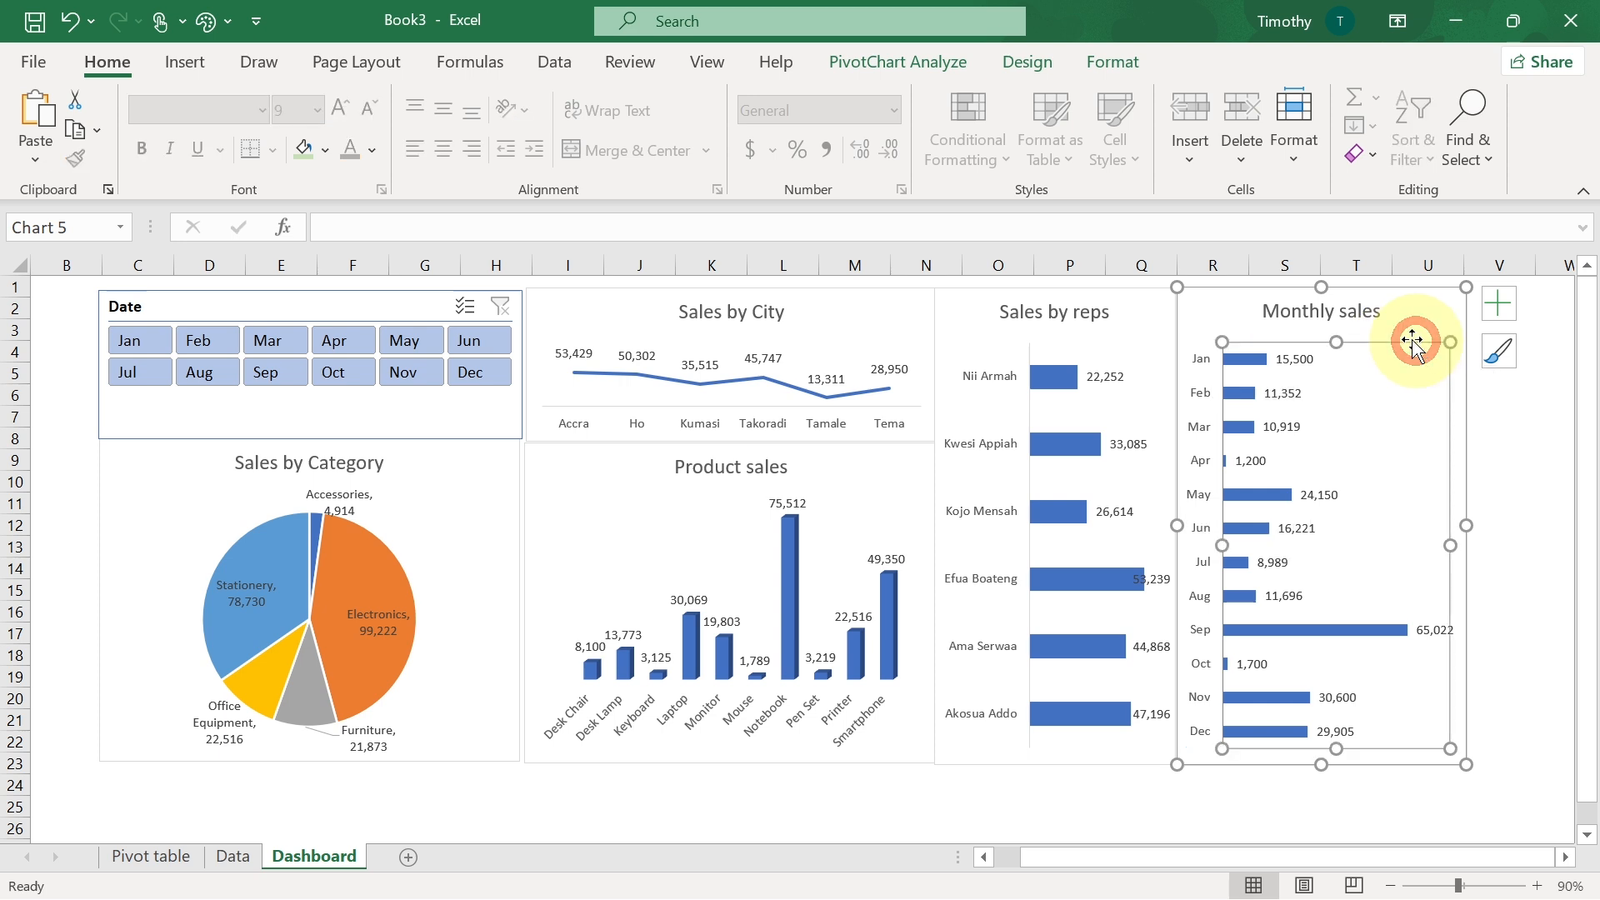
{"action": "left_click", "coordinate": [1250, 305]}
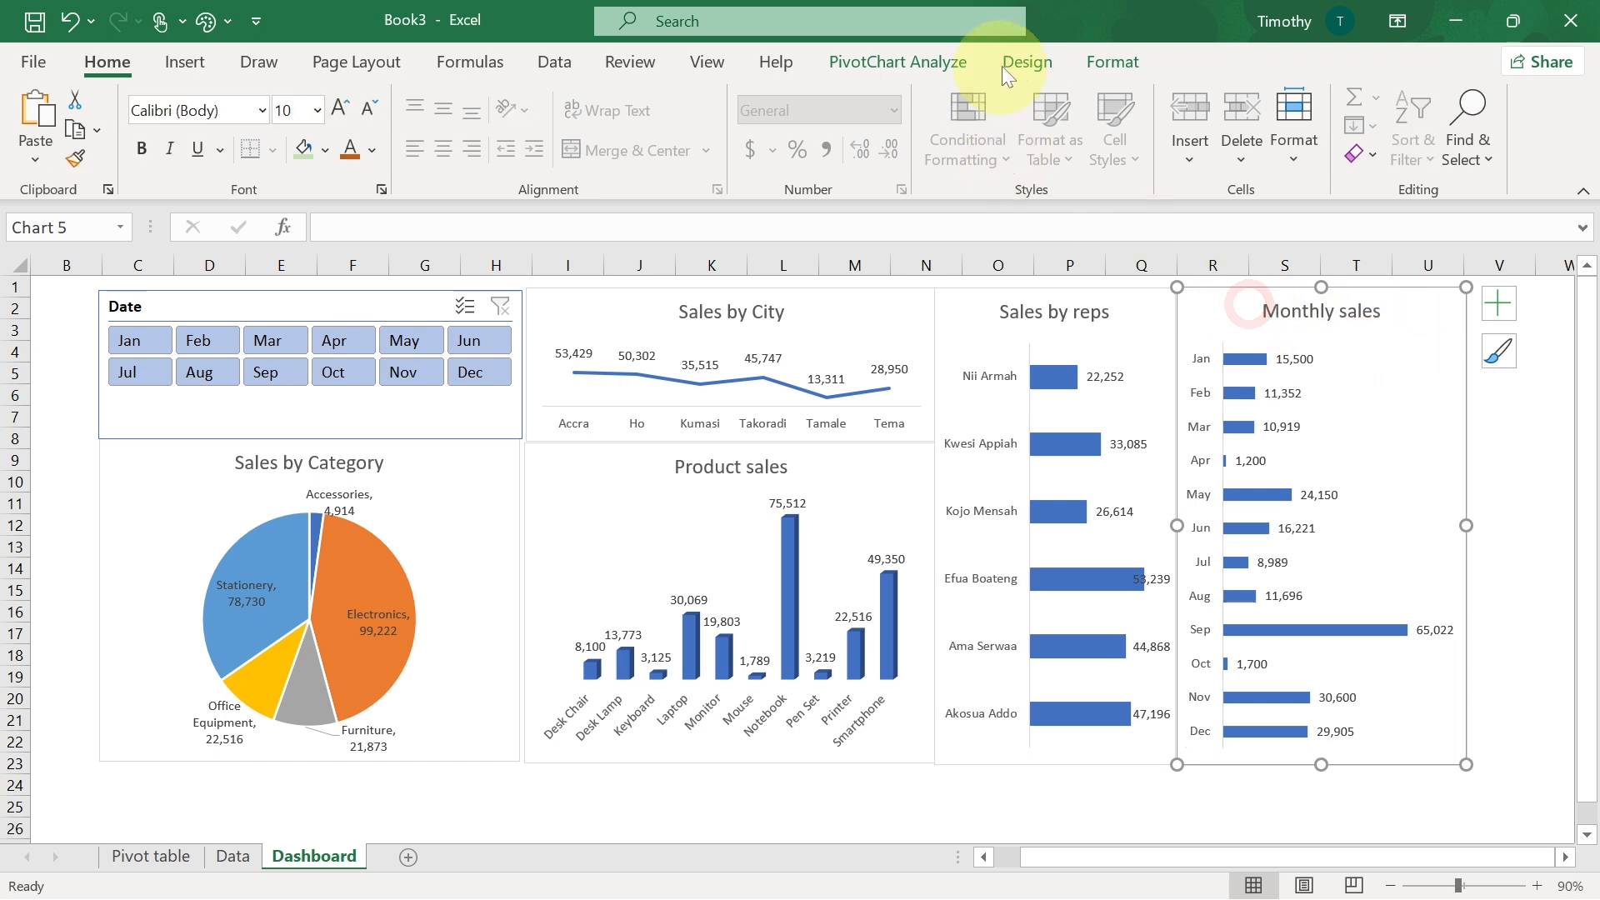
{"action": "left_click", "coordinate": [1032, 60]}
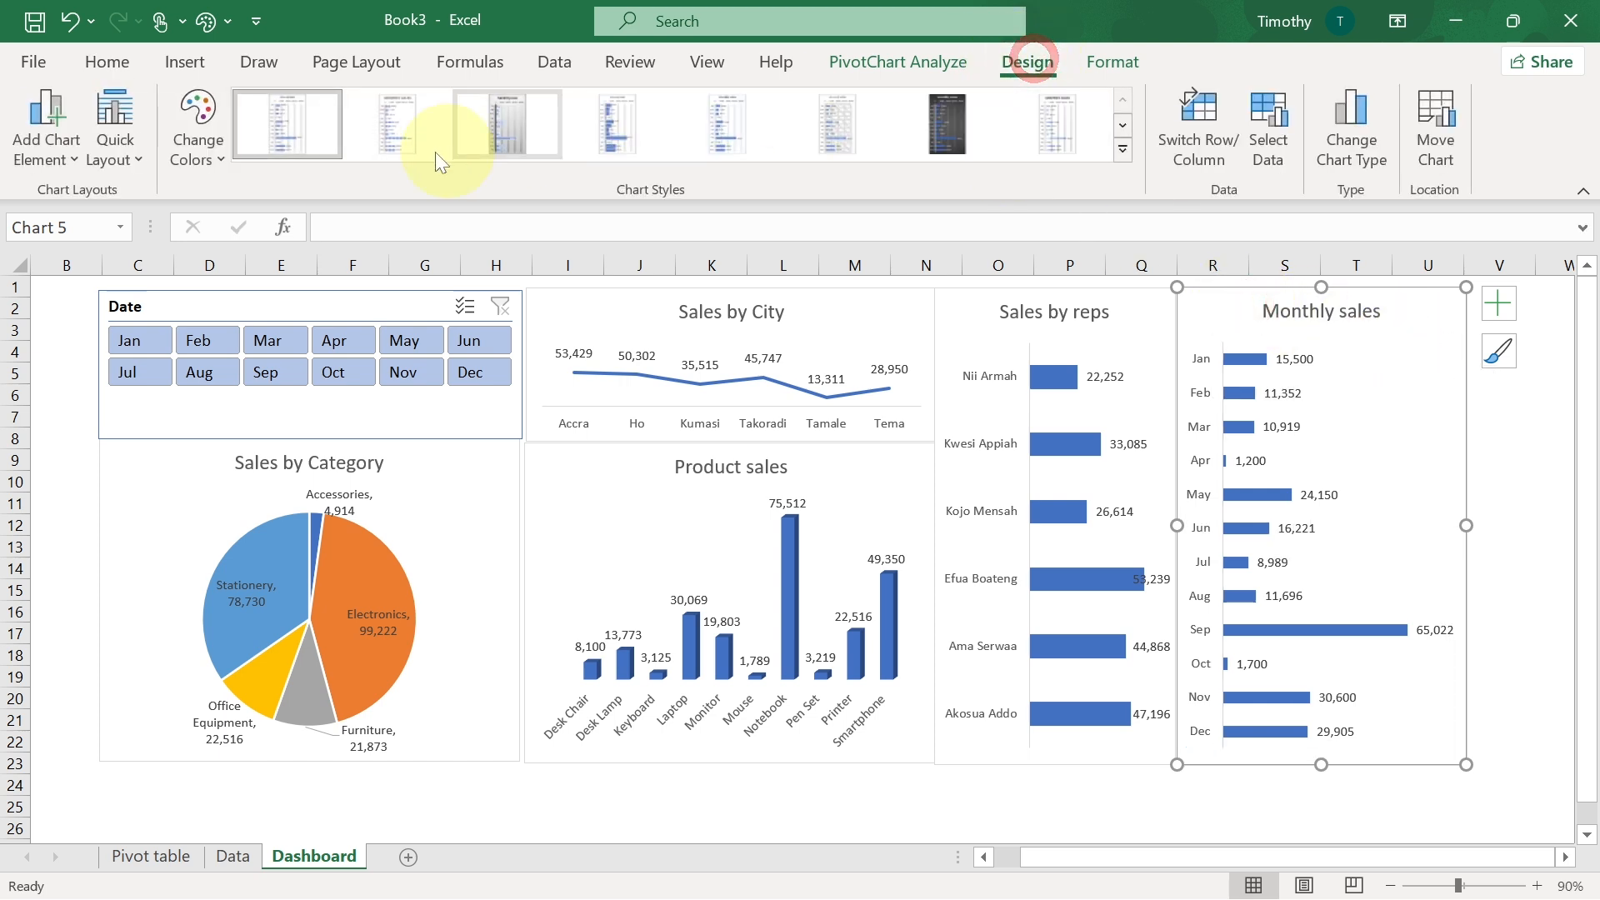
{"action": "left_click", "coordinate": [218, 158]}
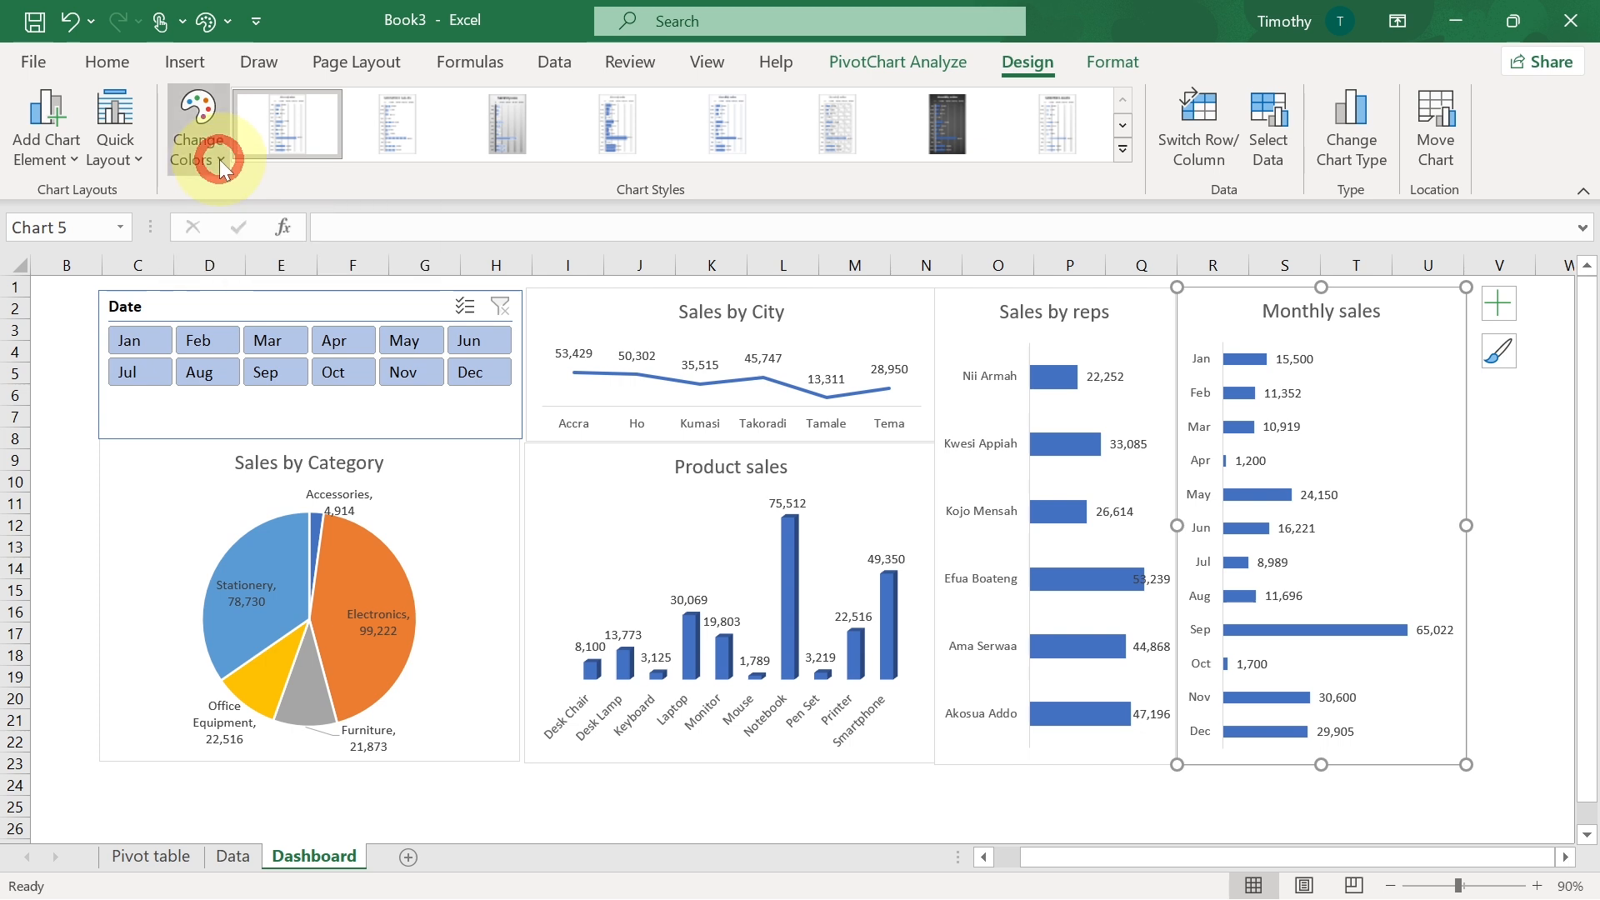
{"action": "left_click", "coordinate": [260, 463]}
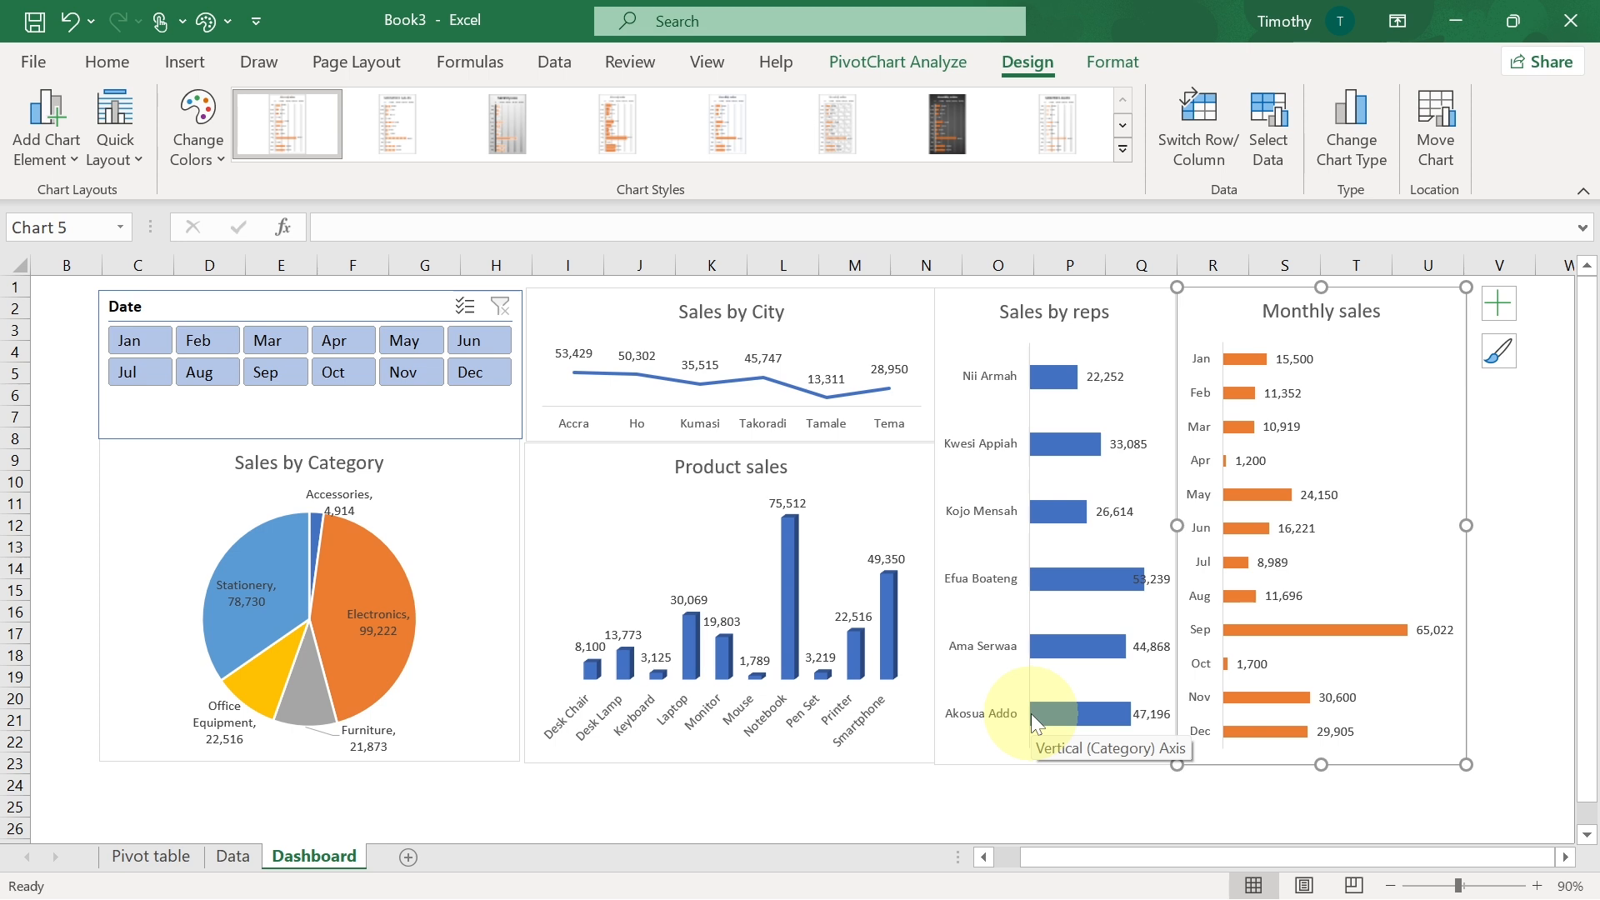
- Apply the dark orange slicer style to the Date slicer
{"action": "left_click", "coordinate": [347, 310]}
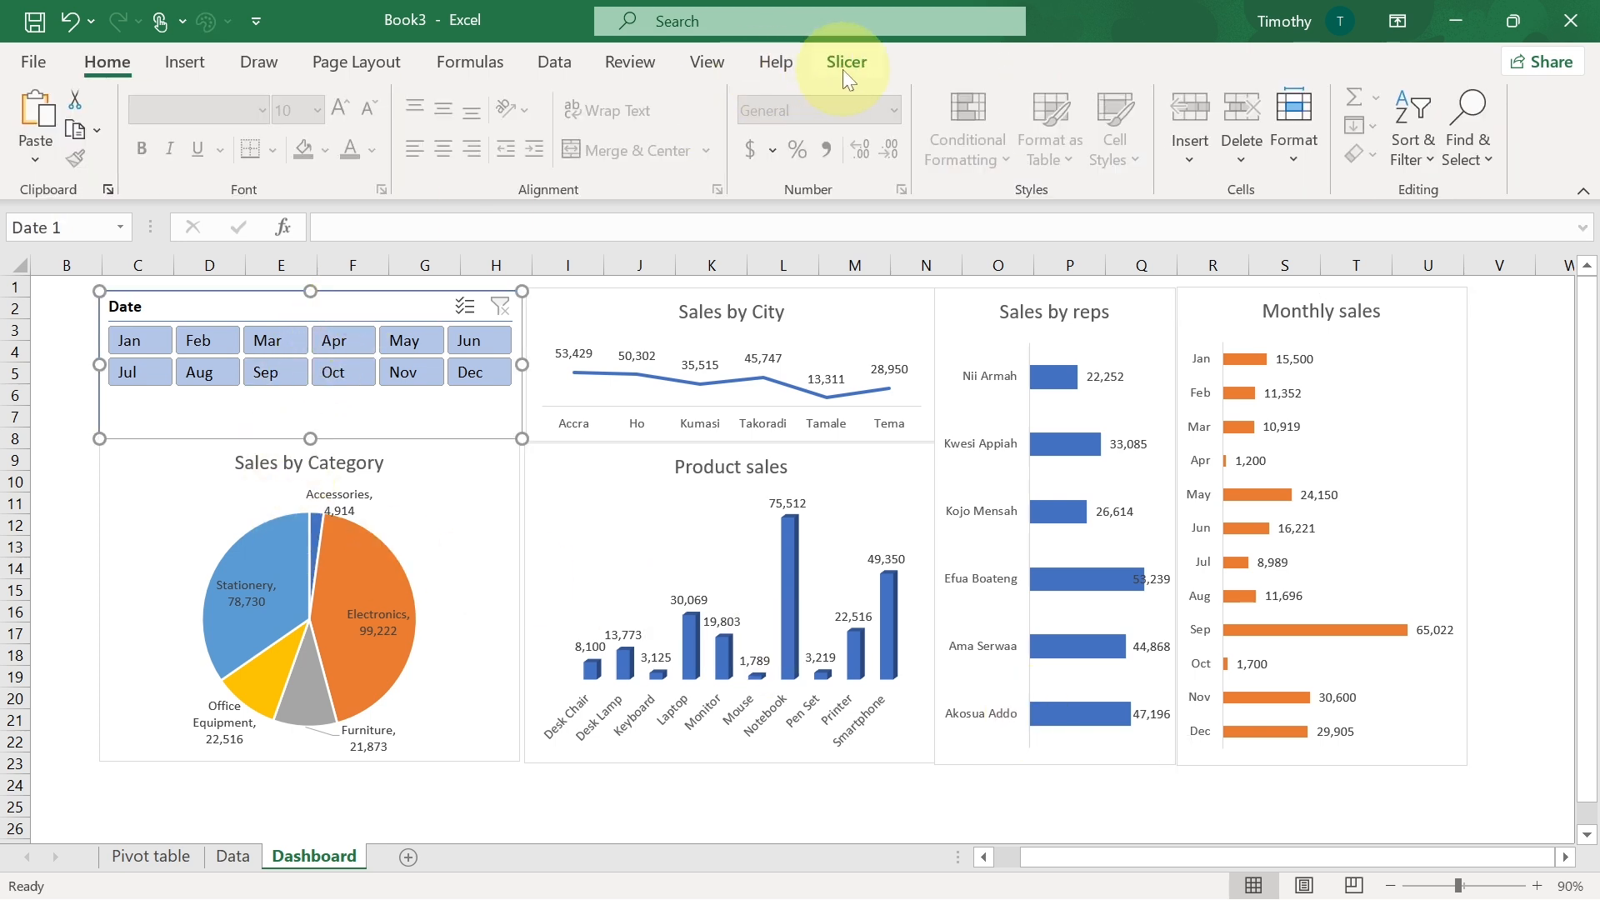
{"action": "left_click", "coordinate": [847, 67]}
{"action": "left_click", "coordinate": [754, 152]}
{"action": "left_click", "coordinate": [350, 268]}
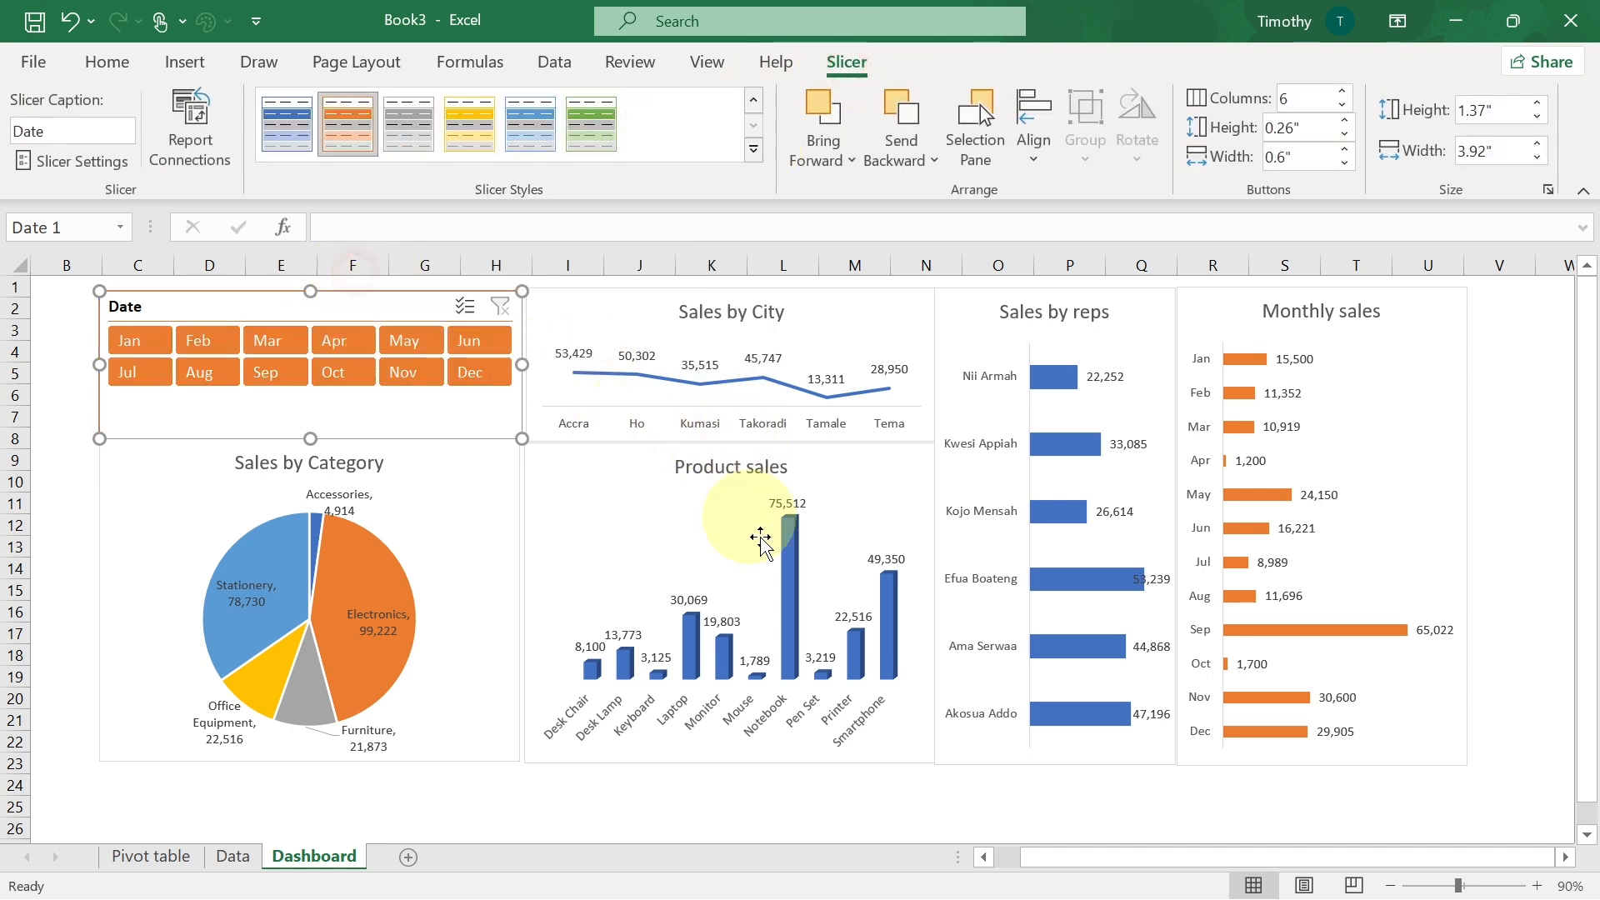
- Recolor the Sales by reps chart with a green monochromatic palette
{"action": "left_click", "coordinate": [959, 319]}
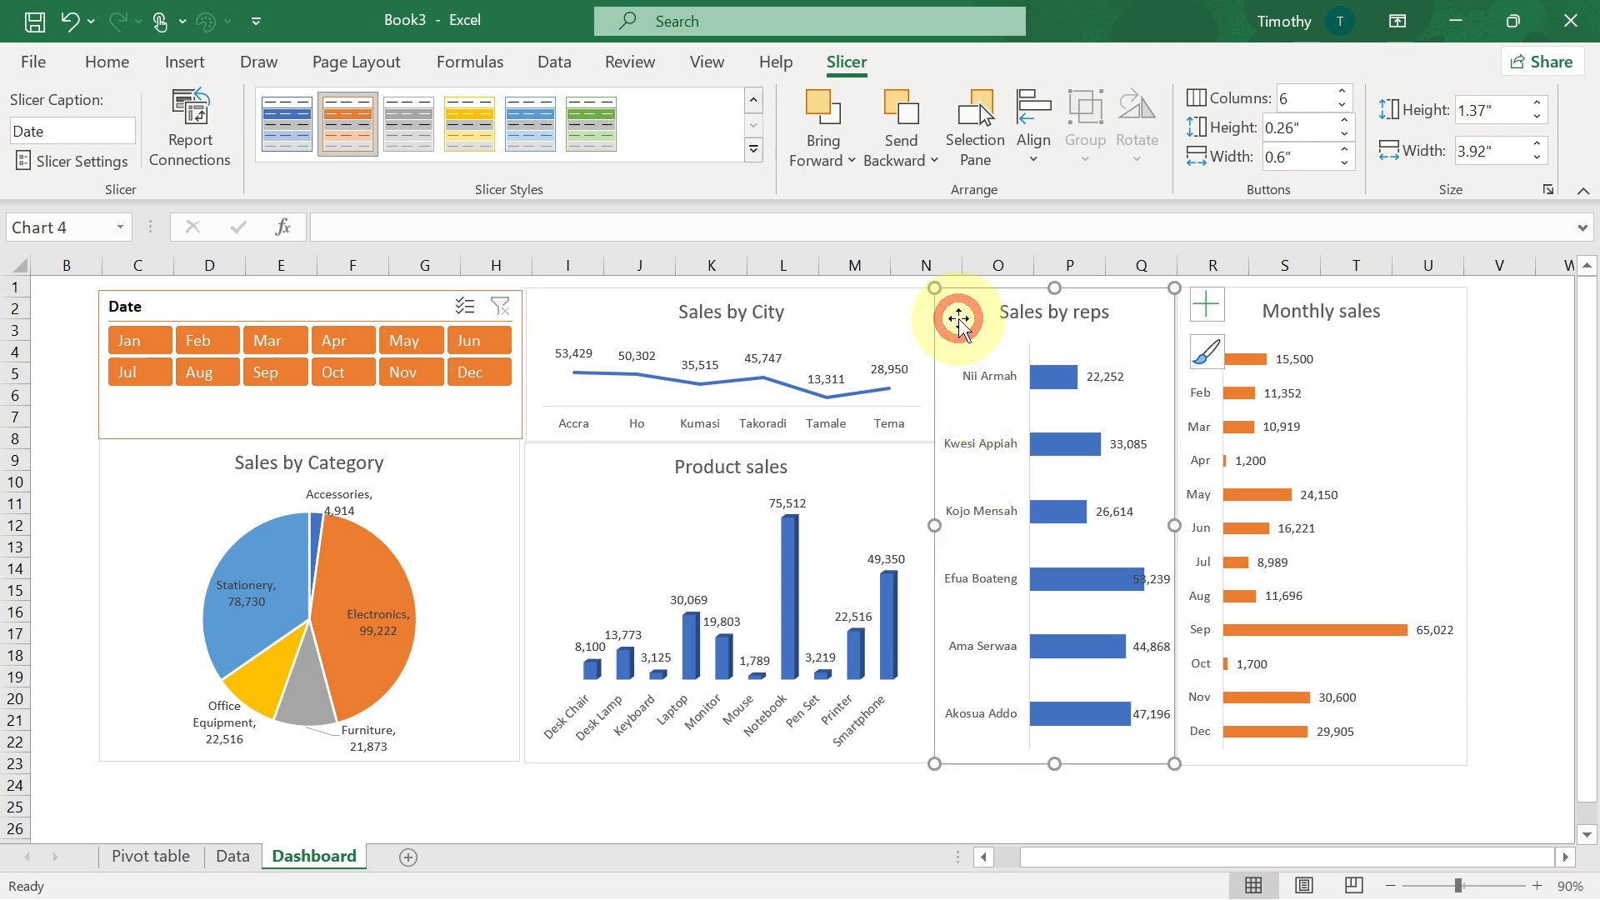
{"action": "left_click", "coordinate": [1030, 63]}
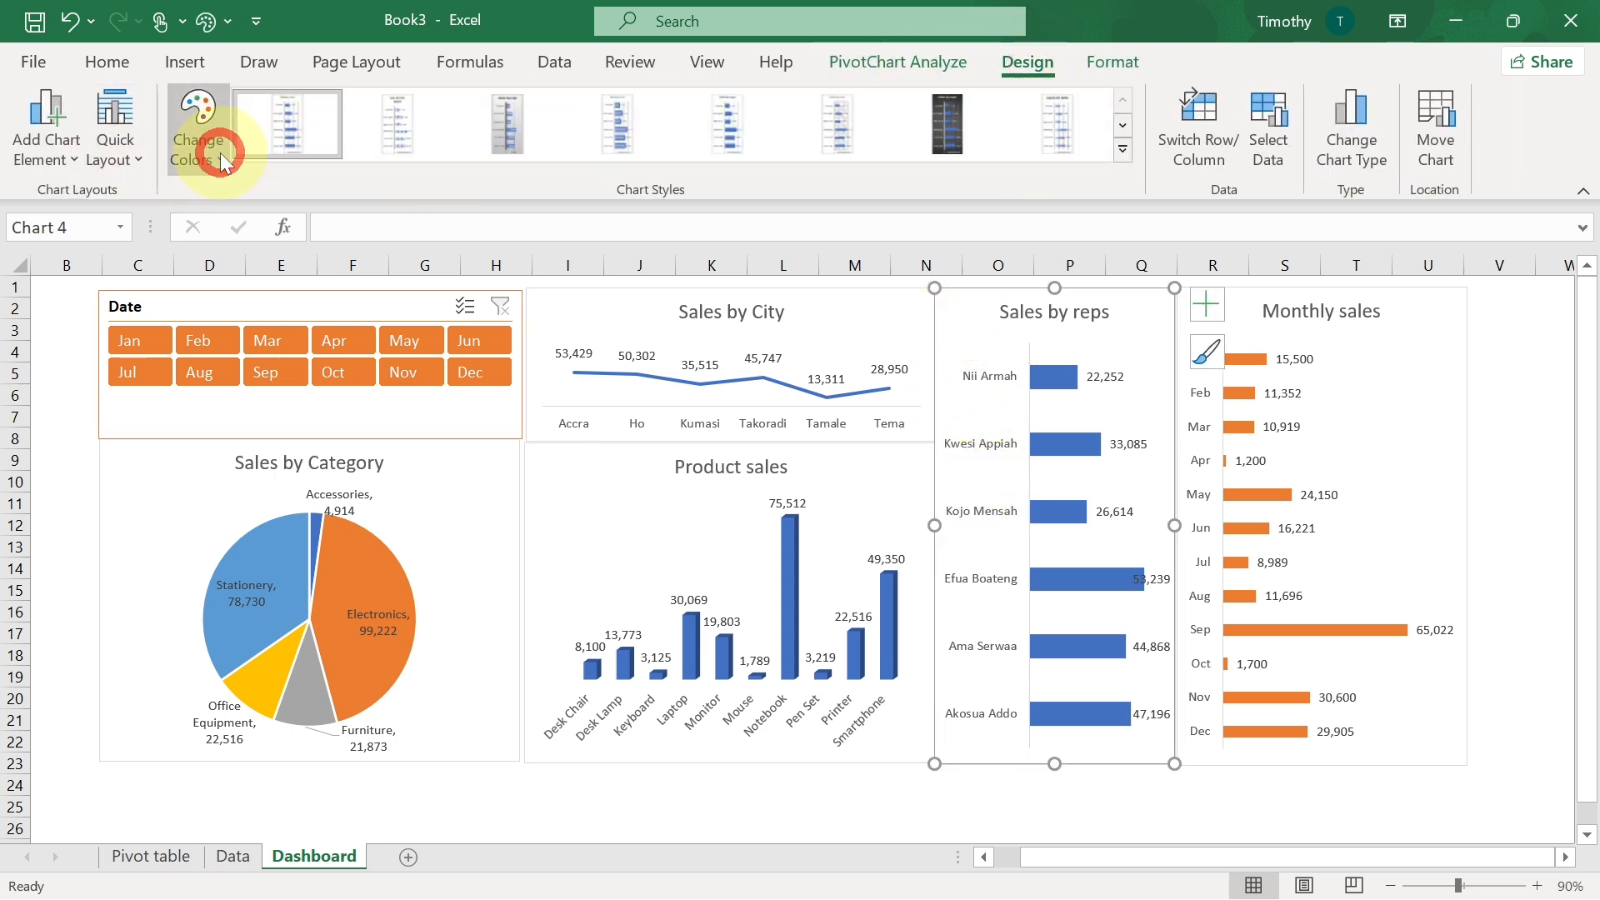
{"action": "left_click", "coordinate": [220, 152]}
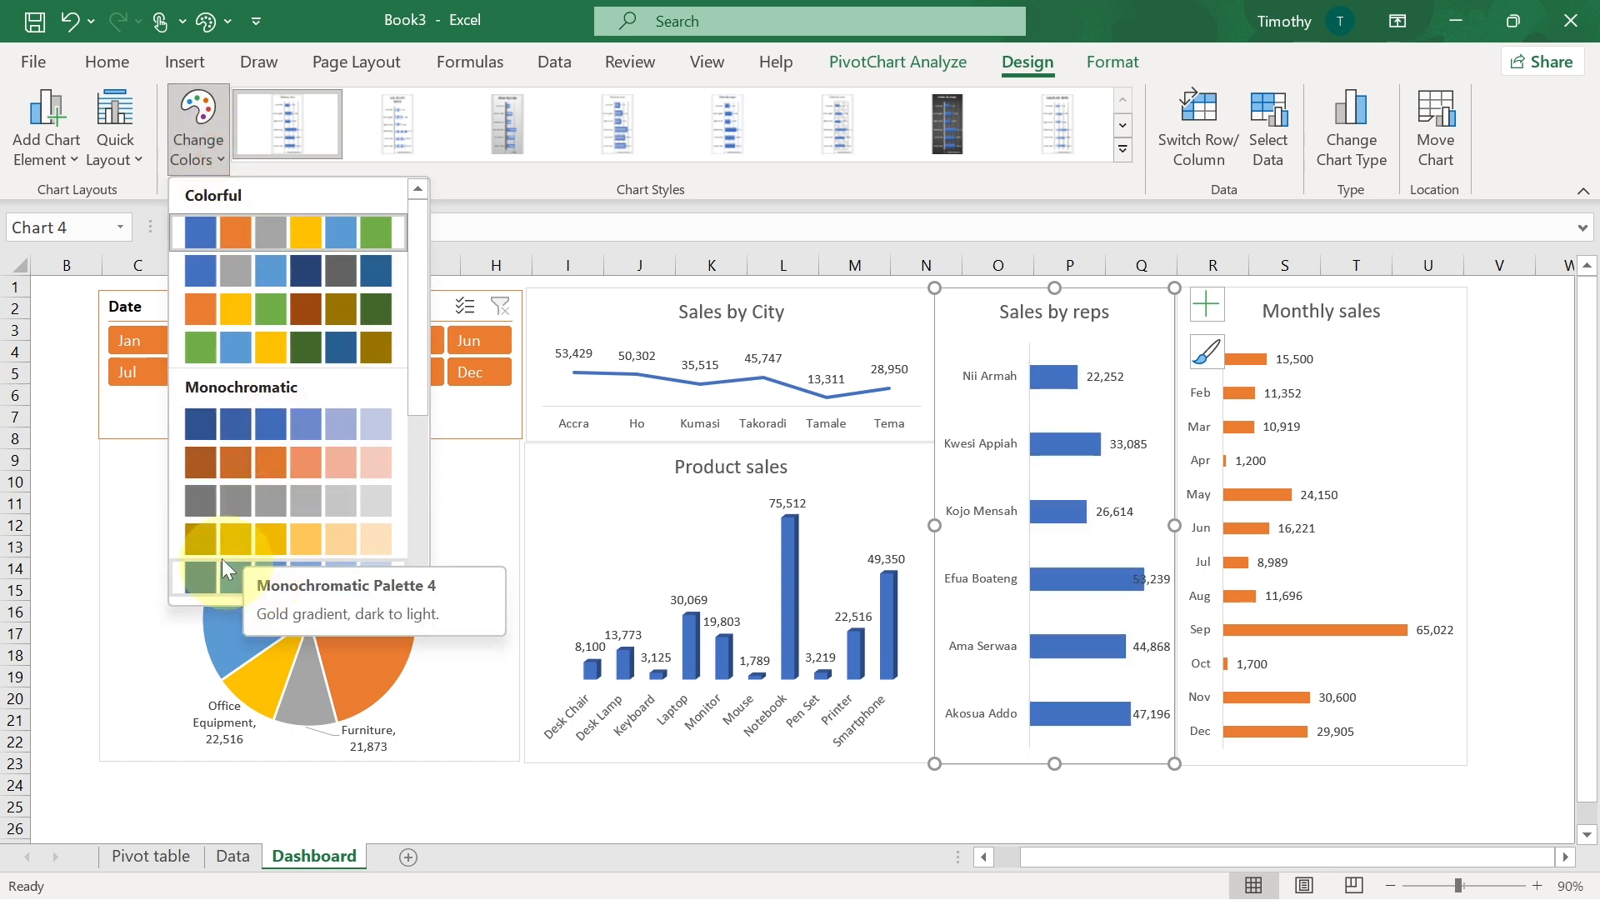
{"action": "scroll", "coordinate": [225, 479], "scroll_direction": "down", "scroll_amount": 3}
{"action": "left_click", "coordinate": [261, 503]}
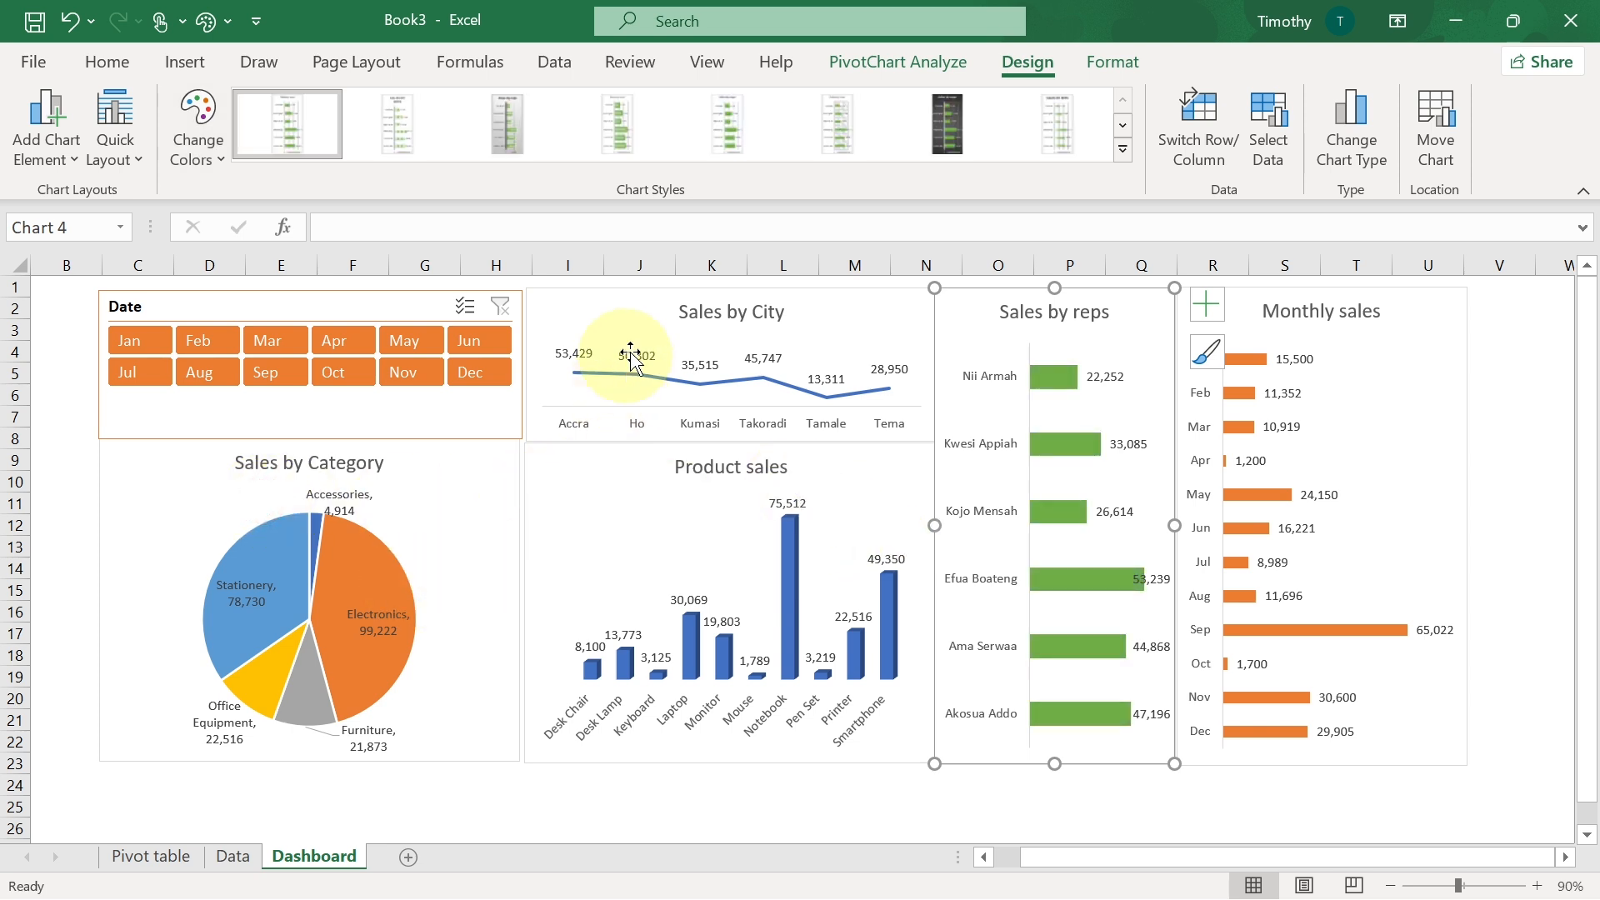
- Recolor the Sales by City line chart with the dark-to-light orange monochromatic palette
{"action": "left_click", "coordinate": [606, 311]}
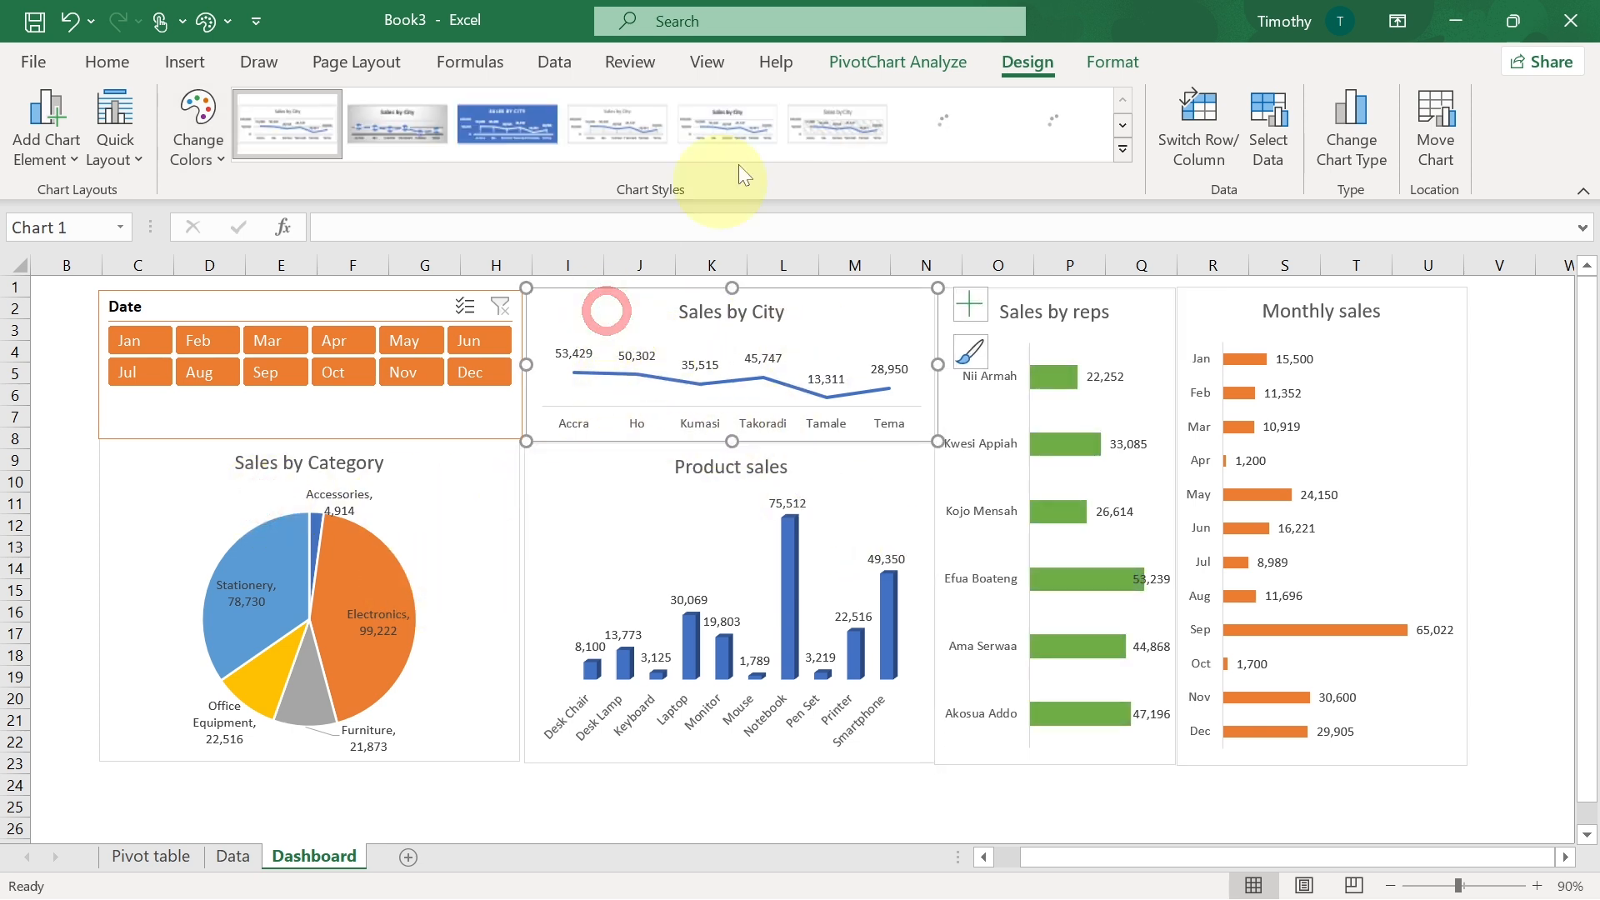
{"action": "left_click", "coordinate": [218, 157]}
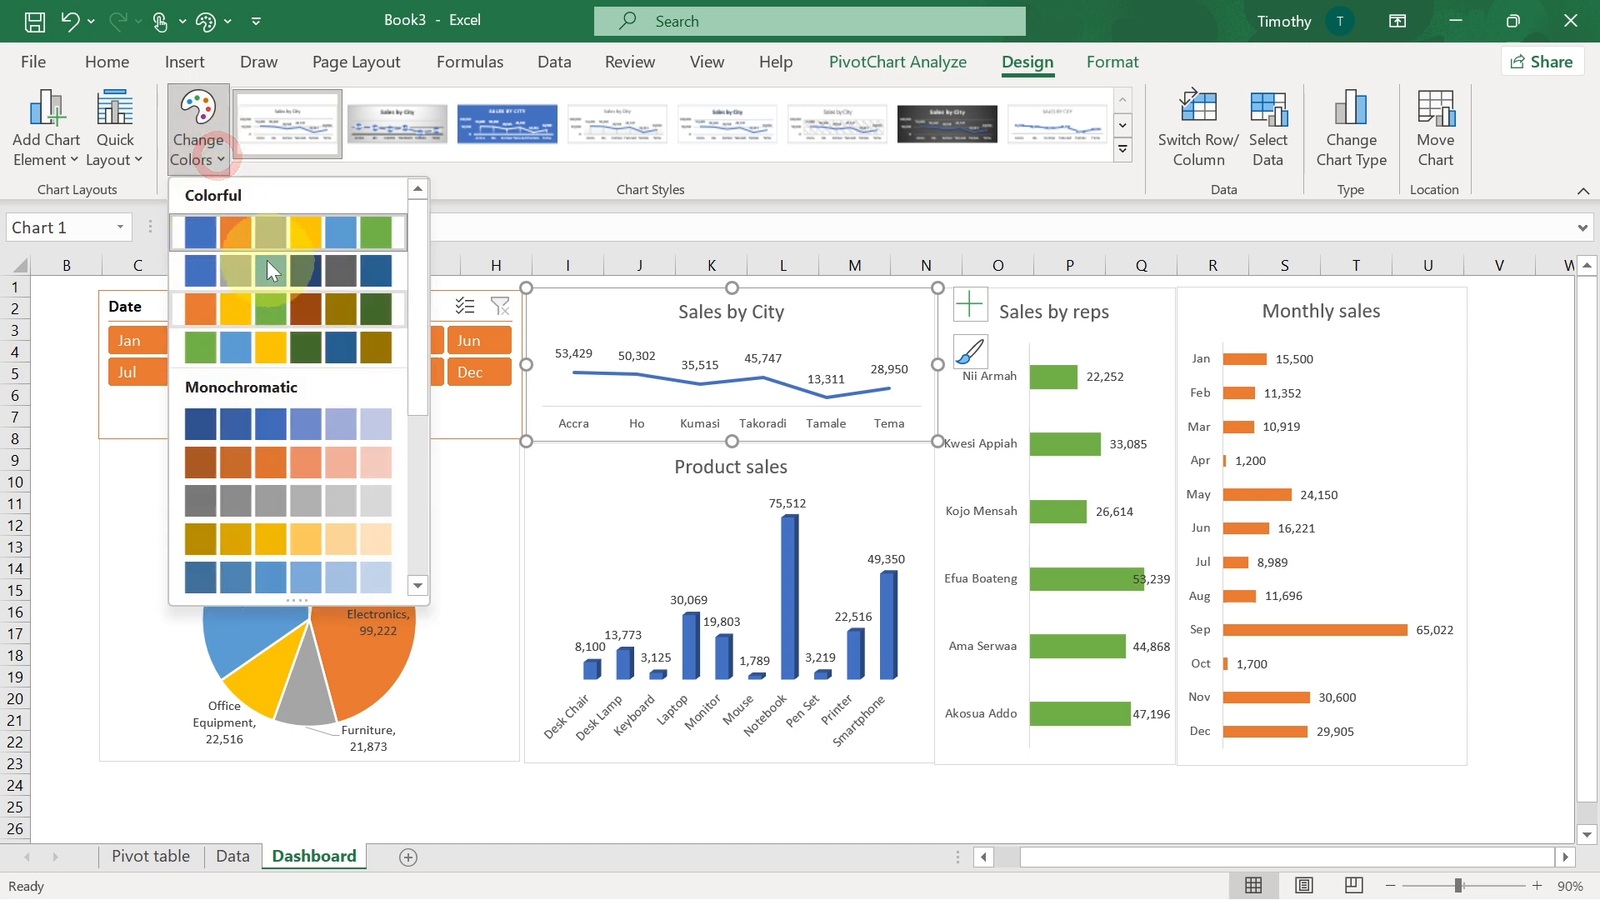
{"action": "left_click", "coordinate": [267, 464]}
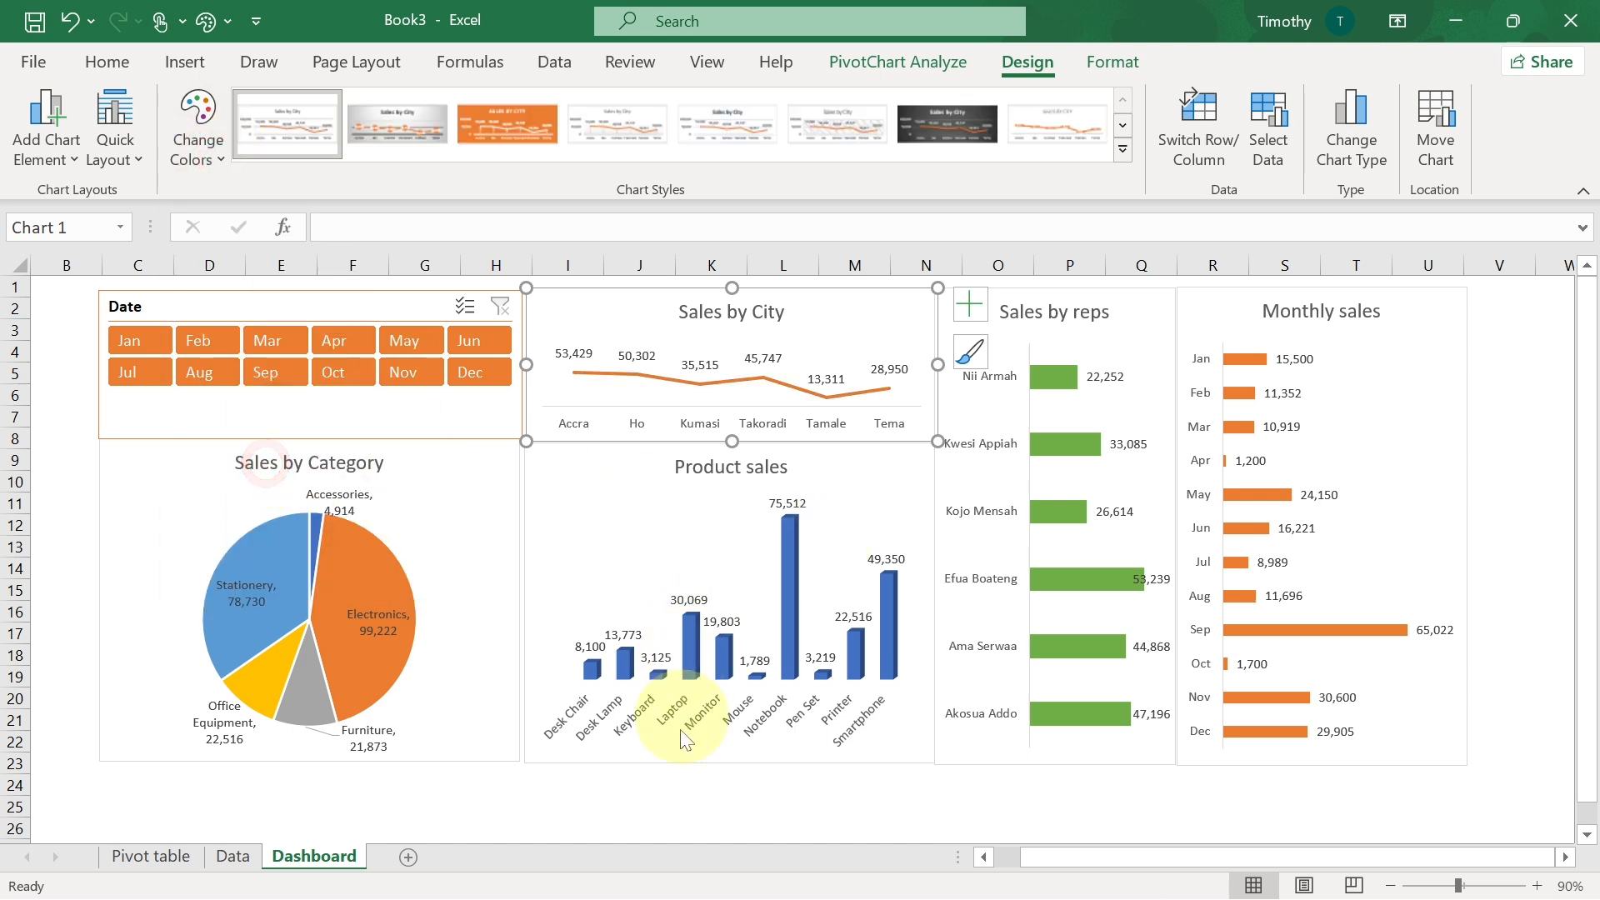
- Test the Date slicer with Mar through Jun, extend the selection to Jan through Aug, and clear its filter
{"action": "left_click", "coordinate": [298, 343]}
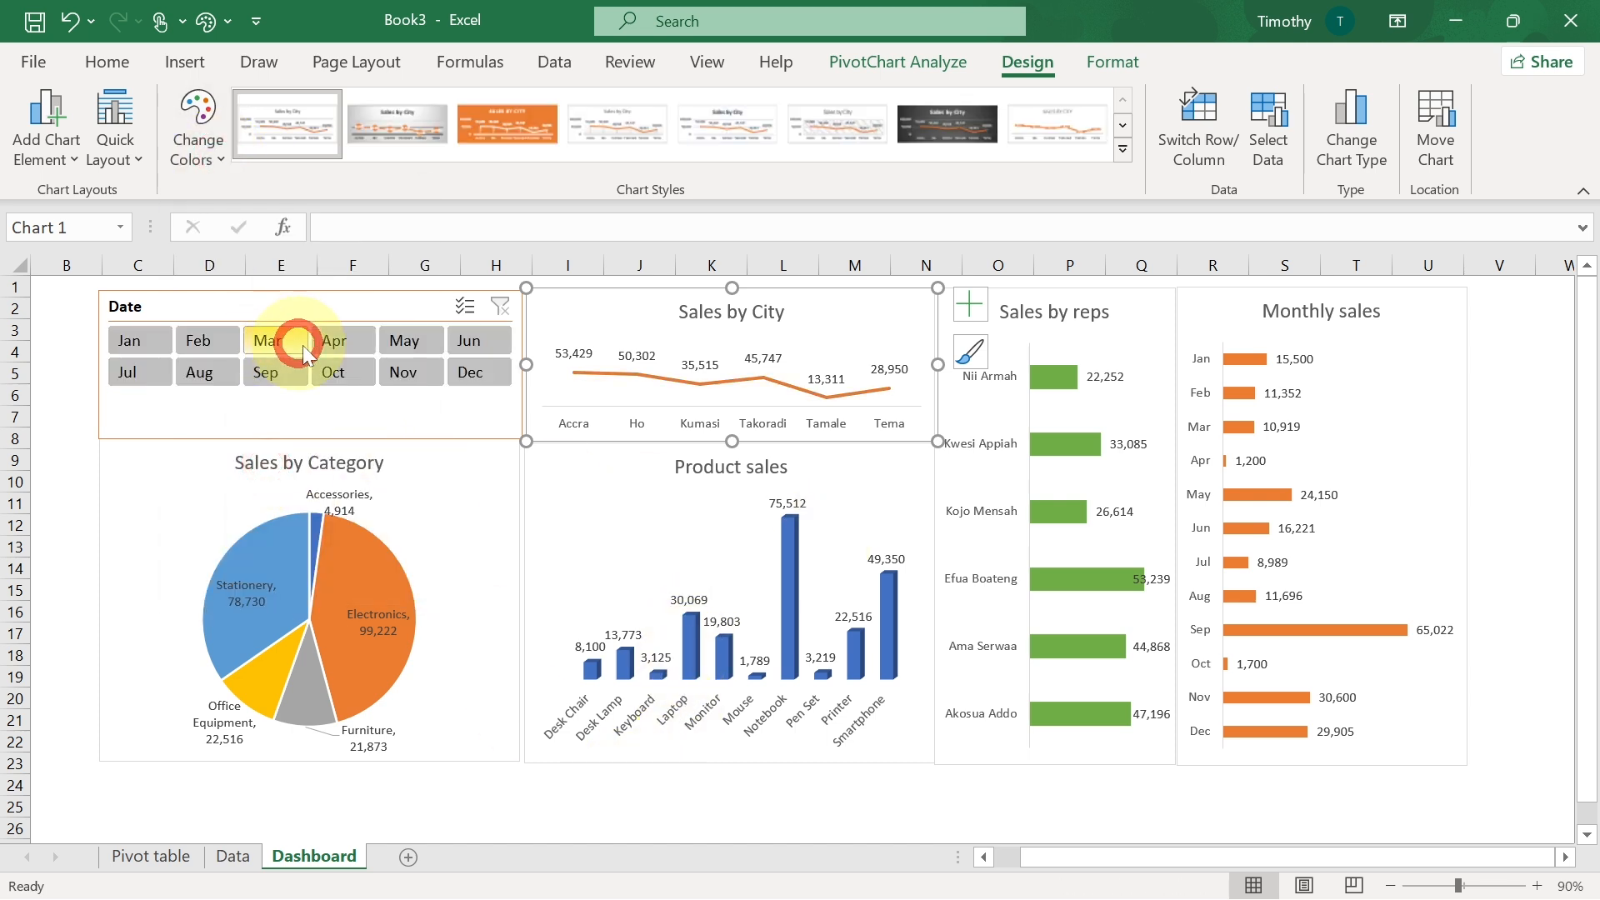
{"action": "left_click", "coordinate": [349, 347], "text": "ctrl"}
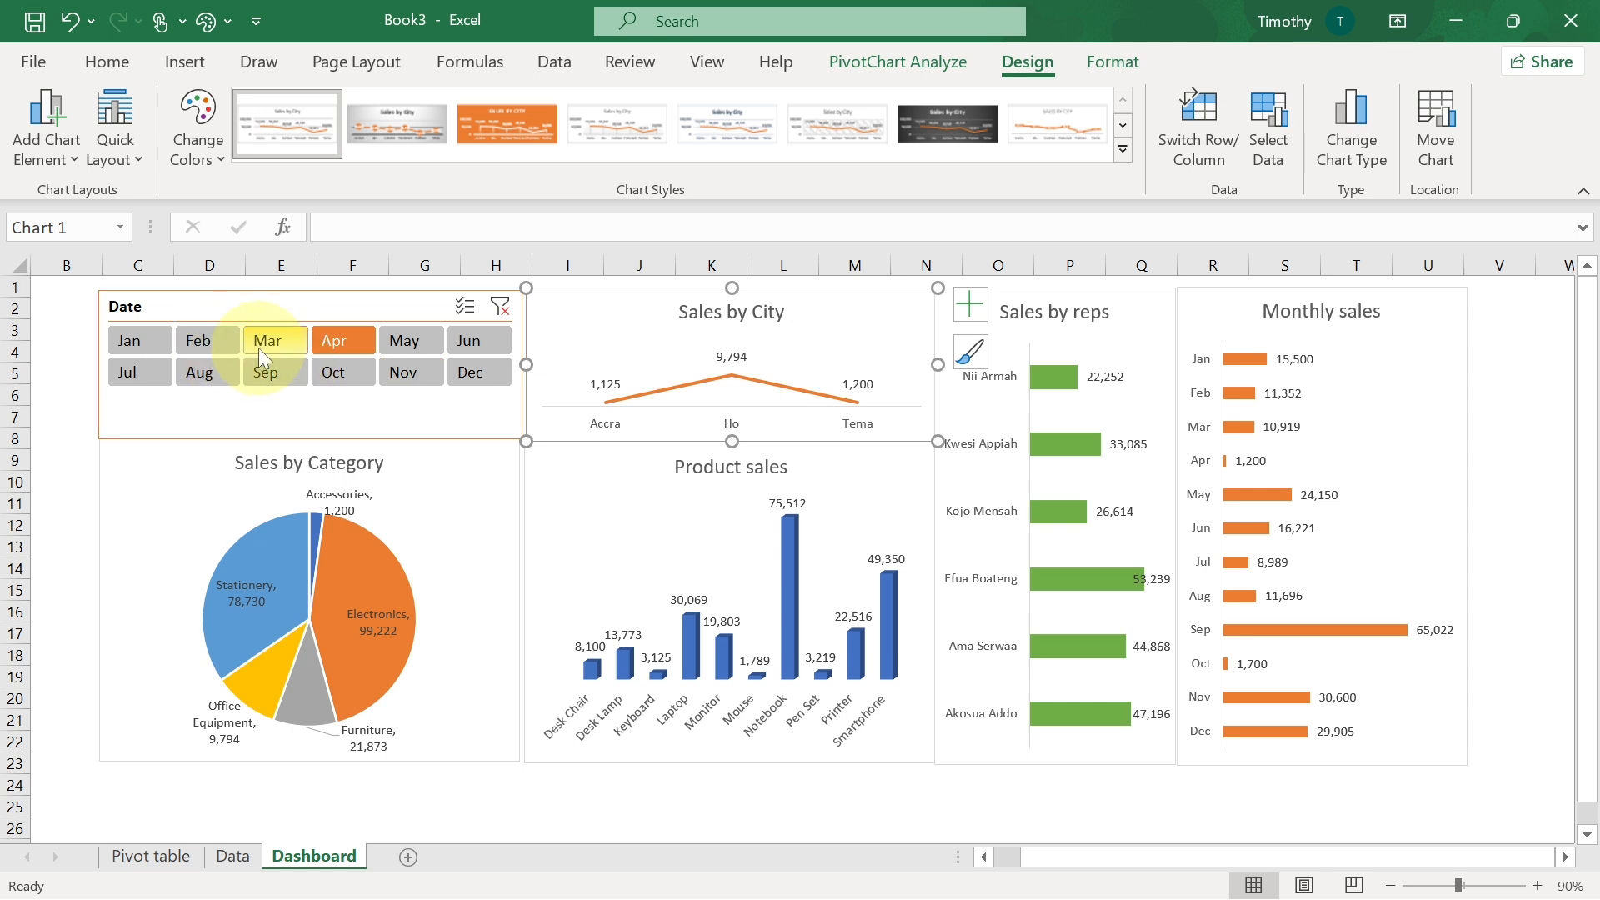
{"action": "left_click", "coordinate": [438, 340], "text": "ctrl"}
{"action": "left_click", "coordinate": [480, 340], "text": "ctrl"}
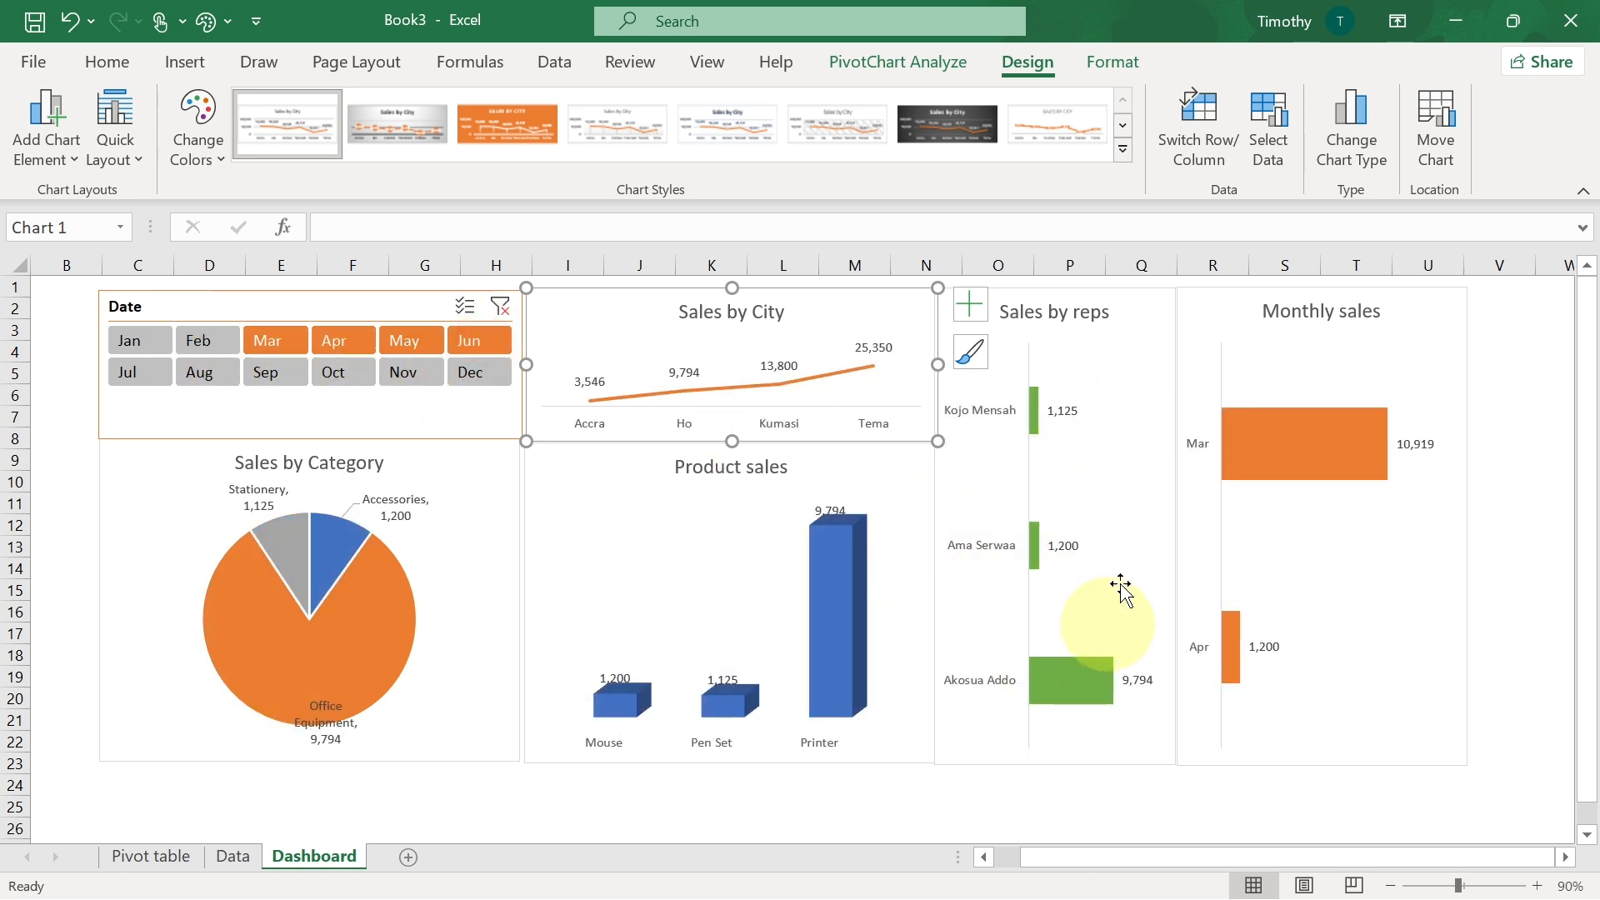
{"action": "left_click_drag", "start_coordinate": [131, 342], "coordinate": [215, 375]}
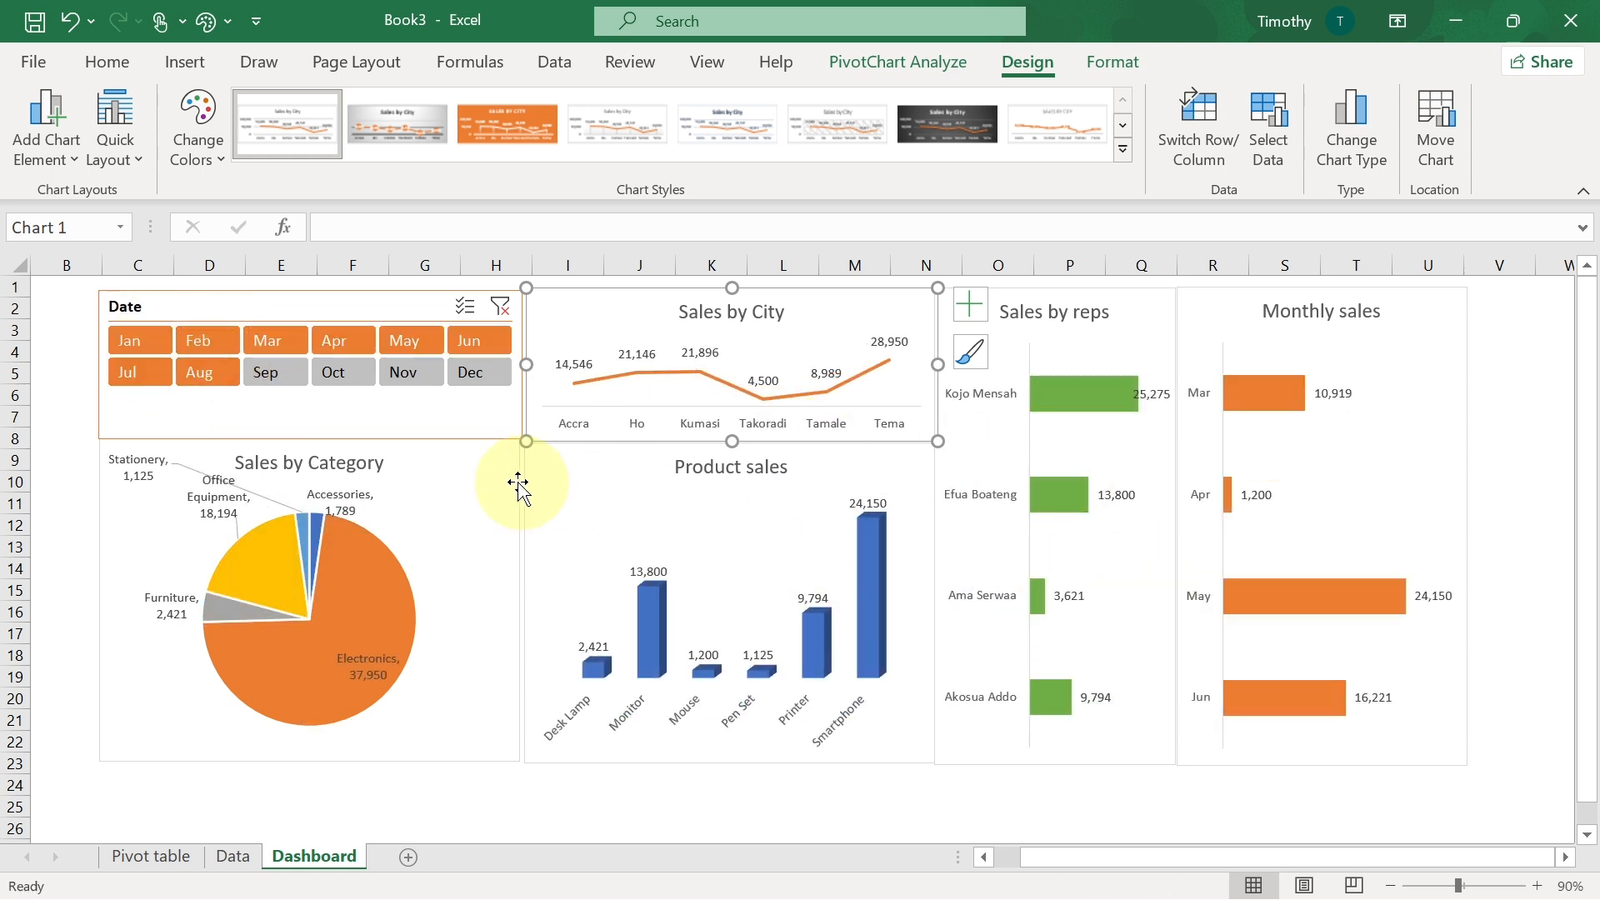
{"action": "left_click", "coordinate": [500, 309]}
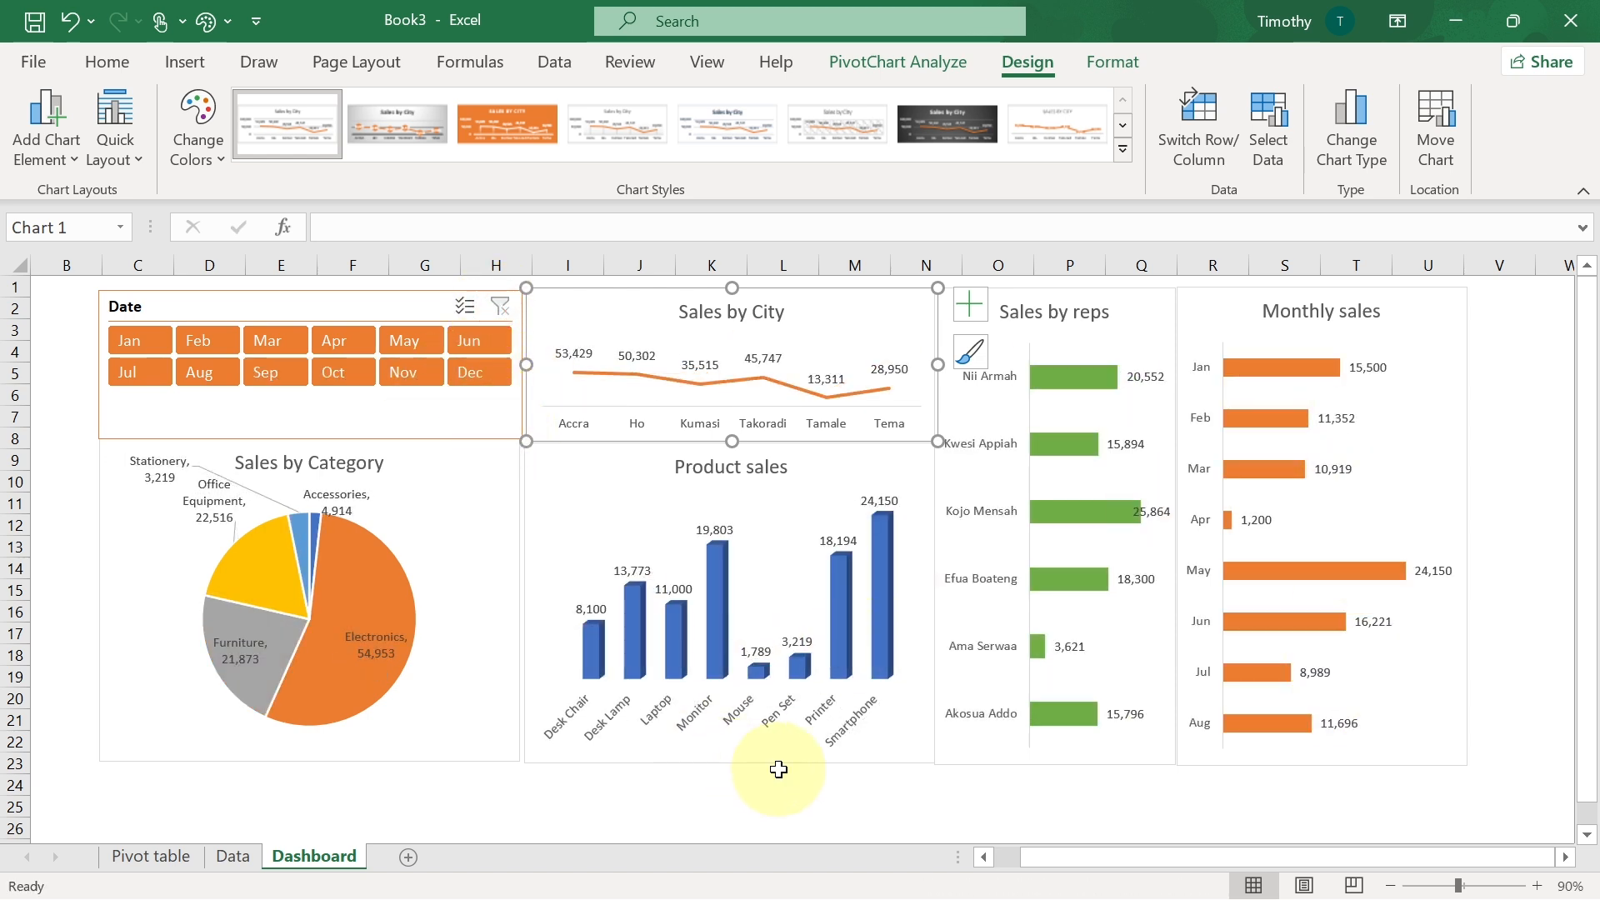
{"action": "left_click", "coordinate": [614, 805]}
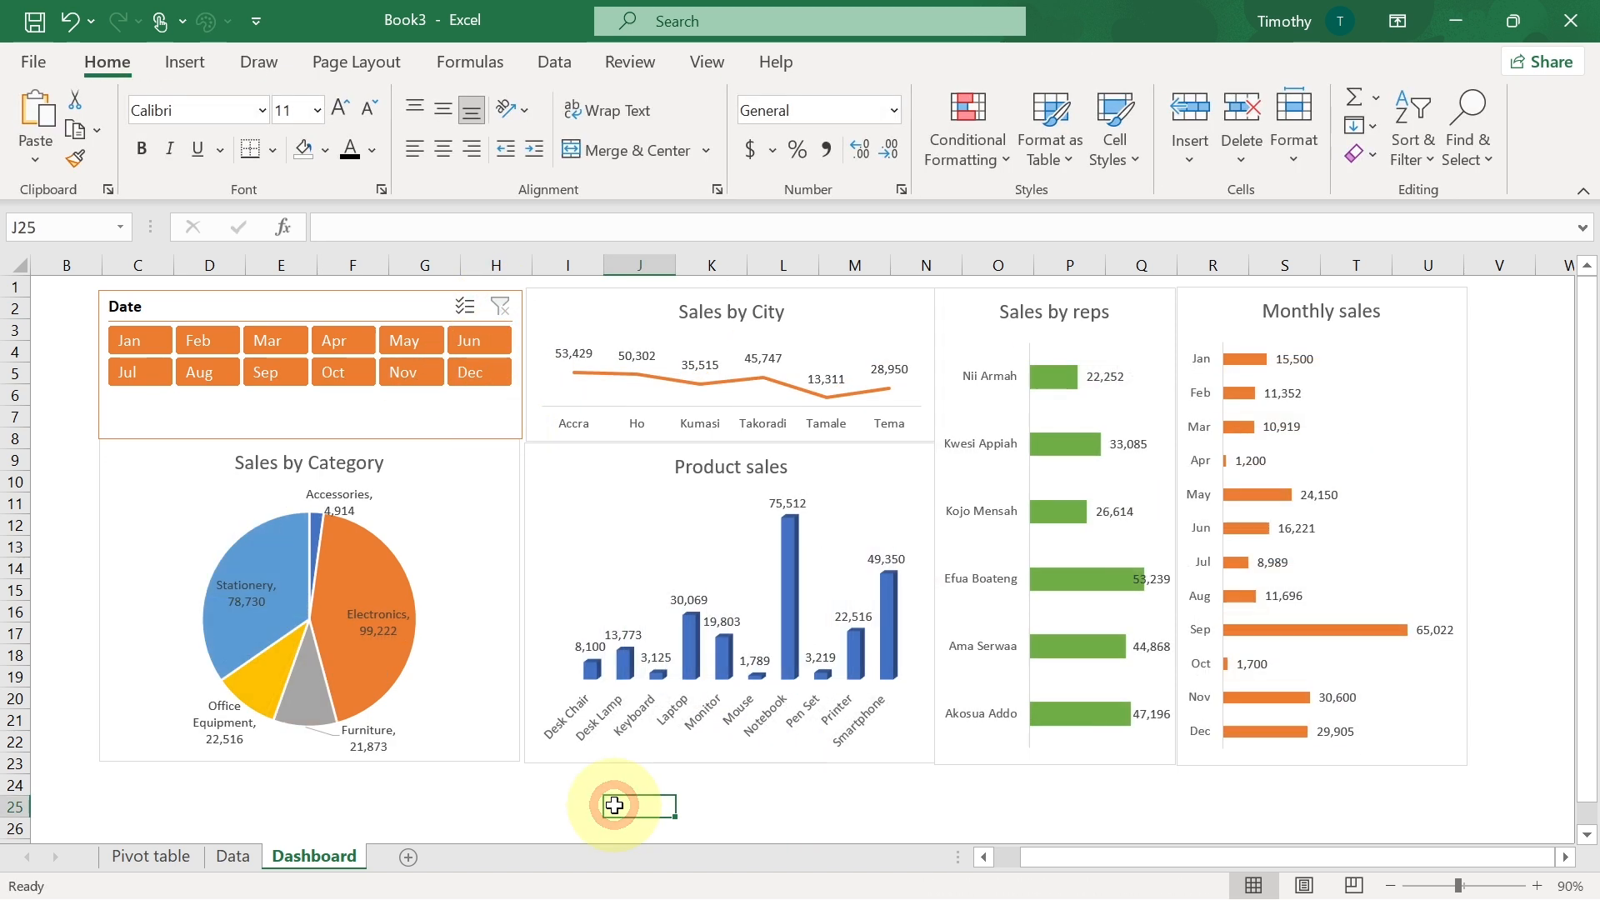